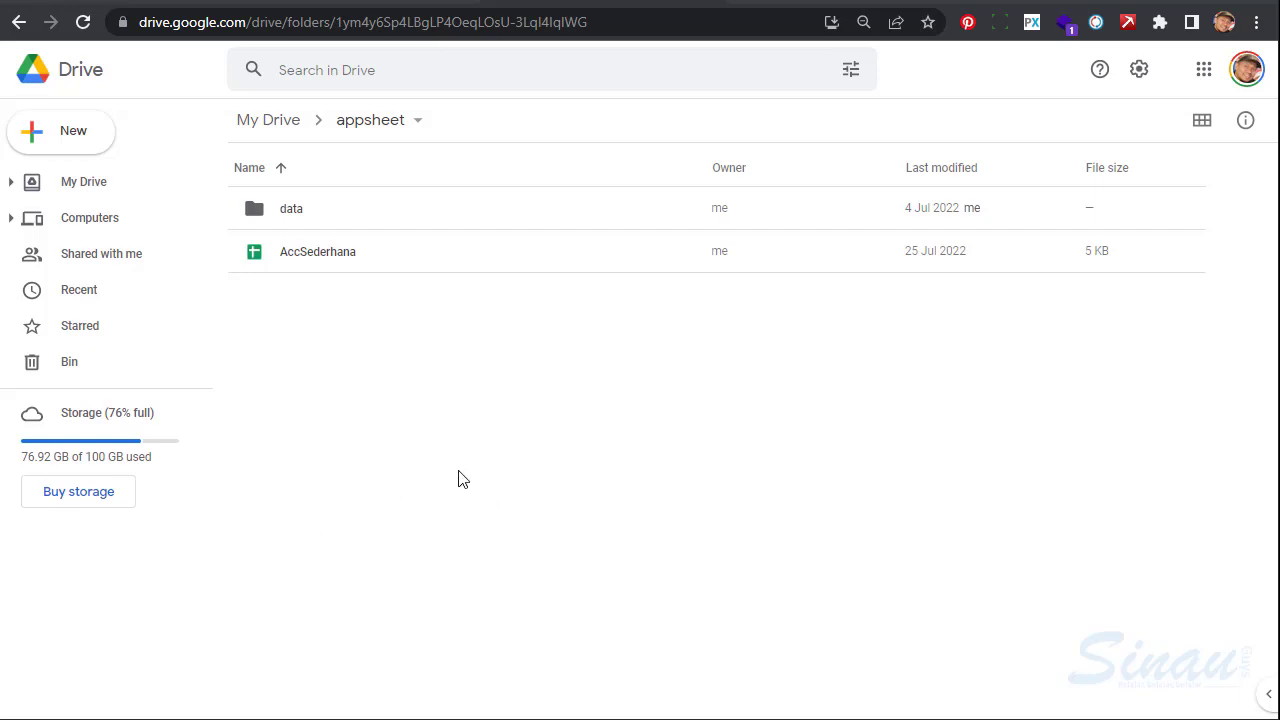
Create a new Google Sheets spreadsheet in the appsheet folder and name it MyMasjid
{"action": "left_click", "coordinate": [69, 143]}
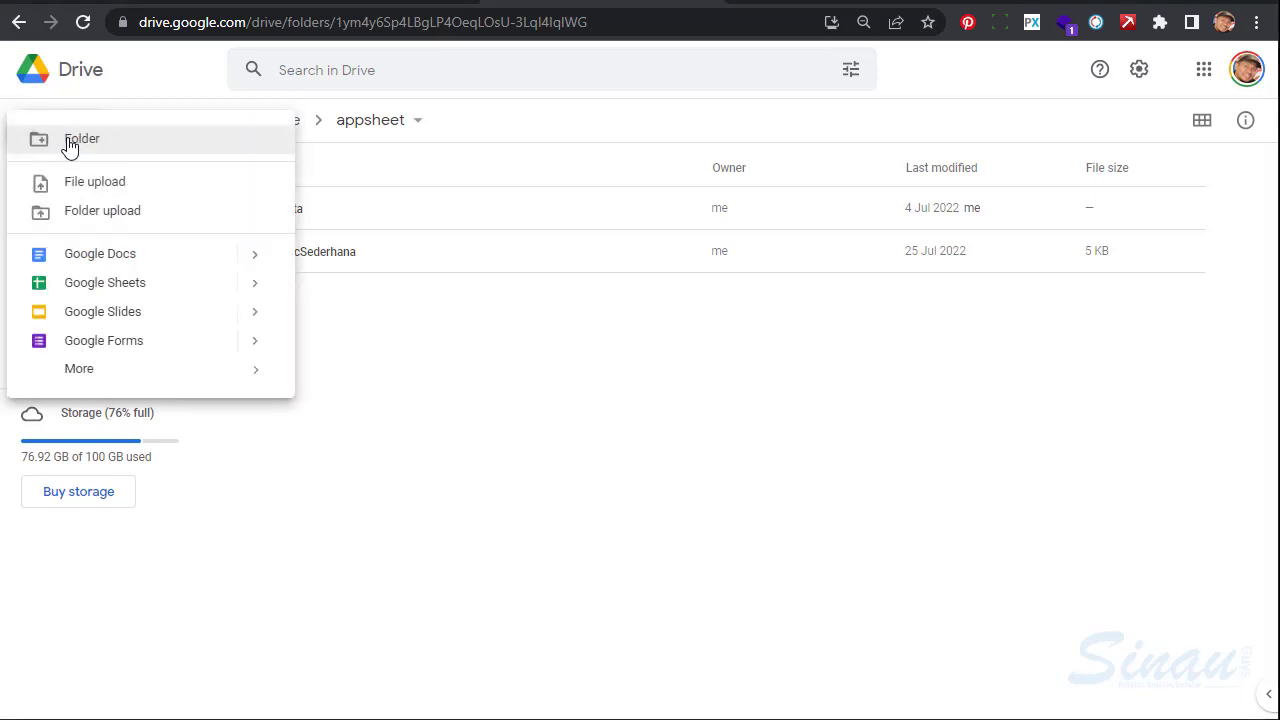
{"action": "left_click", "coordinate": [122, 290]}
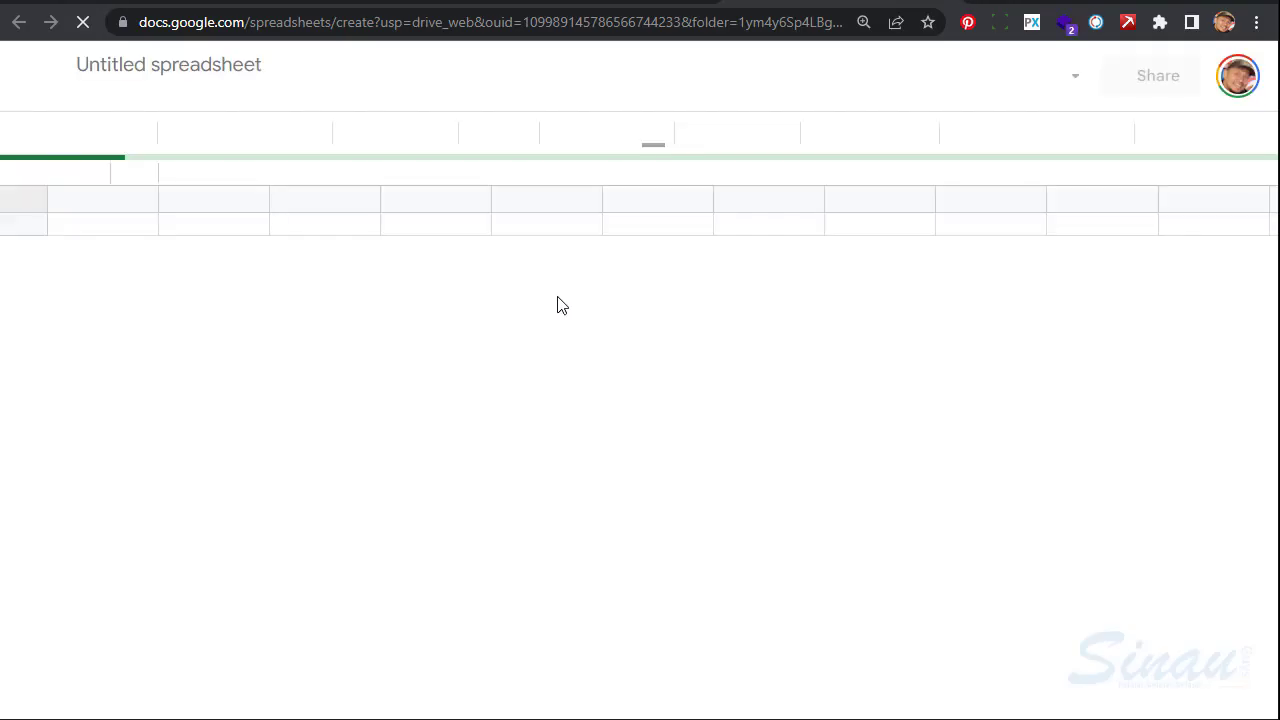
{"action": "left_click", "coordinate": [200, 70]}
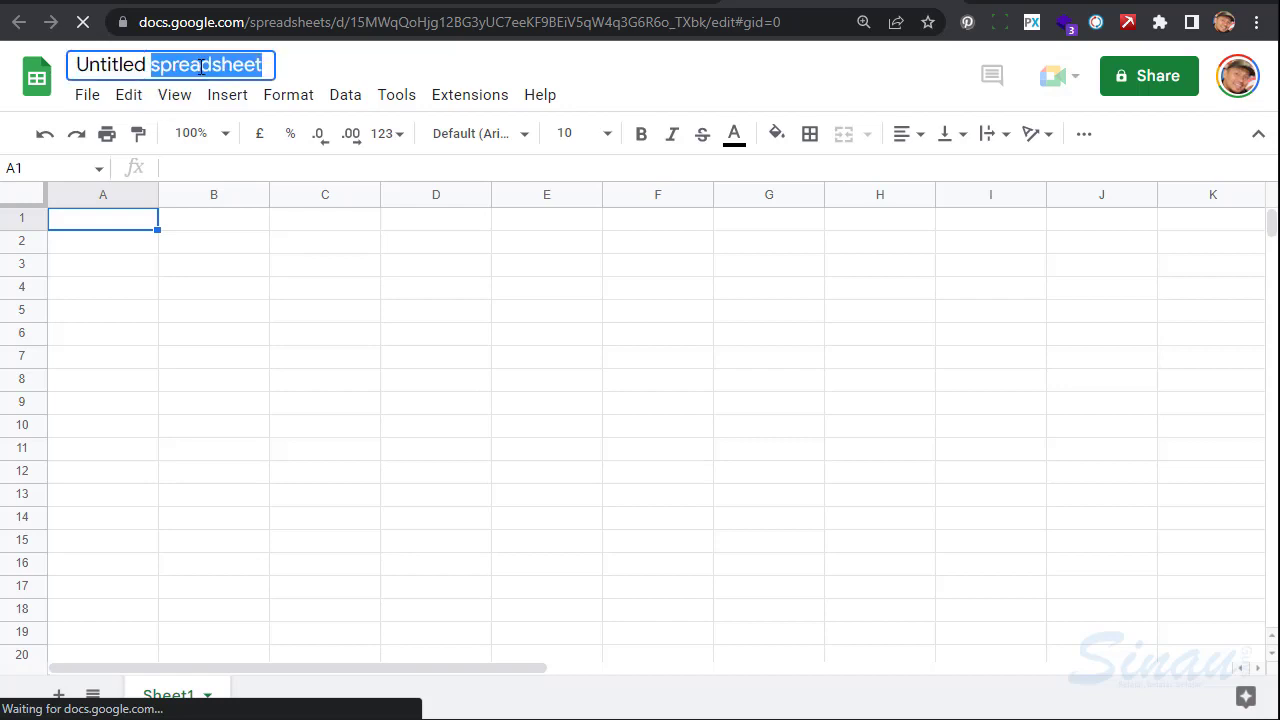
{"action": "triple_click", "coordinate": [201, 67]}
{"action": "type", "text": "M"}
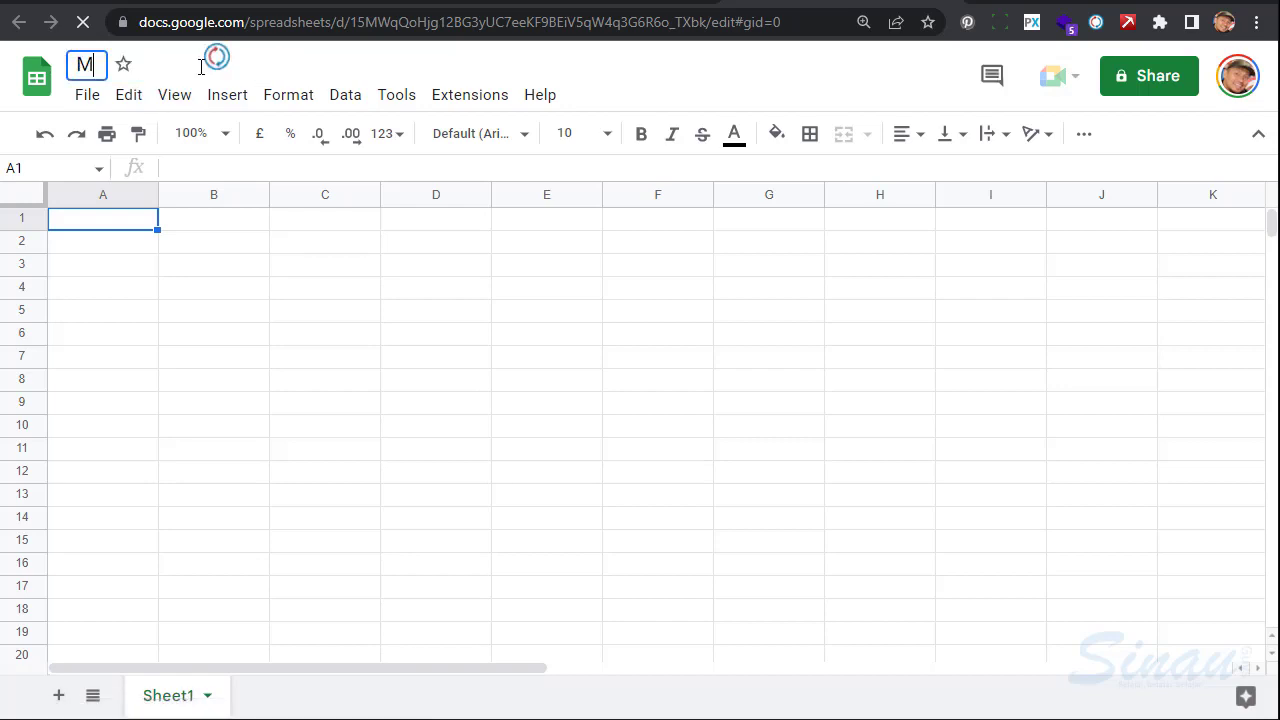
{"action": "type", "text": "yMasjid"}
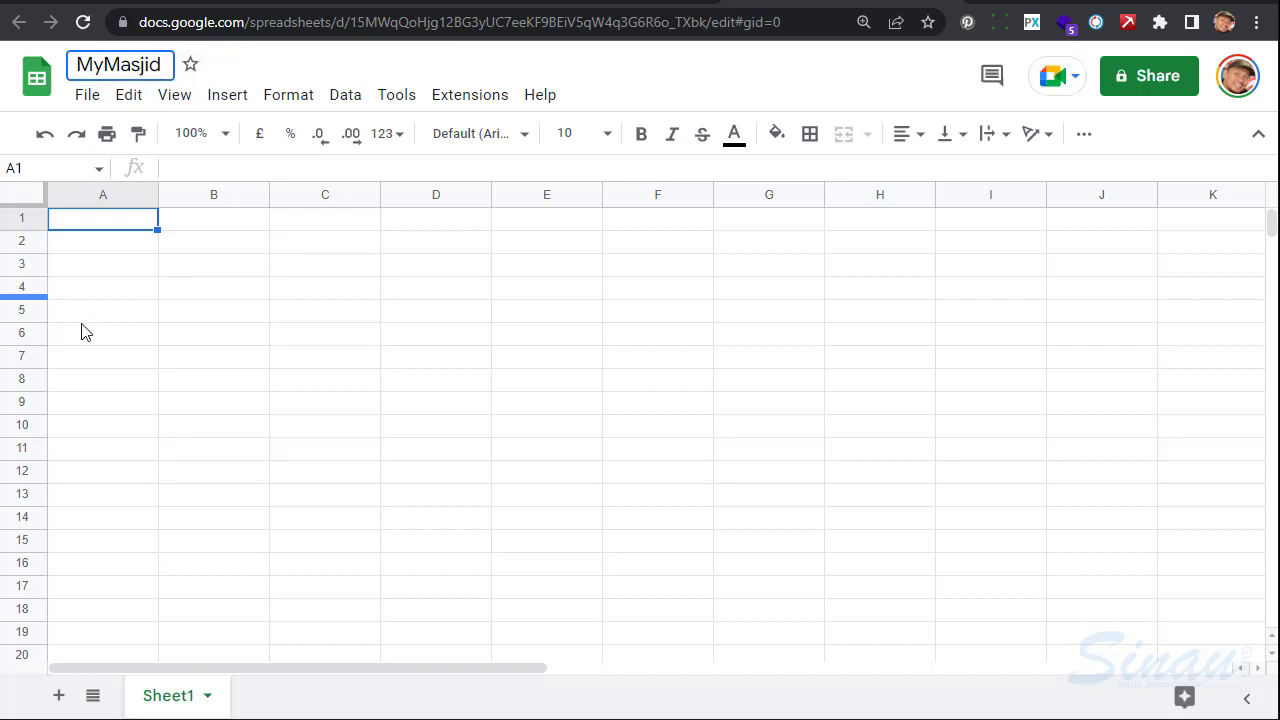
{"action": "left_click", "coordinate": [167, 317]}
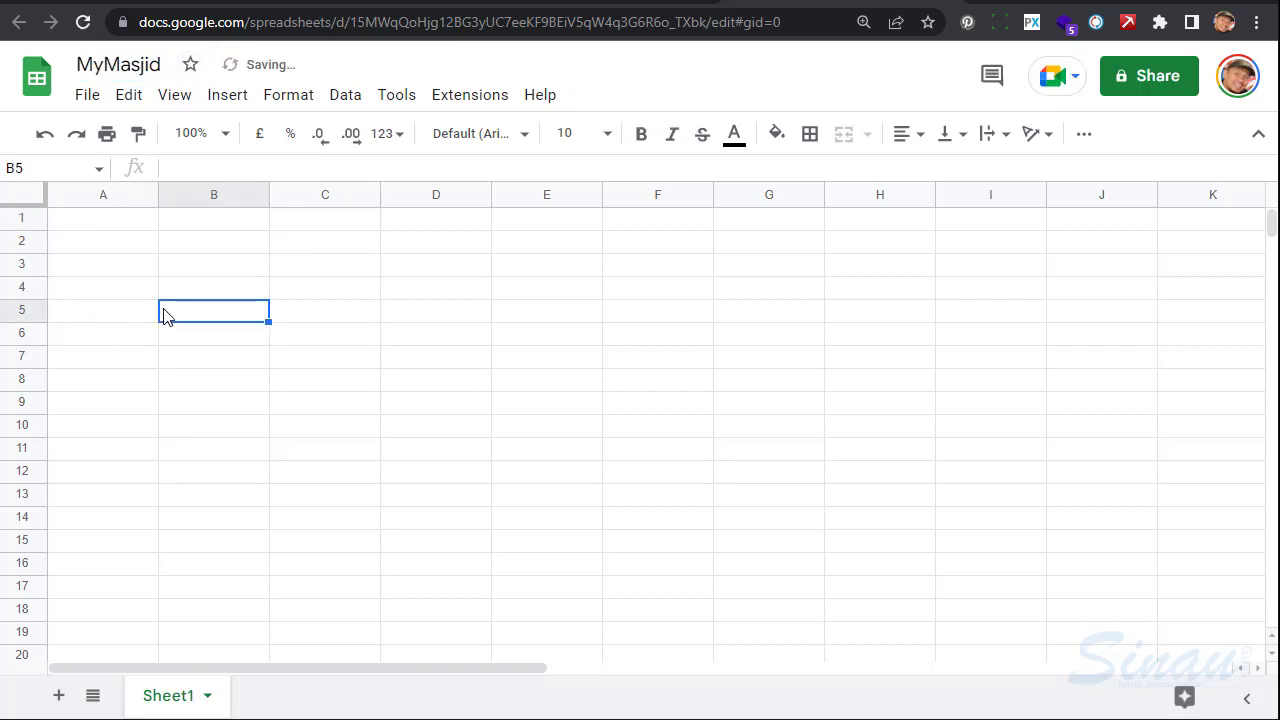
Rename the spreadsheet's only sheet as transaksi
{"action": "double_click", "coordinate": [173, 697]}
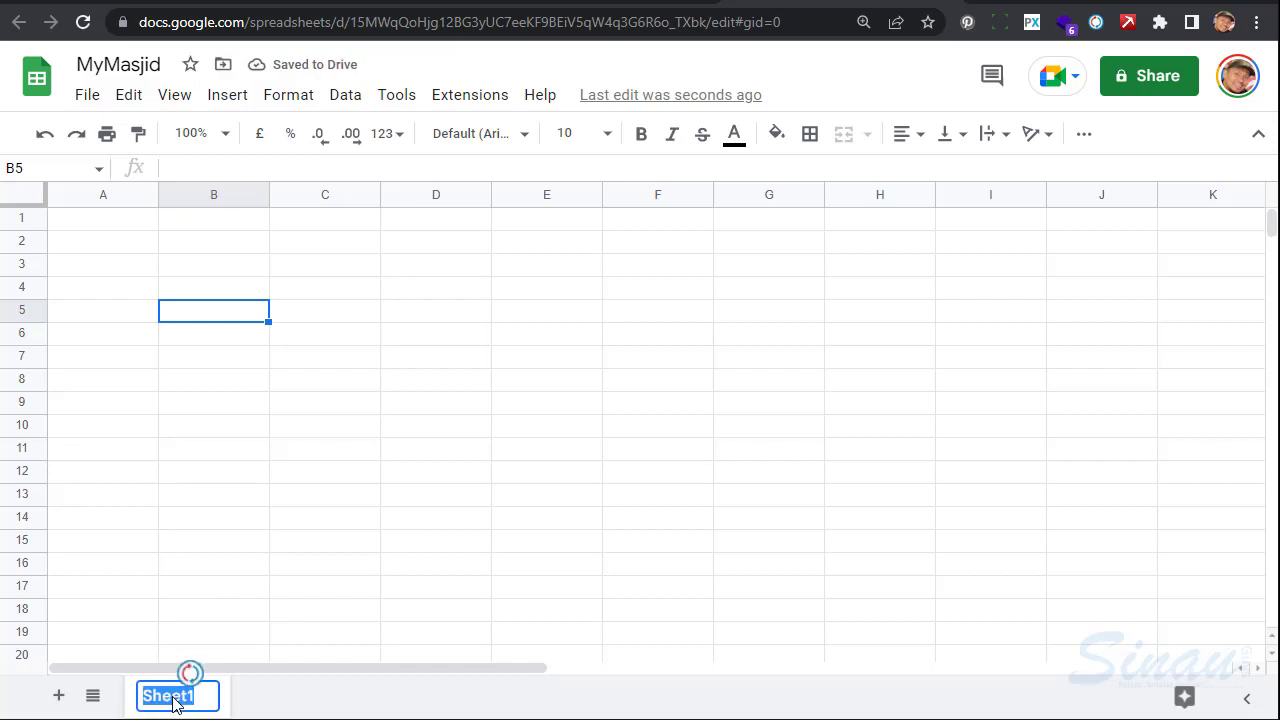
{"action": "type", "text": "trans"}
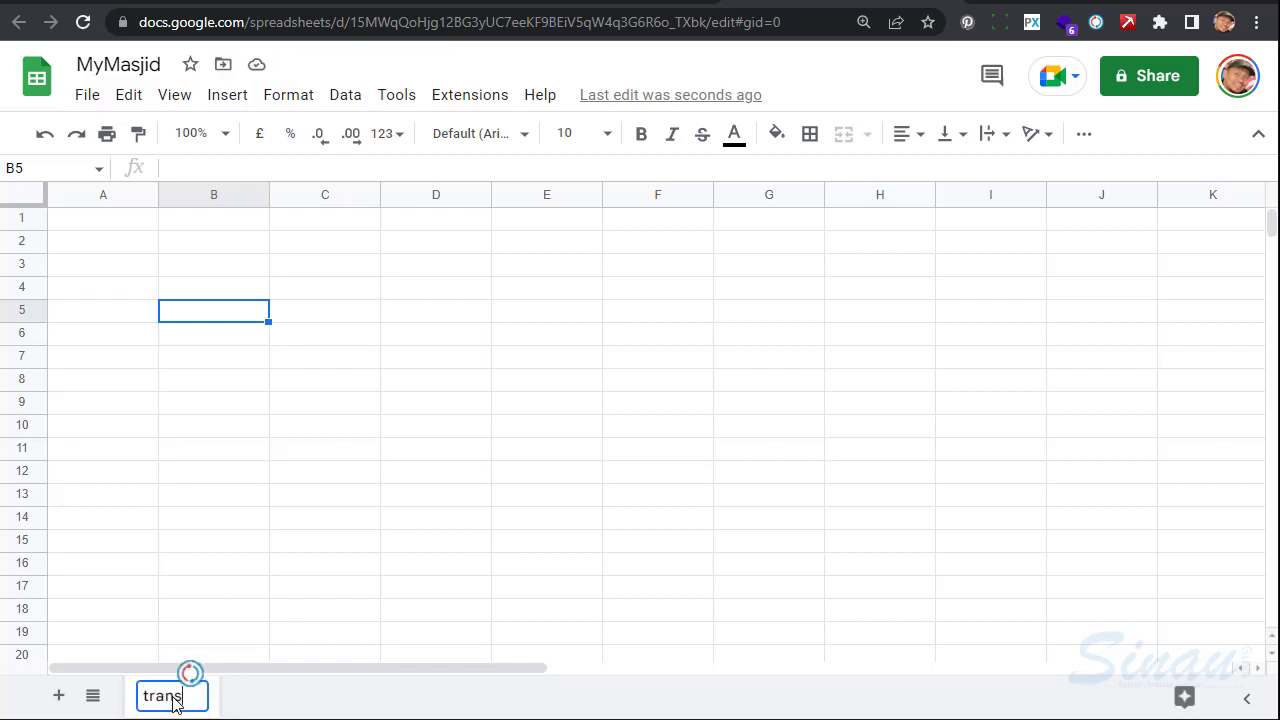
{"action": "type", "text": "aksi"}
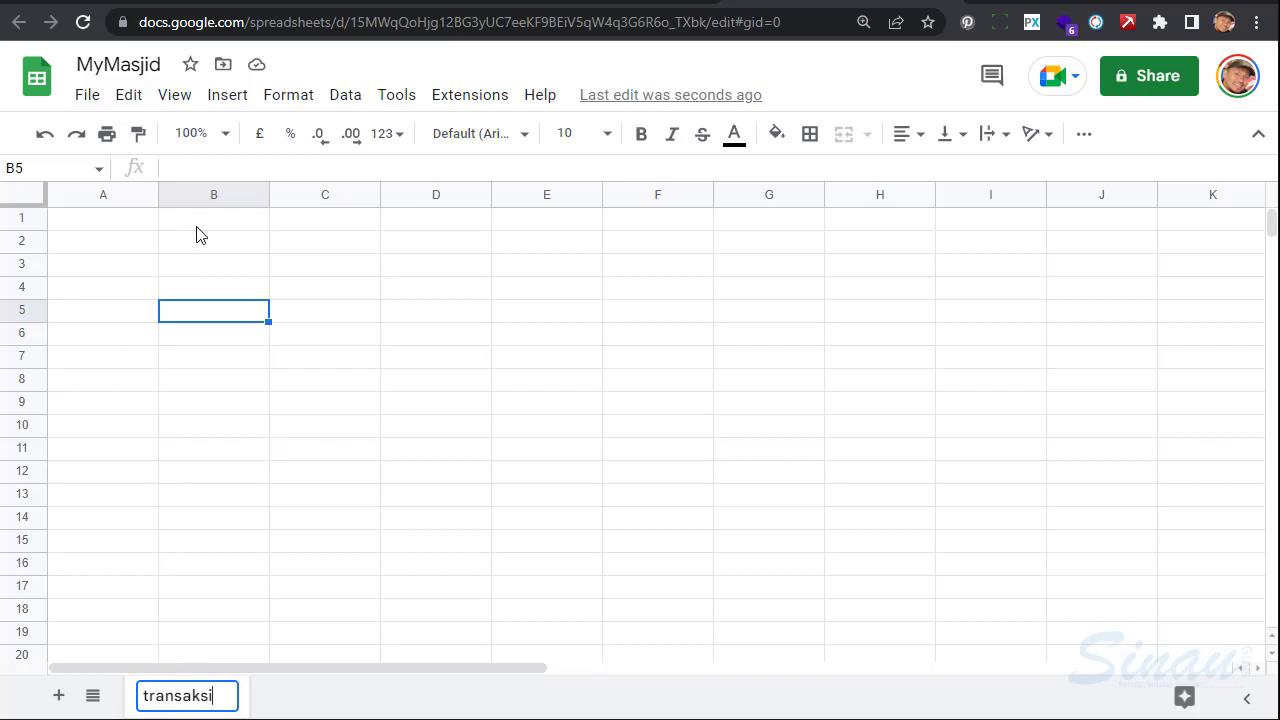
Enter the column headers idtrans in A1 and tgl_trans in B1 of the transaksi sheet
{"action": "left_click", "coordinate": [100, 229]}
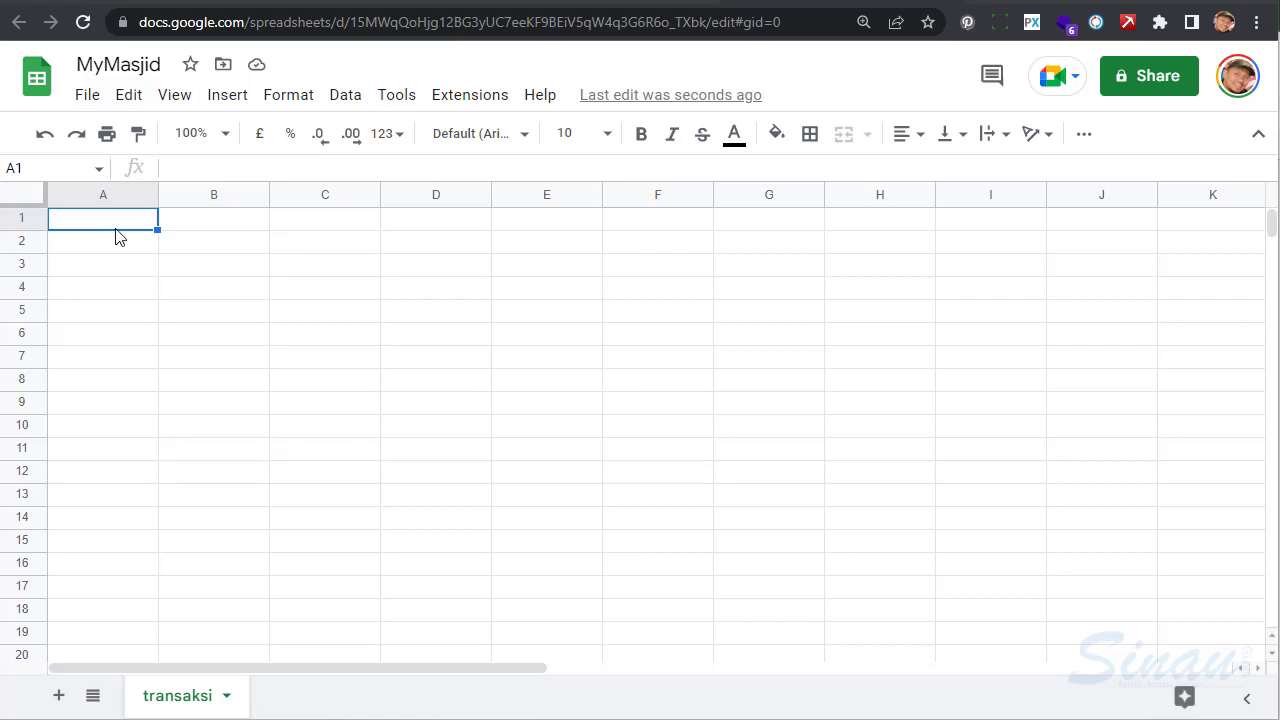
{"action": "type", "text": "id"}
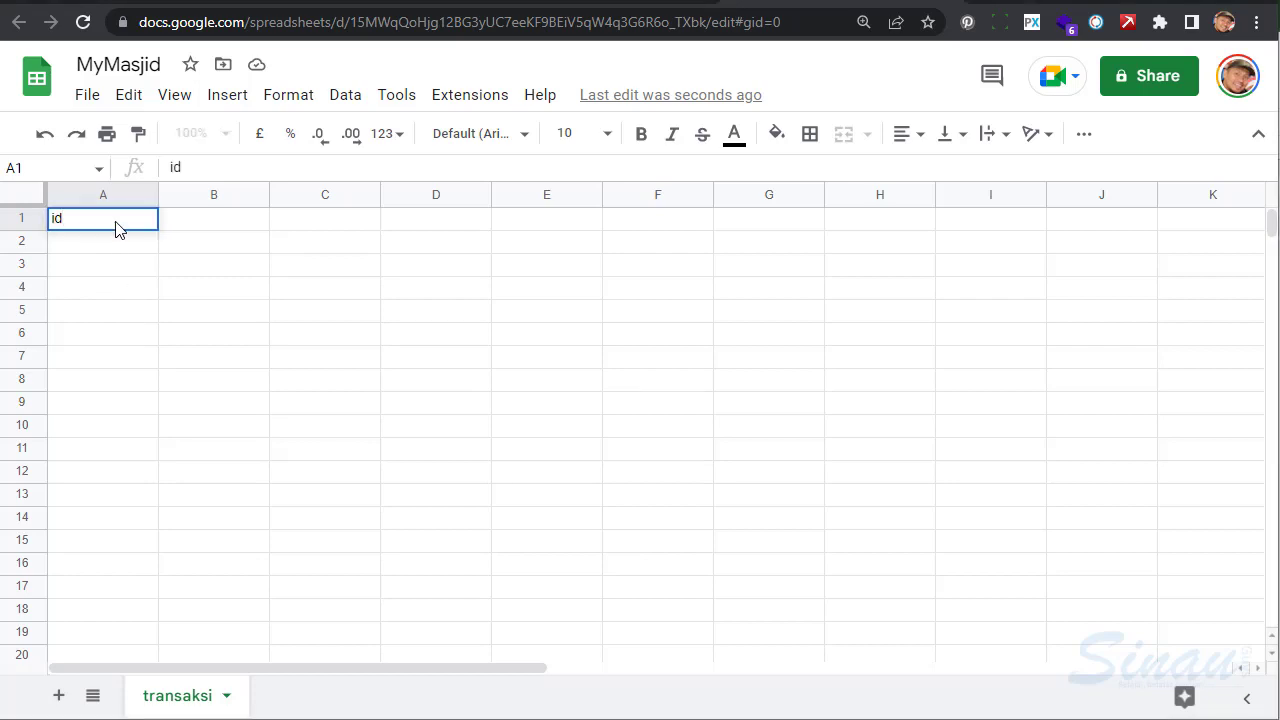
{"action": "type", "text": "trans"}
{"action": "key", "text": "Tab"}
{"action": "type", "text": "td"}
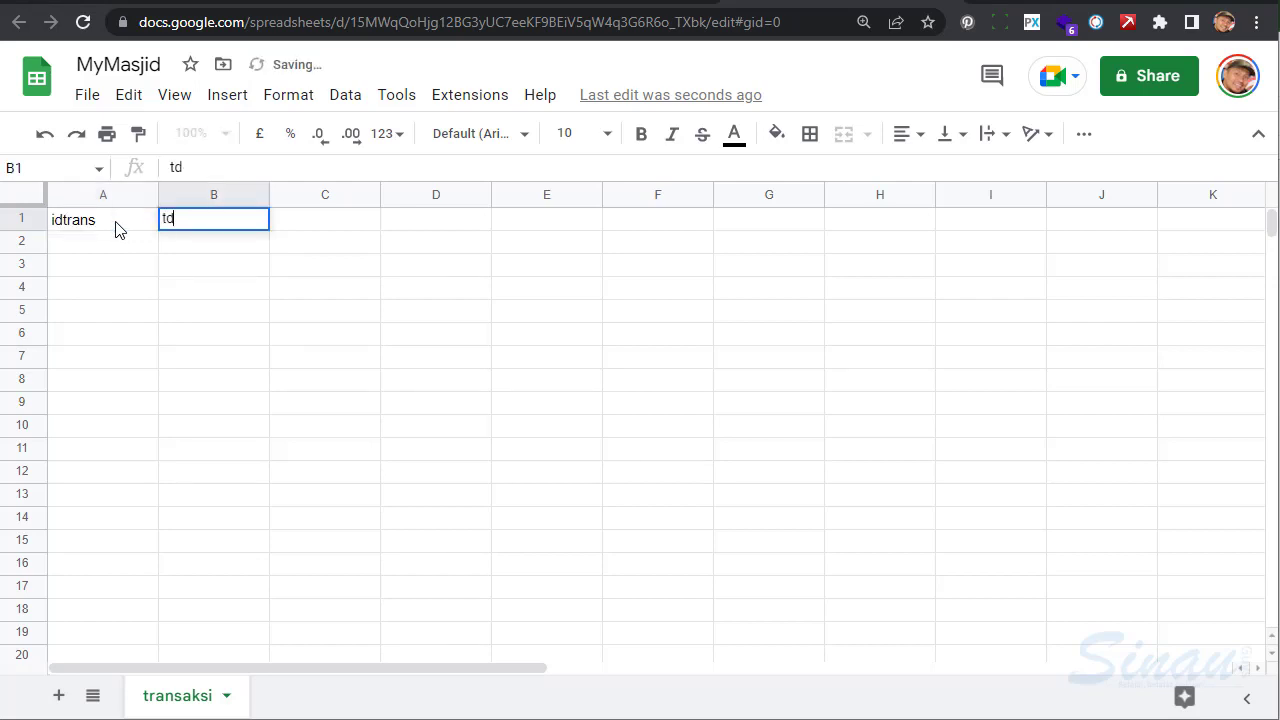
{"action": "key", "text": "BackSpace"}
{"action": "type", "text": "gl_"}
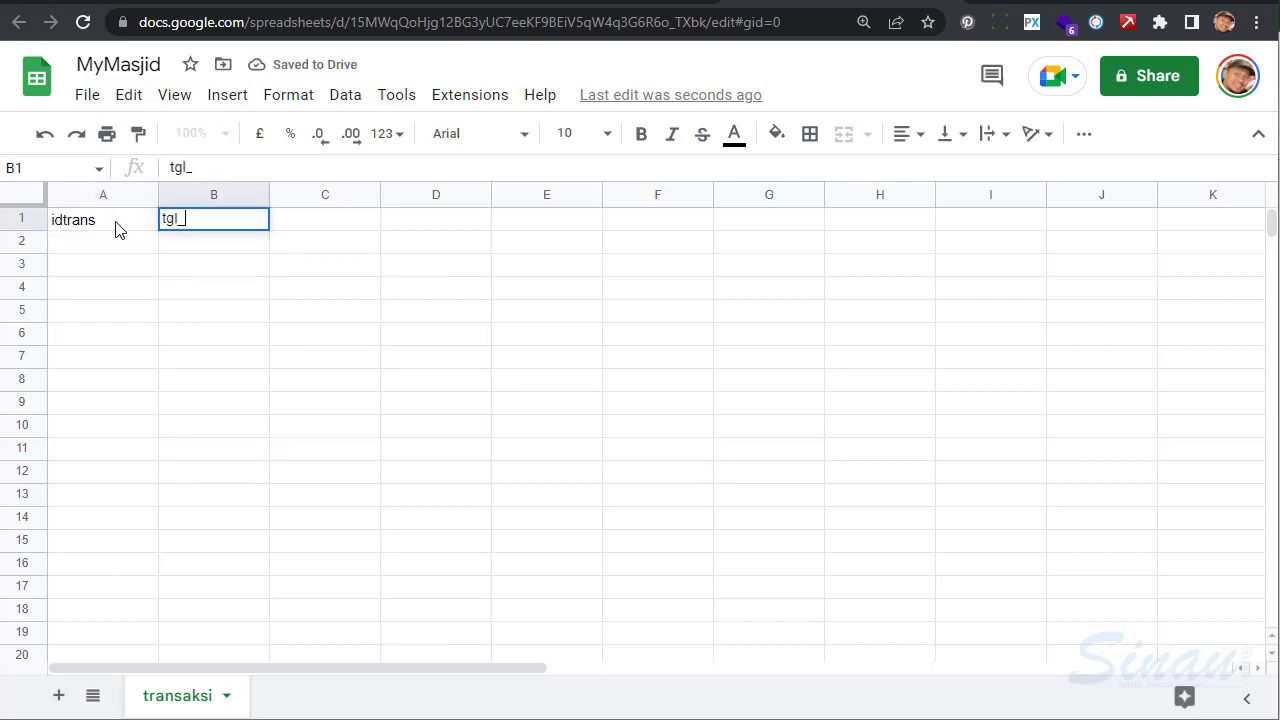
{"action": "type", "text": "trans"}
{"action": "key", "text": "Tab"}
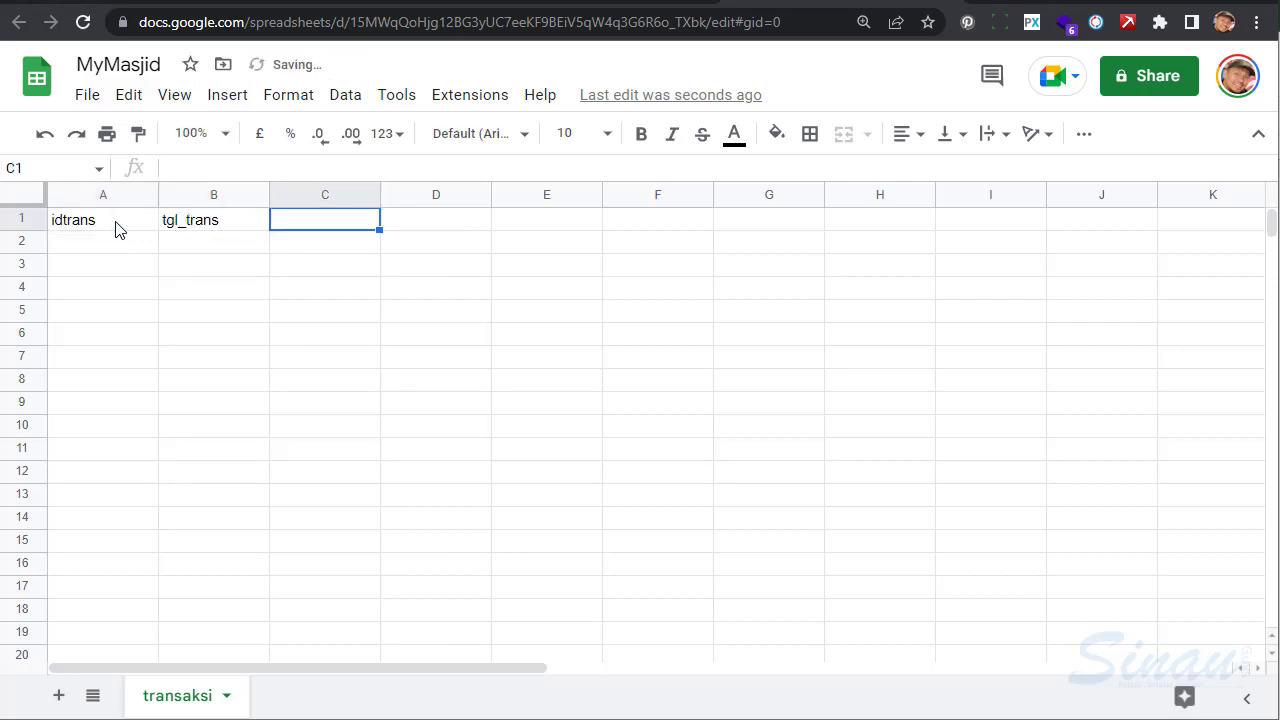
{"action": "key", "text": "Left"}
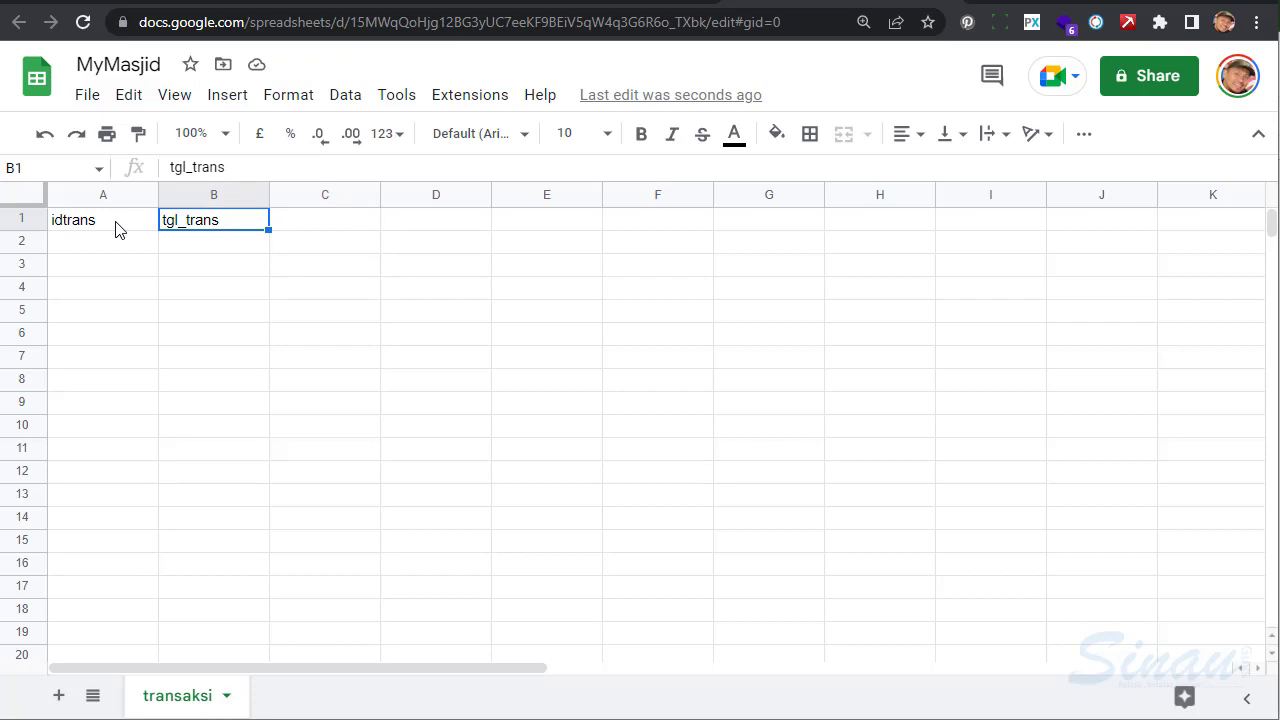
{"action": "key", "text": "Down"}
{"action": "key", "text": "Up"}
{"action": "key", "text": "Left"}
{"action": "key", "text": "Right"}
{"action": "left_click", "coordinate": [115, 229]}
{"action": "key", "text": "Right"}
{"action": "left_click", "coordinate": [115, 229]}
{"action": "key", "text": "Right"}
{"action": "key", "text": "Right"}
{"action": "key", "text": "Left"}
{"action": "key", "text": "Left"}
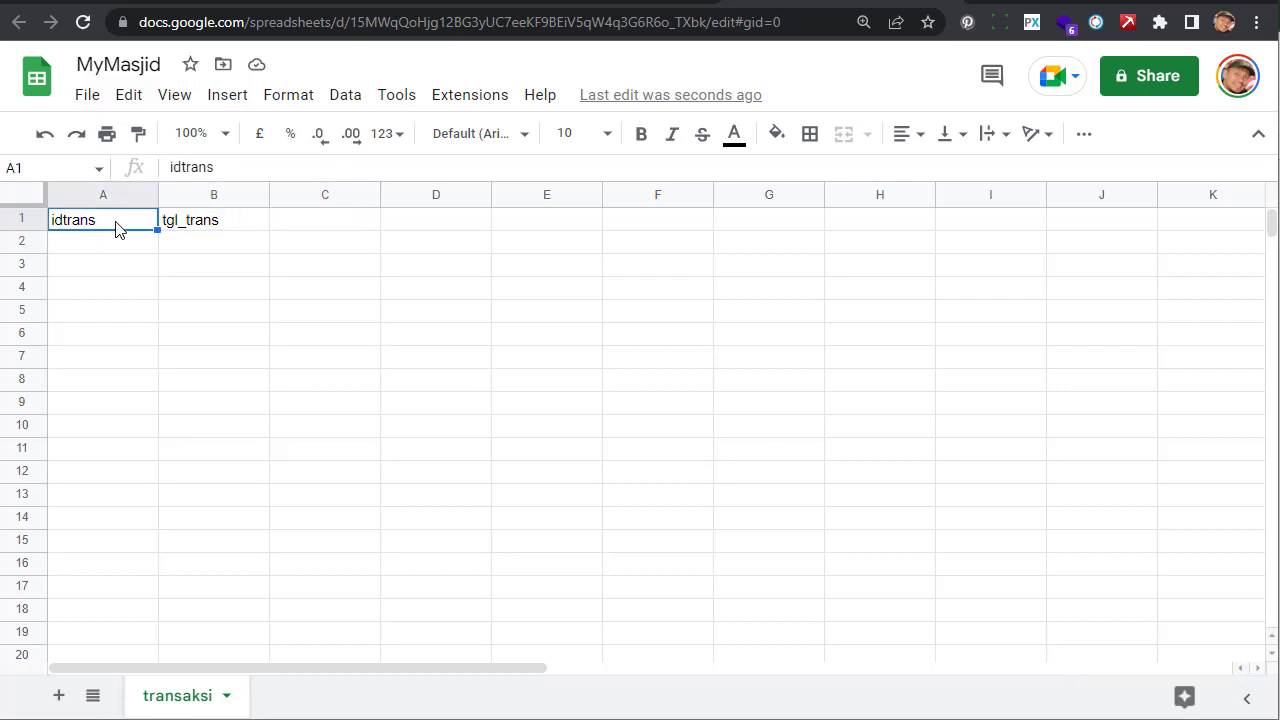
Add the column headers tipe_trans in C1 and detail_trans in D1
{"action": "key", "text": "Right"}
{"action": "key", "text": "Right"}
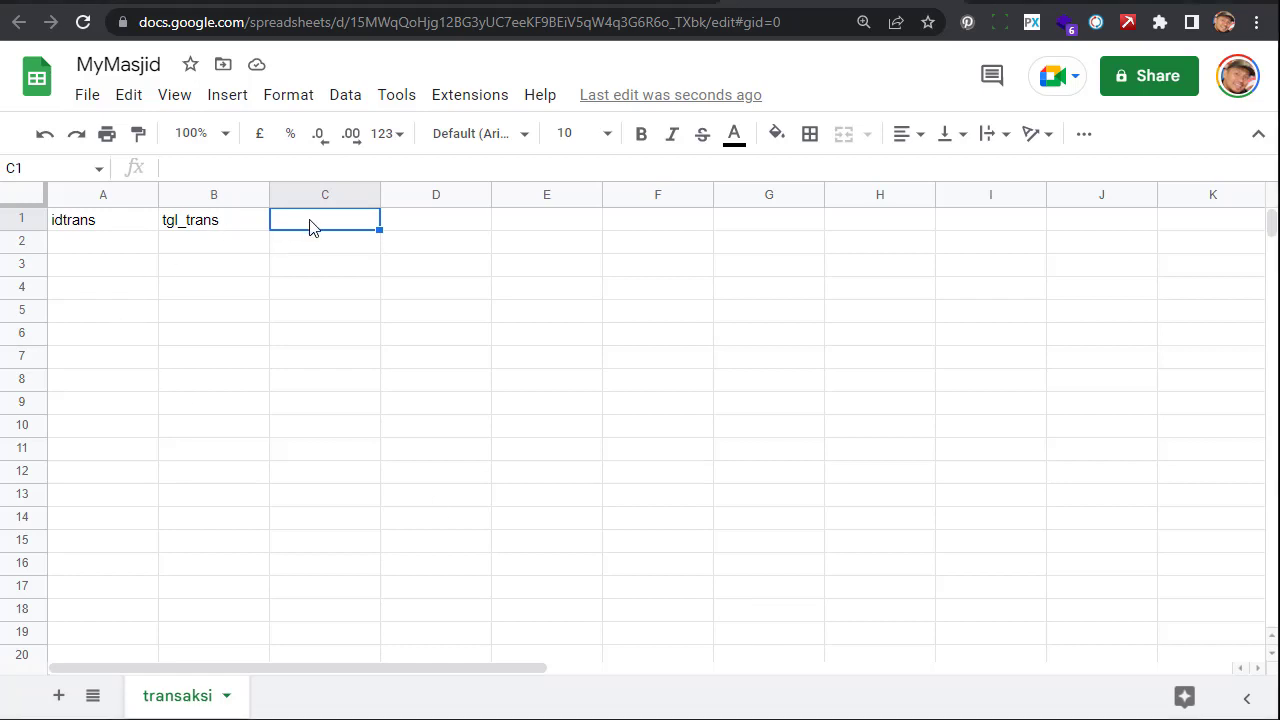
{"action": "type", "text": "tipe_trans"}
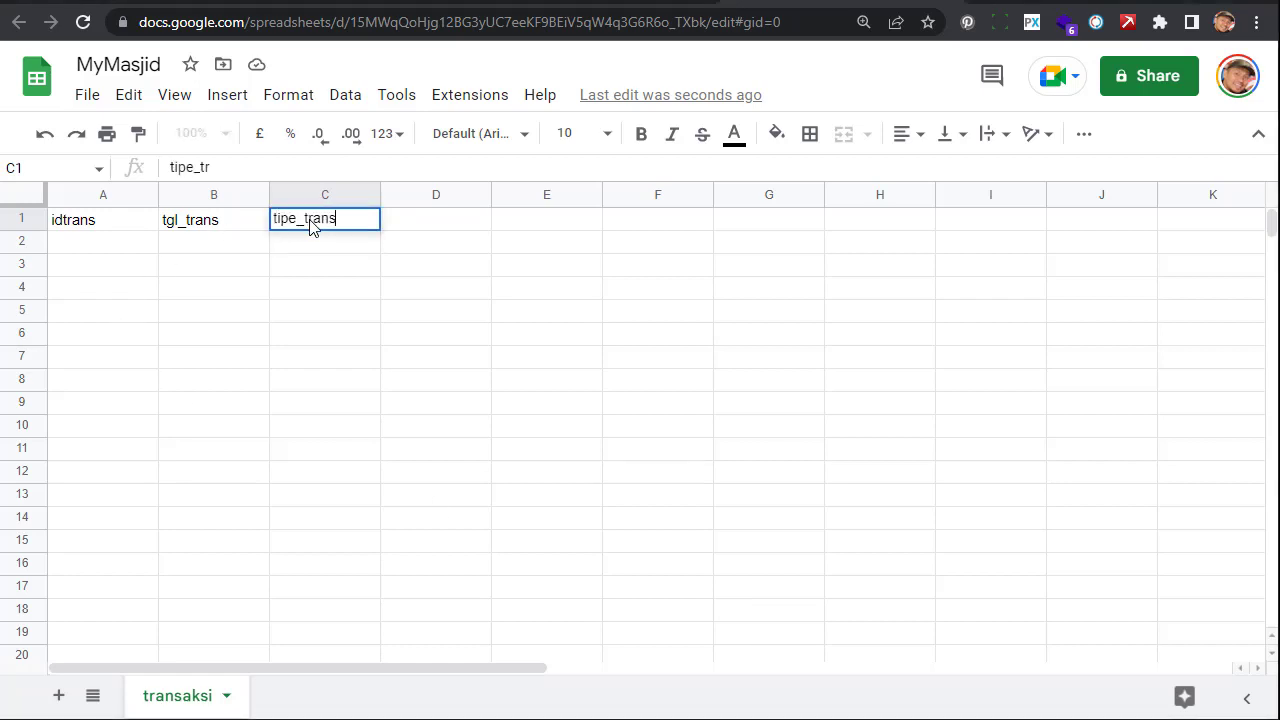
{"action": "key", "text": "Tab"}
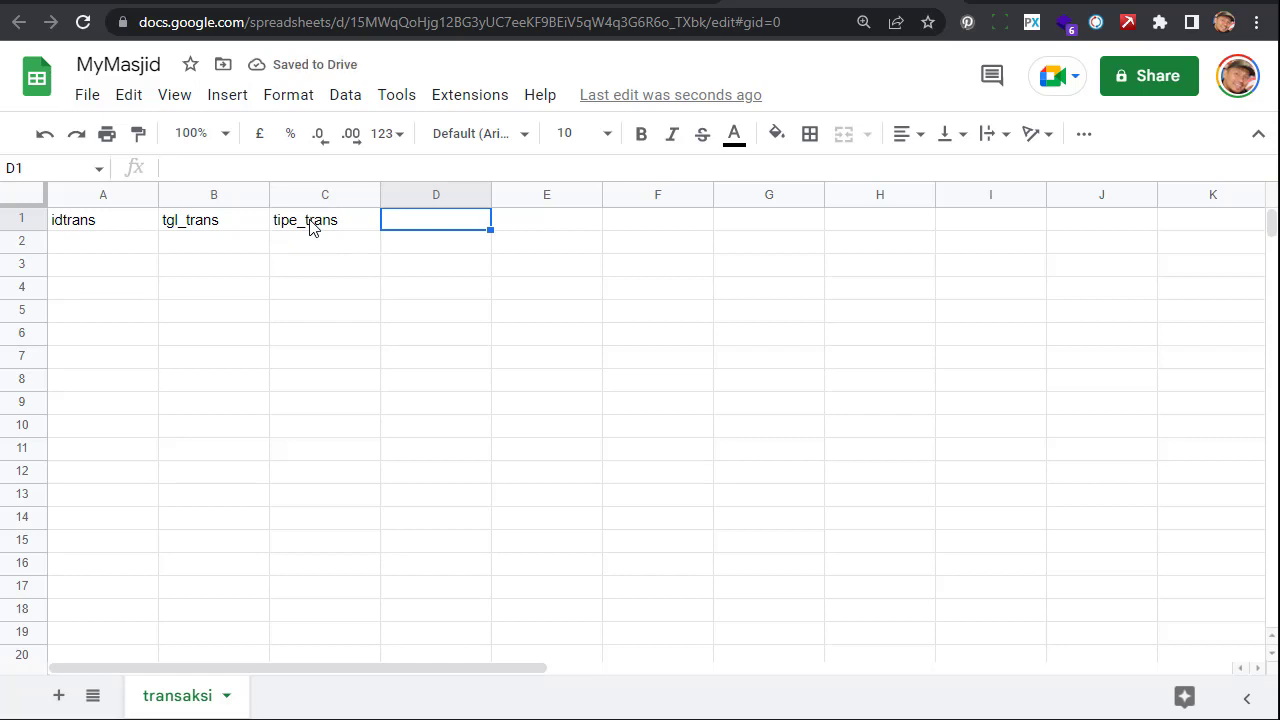
{"action": "left_click", "coordinate": [310, 227]}
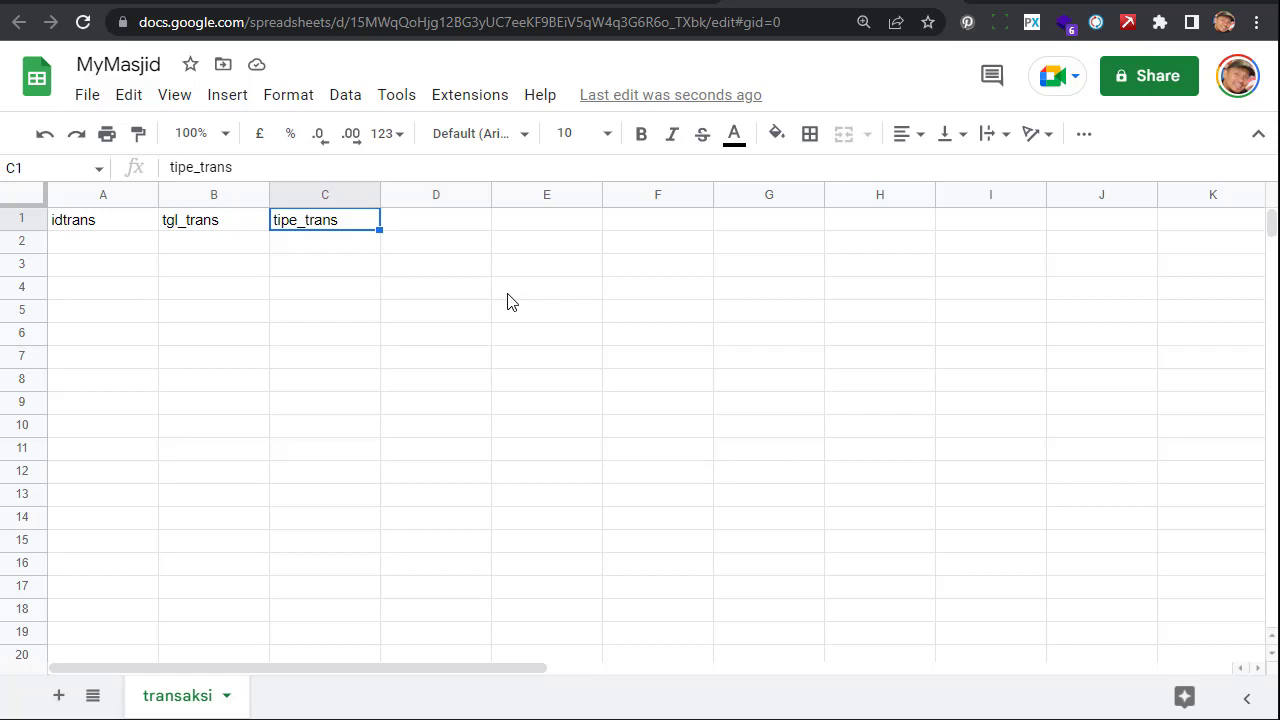
{"action": "key", "text": "Tab"}
{"action": "type", "text": "deta"}
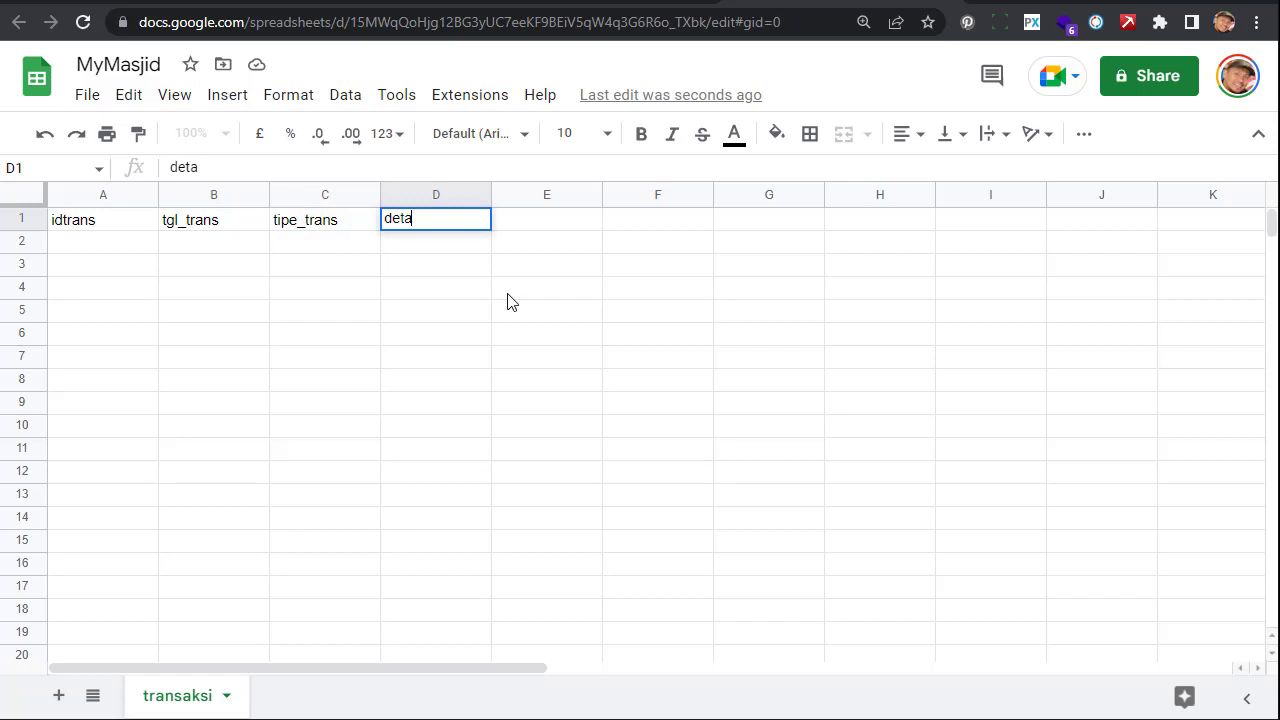
{"action": "type", "text": "il_trans"}
{"action": "key", "text": "Tab"}
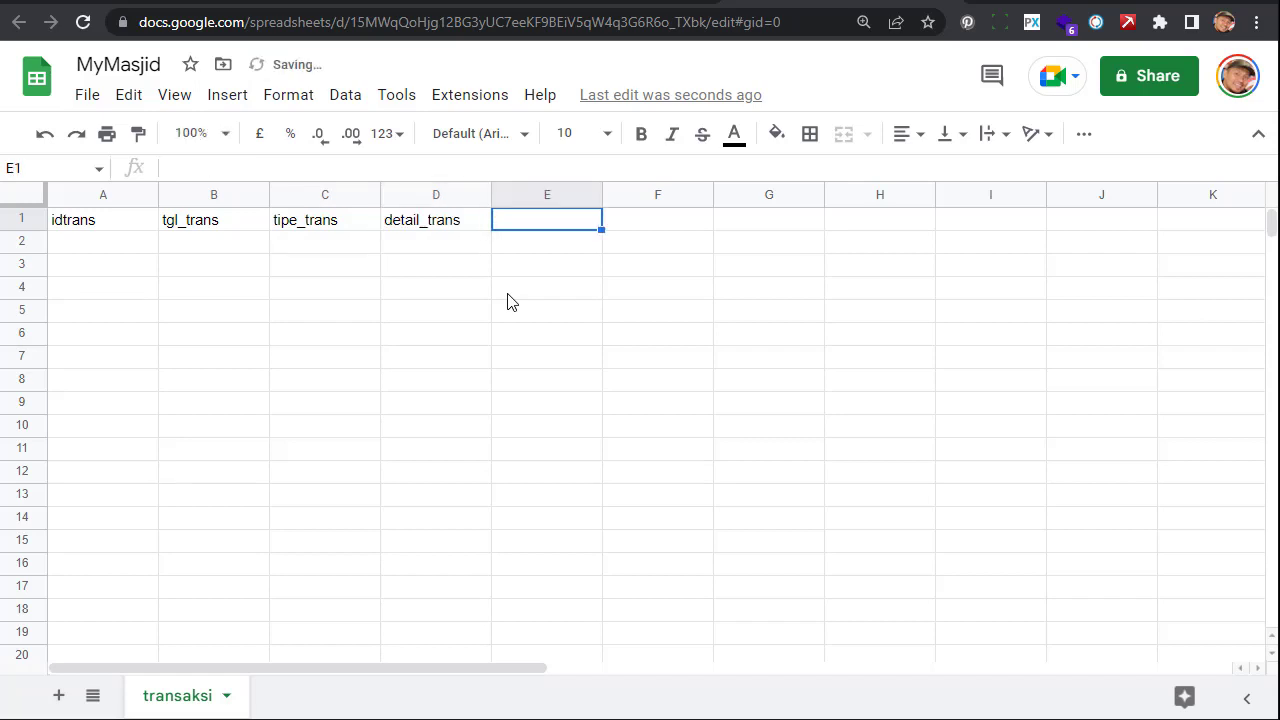
Add the column headers pic in E1 and byr_dari in F1
{"action": "type", "text": "pic"}
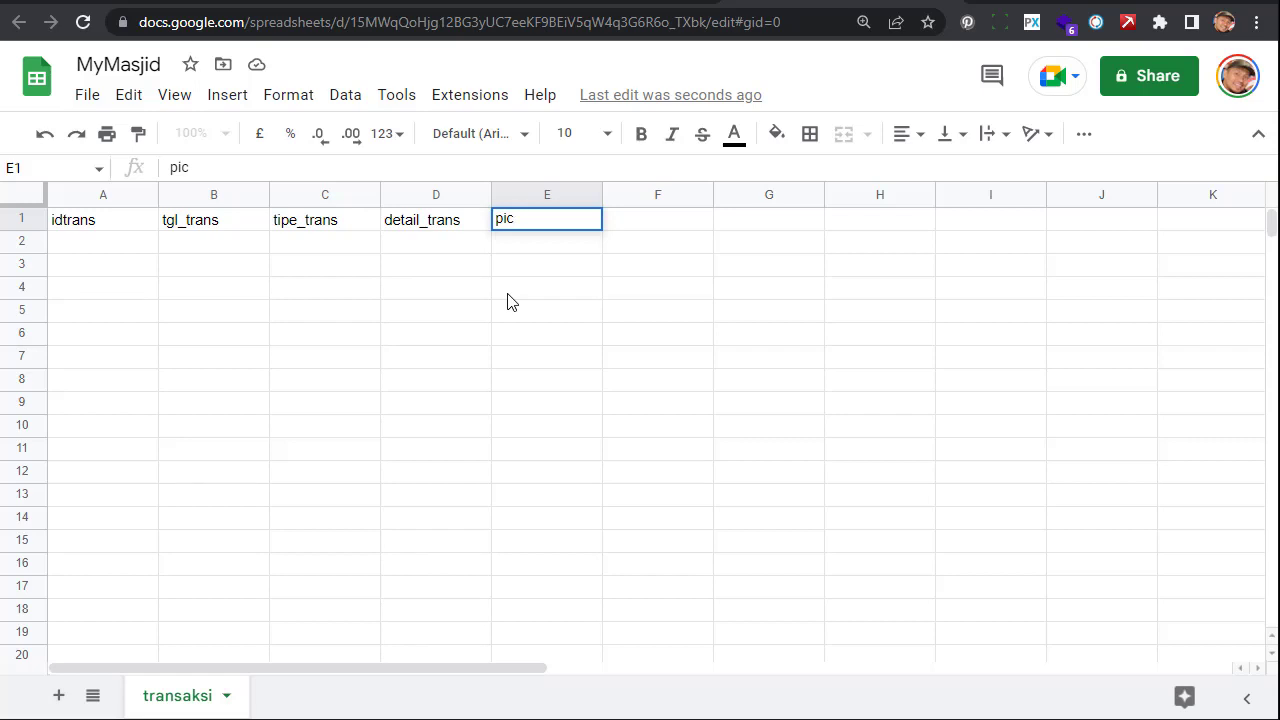
{"action": "key", "text": "Tab"}
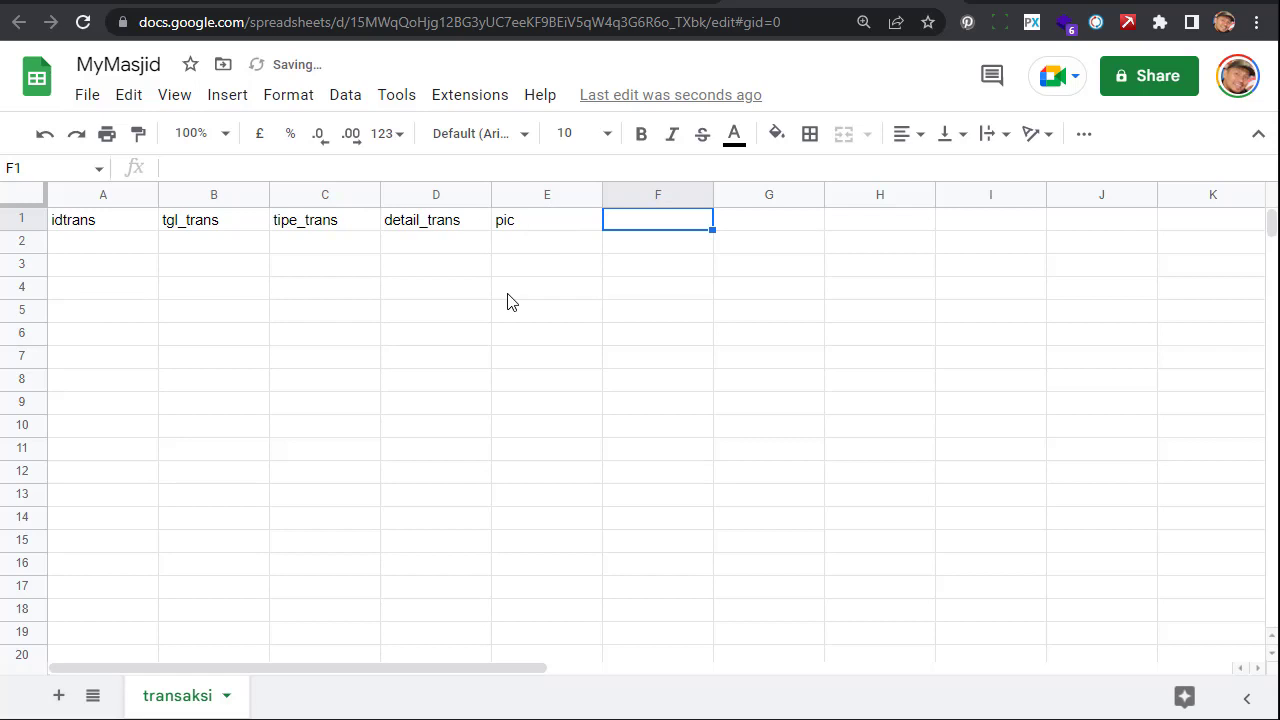
{"action": "type", "text": "byr"}
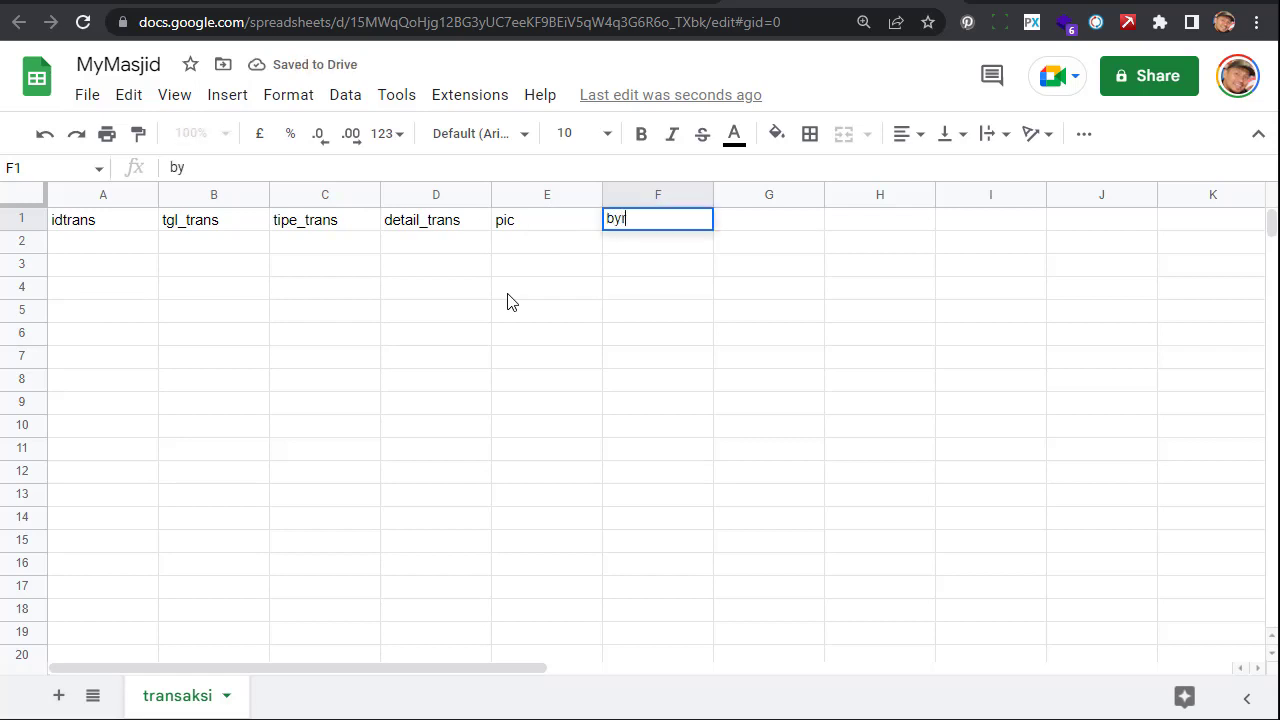
{"action": "type", "text": "_dari"}
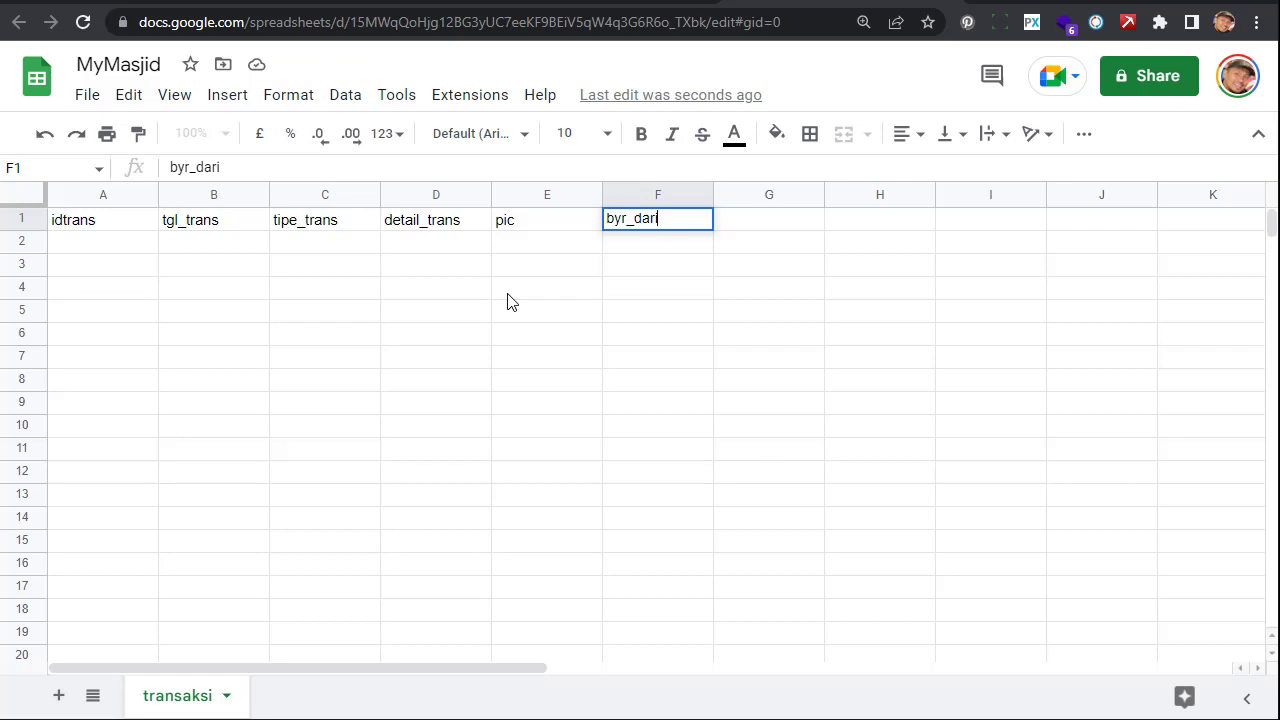
{"action": "key", "text": "Tab"}
Add the column header byr_ke in G1
{"action": "type", "text": "bayar"}
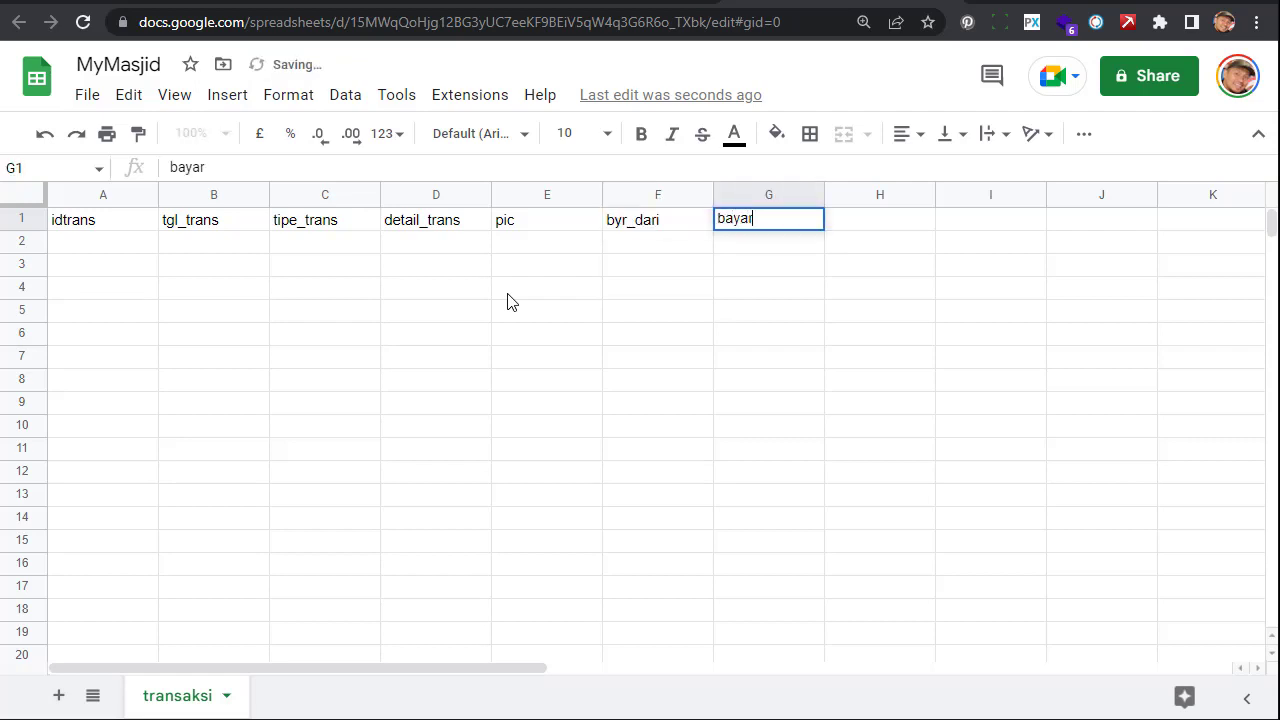
{"action": "key", "text": "BackSpace"}
{"action": "key", "text": "BackSpace"}
{"action": "key", "text": "BackSpace"}
{"action": "key", "text": "BackSpace"}
{"action": "type", "text": "yr_"}
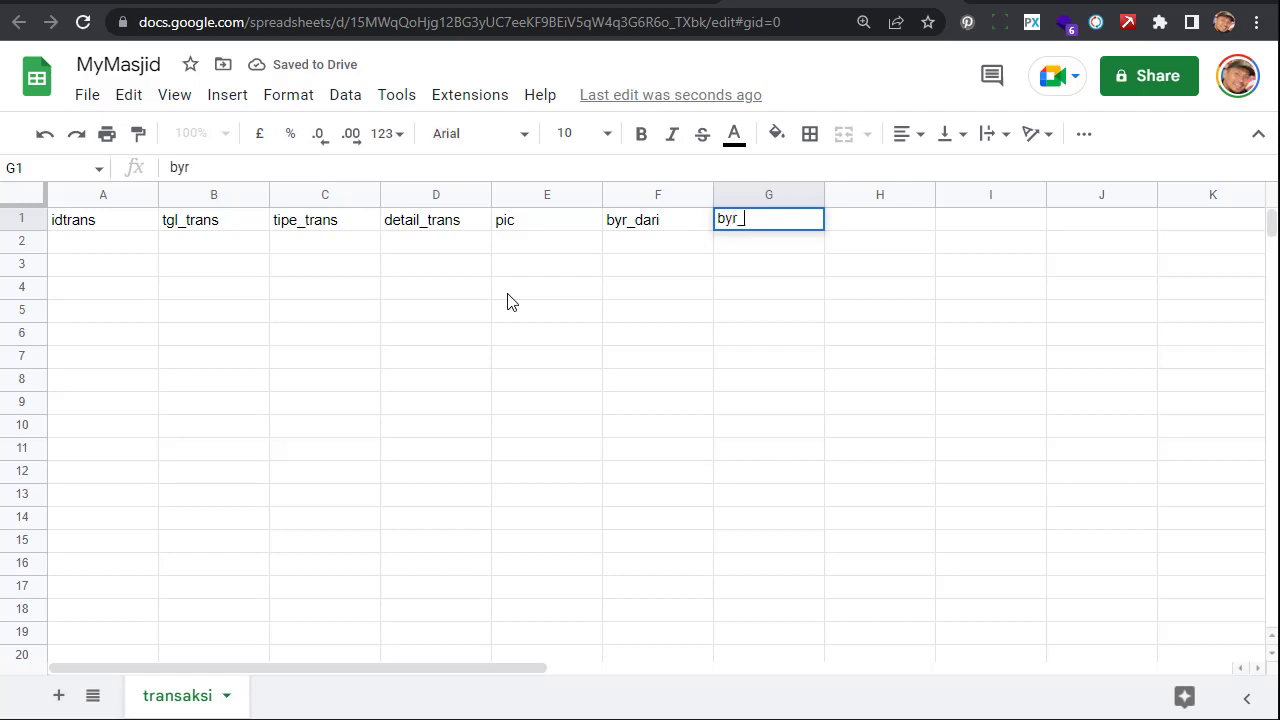
{"action": "type", "text": "ke"}
{"action": "key", "text": "Return"}
{"action": "key", "text": "Up"}
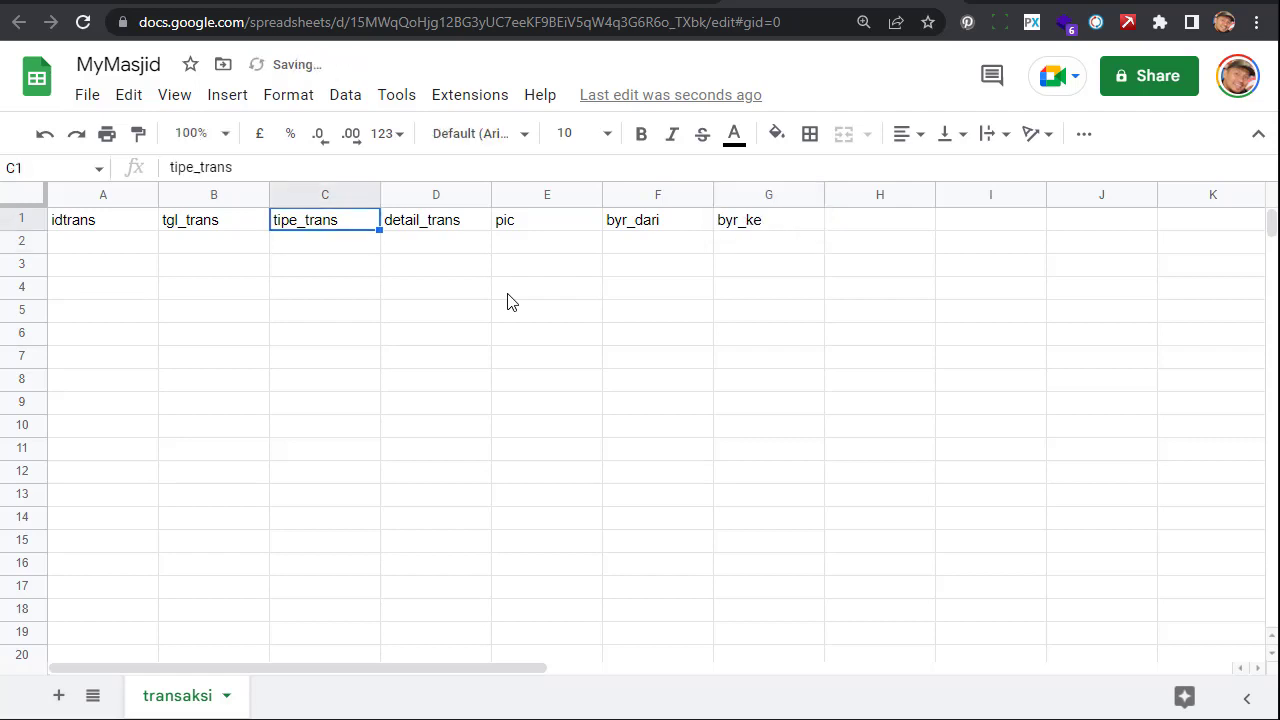
{"action": "key", "text": "Right"}
{"action": "key", "text": "Right"}
{"action": "key", "text": "Right"}
{"action": "key", "text": "Right"}
{"action": "key", "text": "Left"}
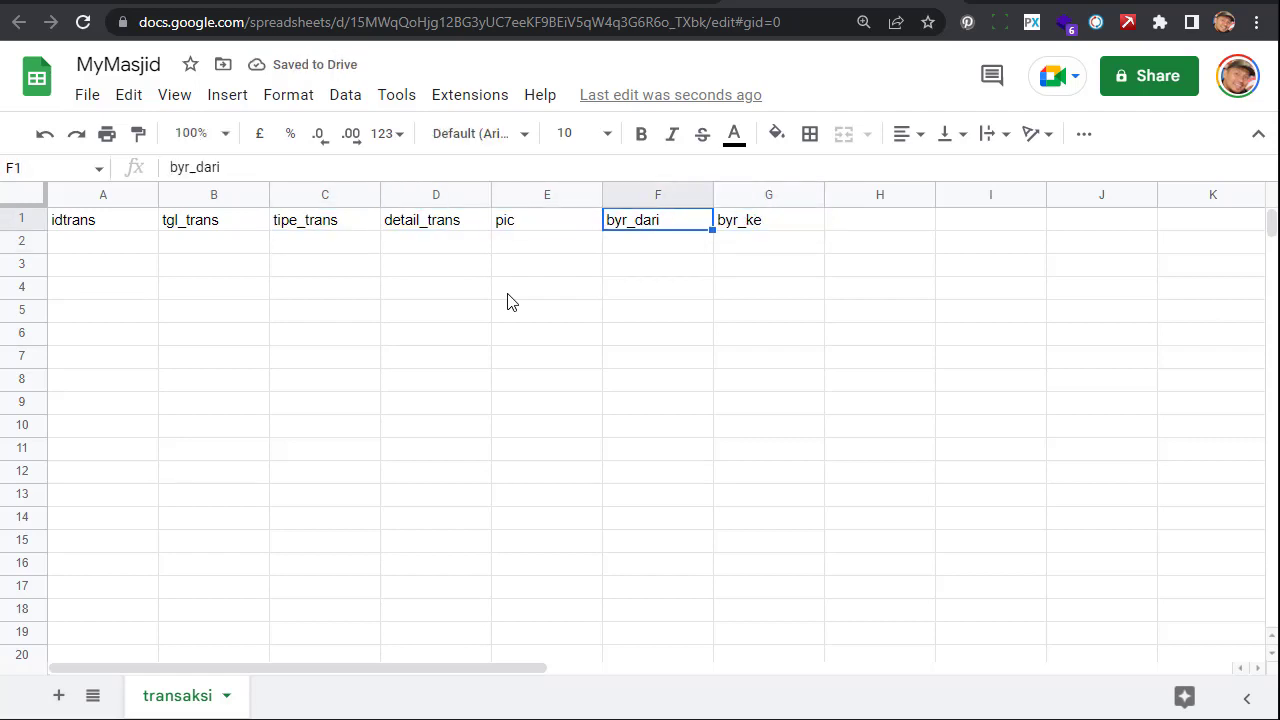
{"action": "key", "text": "Right"}
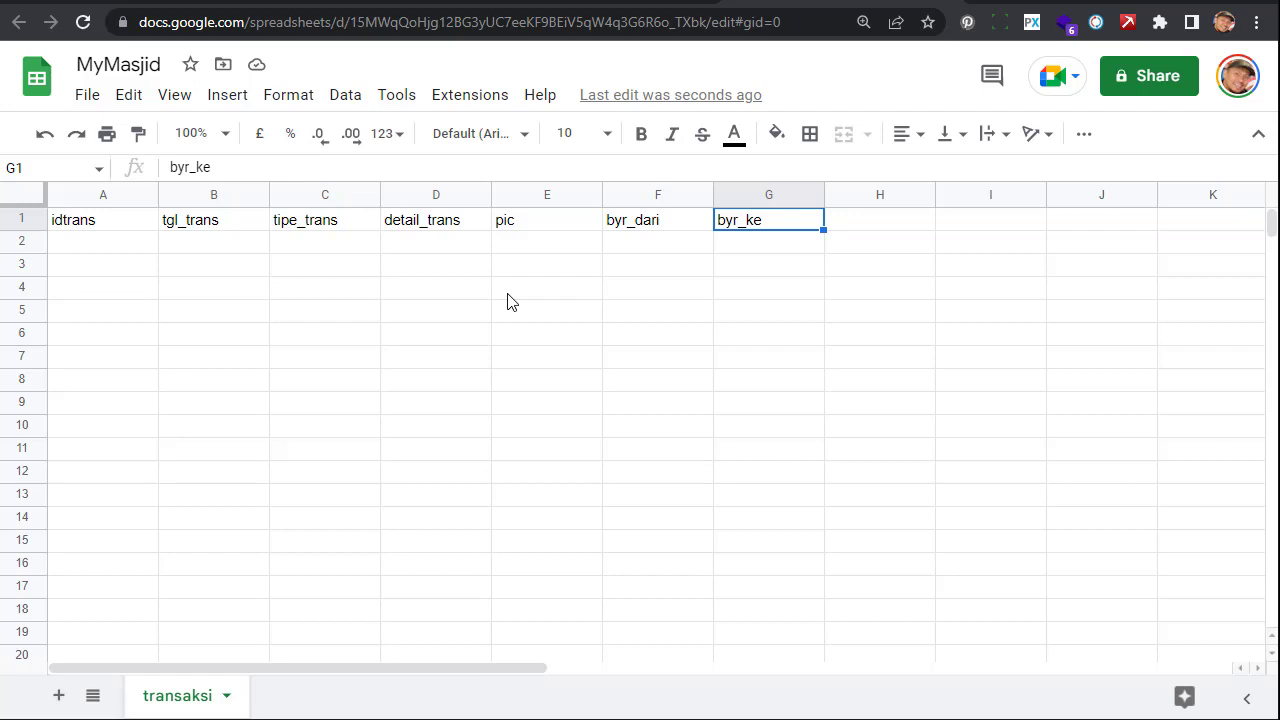
{"action": "key", "text": "Left"}
{"action": "key", "text": "Left"}
{"action": "key", "text": "Left"}
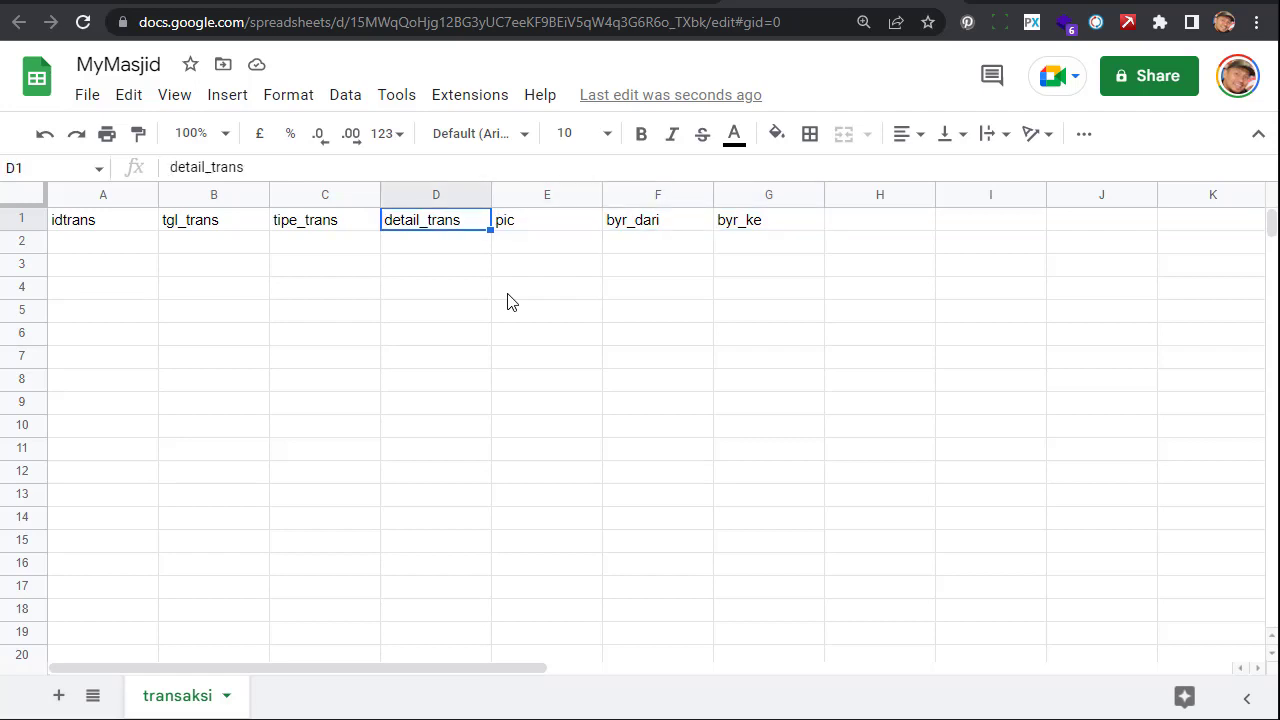
{"action": "key", "text": "Right"}
{"action": "key", "text": "Right"}
{"action": "key", "text": "Right"}
{"action": "key", "text": "Left"}
{"action": "key", "text": "Left"}
{"action": "key", "text": "Left"}
{"action": "key", "text": "Left"}
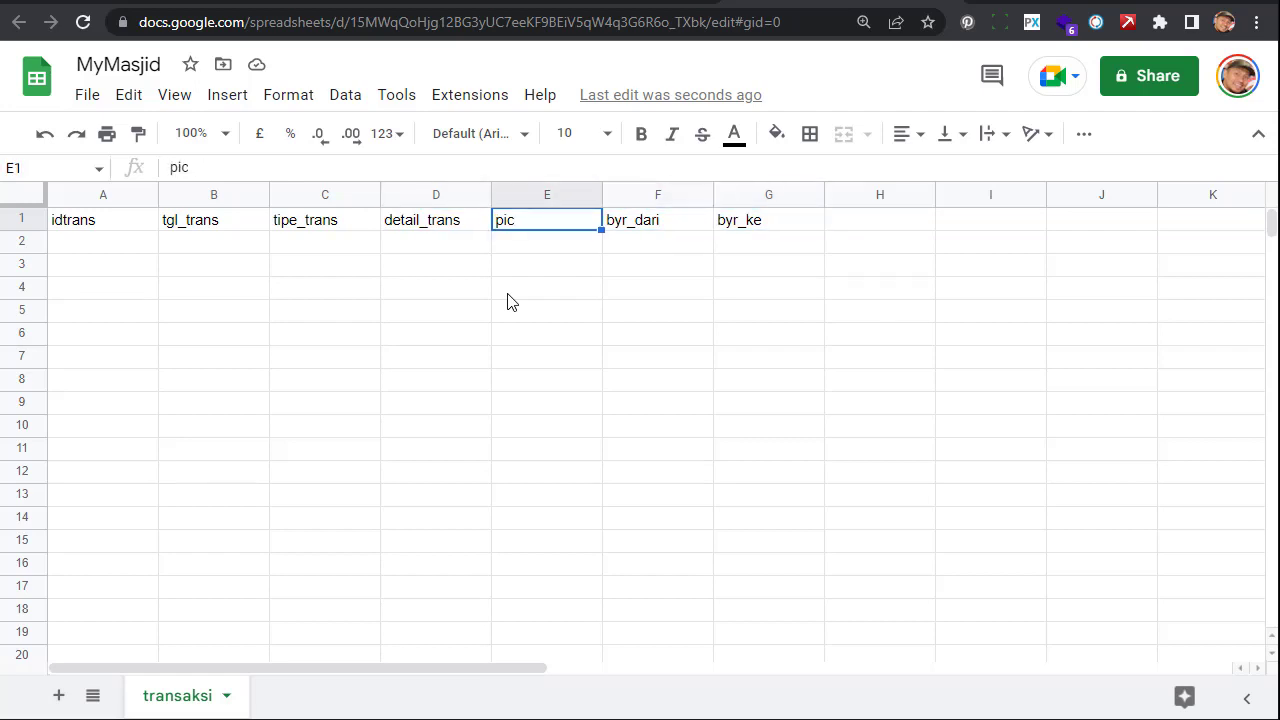
{"action": "key", "text": "Right"}
{"action": "key", "text": "Right"}
{"action": "key", "text": "Right"}
{"action": "key", "text": "Right"}
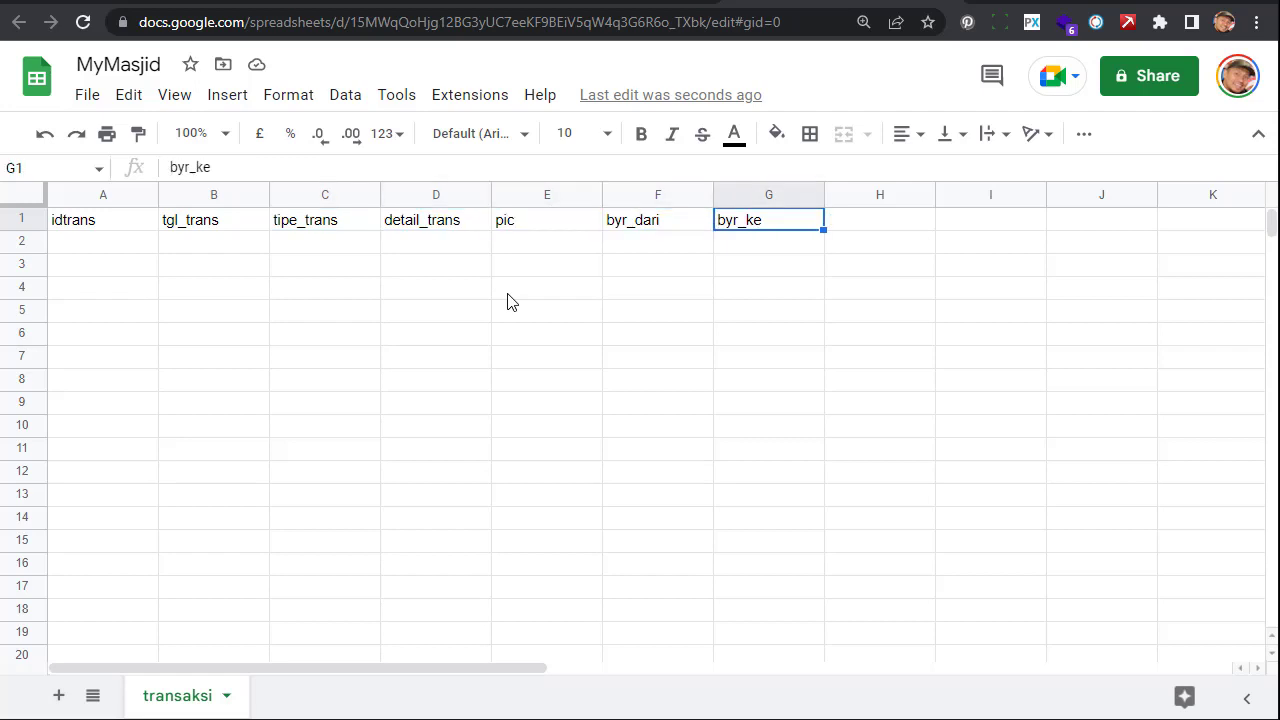
{"action": "key", "text": "Left"}
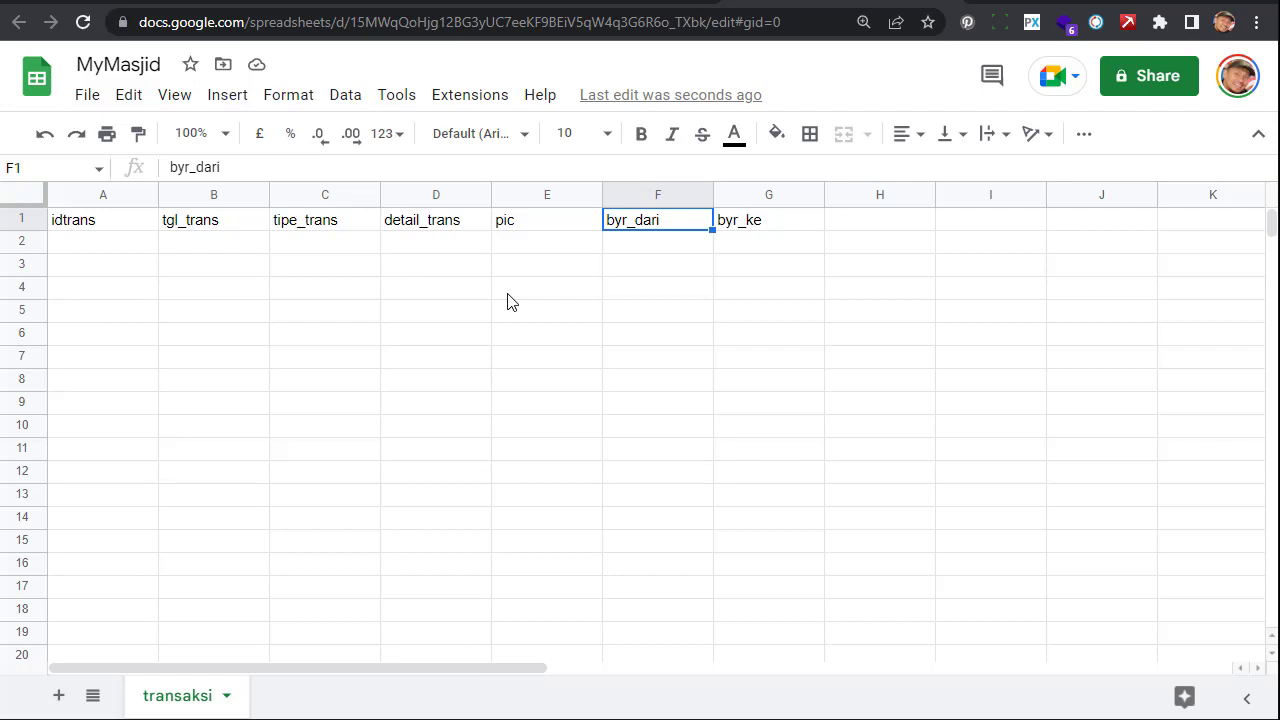
{"action": "key", "text": "Right"}
{"action": "key", "text": "Left"}
{"action": "key", "text": "Right"}
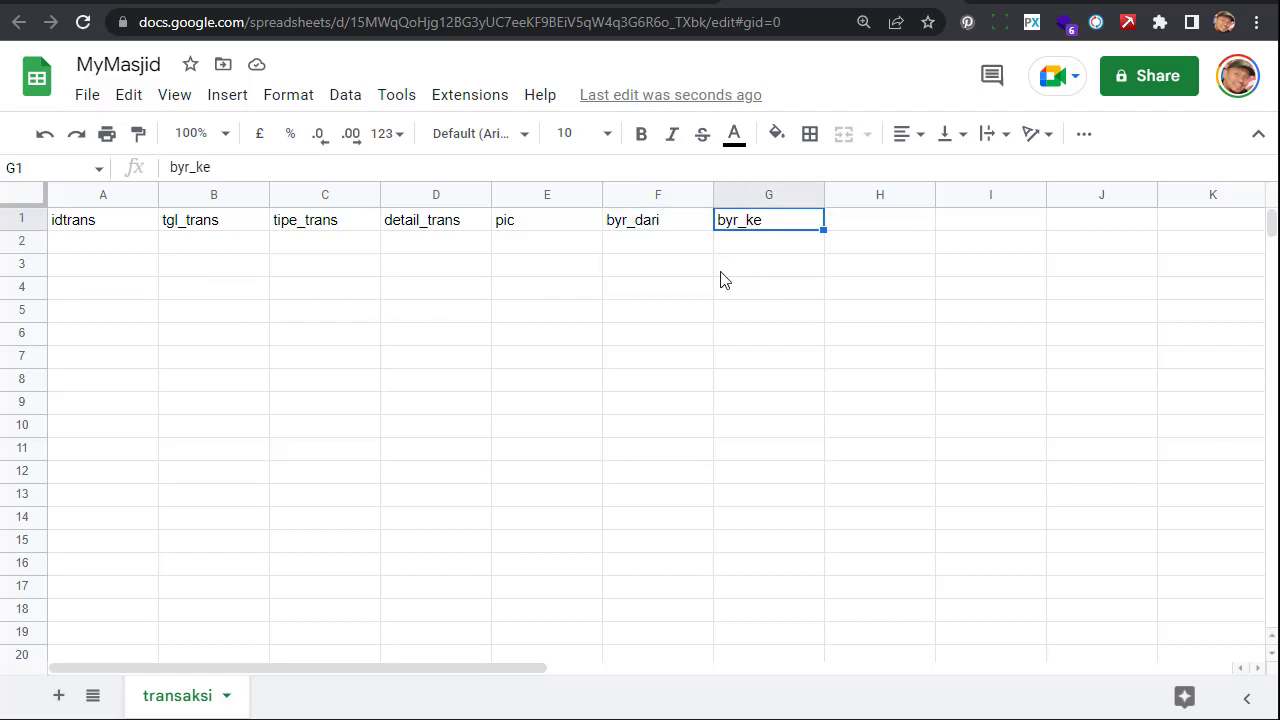
{"action": "left_click", "coordinate": [342, 248]}
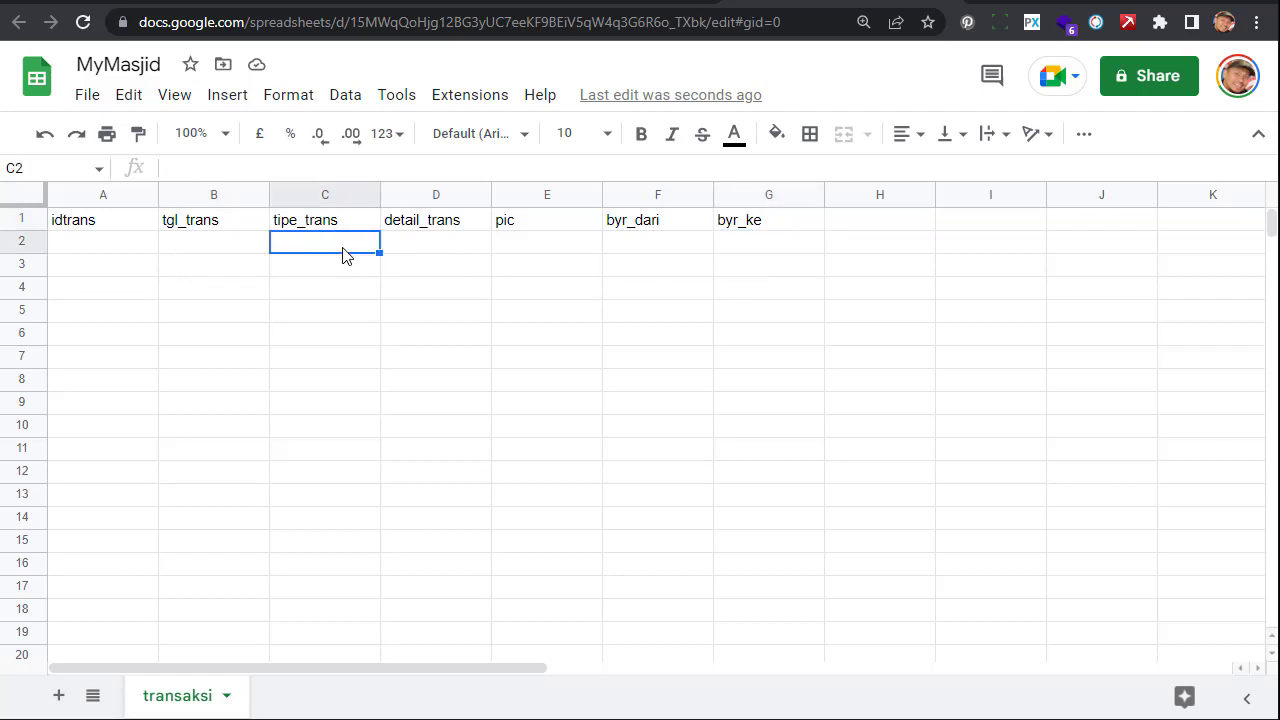
{"action": "left_click", "coordinate": [740, 194]}
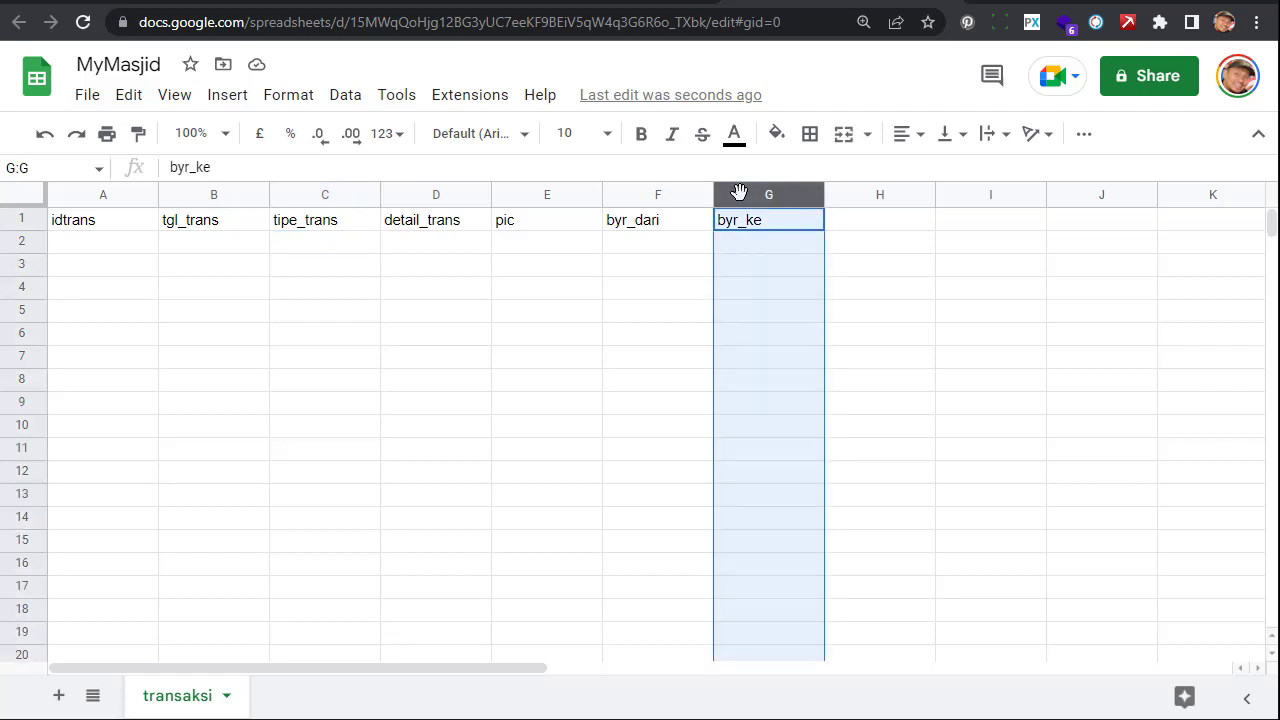
{"action": "left_click", "coordinate": [641, 191]}
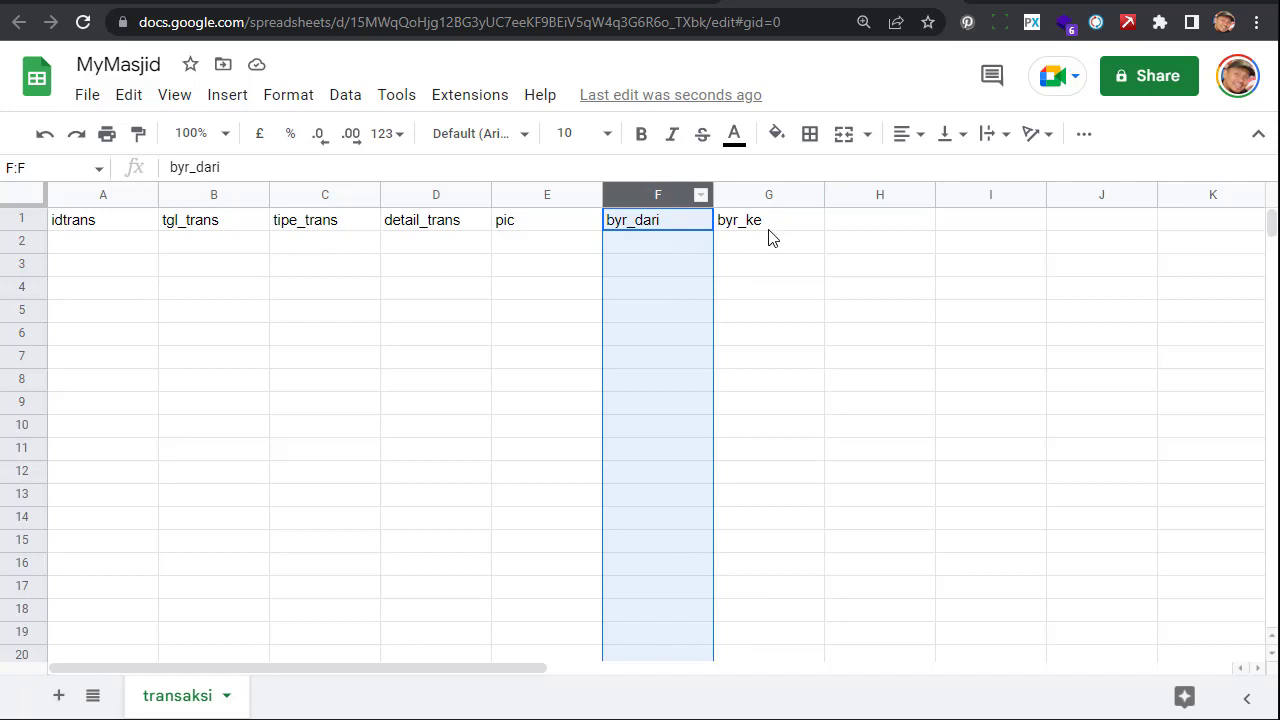
Add the column headers notes in H1, nilai in I1 and bukti in J1 of the transaksi sheet
{"action": "left_click", "coordinate": [865, 231]}
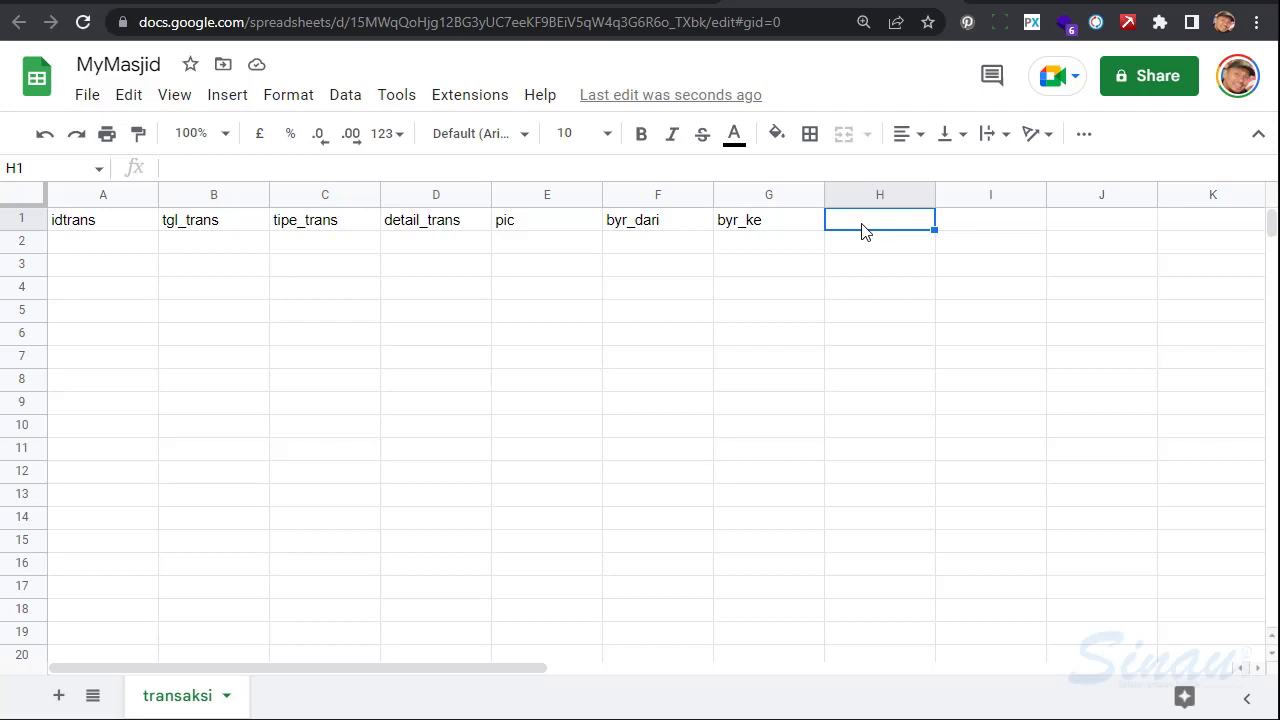
{"action": "type", "text": "notes"}
{"action": "key", "text": "Tab"}
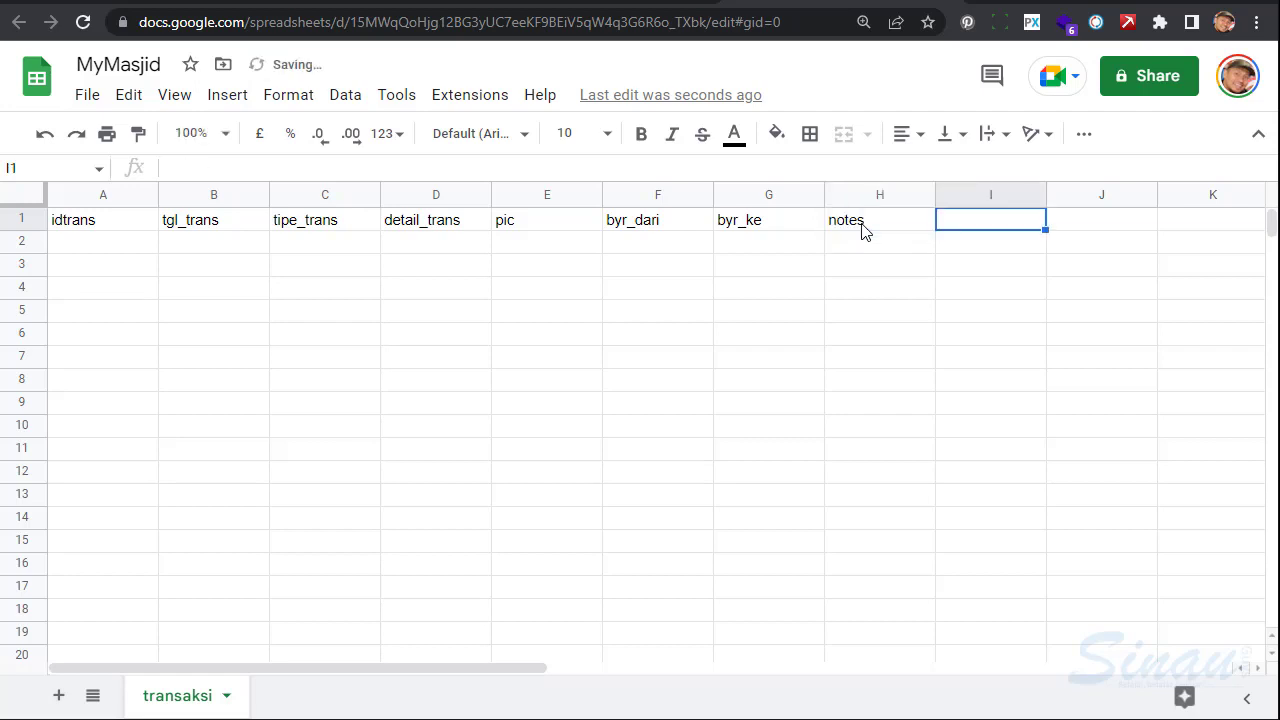
{"action": "type", "text": "nilai"}
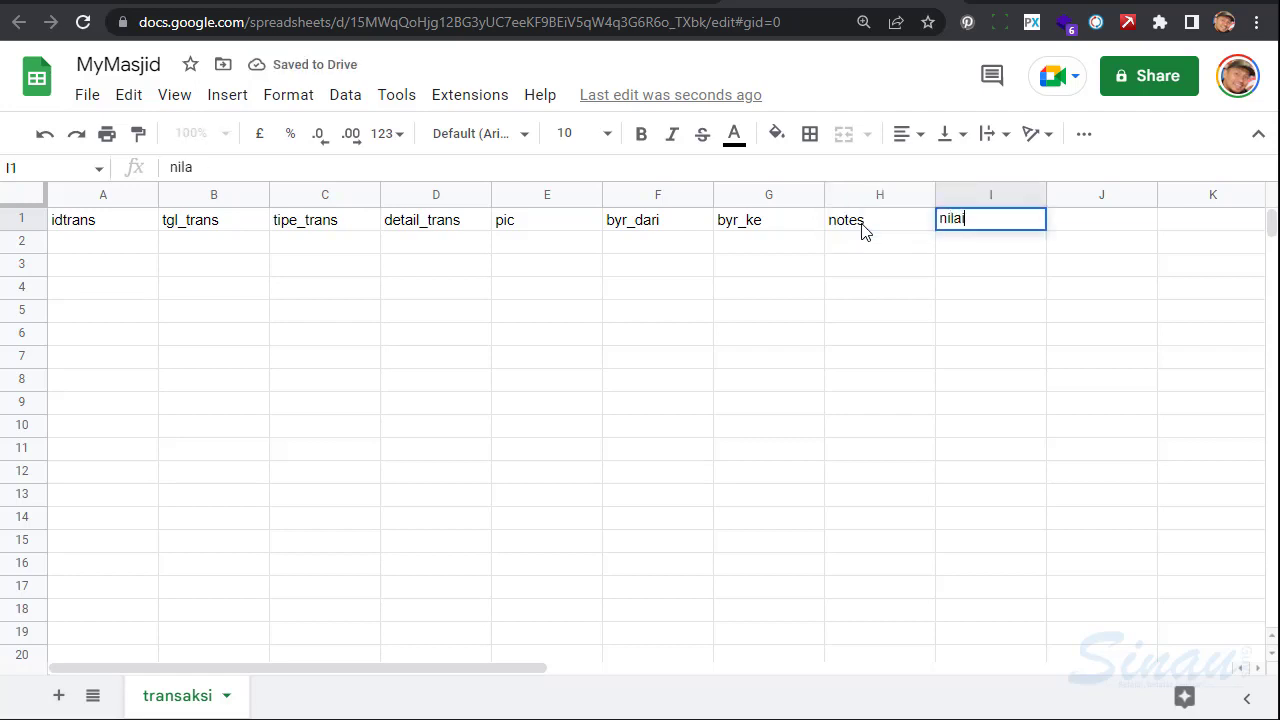
{"action": "key", "text": "Tab"}
{"action": "type", "text": "bukti"}
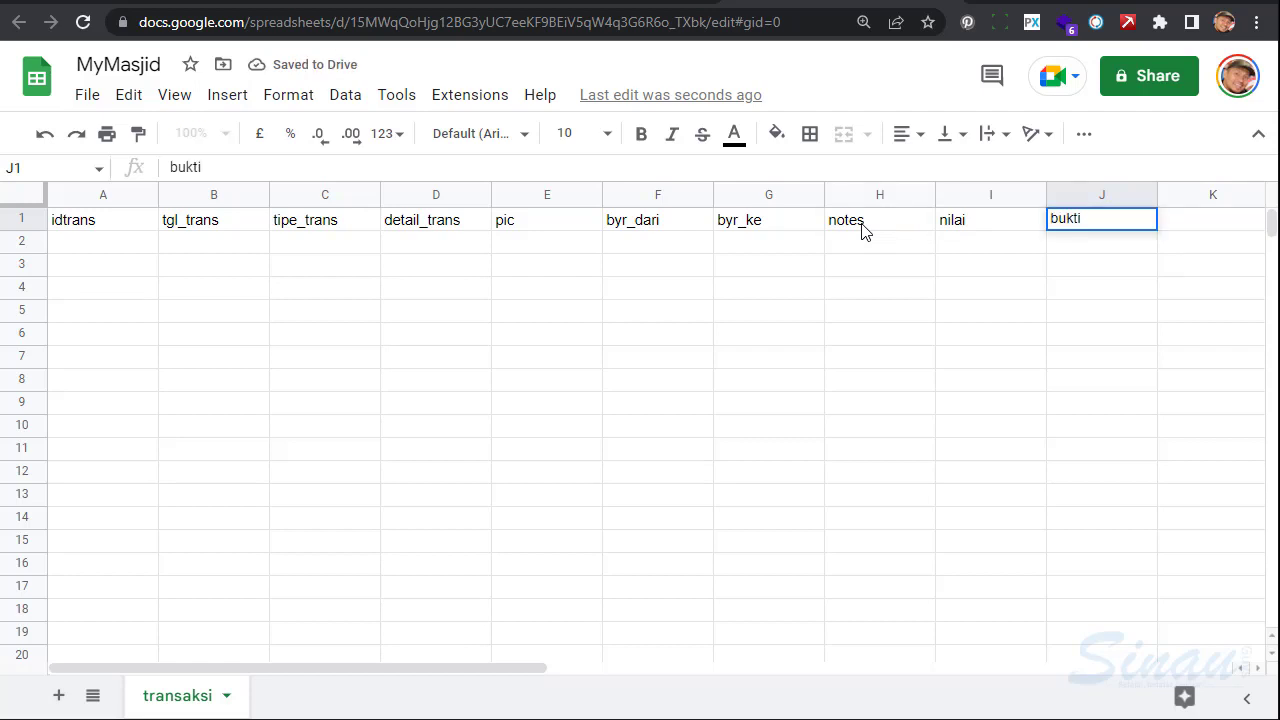
{"action": "key", "text": "Return"}
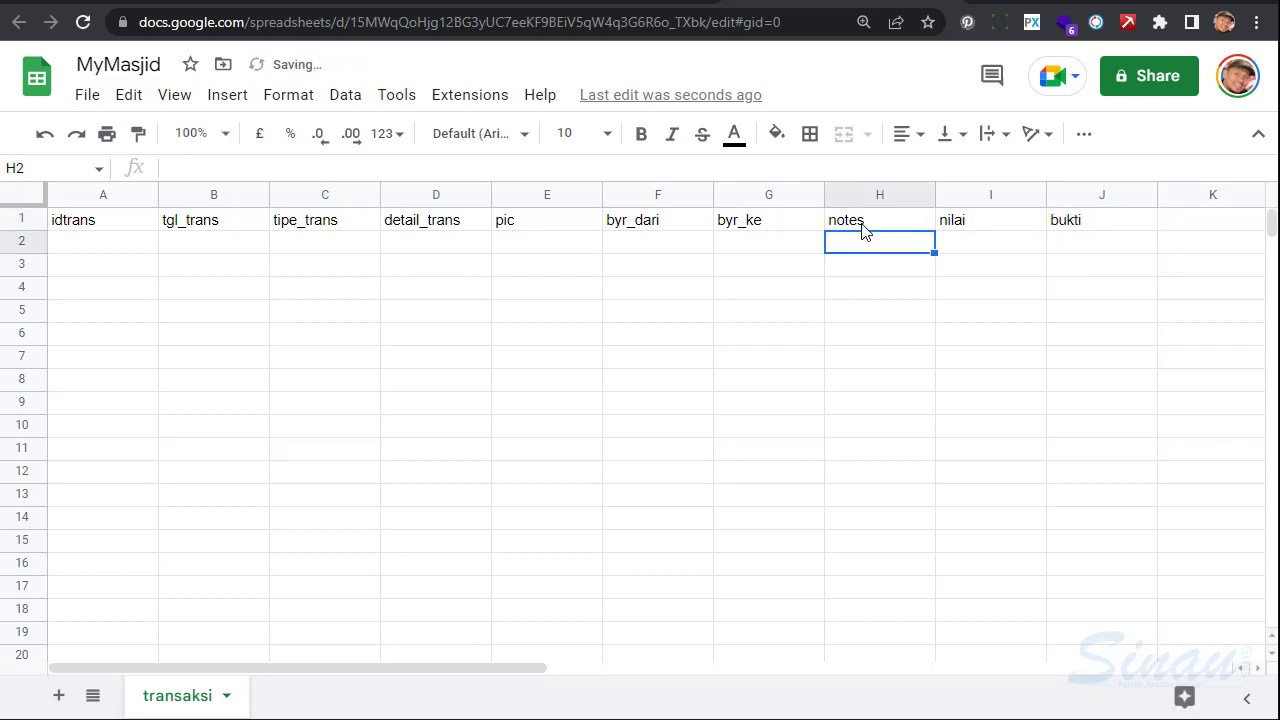
Add the column header status in K1 of the transaksi sheet
{"action": "key", "text": "Up"}
{"action": "key", "text": "Right"}
{"action": "key", "text": "Right"}
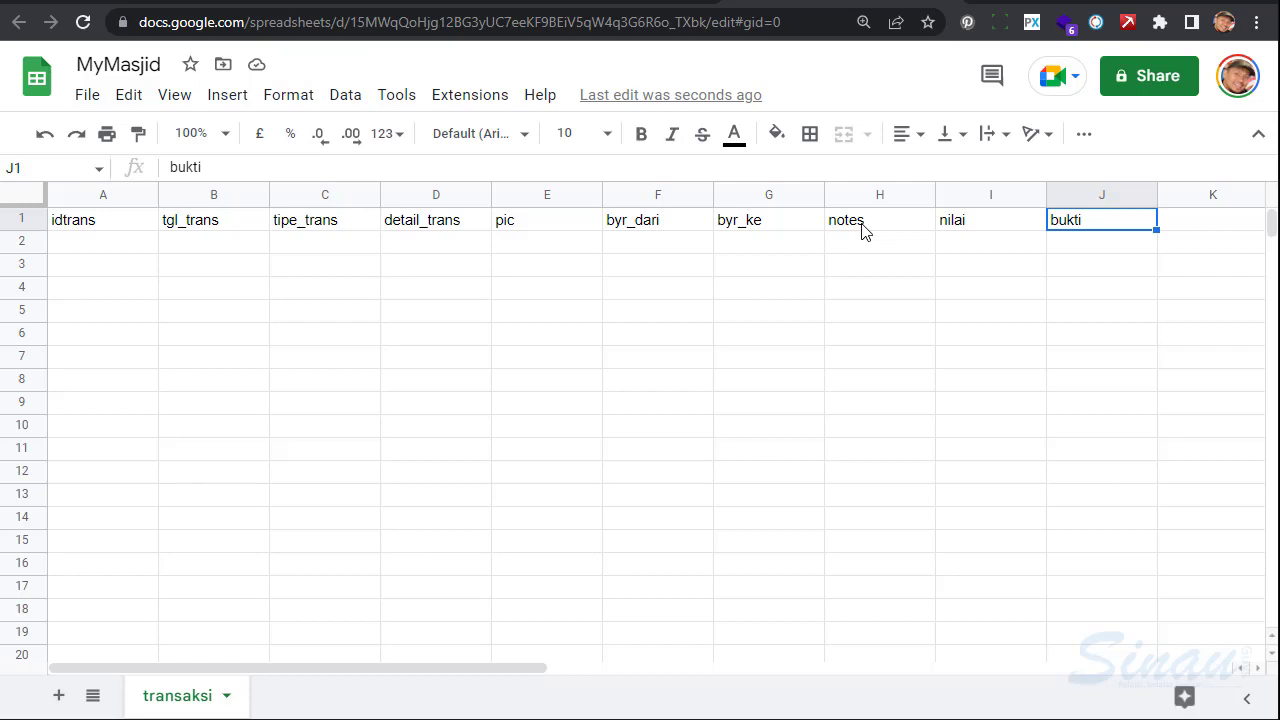
{"action": "key", "text": "Right"}
{"action": "type", "text": "status"}
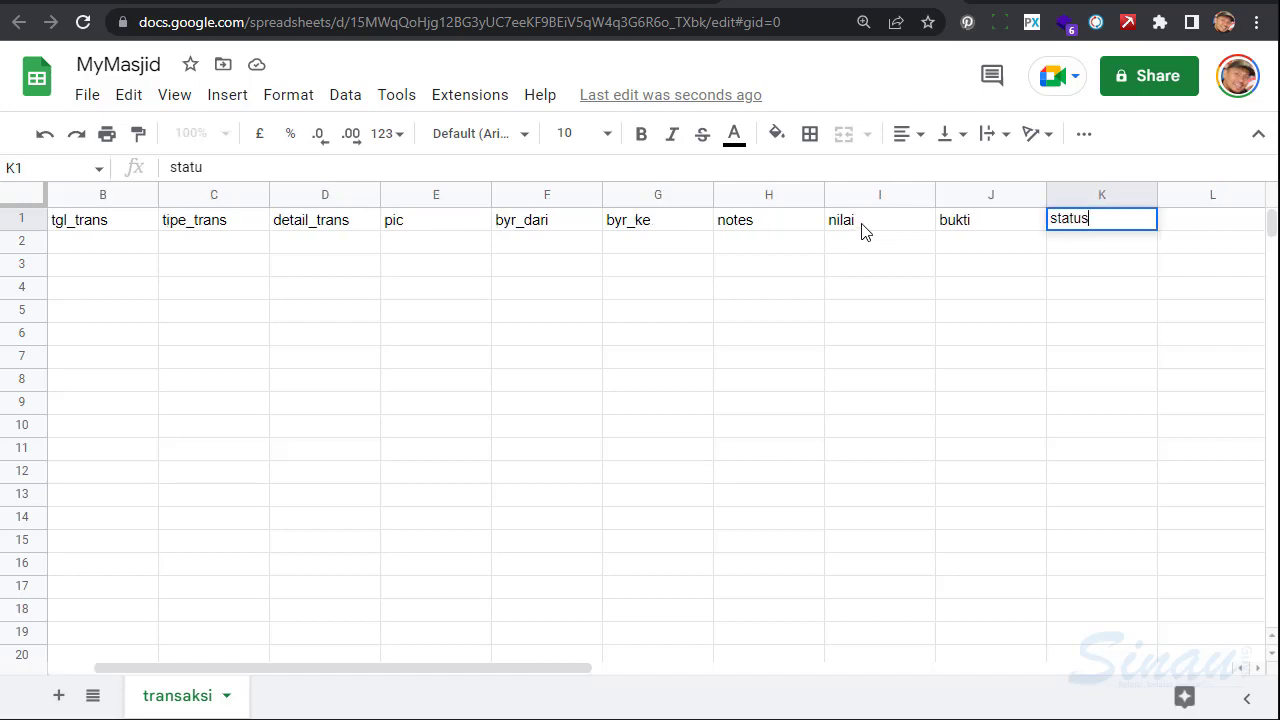
{"action": "key", "text": "Return"}
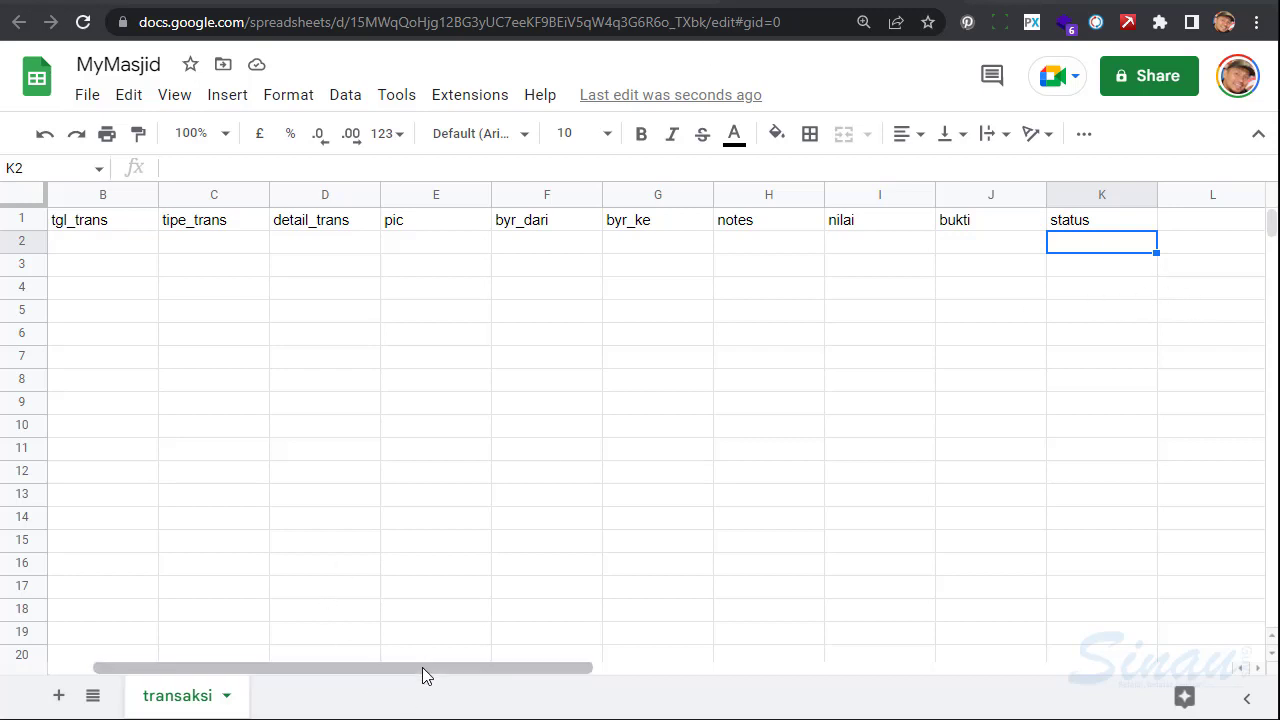
{"action": "left_click_drag", "start_coordinate": [423, 667], "coordinate": [279, 669]}
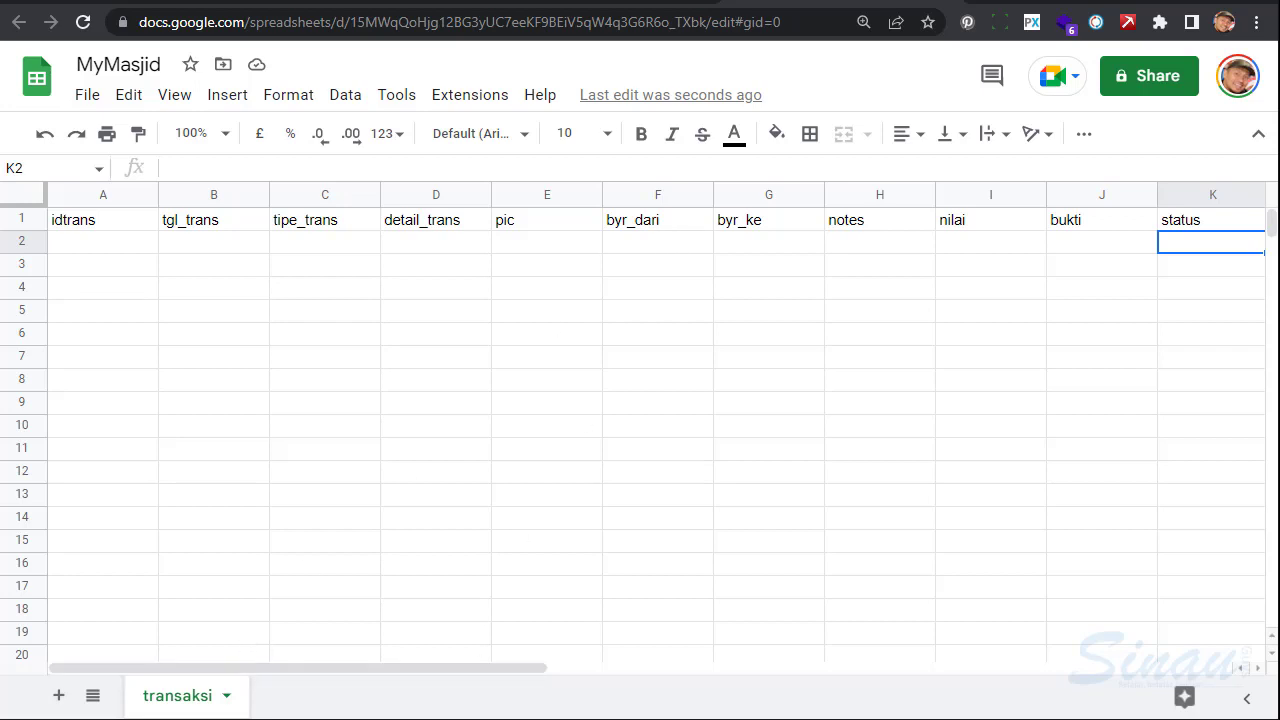
Add a second sheet to the spreadsheet and name it carabayar
{"action": "left_click", "coordinate": [58, 696]}
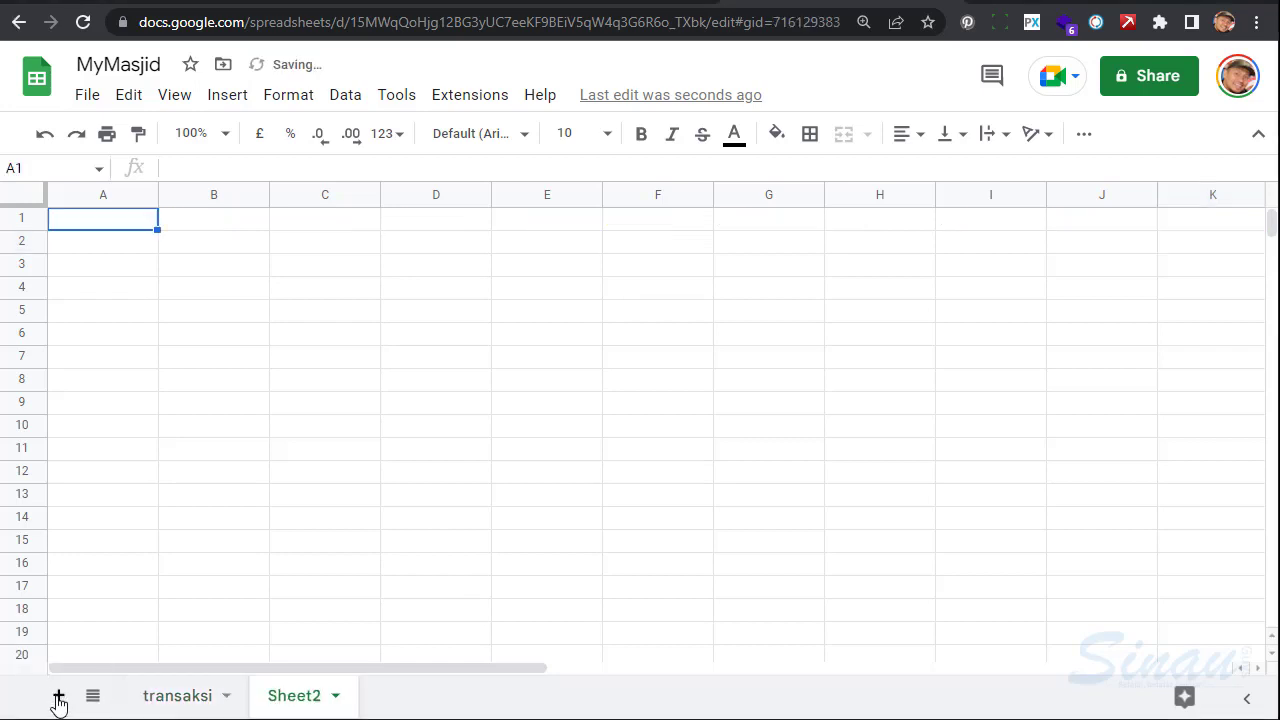
{"action": "double_click", "coordinate": [302, 697]}
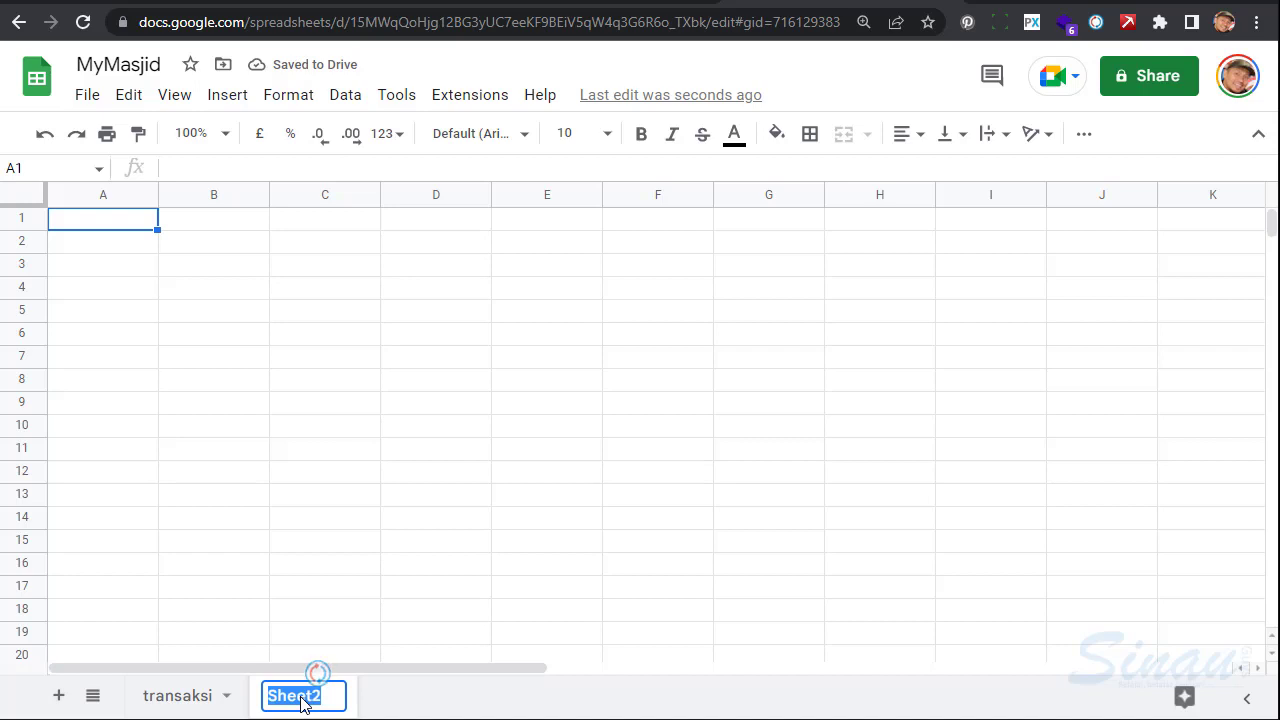
{"action": "type", "text": "carabayar"}
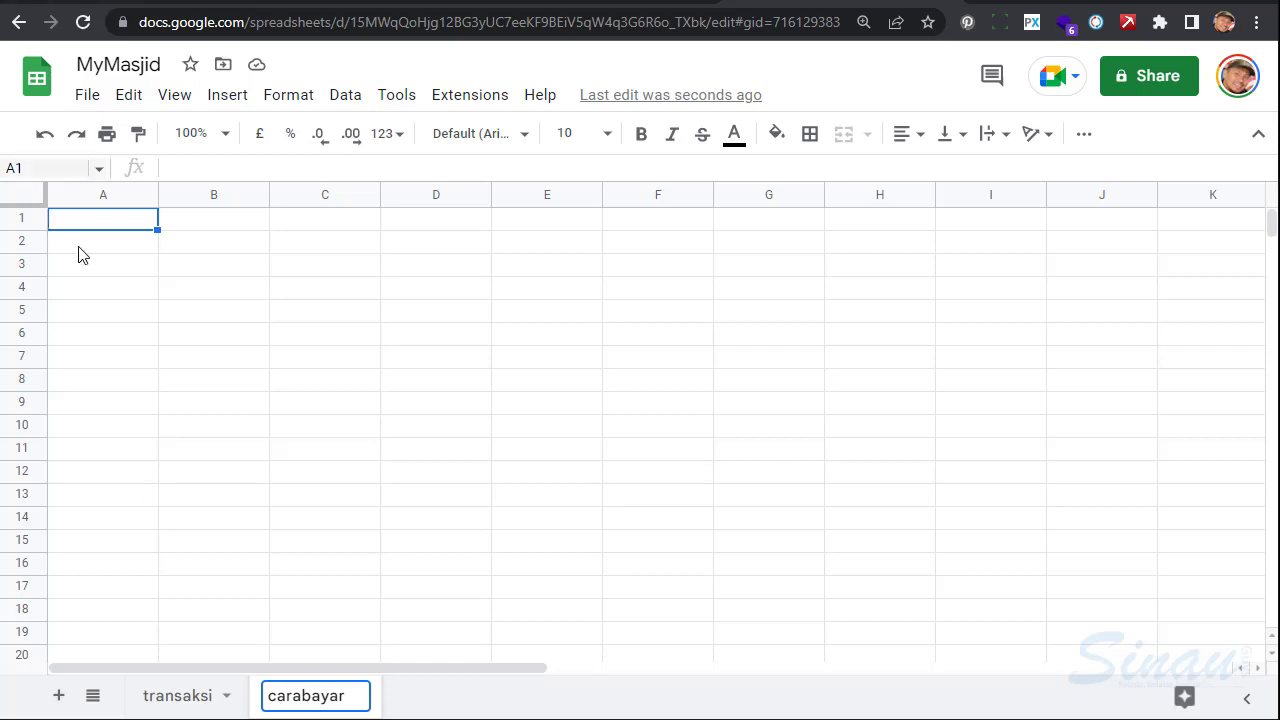
{"action": "left_click", "coordinate": [119, 228]}
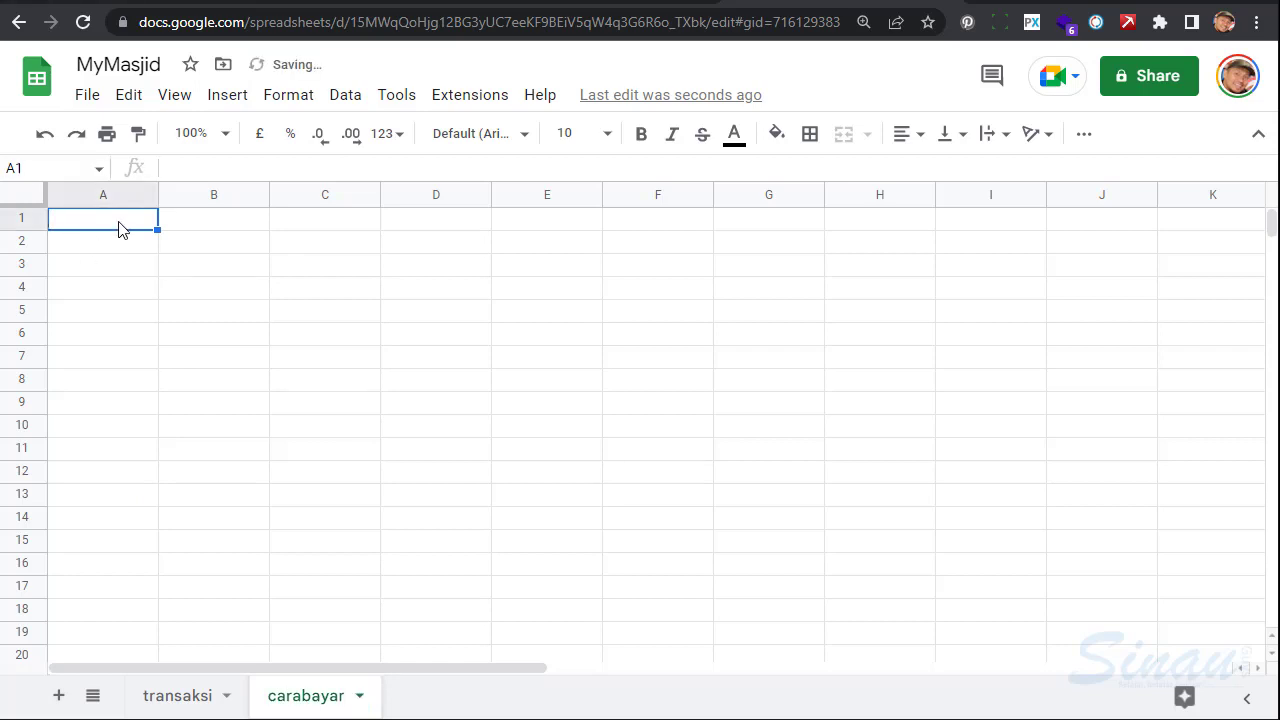
Enter the column headers id in A1, tipe in B1 and cara in C1 of the carabayar sheet
{"action": "type", "text": "id"}
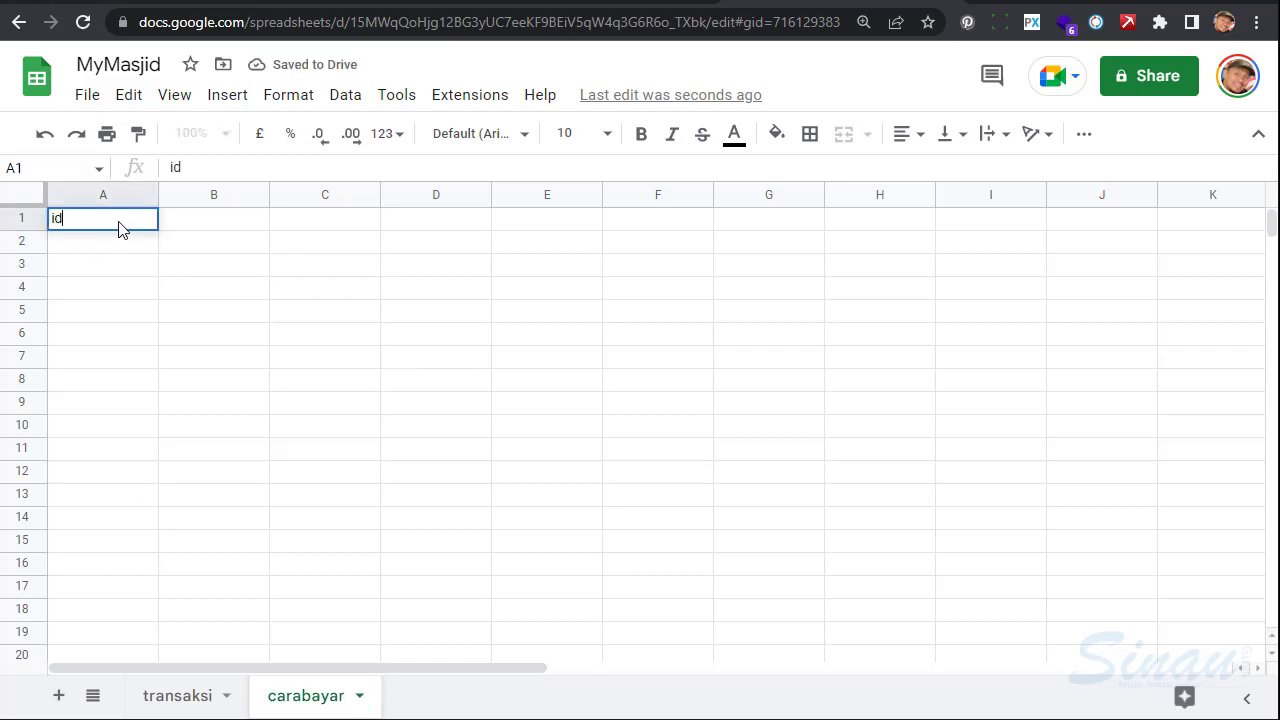
{"action": "key", "text": "Tab"}
{"action": "type", "text": "tipe"}
{"action": "key", "text": "Tab"}
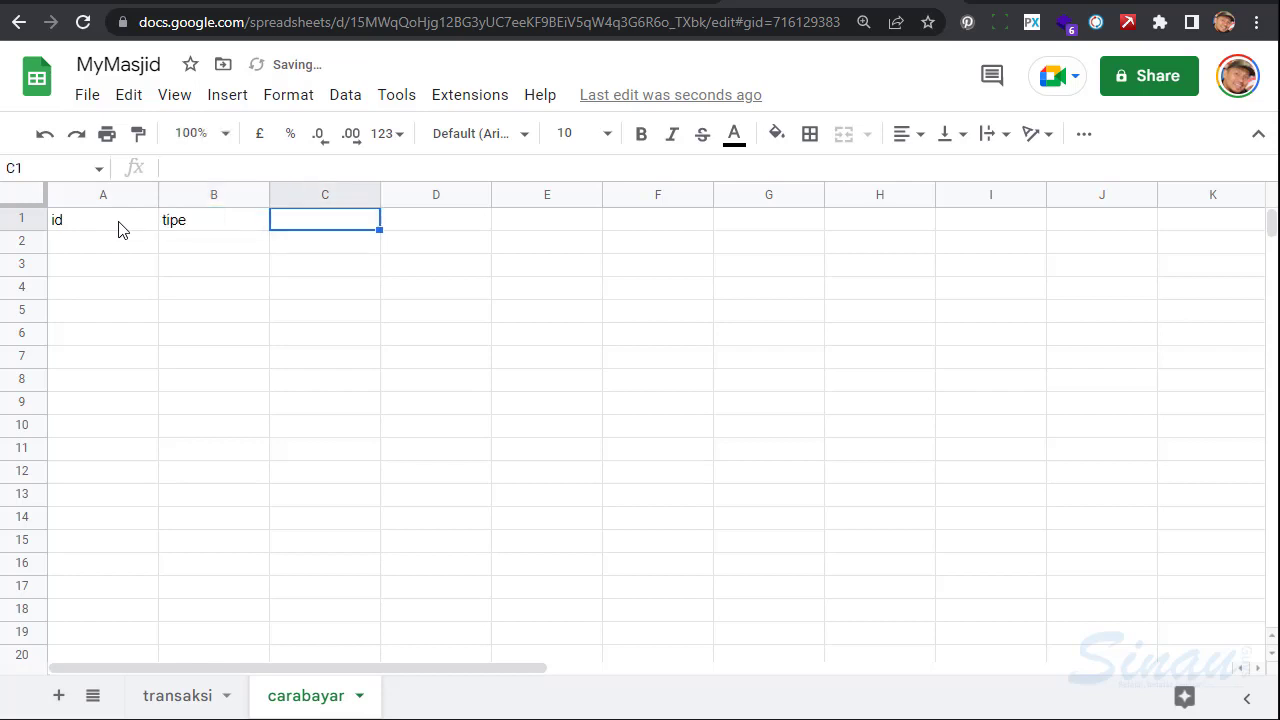
{"action": "type", "text": "cara"}
{"action": "key", "text": "Return"}
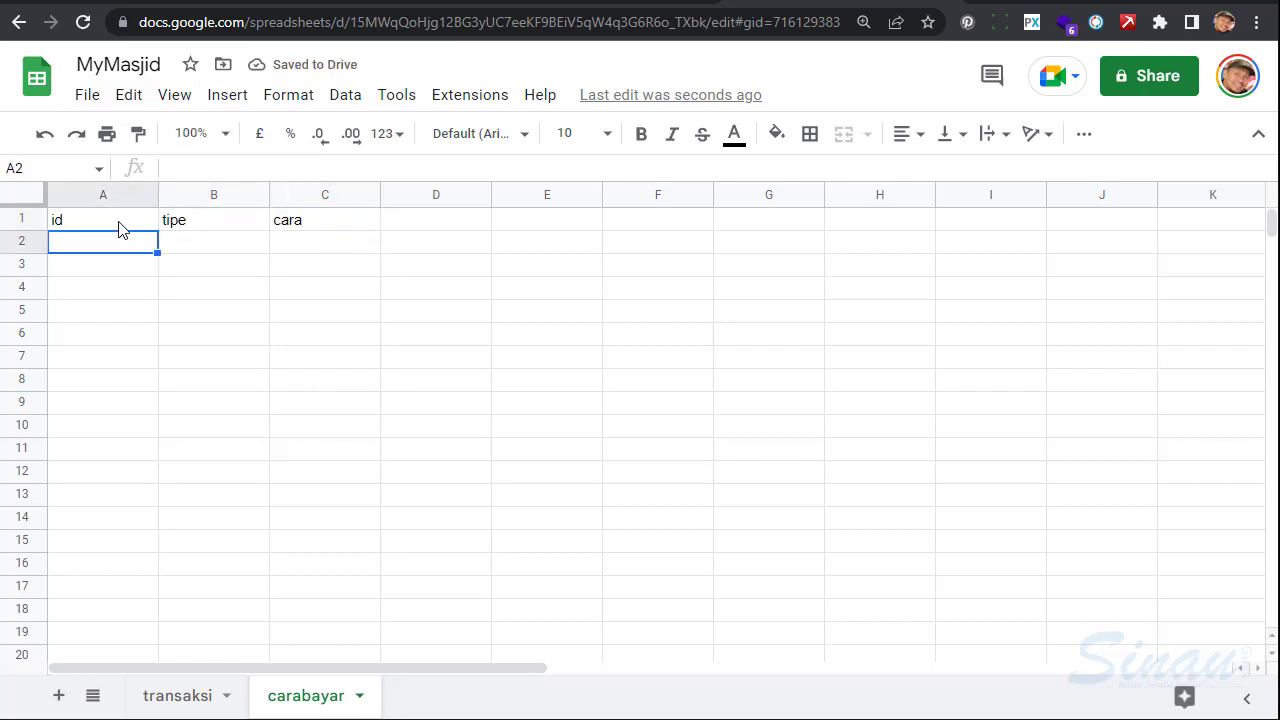
Fill row 2 of the carabayar sheet with id 1, tipe KAS and cara KAS MASJID
{"action": "key", "text": "Tab"}
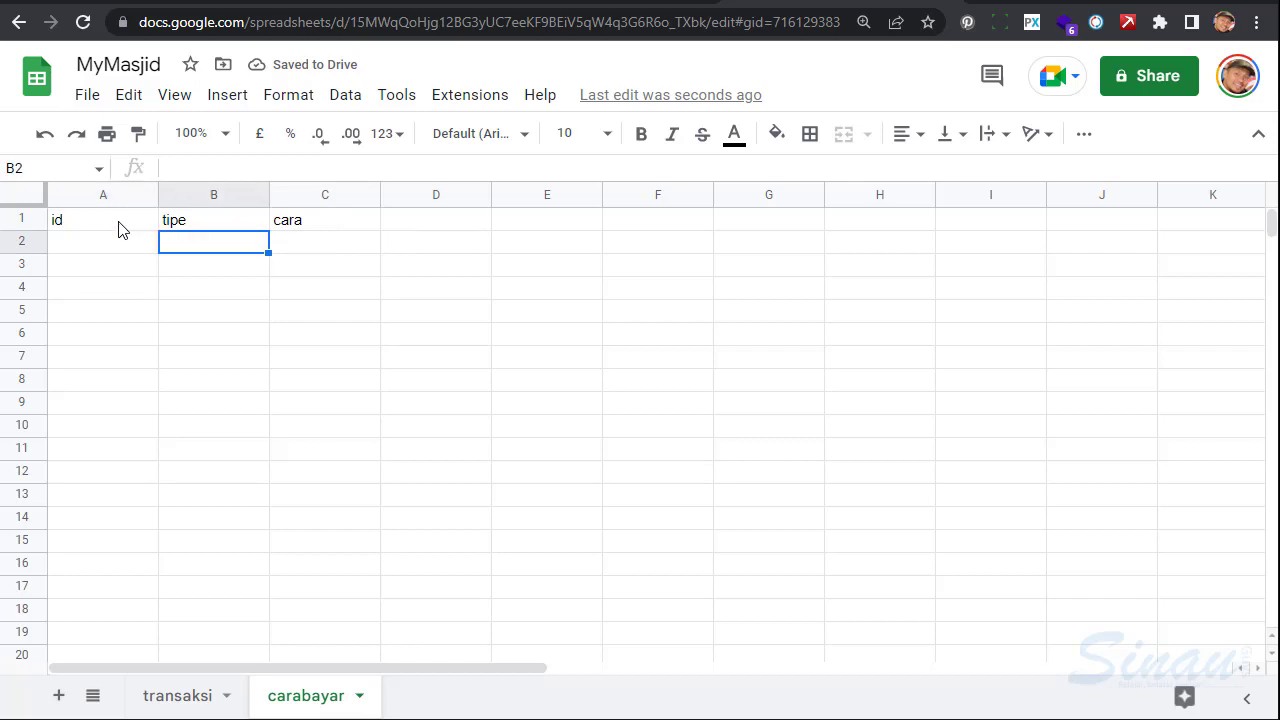
{"action": "key", "text": "shift+Tab"}
{"action": "type", "text": "1"}
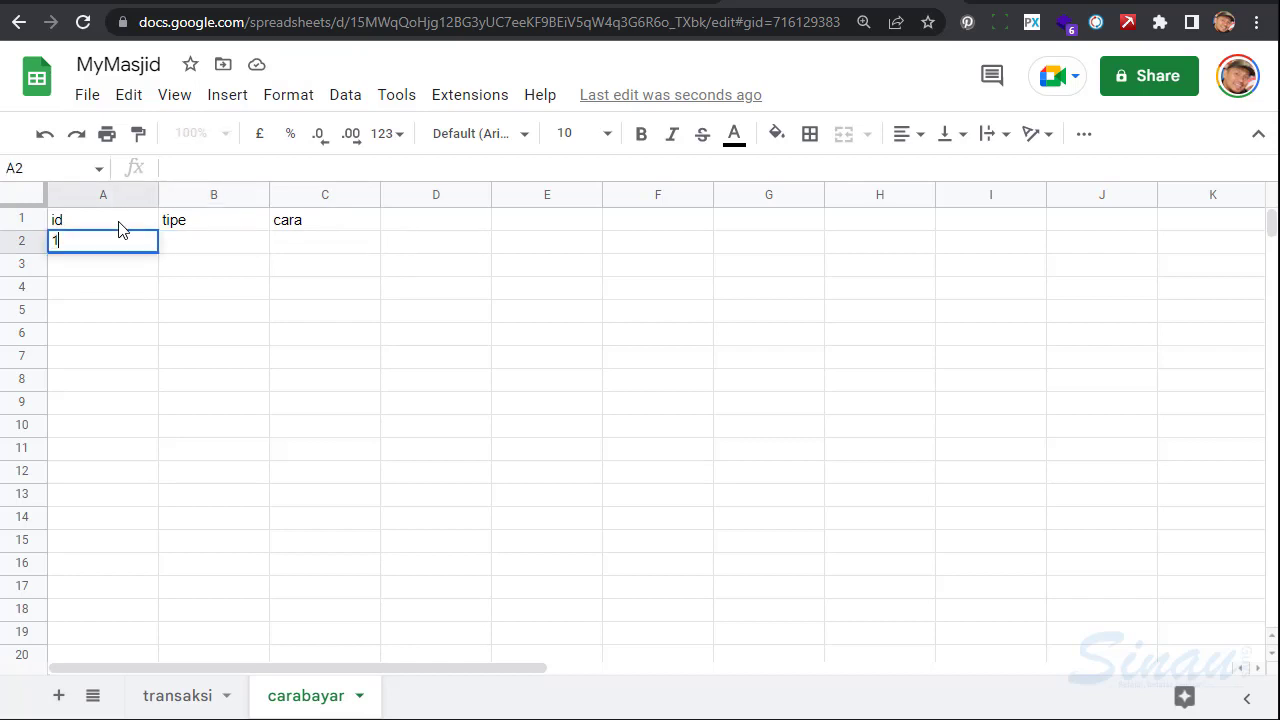
{"action": "key", "text": "Tab"}
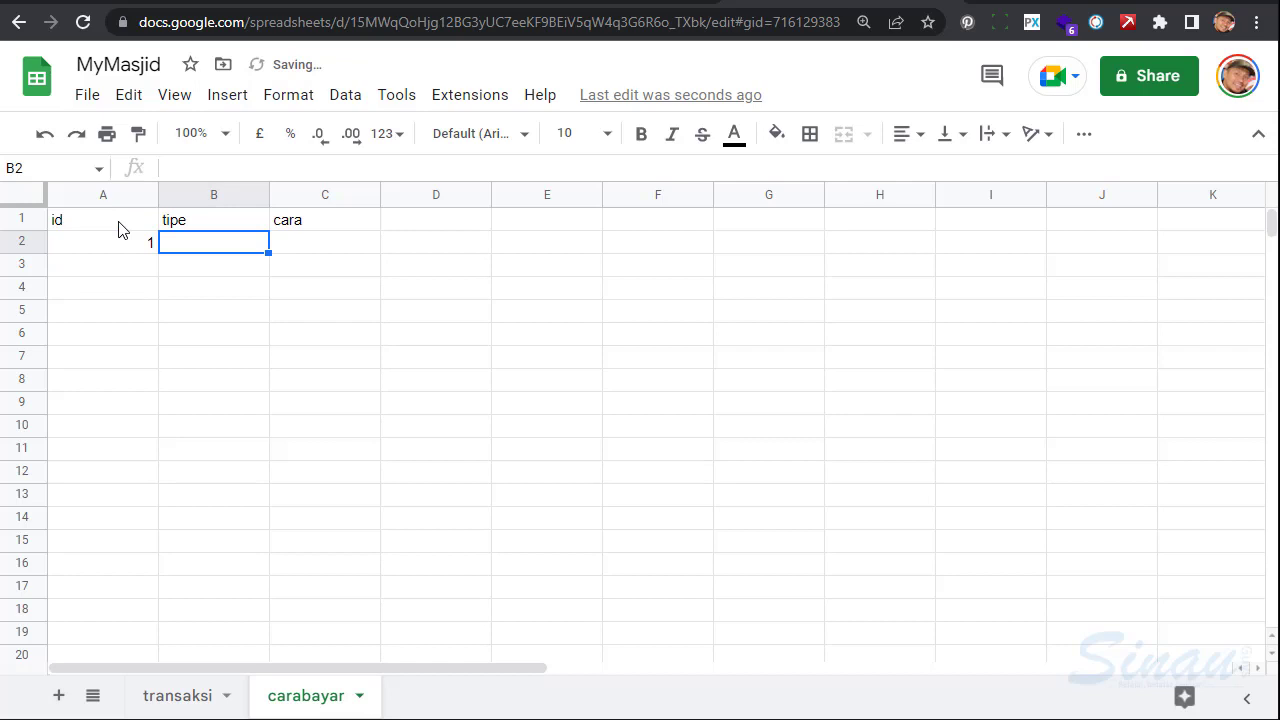
{"action": "type", "text": "kas"}
{"action": "key", "text": "BackSpace"}
{"action": "key", "text": "BackSpace"}
{"action": "key", "text": "BackSpace"}
{"action": "type", "text": "KAS"}
{"action": "key", "text": "Tab"}
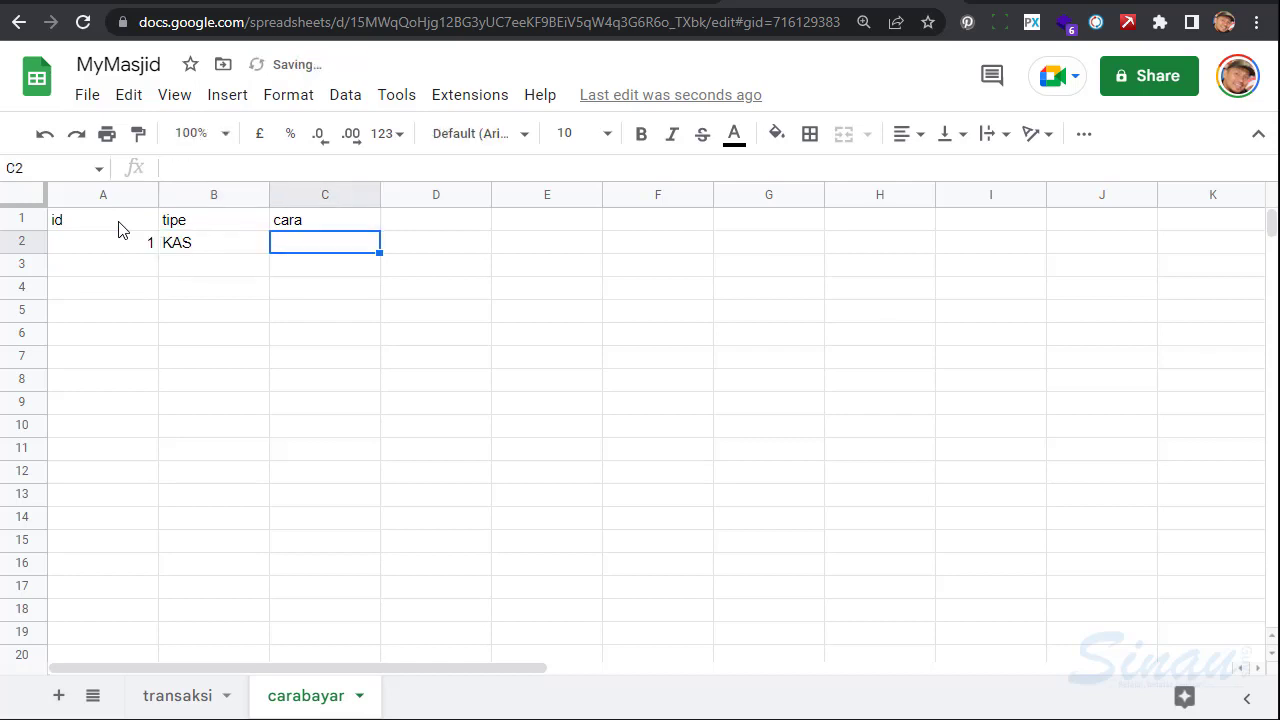
{"action": "type", "text": "KAS MASJI"}
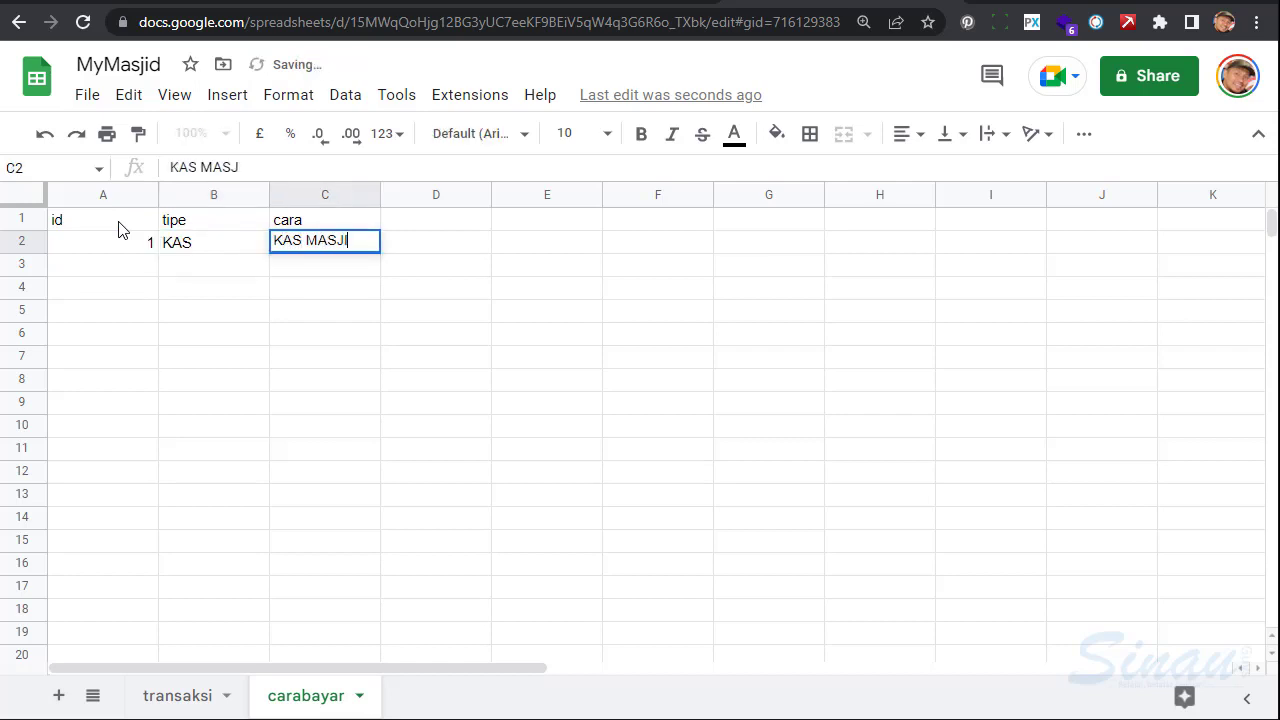
{"action": "type", "text": "D"}
{"action": "key", "text": "Return"}
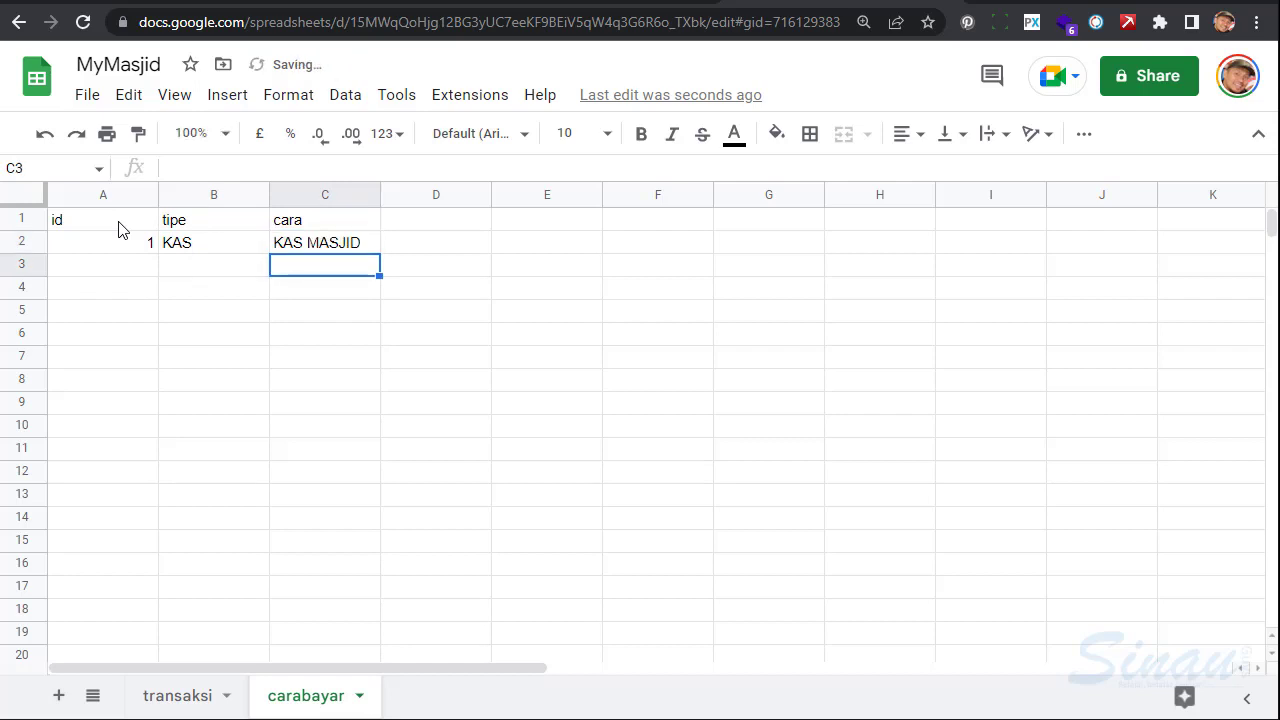
Fill row 3 of the carabayar sheet with id 2, tipe BANK and cara BSI 001
{"action": "key", "text": "Left"}
{"action": "key", "text": "Left"}
{"action": "type", "text": "2"}
{"action": "key", "text": "Tab"}
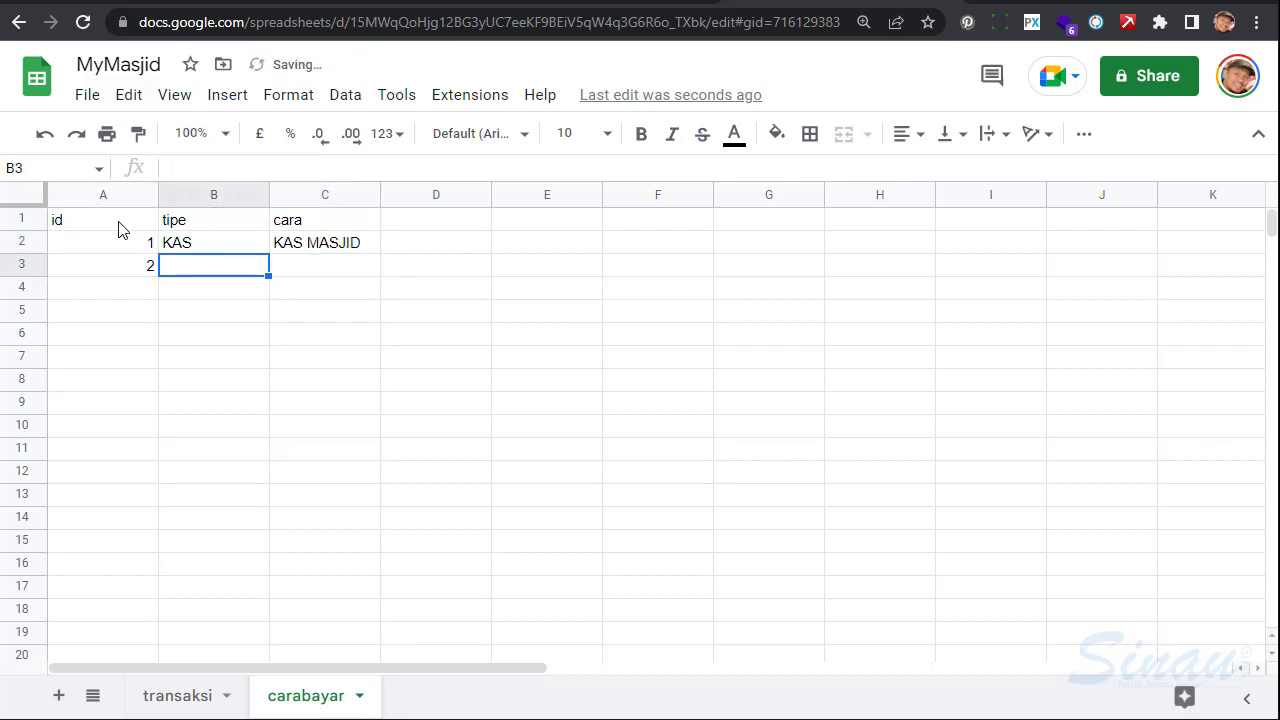
{"action": "type", "text": "BANK"}
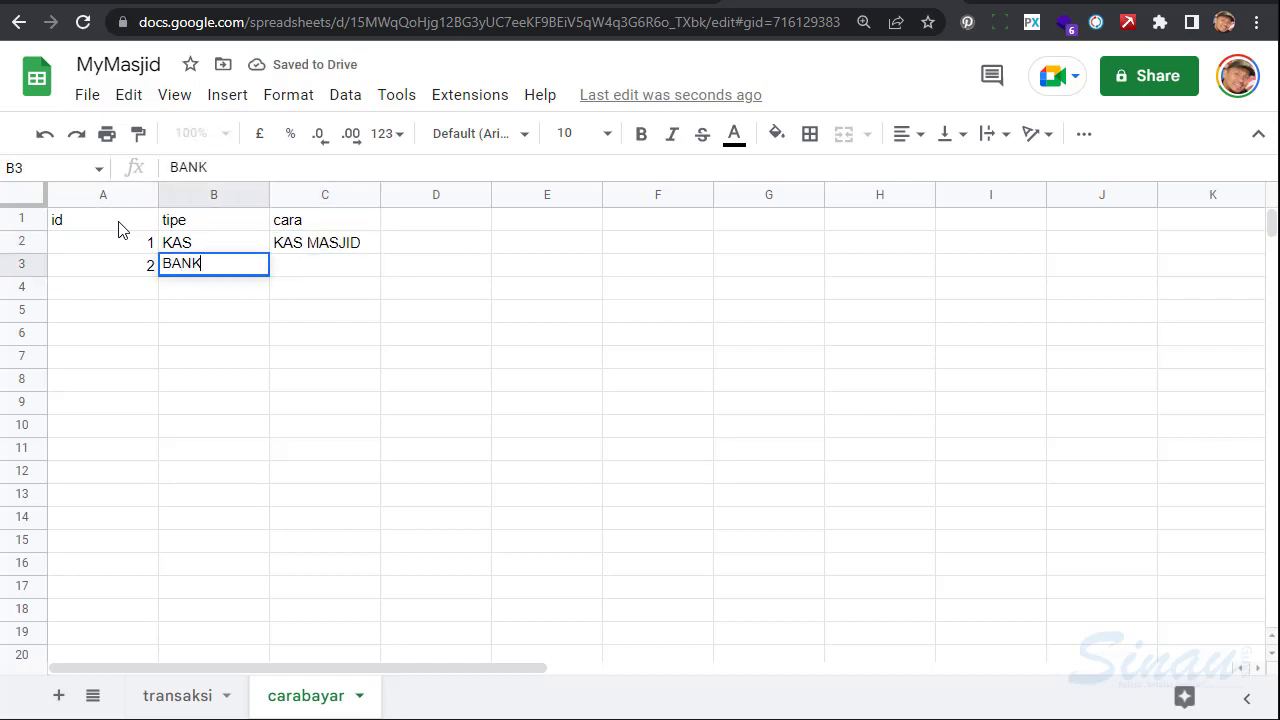
{"action": "key", "text": "Tab"}
{"action": "type", "text": "BASI"}
{"action": "key", "text": "BackSpace"}
{"action": "key", "text": "BackSpace"}
{"action": "key", "text": "BackSpace"}
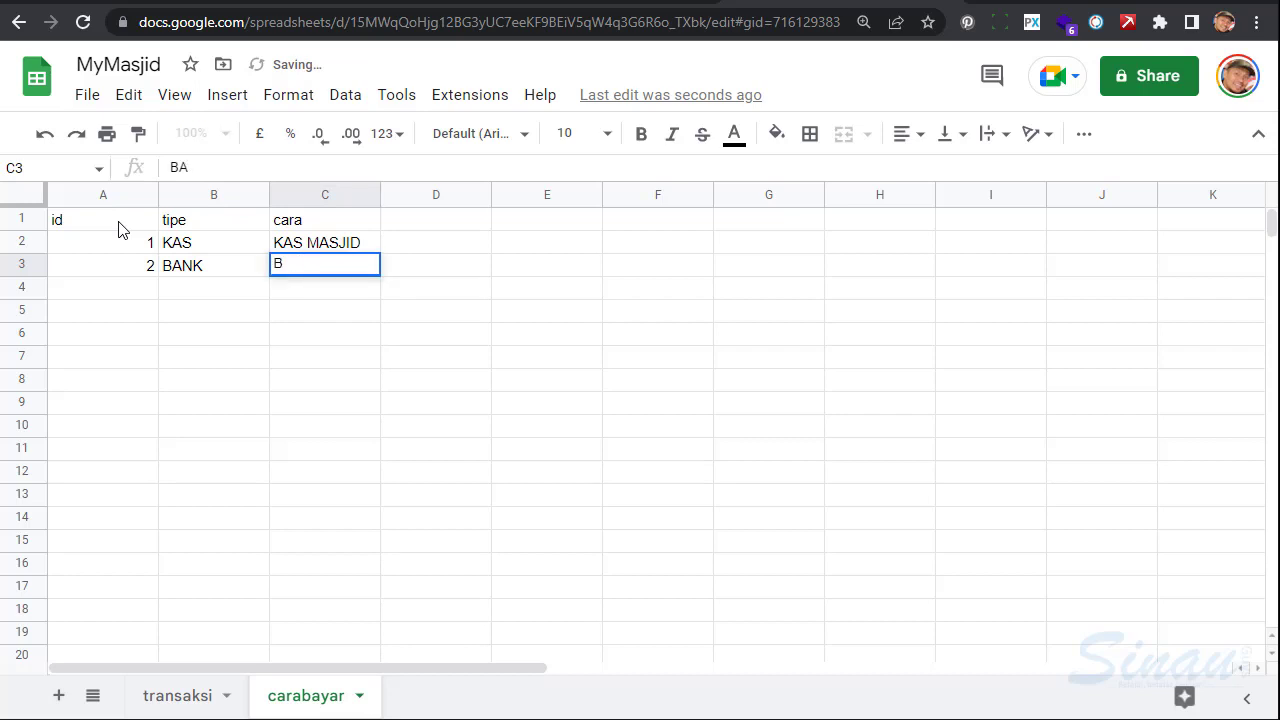
{"action": "type", "text": "SI 0001"}
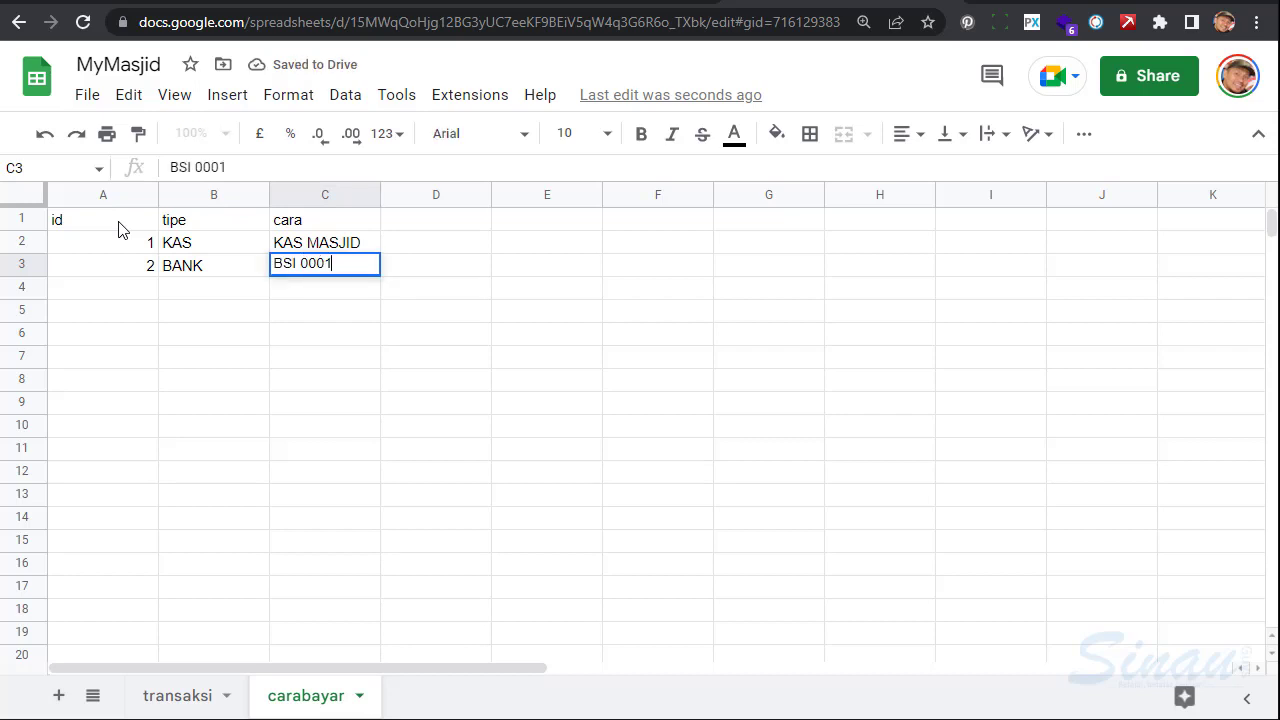
{"action": "key", "text": "BackSpace"}
{"action": "key", "text": "BackSpace"}
{"action": "type", "text": "1"}
{"action": "key", "text": "Return"}
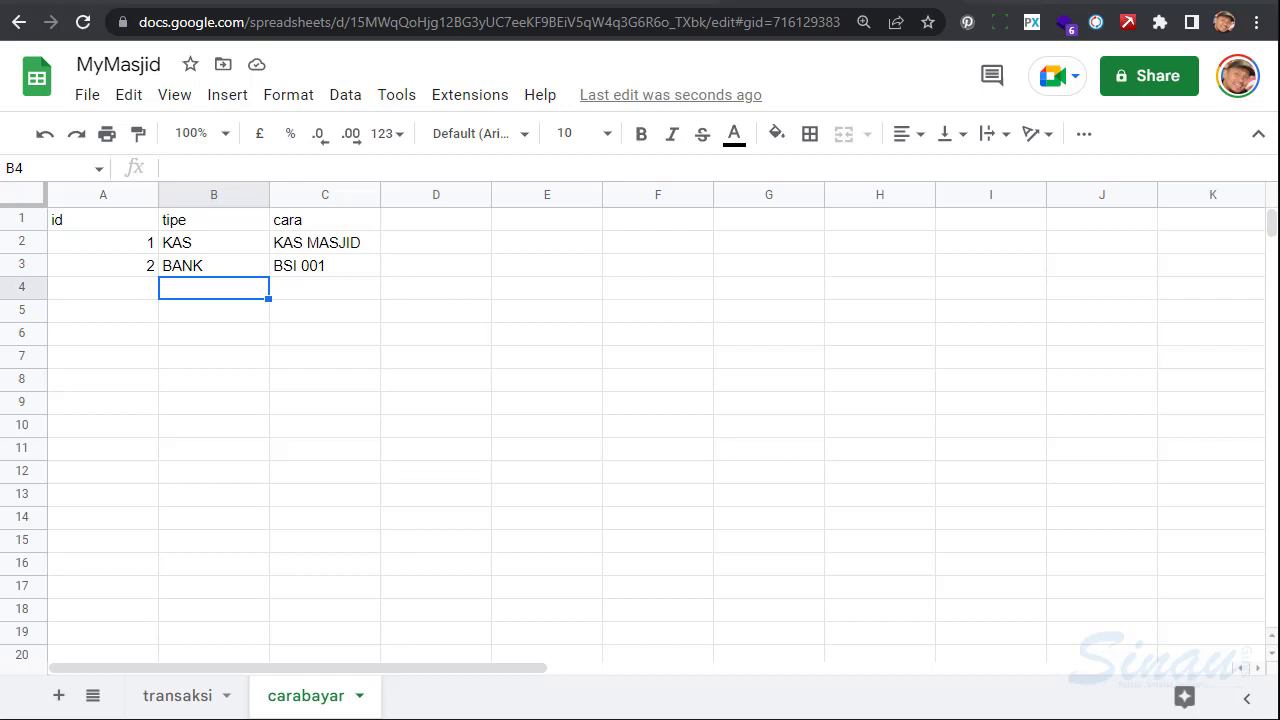
Fit the width of the id column in the carabayar sheet to its contents
{"action": "double_click", "coordinate": [158, 197]}
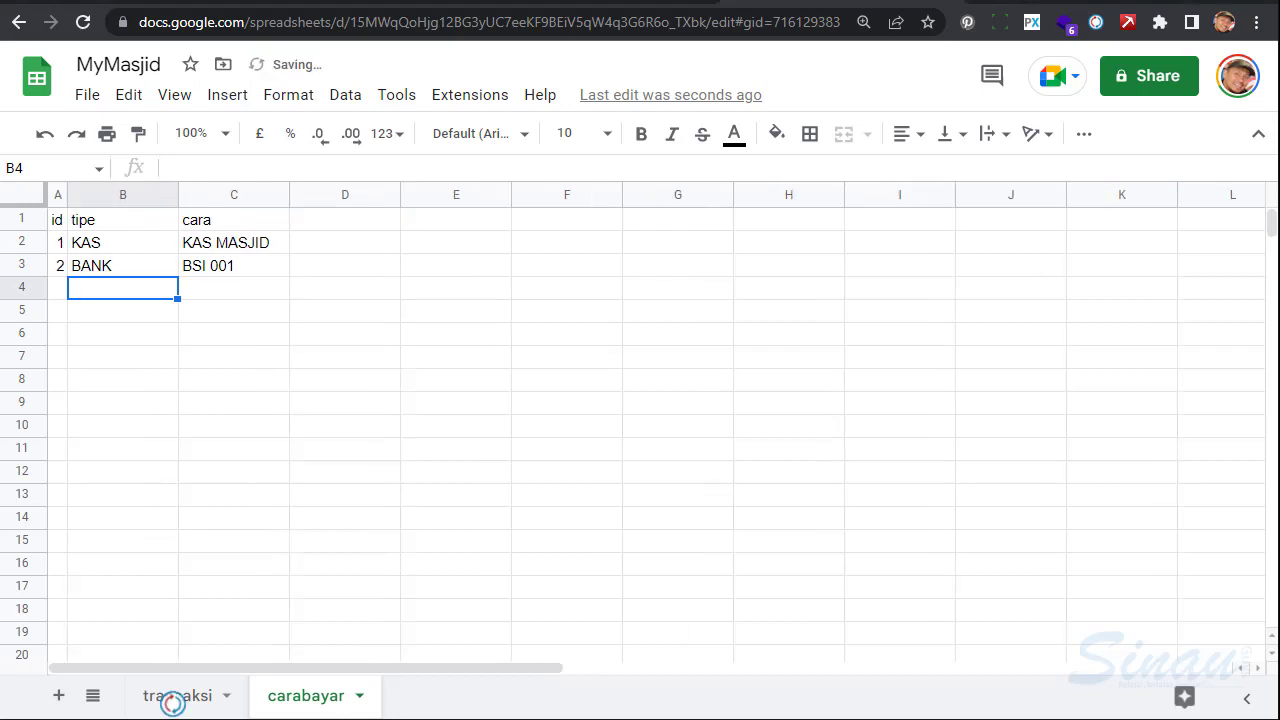
{"action": "left_click", "coordinate": [238, 503]}
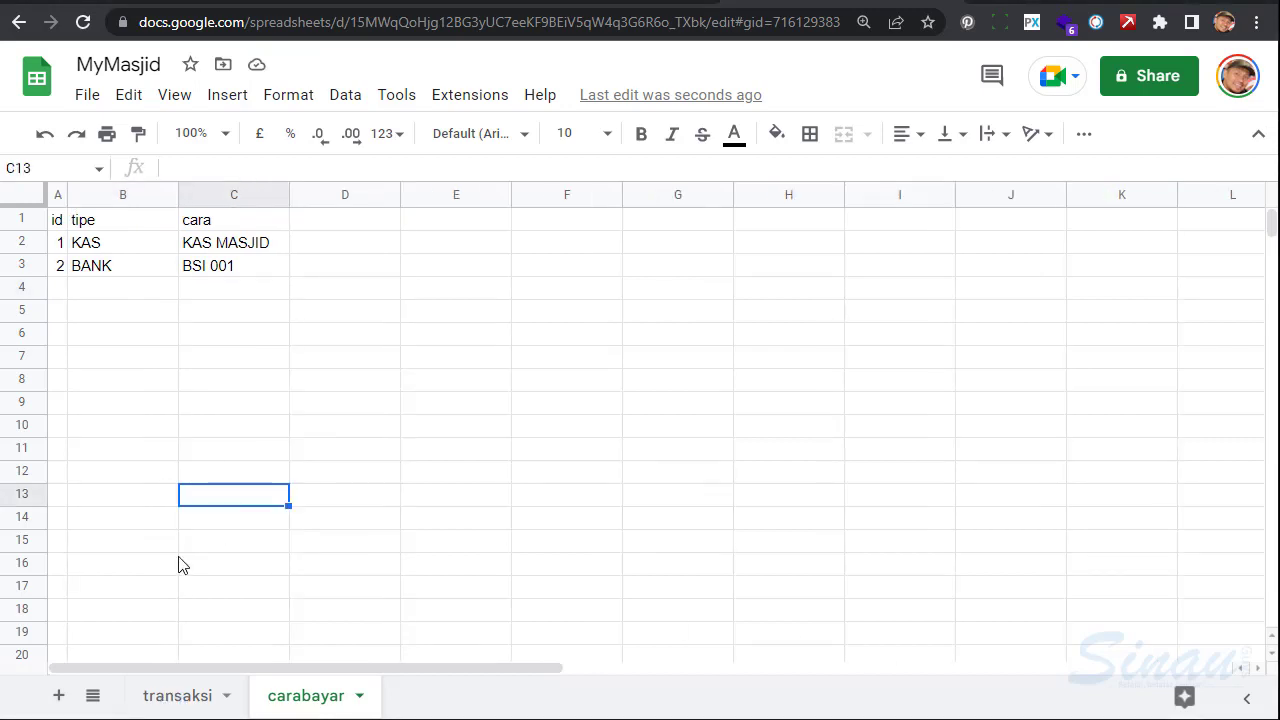
Add a third sheet to the spreadsheet and name it pic
{"action": "left_click", "coordinate": [59, 696]}
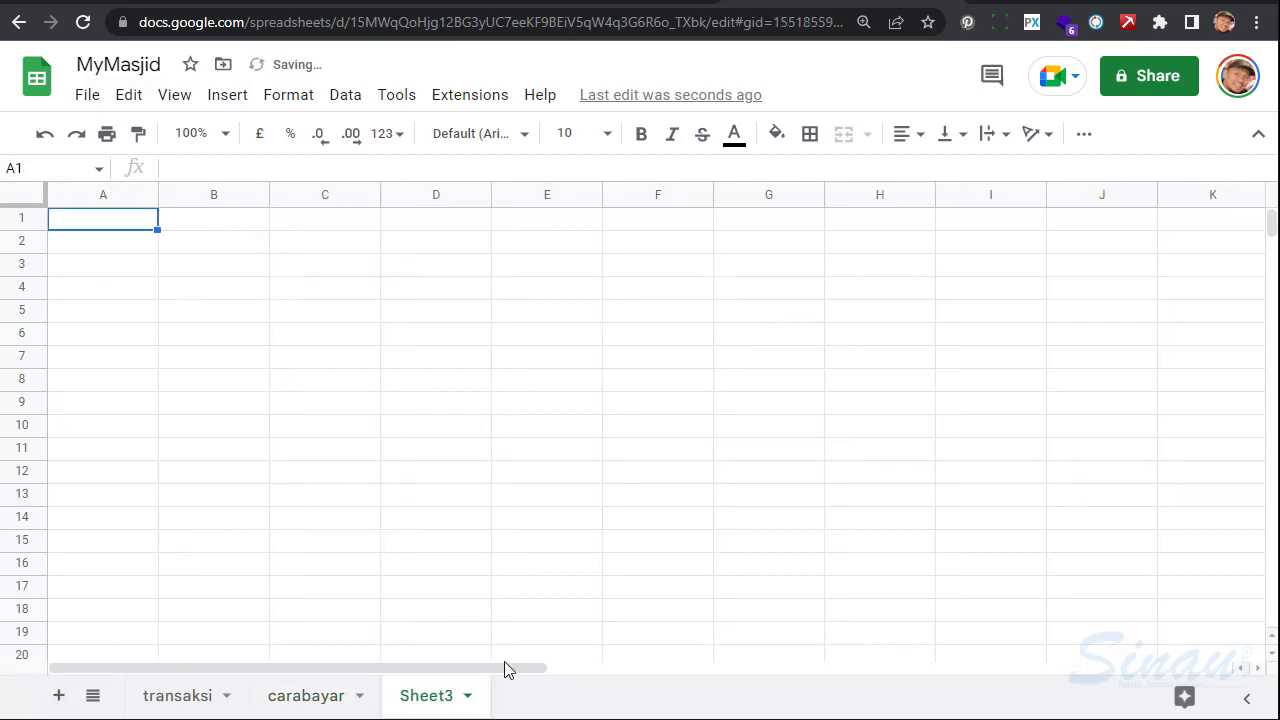
{"action": "double_click", "coordinate": [421, 696]}
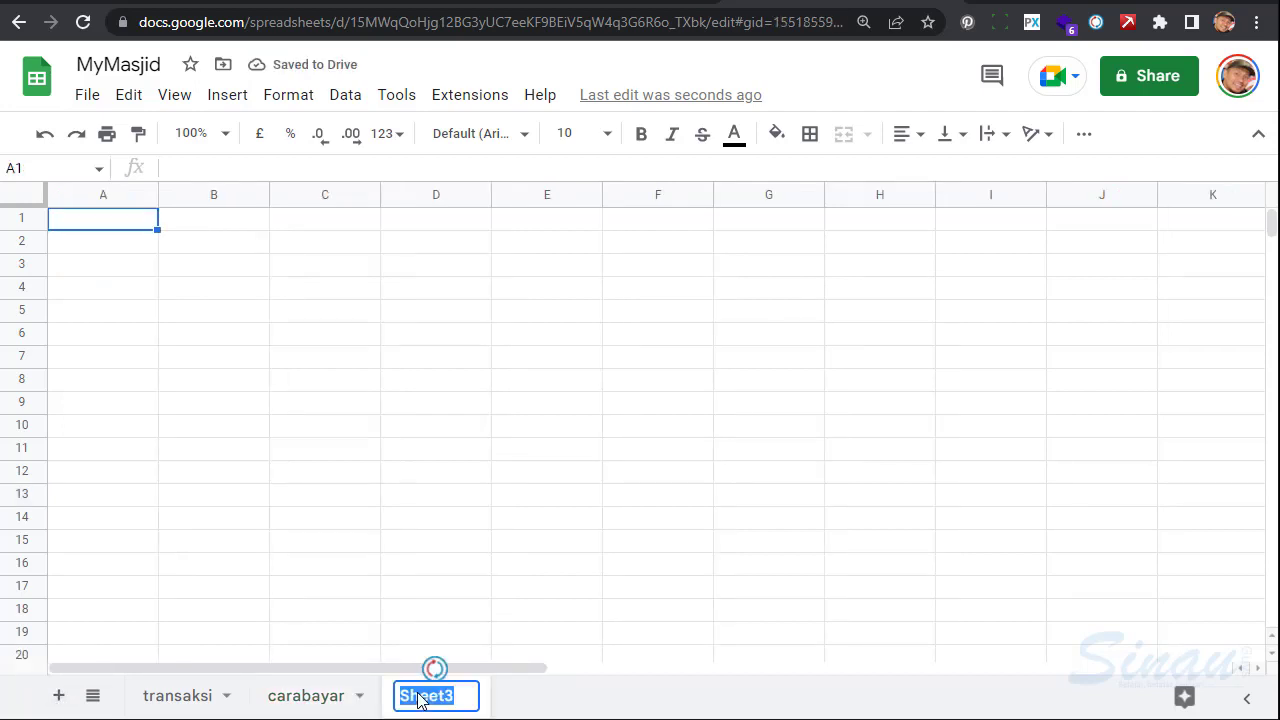
{"action": "type", "text": "pi"}
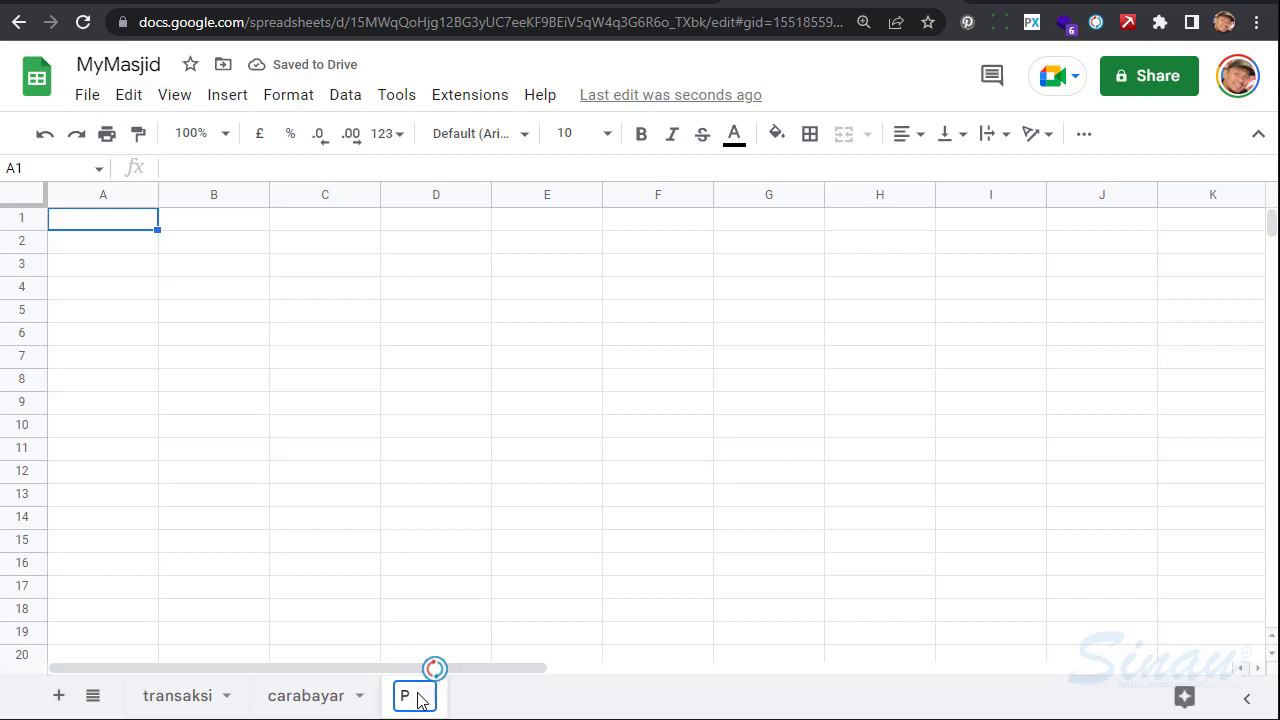
{"action": "type", "text": "c"}
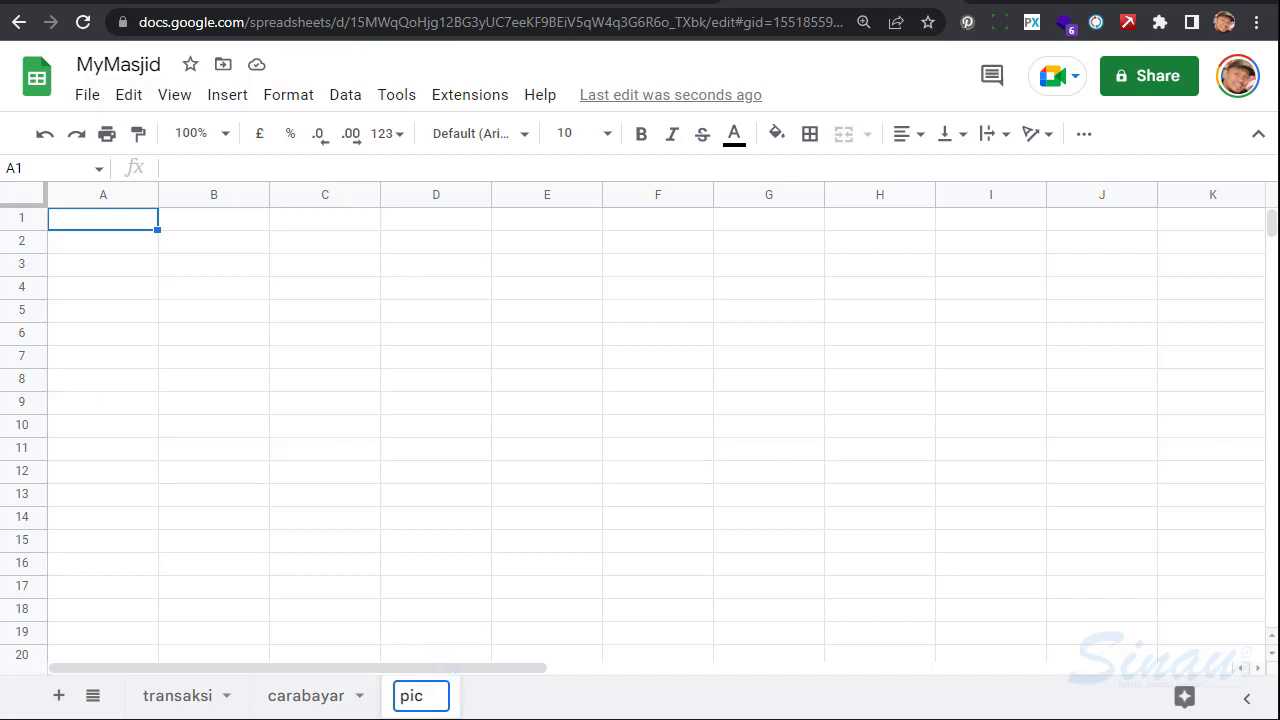
Enter the column headers id in A1 and tipe in B1 of the pic sheet
{"action": "left_click", "coordinate": [121, 226]}
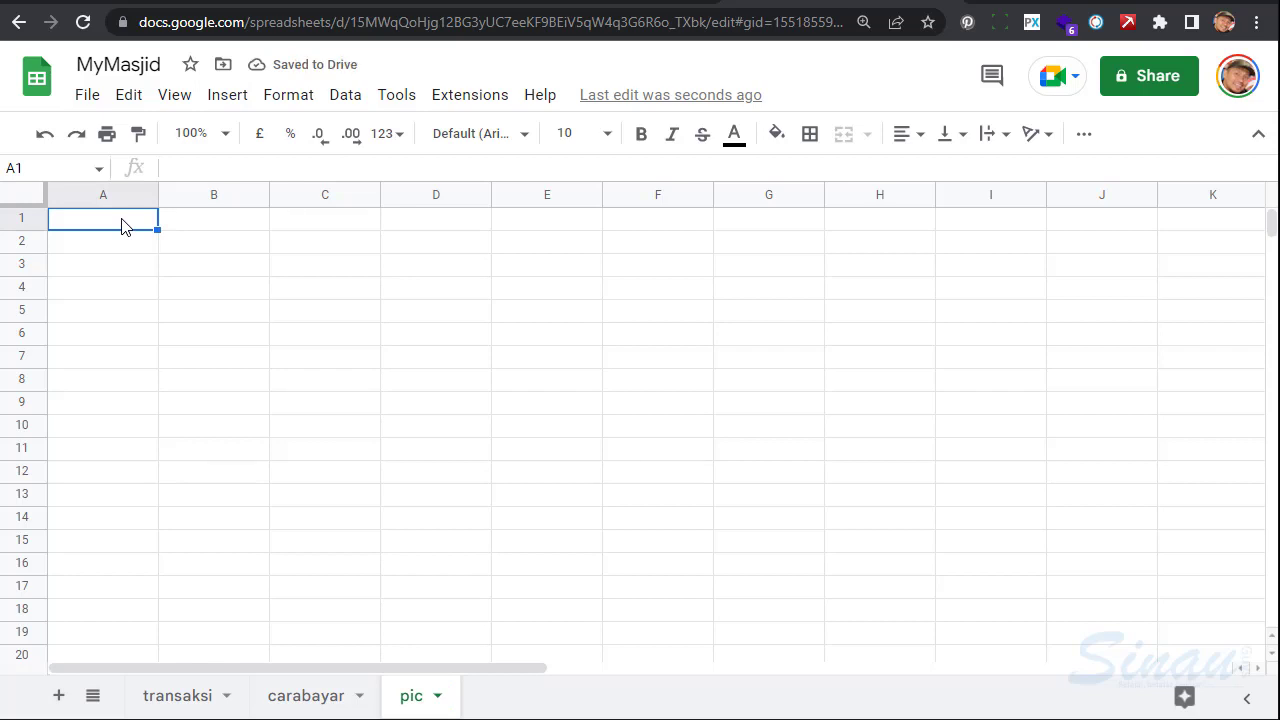
{"action": "type", "text": "id"}
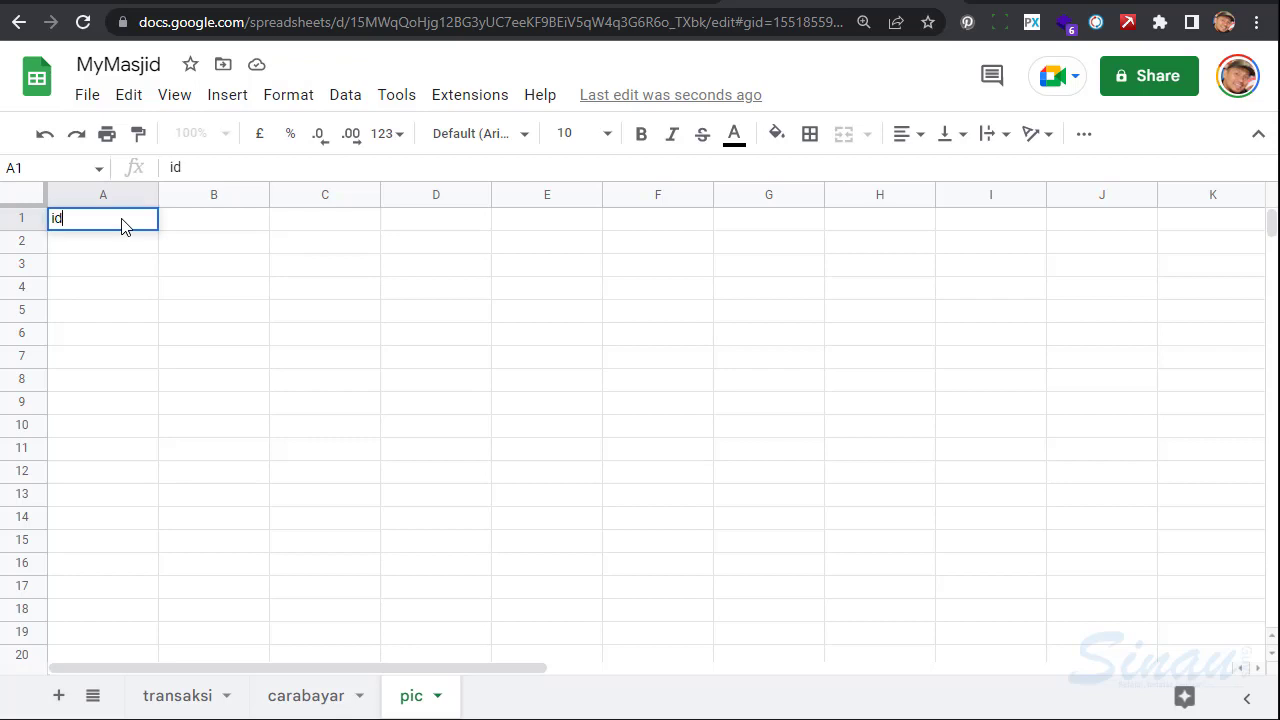
{"action": "key", "text": "Tab"}
{"action": "type", "text": "tipe"}
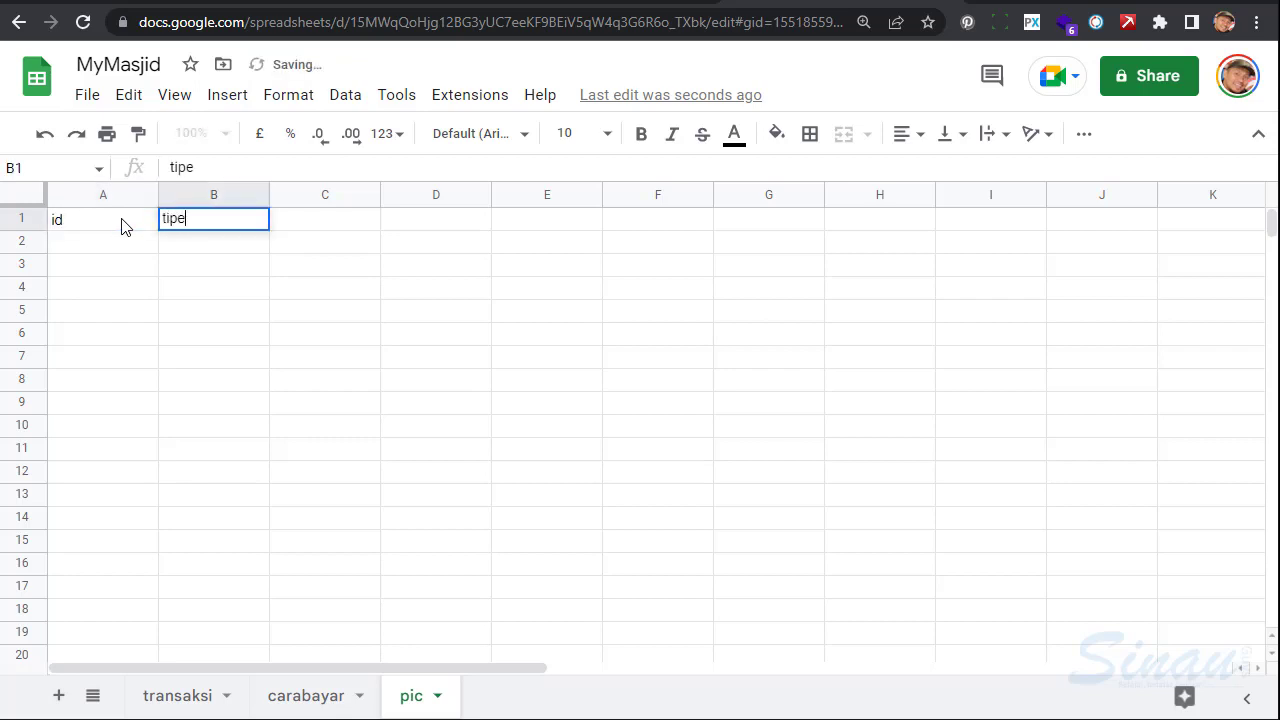
{"action": "key", "text": "Tab"}
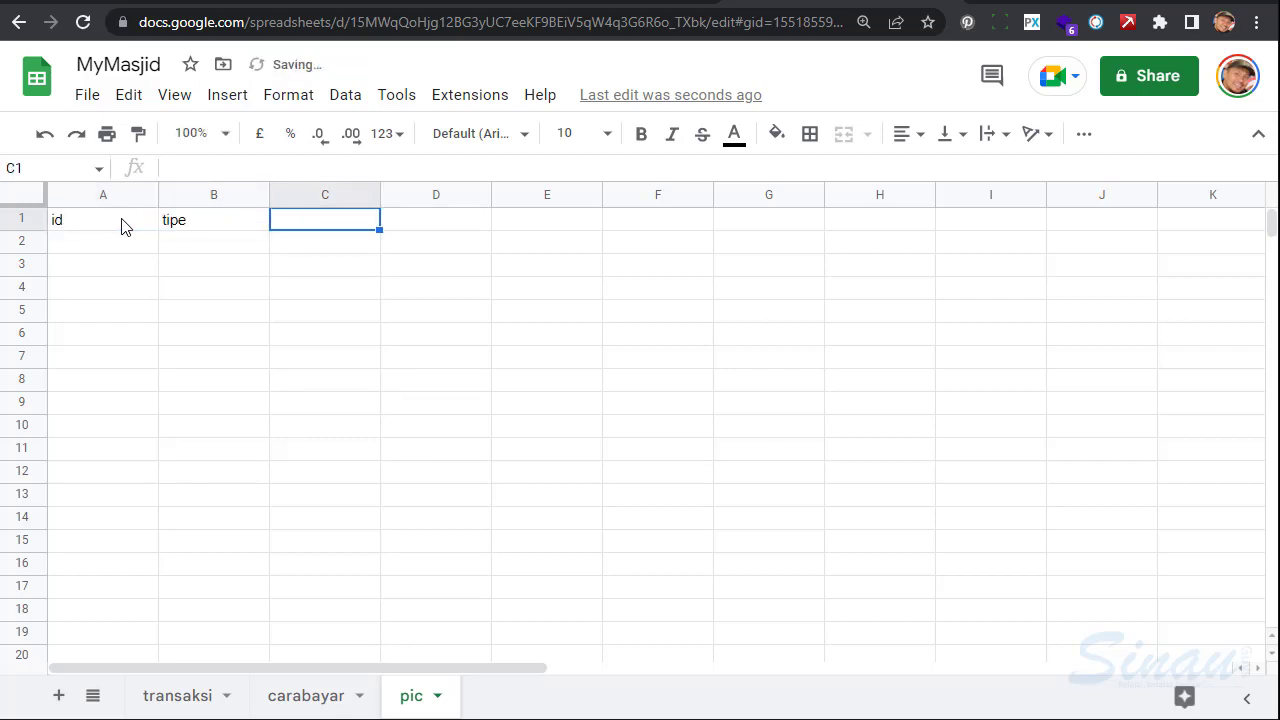
{"action": "key", "text": "Left"}
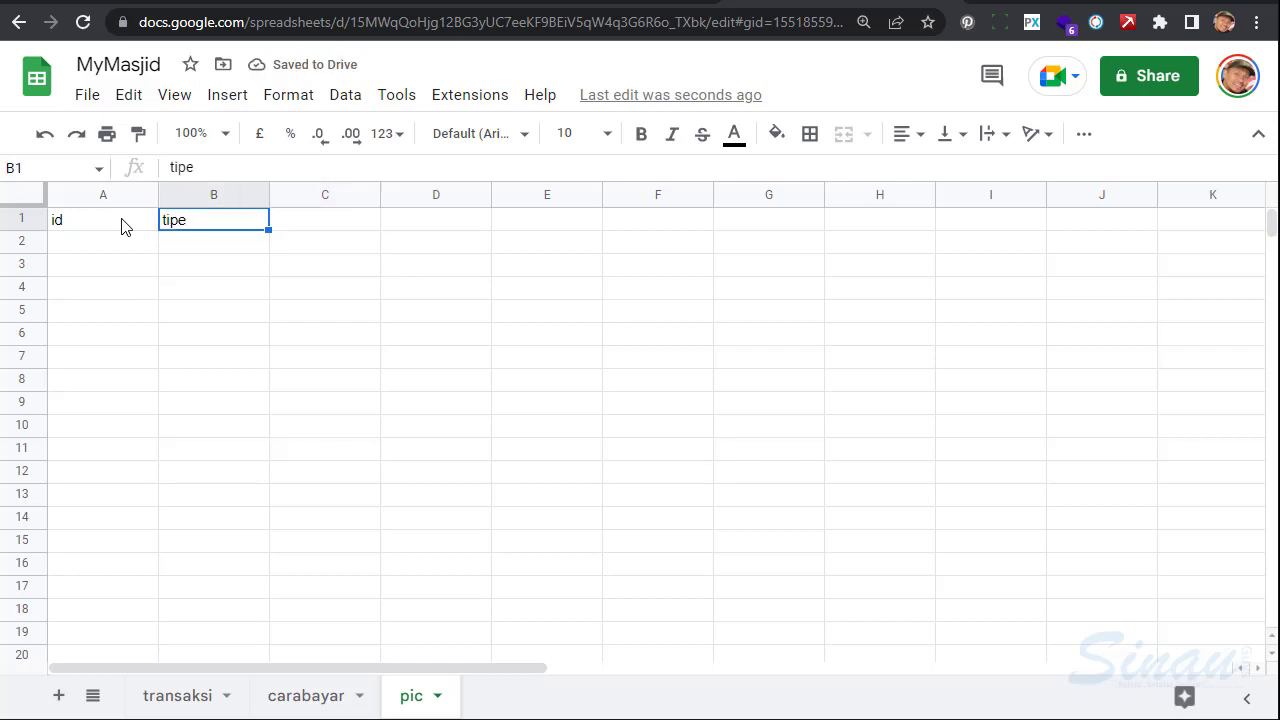
{"action": "key", "text": "Down"}
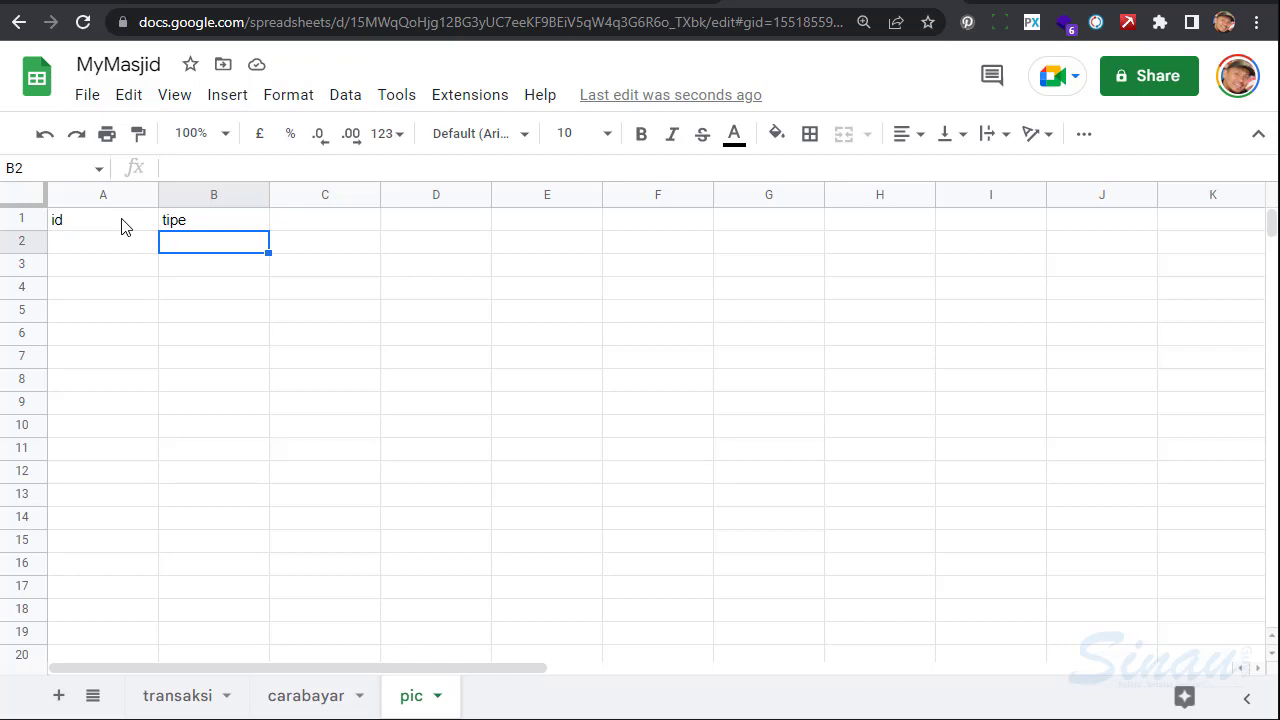
Add the column headers nama in C1, nik in D1 and doc in E1 of the pic sheet
{"action": "key", "text": "Up"}
{"action": "key", "text": "Right"}
{"action": "type", "text": "nama"}
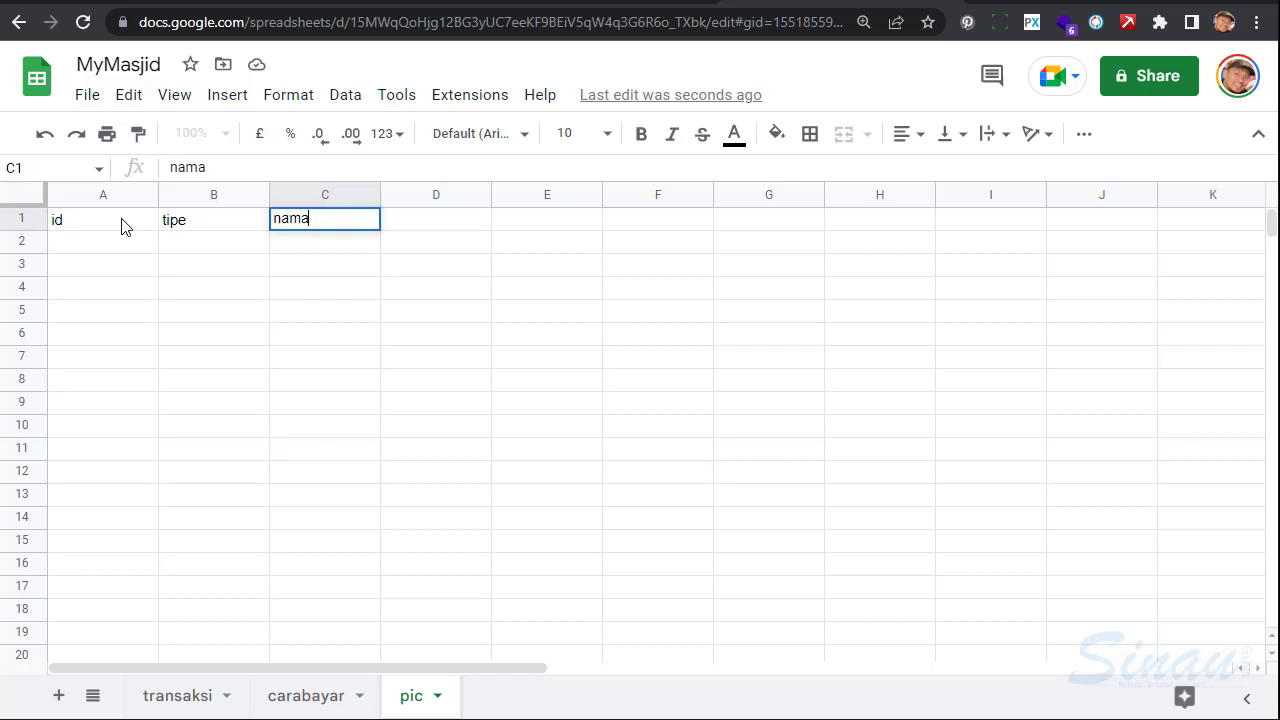
{"action": "key", "text": "Tab"}
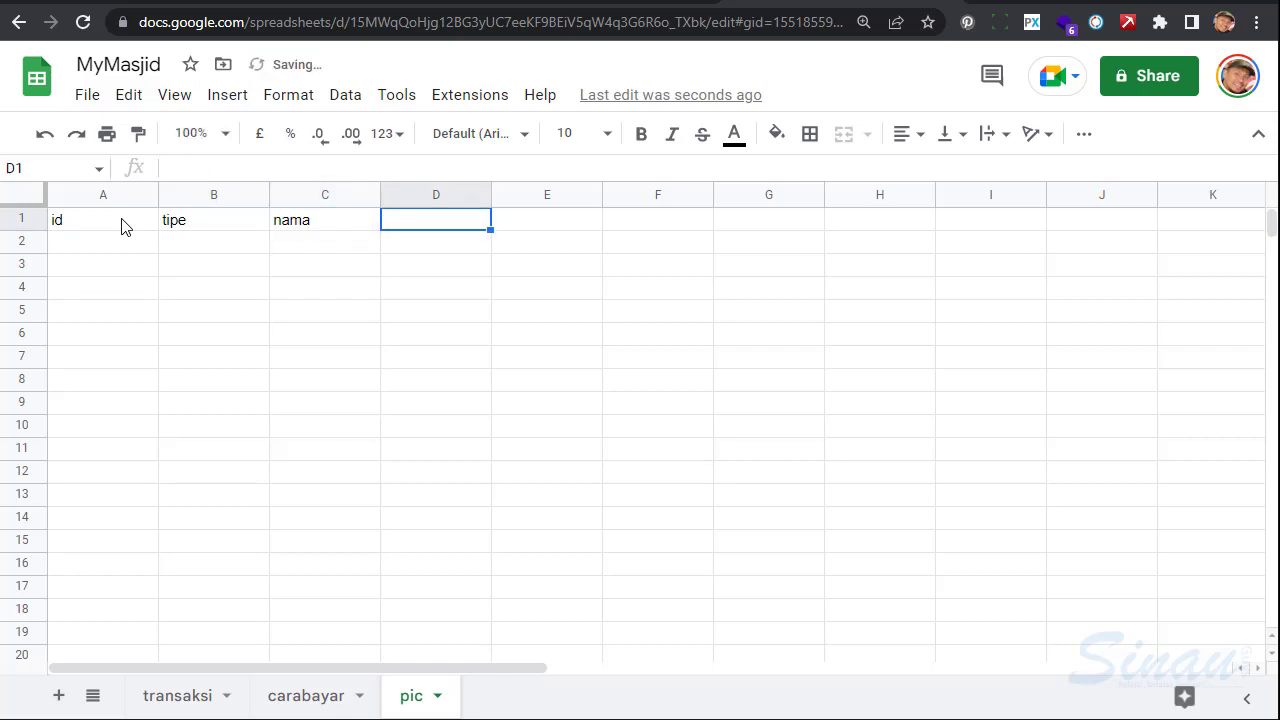
{"action": "type", "text": "nik"}
{"action": "key", "text": "Tab"}
{"action": "type", "text": "d"}
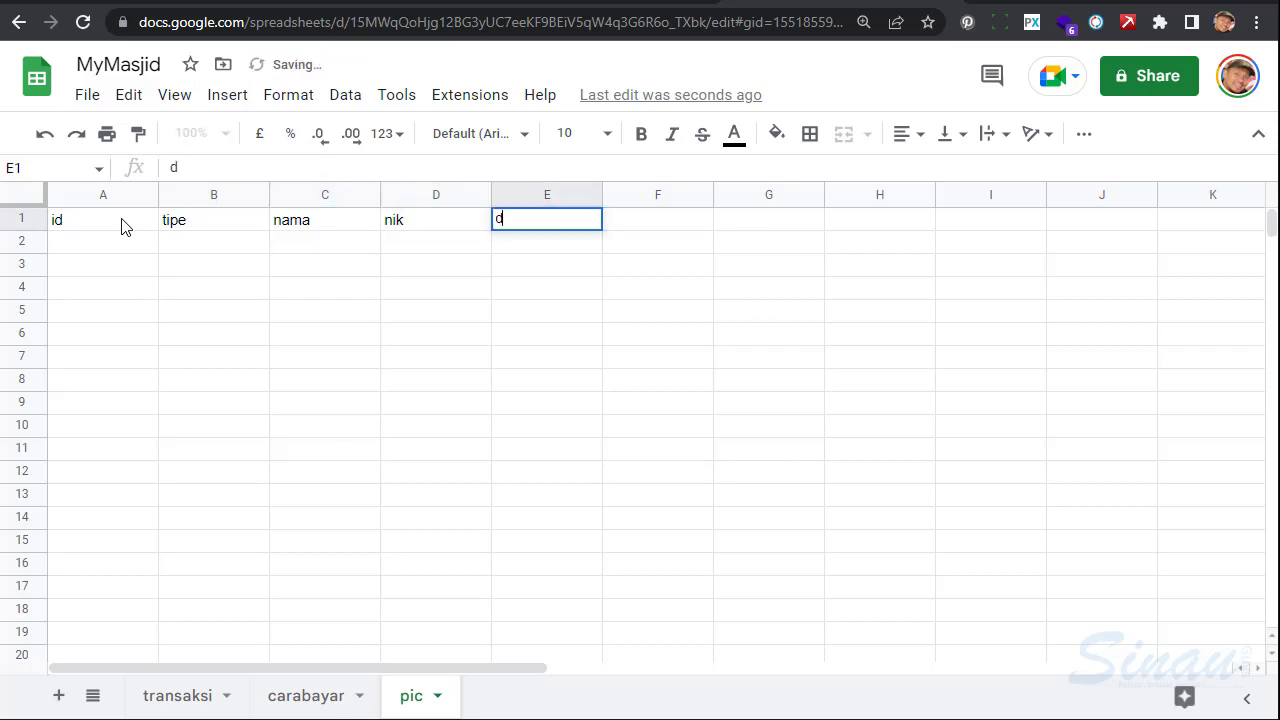
{"action": "type", "text": "oc"}
{"action": "key", "text": "Return"}
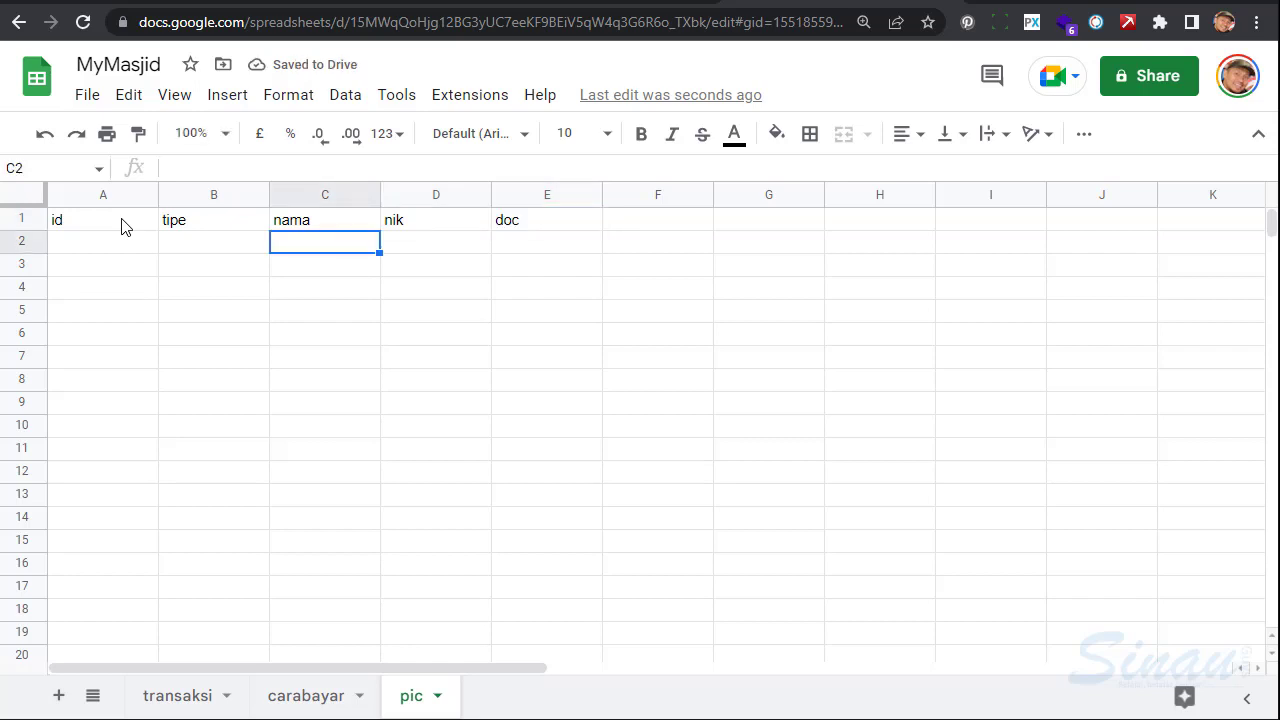
Enter PENYALURAN as the tipe in B2 and the person's name in C2 of the pic sheet
{"action": "key", "text": "Left"}
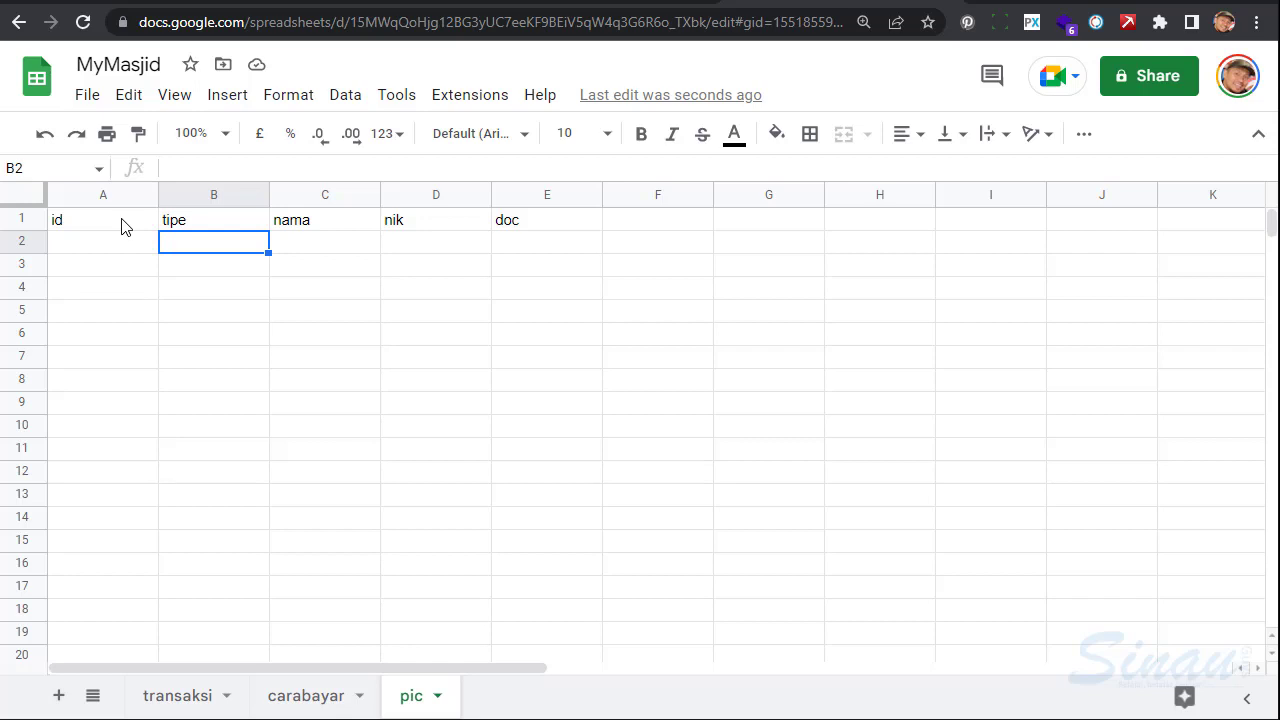
{"action": "key", "text": "Down"}
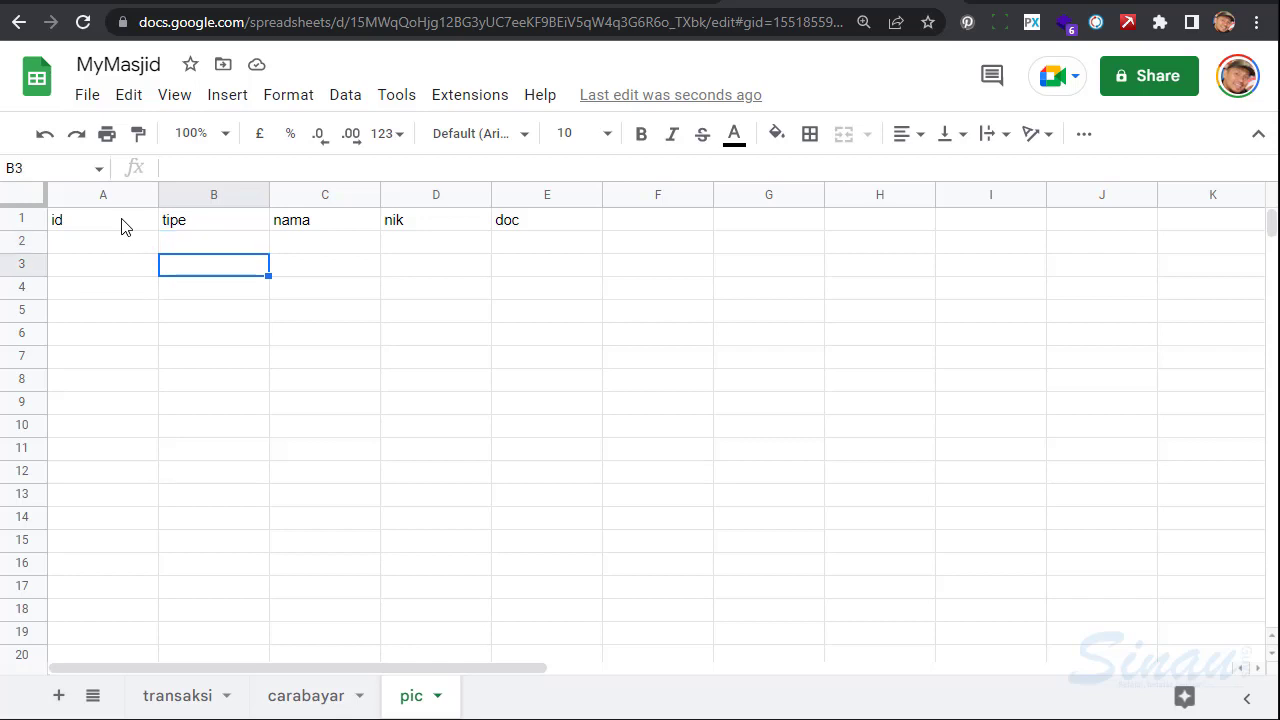
{"action": "key", "text": "Up"}
{"action": "key", "text": "Up"}
{"action": "key", "text": "Down"}
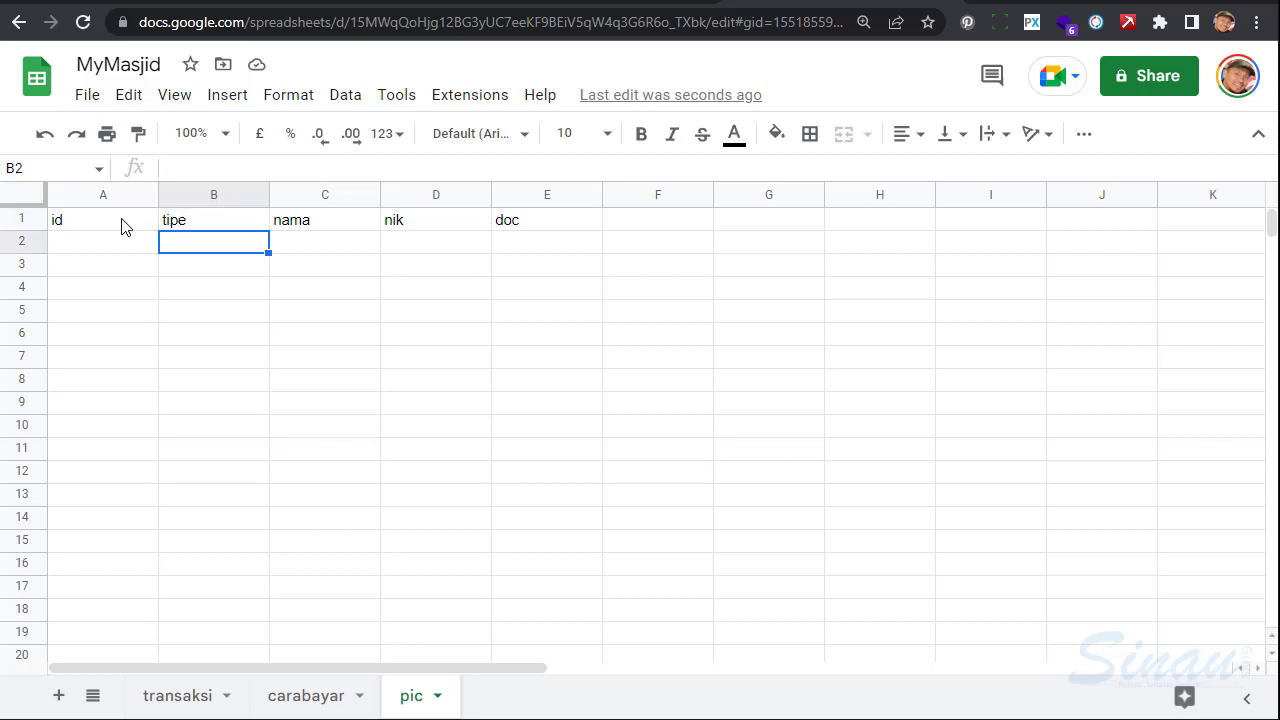
{"action": "key", "text": "Return"}
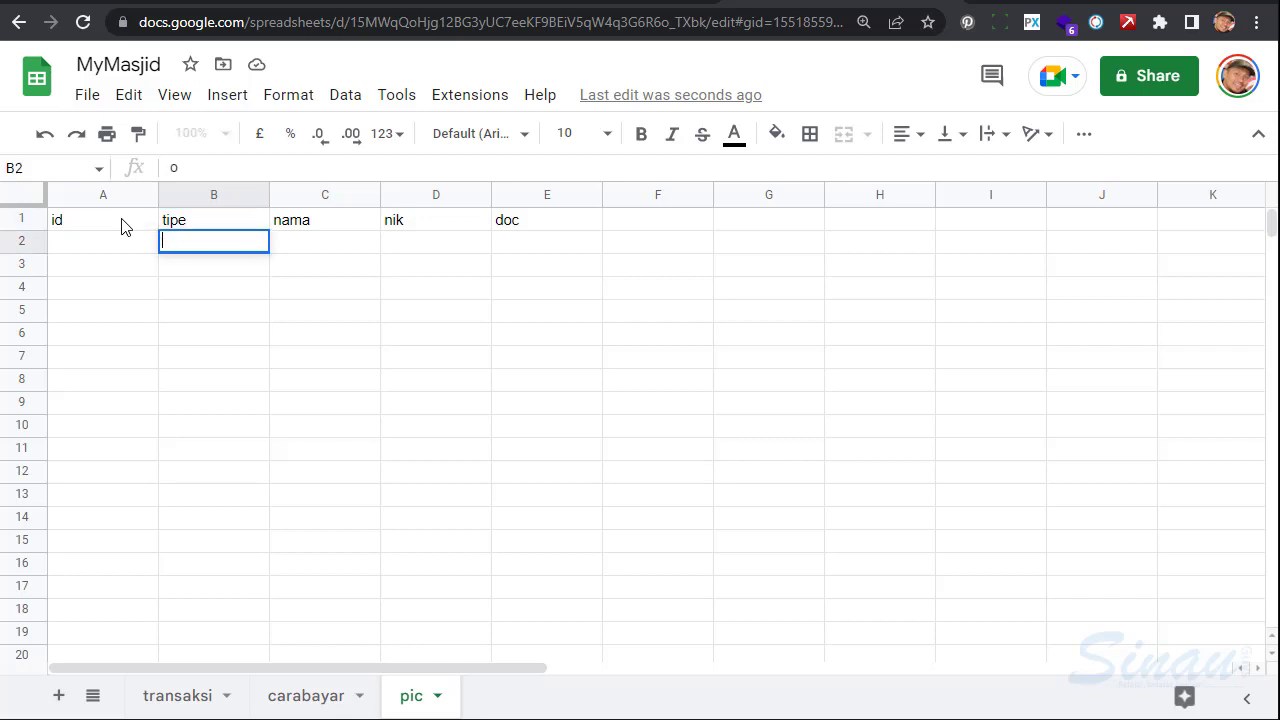
{"action": "type", "text": "PENYALURAN"}
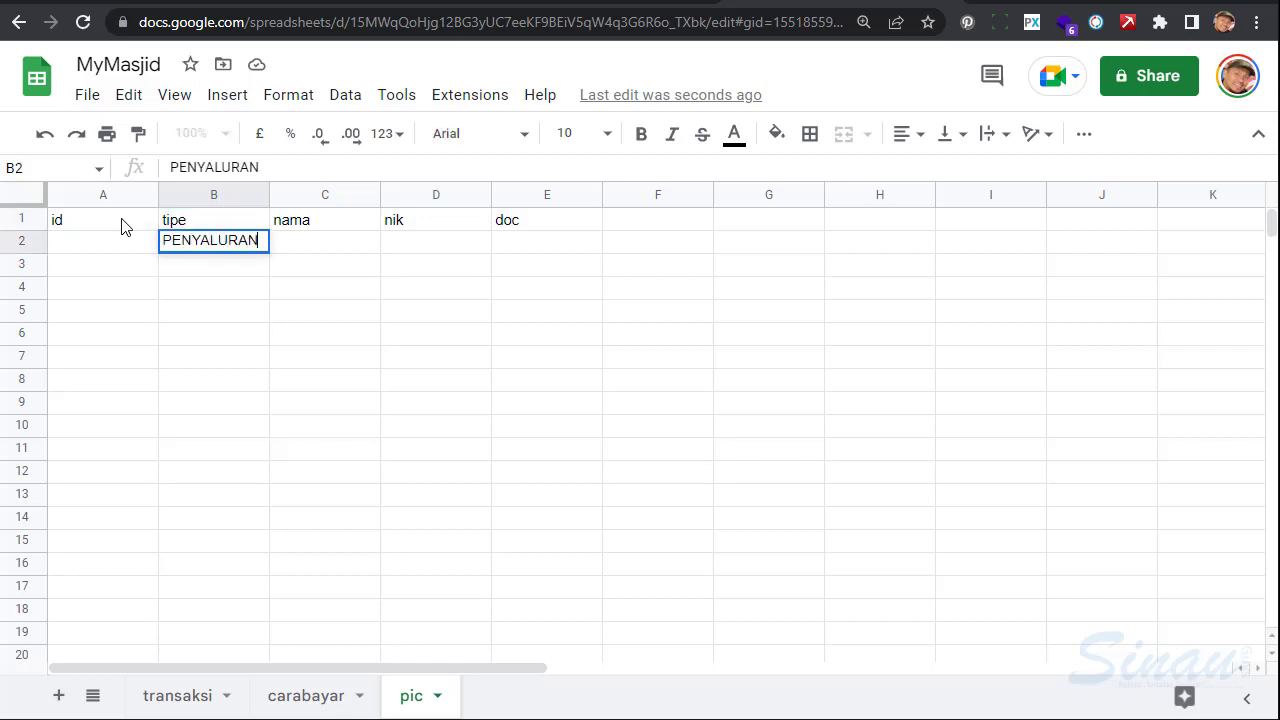
{"action": "key", "text": "Tab"}
{"action": "type", "text": "FULAN"}
{"action": "key", "text": "Tab"}
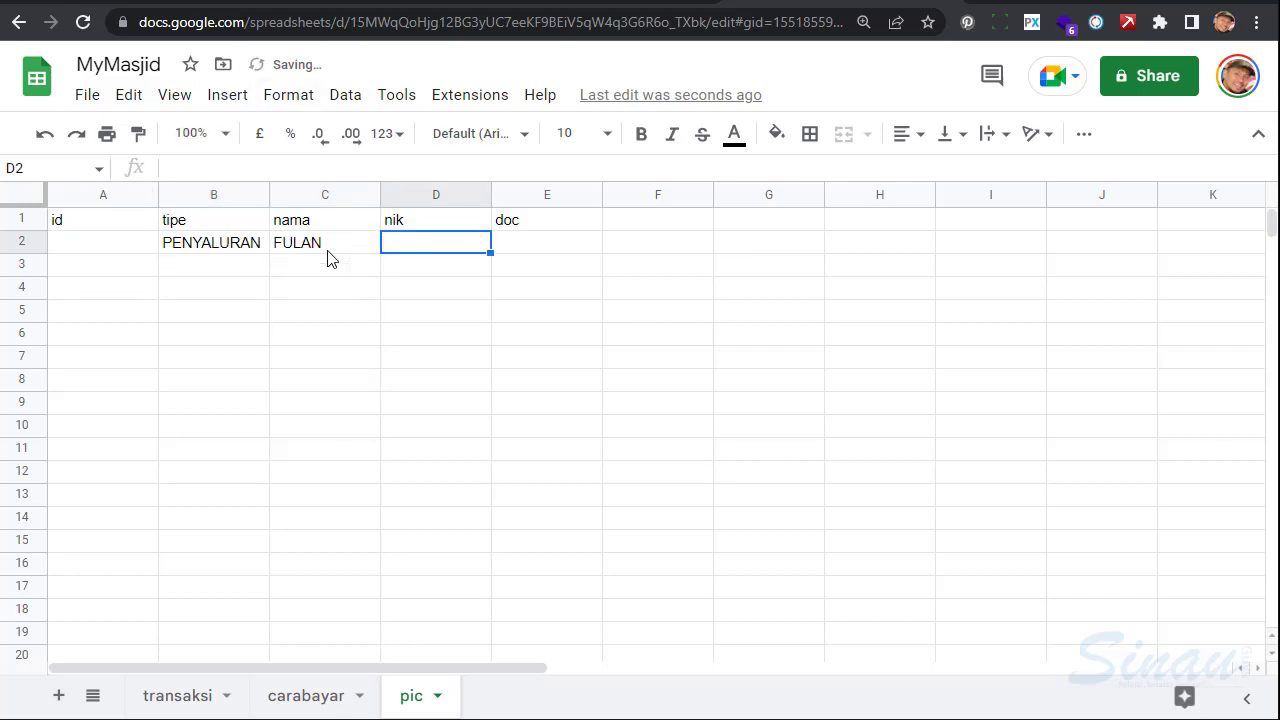
Narrow the tipe column slightly and widen the nama, nik and doc columns of the pic sheet
{"action": "left_click_drag", "start_coordinate": [267, 193], "coordinate": [265, 193]}
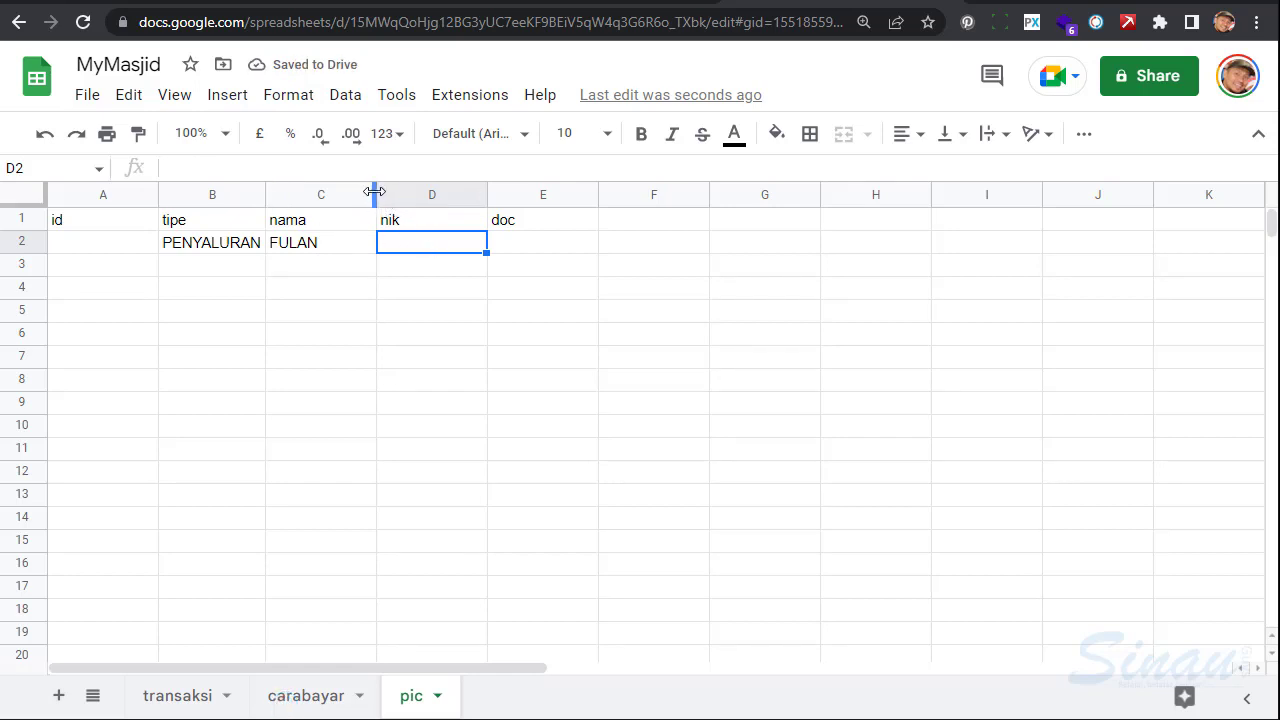
{"action": "left_click_drag", "start_coordinate": [375, 191], "coordinate": [421, 196]}
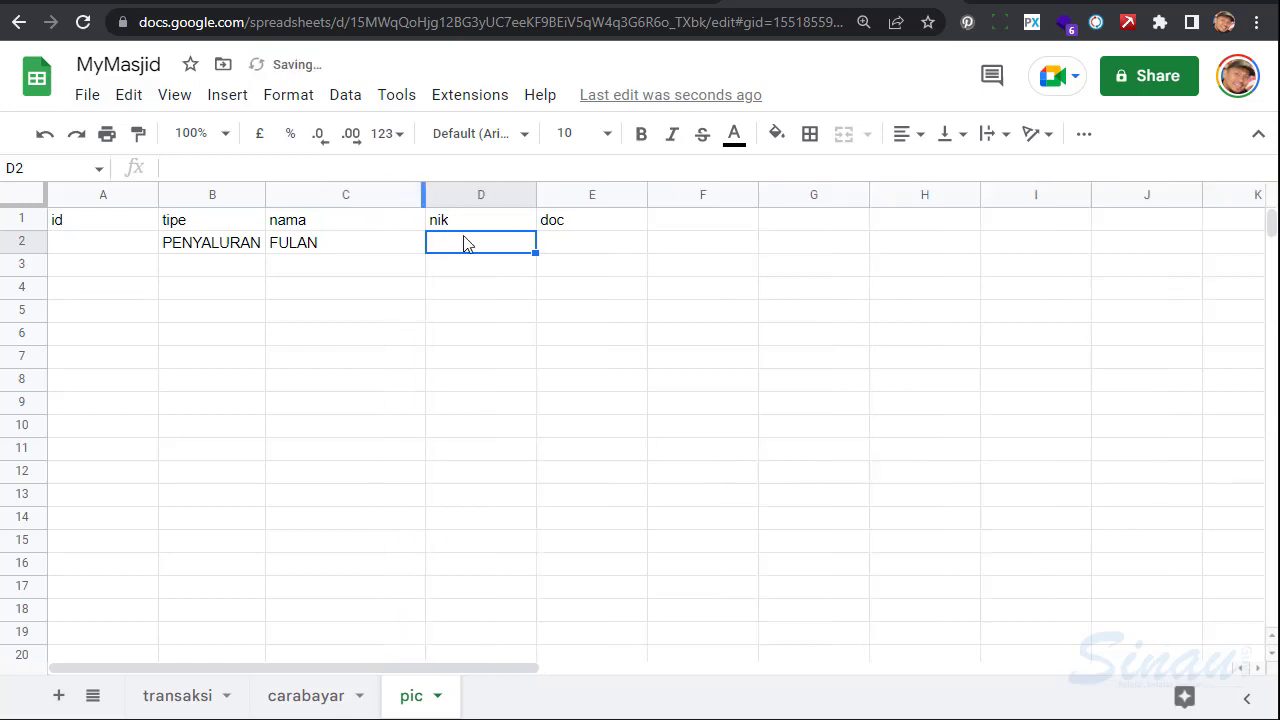
{"action": "left_click_drag", "start_coordinate": [530, 192], "coordinate": [593, 193]}
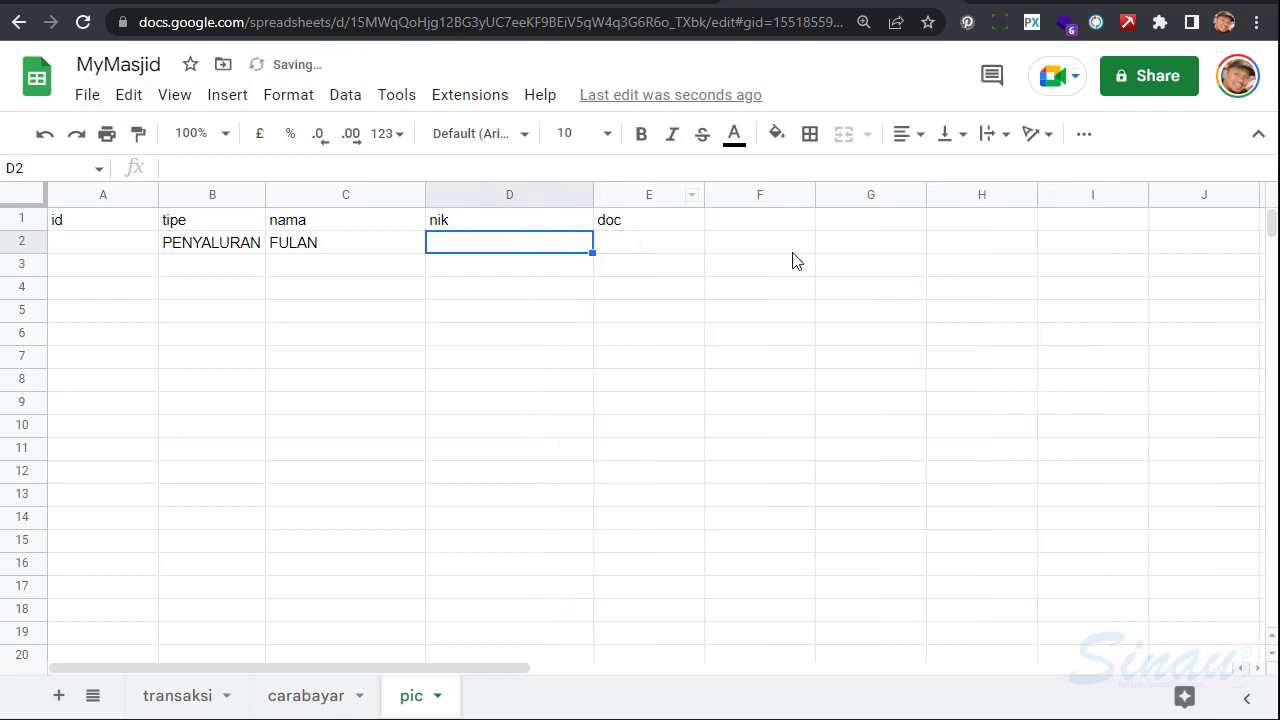
{"action": "left_click", "coordinate": [660, 245]}
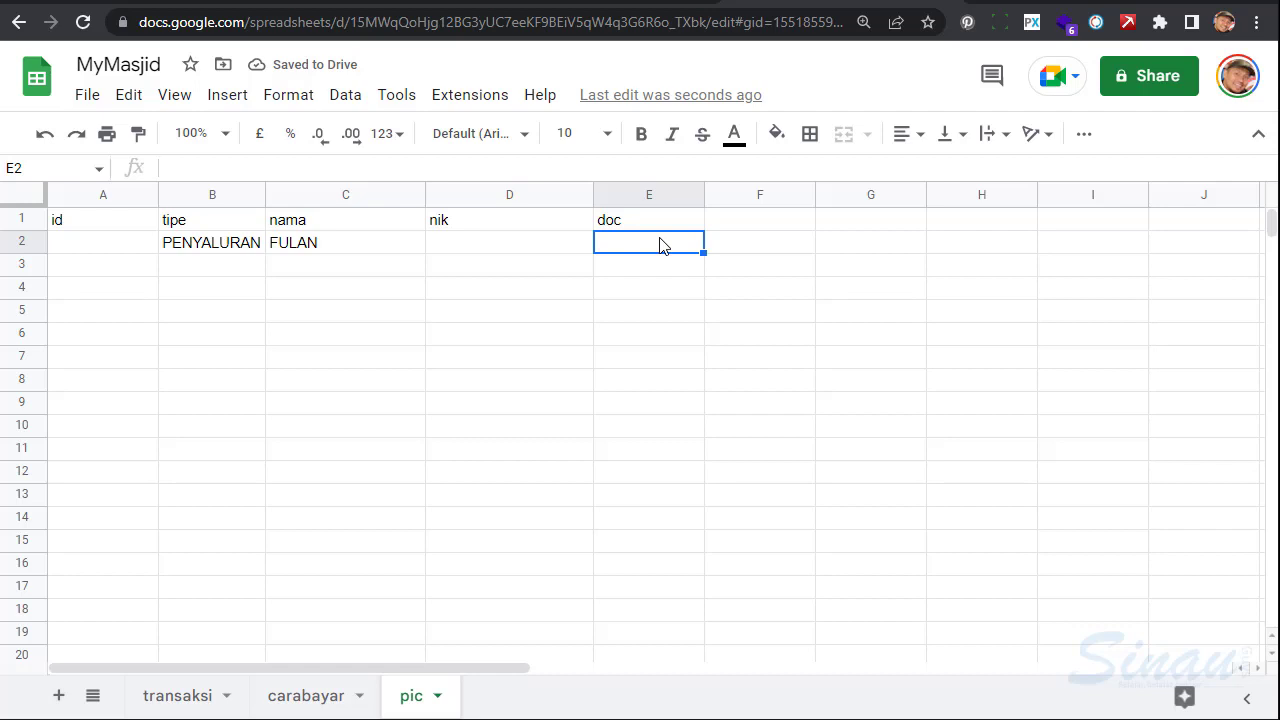
{"action": "left_click_drag", "start_coordinate": [704, 194], "coordinate": [748, 194]}
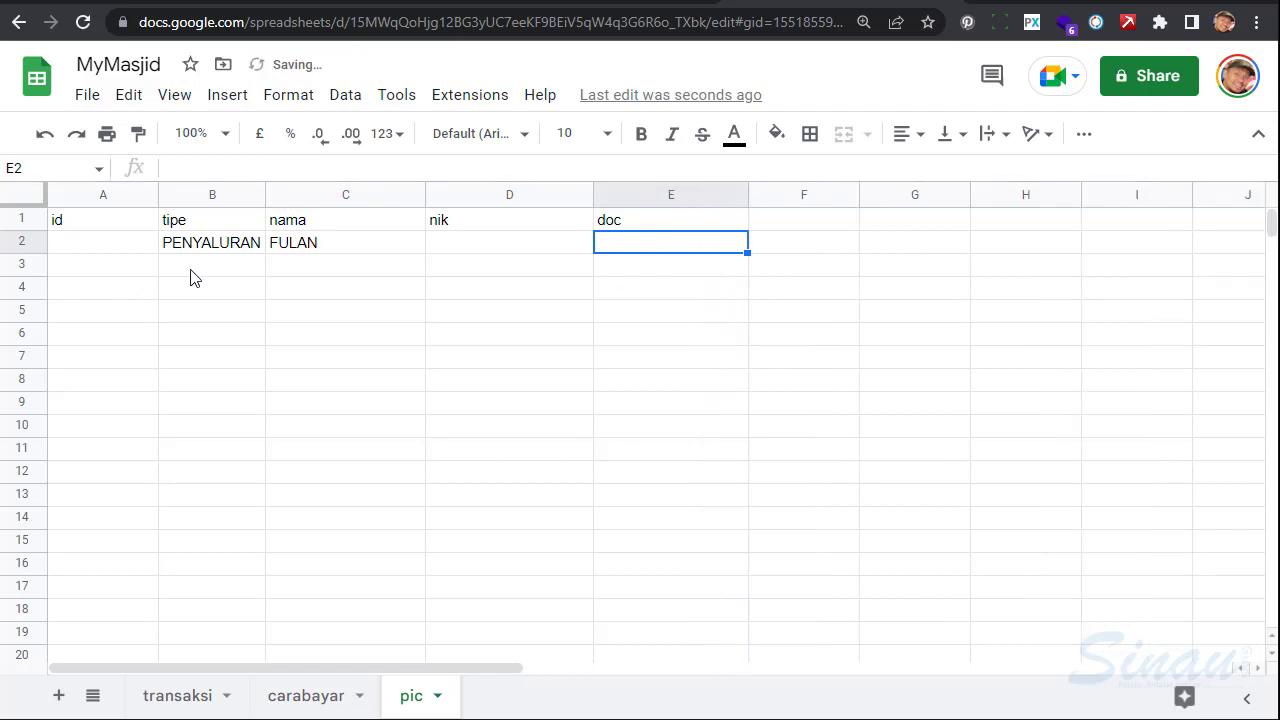
Enter pic-kjoij209 as the id of the first record in A2 of the pic sheet
{"action": "left_click", "coordinate": [106, 256]}
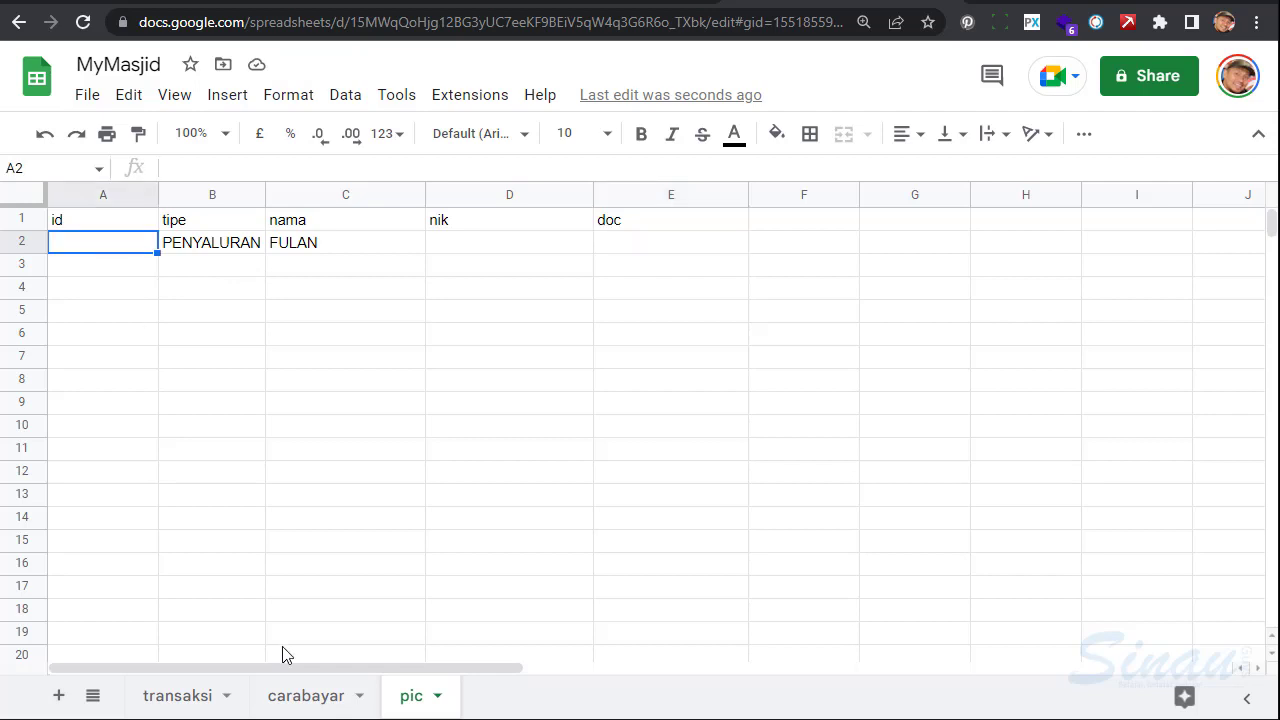
{"action": "type", "text": "P"}
{"action": "key", "text": "BackSpace"}
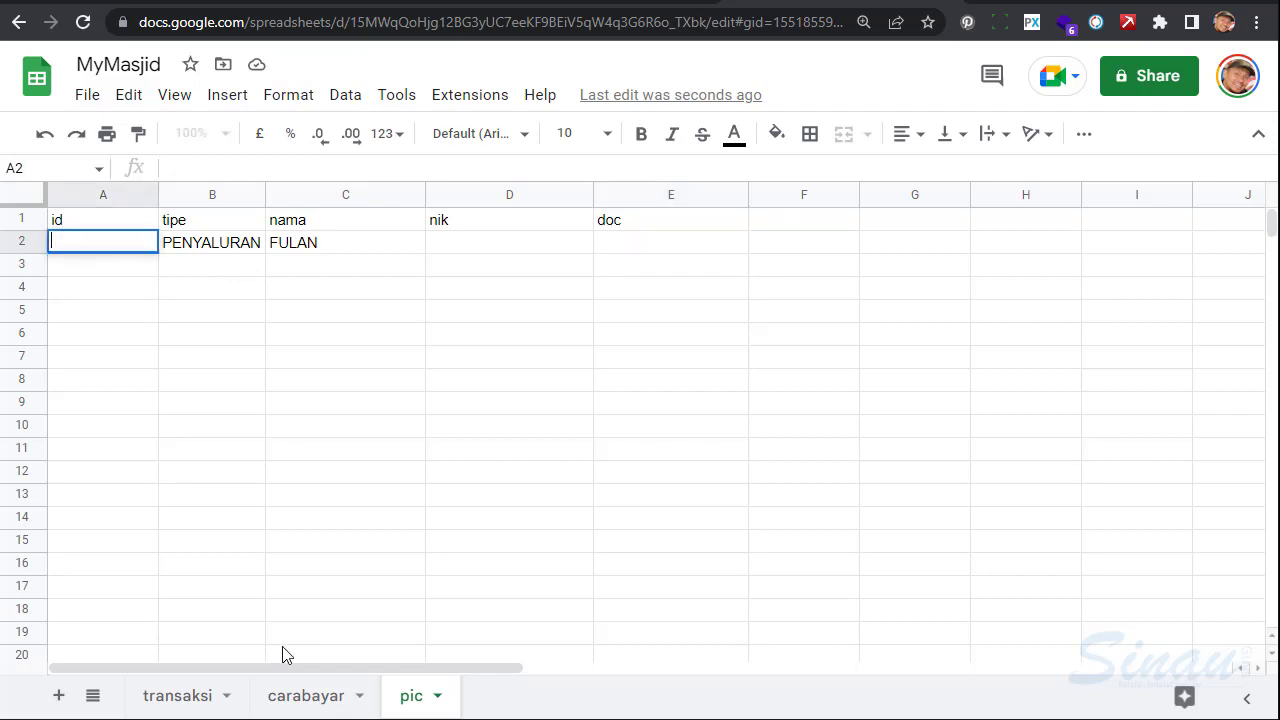
{"action": "type", "text": "pid"}
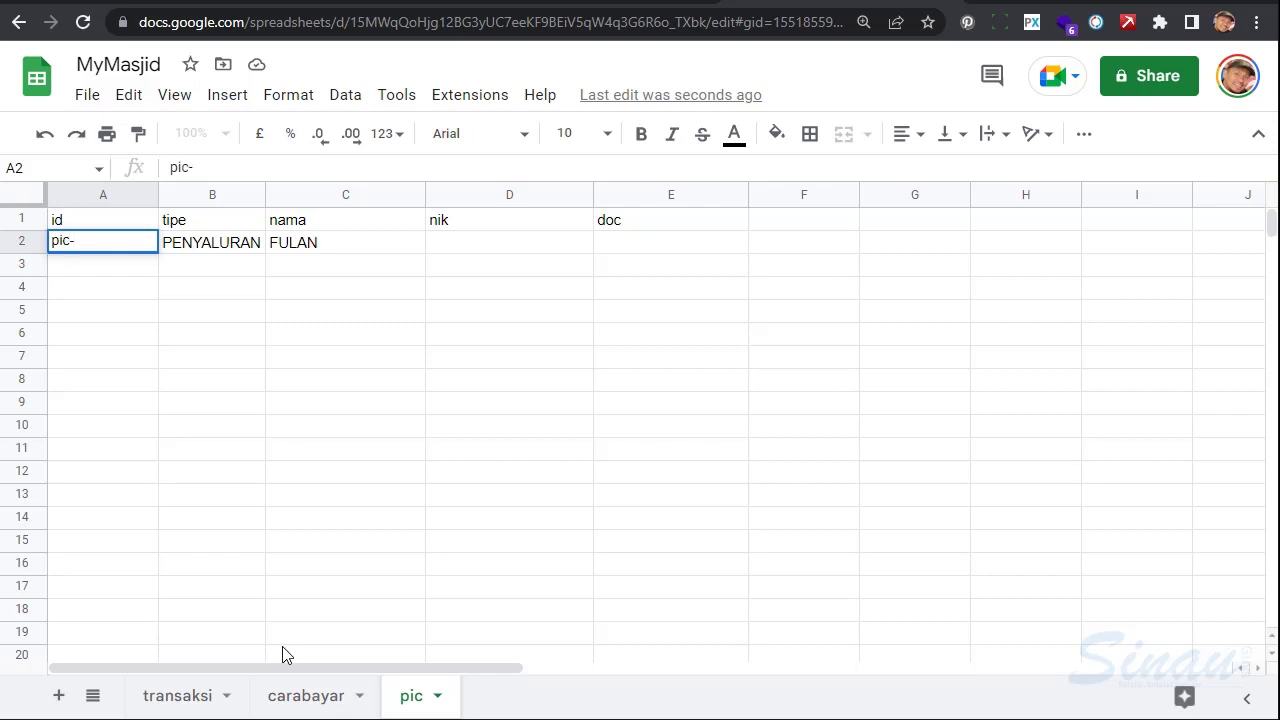
{"action": "type", "text": "-lkjoij209"}
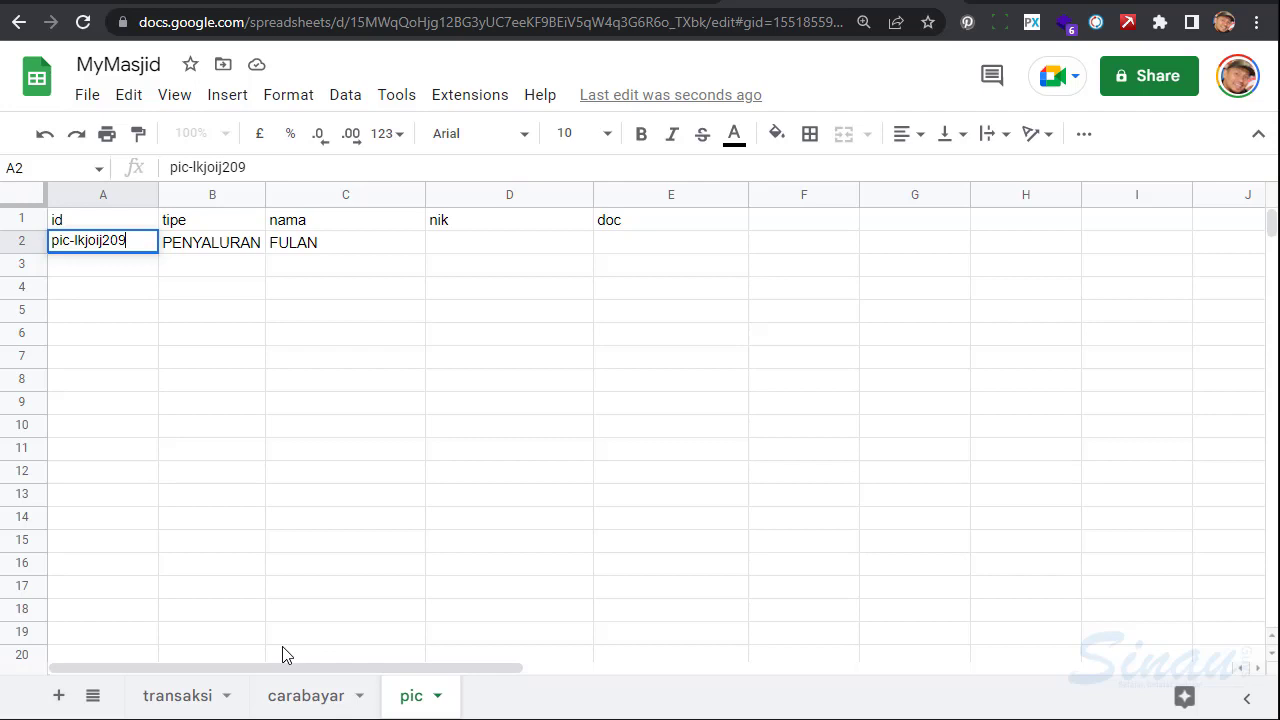
{"action": "key", "text": "ctrl+Return"}
{"action": "key", "text": "Return"}
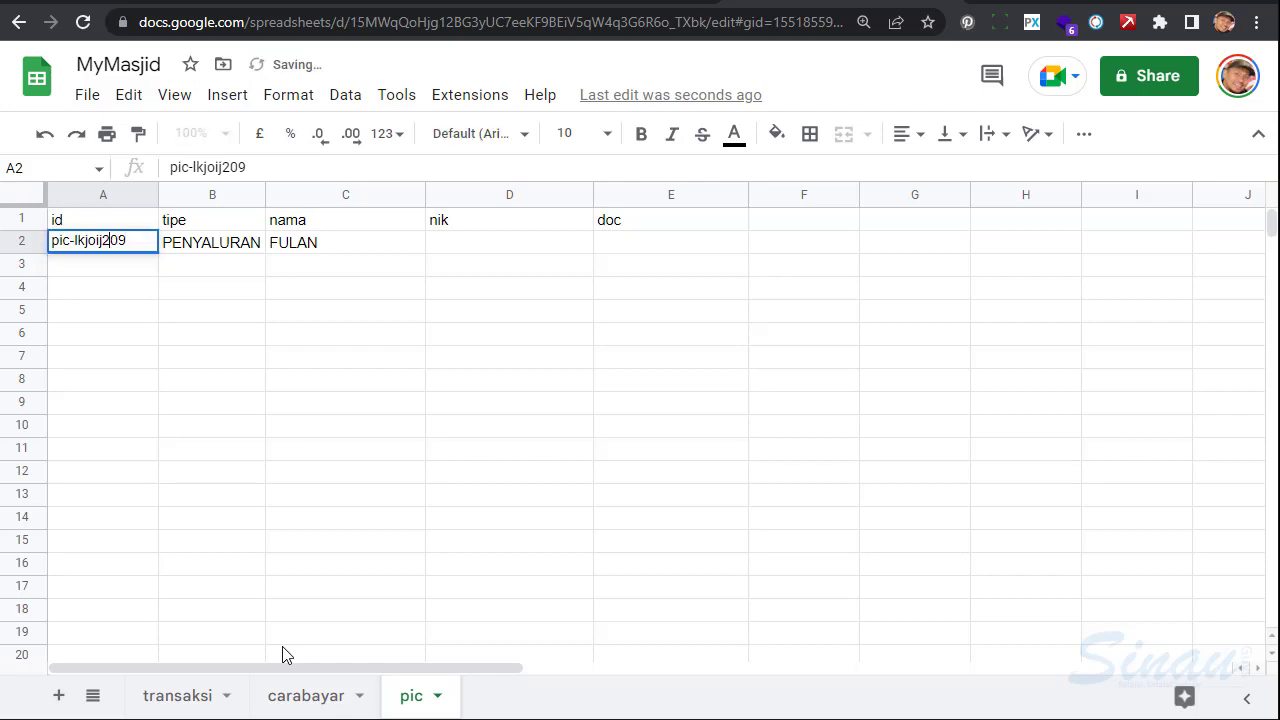
{"action": "key", "text": "Left"}
{"action": "key", "text": "Left"}
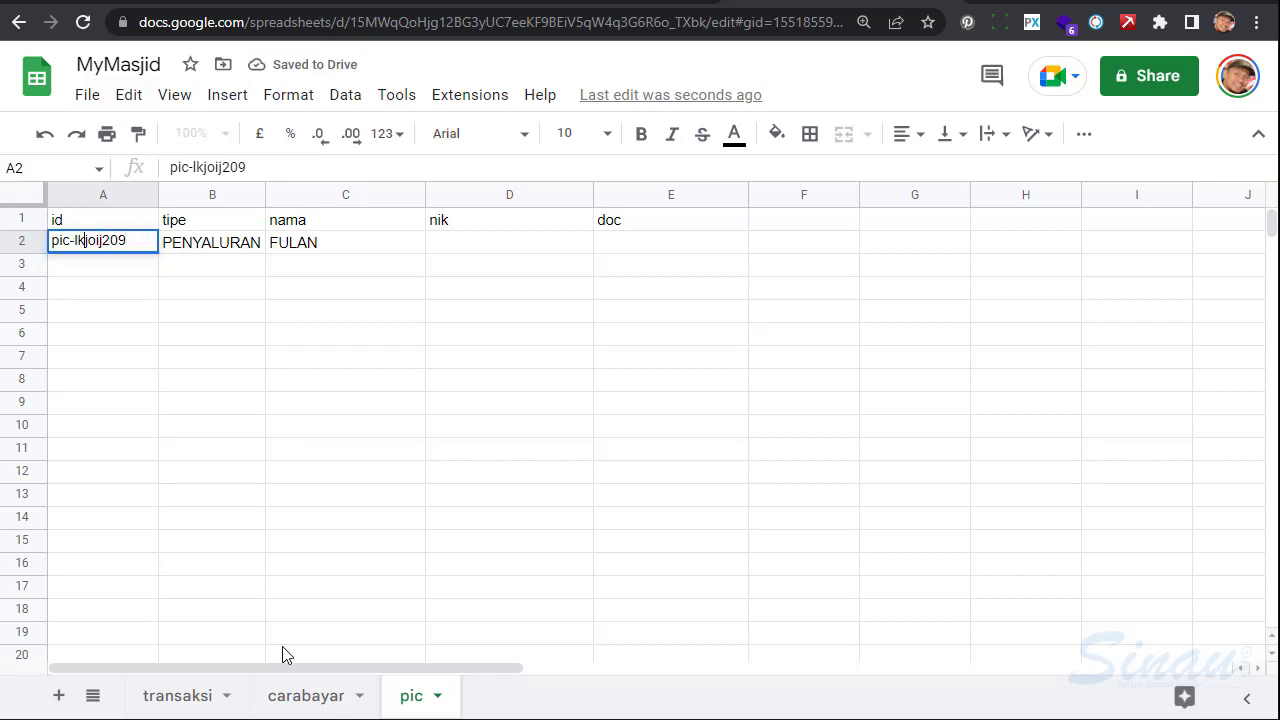
{"action": "key", "text": "BackSpace"}
{"action": "key", "text": "Return"}
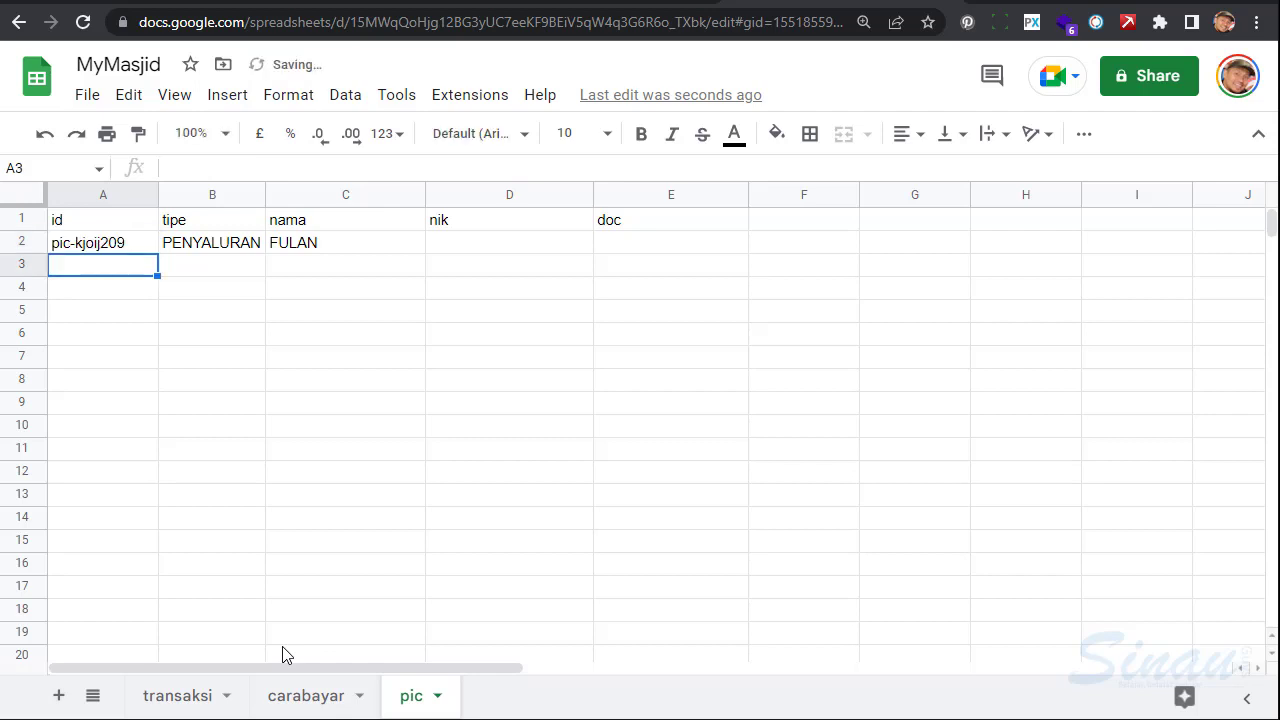
Copy the id from A2 down into A3 of the pic sheet
{"action": "key", "text": "Up"}
{"action": "key", "text": "Right"}
{"action": "key", "text": "Right"}
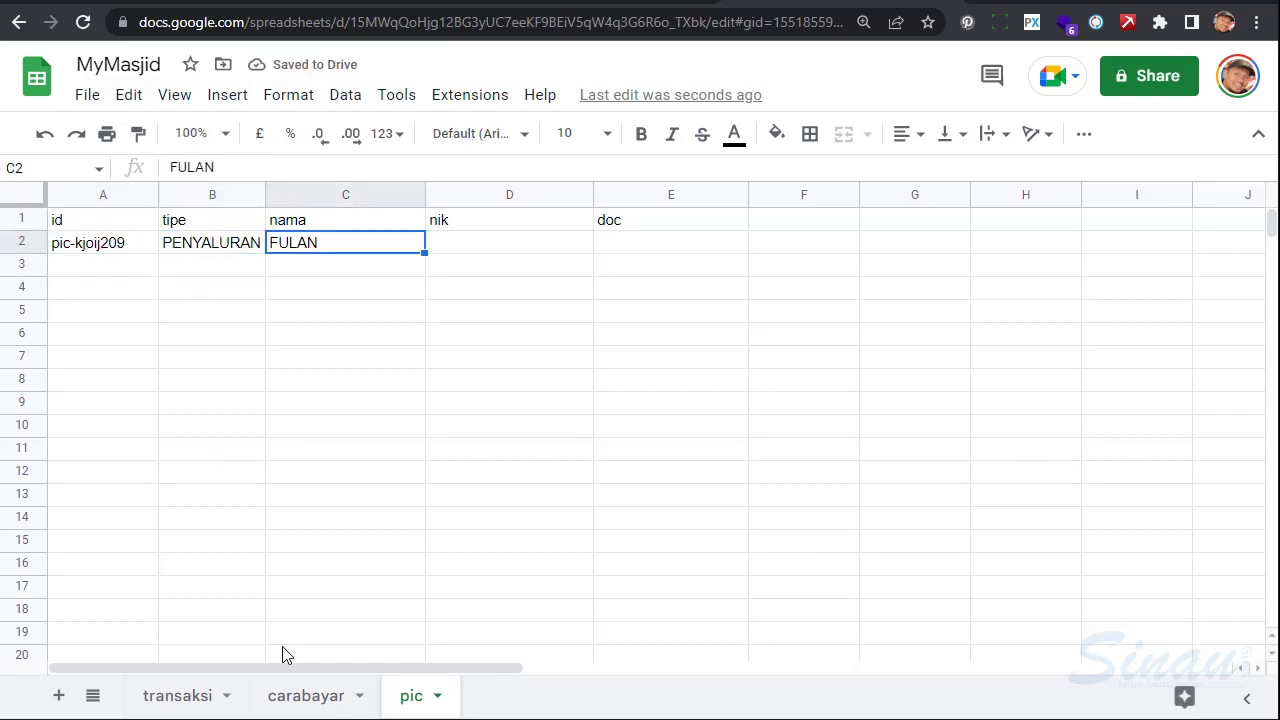
{"action": "key", "text": "Left"}
{"action": "key", "text": "Left"}
{"action": "key", "text": "Down"}
{"action": "key", "text": "ctrl+d"}
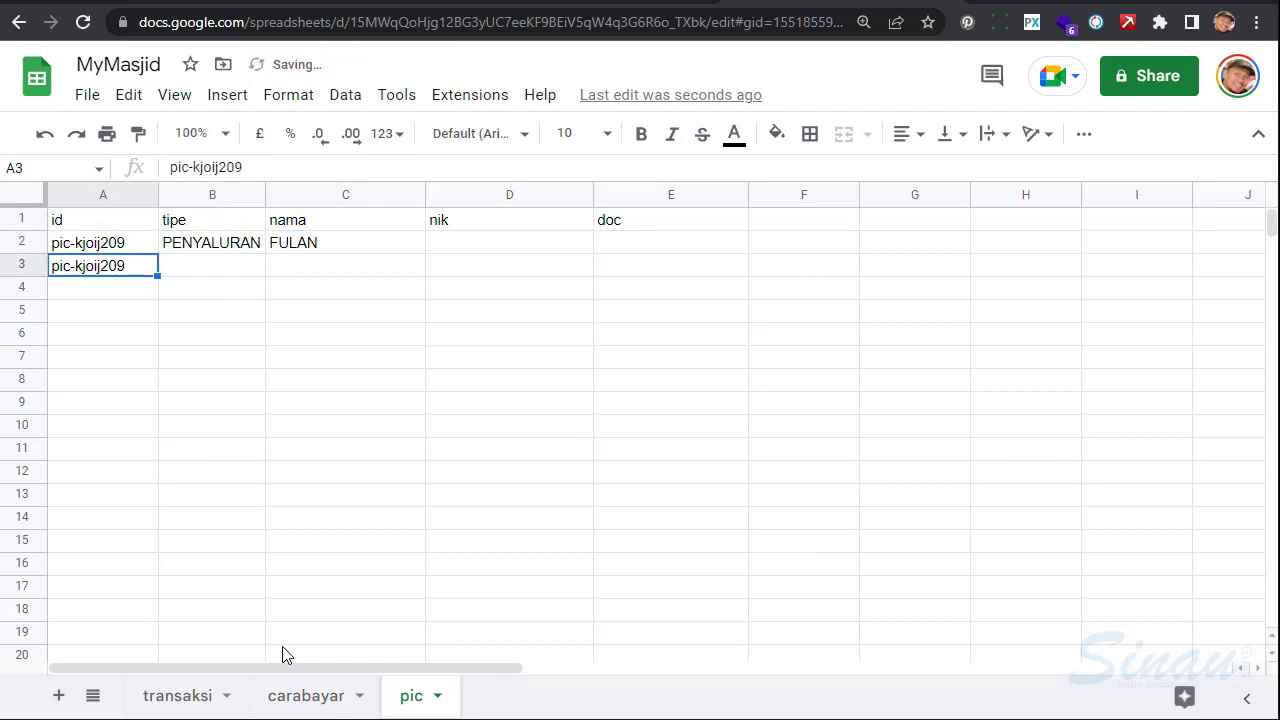
Change the id in A3 of the pic sheet to pic-ll34094
{"action": "key", "text": "Return"}
{"action": "key", "text": "BackSpace"}
{"action": "key", "text": "BackSpace"}
{"action": "key", "text": "BackSpace"}
{"action": "key", "text": "BackSpace"}
{"action": "key", "text": "BackSpace"}
{"action": "key", "text": "BackSpace"}
{"action": "key", "text": "BackSpace"}
{"action": "key", "text": "BackSpace"}
{"action": "type", "text": "ll3409"}
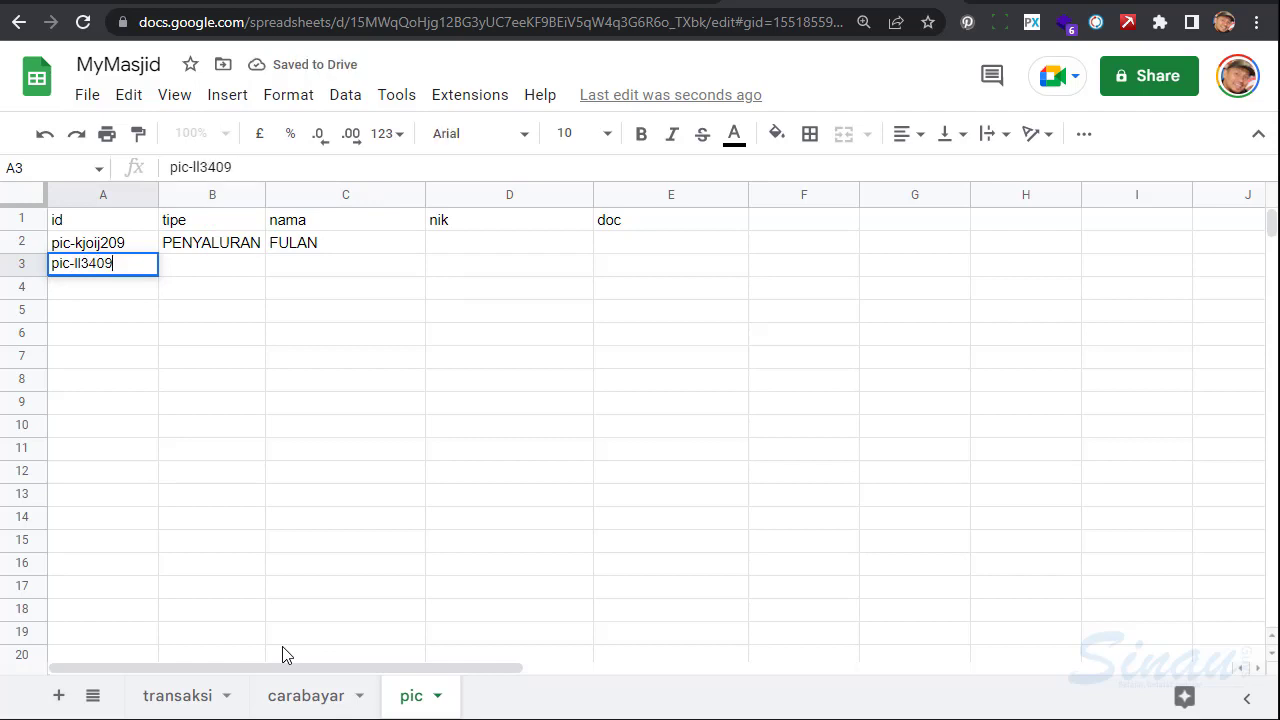
{"action": "type", "text": "4"}
{"action": "key", "text": "Left"}
{"action": "key", "text": "Return"}
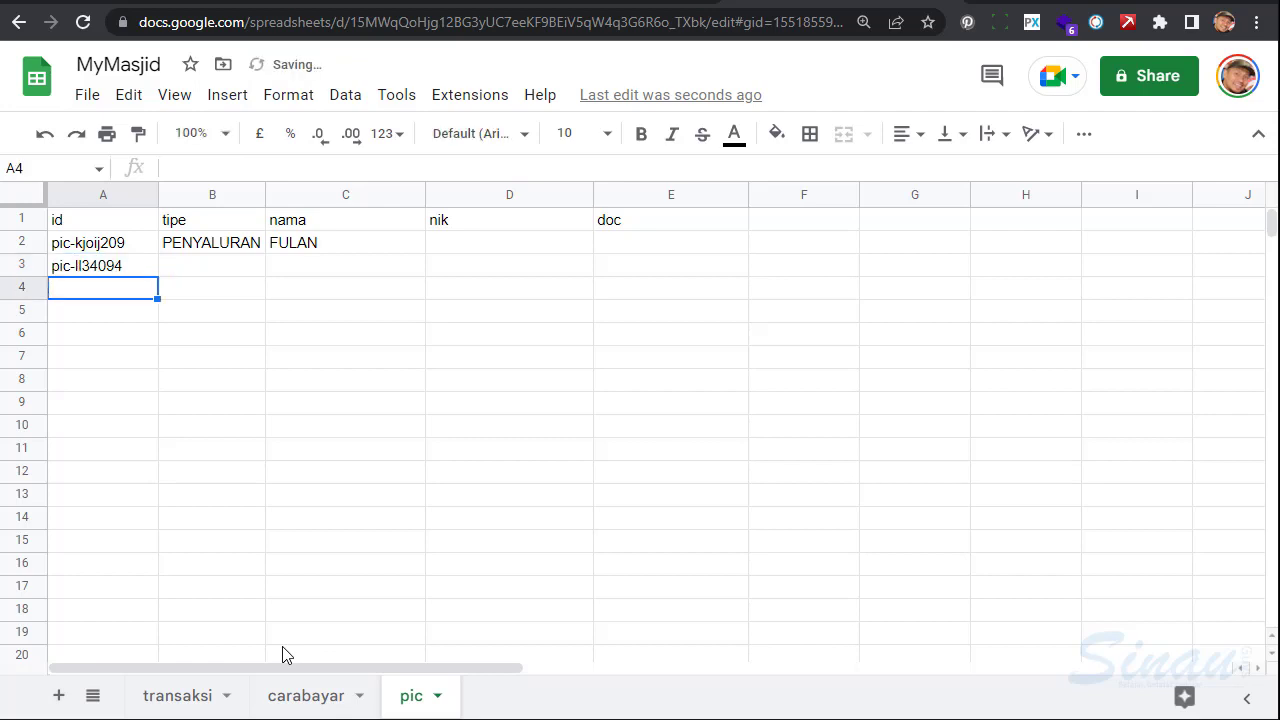
Enter PENERIMAAN as the tipe of the second record in B3 of the pic sheet
{"action": "key", "text": "Up"}
{"action": "key", "text": "Right"}
{"action": "type", "text": "pe"}
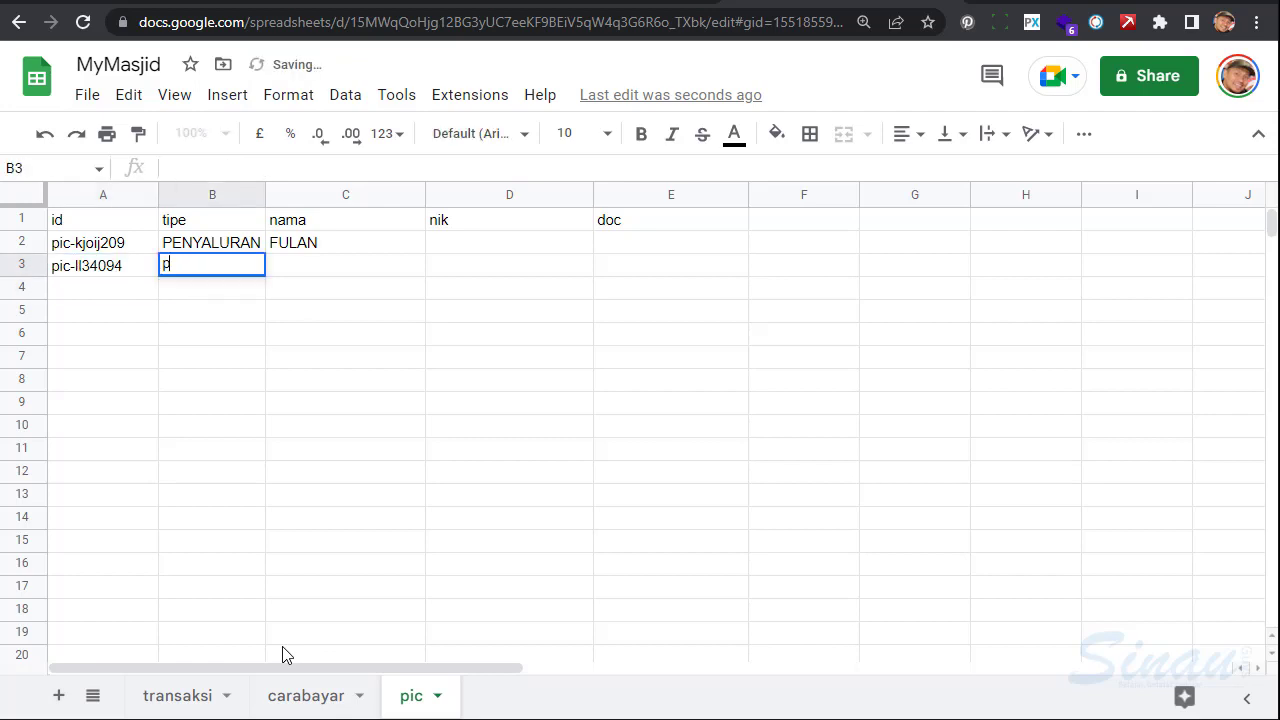
{"action": "key", "text": "BackSpace"}
{"action": "key", "text": "BackSpace"}
{"action": "key", "text": "BackSpace"}
{"action": "type", "text": "PENERIMAAN"}
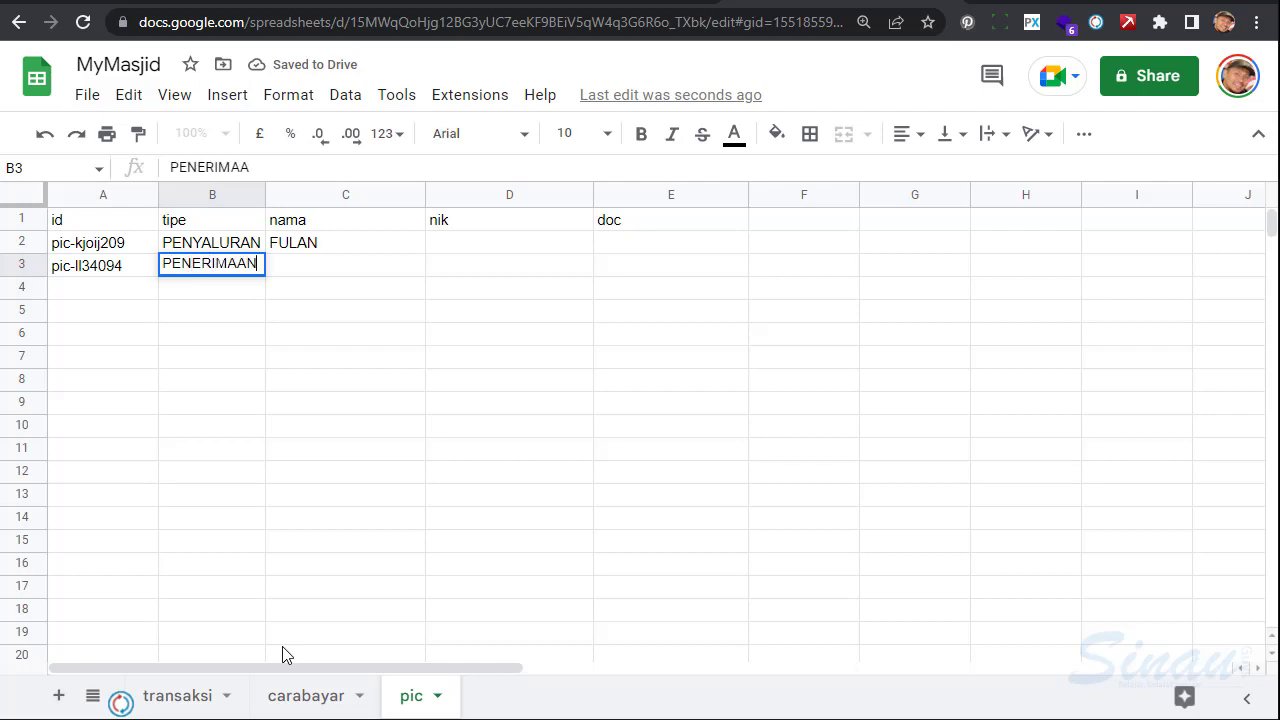
{"action": "key", "text": "Tab"}
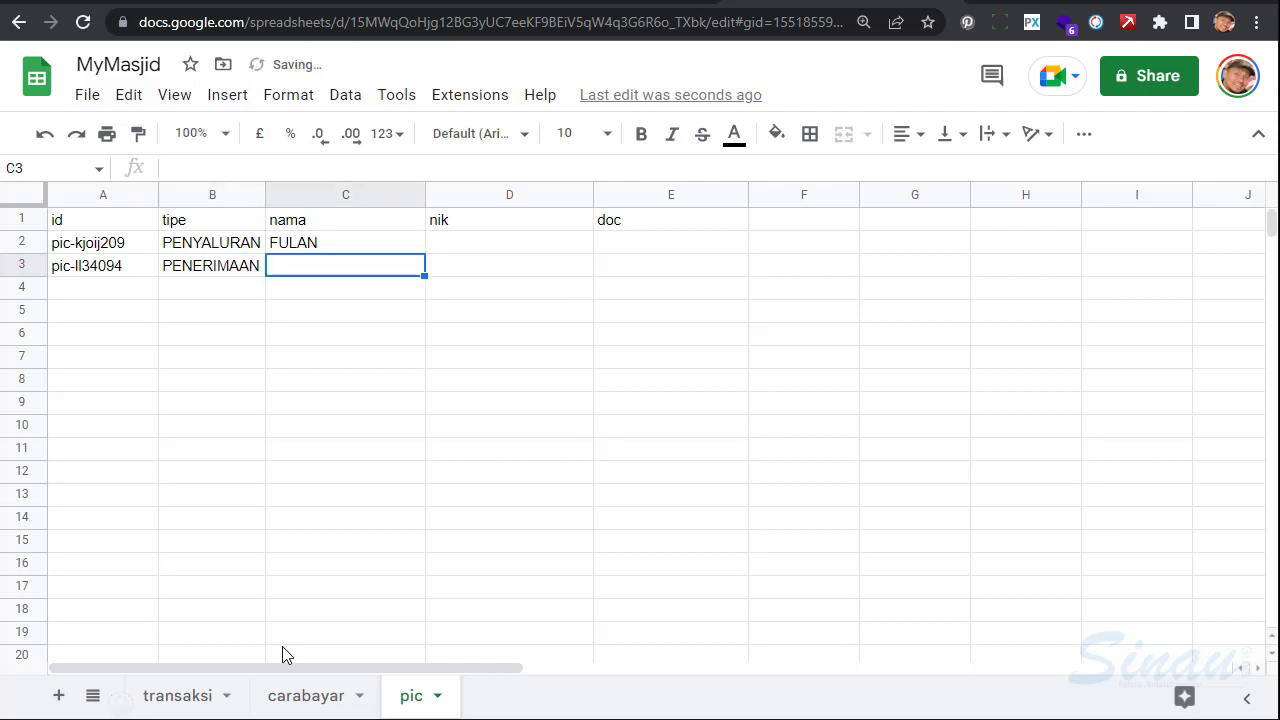
Enter the person's name as the nama of the second record in C3 of the pic sheet
{"action": "type", "text": "HJ"}
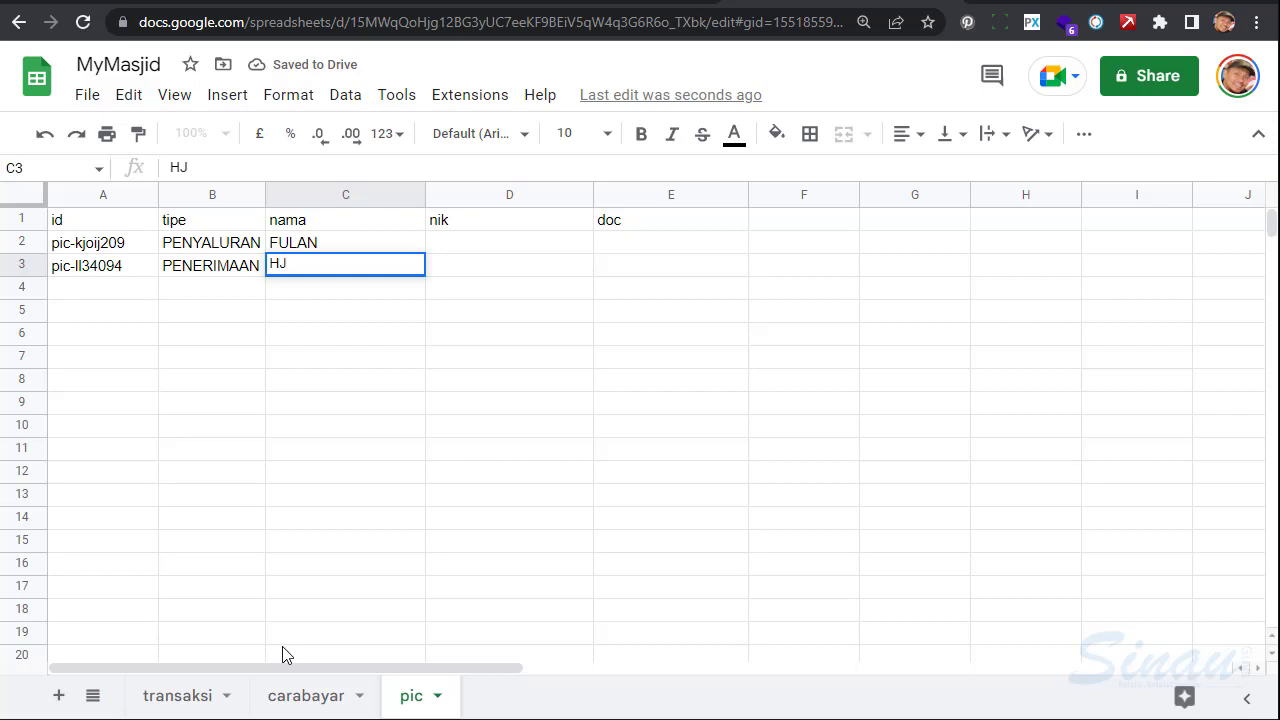
{"action": "key", "text": "BackSpace"}
{"action": "type", "text": ". SULAIMAN"}
{"action": "key", "text": "Tab"}
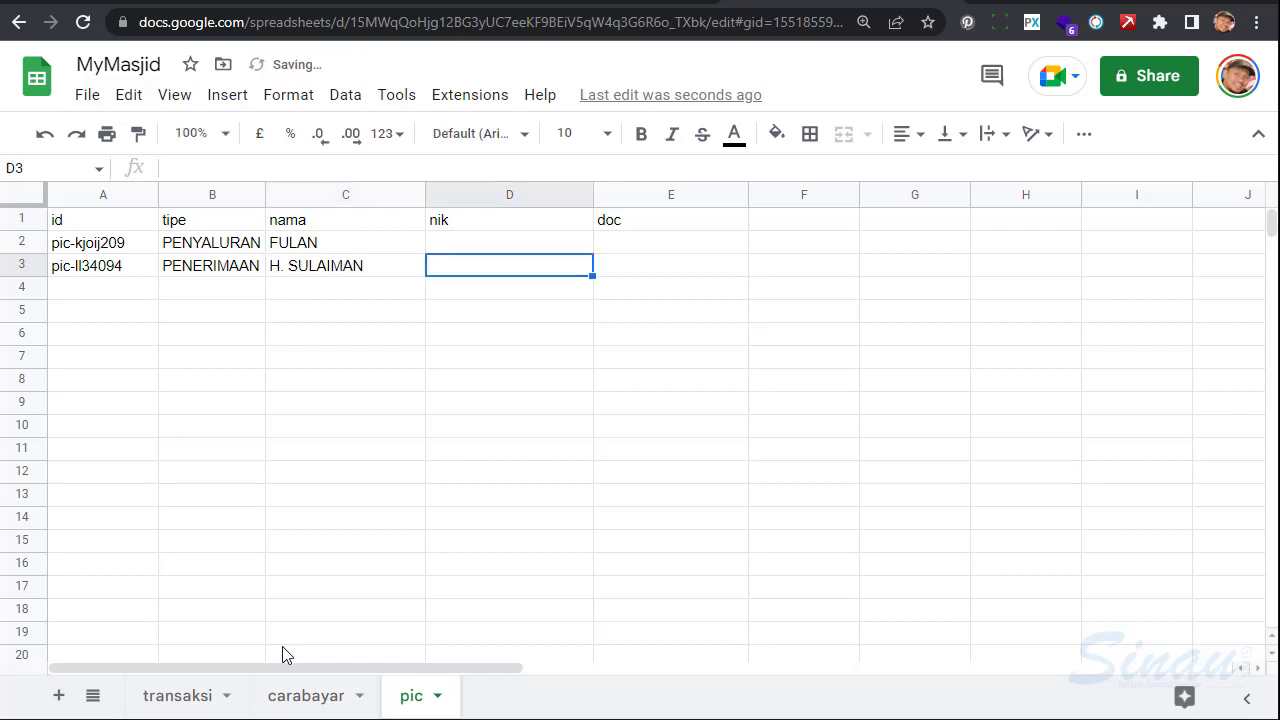
{"action": "key", "text": "Left"}
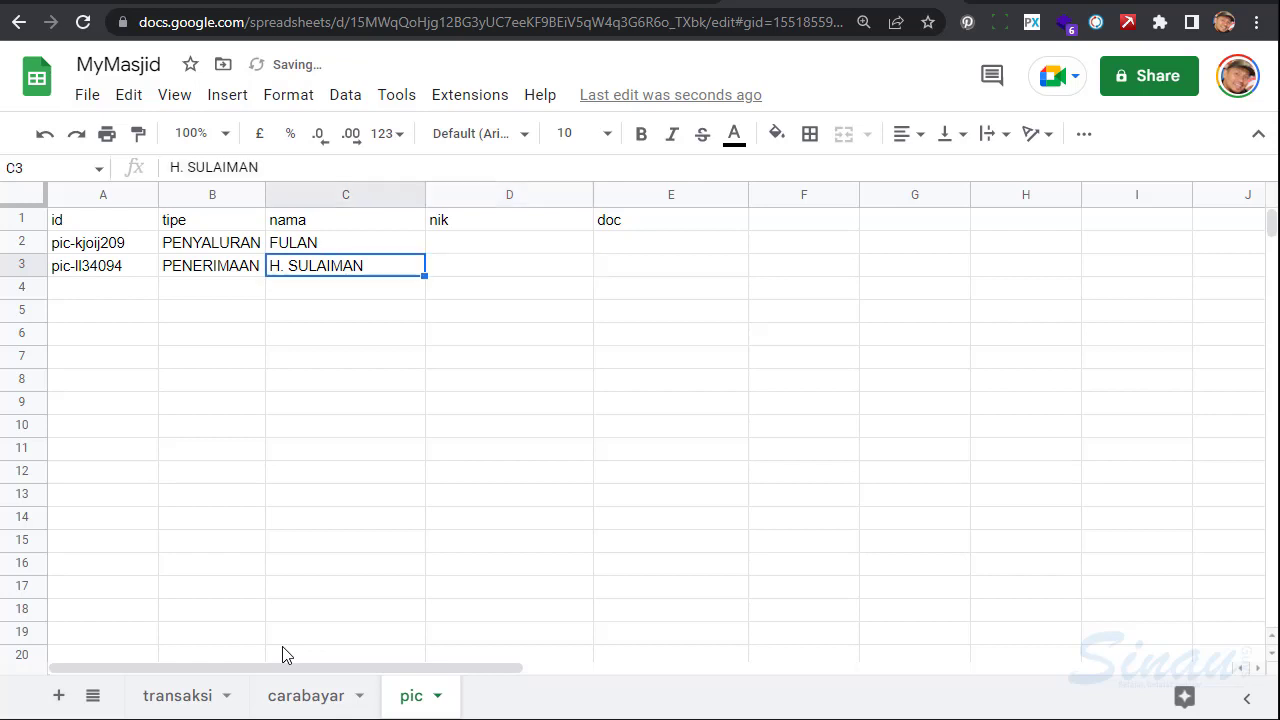
{"action": "key", "text": "Right"}
{"action": "key", "text": "Right"}
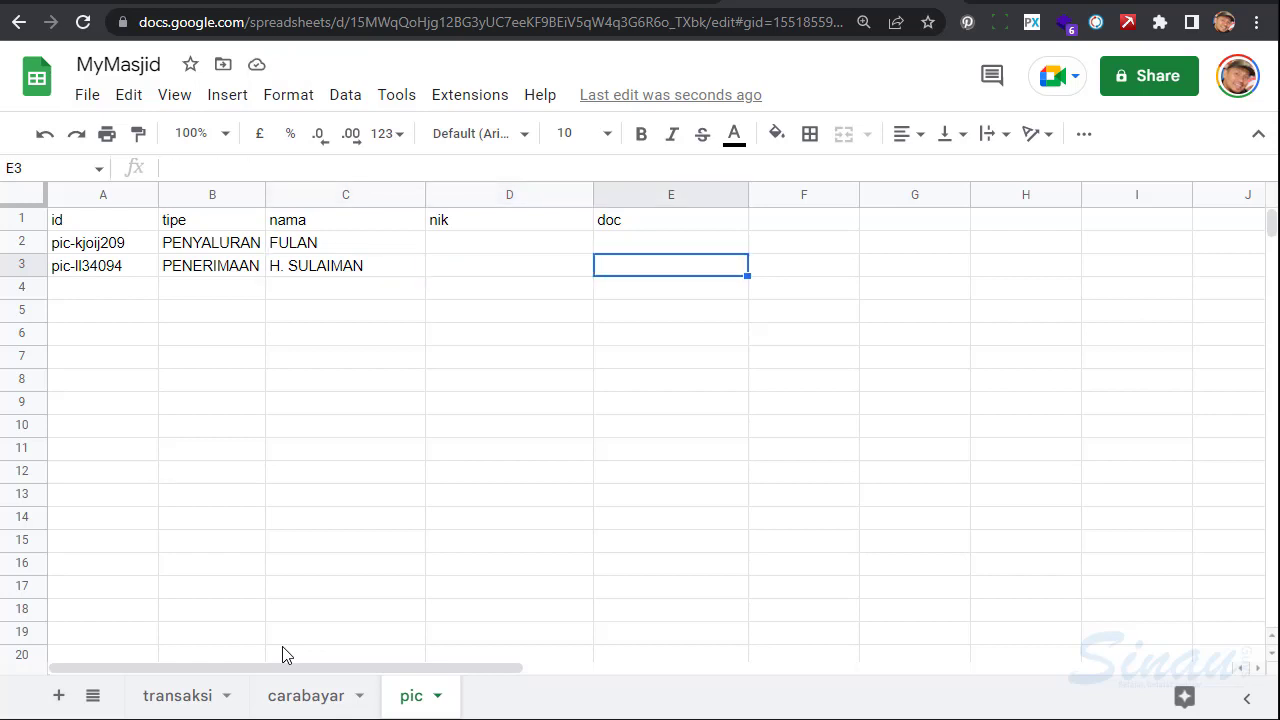
{"action": "key", "text": "Up"}
{"action": "key", "text": "Up"}
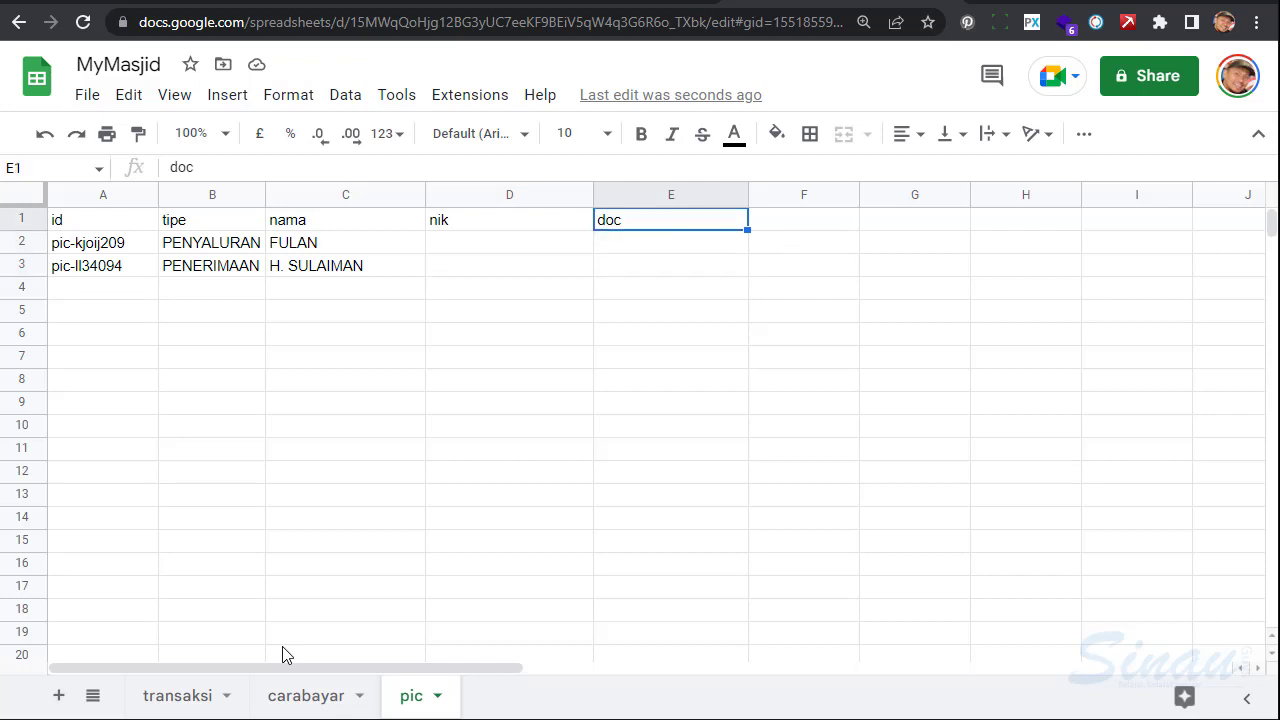
Insert a new column between nama and nik in the pic sheet and head it alamat in D1
{"action": "left_click", "coordinate": [500, 194]}
{"action": "right_click", "coordinate": [500, 194]}
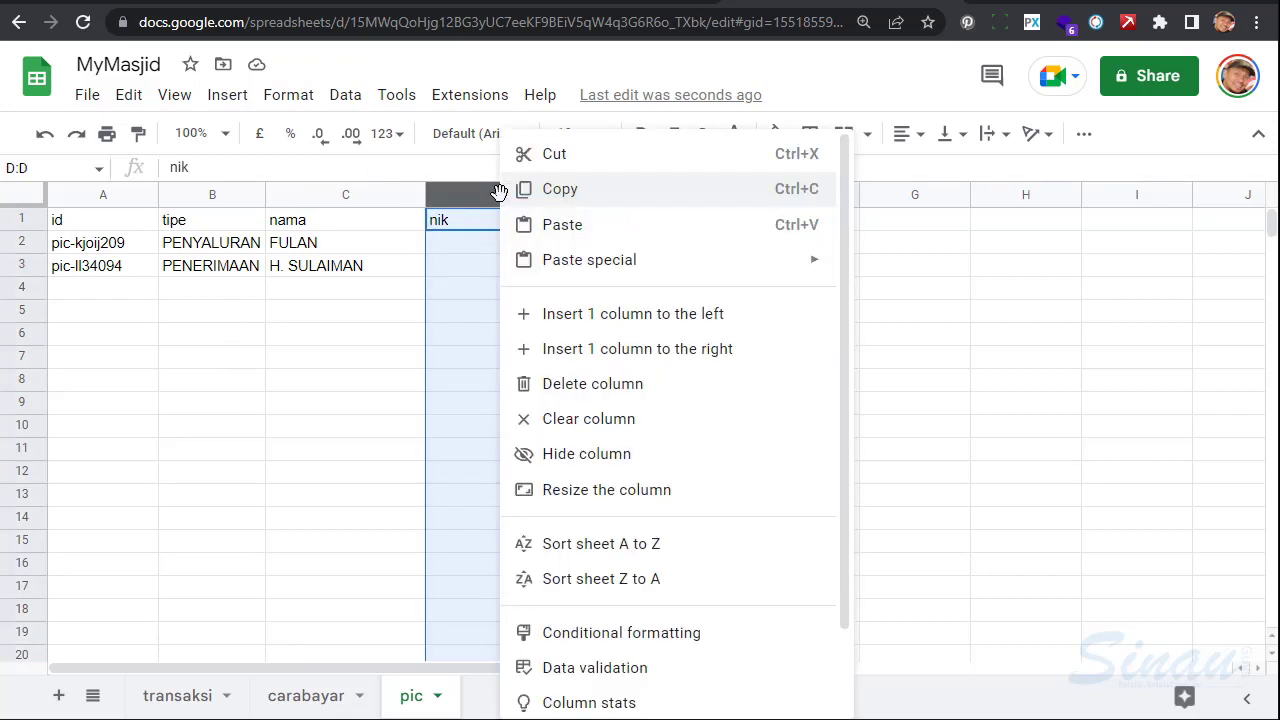
{"action": "left_click", "coordinate": [680, 324]}
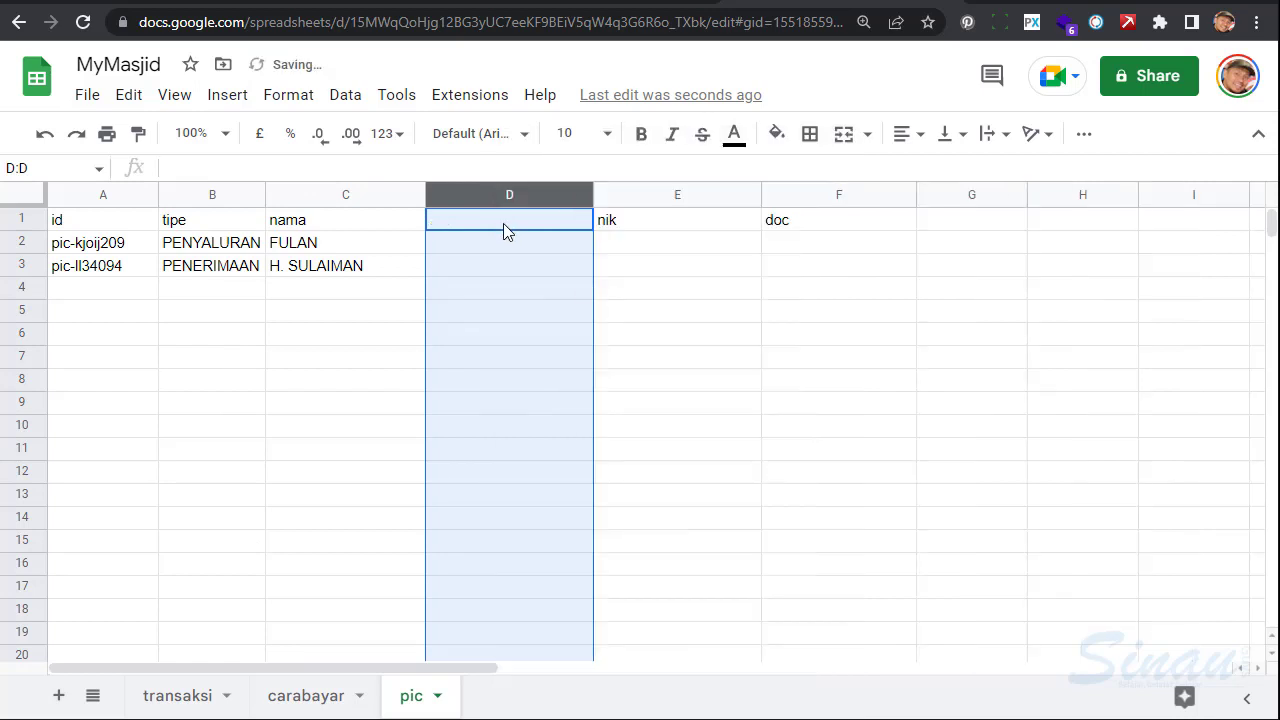
{"action": "left_click", "coordinate": [504, 223]}
{"action": "type", "text": "ALAM"}
{"action": "key", "text": "BackSpace"}
{"action": "key", "text": "BackSpace"}
{"action": "key", "text": "BackSpace"}
{"action": "key", "text": "BackSpace"}
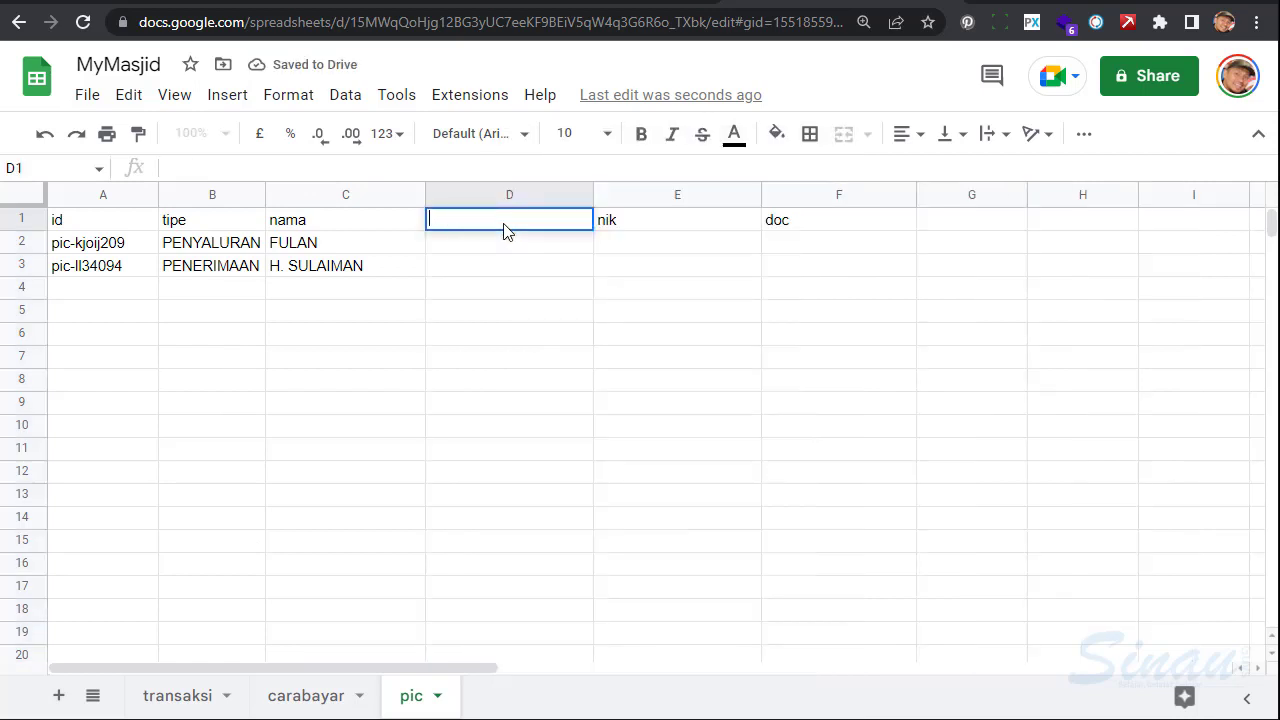
{"action": "type", "text": "alamat"}
{"action": "key", "text": "Return"}
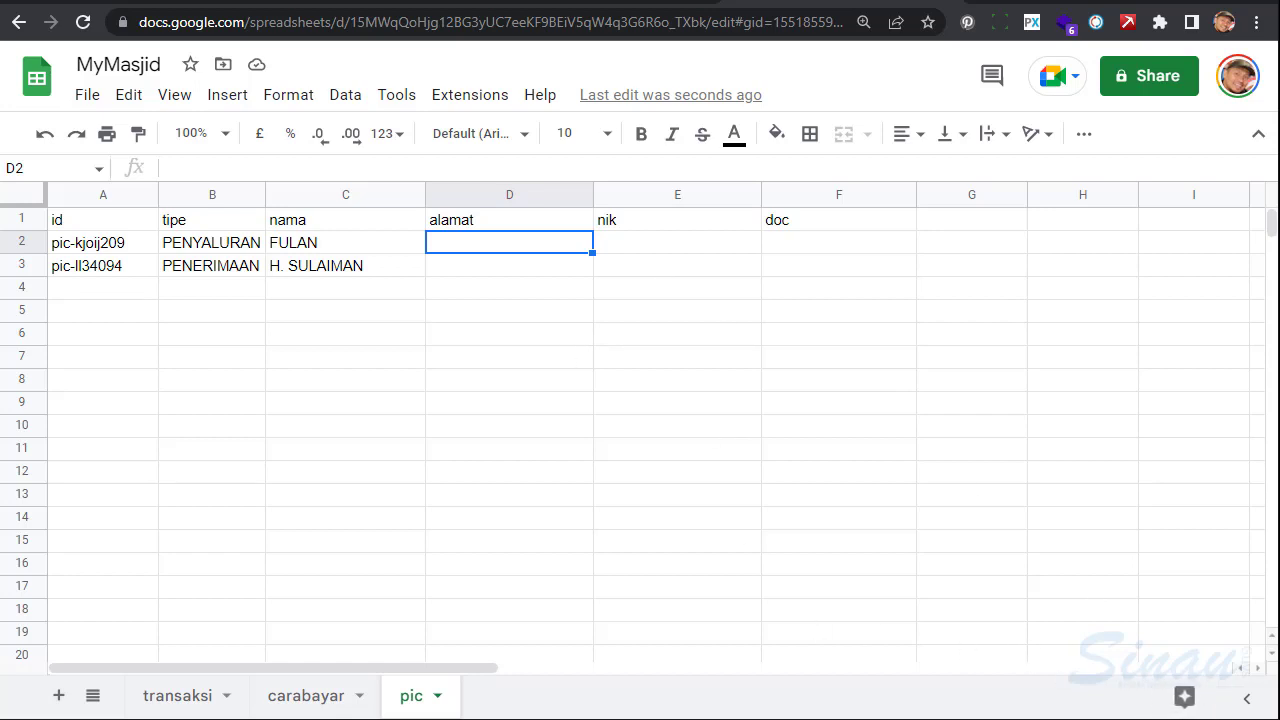
Add a new sheet to the spreadsheet and name it rekap
{"action": "left_click", "coordinate": [455, 517]}
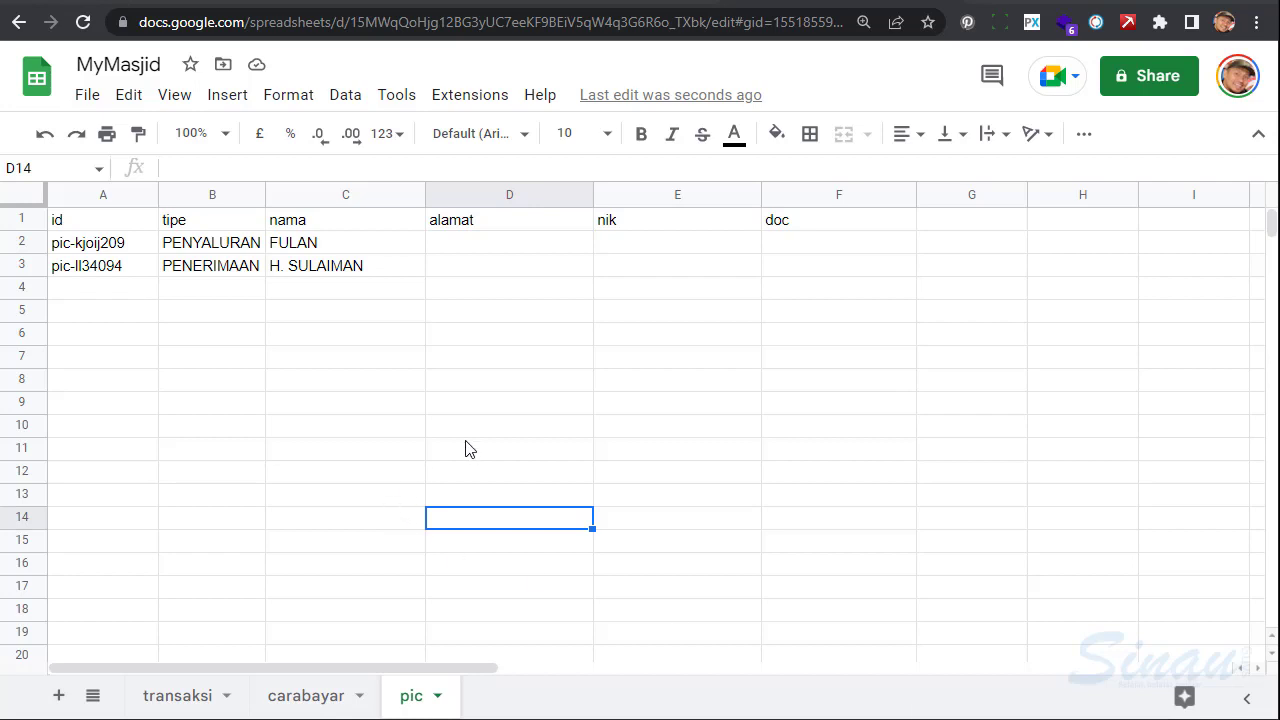
{"action": "left_click", "coordinate": [58, 700]}
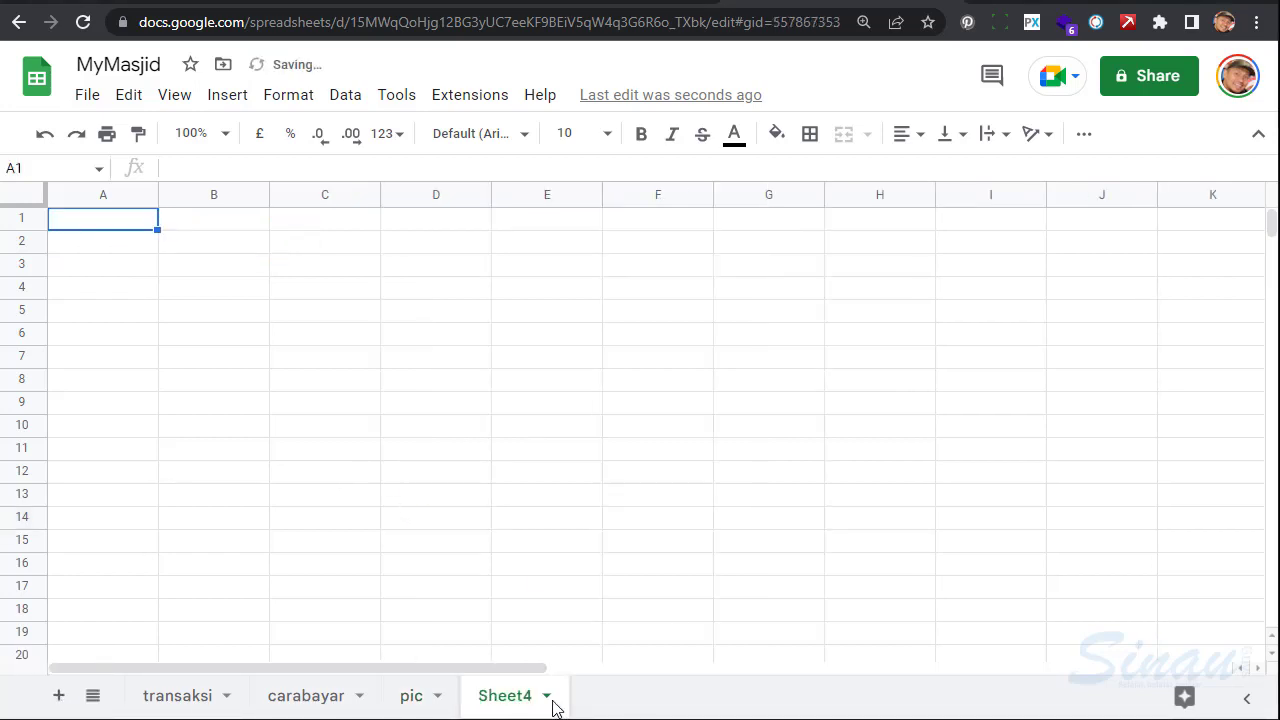
{"action": "double_click", "coordinate": [514, 701]}
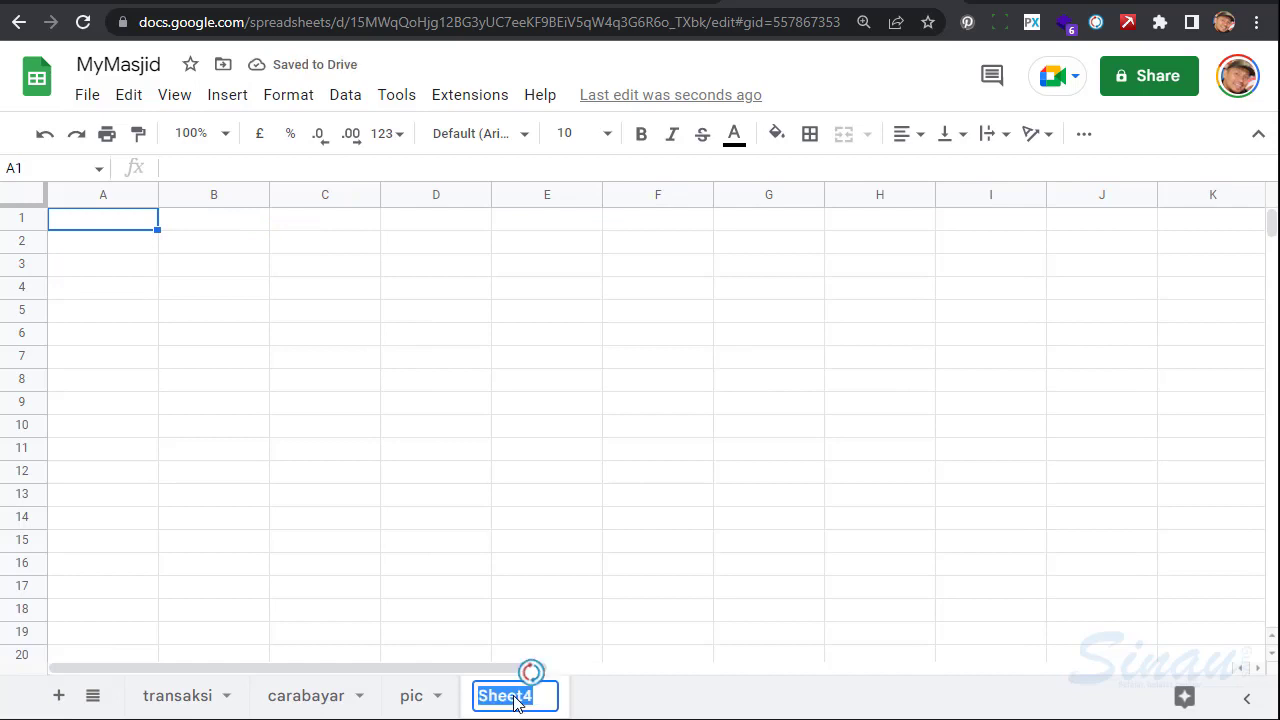
{"action": "type", "text": "rekap"}
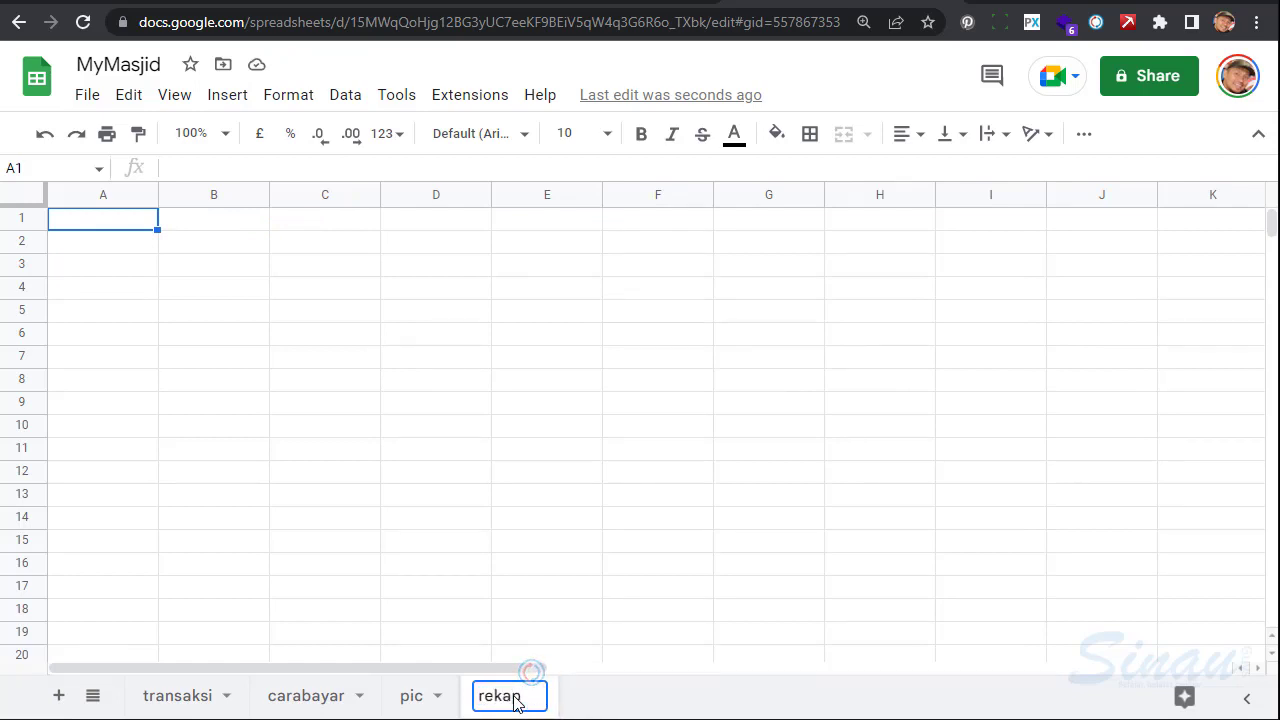
{"action": "key", "text": "Return"}
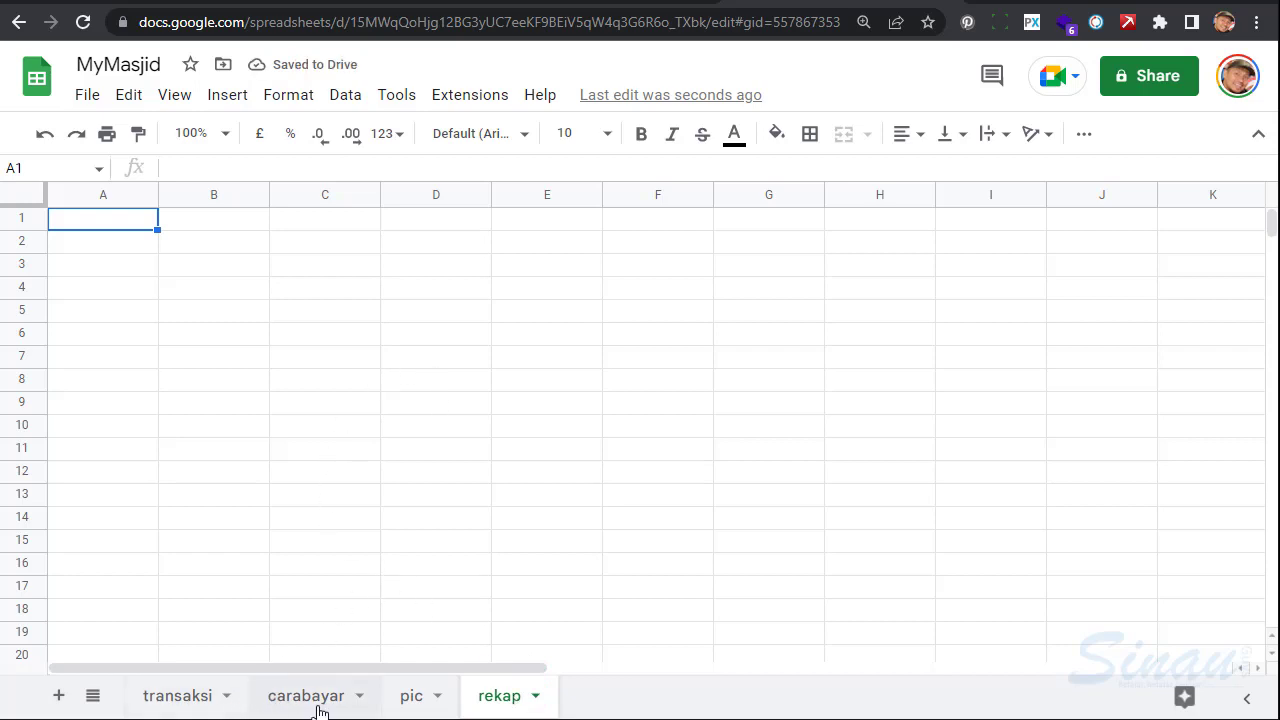
Reorder the sheets so that pic comes first and carabayar second, both ahead of transaksi
{"action": "left_click_drag", "start_coordinate": [309, 703], "coordinate": [127, 700]}
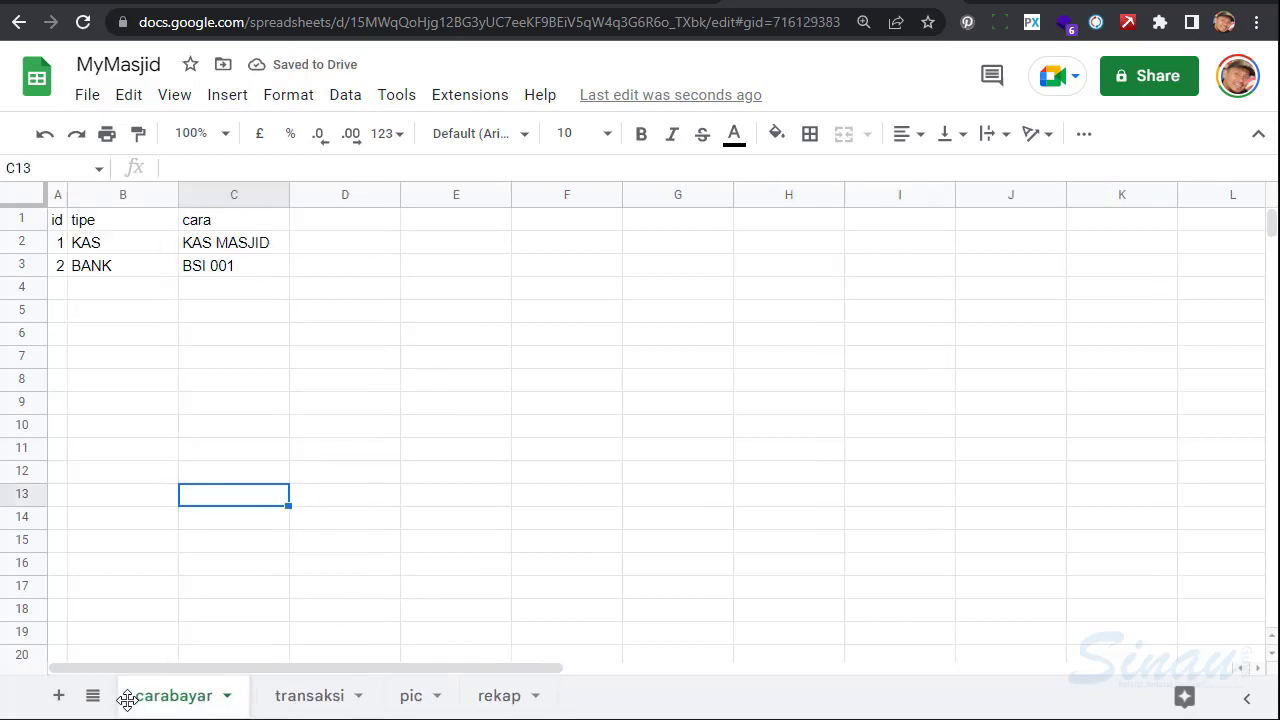
{"action": "left_click_drag", "start_coordinate": [412, 696], "coordinate": [152, 692]}
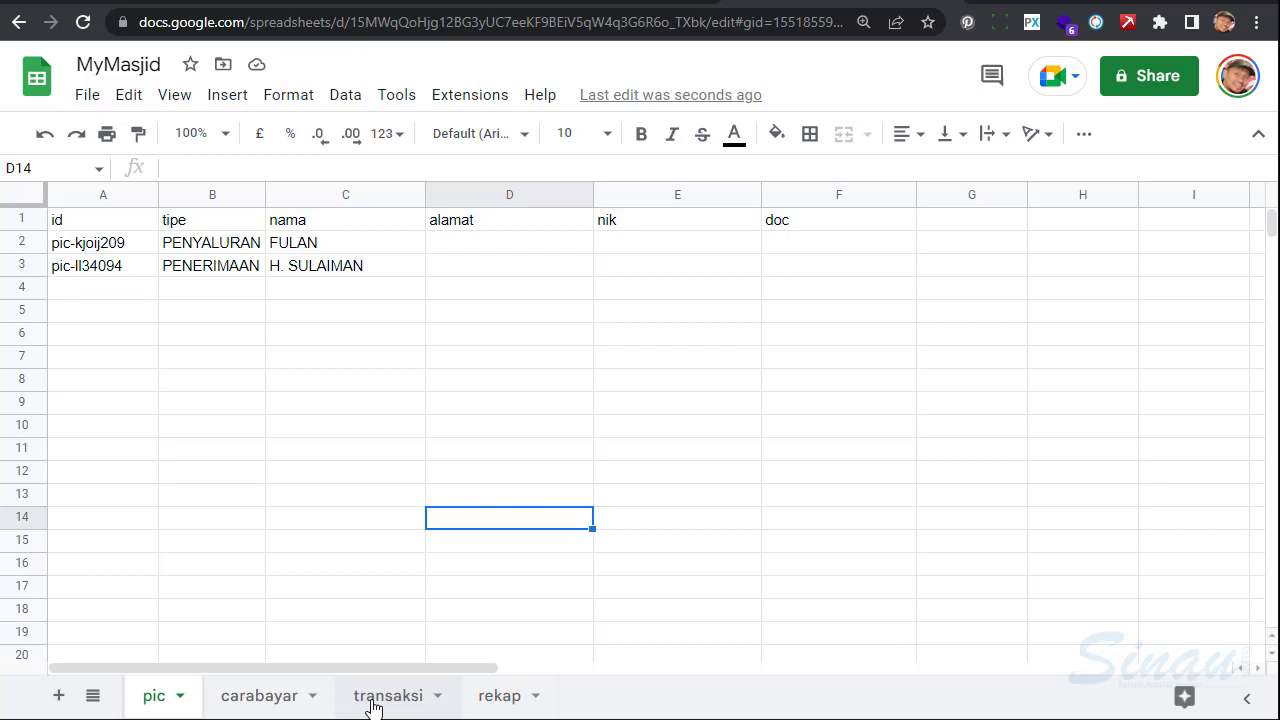
Enter the headers id, idtrans, tgl_trans, tipe_trans and detail_trans in A1 to E1 of the rekap sheet
{"action": "left_click", "coordinate": [500, 697]}
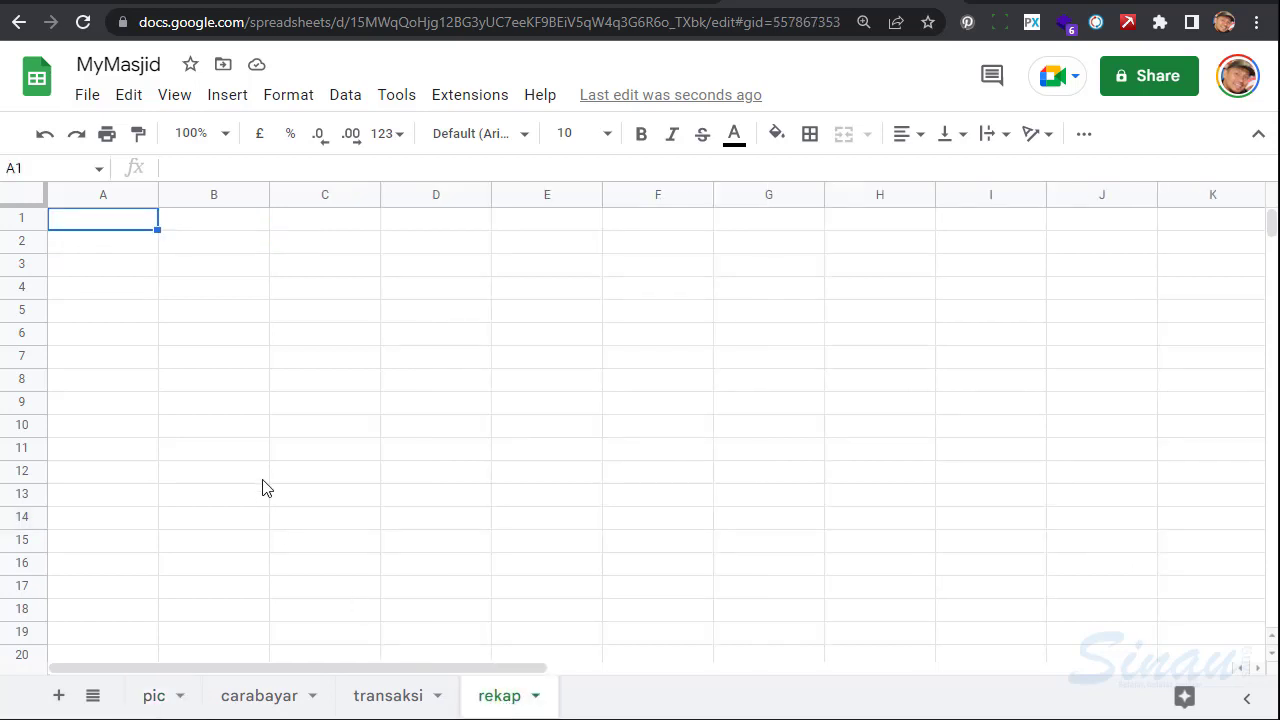
{"action": "type", "text": "id"}
{"action": "key", "text": "Tab"}
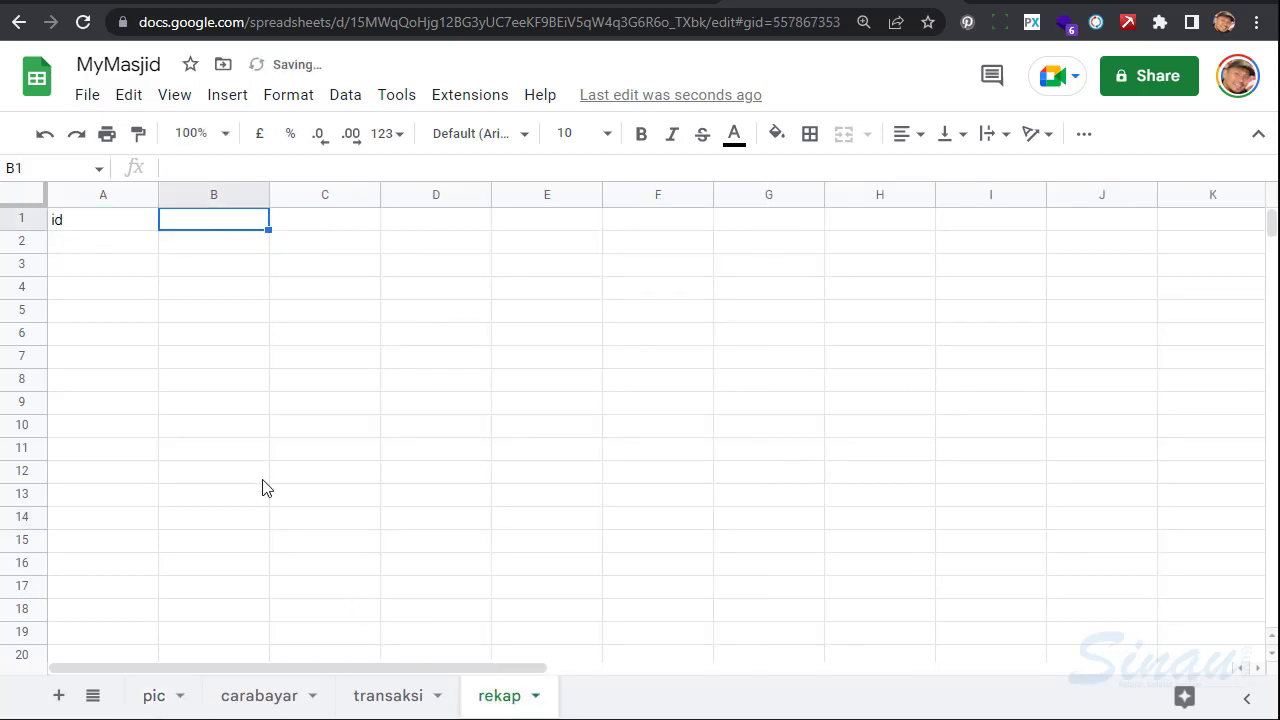
{"action": "type", "text": "idtrans"}
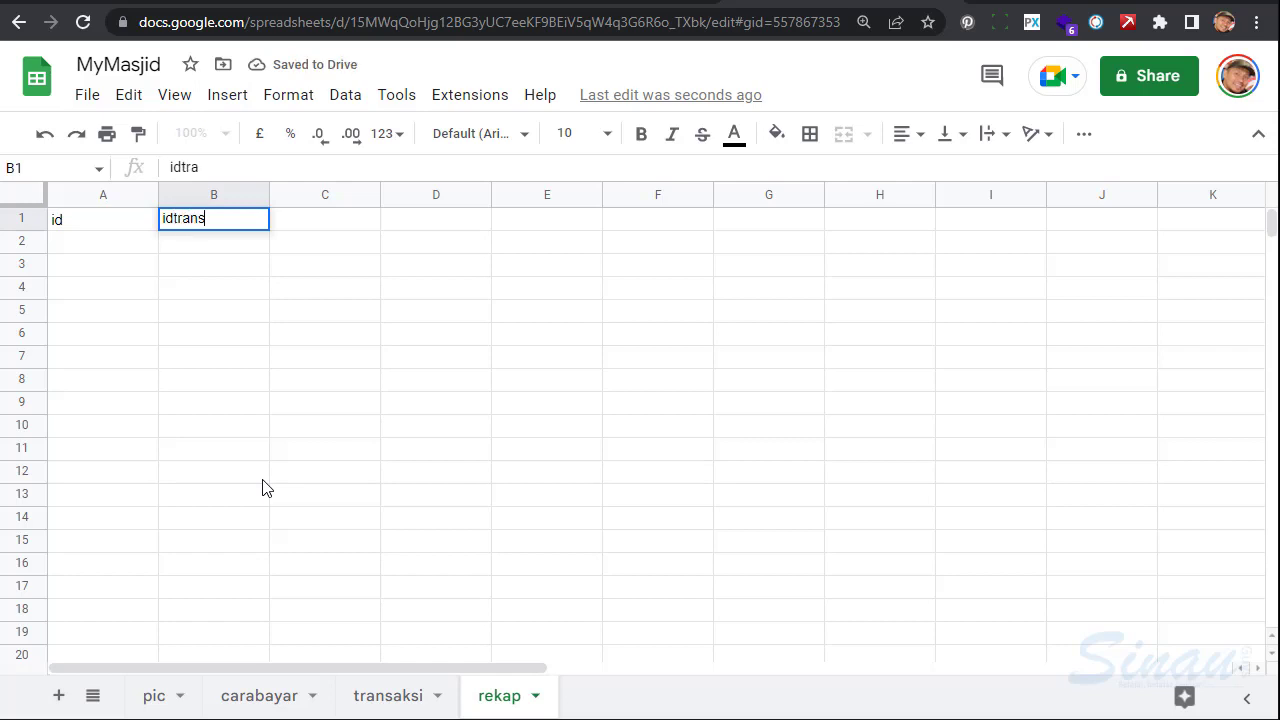
{"action": "type", "text": "t"}
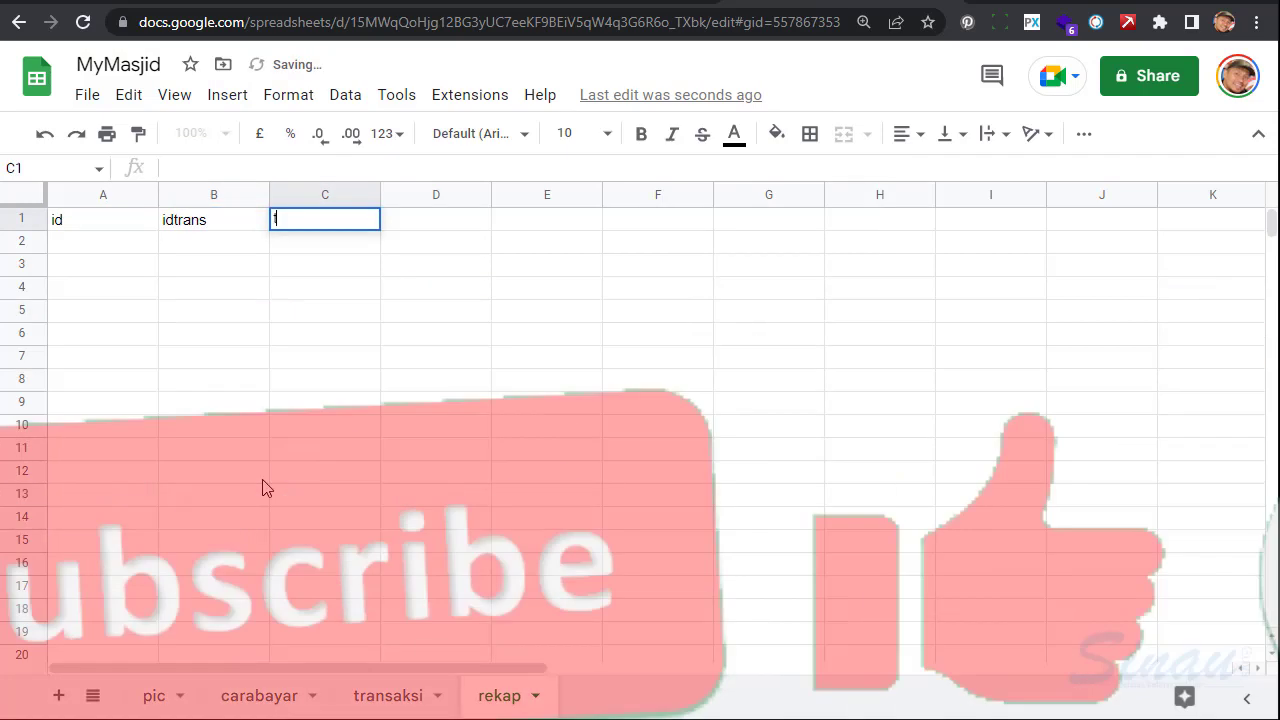
{"action": "type", "text": "gl_trans"}
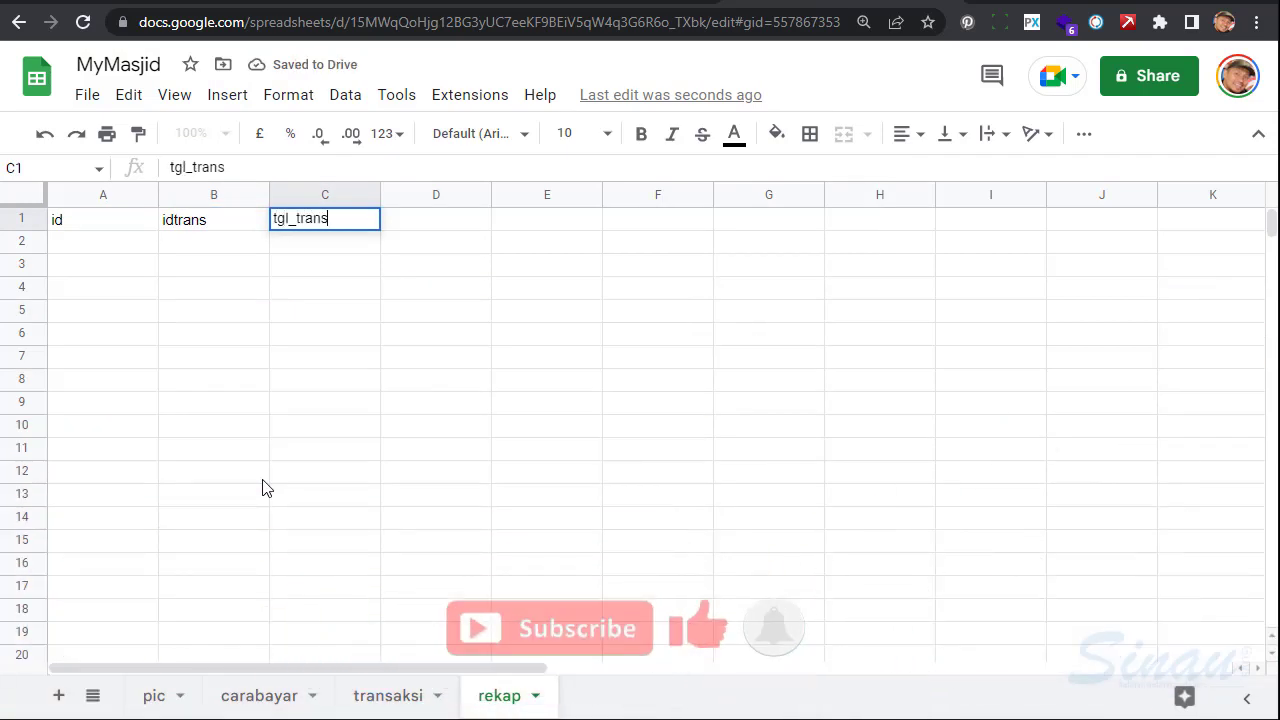
{"action": "key", "text": "Tab"}
{"action": "type", "text": "tipe_trans"}
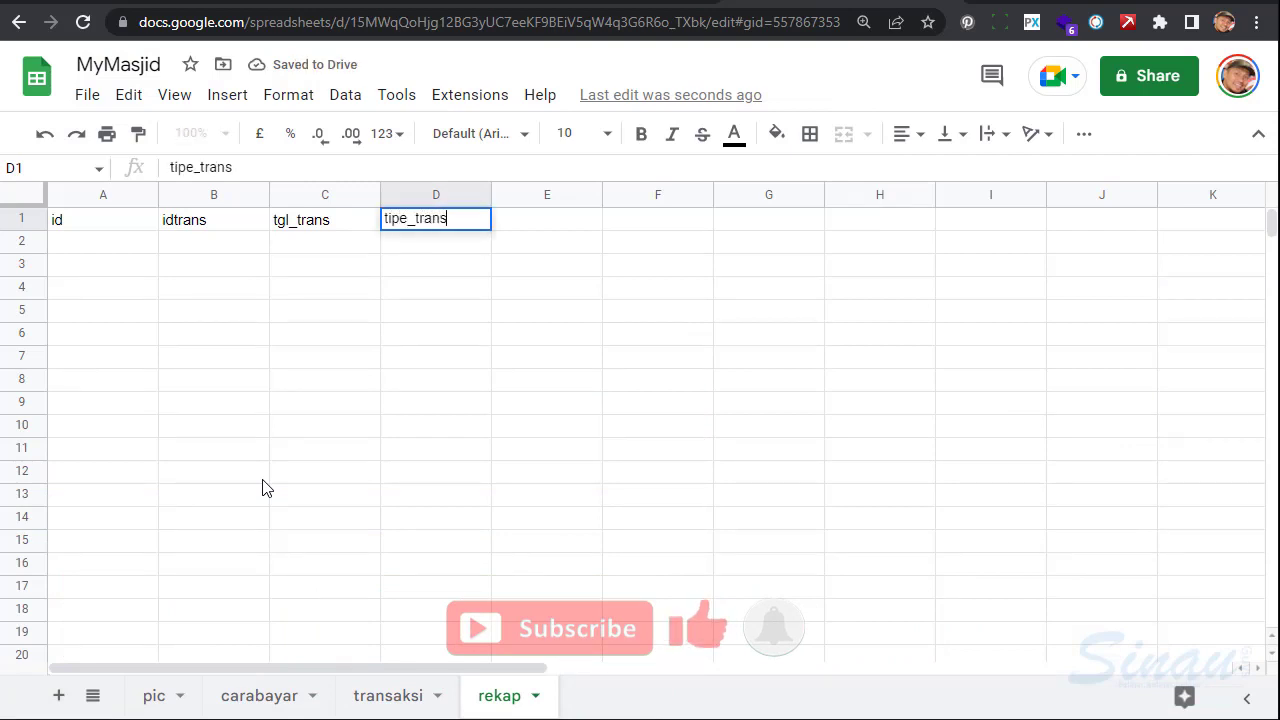
{"action": "key", "text": "Tab"}
{"action": "type", "text": "deta"}
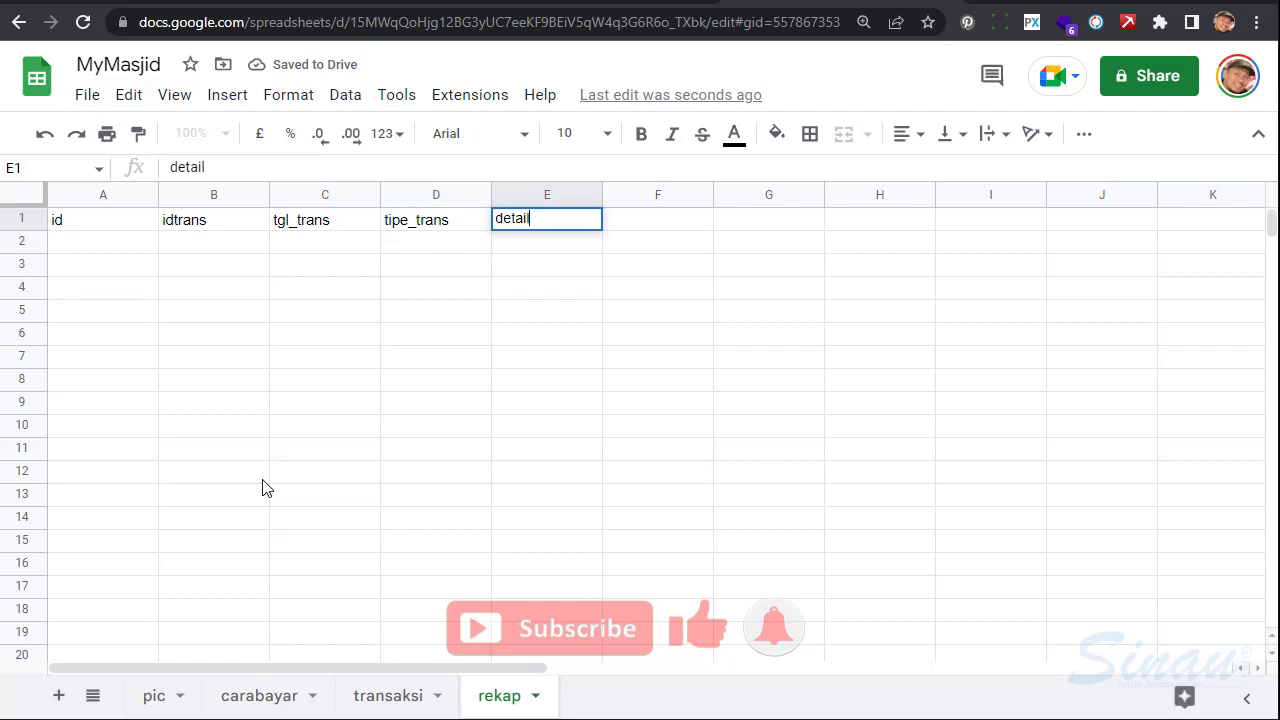
{"action": "type", "text": "il_trans"}
{"action": "key", "text": "Tab"}
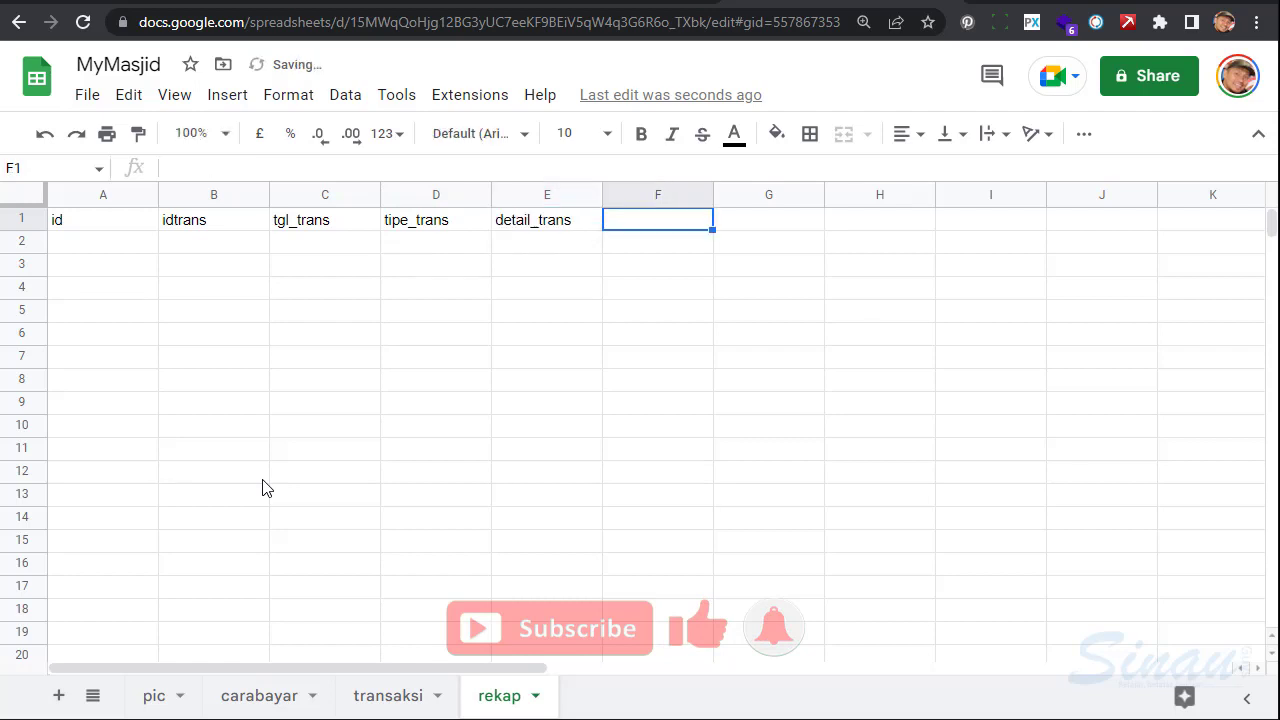
Add the headers pic and cara_bayar in F1 and G1 of the rekap sheet
{"action": "type", "text": "pic"}
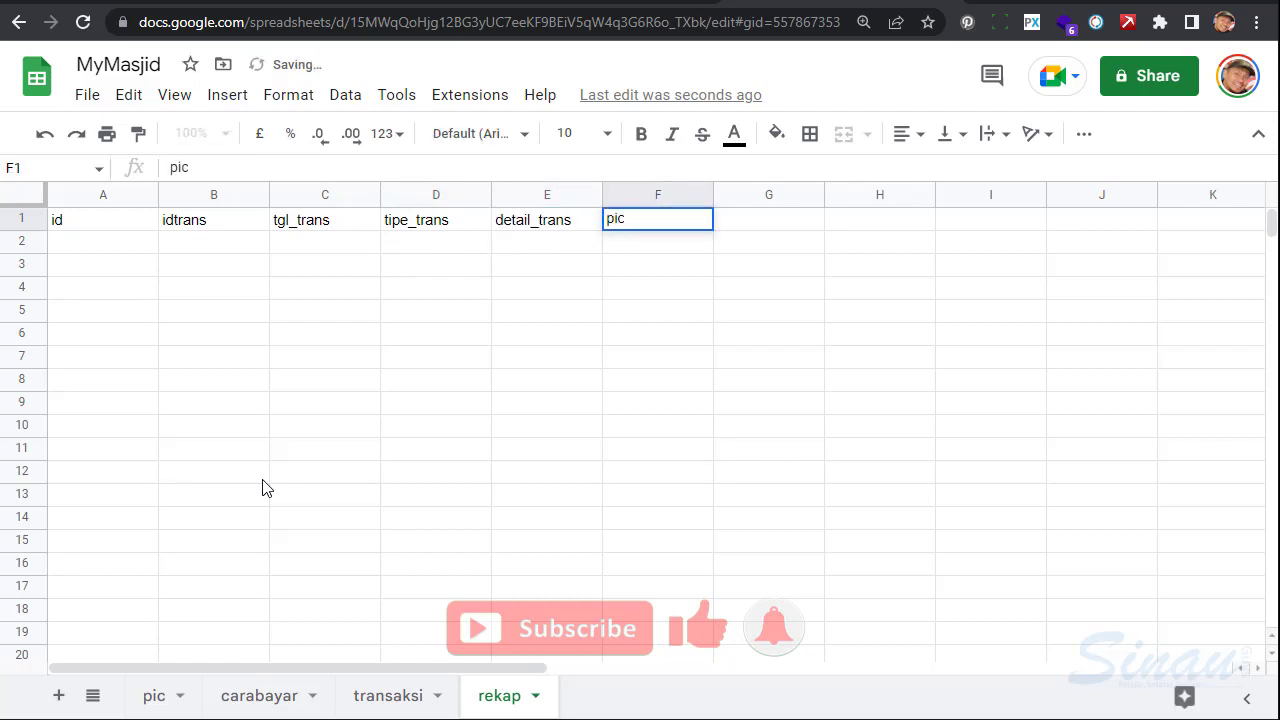
{"action": "key", "text": "Tab"}
{"action": "type", "text": "cara_bayar"}
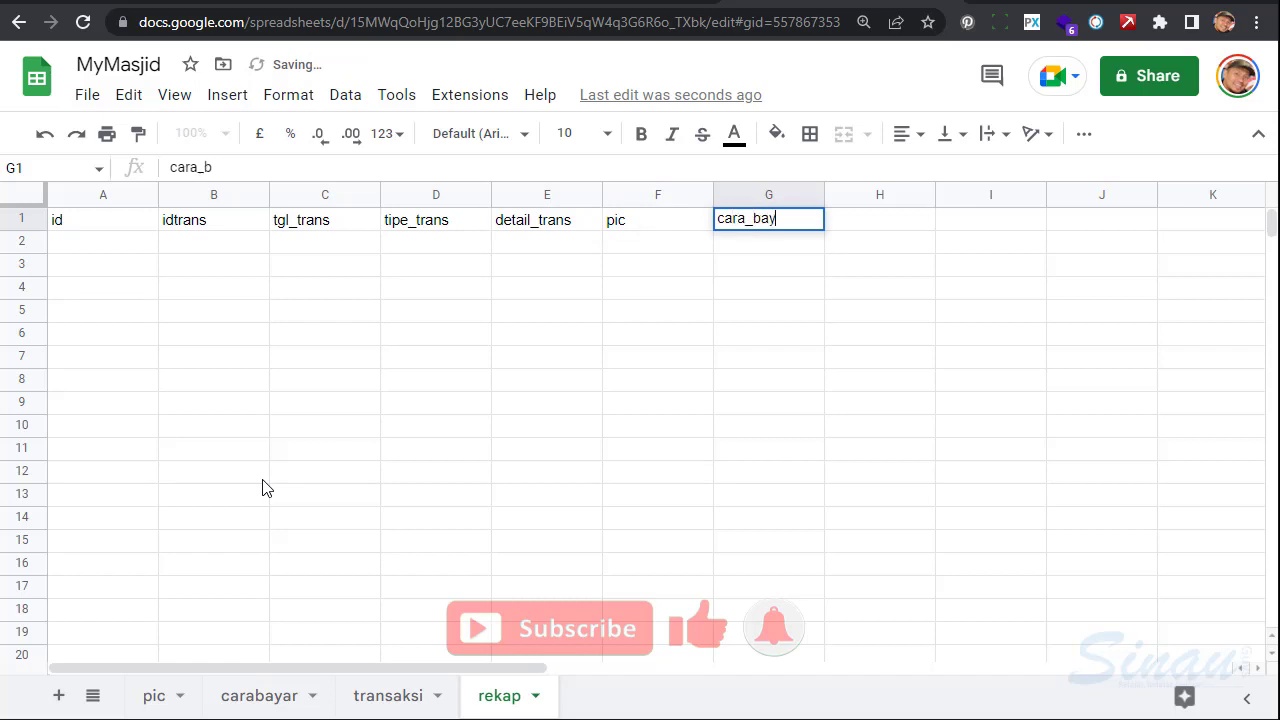
{"action": "key", "text": "Tab"}
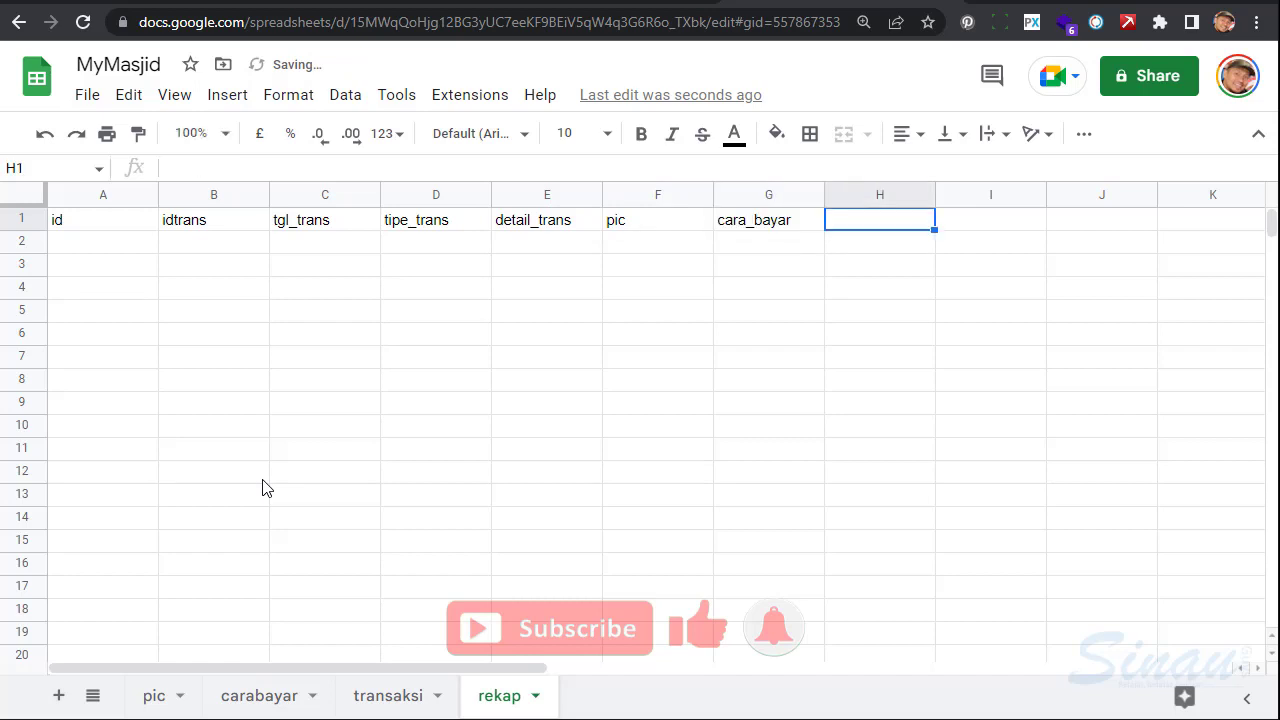
{"action": "key", "text": "Left"}
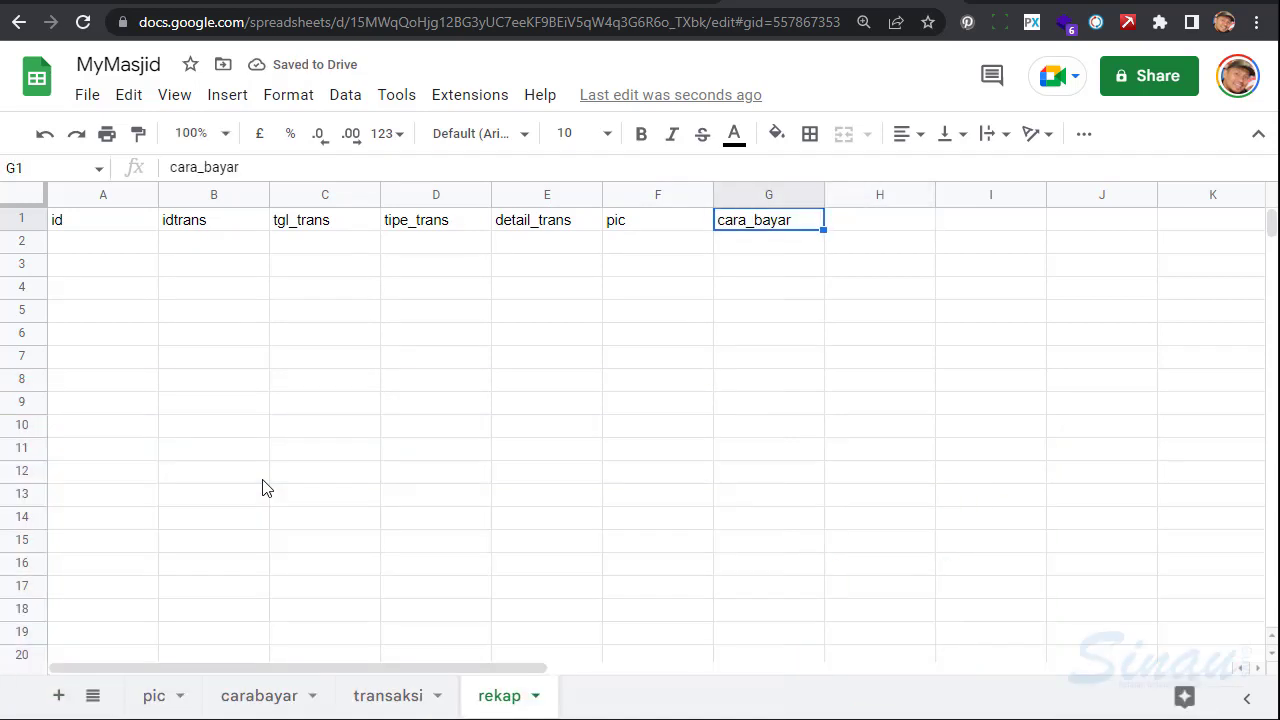
Switch from the rekap sheet to the carabayar sheet
{"action": "key", "text": "Down"}
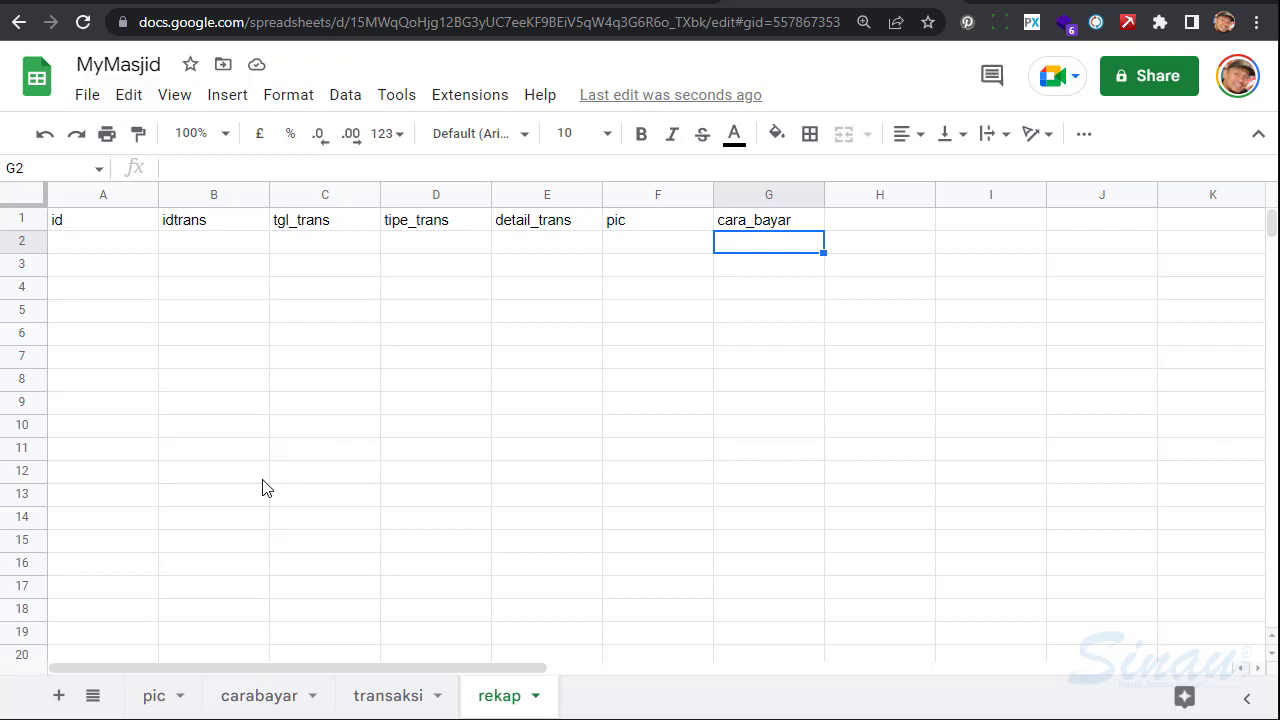
{"action": "type", "text": "k"}
{"action": "key", "text": "Escape"}
{"action": "left_click", "coordinate": [266, 698]}
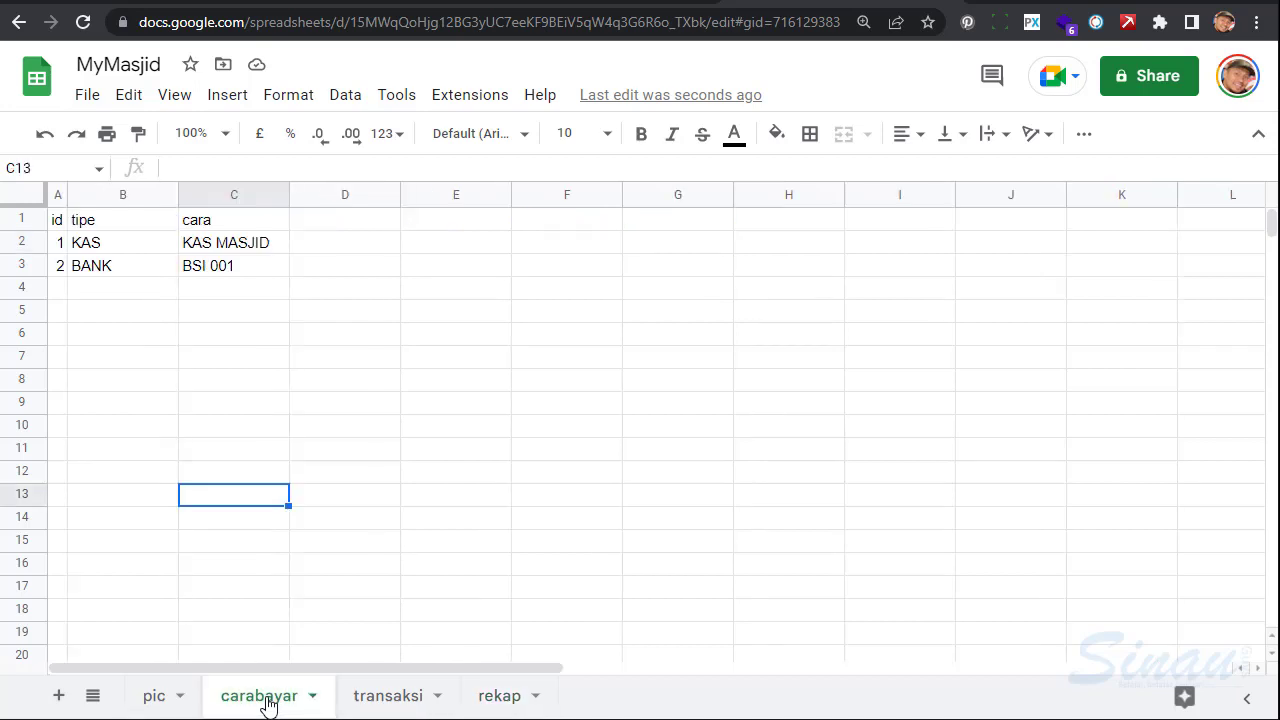
Enter the sample value KAS-KAS MASJID under cara_bayar in G2 of the rekap sheet and clear it again
{"action": "left_click", "coordinate": [507, 695]}
{"action": "type", "text": "ka"}
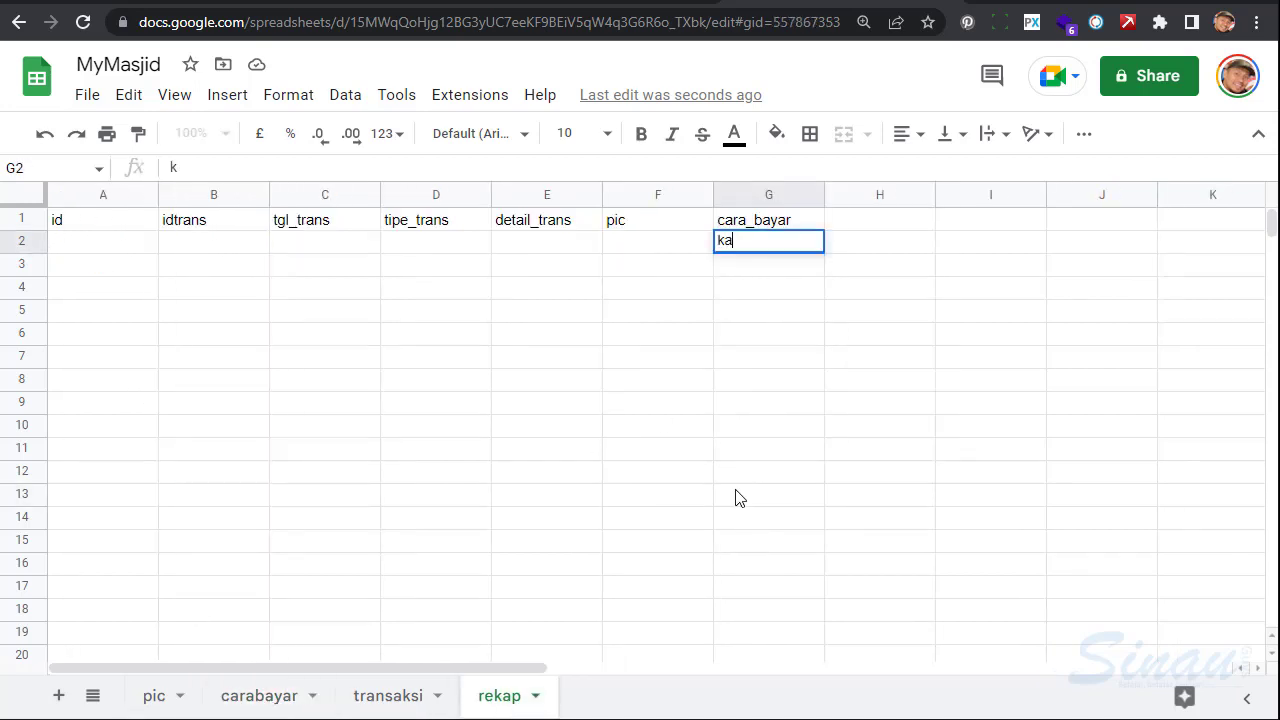
{"action": "type", "text": "s"}
{"action": "key", "text": "BackSpace"}
{"action": "key", "text": "BackSpace"}
{"action": "key", "text": "BackSpace"}
{"action": "type", "text": "KAS-"}
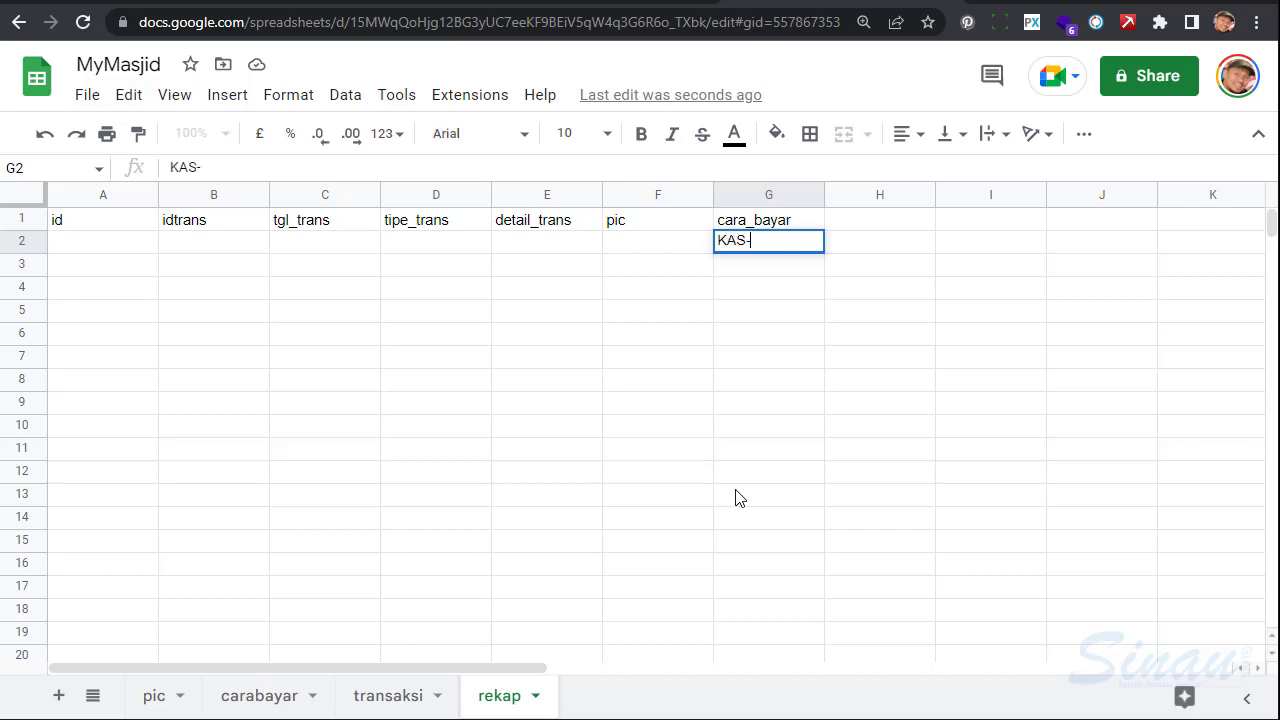
{"action": "type", "text": "KAS  MASJID"}
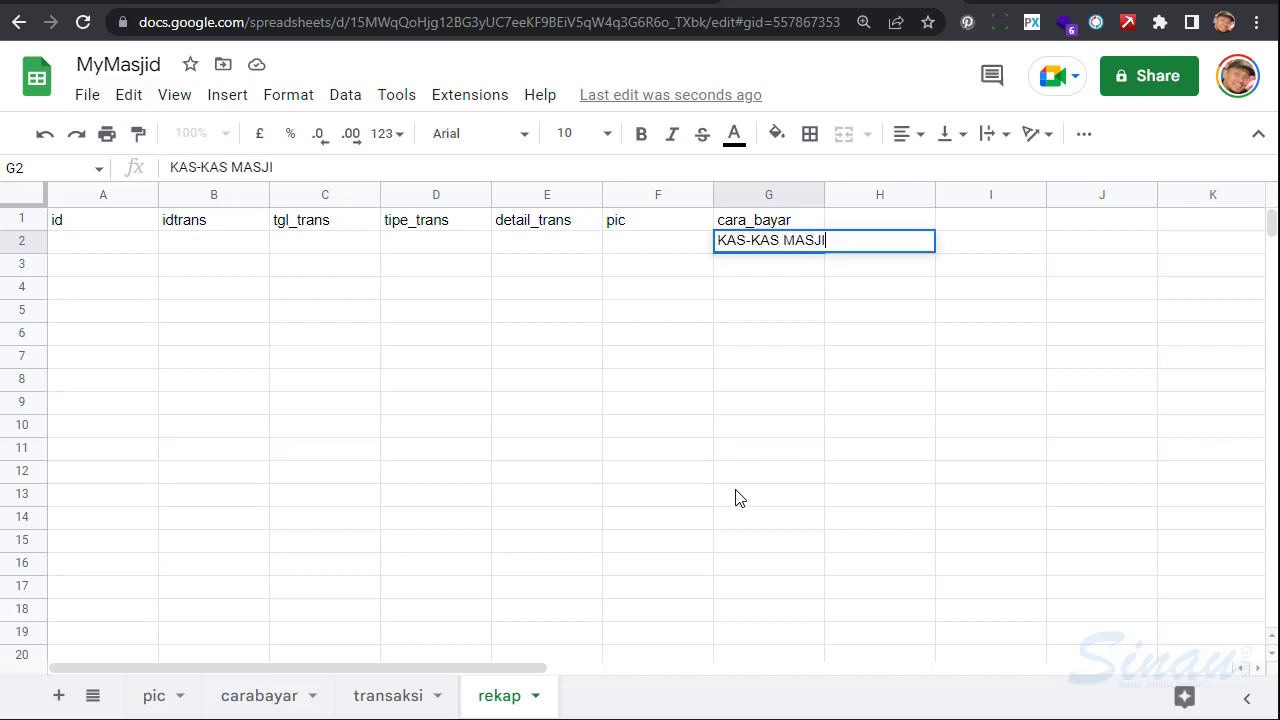
{"action": "key", "text": "Return"}
{"action": "key", "text": "Up"}
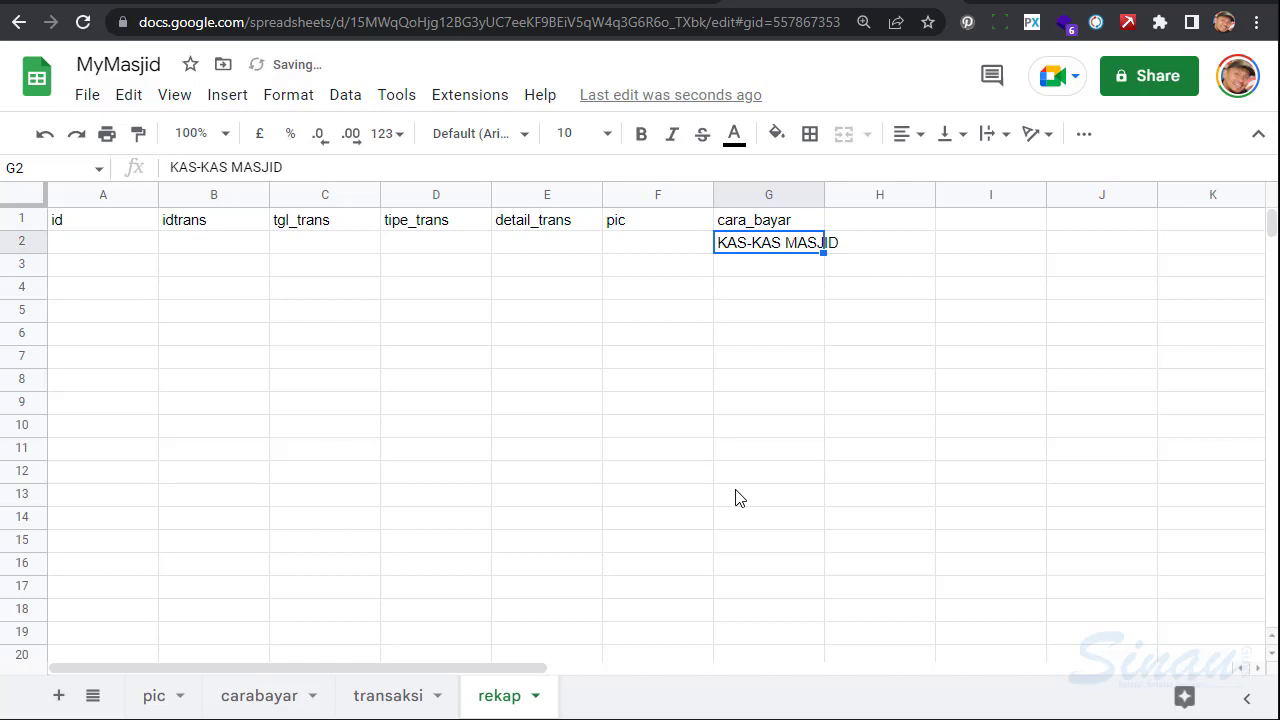
{"action": "key", "text": "Delete"}
Add the headers notes and mutasi in H1 and I1 of the rekap sheet
{"action": "key", "text": "Up"}
{"action": "key", "text": "Right"}
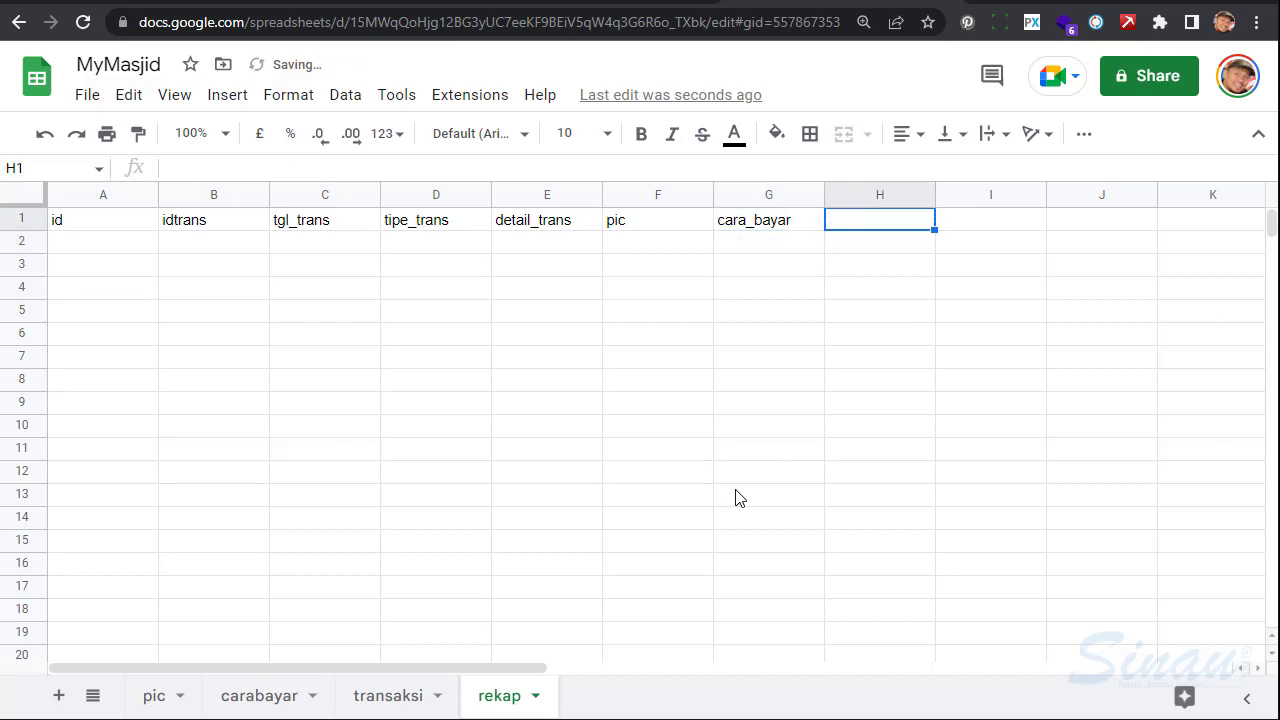
{"action": "type", "text": "NOTE"}
{"action": "key", "text": "BackSpace"}
{"action": "key", "text": "BackSpace"}
{"action": "key", "text": "BackSpace"}
{"action": "key", "text": "BackSpace"}
{"action": "type", "text": "notes"}
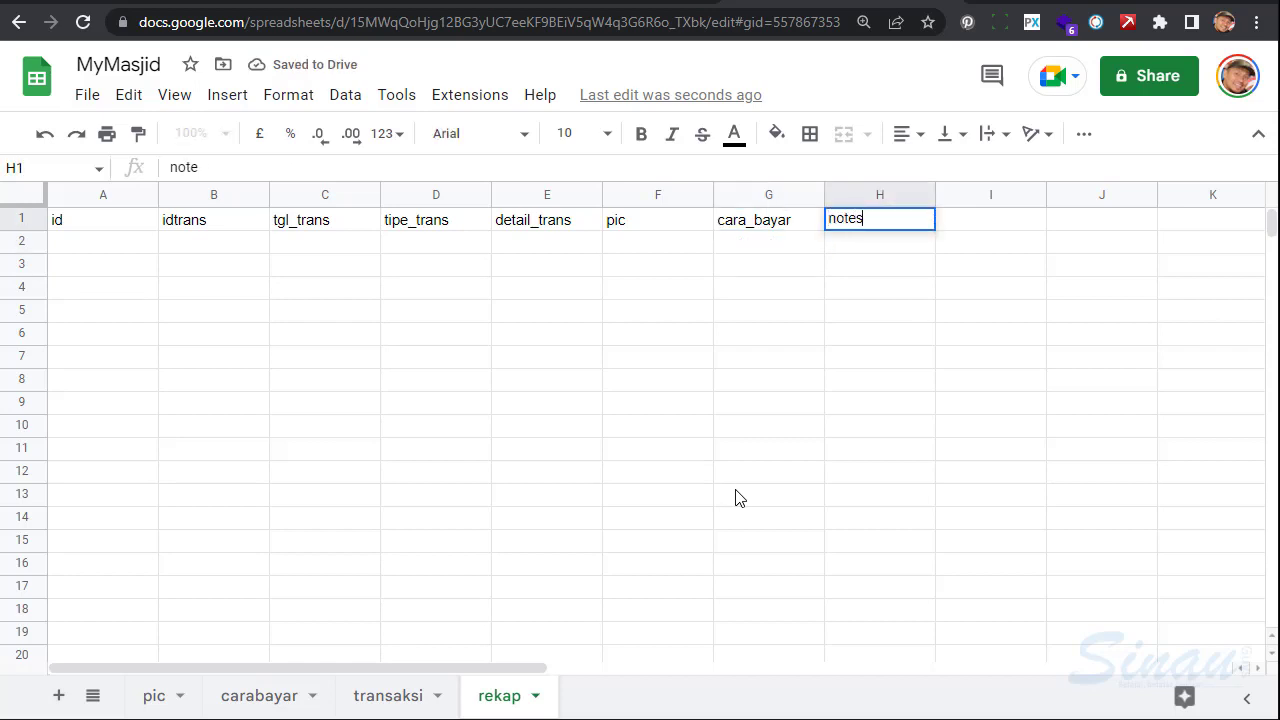
{"action": "key", "text": "Tab"}
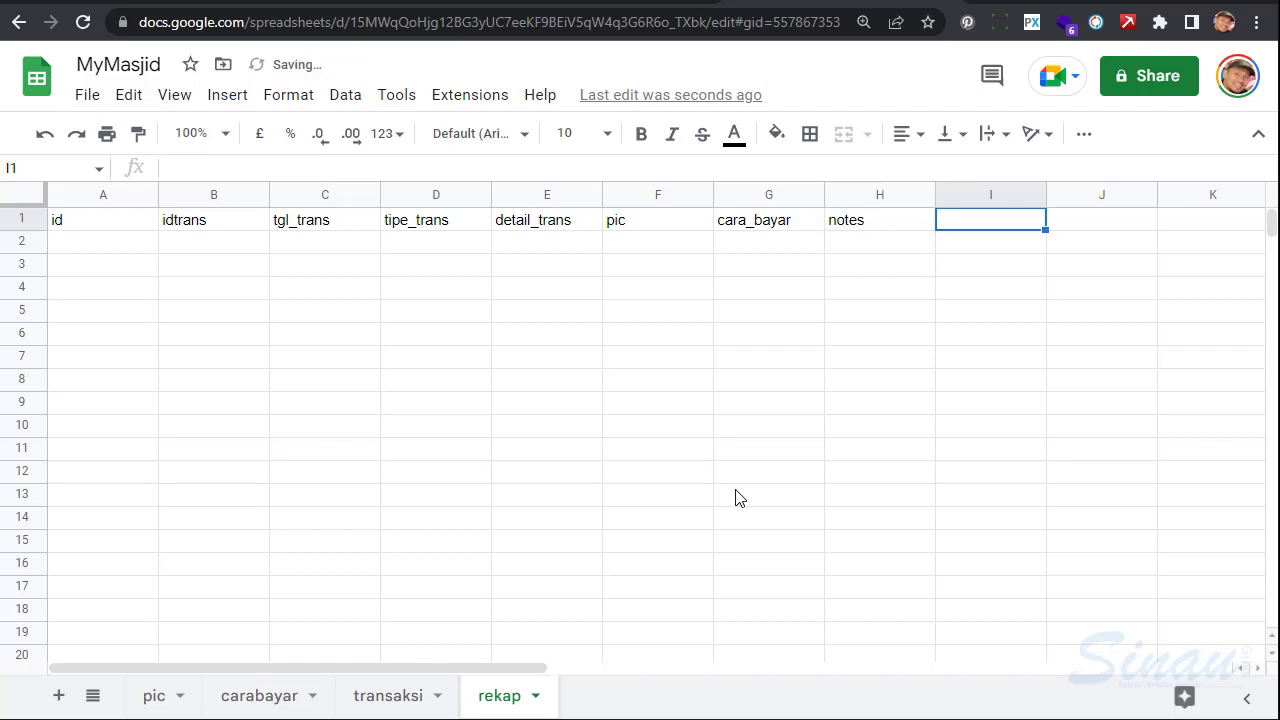
{"action": "type", "text": "mutasi"}
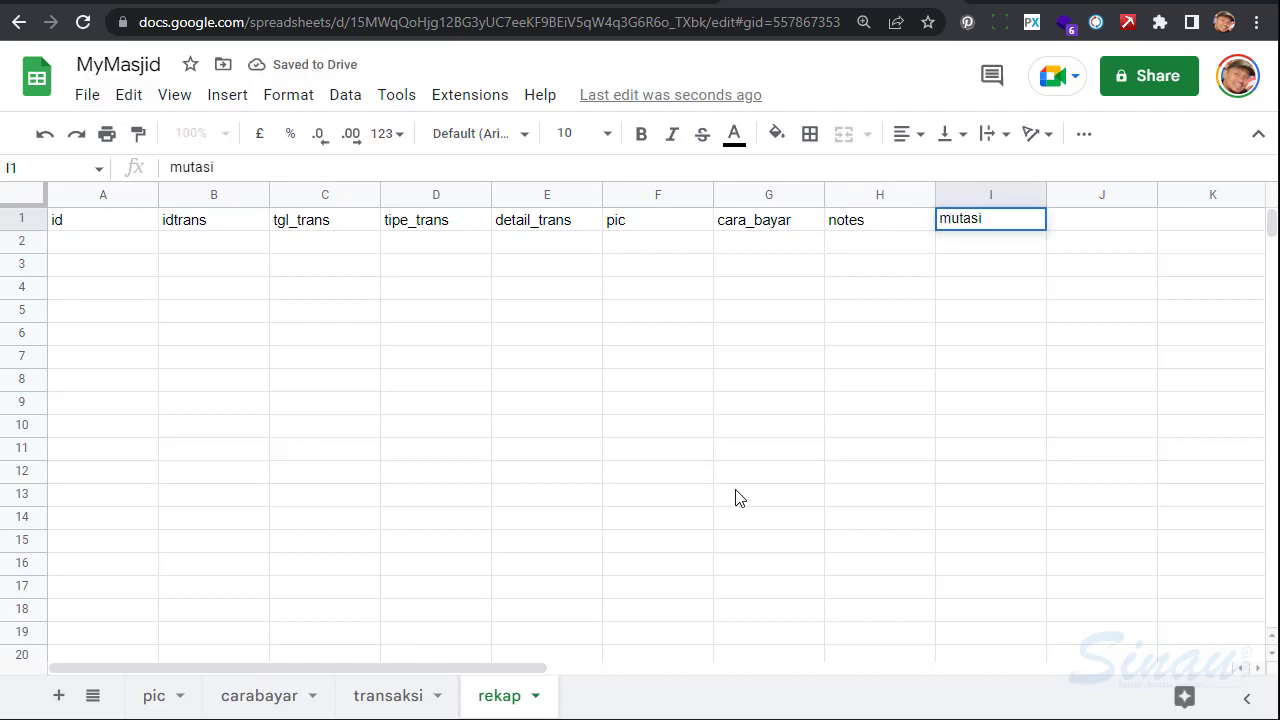
{"action": "key", "text": "Tab"}
{"action": "type", "text": "n"}
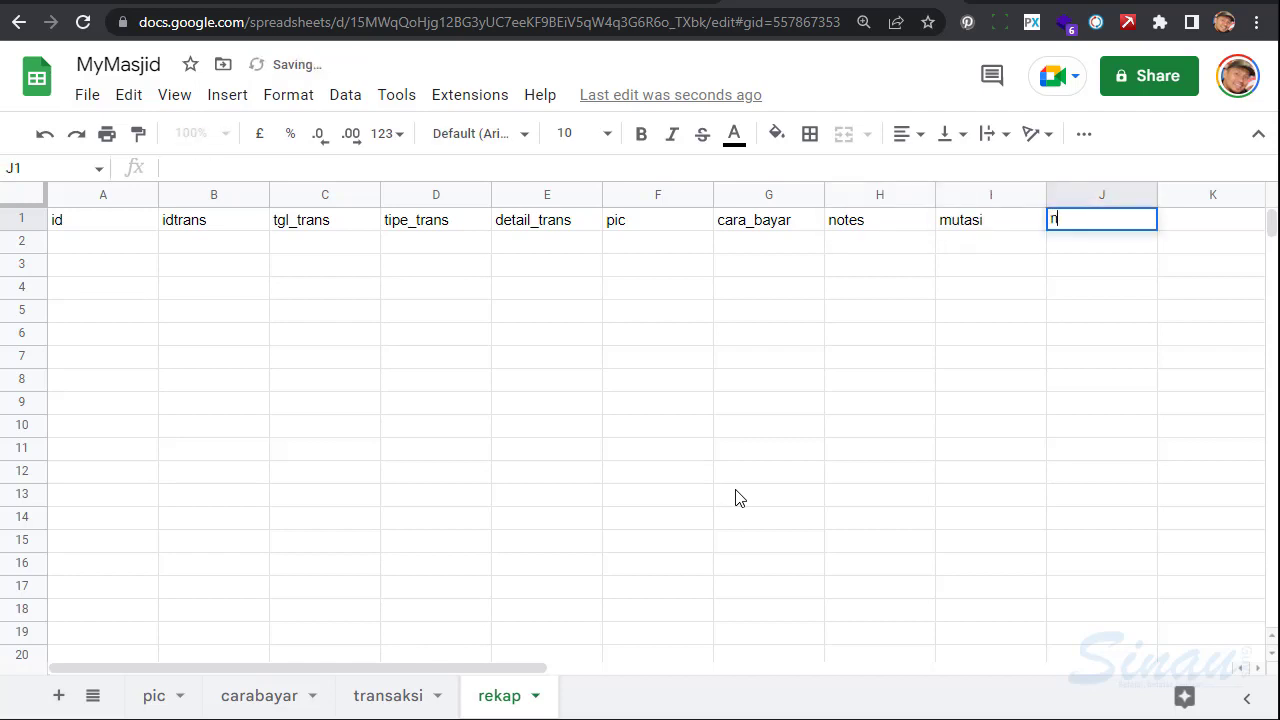
{"action": "key", "text": "Escape"}
{"action": "key", "text": "Left"}
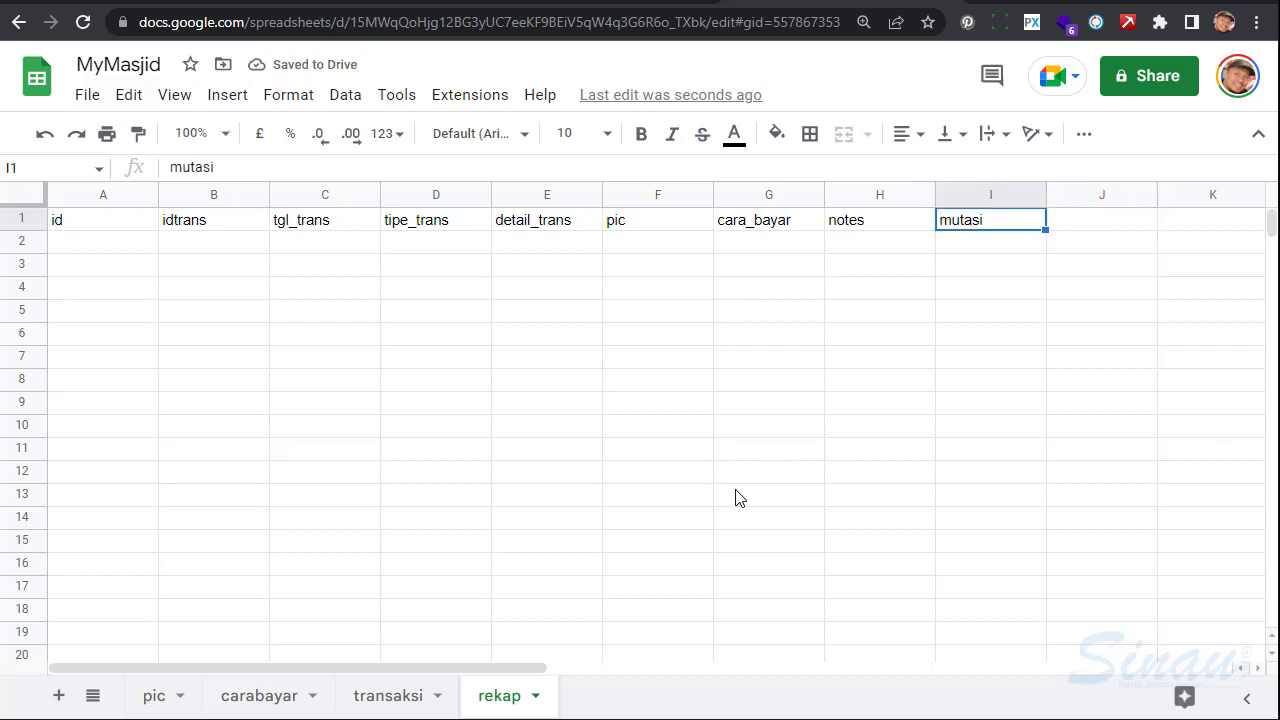
Check the nilai column of the transaksi sheet and add the header nilai in J1 of the rekap sheet
{"action": "left_click", "coordinate": [386, 700]}
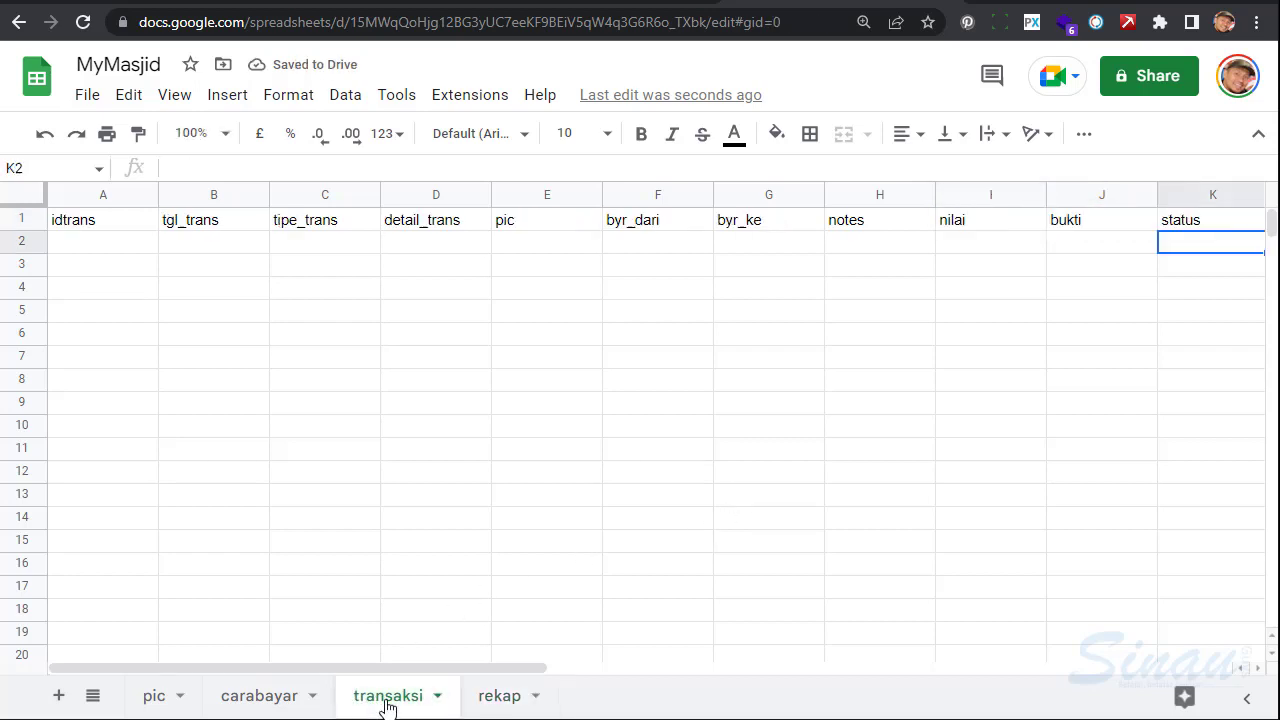
{"action": "left_click", "coordinate": [969, 193]}
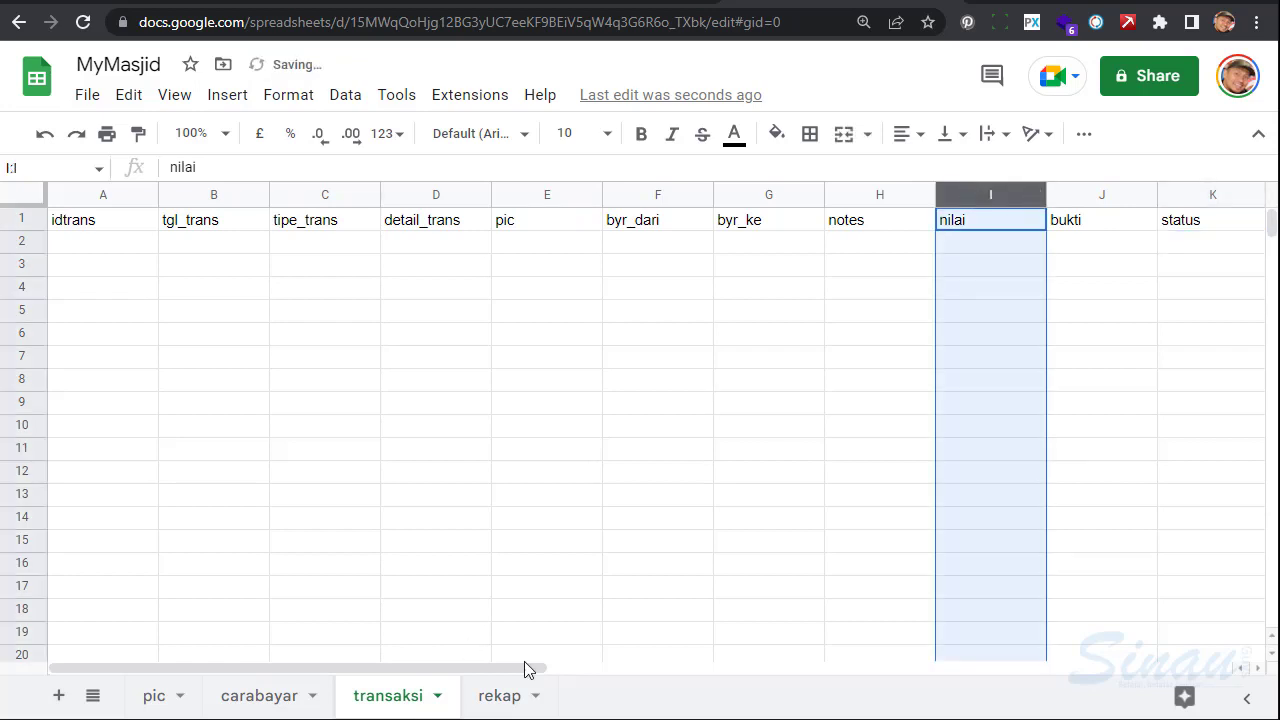
{"action": "left_click", "coordinate": [491, 700]}
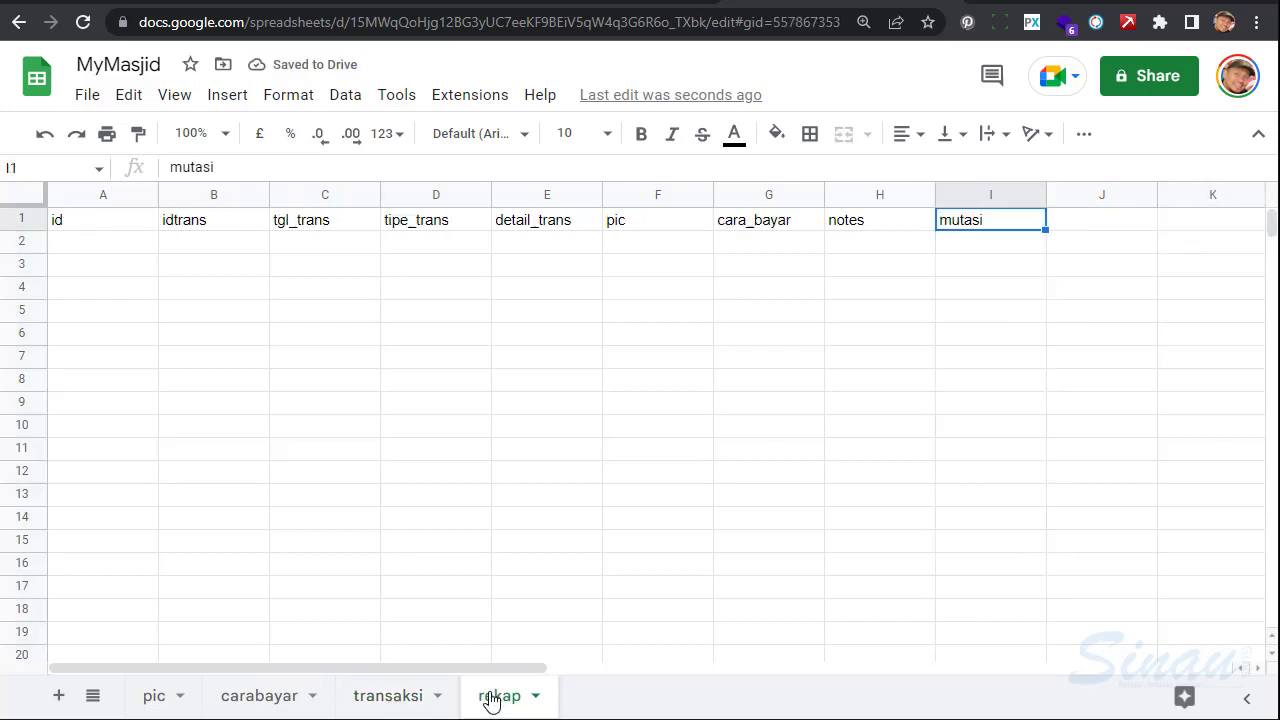
{"action": "left_click", "coordinate": [1077, 229]}
{"action": "type", "text": "n"}
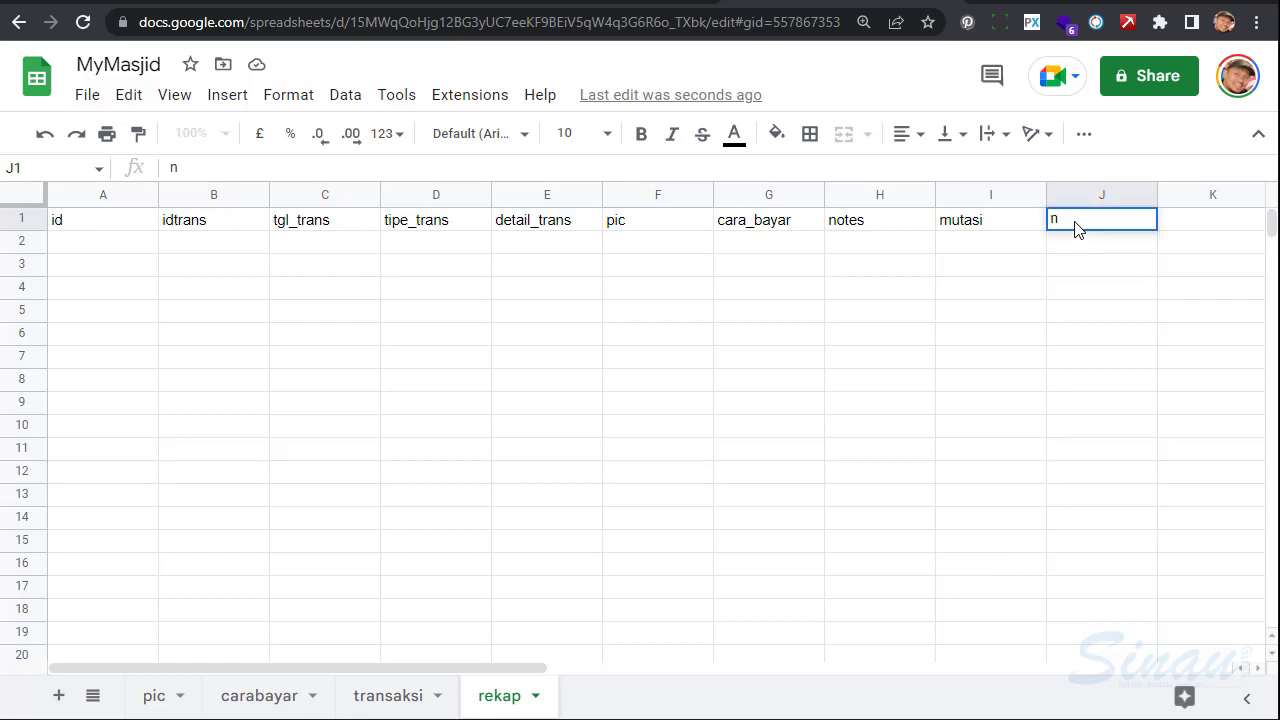
{"action": "key", "text": "Escape"}
{"action": "type", "text": "nilai"}
{"action": "key", "text": "Return"}
{"action": "key", "text": "Up"}
{"action": "key", "text": "Left"}
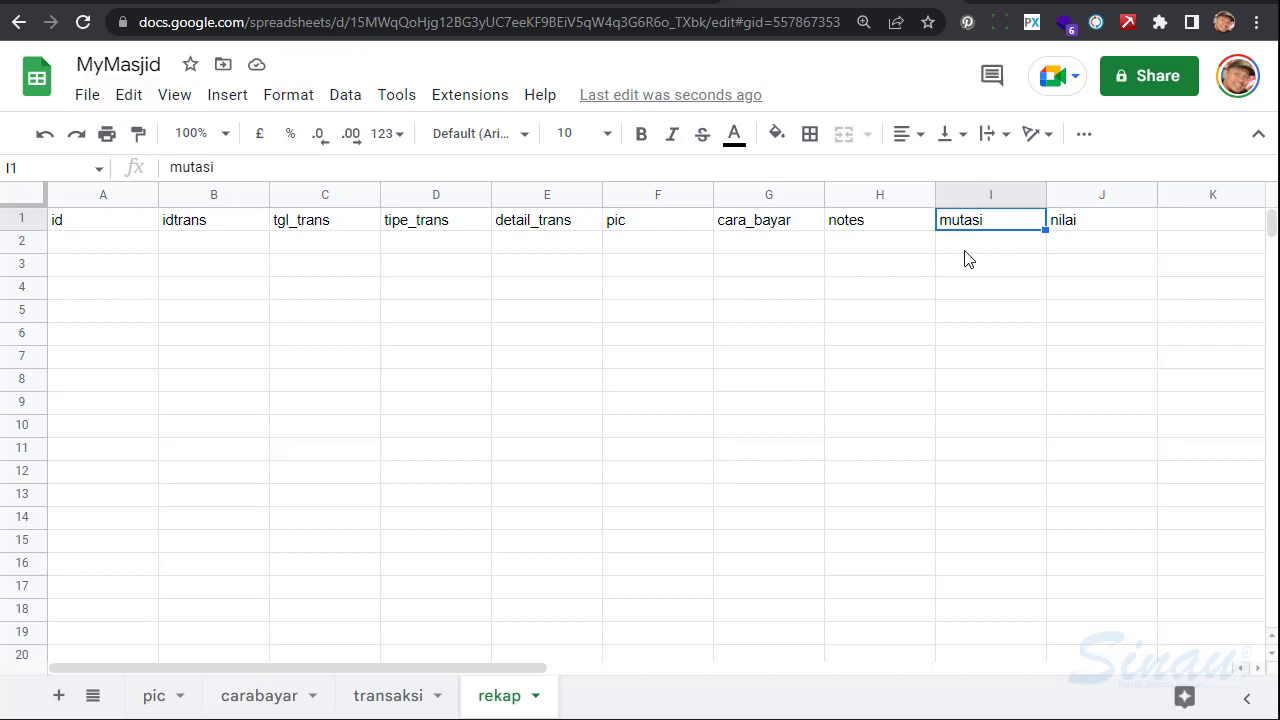
Add the headers bukti and status in K1 and L1 of the rekap sheet
{"action": "left_click", "coordinate": [1070, 192]}
{"action": "left_click", "coordinate": [1074, 245]}
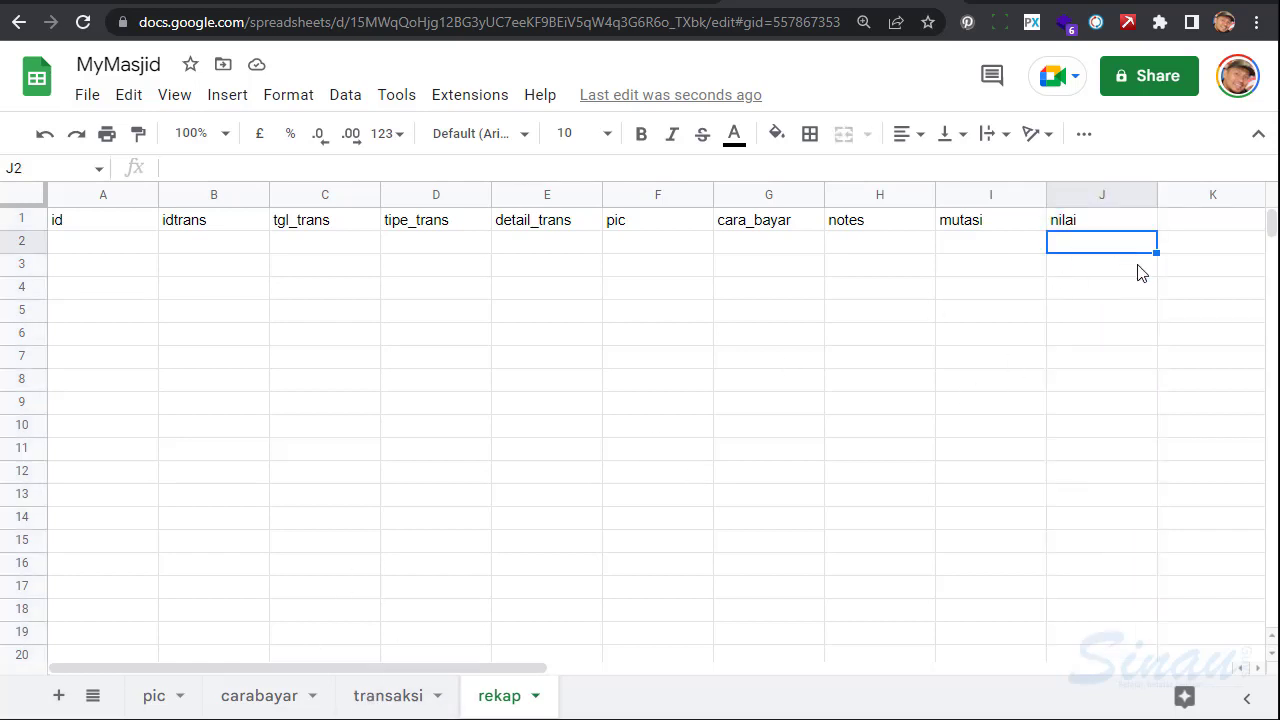
{"action": "left_click", "coordinate": [1195, 222]}
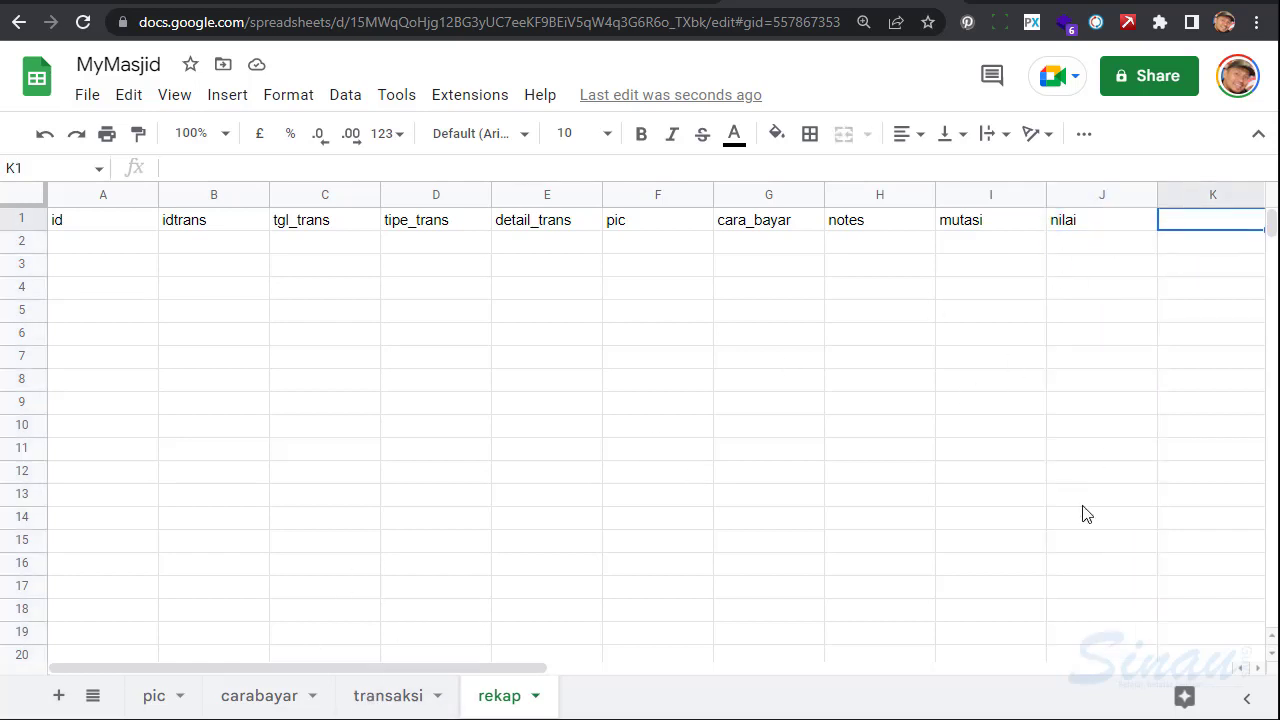
{"action": "type", "text": "bukti"}
{"action": "key", "text": "Tab"}
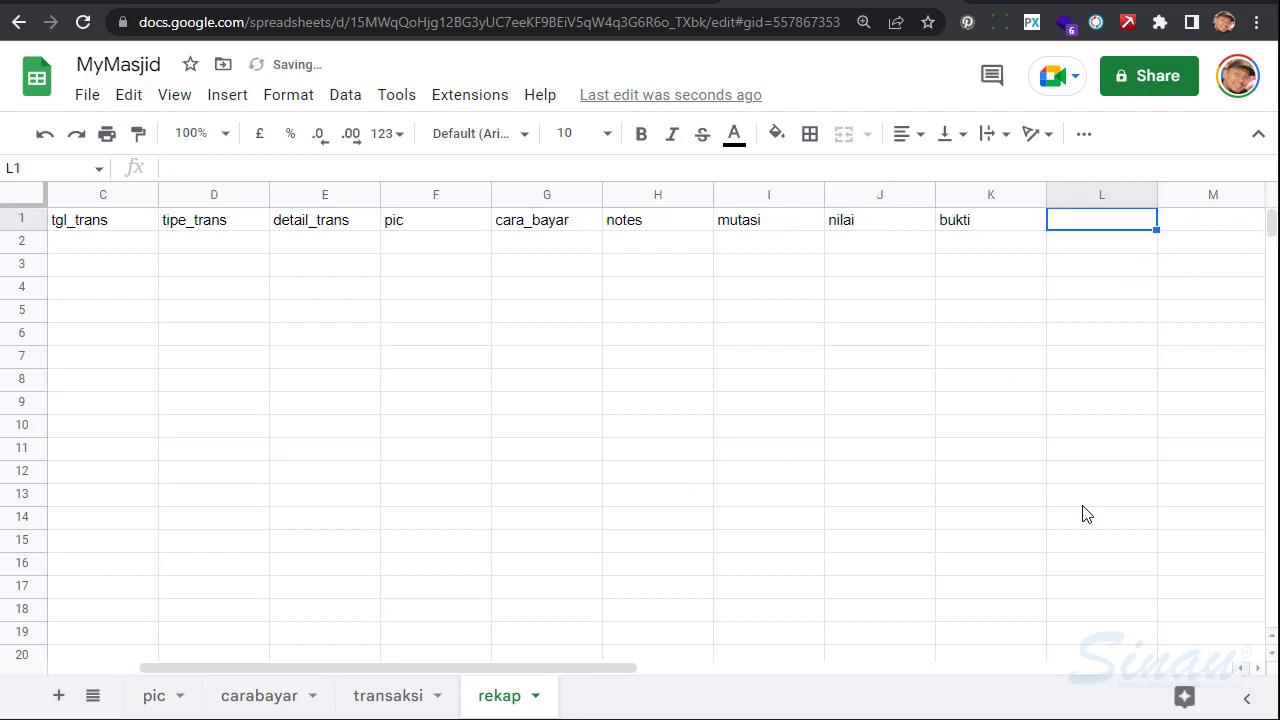
{"action": "type", "text": "status"}
{"action": "key", "text": "Return"}
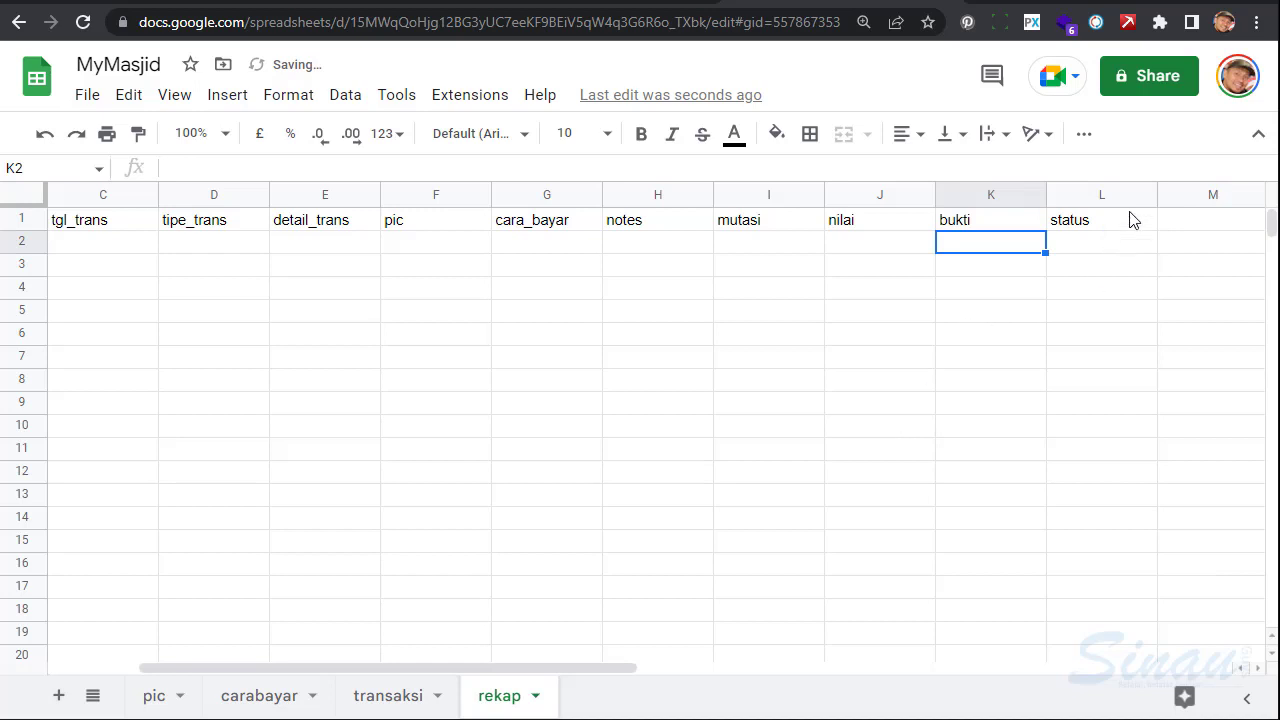
{"action": "left_click", "coordinate": [1095, 250]}
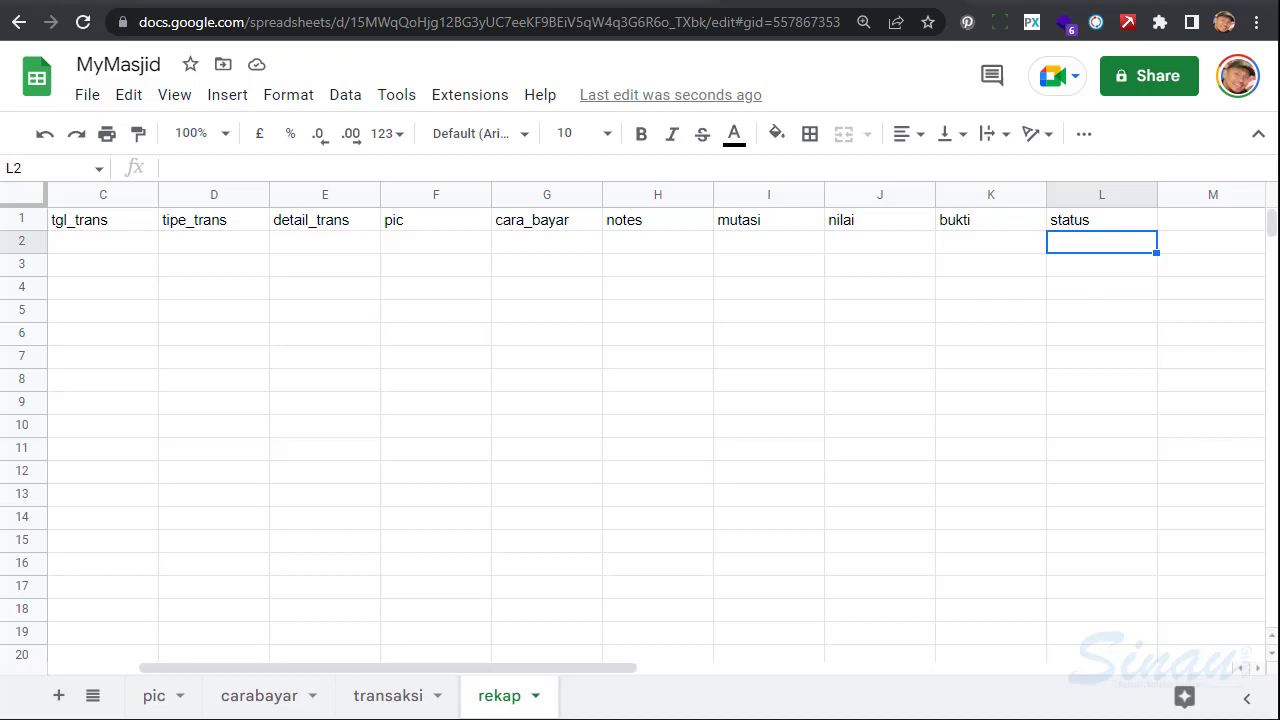
Review the full header row of the rekap sheet from id to status
{"action": "left_click", "coordinate": [1112, 226]}
{"action": "key", "text": "Left"}
{"action": "key", "text": "Left"}
{"action": "key", "text": "Left"}
{"action": "key", "text": "Home"}
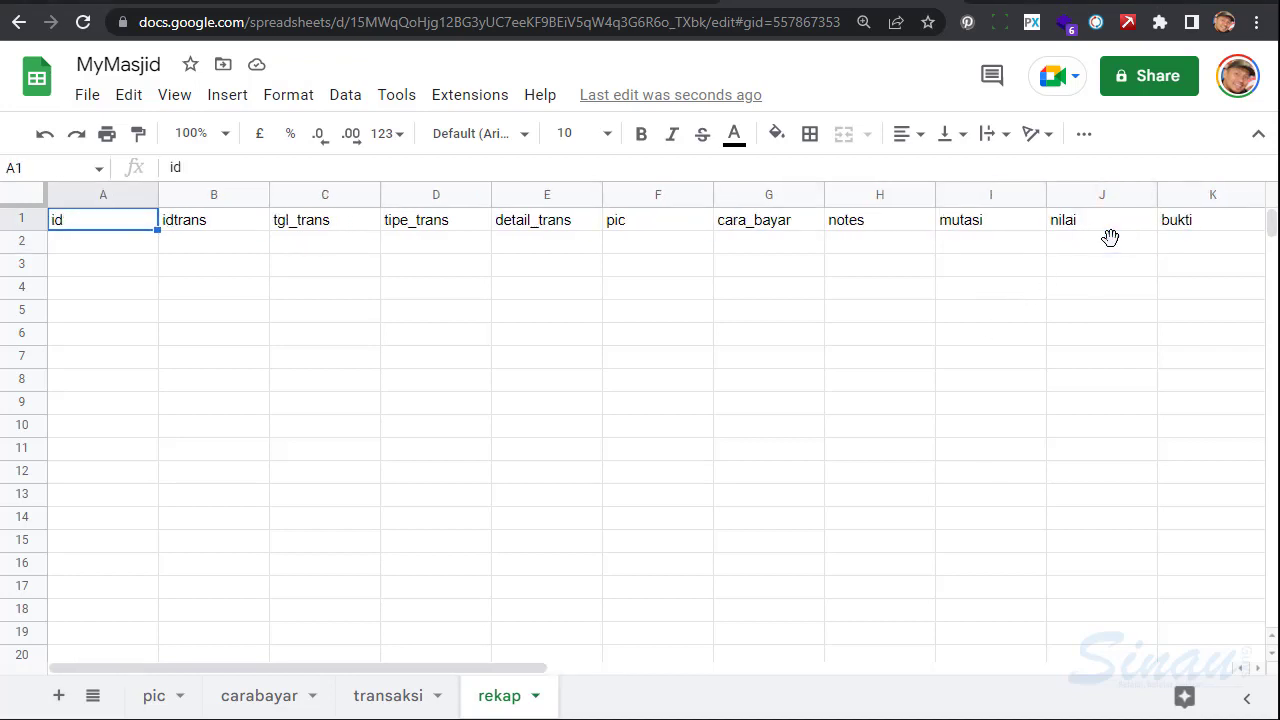
{"action": "key", "text": "Right"}
{"action": "left_click", "coordinate": [1110, 229]}
{"action": "key", "text": "Right"}
{"action": "key", "text": "Right"}
{"action": "key", "text": "Right"}
{"action": "key", "text": "Right"}
{"action": "key", "text": "Right"}
{"action": "key", "text": "Right"}
{"action": "key", "text": "Right"}
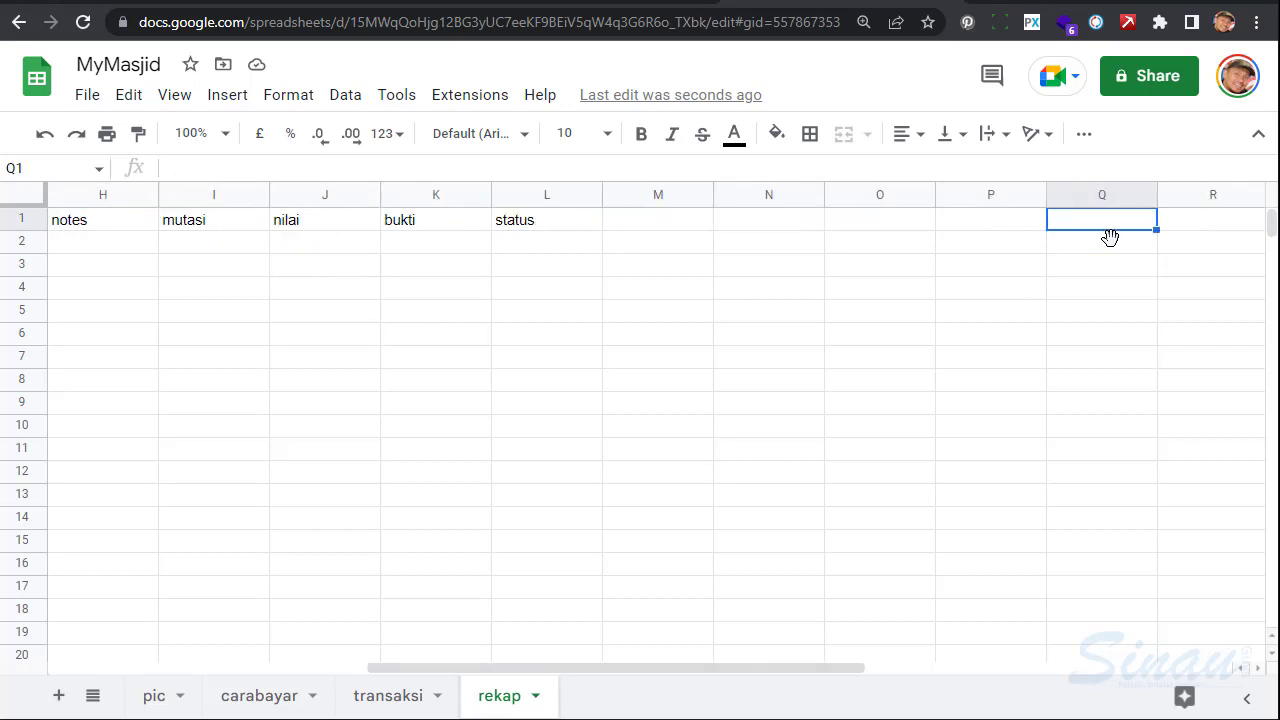
{"action": "key", "text": "Left"}
{"action": "key", "text": "Left"}
{"action": "key", "text": "Left"}
{"action": "key", "text": "Home"}
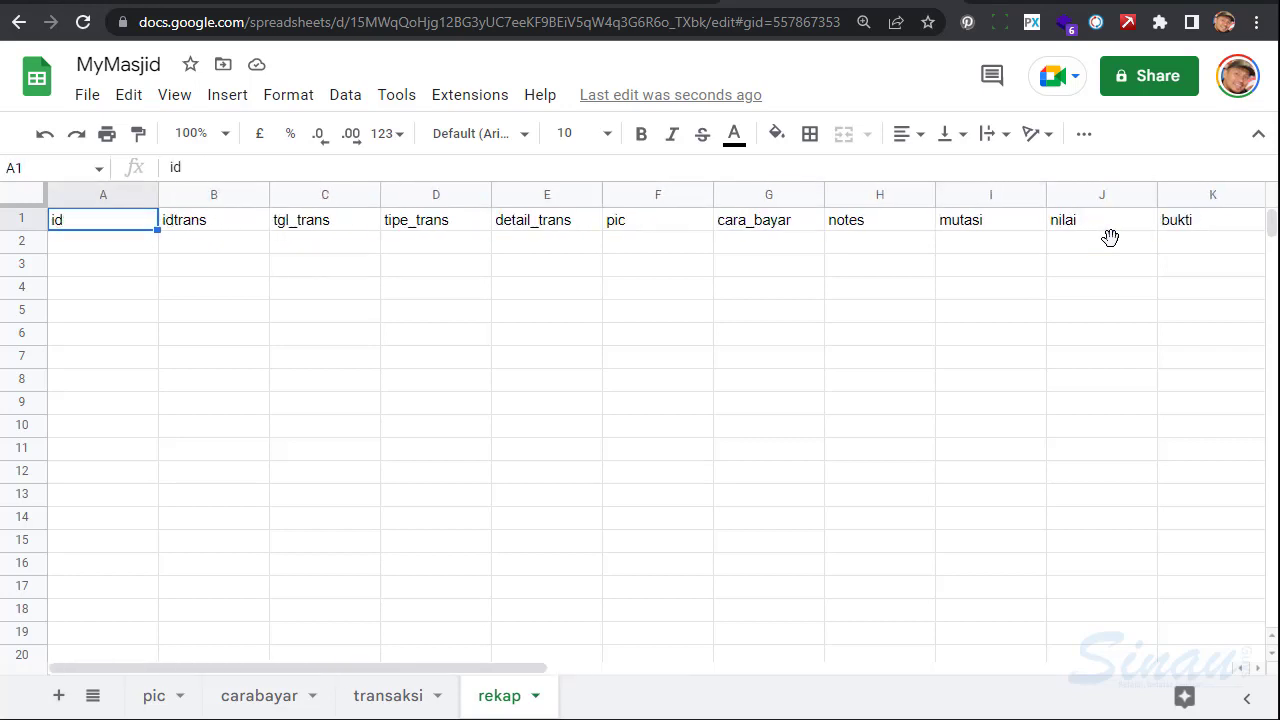
Switch to AppSheet and start a new app from your own data, naming it MyMasjid
{"action": "left_click", "coordinate": [397, 229]}
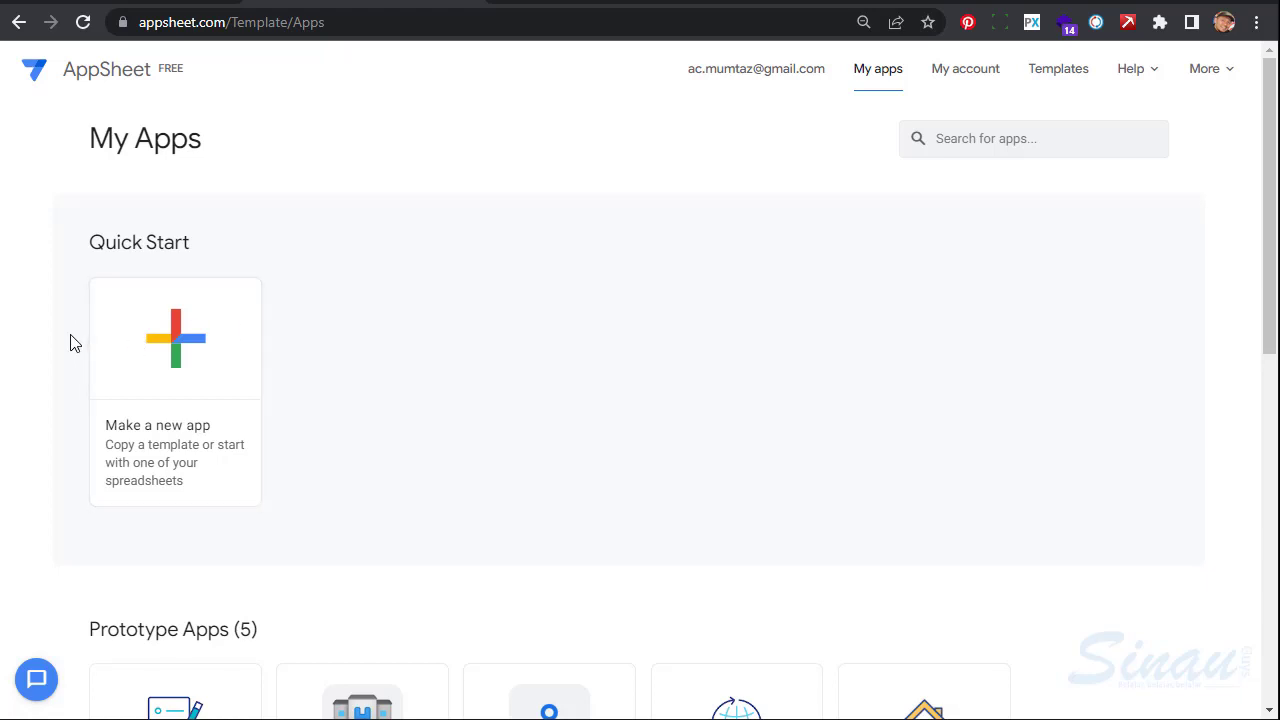
{"action": "left_click", "coordinate": [160, 362]}
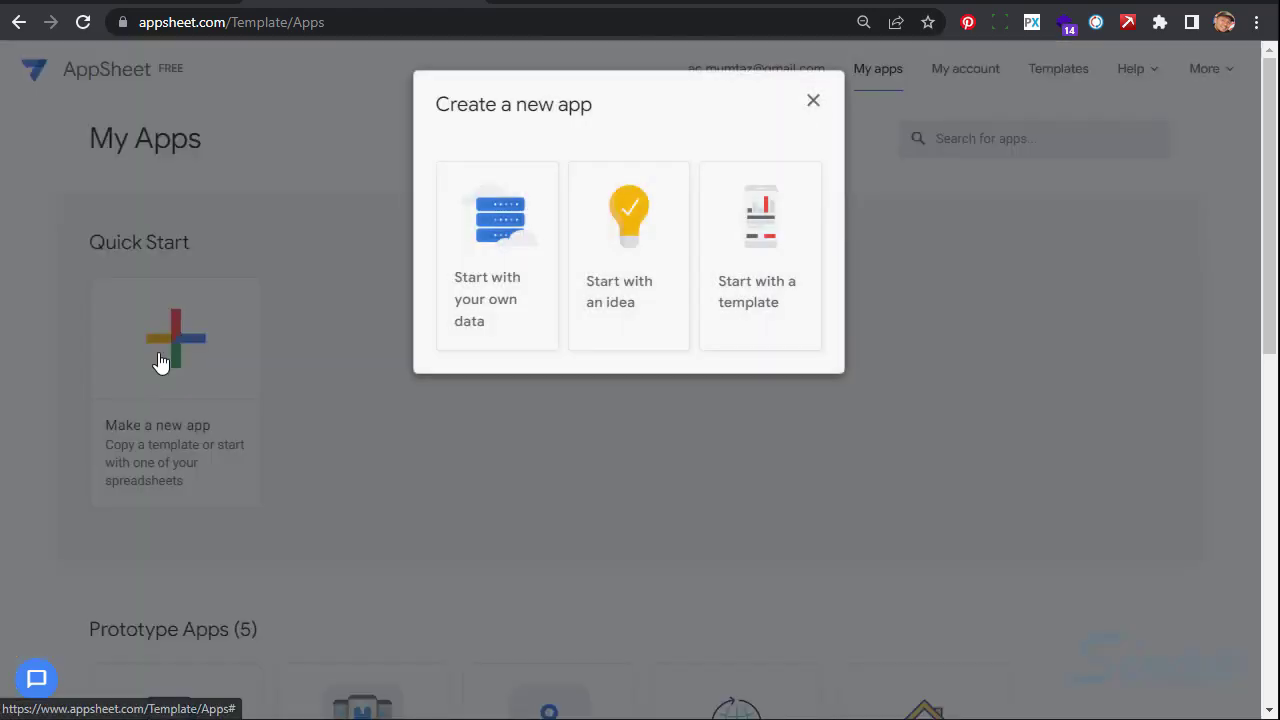
{"action": "left_click", "coordinate": [482, 265]}
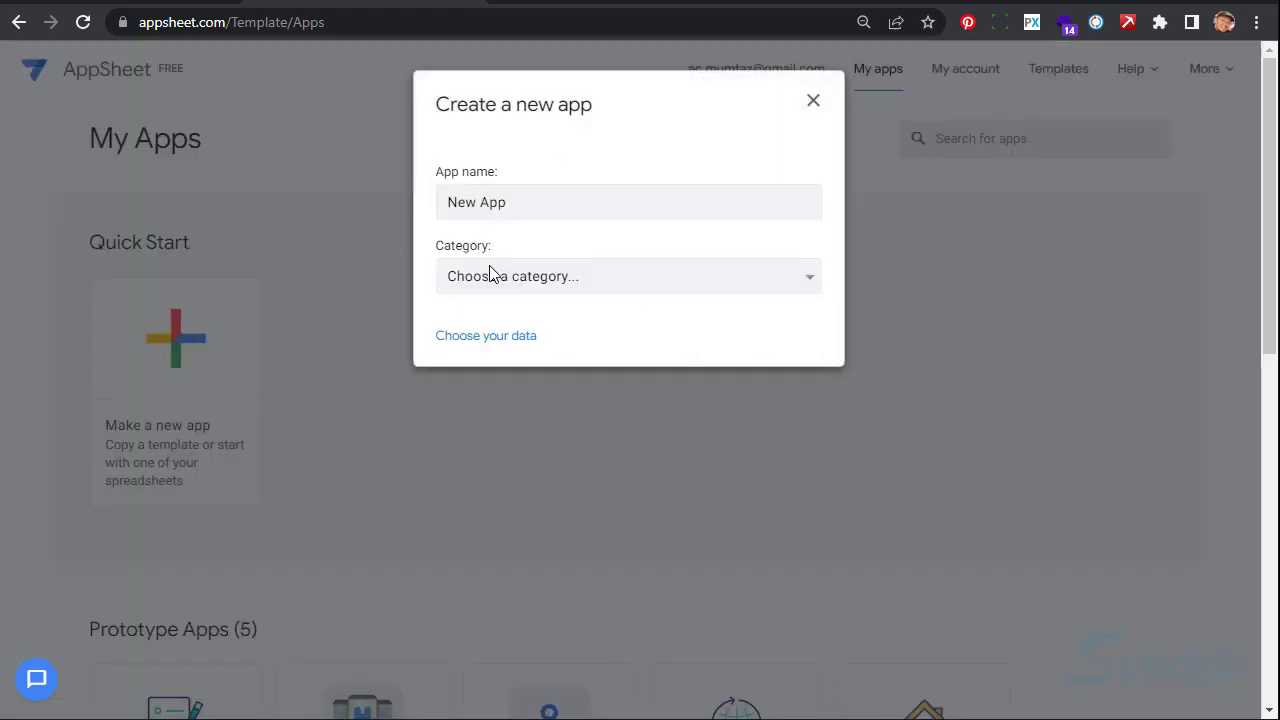
{"action": "key", "text": "ctrl+a"}
{"action": "type", "text": "M"}
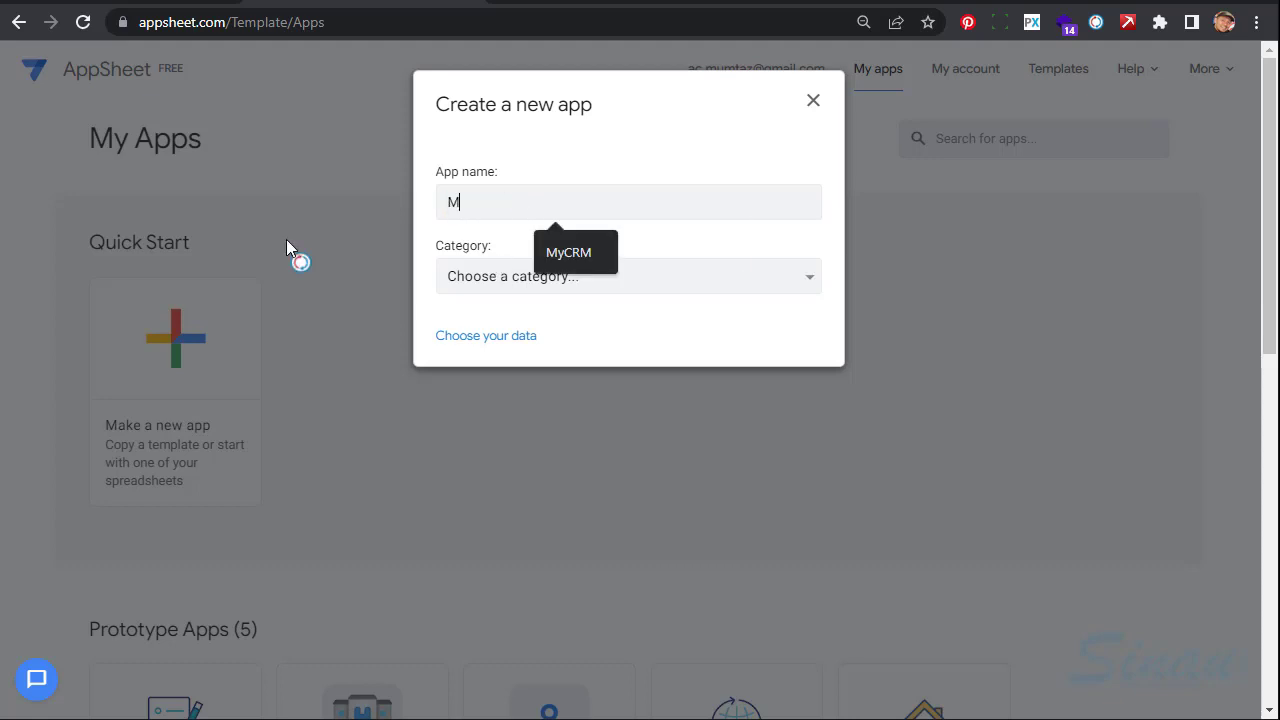
{"action": "type", "text": "yMasjid"}
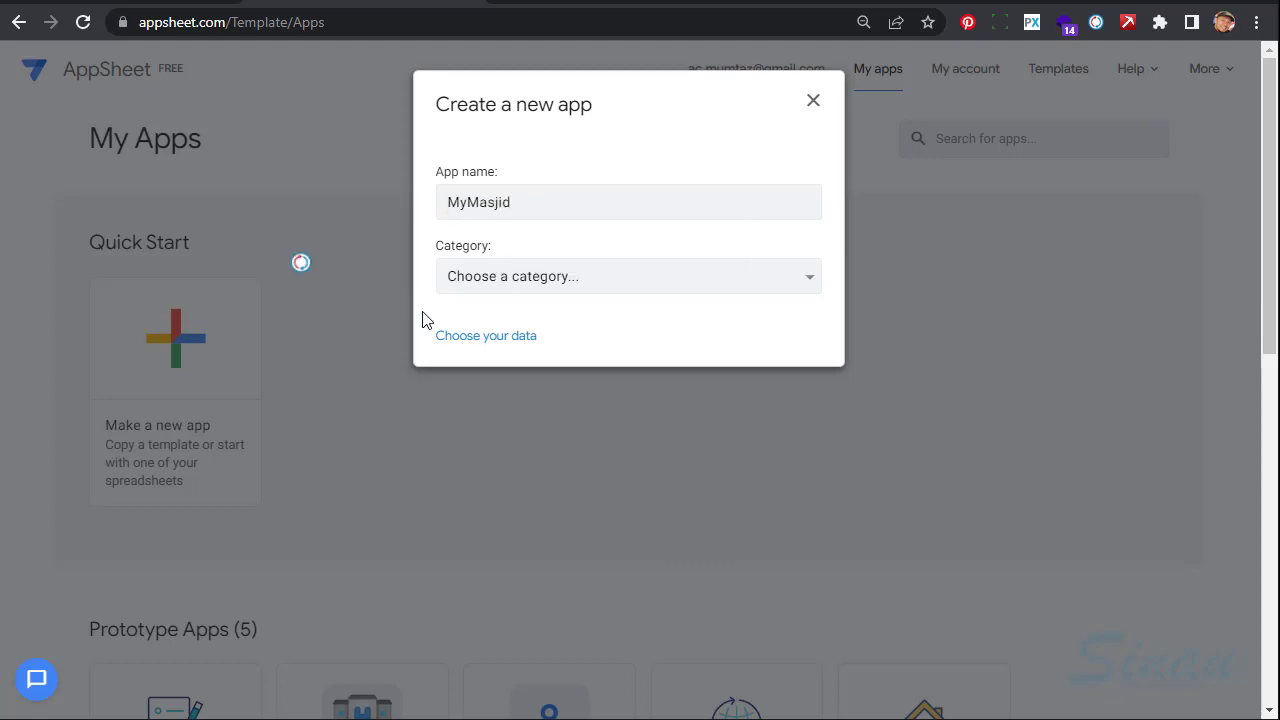
Search Drive for masjid and choose the MyMasjid spreadsheet as the new app's data source
{"action": "left_click", "coordinate": [470, 337]}
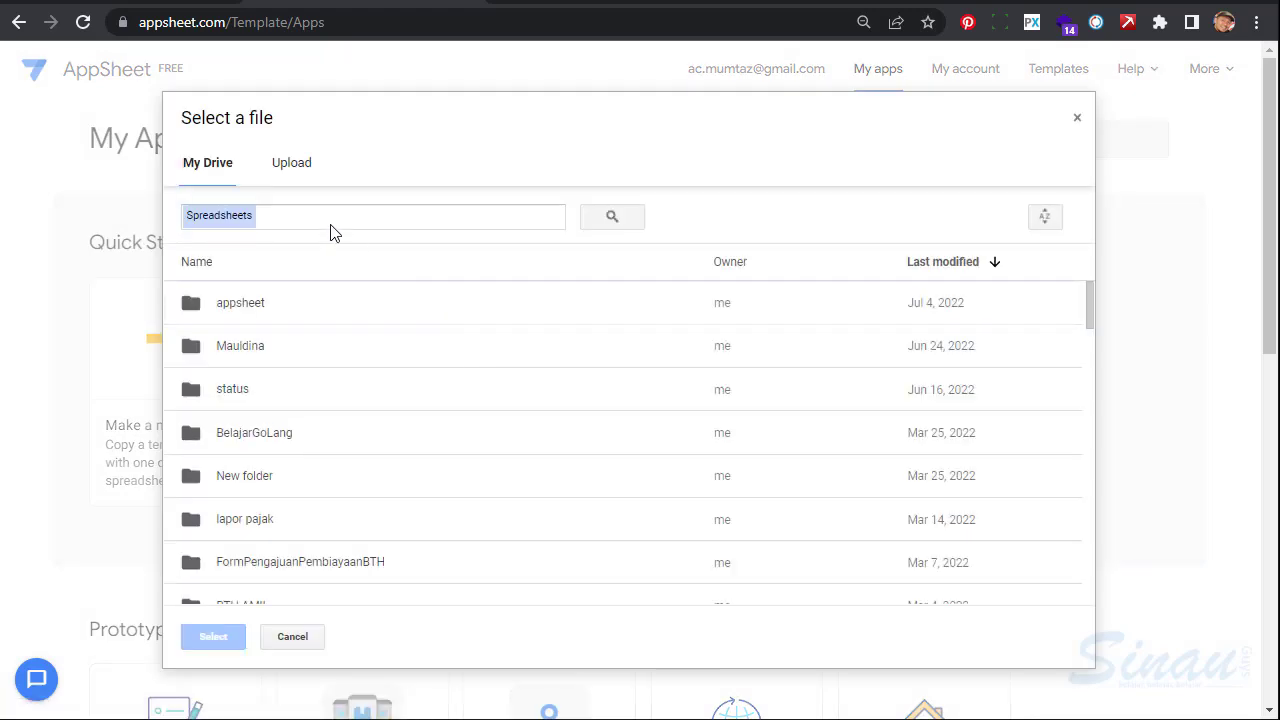
{"action": "left_click", "coordinate": [329, 217]}
{"action": "type", "text": "masjid"}
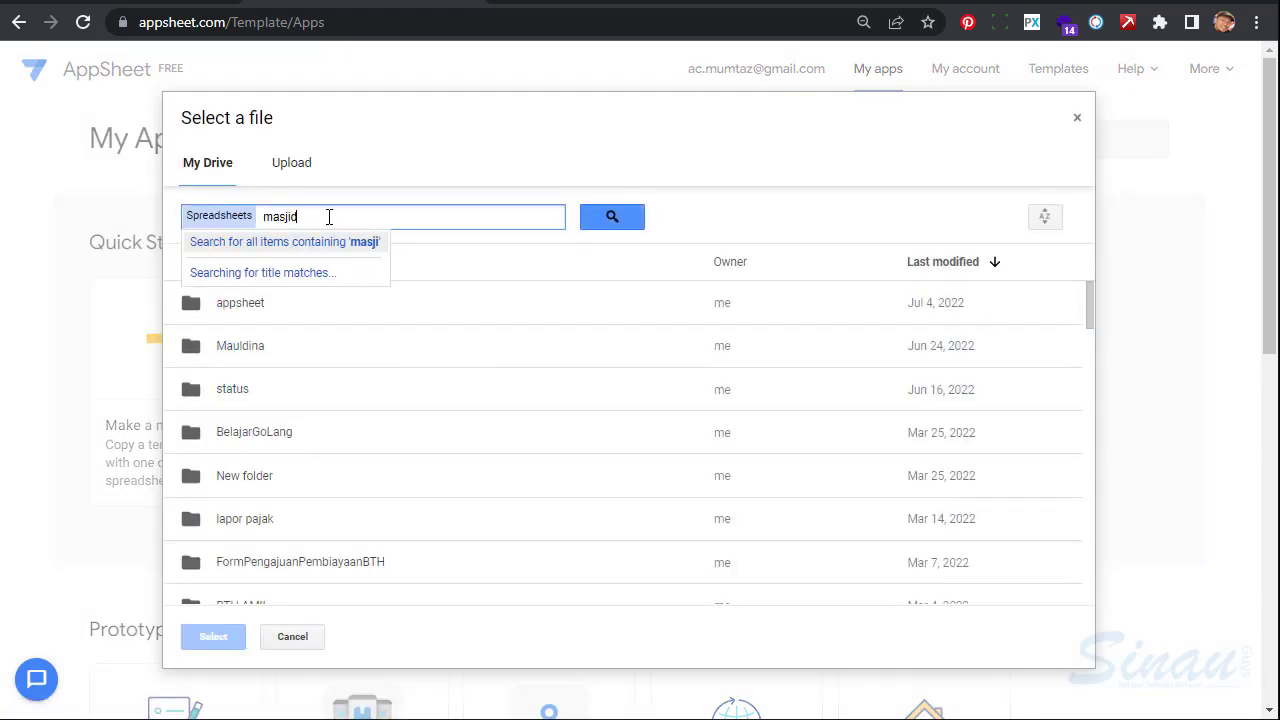
{"action": "key", "text": "Return"}
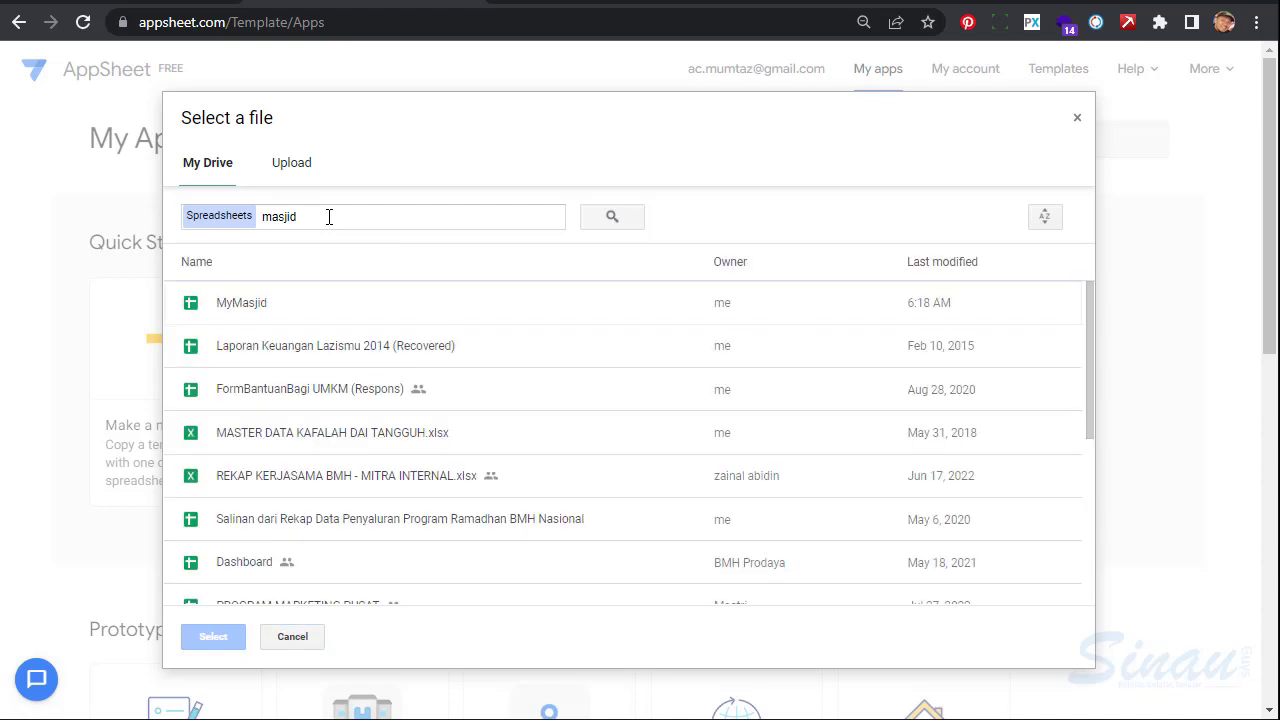
{"action": "left_click", "coordinate": [240, 312]}
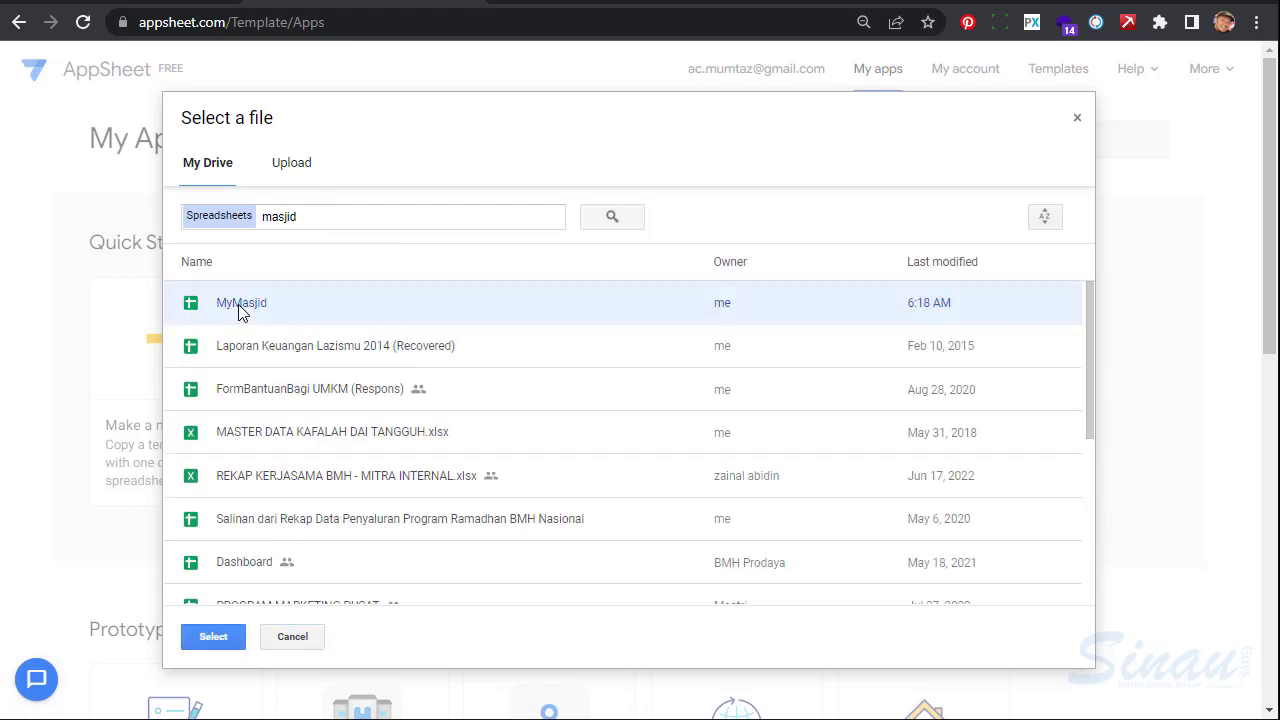
{"action": "left_click", "coordinate": [213, 636]}
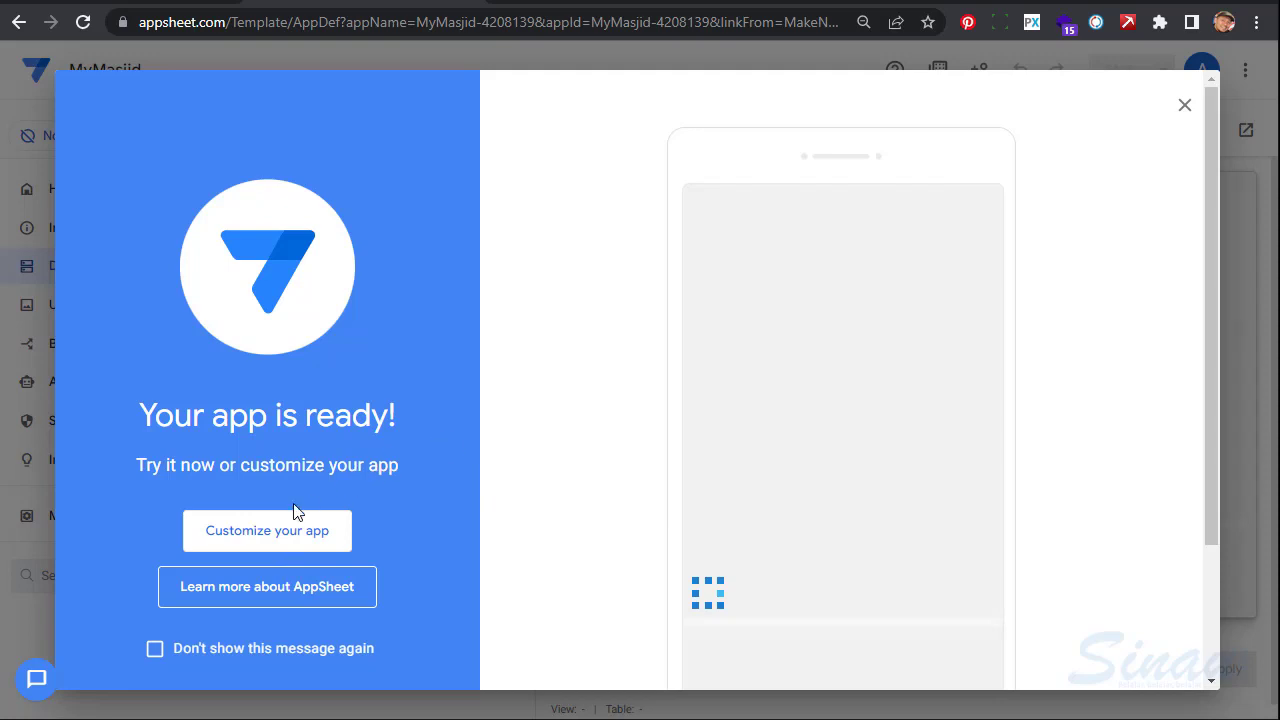
Check the new app's phone preview, switching it to the pic list
{"action": "left_click", "coordinate": [277, 537]}
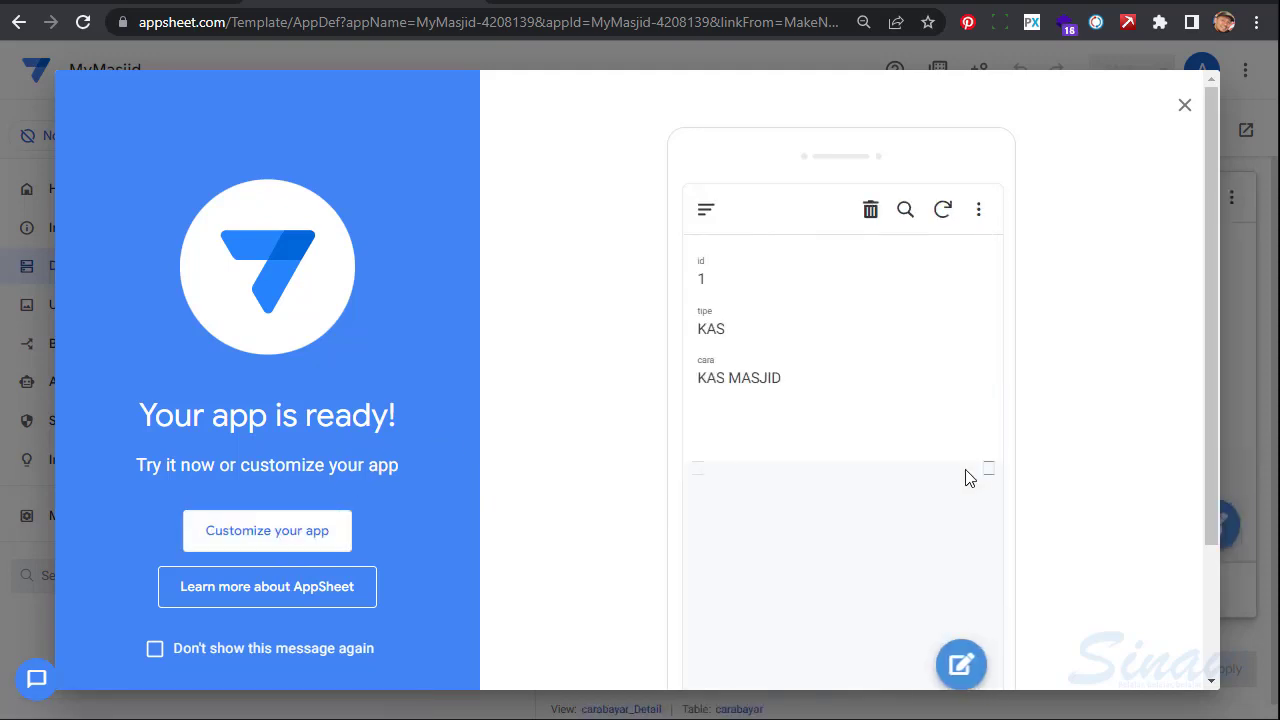
{"action": "scroll", "coordinate": [830, 440], "scroll_direction": "down", "scroll_amount": 2}
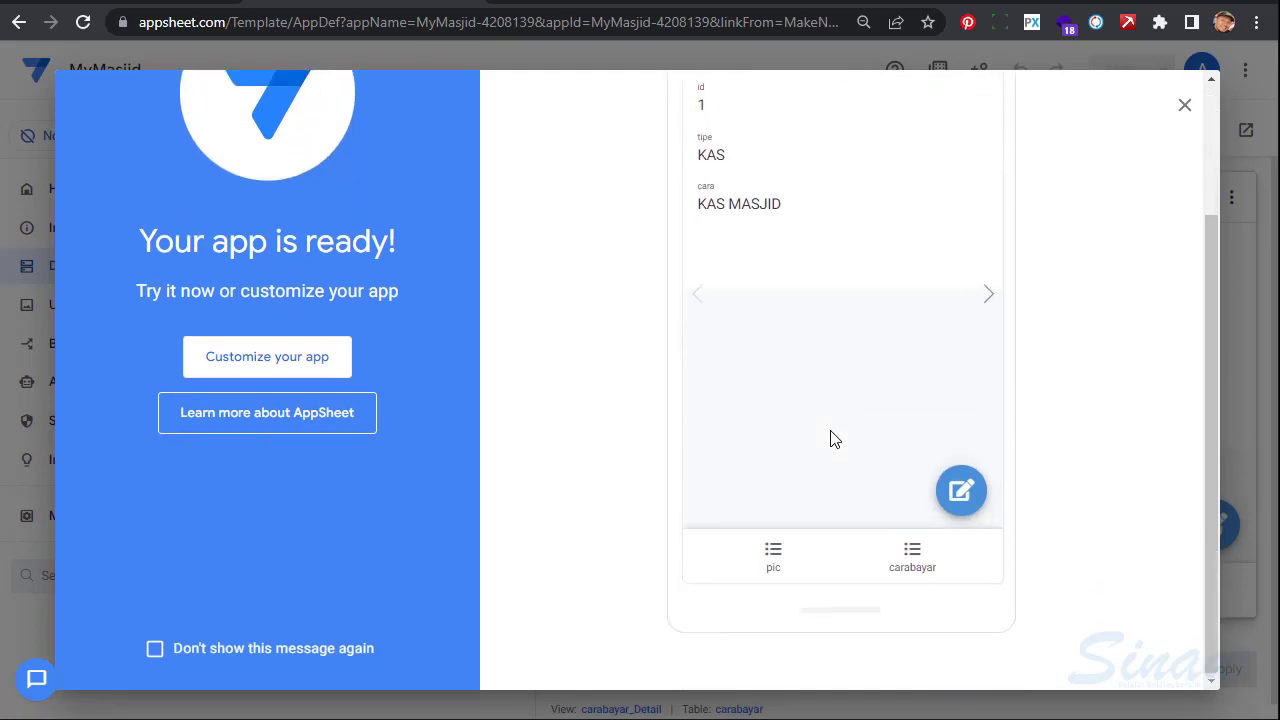
{"action": "scroll", "coordinate": [830, 440], "scroll_direction": "up", "scroll_amount": 2}
{"action": "scroll", "coordinate": [835, 440], "scroll_direction": "down", "scroll_amount": 2}
{"action": "left_click", "coordinate": [772, 558]}
{"action": "scroll", "coordinate": [843, 446], "scroll_direction": "up", "scroll_amount": 2}
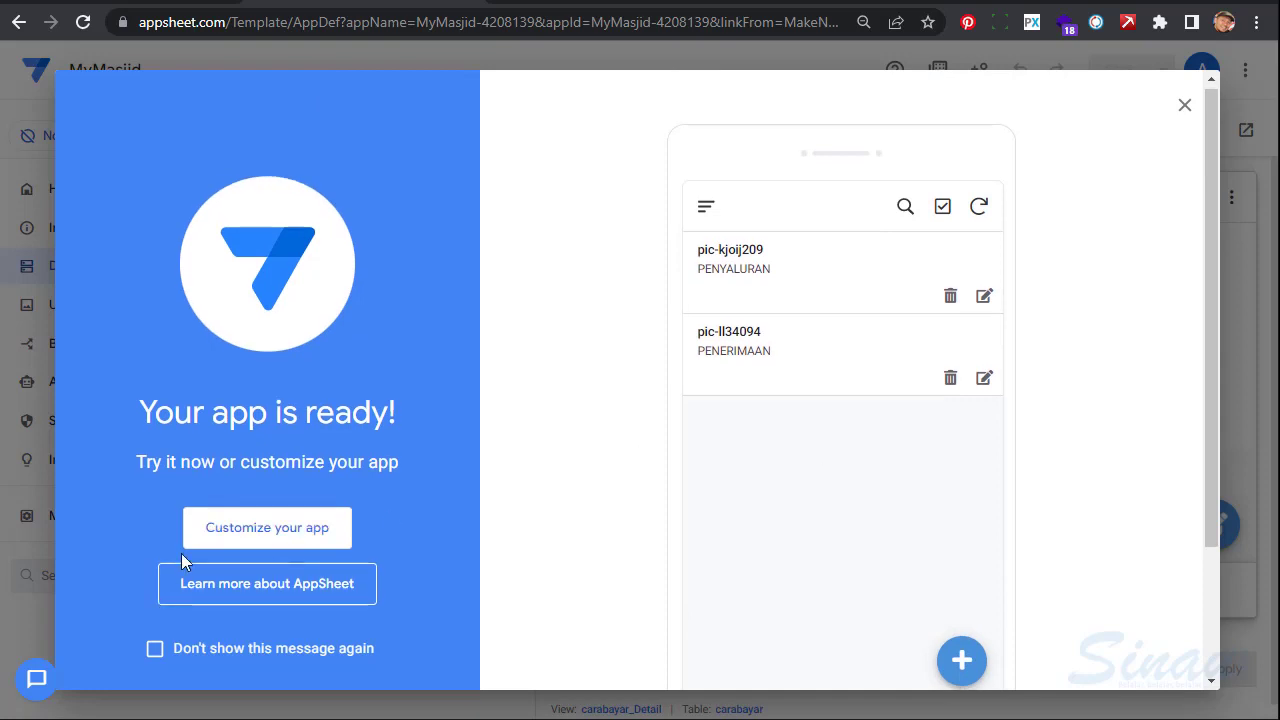
Start customizing the new app and hide its preview to give the table list more room
{"action": "left_click", "coordinate": [262, 533]}
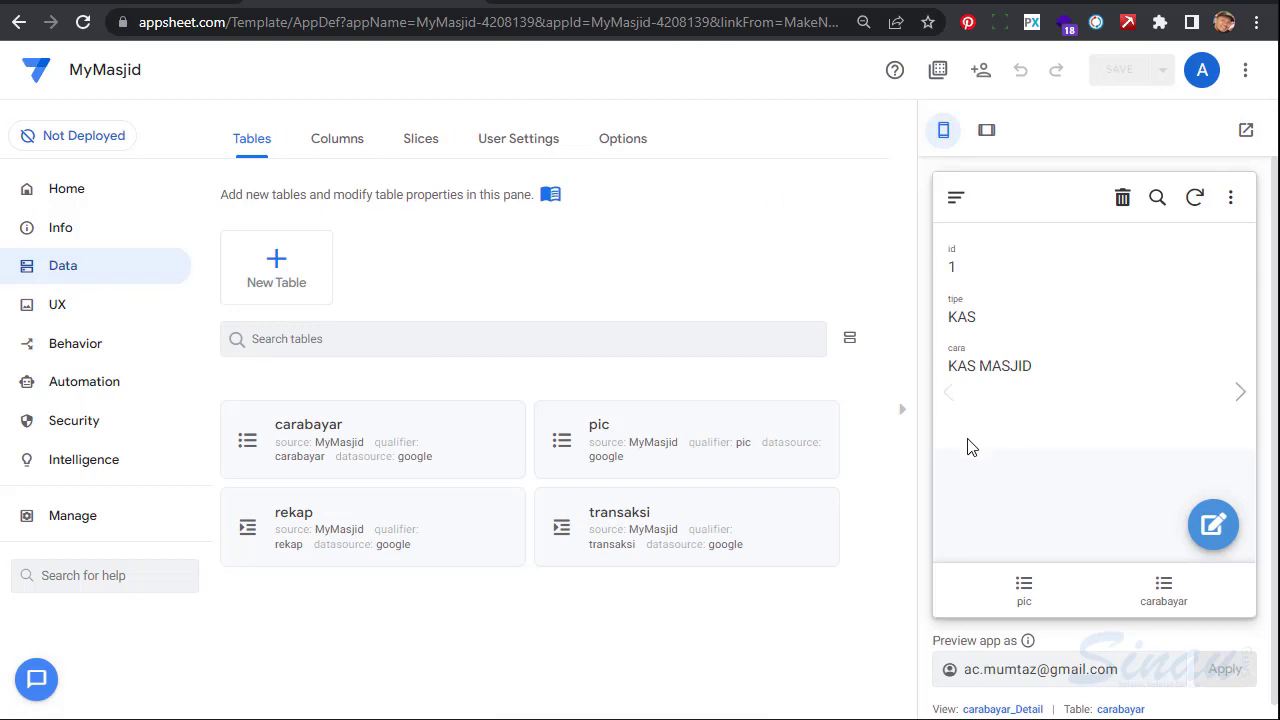
{"action": "left_click", "coordinate": [903, 410]}
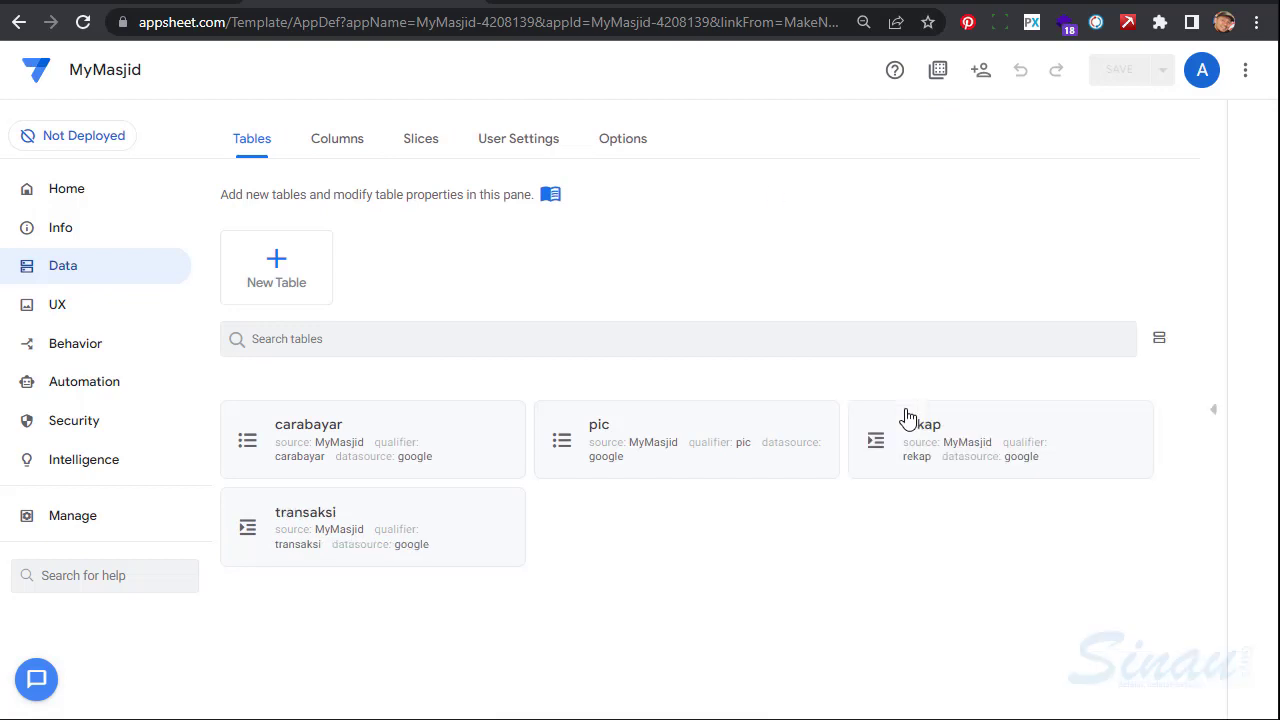
{"action": "key", "text": "ctrl+minus"}
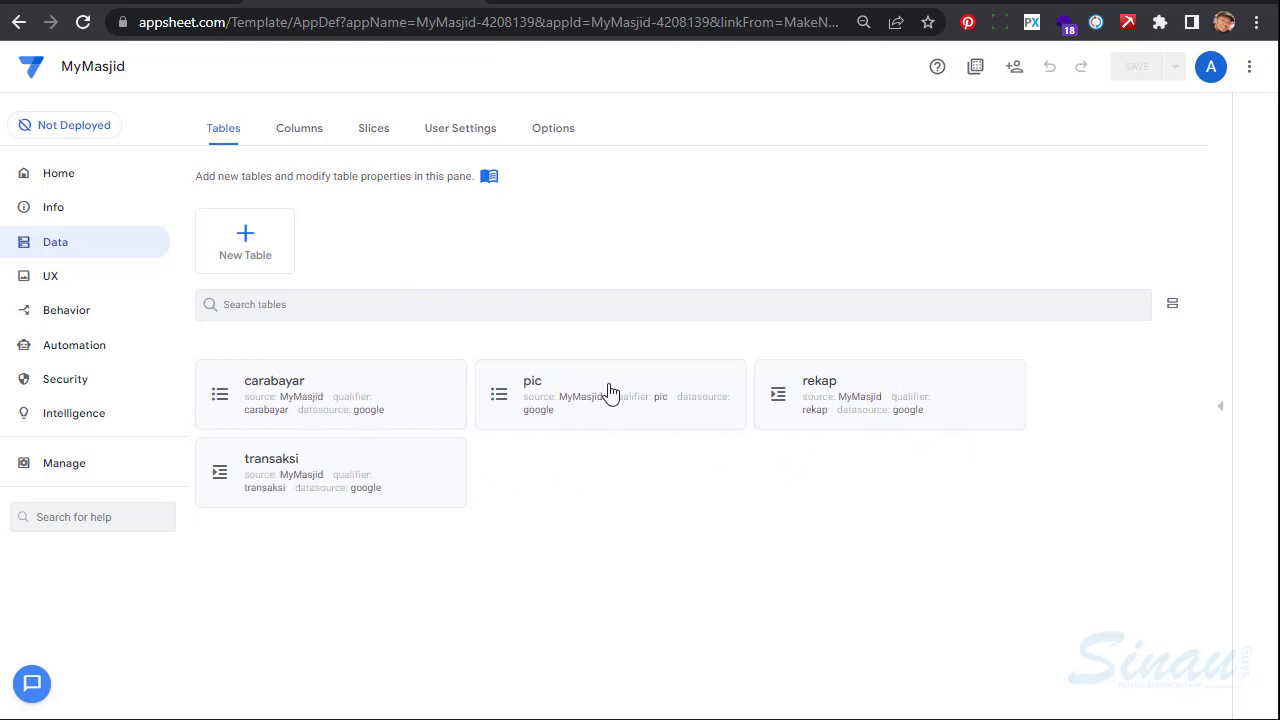
Open the column structure of the carabayar table
{"action": "left_click", "coordinate": [372, 395]}
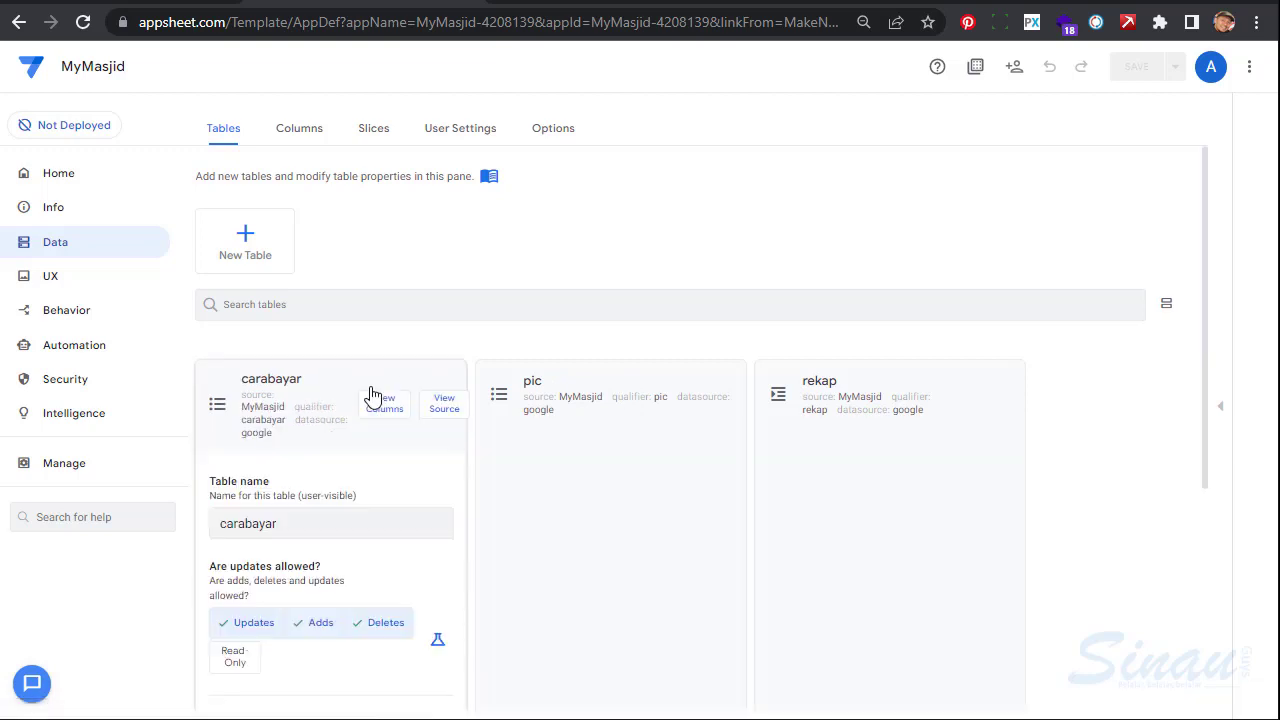
{"action": "left_click", "coordinate": [890, 173]}
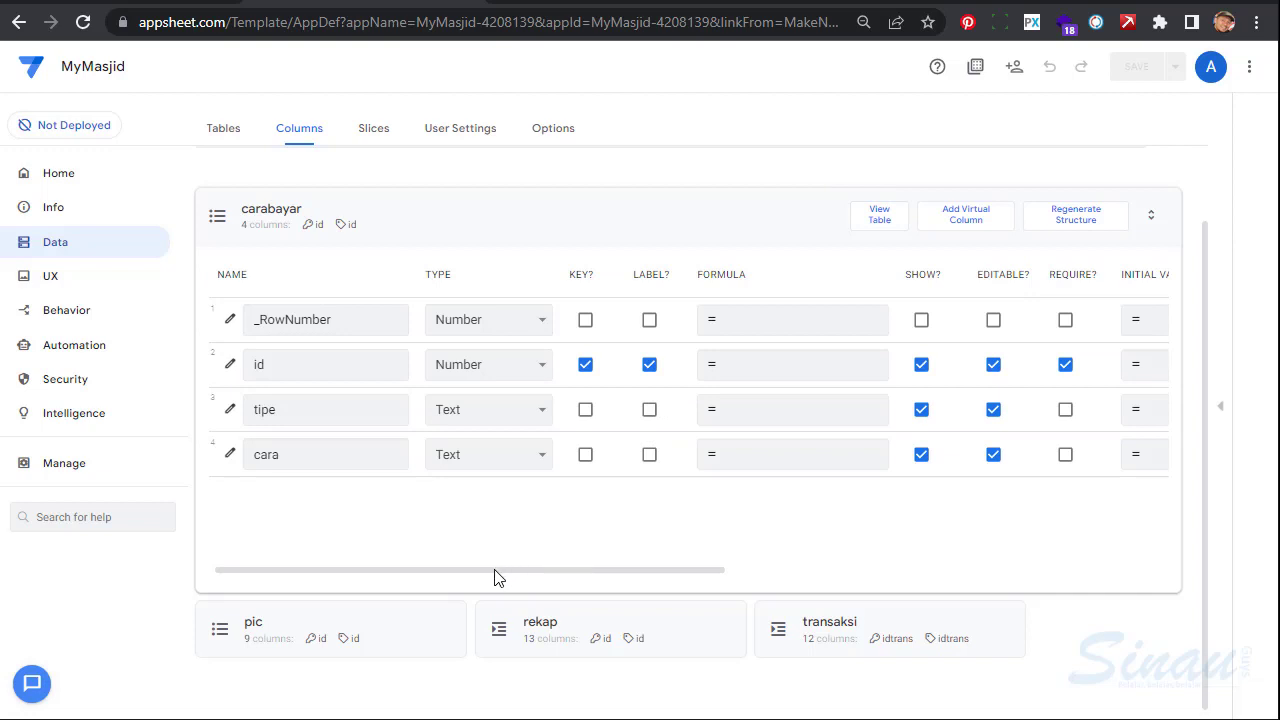
{"action": "left_click_drag", "start_coordinate": [498, 577], "coordinate": [500, 534]}
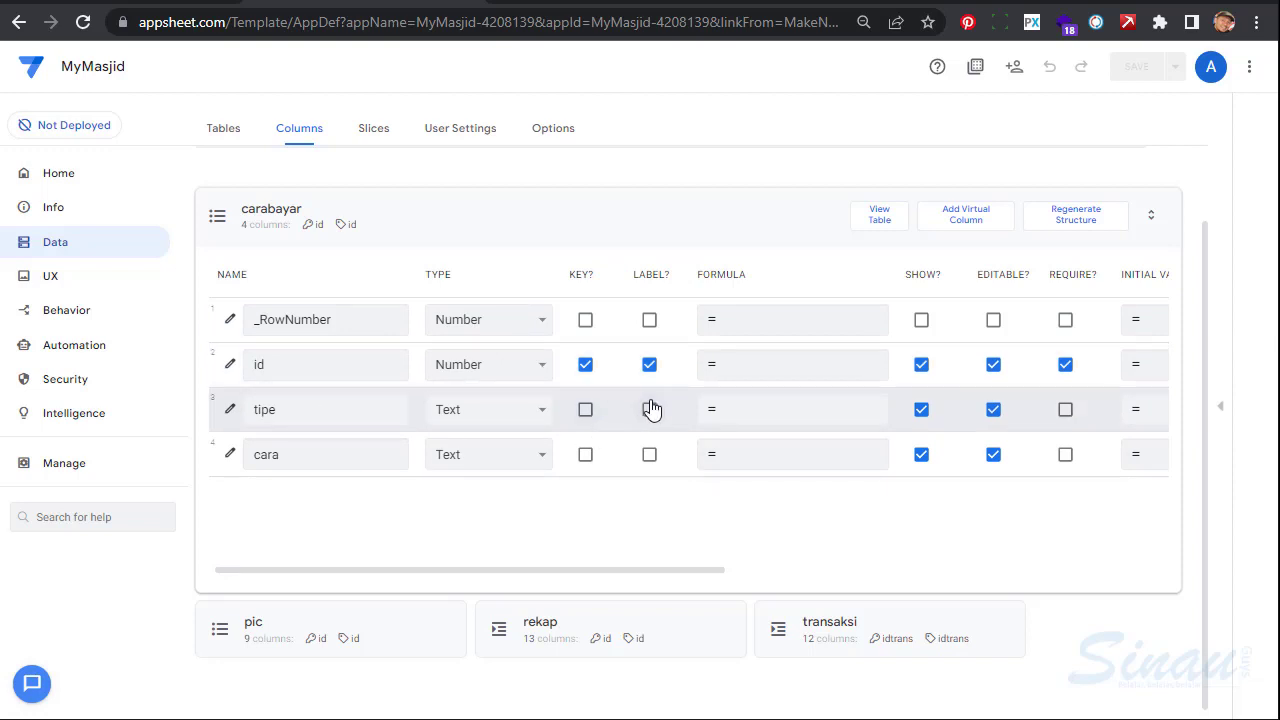
Add a virtual column named cara_bayar to the carabayar table
{"action": "left_click", "coordinate": [967, 222]}
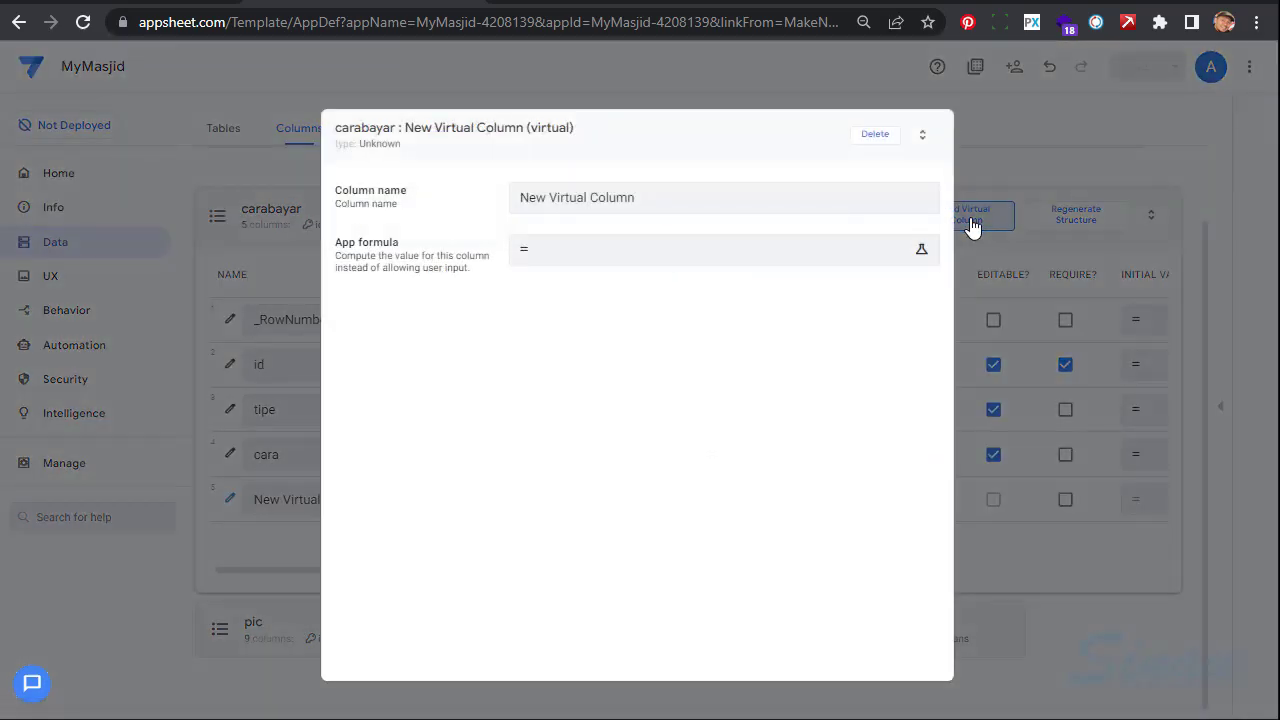
{"action": "left_click", "coordinate": [694, 200]}
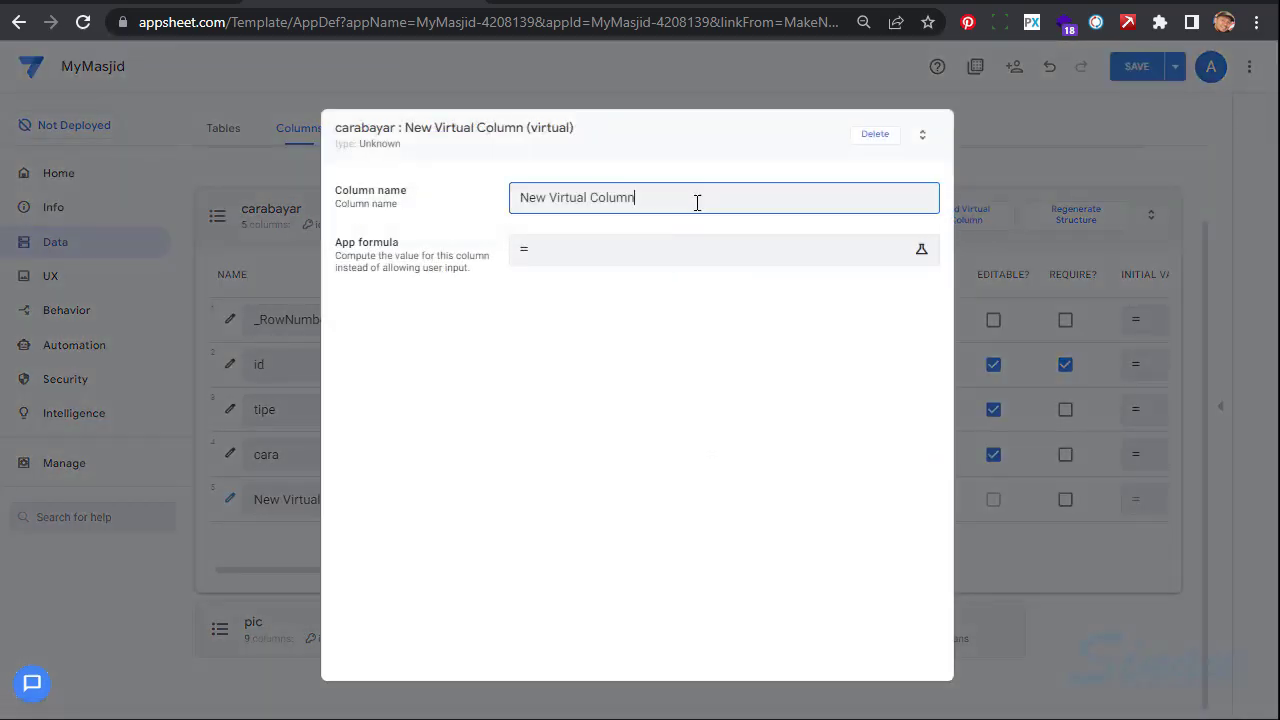
{"action": "left_click_drag", "start_coordinate": [694, 200], "coordinate": [509, 203]}
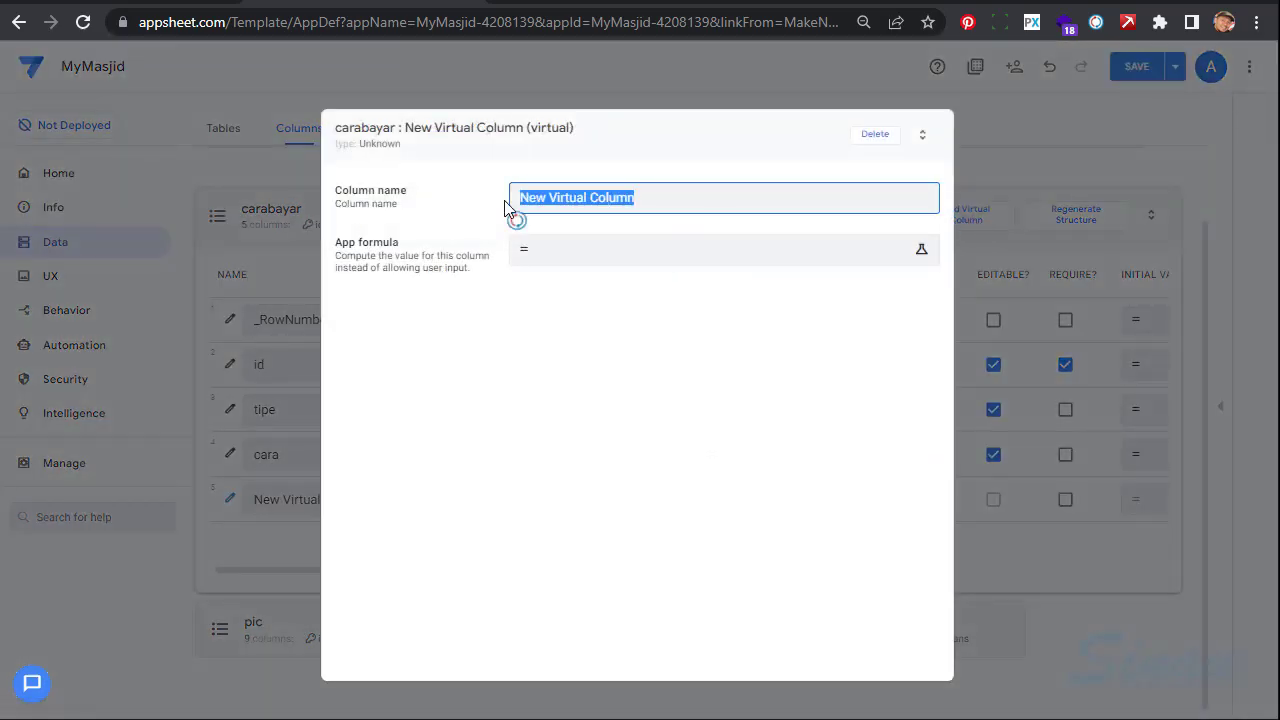
{"action": "type", "text": "cara"}
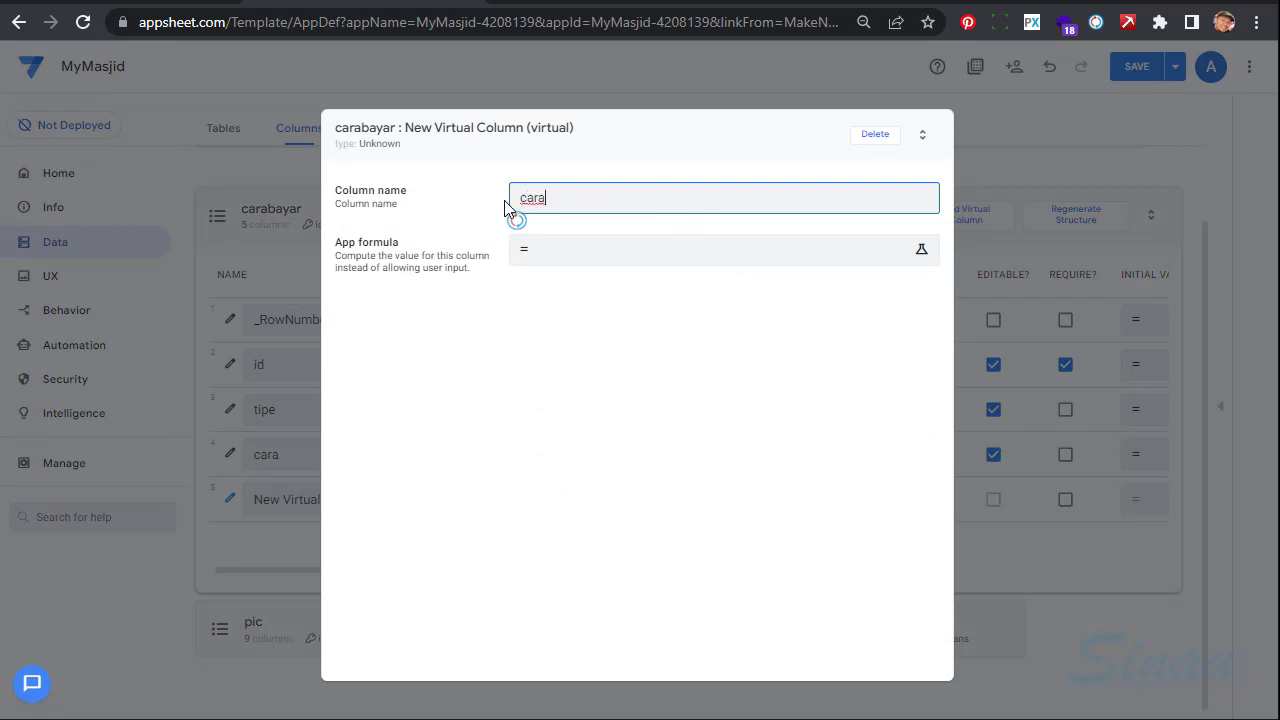
{"action": "type", "text": "_bayar"}
Give the cara_bayar column the app formula [tipe]&" - "&[cara] and finish its definition
{"action": "left_click", "coordinate": [686, 264]}
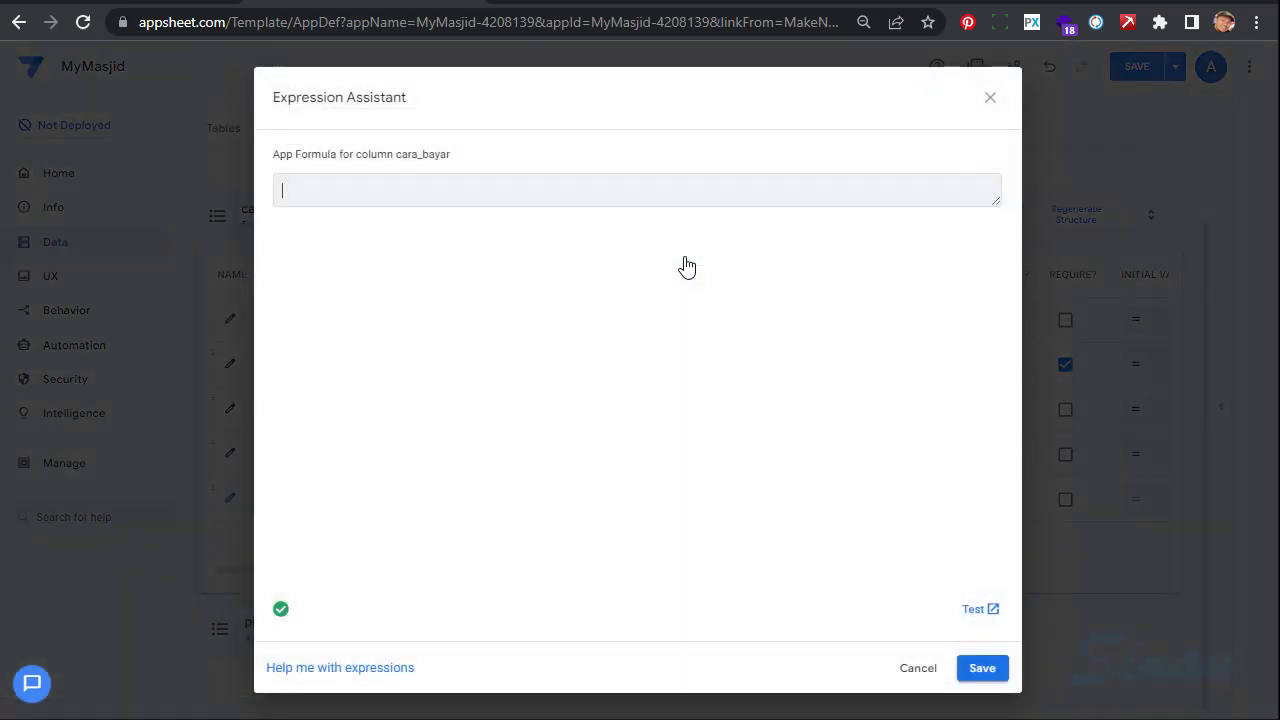
{"action": "mouse_move", "coordinate": [400, 430]}
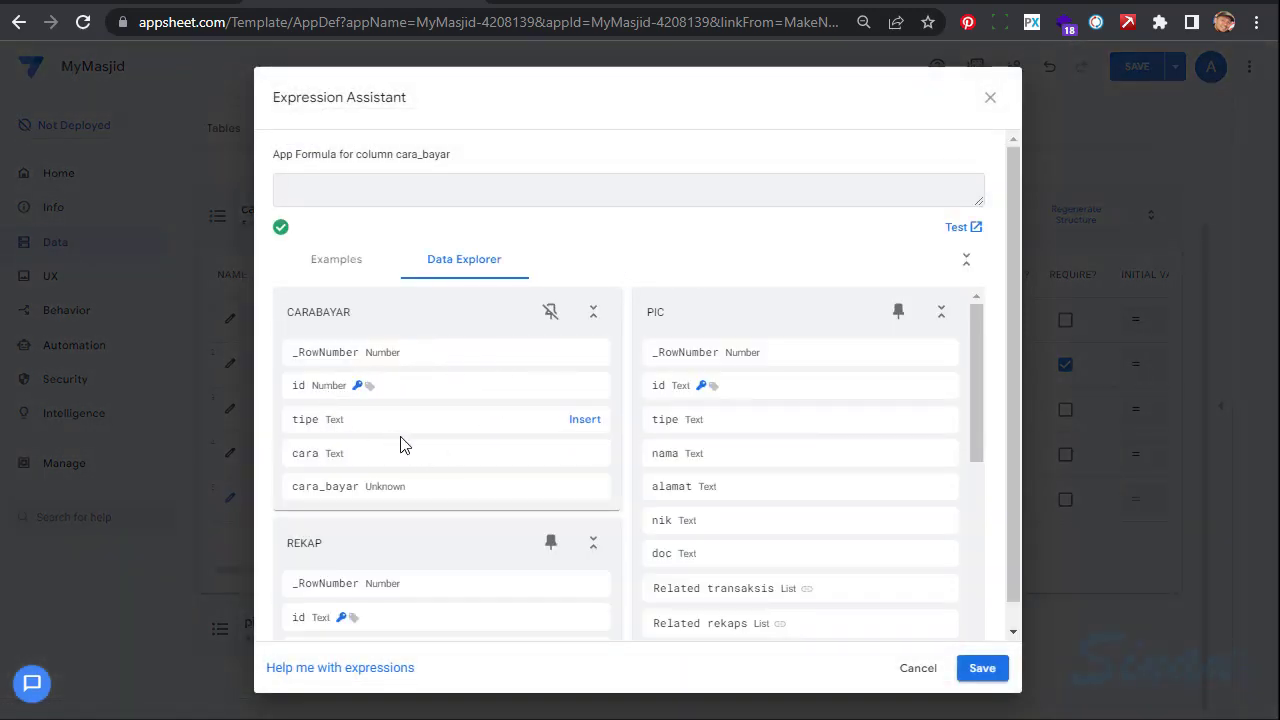
{"action": "left_click", "coordinate": [586, 421]}
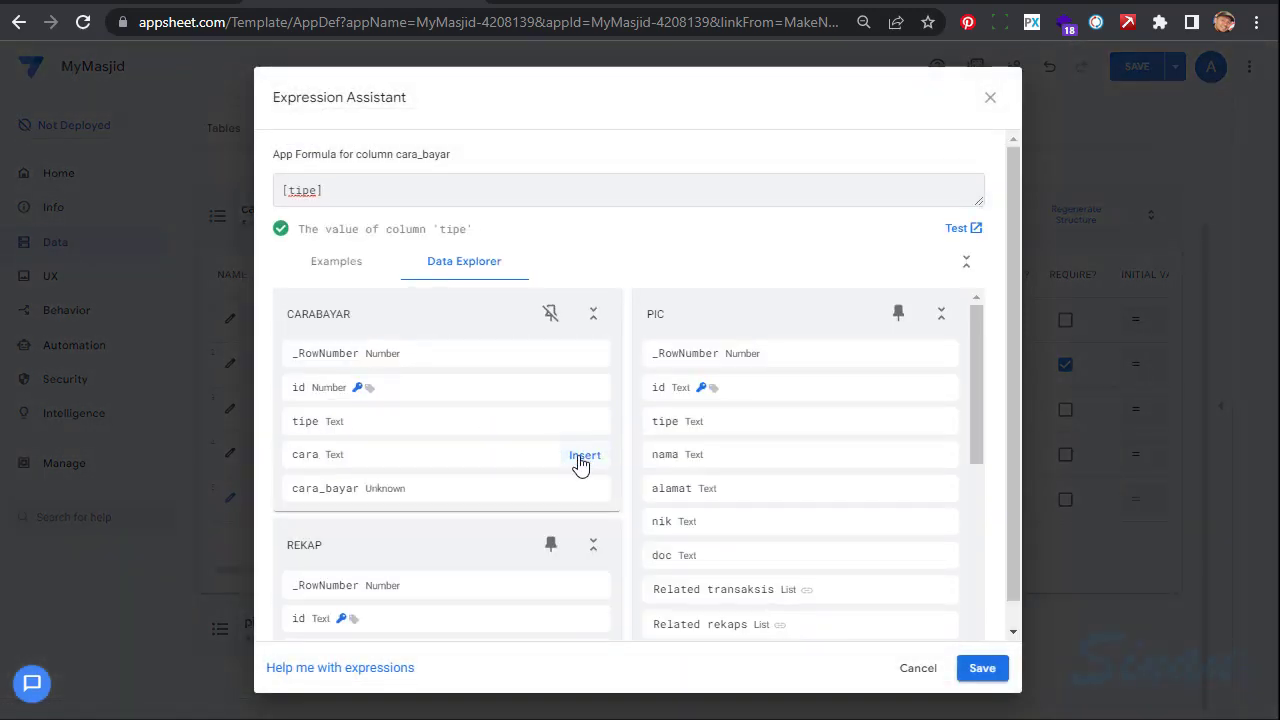
{"action": "left_click", "coordinate": [583, 457]}
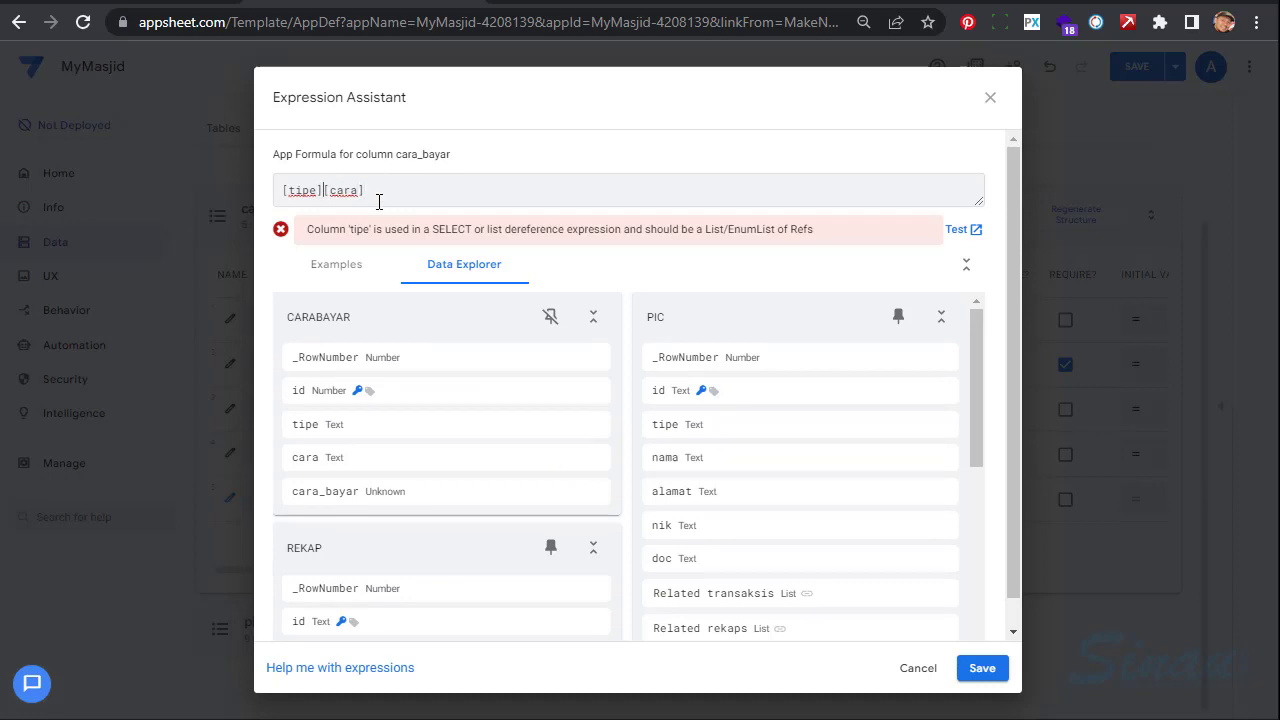
{"action": "type", "text": "&&"}
{"action": "key", "text": "Left"}
{"action": "type", "text": "\"\""}
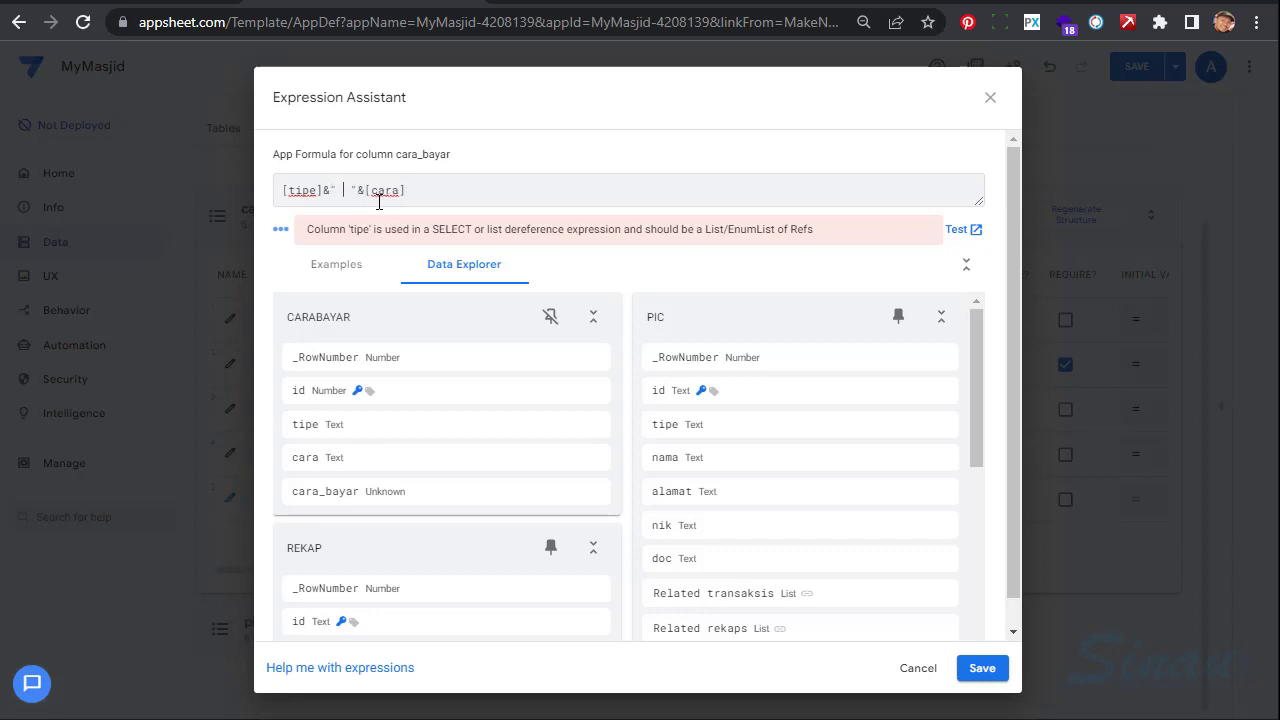
{"action": "type", "text": "  -"}
{"action": "left_click", "coordinate": [978, 672]}
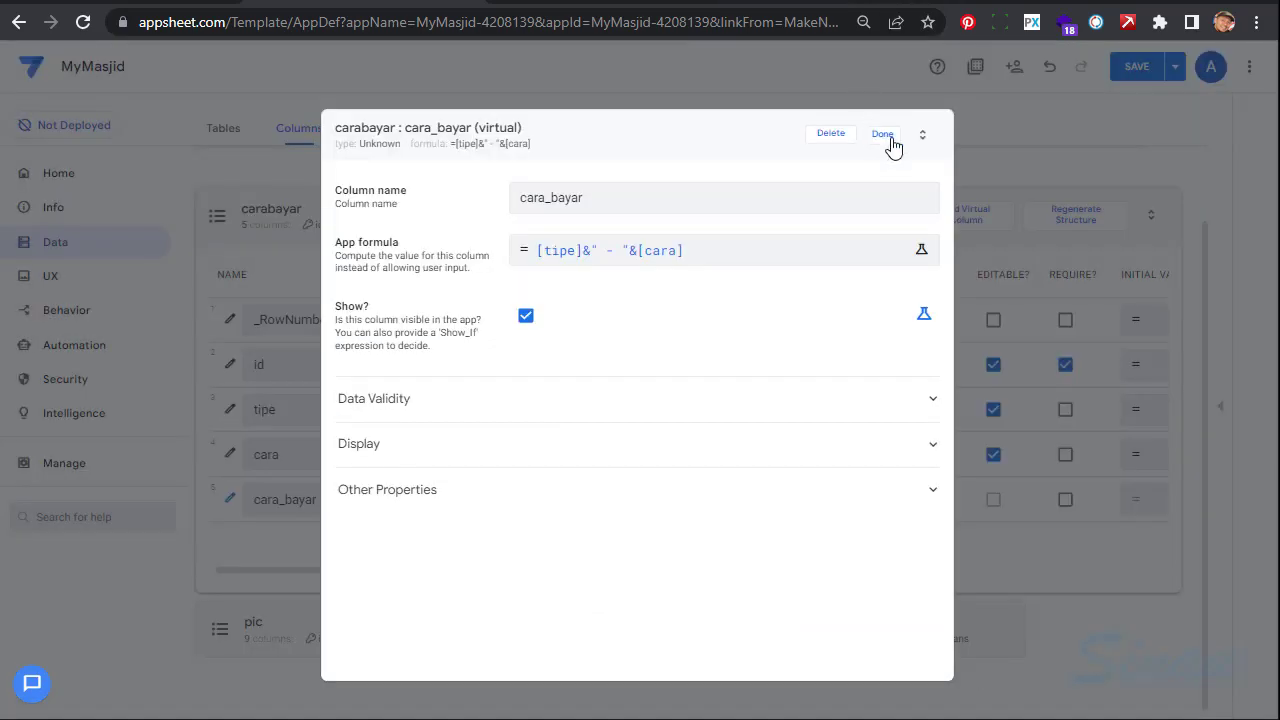
{"action": "left_click", "coordinate": [884, 135]}
Set cara_bayar to type Text, make it the carabayar label instead of id, and save the app
{"action": "left_click", "coordinate": [543, 505]}
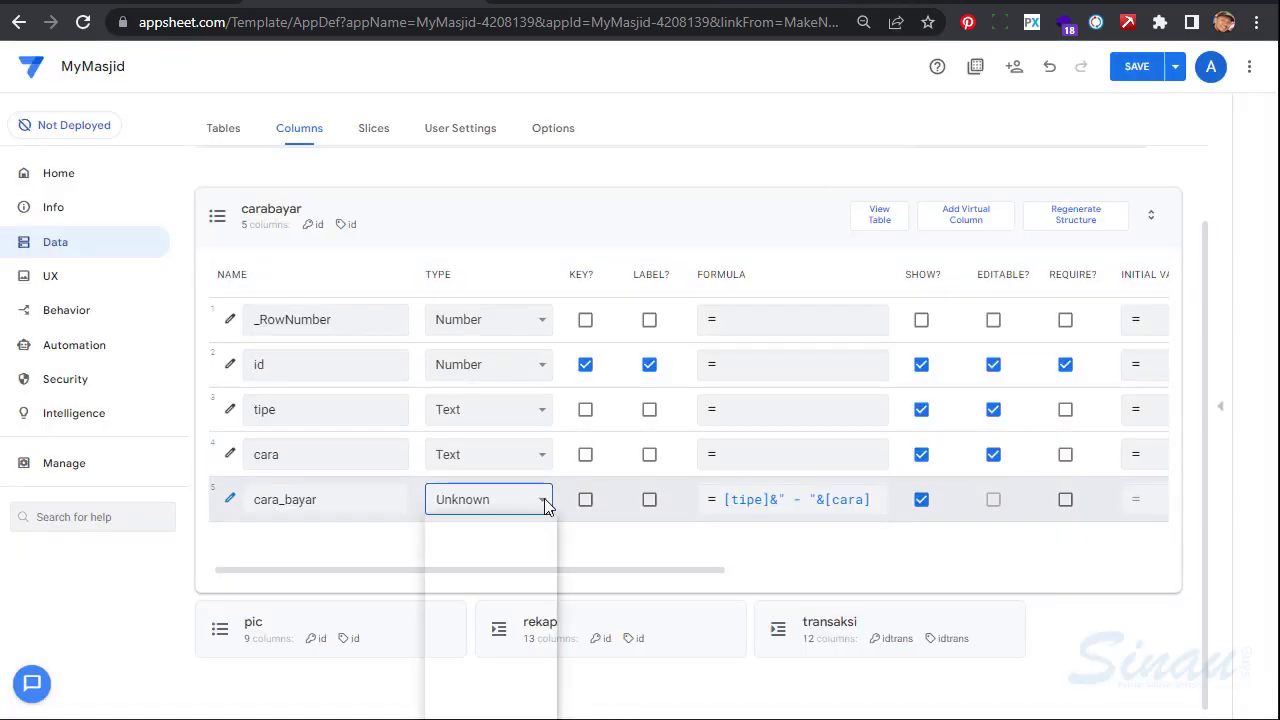
{"action": "left_click", "coordinate": [545, 507]}
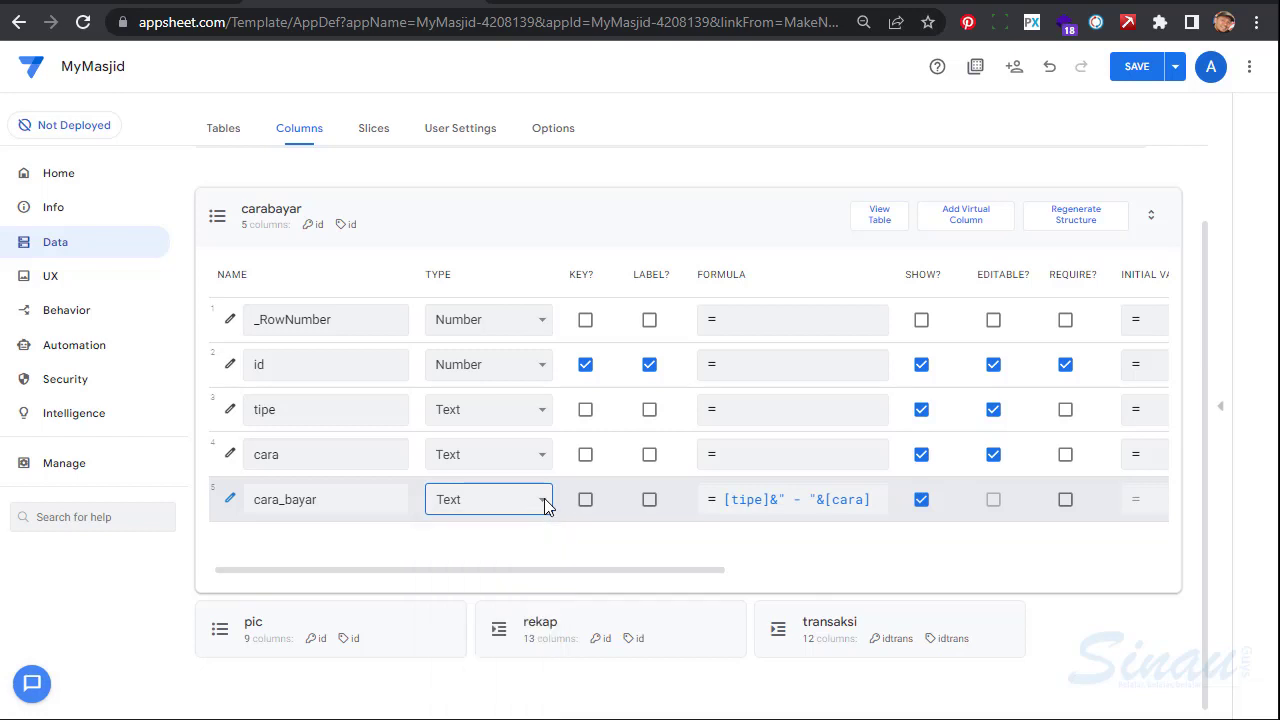
{"action": "left_click", "coordinate": [650, 500]}
{"action": "left_click", "coordinate": [650, 364]}
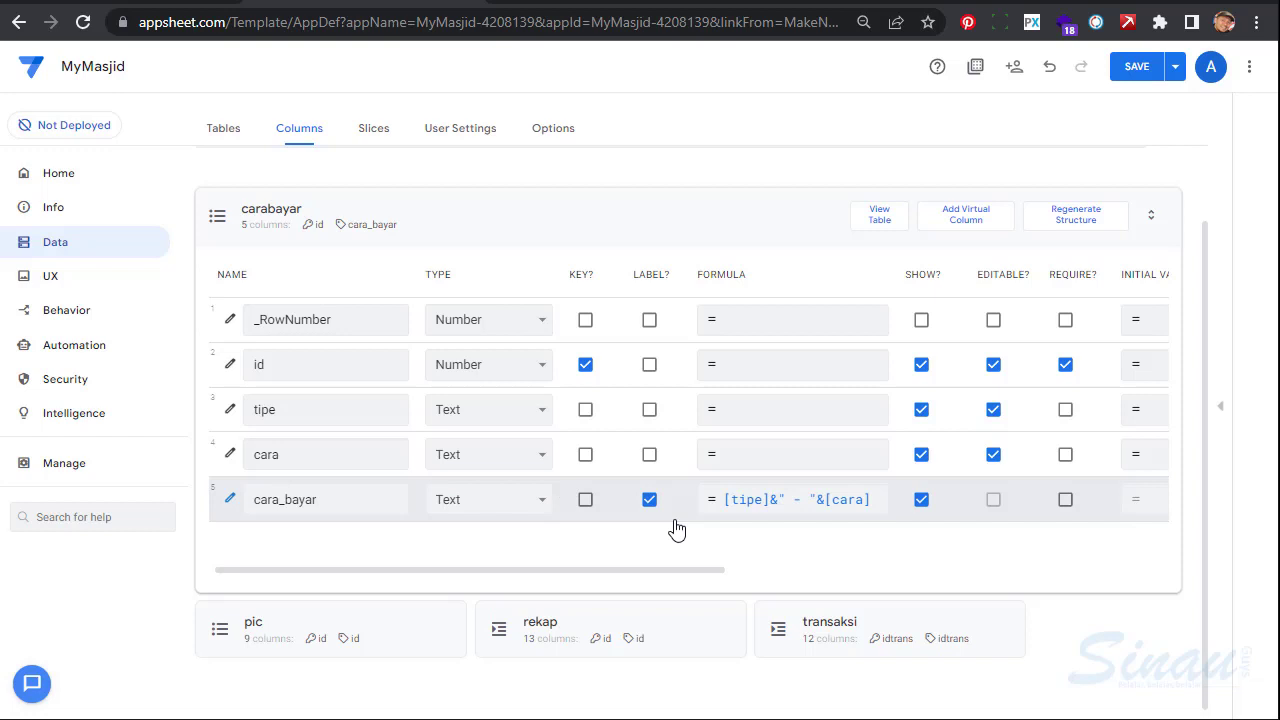
{"action": "left_click", "coordinate": [1137, 68]}
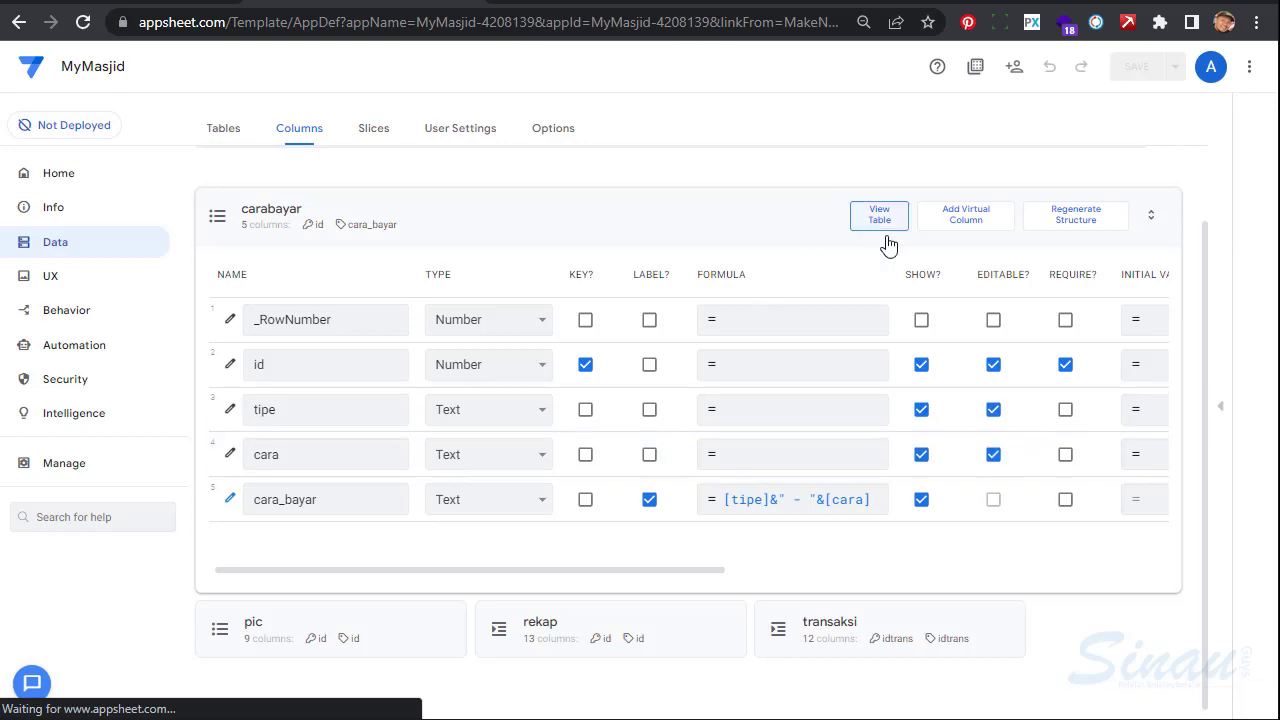
Open the pic table's columns and set the doc column's type to Image
{"action": "left_click", "coordinate": [666, 218]}
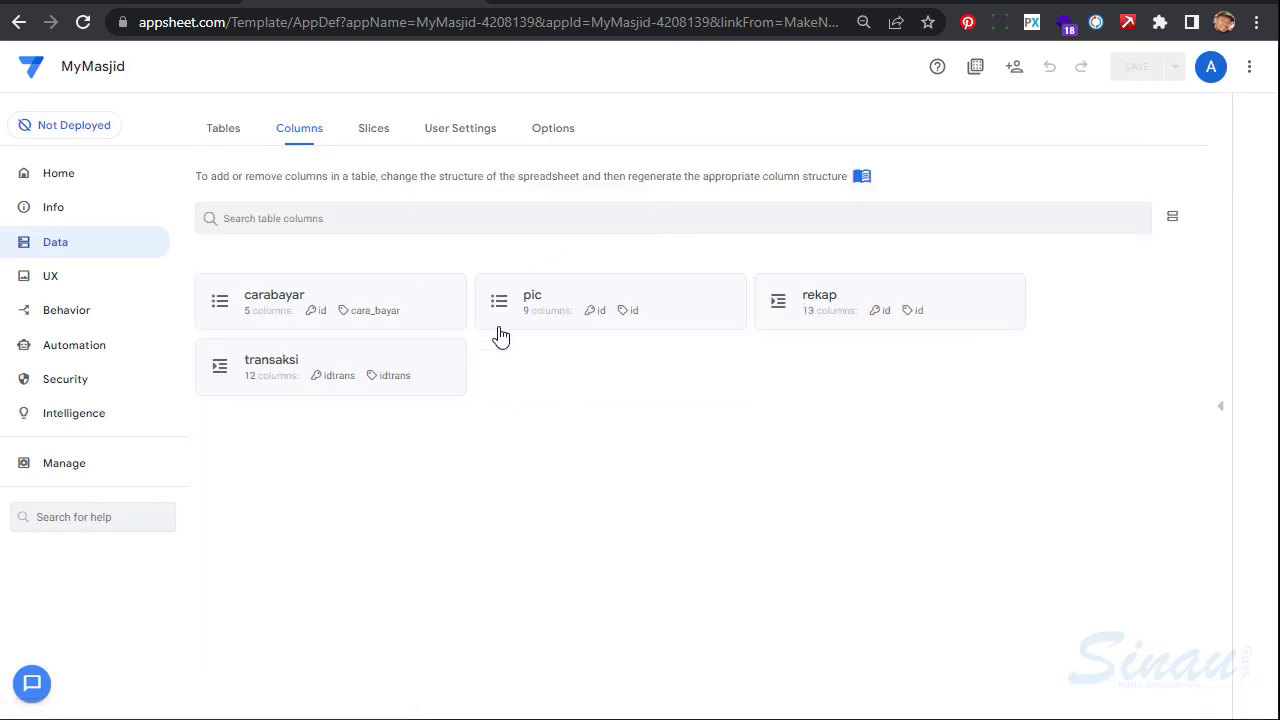
{"action": "left_click", "coordinate": [675, 315]}
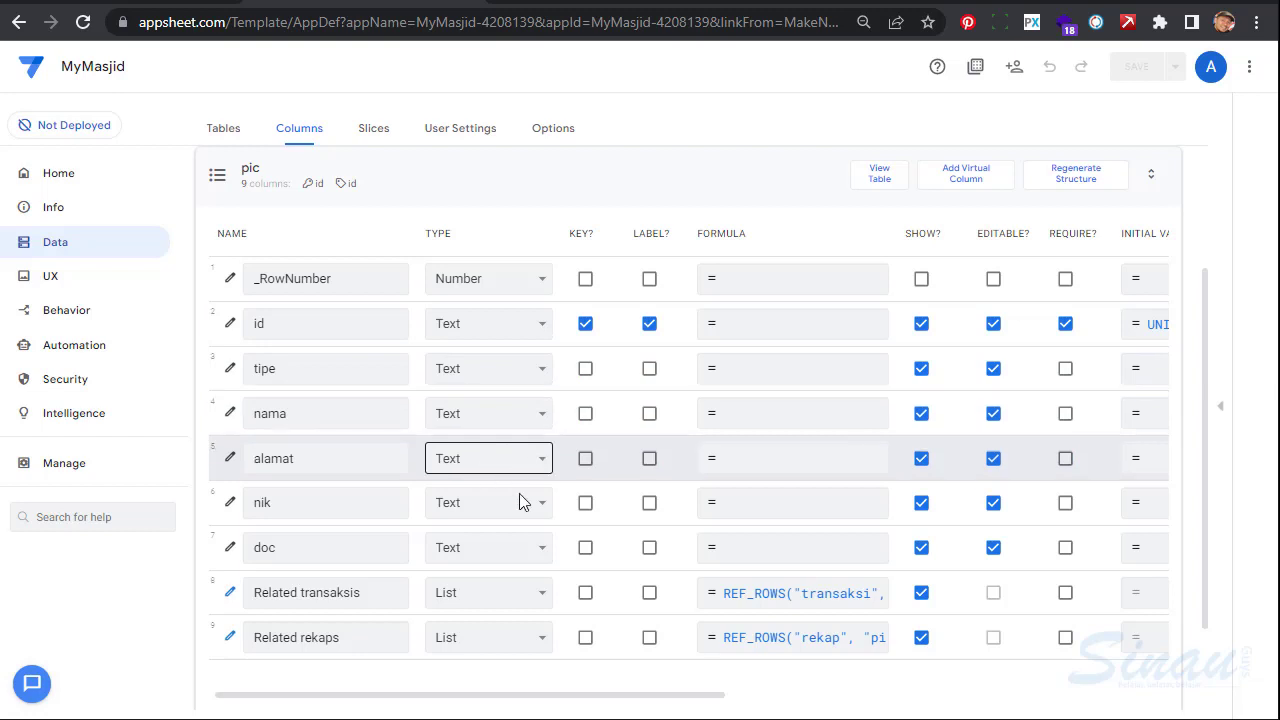
{"action": "left_click", "coordinate": [543, 553]}
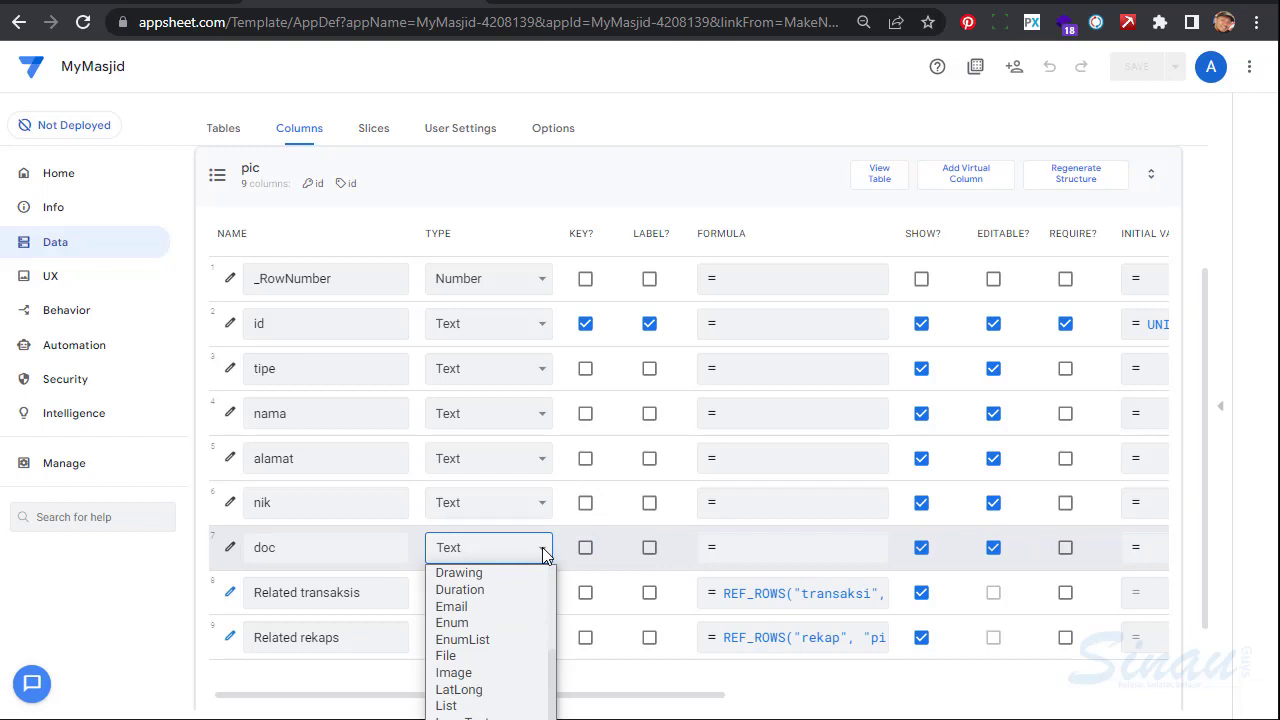
{"action": "key", "text": "f"}
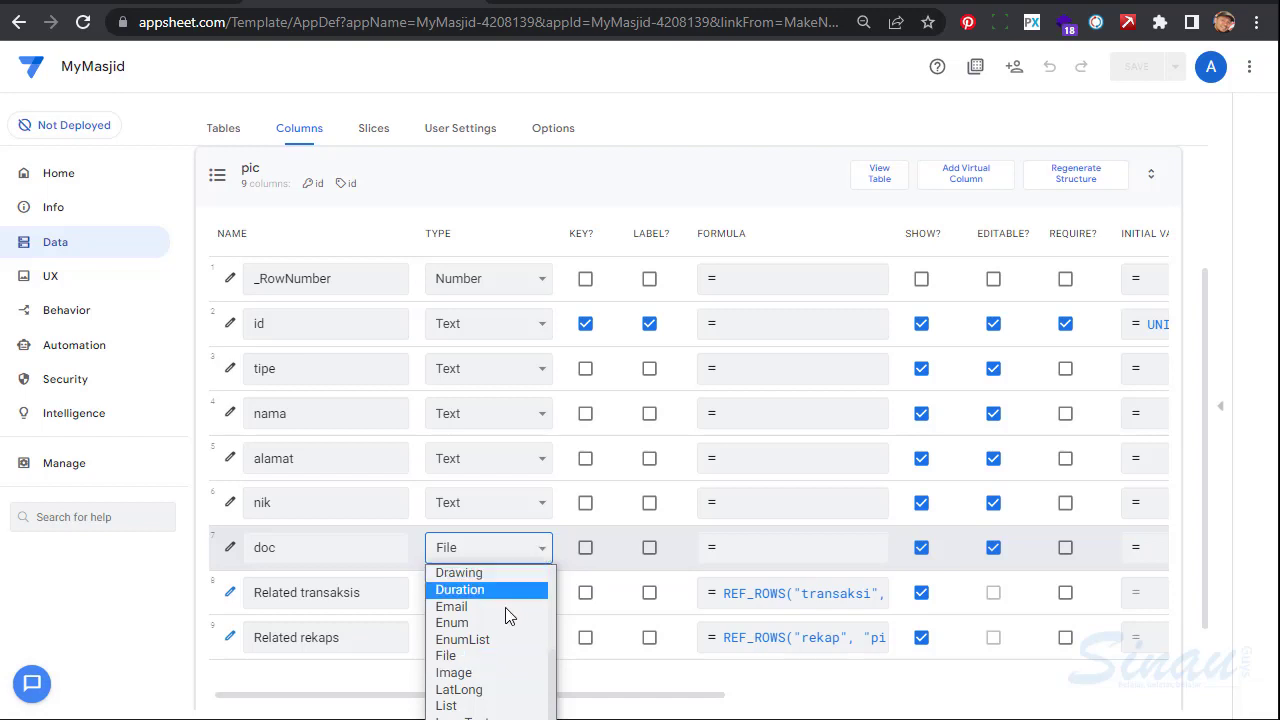
{"action": "left_click", "coordinate": [466, 673]}
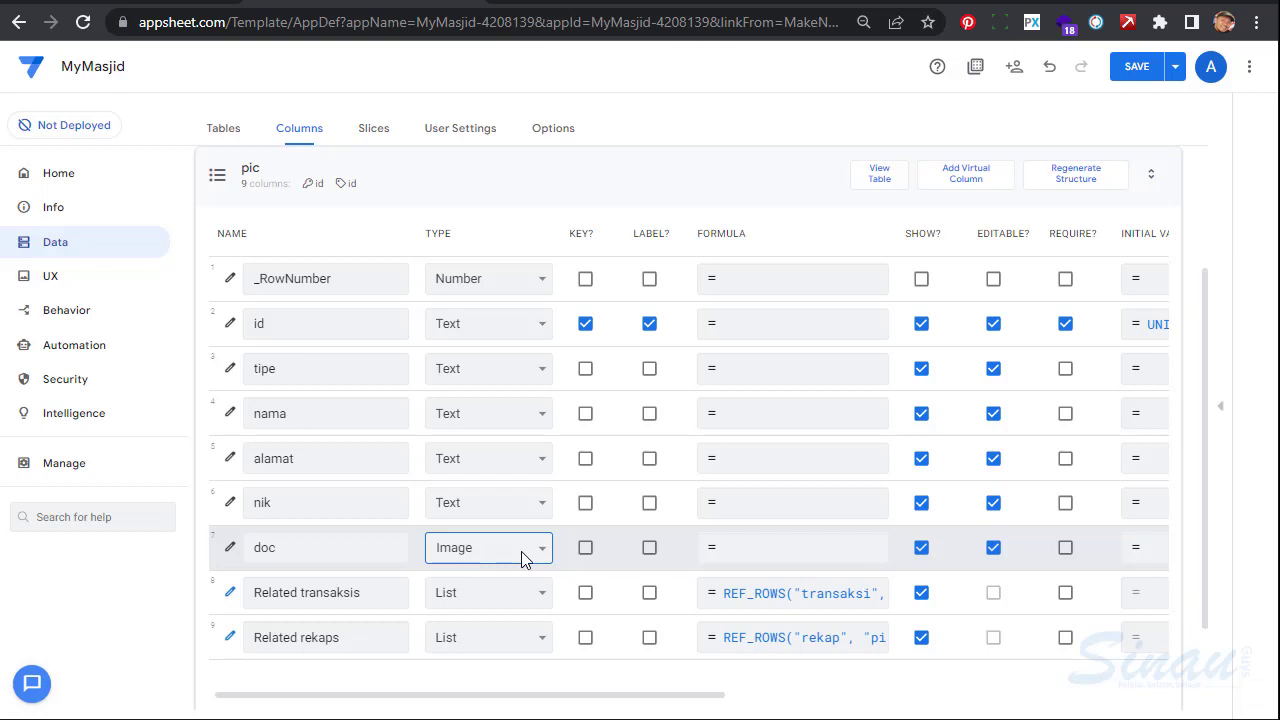
Make nama the label column of the pic table instead of id
{"action": "left_click", "coordinate": [650, 418]}
{"action": "left_click", "coordinate": [650, 413]}
{"action": "left_click", "coordinate": [650, 323]}
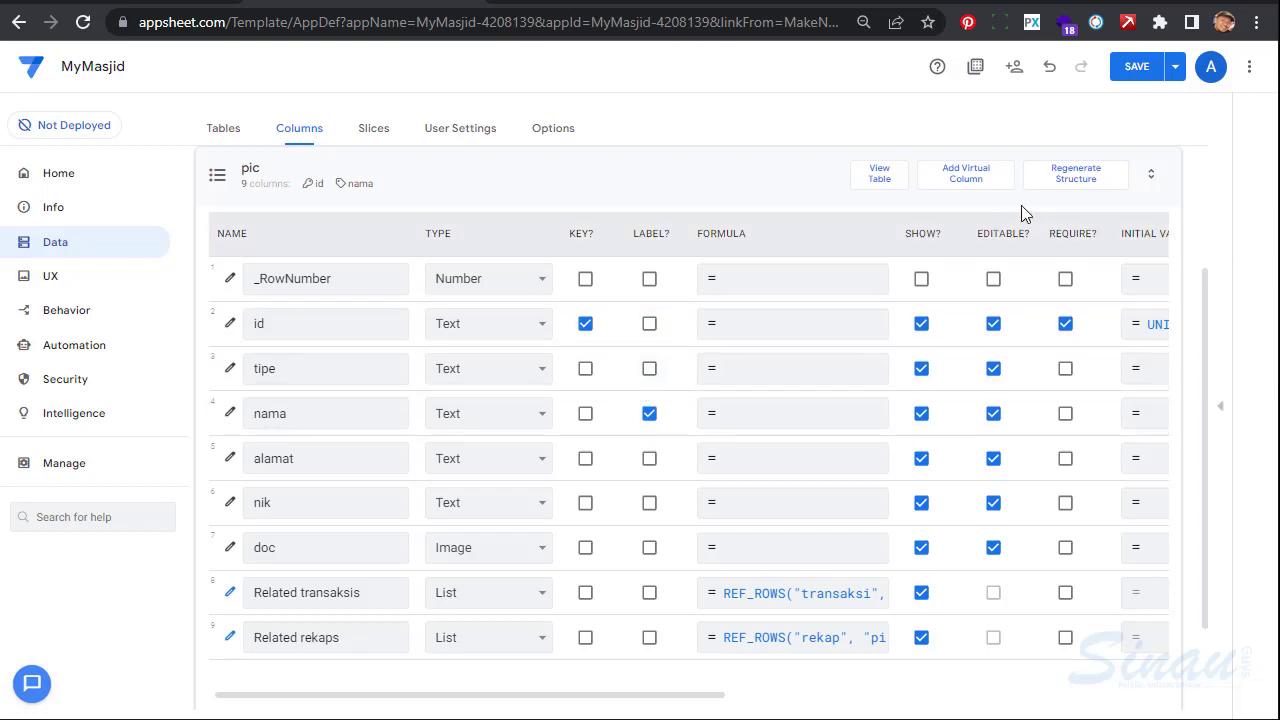
{"action": "left_click", "coordinate": [966, 180]}
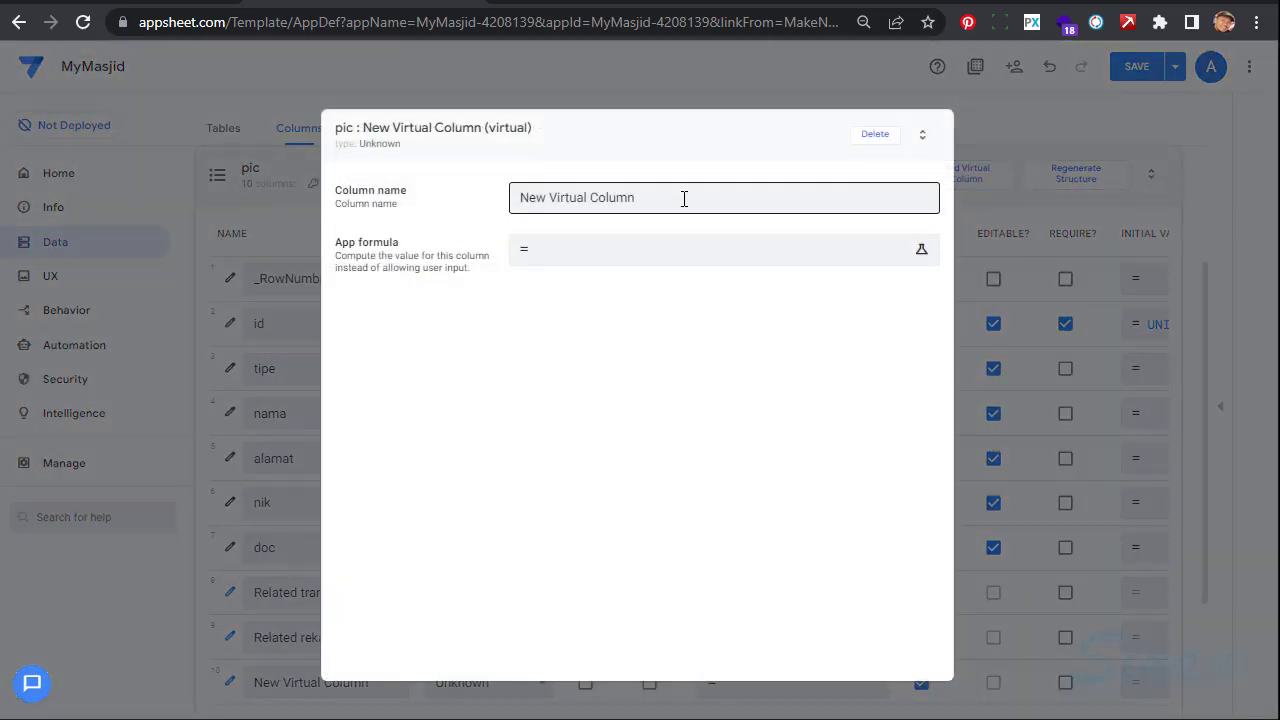
{"action": "left_click_drag", "start_coordinate": [684, 198], "coordinate": [404, 193]}
{"action": "left_click", "coordinate": [648, 145]}
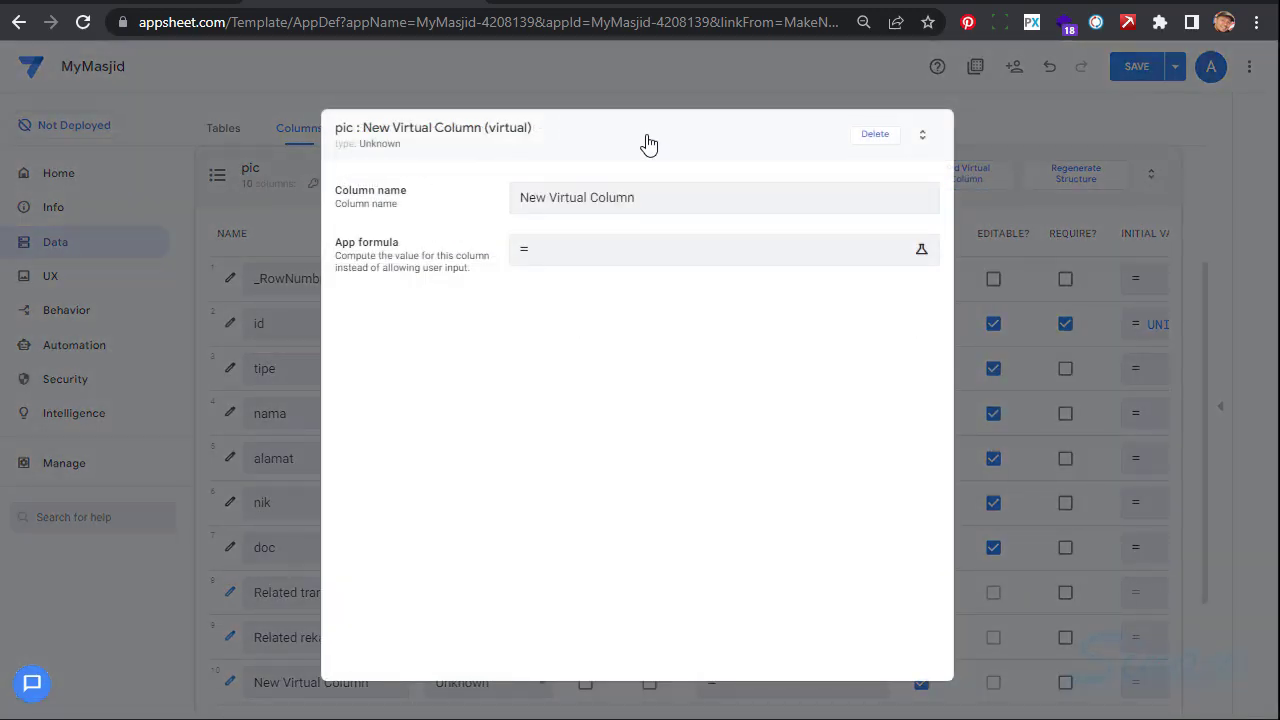
{"action": "triple_click", "coordinate": [648, 145]}
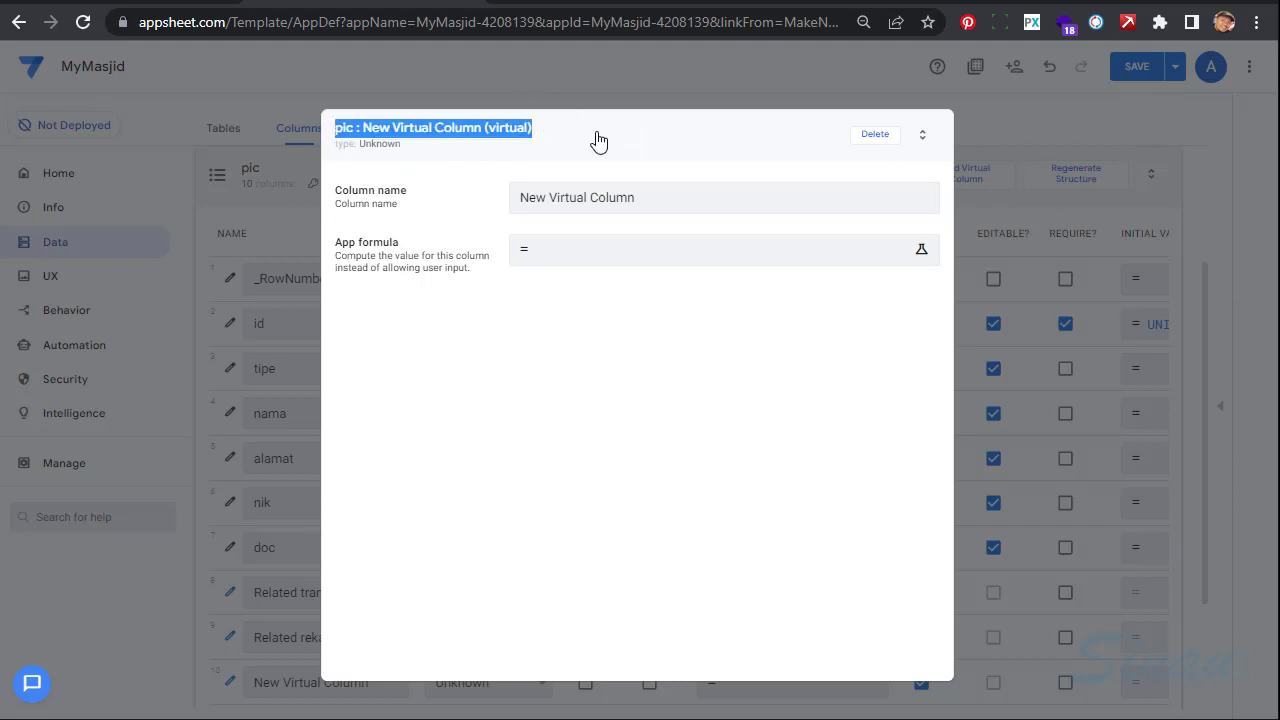
{"action": "key", "text": "Escape"}
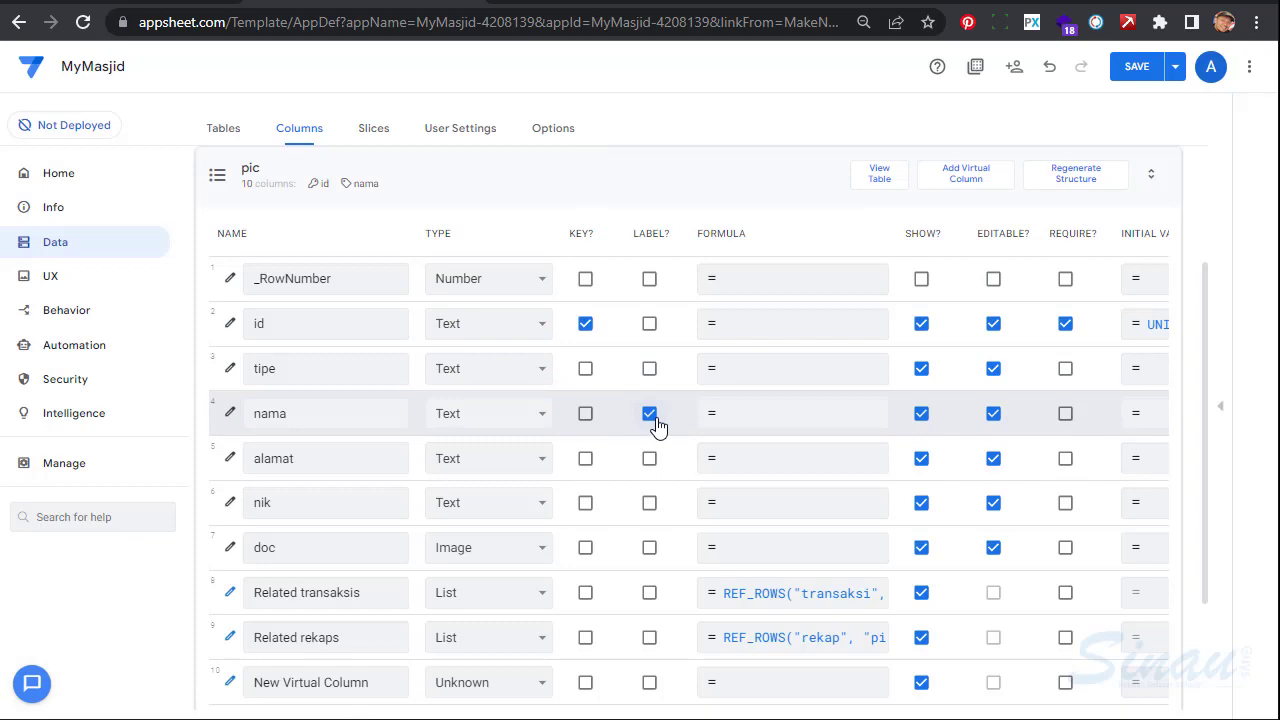
{"action": "left_click", "coordinate": [230, 682]}
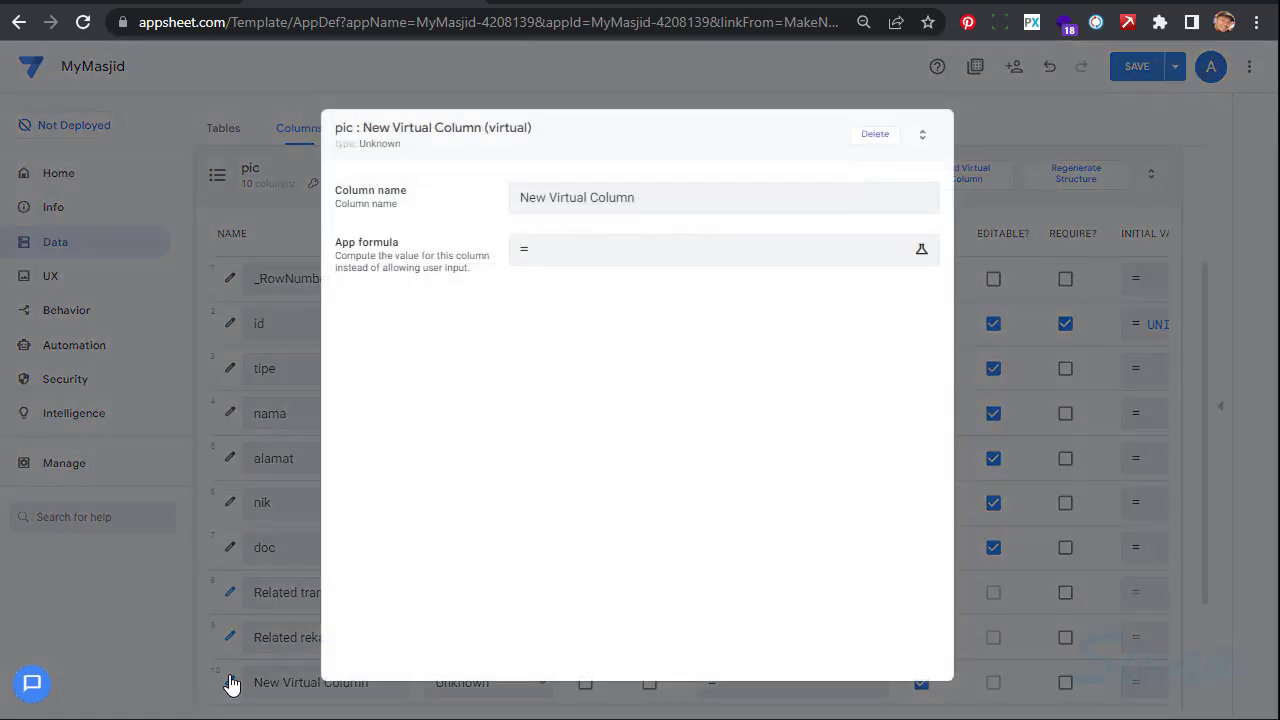
{"action": "left_click", "coordinate": [878, 135]}
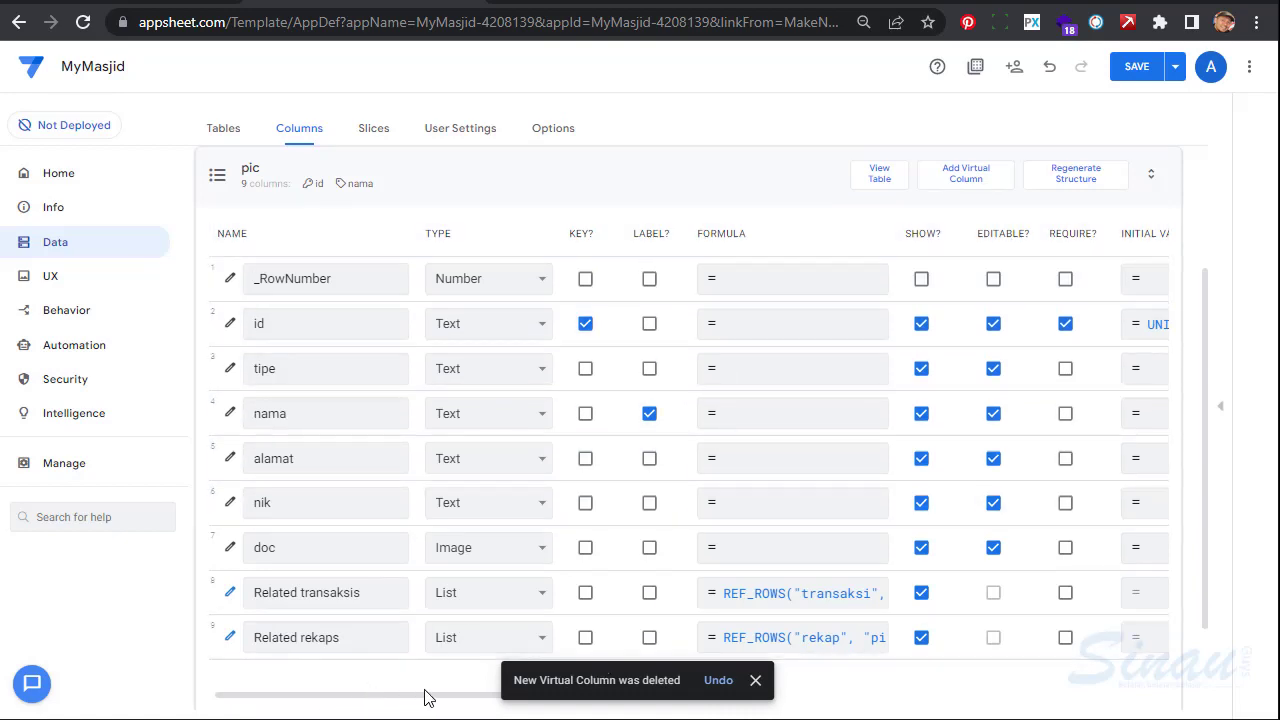
Set the initial value of the pic table's id column to "pic-"&UNIQUEID()
{"action": "left_click_drag", "start_coordinate": [449, 703], "coordinate": [537, 700]}
{"action": "key", "text": "ctrl+plus"}
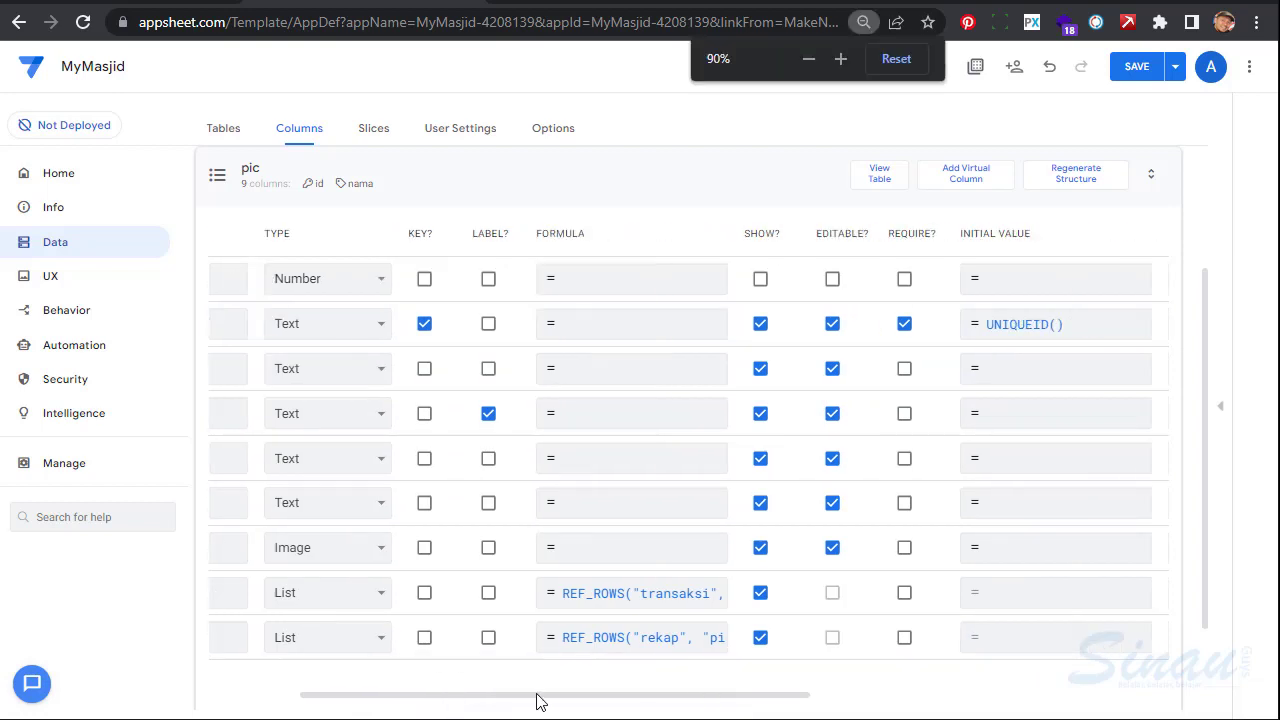
{"action": "key", "text": "ctrl+minus"}
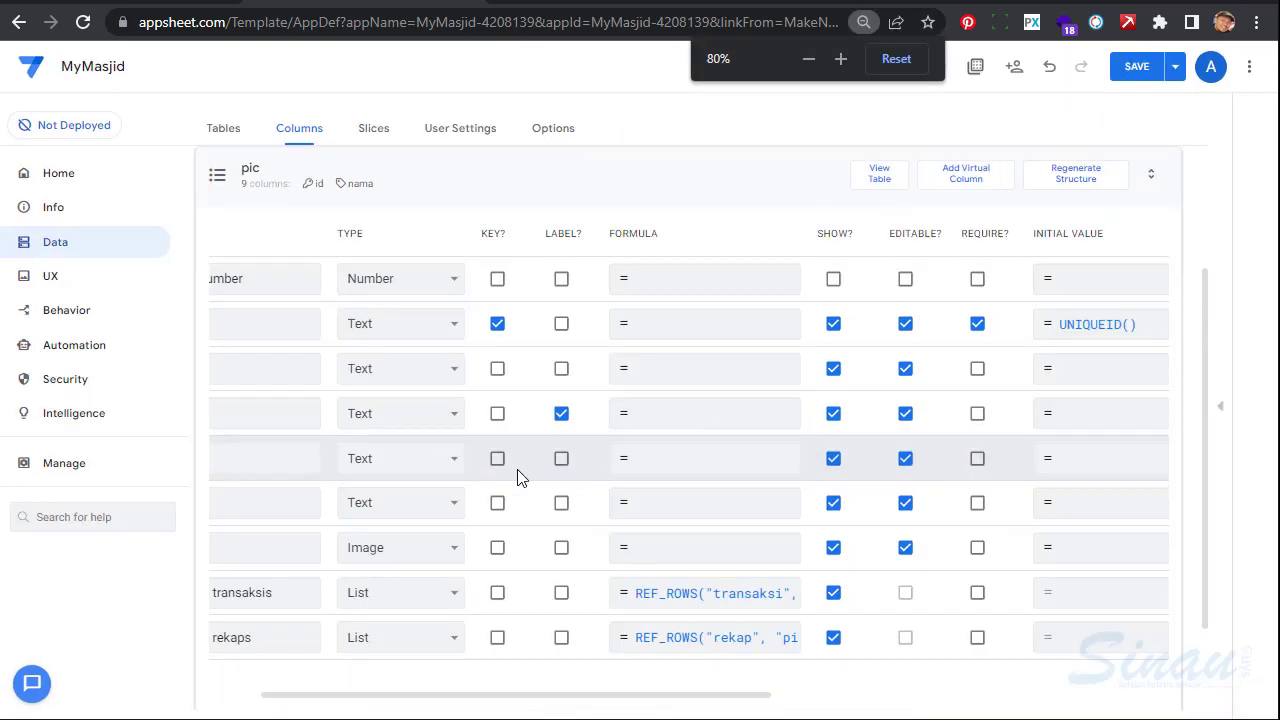
{"action": "left_click", "coordinate": [1094, 328]}
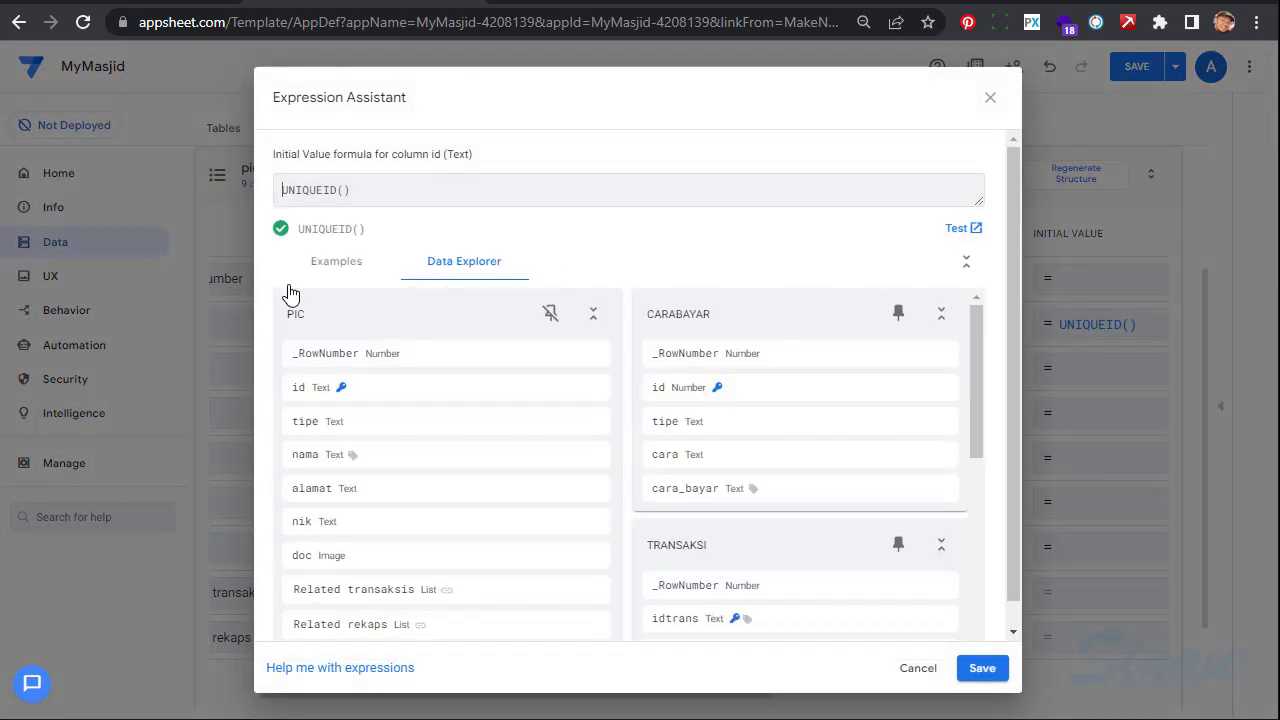
{"action": "type", "text": "\"\"&"}
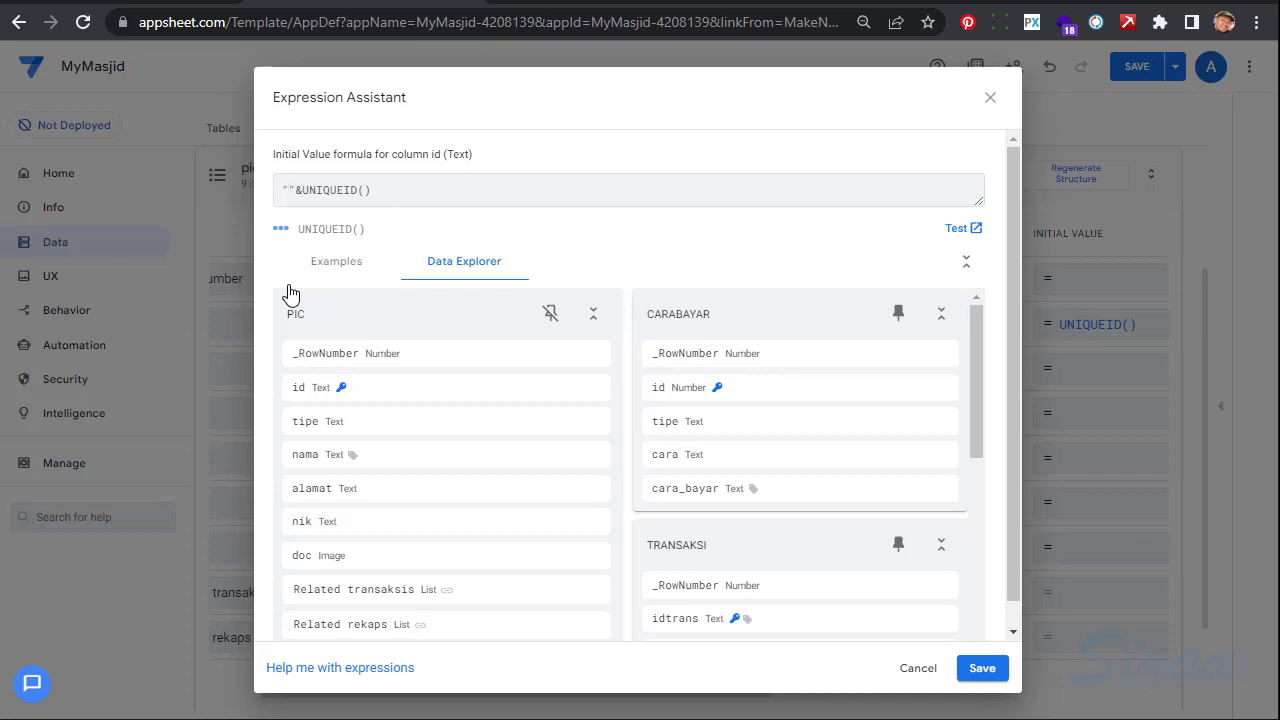
{"action": "type", "text": "pic-"}
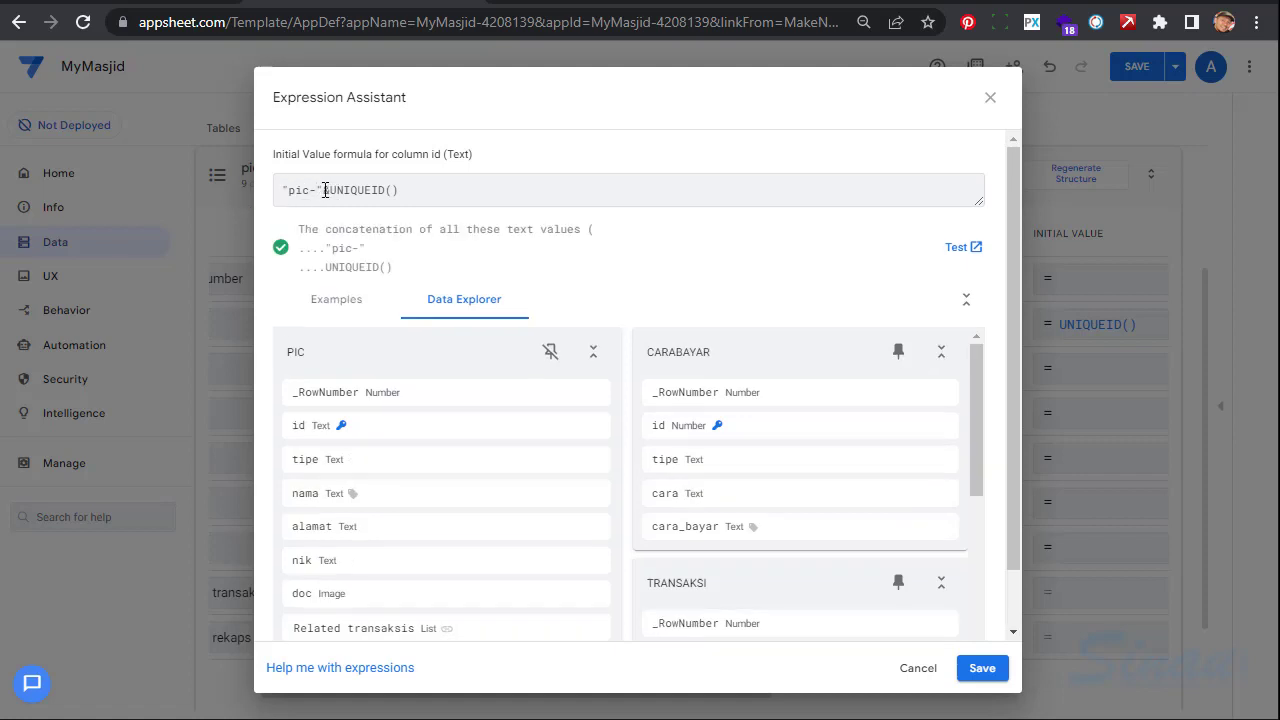
{"action": "left_click_drag", "start_coordinate": [322, 190], "coordinate": [334, 193]}
{"action": "left_click", "coordinate": [278, 191]}
{"action": "left_click", "coordinate": [982, 668]}
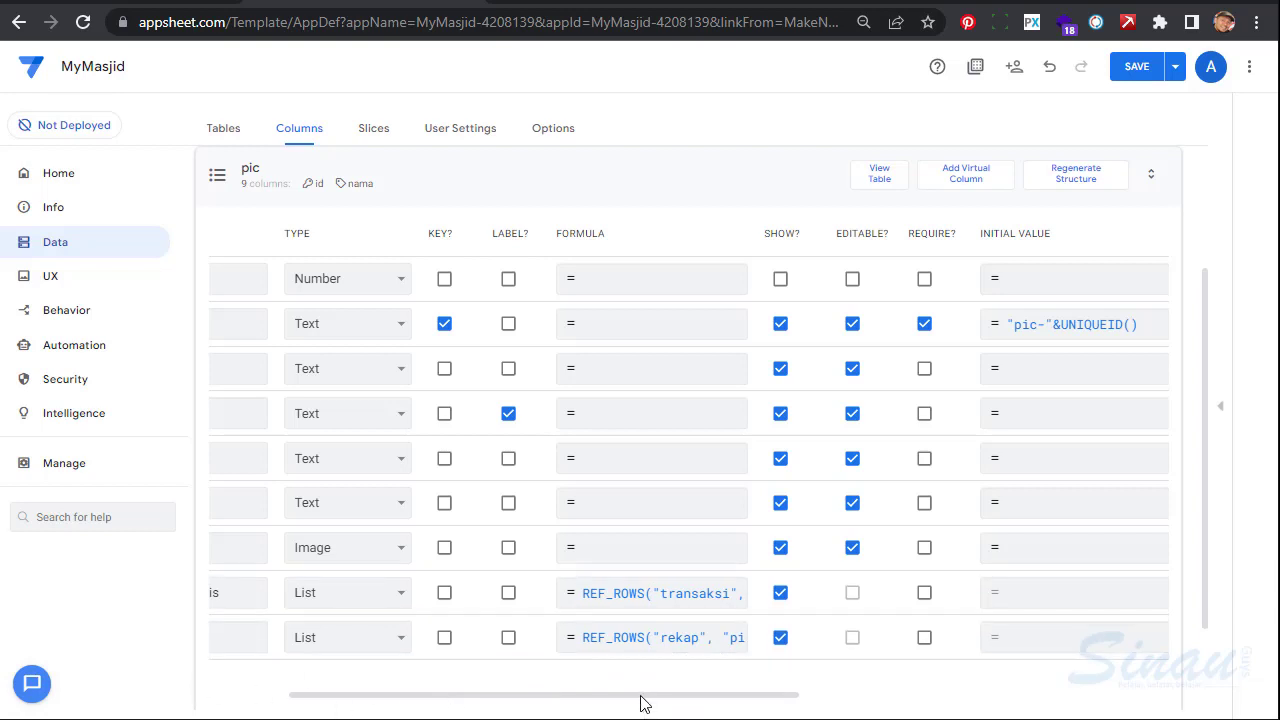
Set the pic table's alamat column to type Address and save the app
{"action": "left_click_drag", "start_coordinate": [640, 703], "coordinate": [491, 686]}
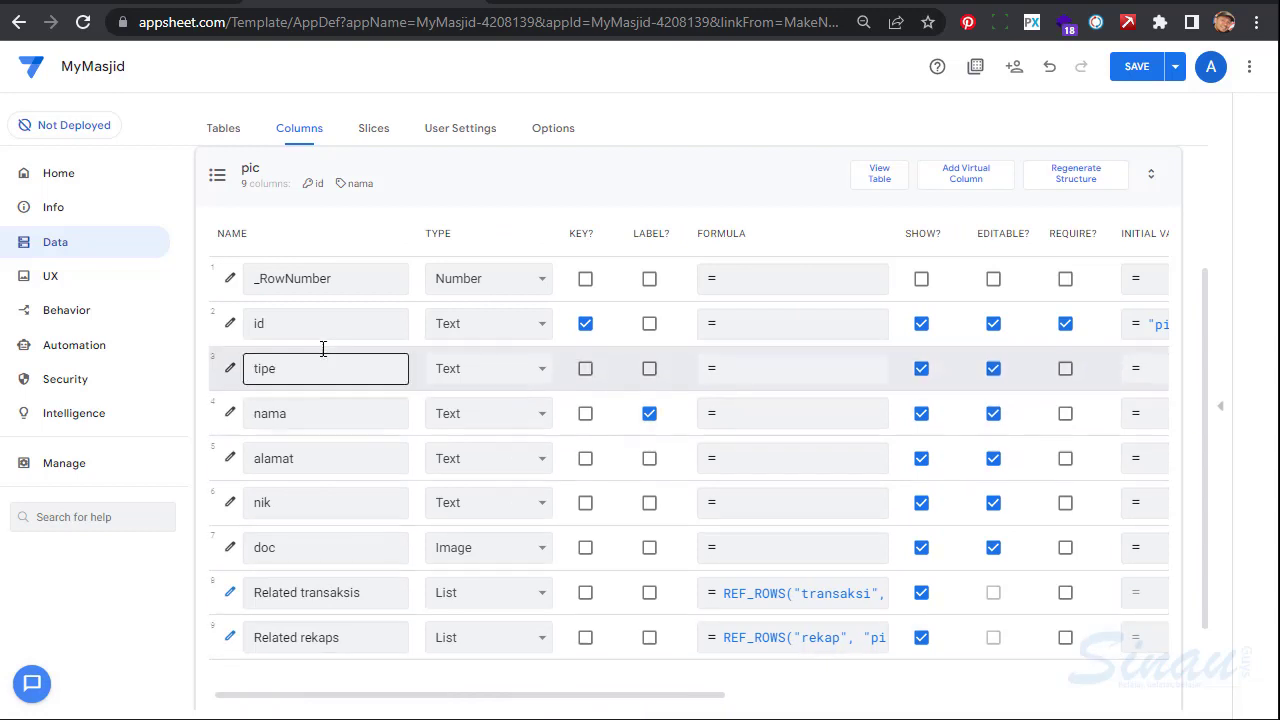
{"action": "left_click", "coordinate": [543, 462]}
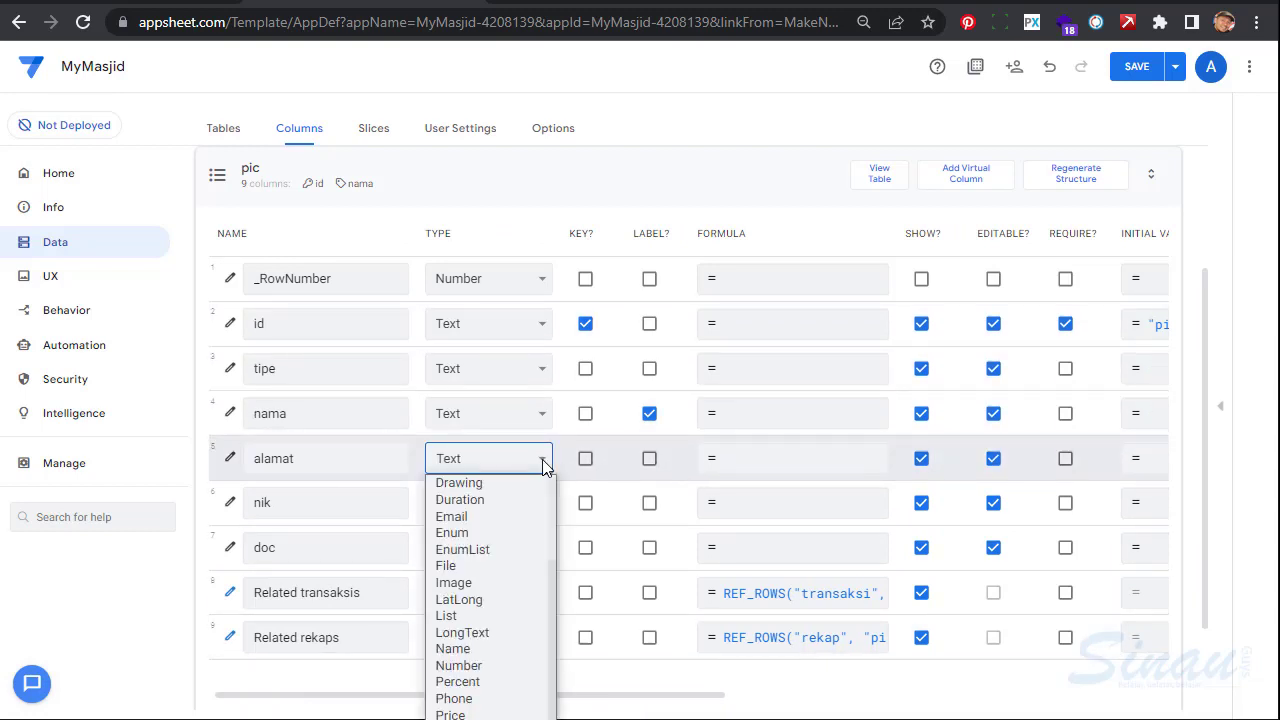
{"action": "key", "text": "a"}
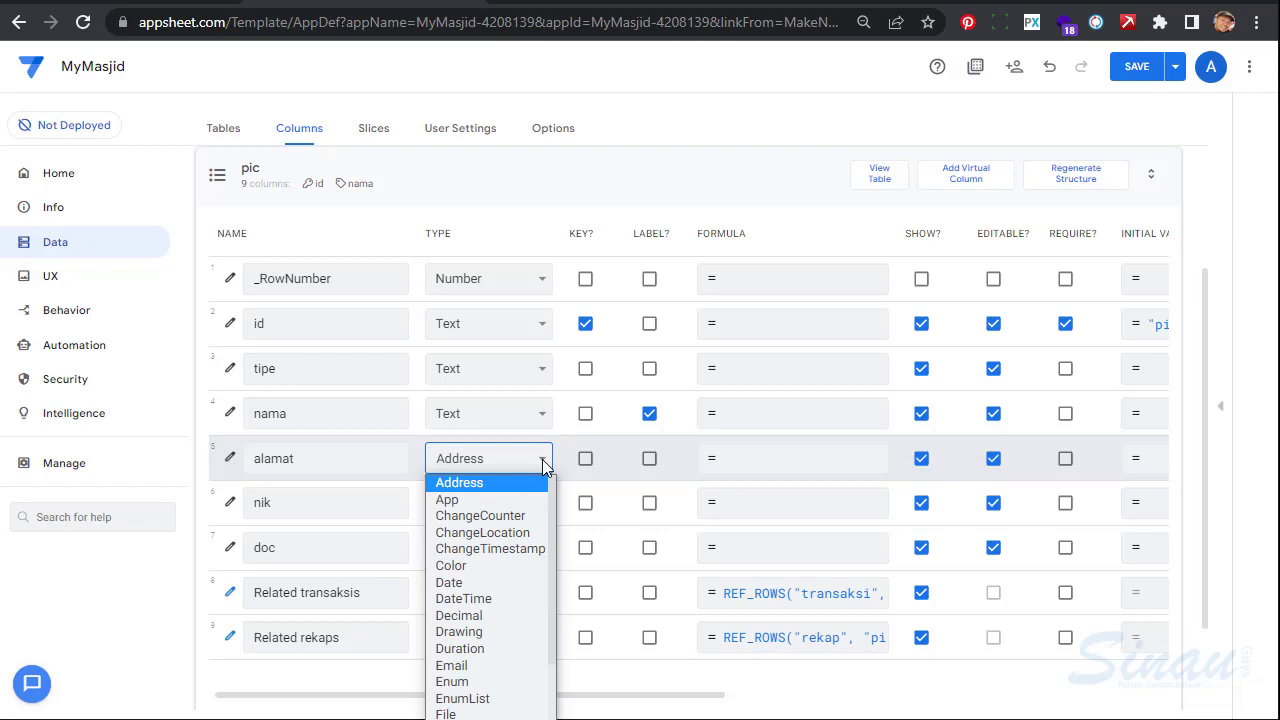
{"action": "key", "text": "Return"}
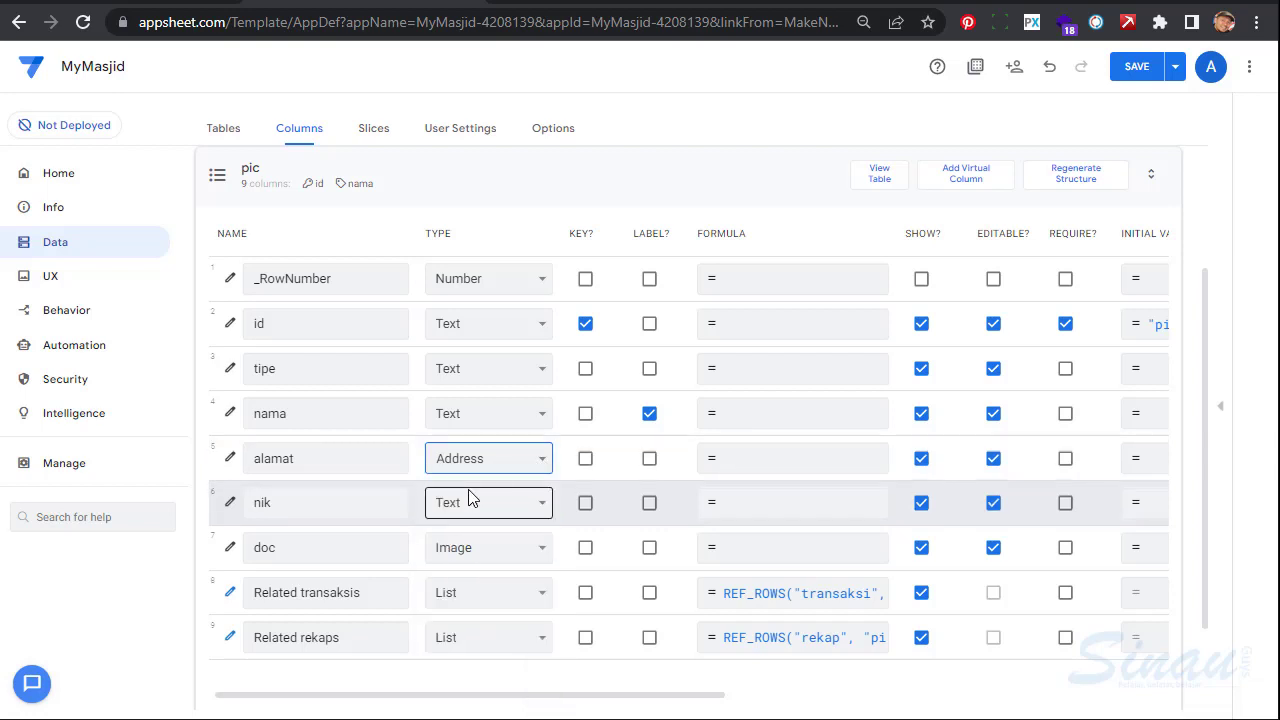
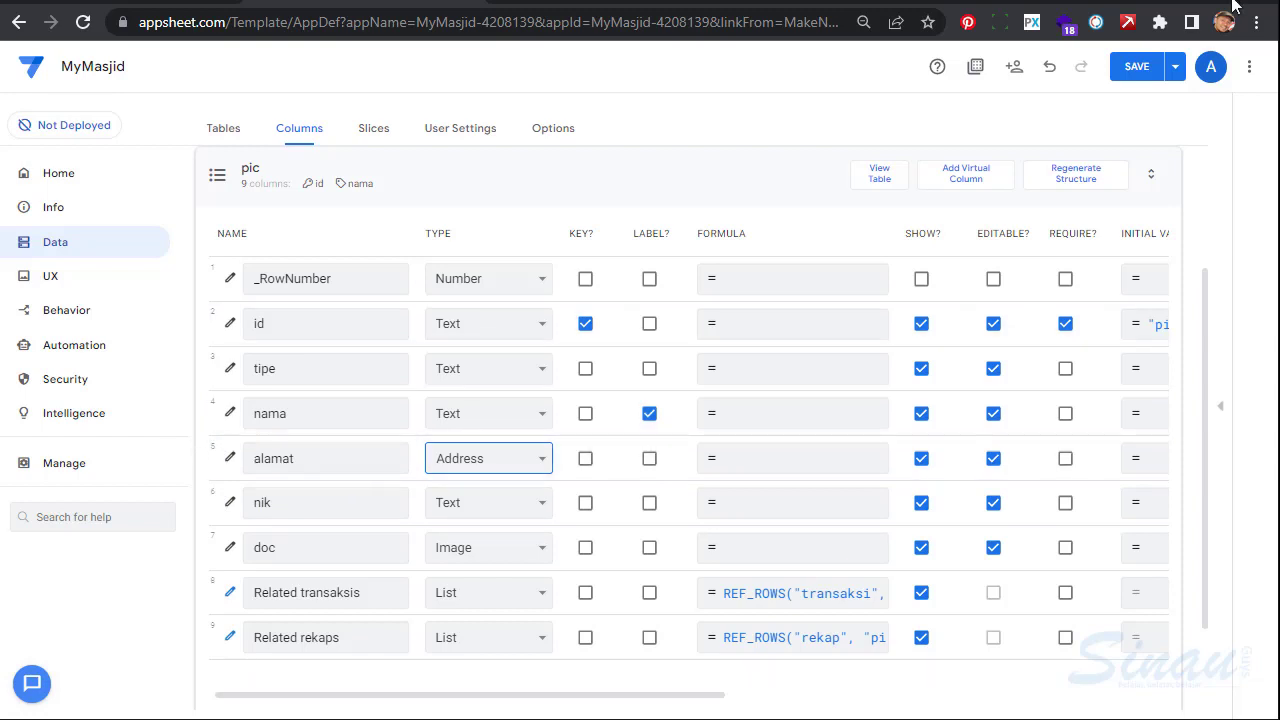
{"action": "left_click", "coordinate": [1136, 70]}
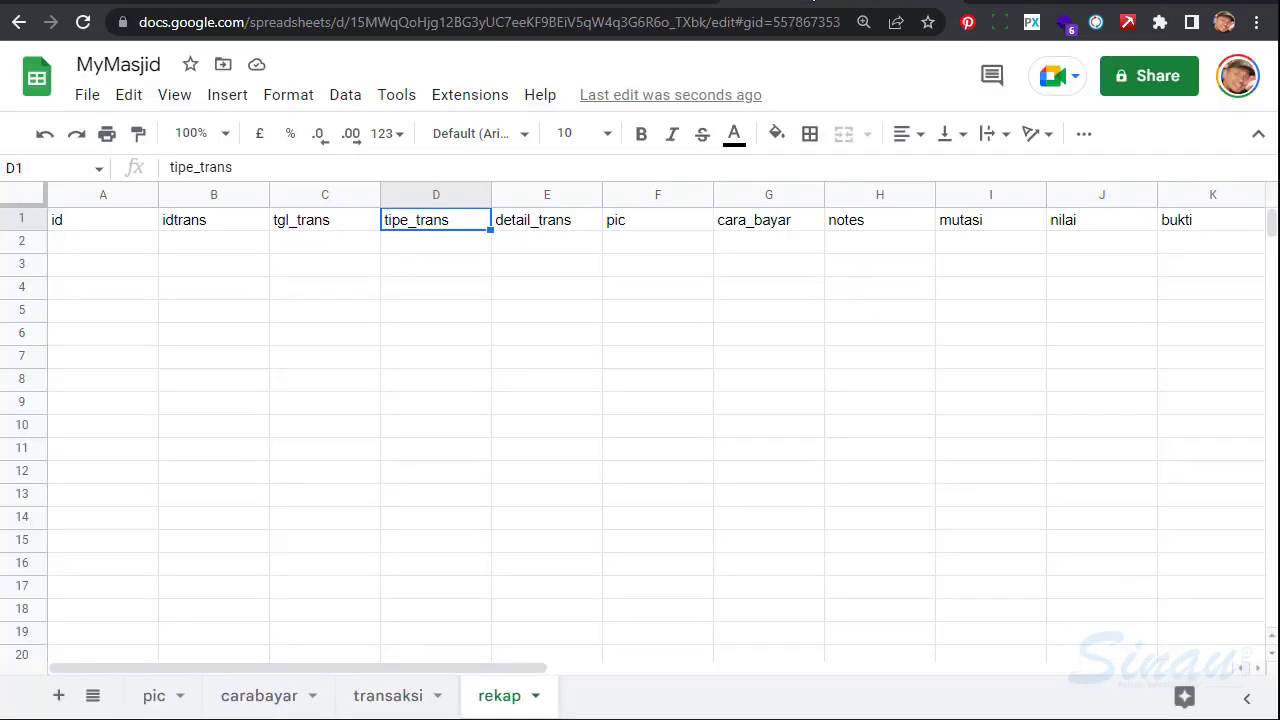
In the MyMasjid Google Sheets spreadsheet, insert a column before nik on the pic sheet and head it alamat_detail
{"action": "left_click", "coordinate": [157, 700]}
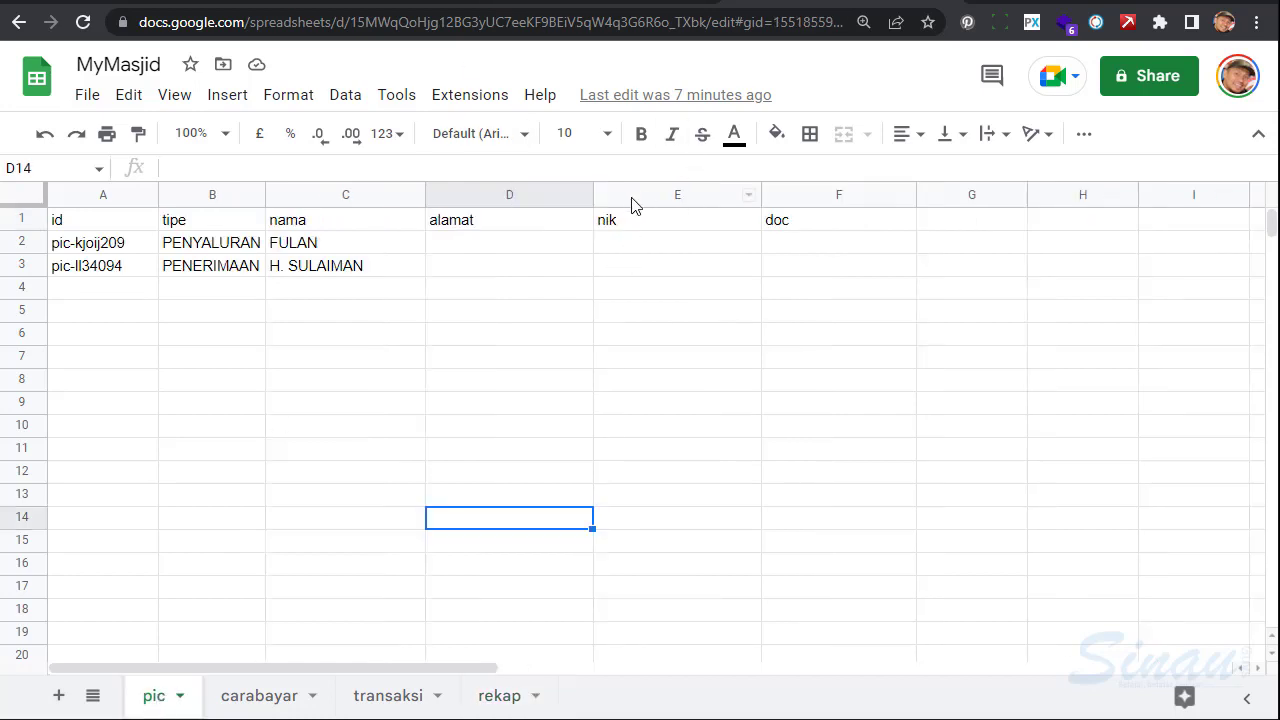
{"action": "left_click", "coordinate": [621, 196]}
{"action": "right_click", "coordinate": [621, 196]}
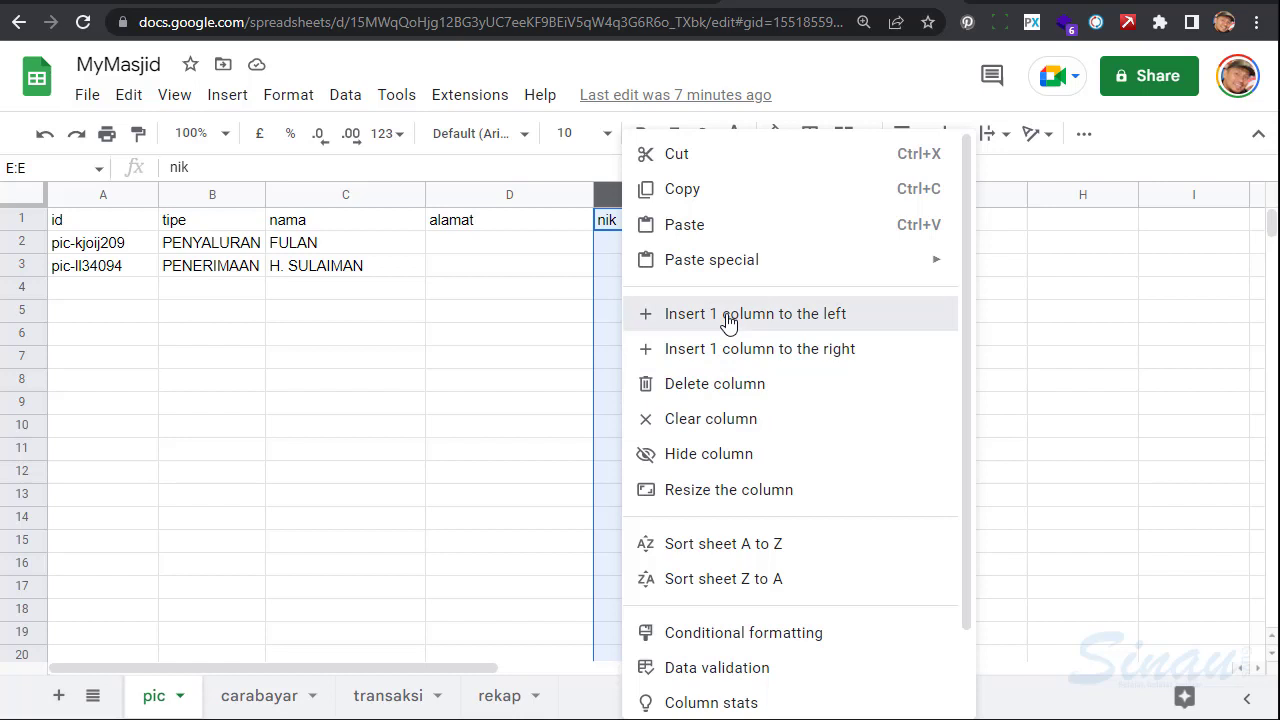
{"action": "left_click", "coordinate": [728, 314]}
{"action": "left_click", "coordinate": [657, 228]}
{"action": "type", "text": "alamatPde"}
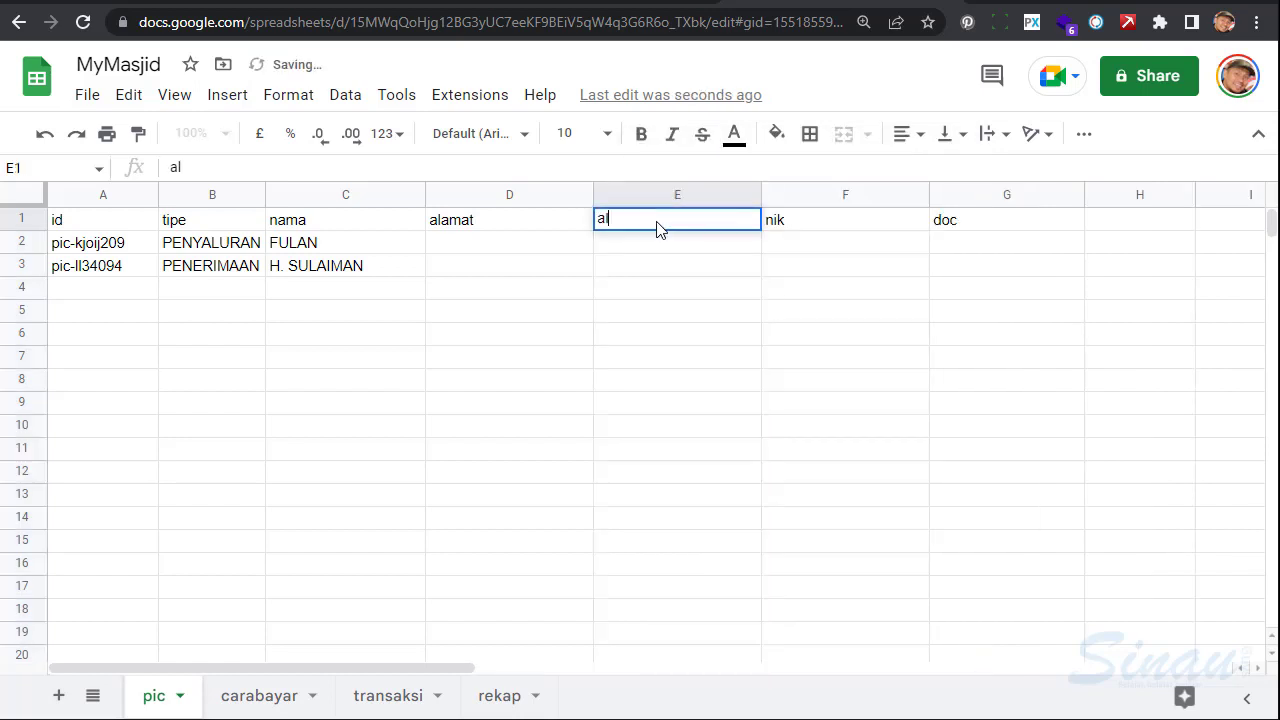
{"action": "key", "text": "BackSpace"}
{"action": "key", "text": "BackSpace"}
{"action": "key", "text": "BackSpace"}
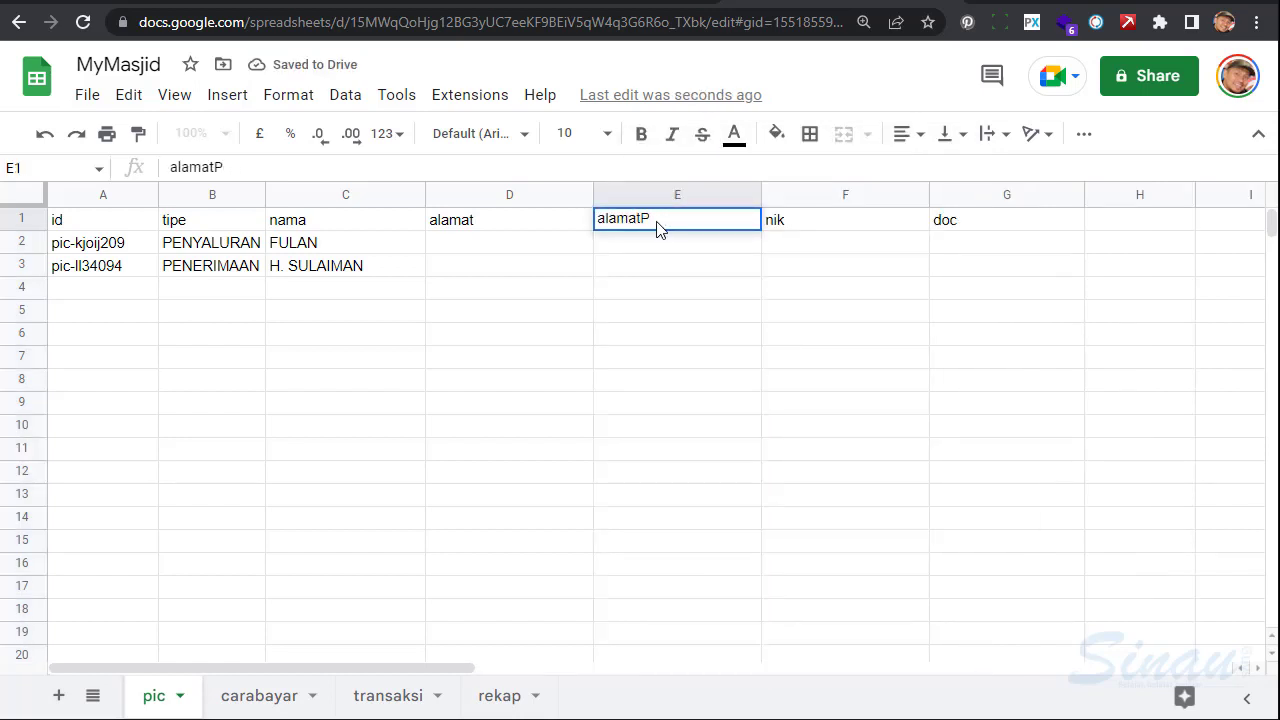
{"action": "type", "text": "_detail"}
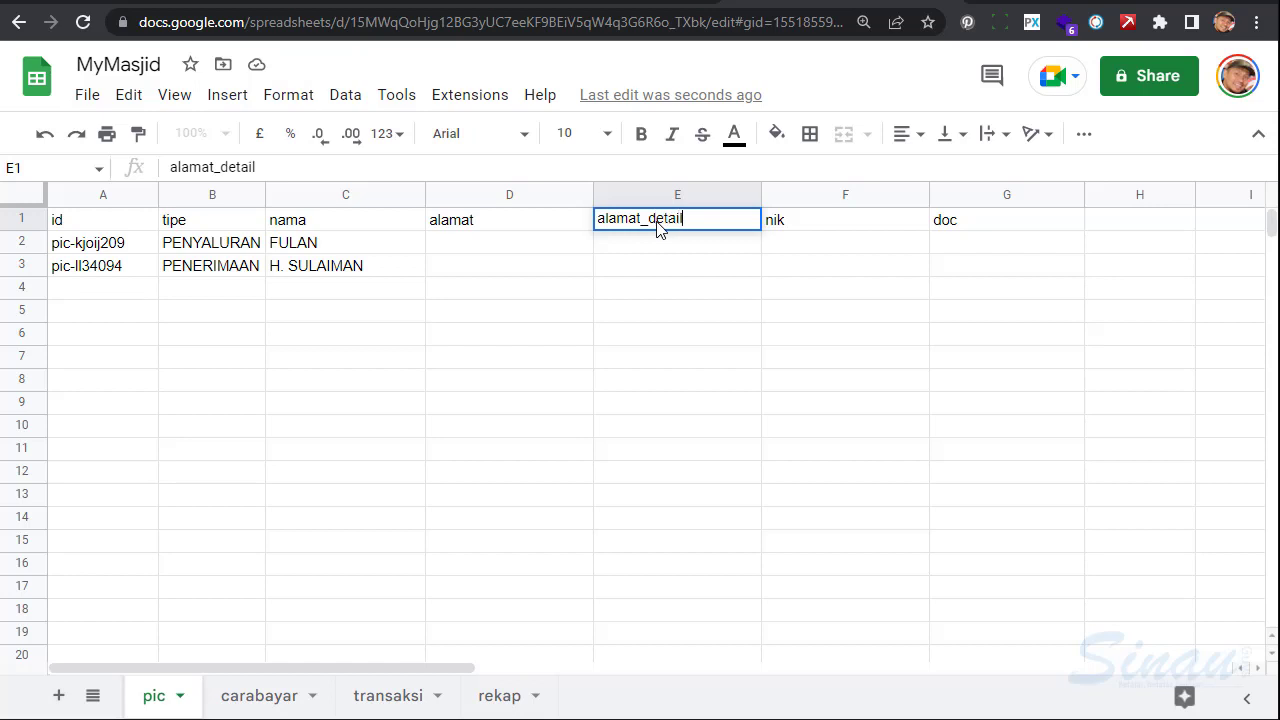
{"action": "key", "text": "Return"}
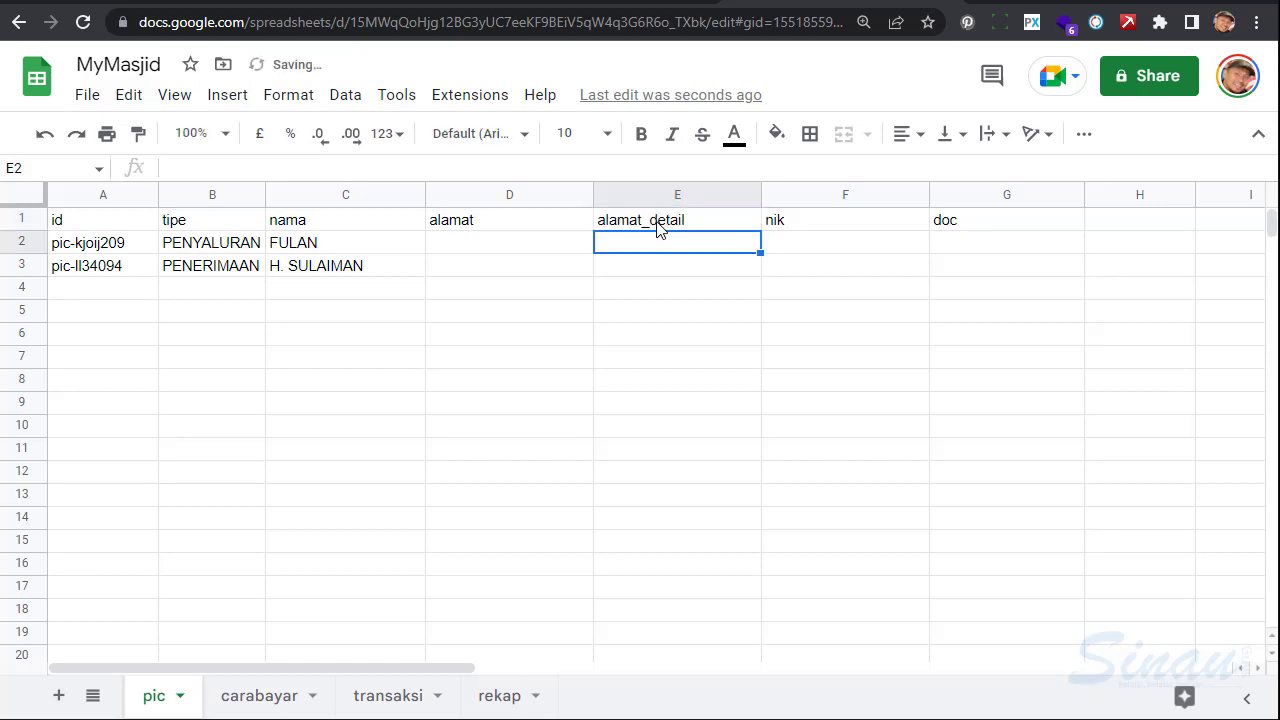
Back in AppSheet, regenerate the pic table's column structure and close its column list
{"action": "left_click", "coordinate": [350, 0]}
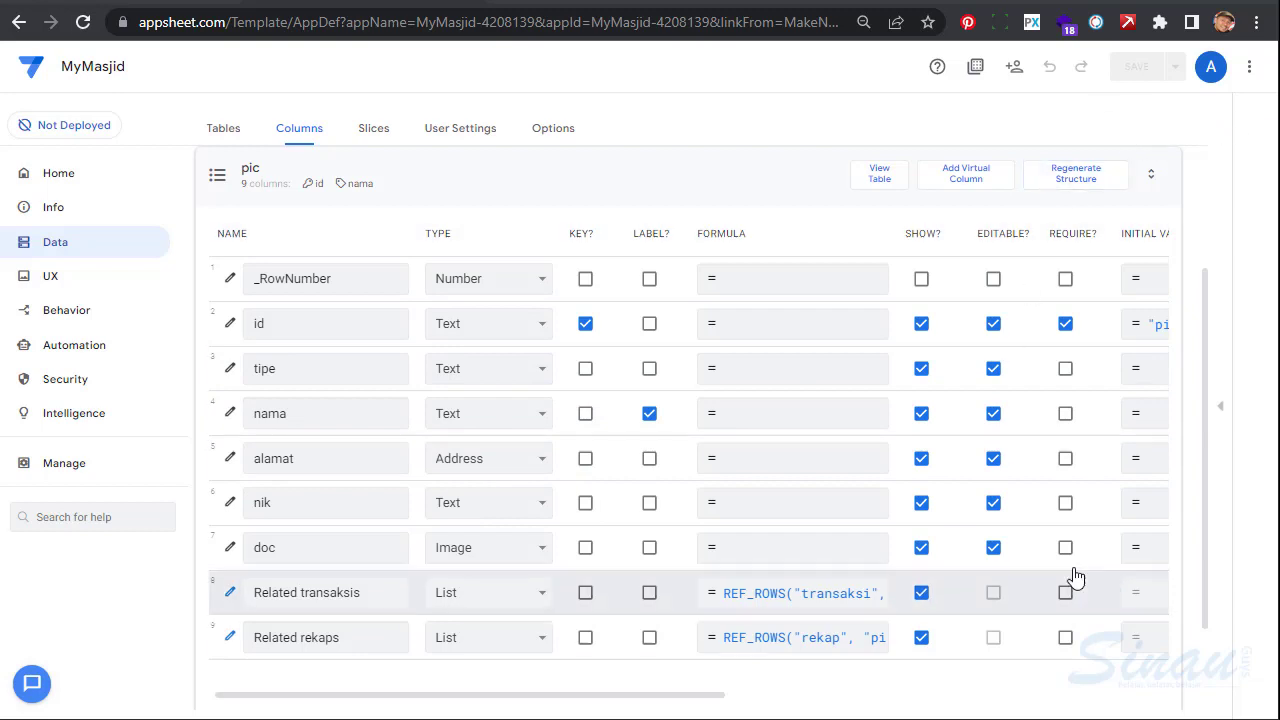
{"action": "left_click", "coordinate": [1077, 181]}
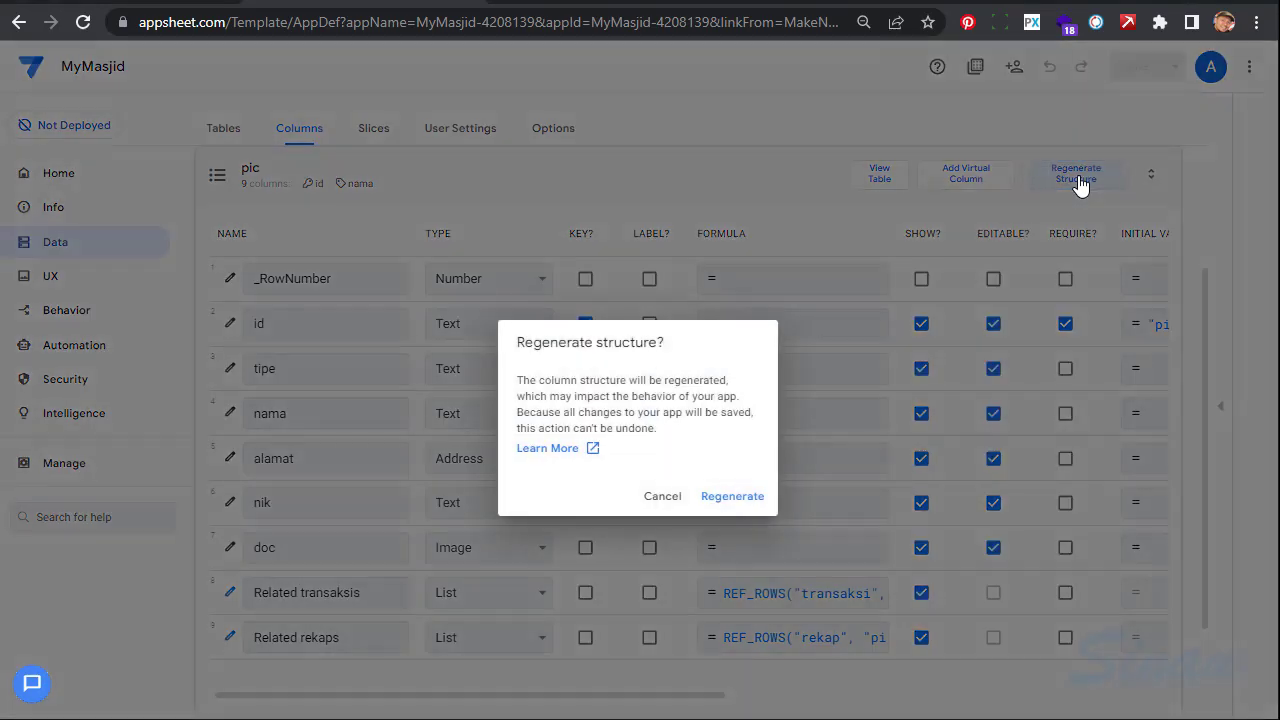
{"action": "left_click", "coordinate": [731, 497]}
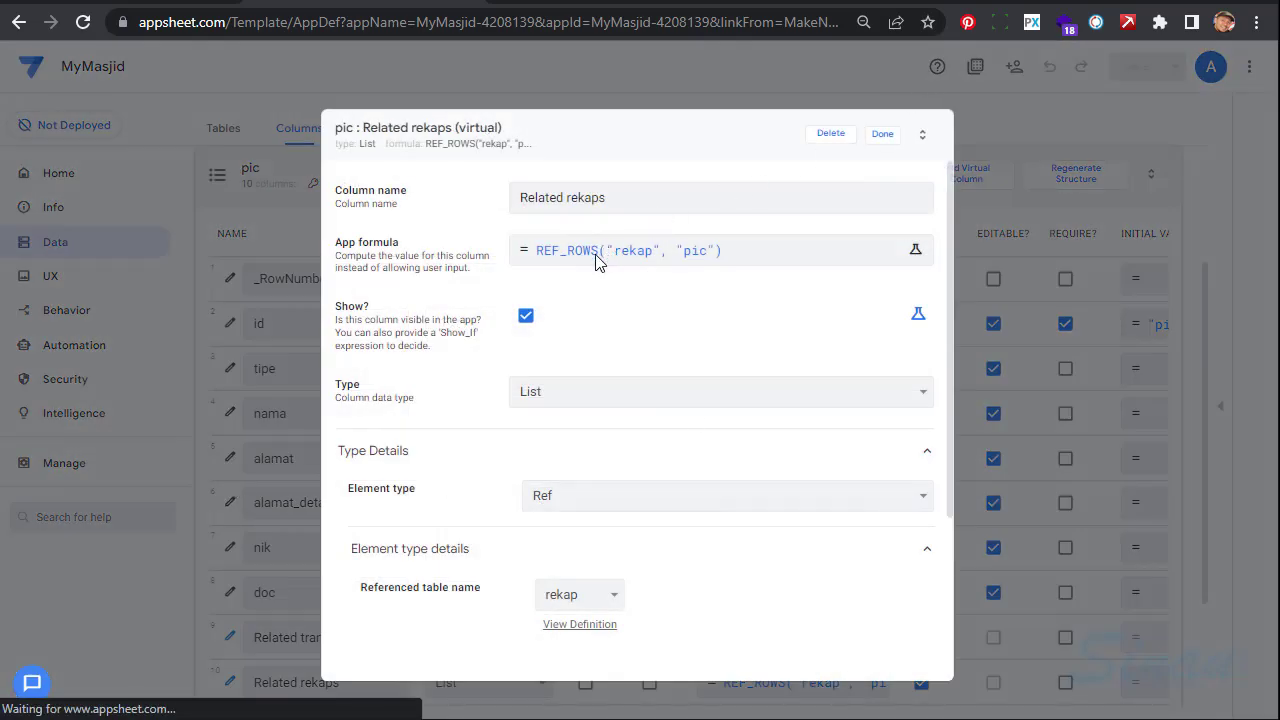
{"action": "left_click", "coordinate": [882, 136]}
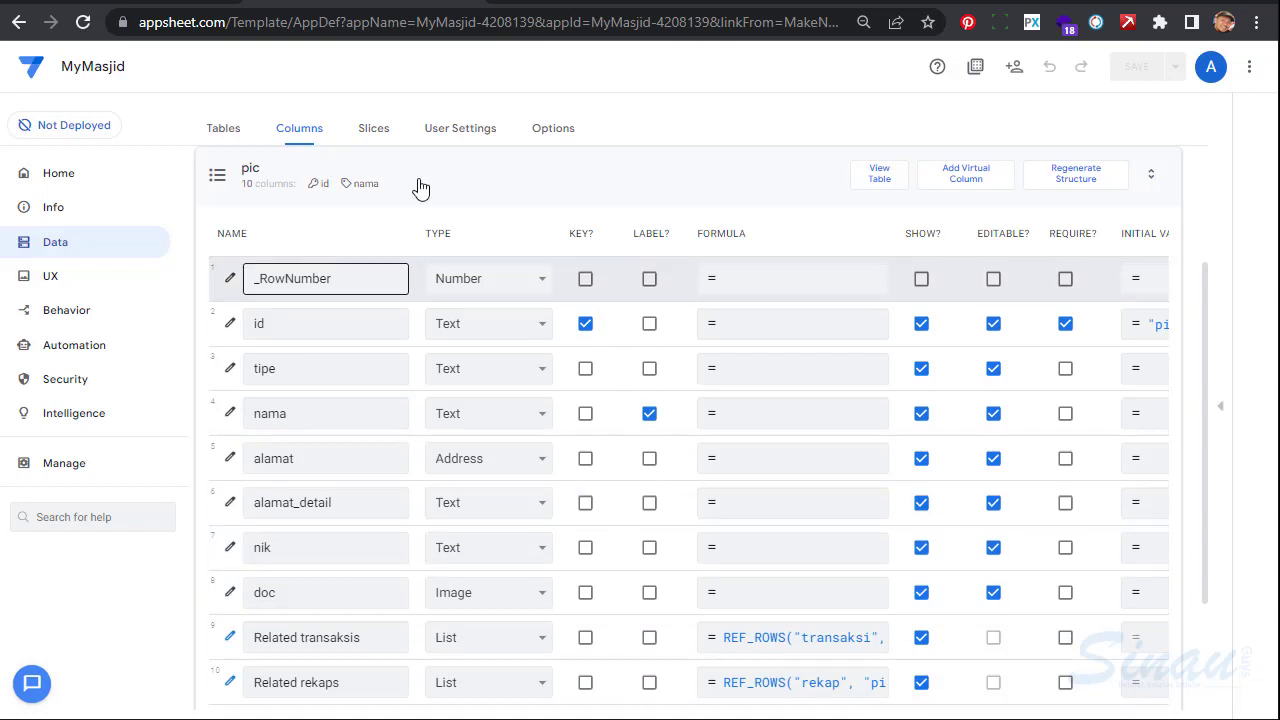
{"action": "left_click", "coordinate": [645, 178]}
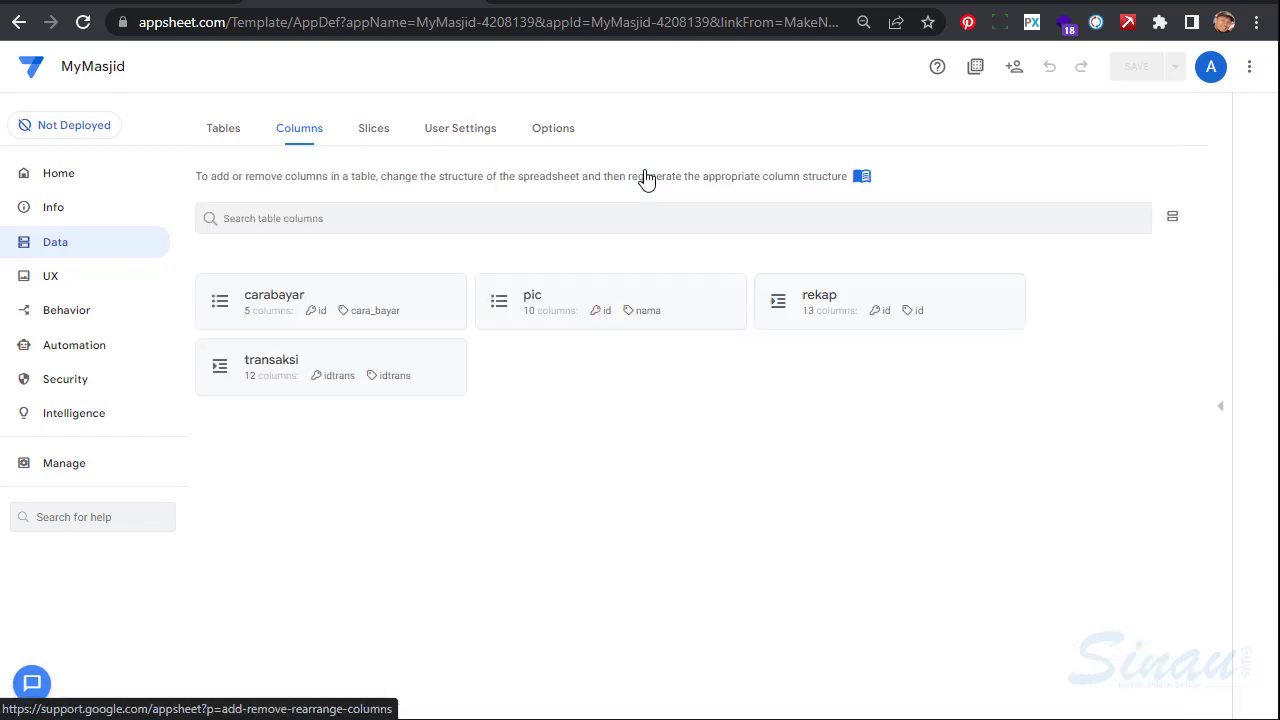
In the transaksi table, set the tgl_trans column to type Date and the tipe_trans column to type Enum
{"action": "left_click", "coordinate": [428, 367]}
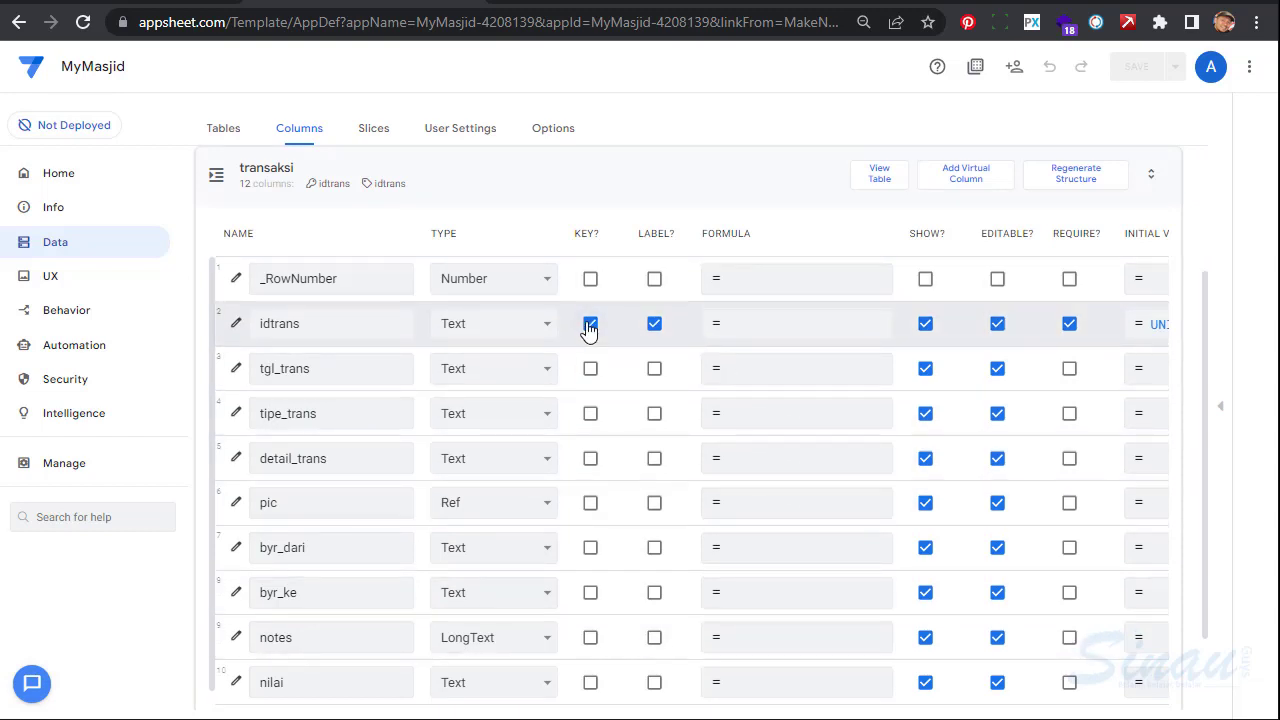
{"action": "left_click", "coordinate": [549, 370]}
{"action": "key", "text": "d"}
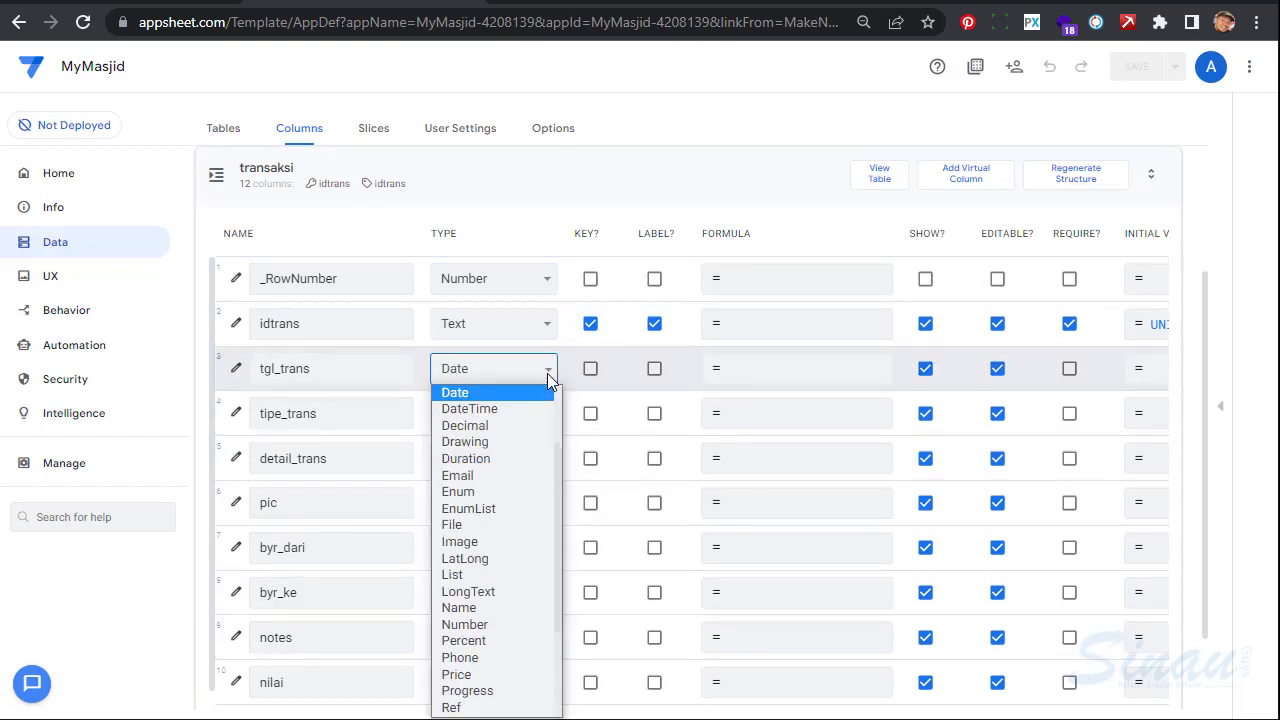
{"action": "key", "text": "Return"}
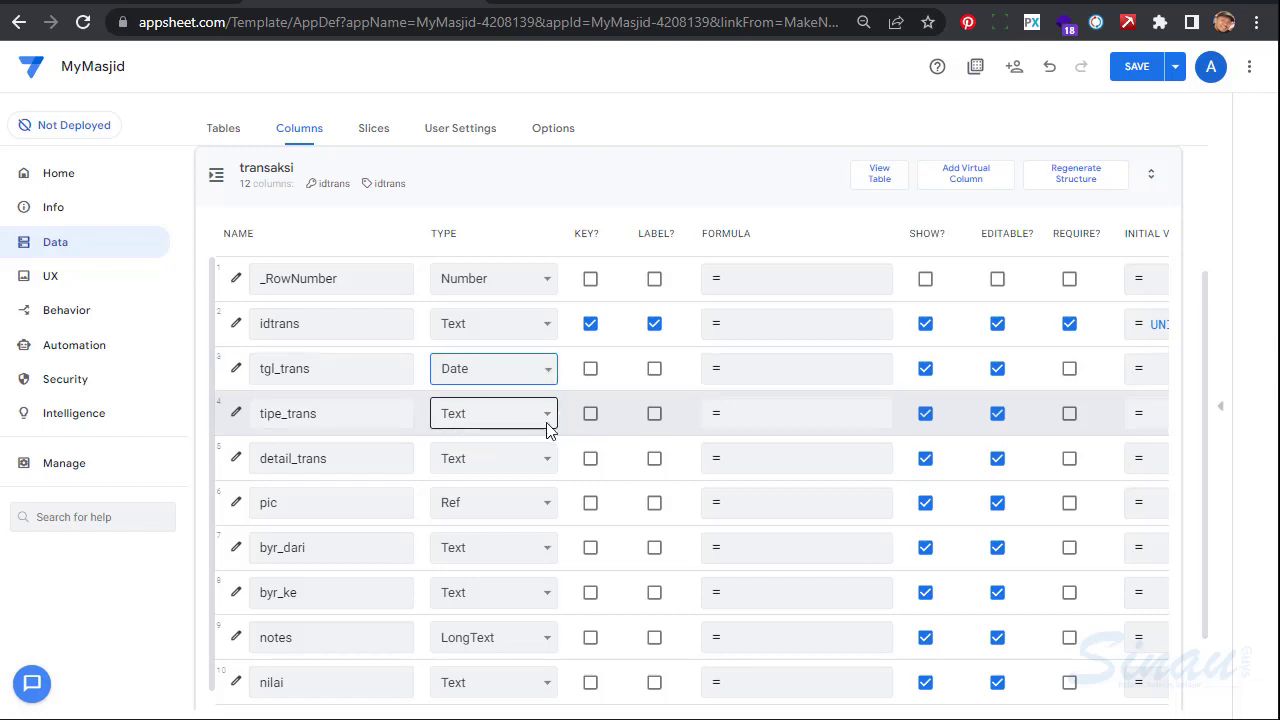
{"action": "left_click", "coordinate": [548, 418]}
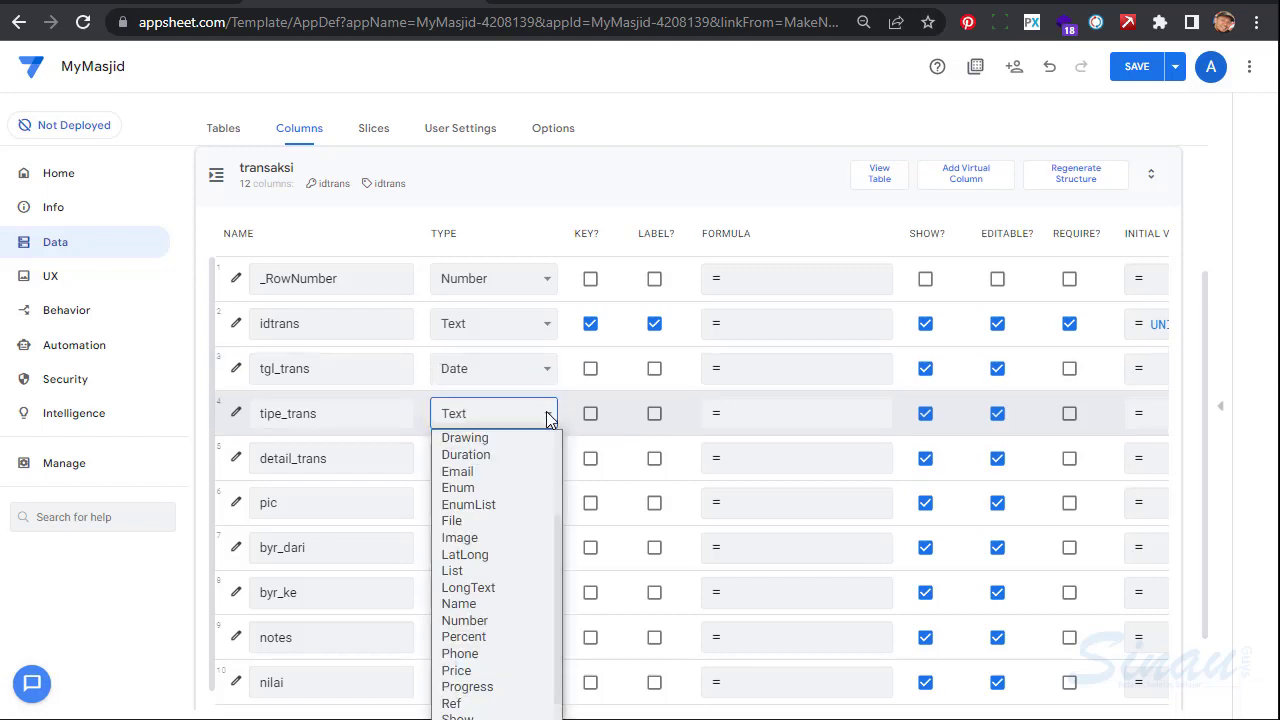
{"action": "key", "text": "e"}
{"action": "key", "text": "n"}
{"action": "key", "text": "Return"}
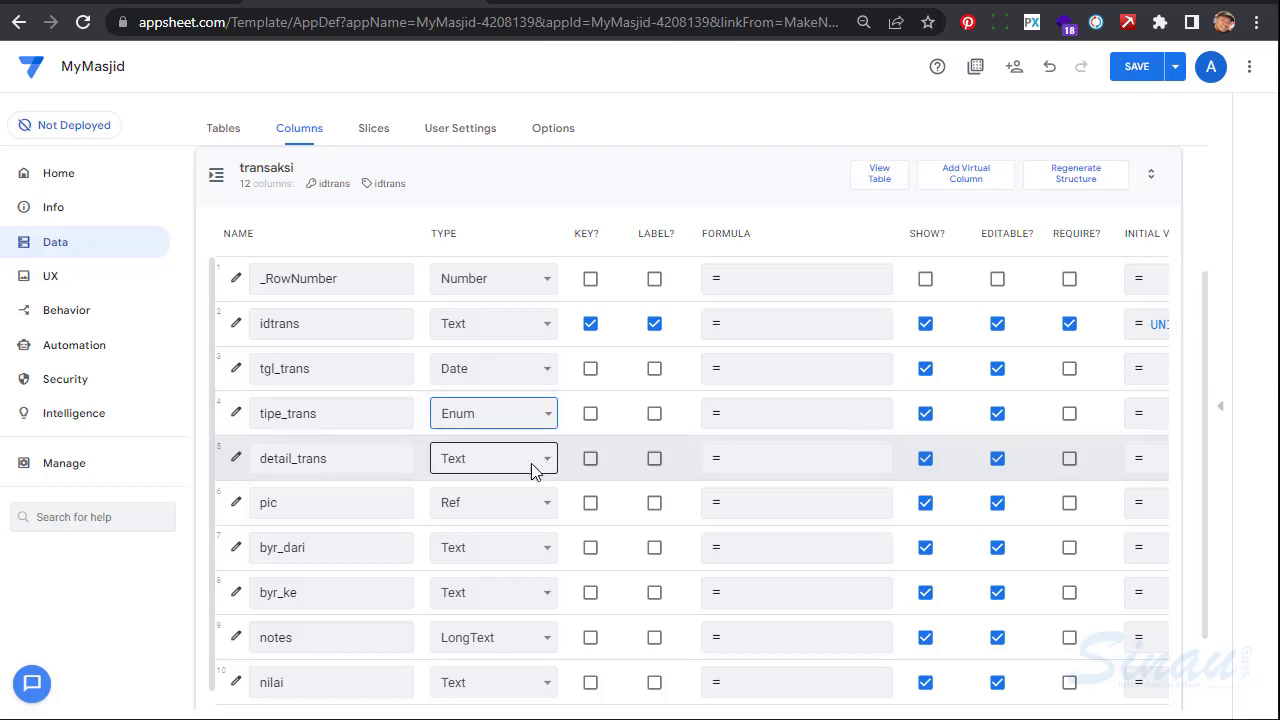
Set the transaksi table's byr_dari column to type Ref with carabayar as its source table
{"action": "left_click", "coordinate": [548, 552]}
{"action": "left_click", "coordinate": [548, 552]}
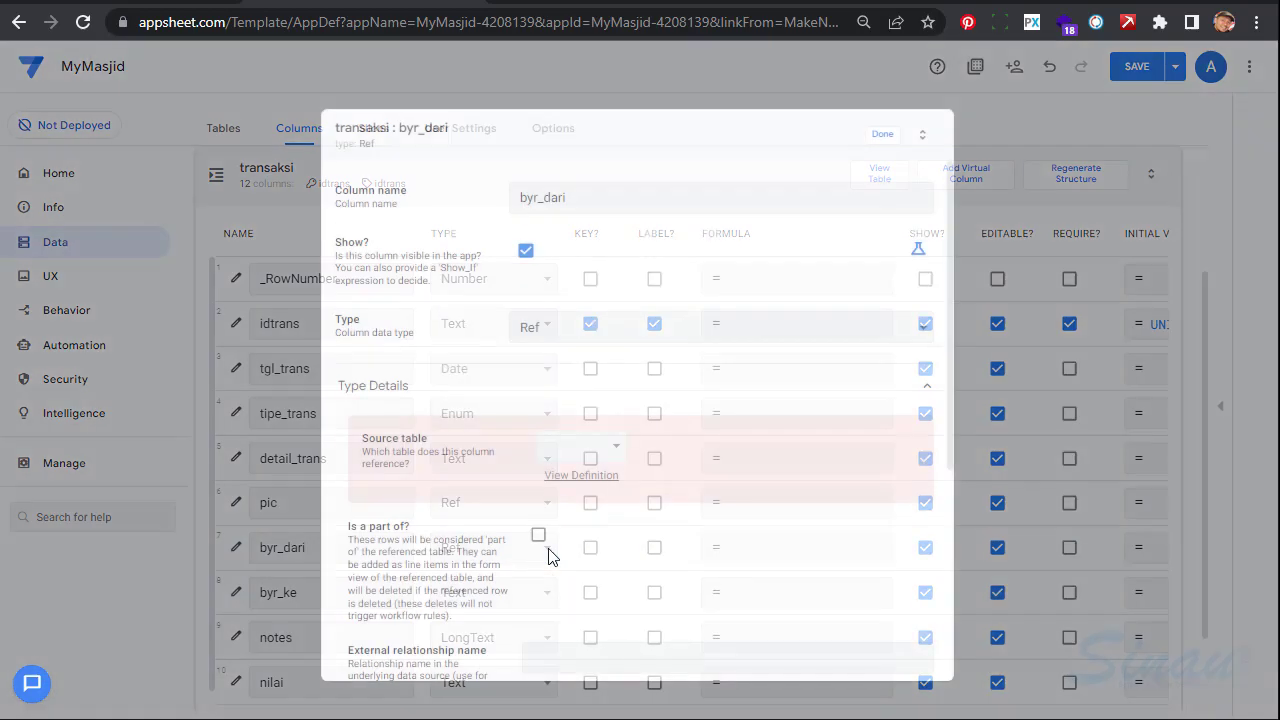
{"action": "left_click", "coordinate": [615, 452]}
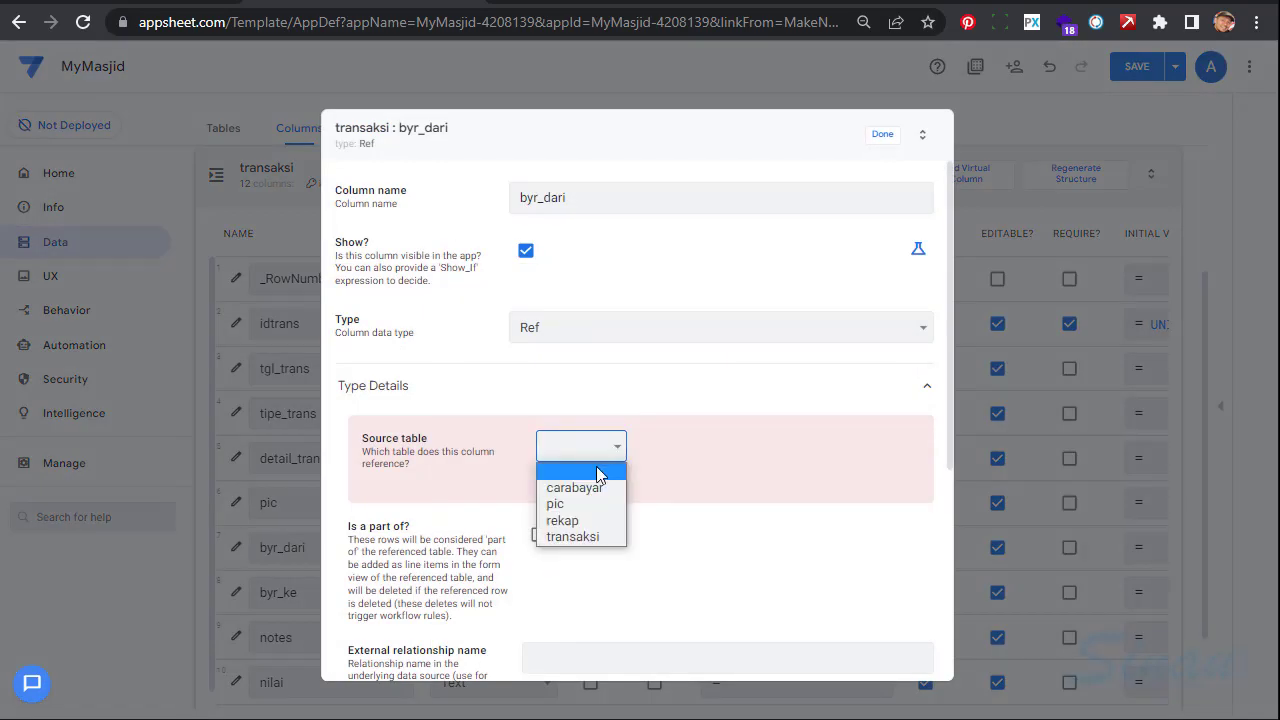
{"action": "left_click", "coordinate": [580, 490]}
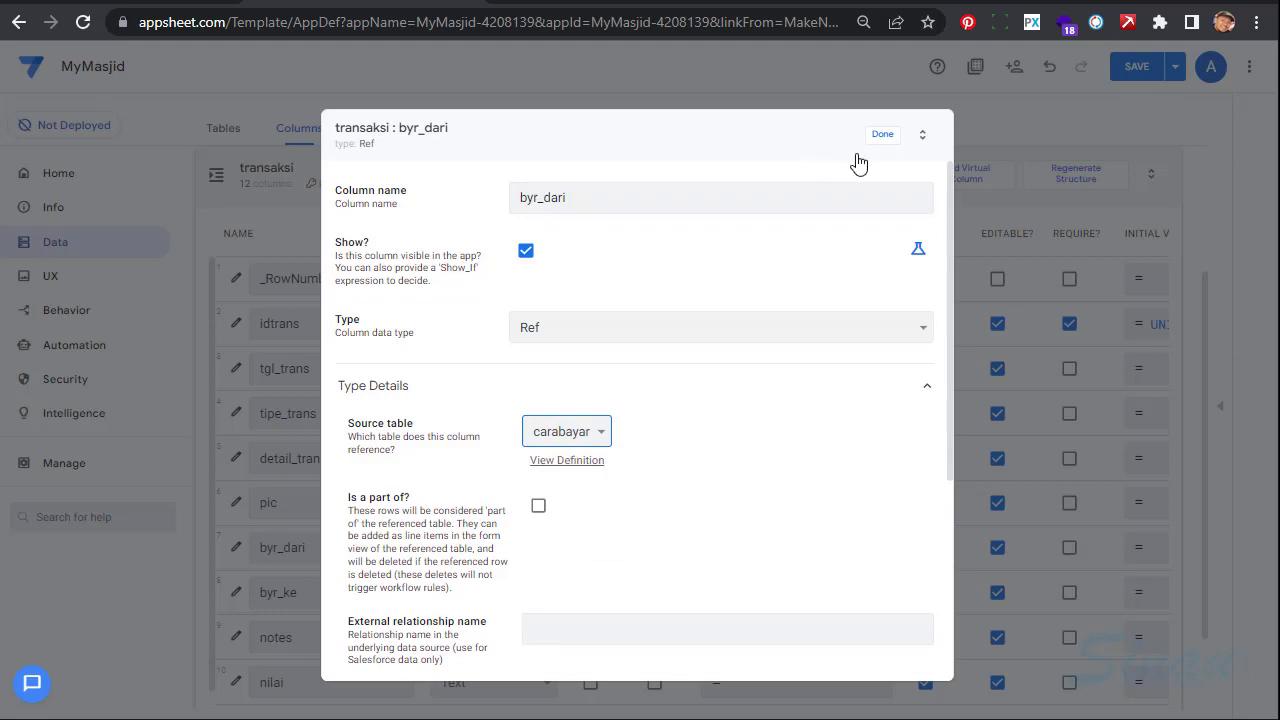
{"action": "left_click", "coordinate": [882, 134]}
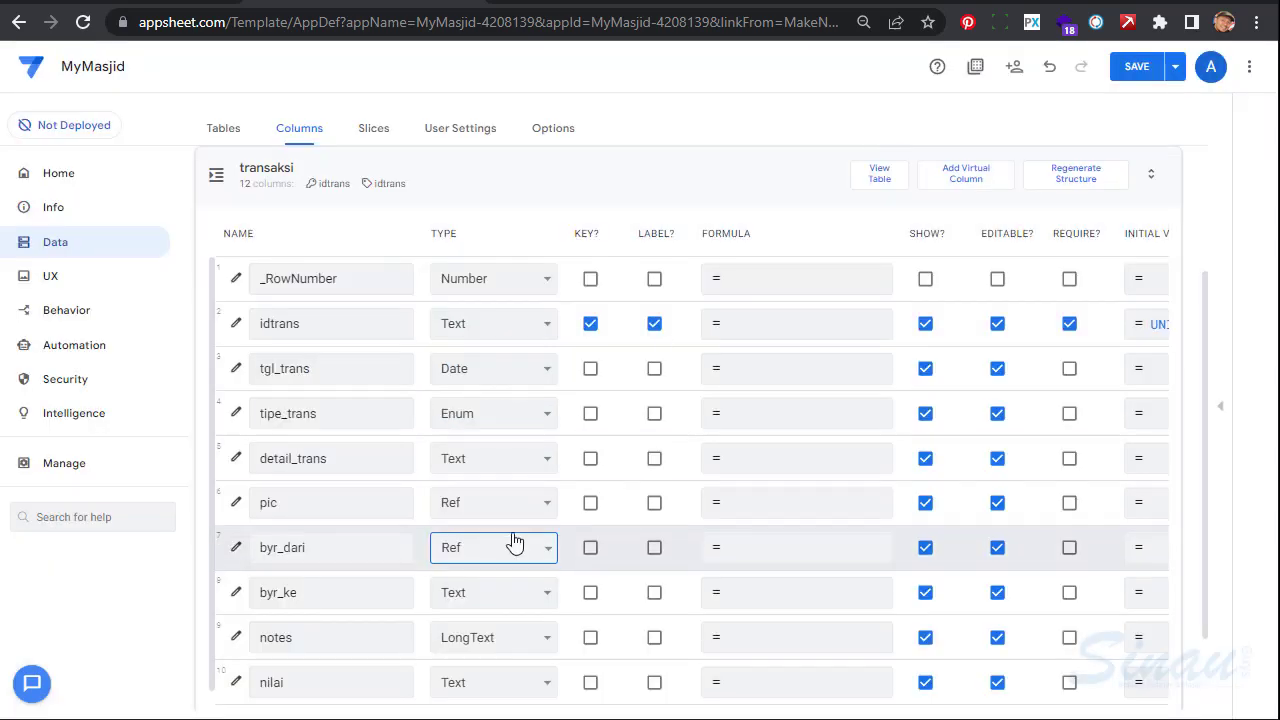
Make the transaksi table's byr_ke column a Ref to the carabayar table
{"action": "left_click", "coordinate": [532, 603]}
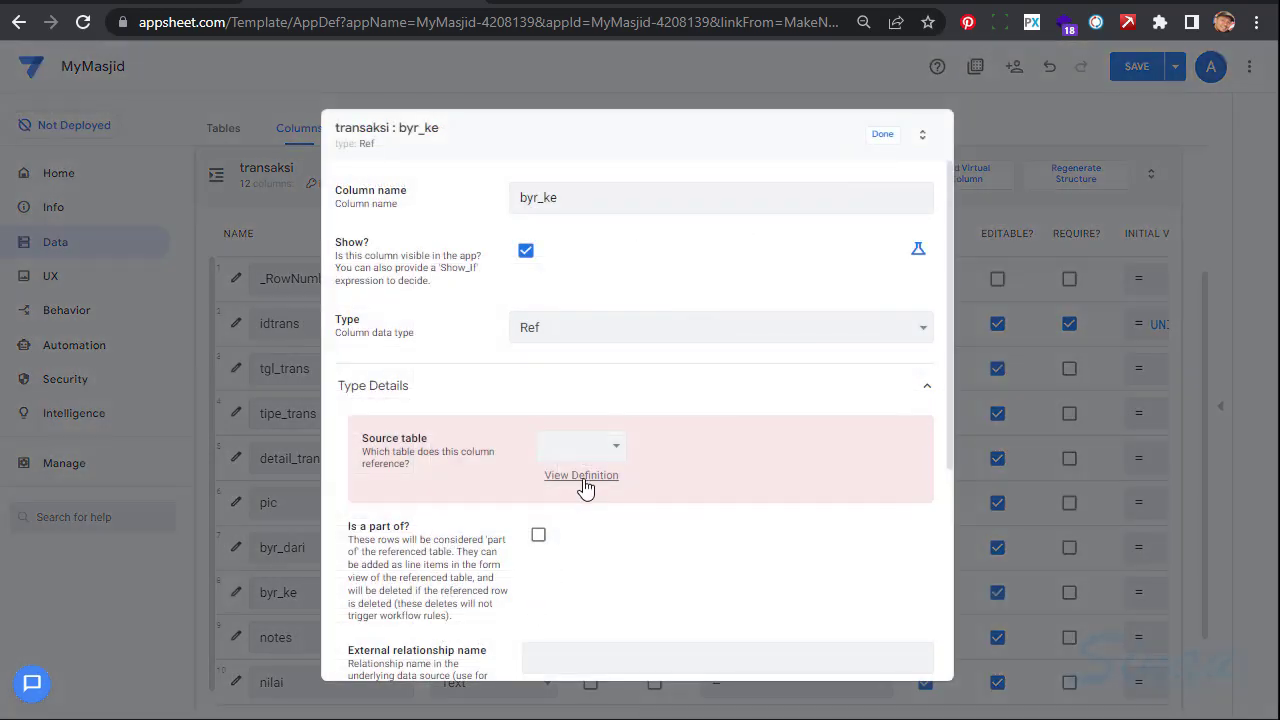
{"action": "left_click", "coordinate": [603, 448]}
{"action": "left_click", "coordinate": [575, 487]}
{"action": "left_click", "coordinate": [881, 138]}
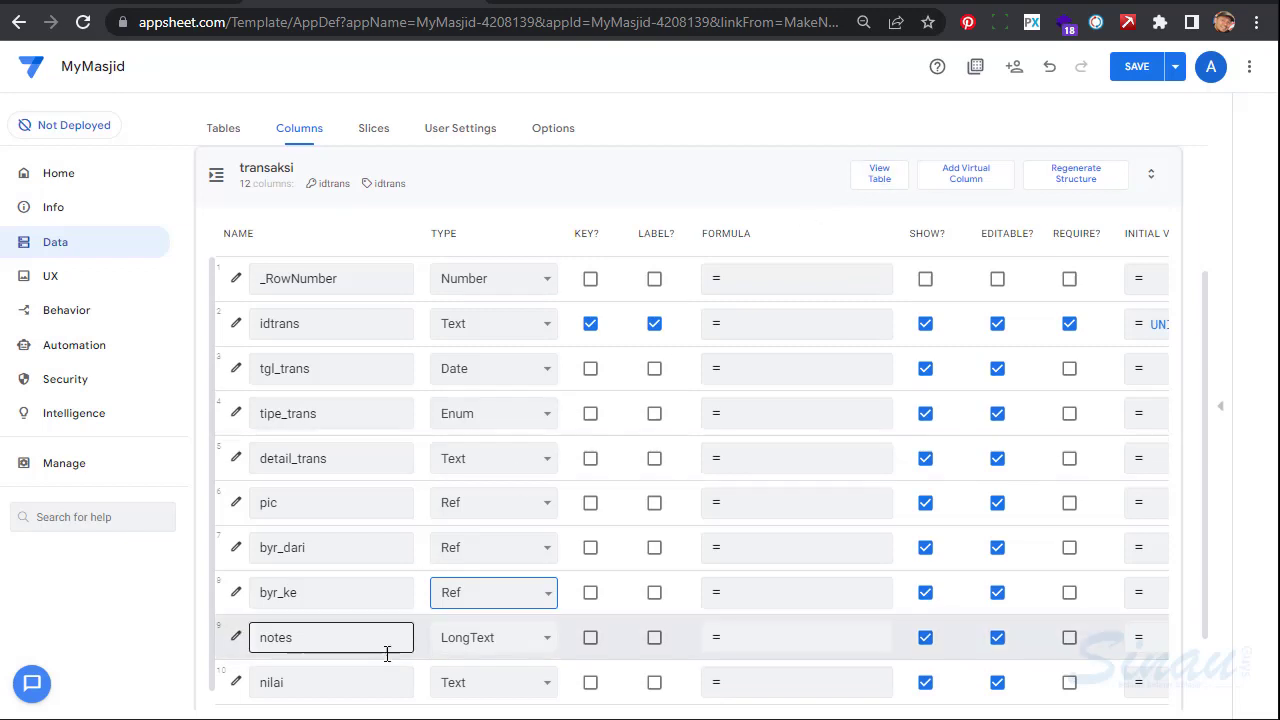
{"action": "scroll", "coordinate": [537, 643], "scroll_direction": "down", "scroll_amount": 2}
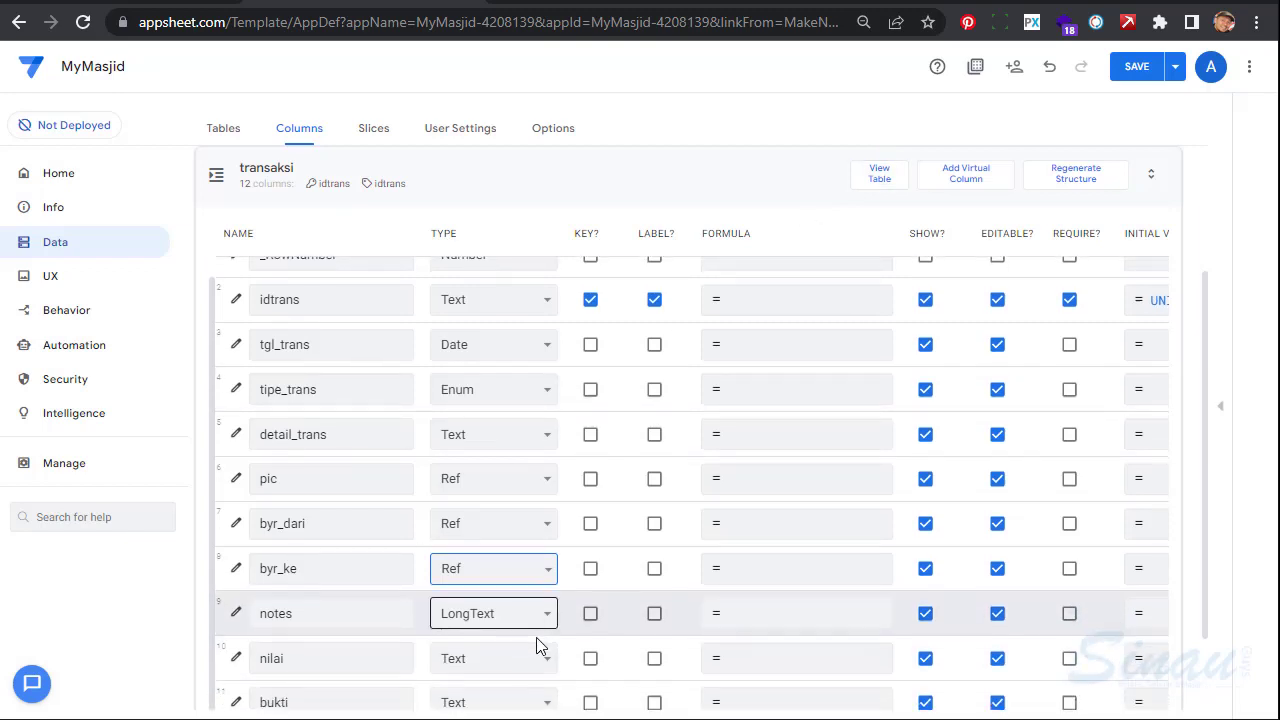
In the transaksi table, set the nilai column to type Number and the bukti column to type Image
{"action": "left_click", "coordinate": [530, 638]}
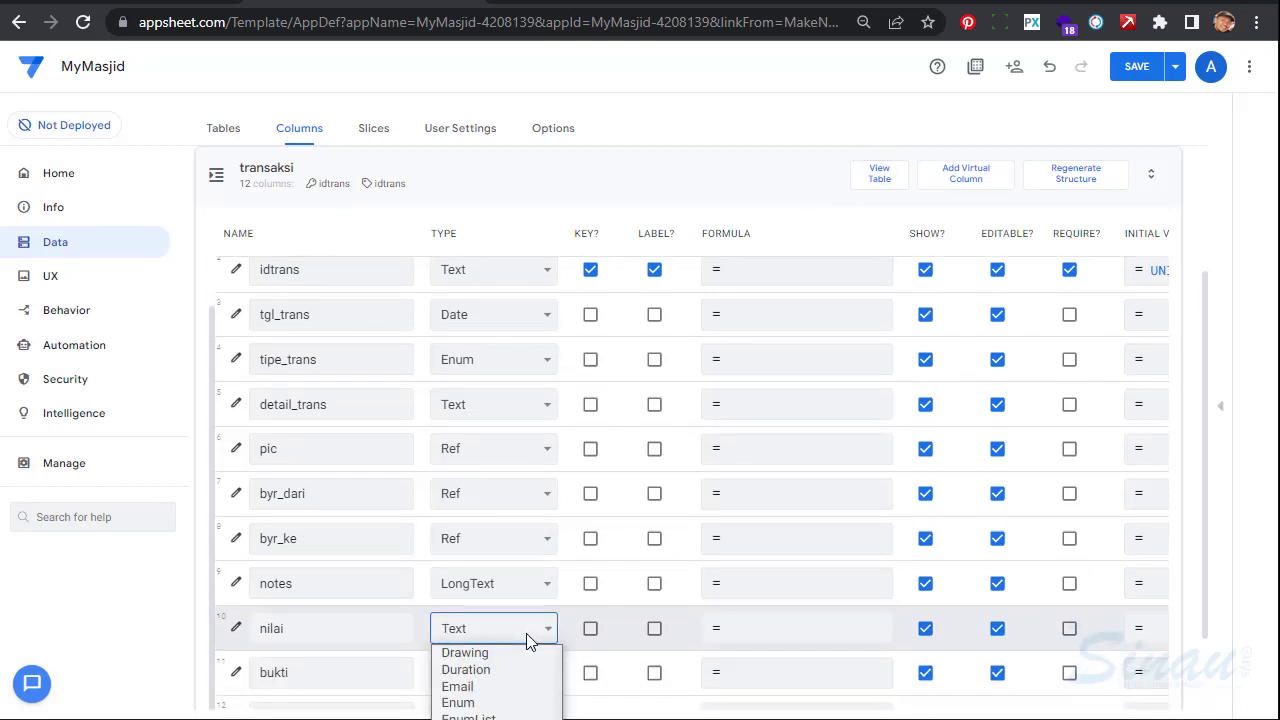
{"action": "type", "text": "Number"}
{"action": "key", "text": "Return"}
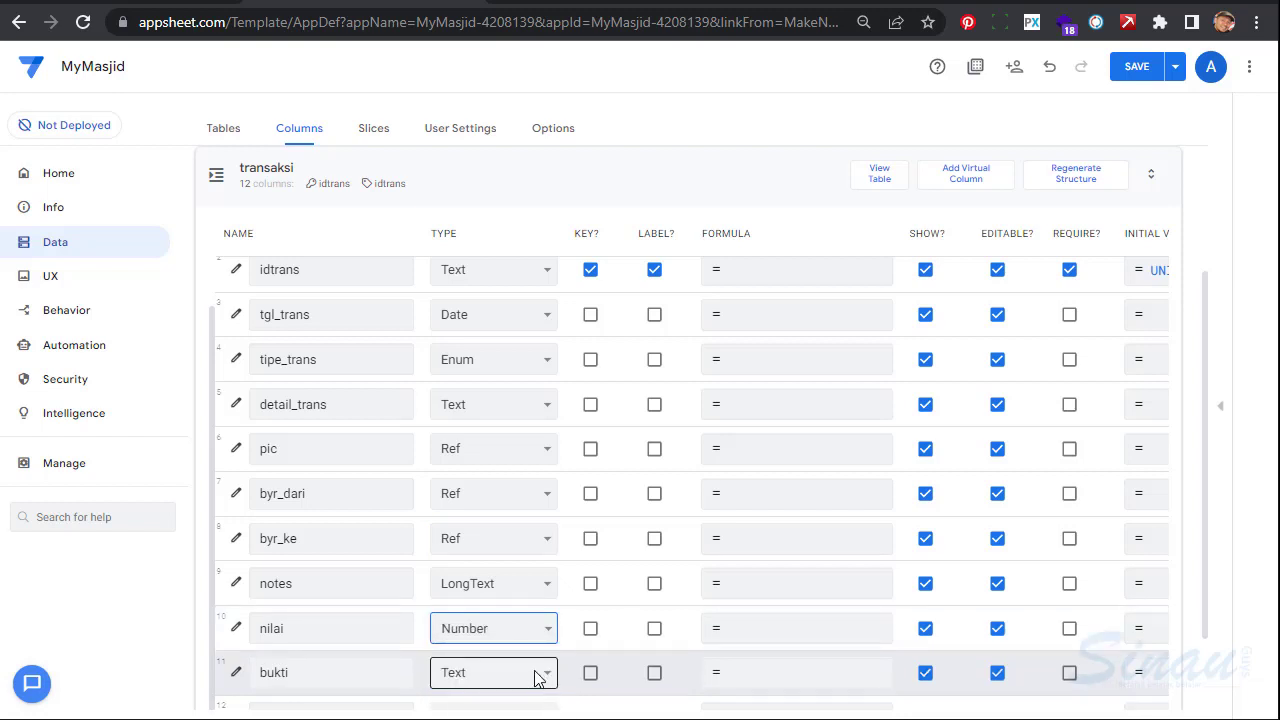
{"action": "left_click", "coordinate": [537, 681]}
{"action": "key", "text": "i"}
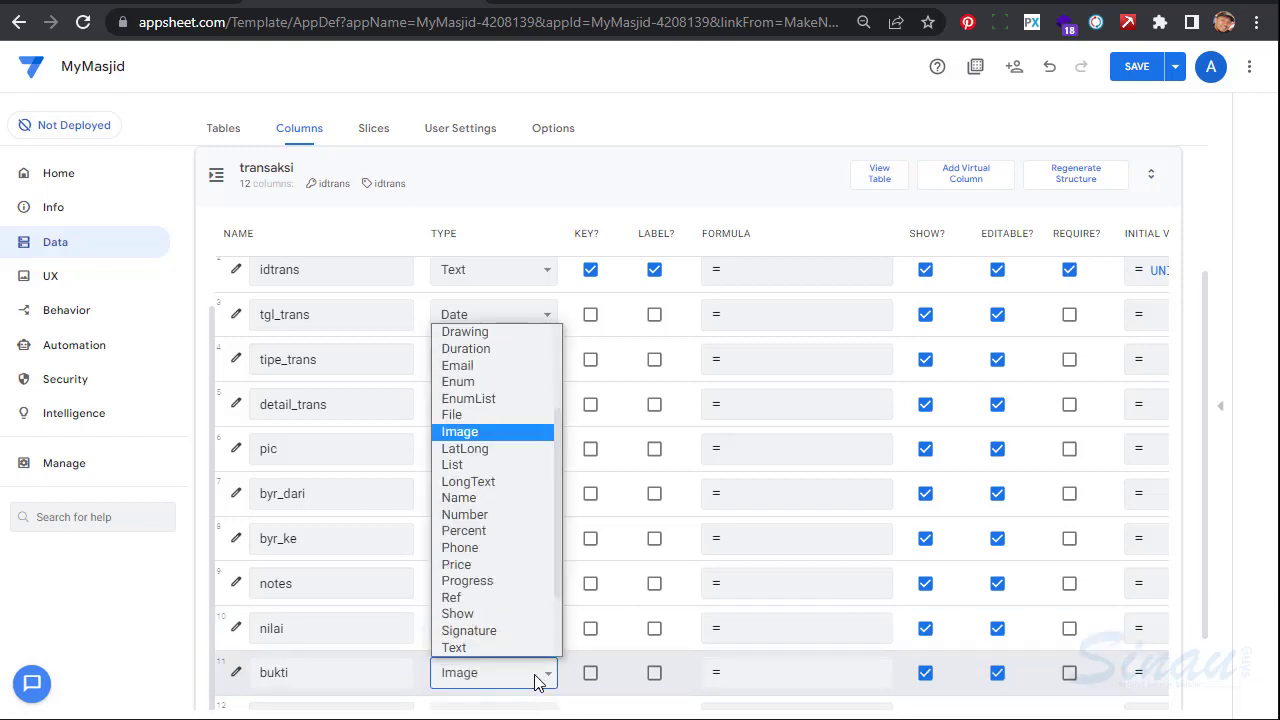
{"action": "key", "text": "Return"}
Set the transaksi table's status column to type Enum
{"action": "scroll", "coordinate": [535, 681], "scroll_direction": "down", "scroll_amount": 2}
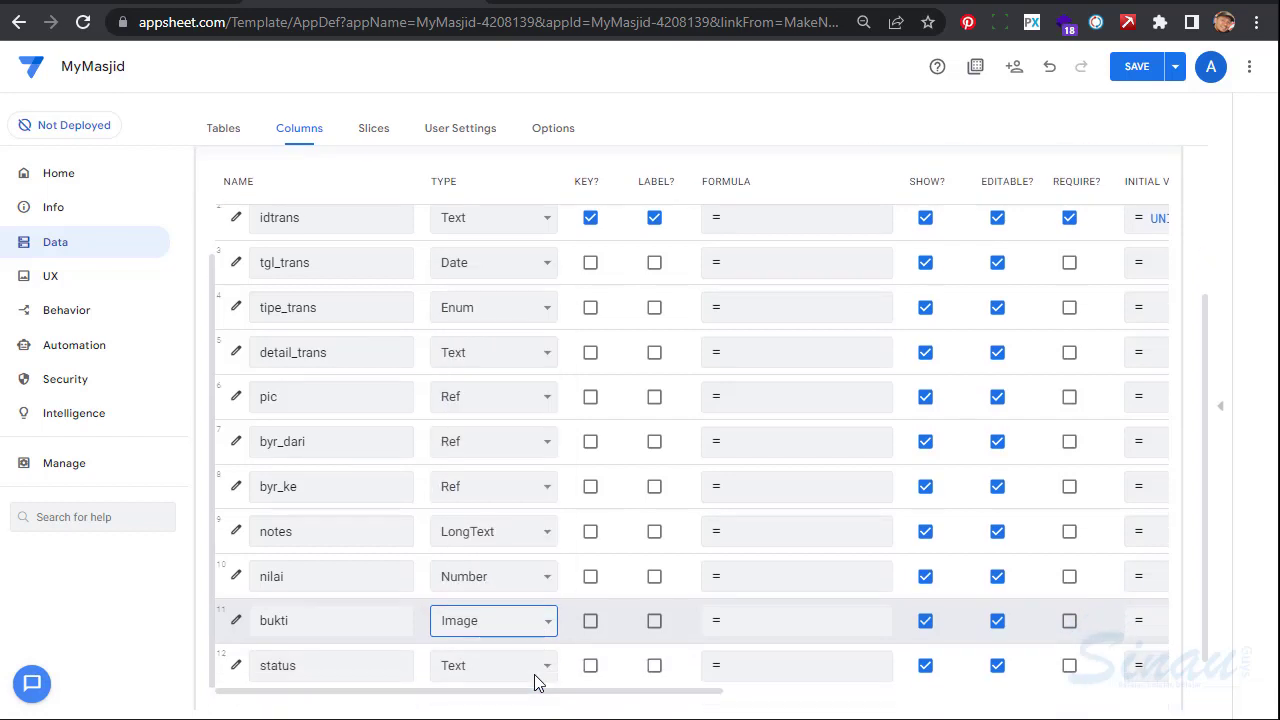
{"action": "left_click", "coordinate": [543, 614]}
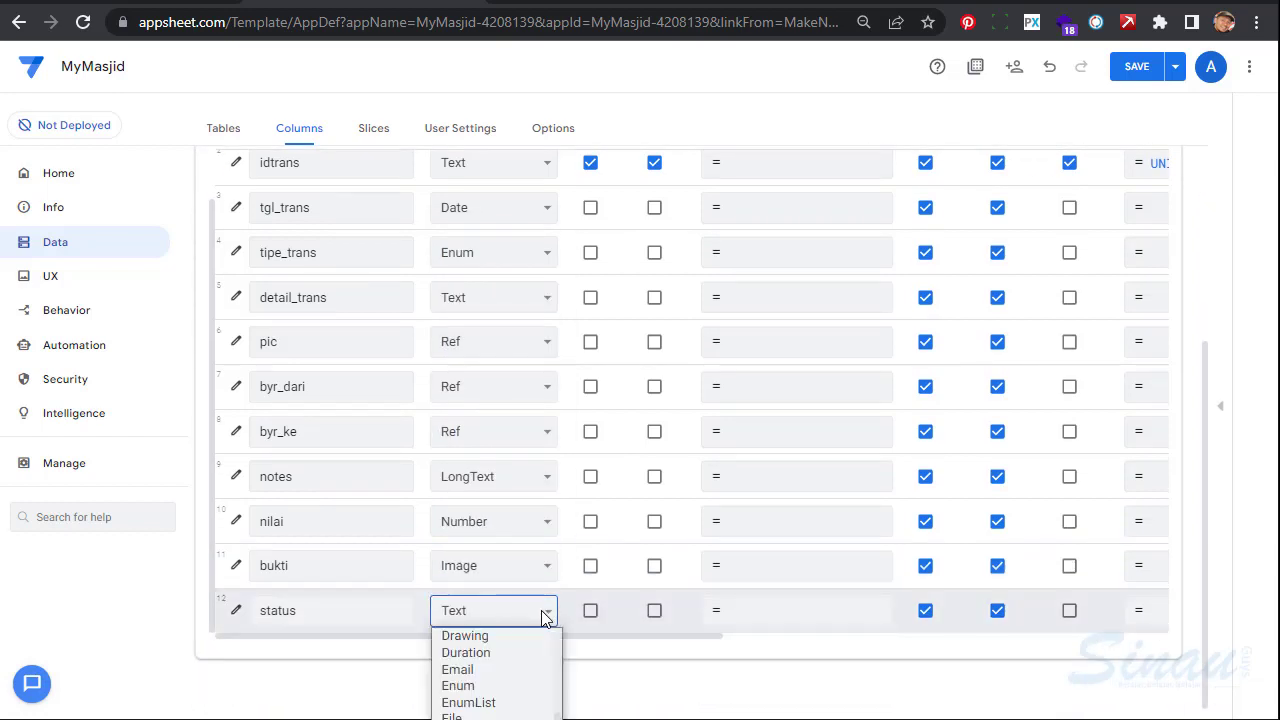
{"action": "type", "text": "en"}
{"action": "key", "text": "Return"}
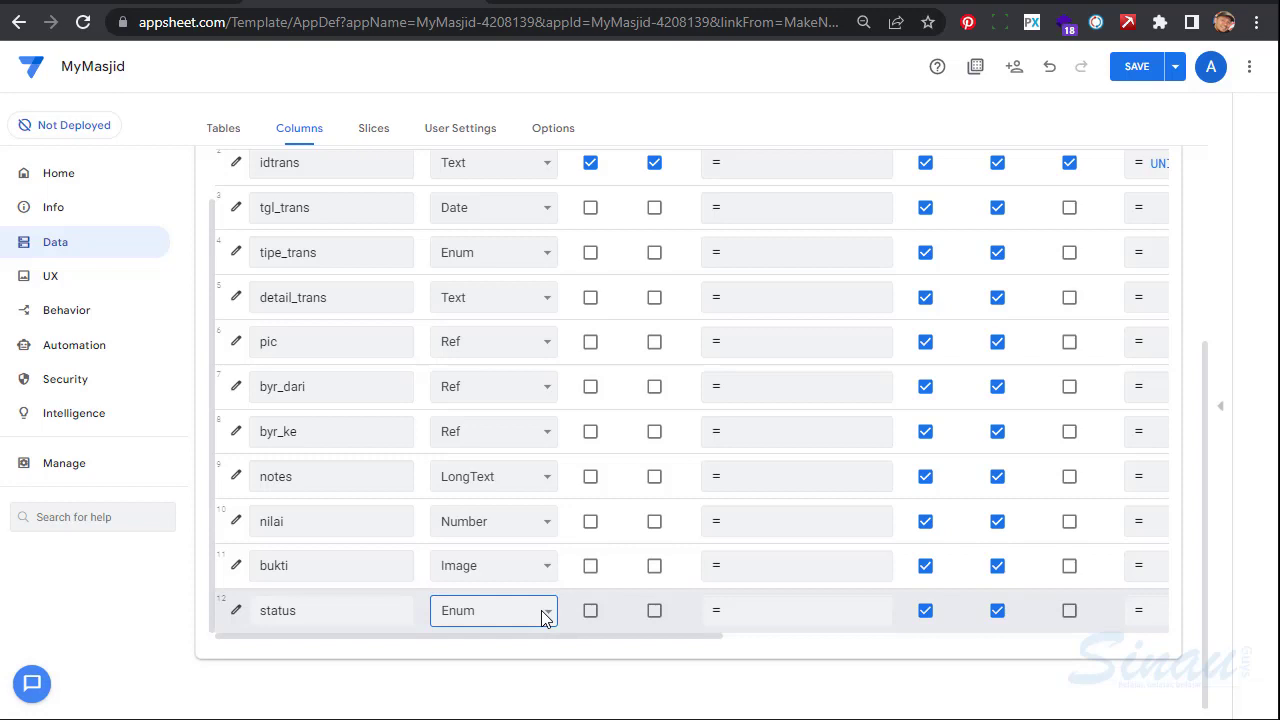
Open the settings of the transaksi table's tipe_trans column and add the Enum values PENERIMAAN and PENYALURAN
{"action": "scroll", "coordinate": [543, 617], "scroll_direction": "up", "scroll_amount": 1}
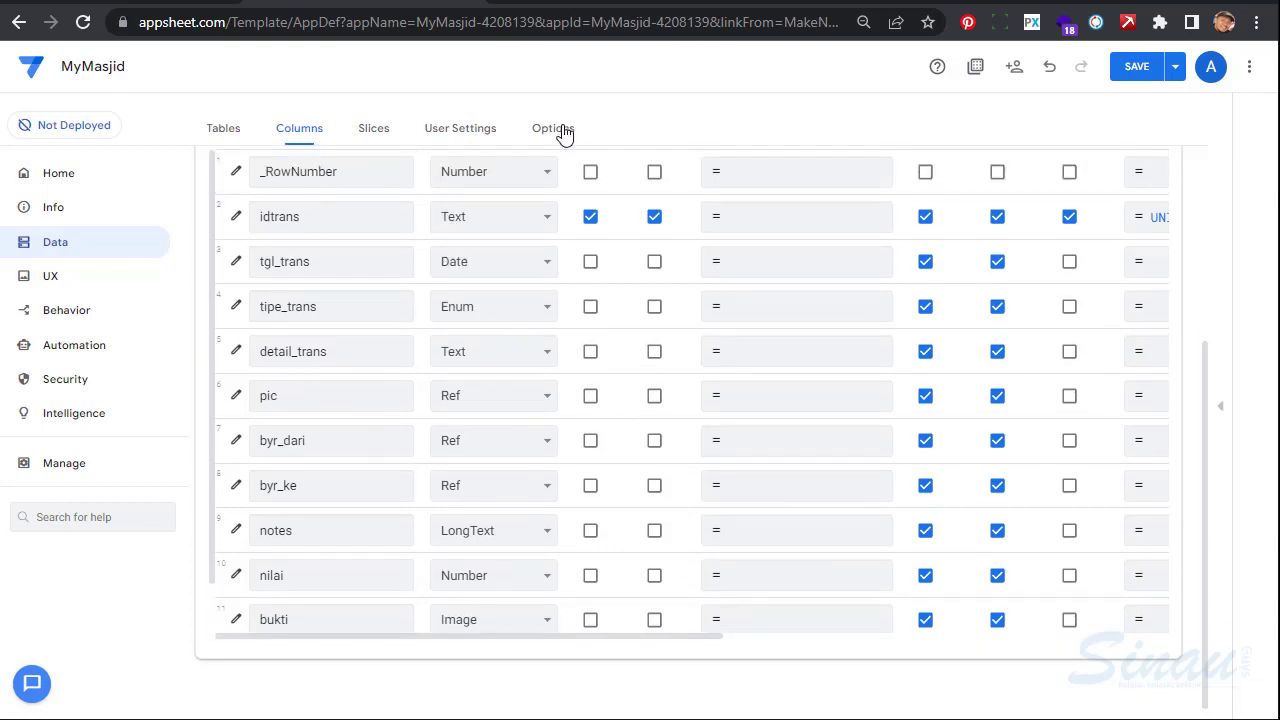
{"action": "left_click", "coordinate": [236, 311]}
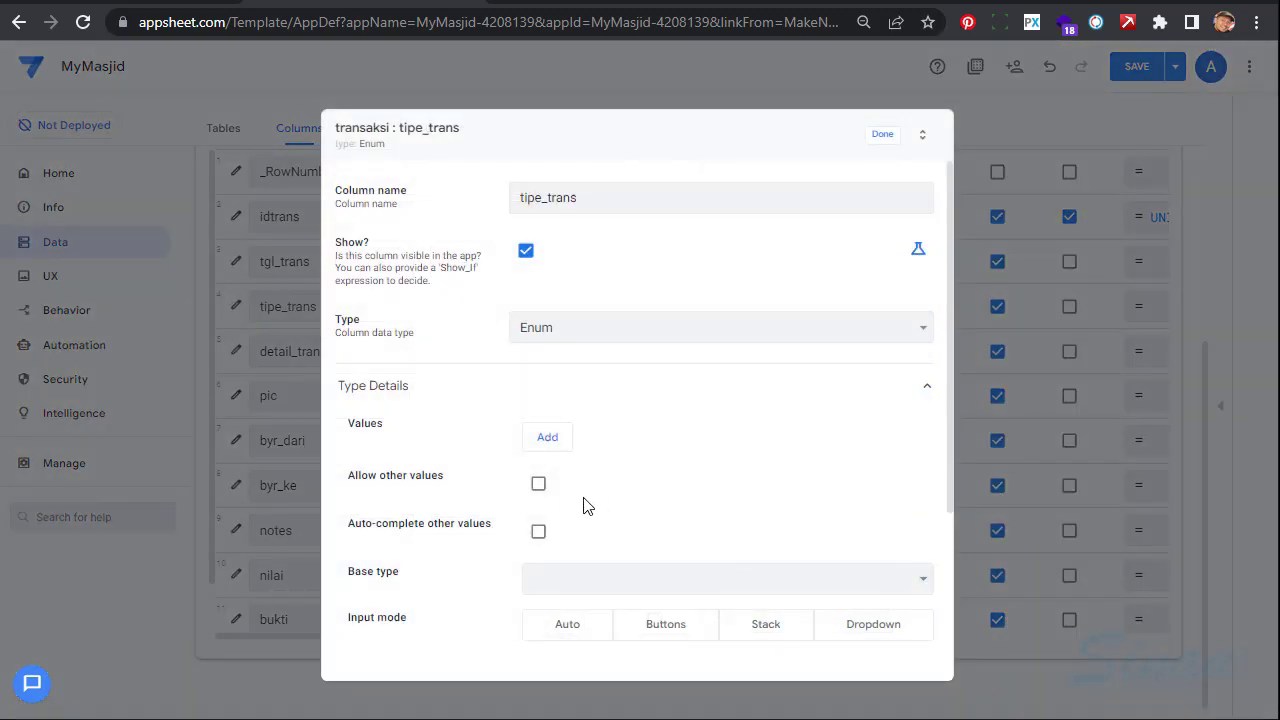
{"action": "left_click", "coordinate": [545, 437]}
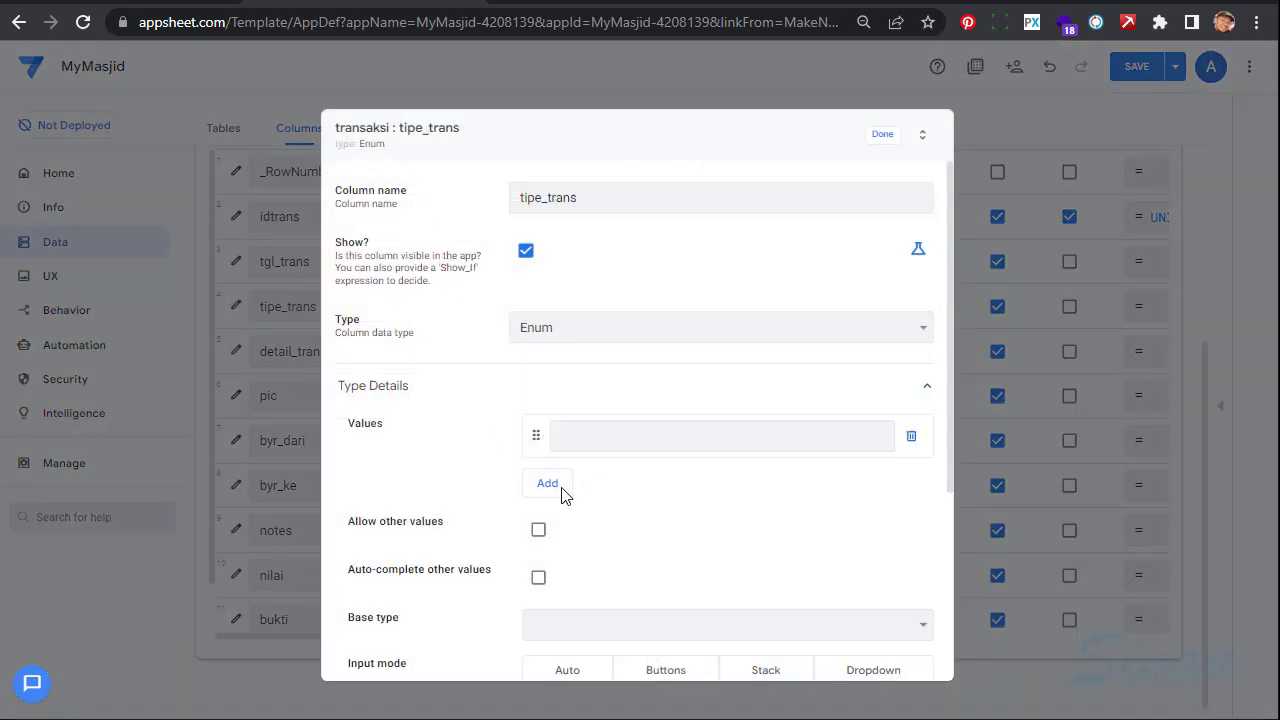
{"action": "left_click", "coordinate": [600, 440]}
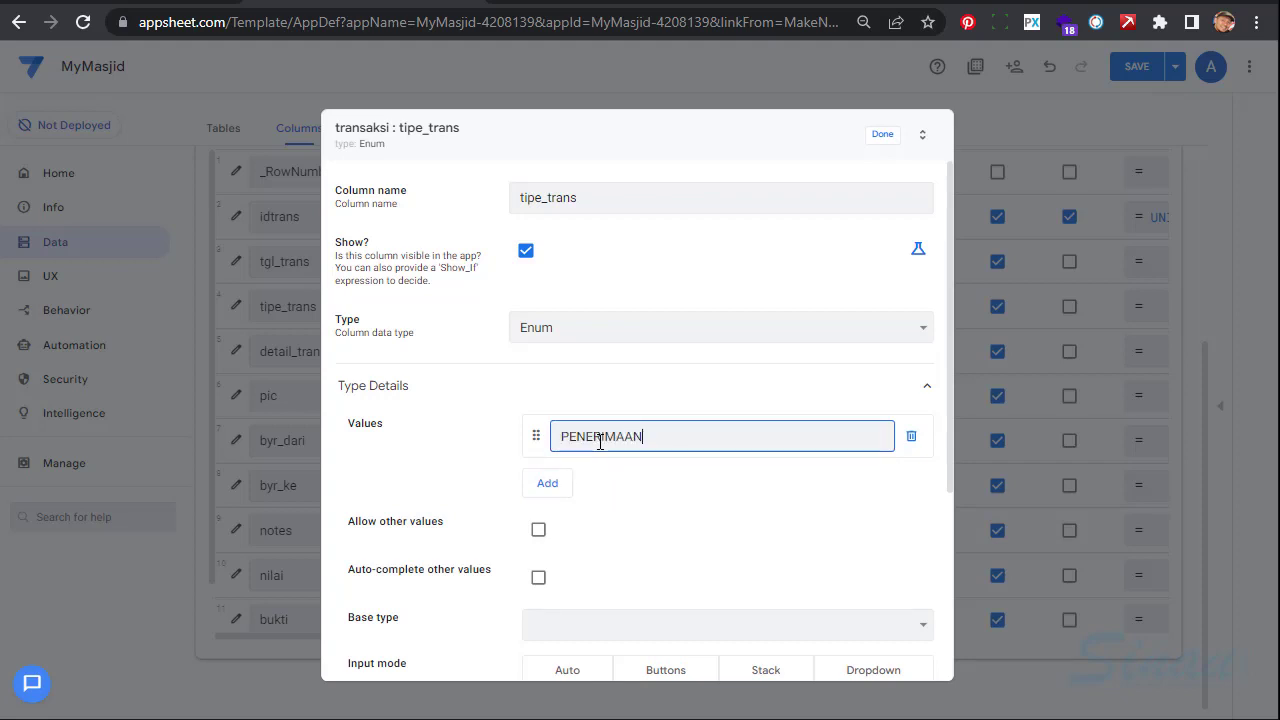
{"action": "left_click", "coordinate": [547, 485]}
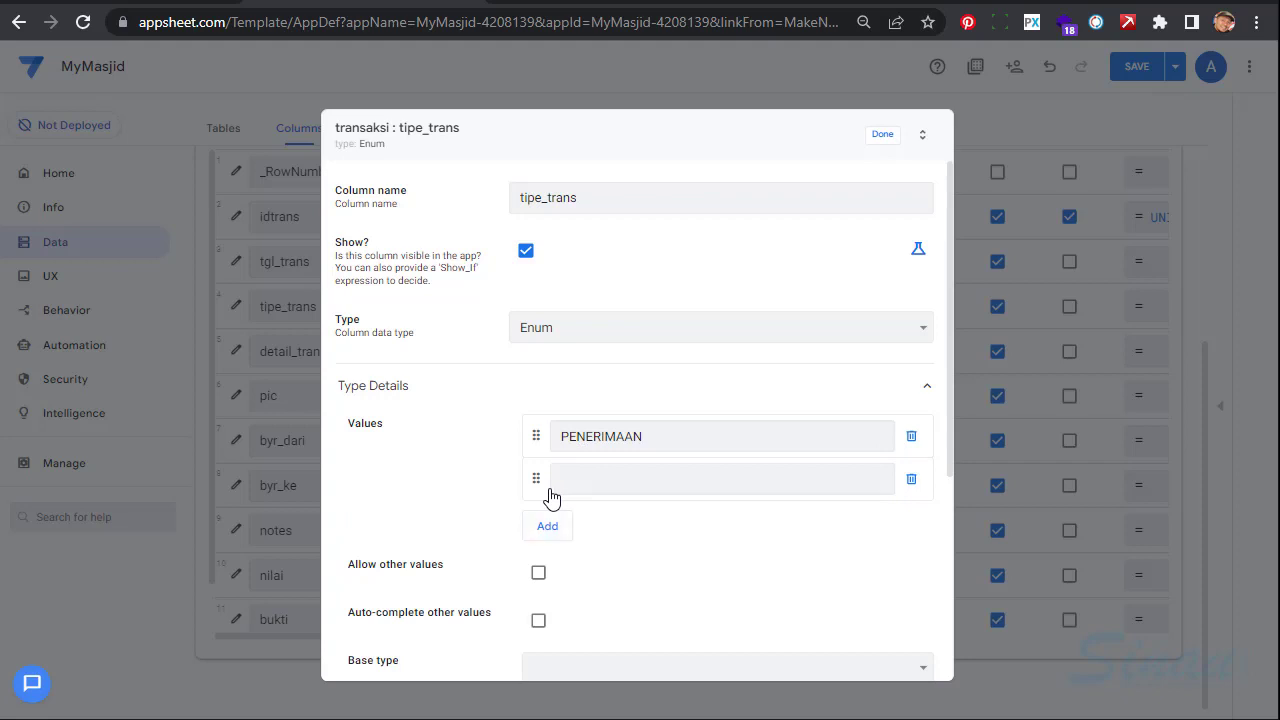
{"action": "left_click", "coordinate": [597, 480]}
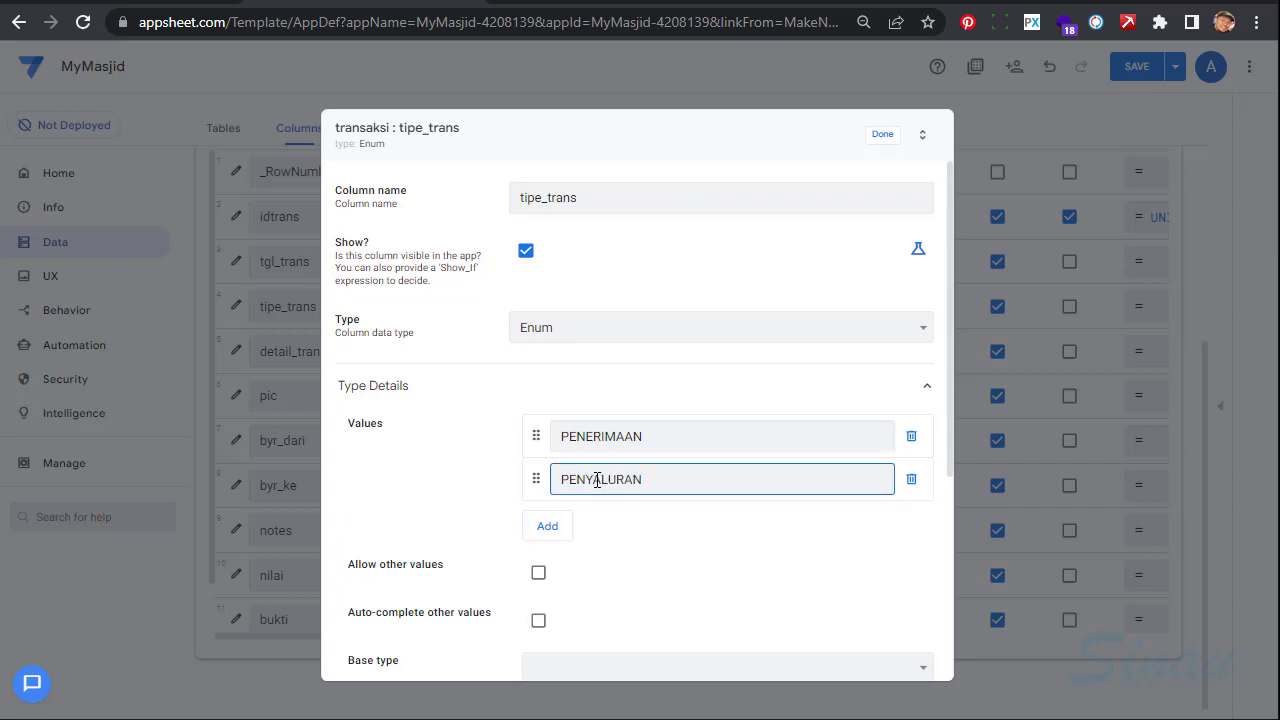
Add PENGELUARAN and PINDAH BUKU as further tipe_trans values and finish editing the column
{"action": "left_click", "coordinate": [547, 526]}
{"action": "left_click", "coordinate": [622, 523]}
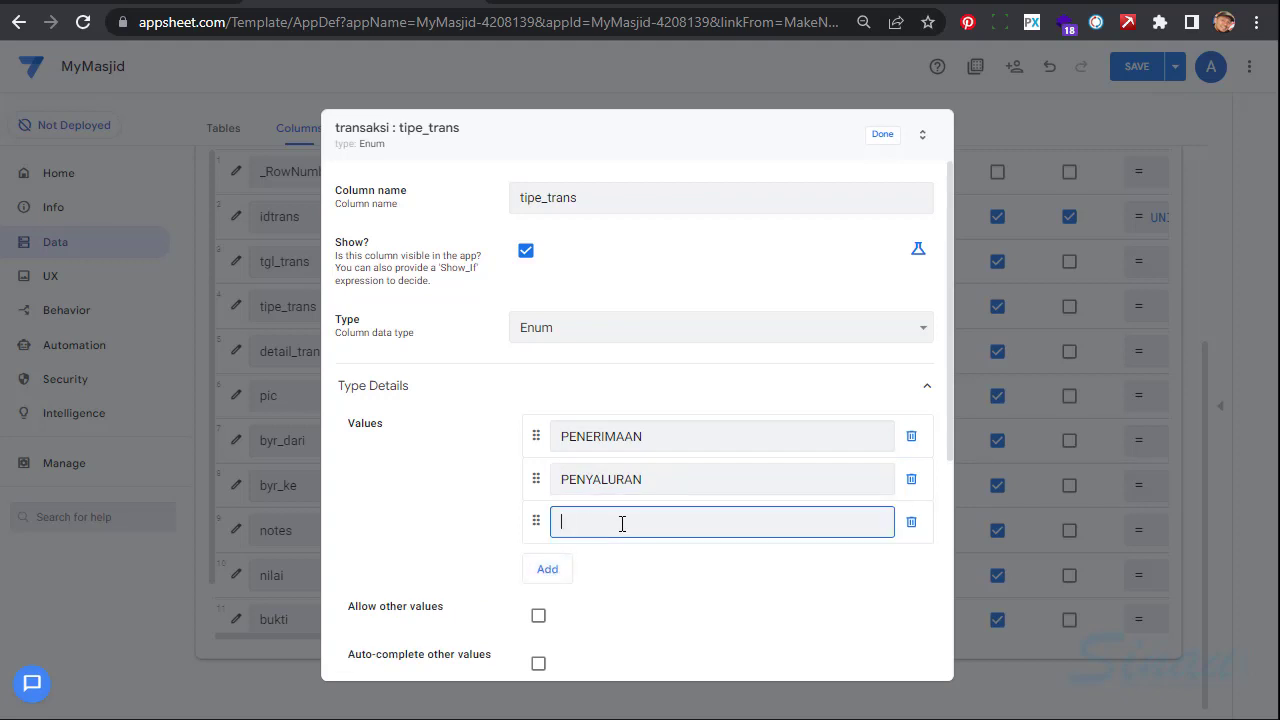
{"action": "type", "text": "OPER"}
{"action": "key", "text": "BackSpace"}
{"action": "key", "text": "BackSpace"}
{"action": "key", "text": "BackSpace"}
{"action": "key", "text": "BackSpace"}
{"action": "type", "text": "PENGELUARAN"}
{"action": "left_click", "coordinate": [556, 572]}
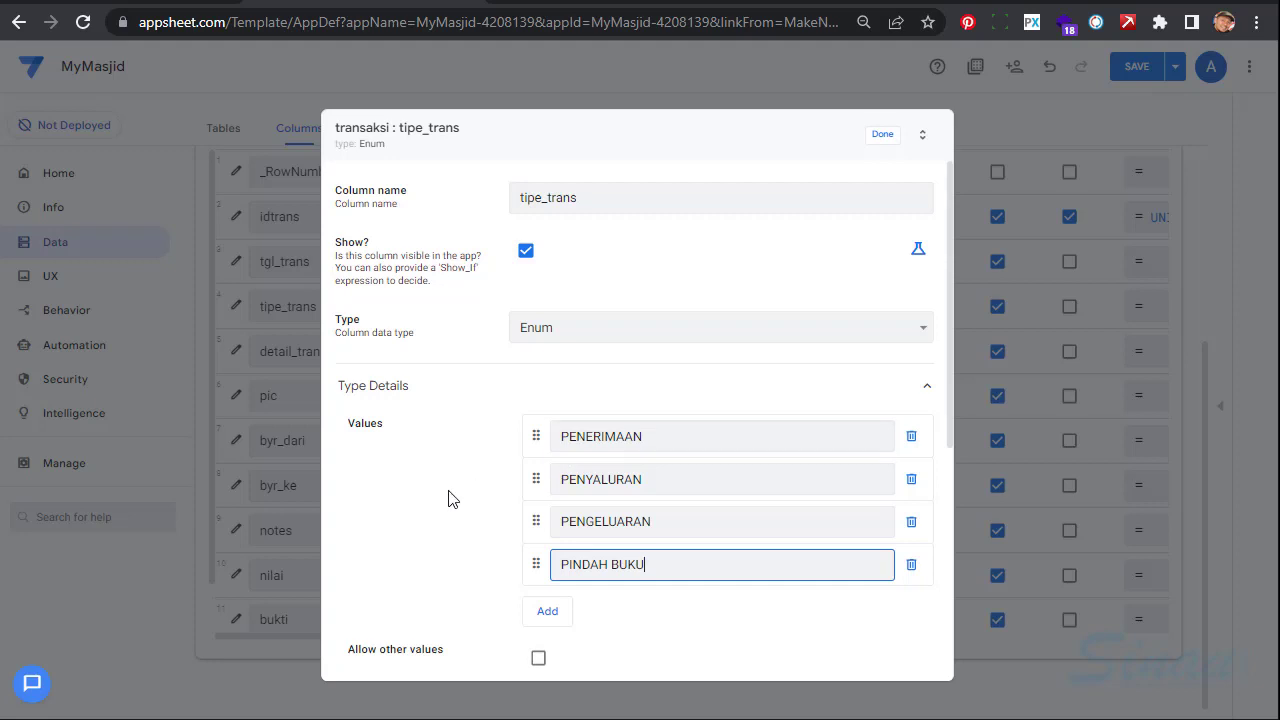
{"action": "left_click", "coordinate": [886, 137]}
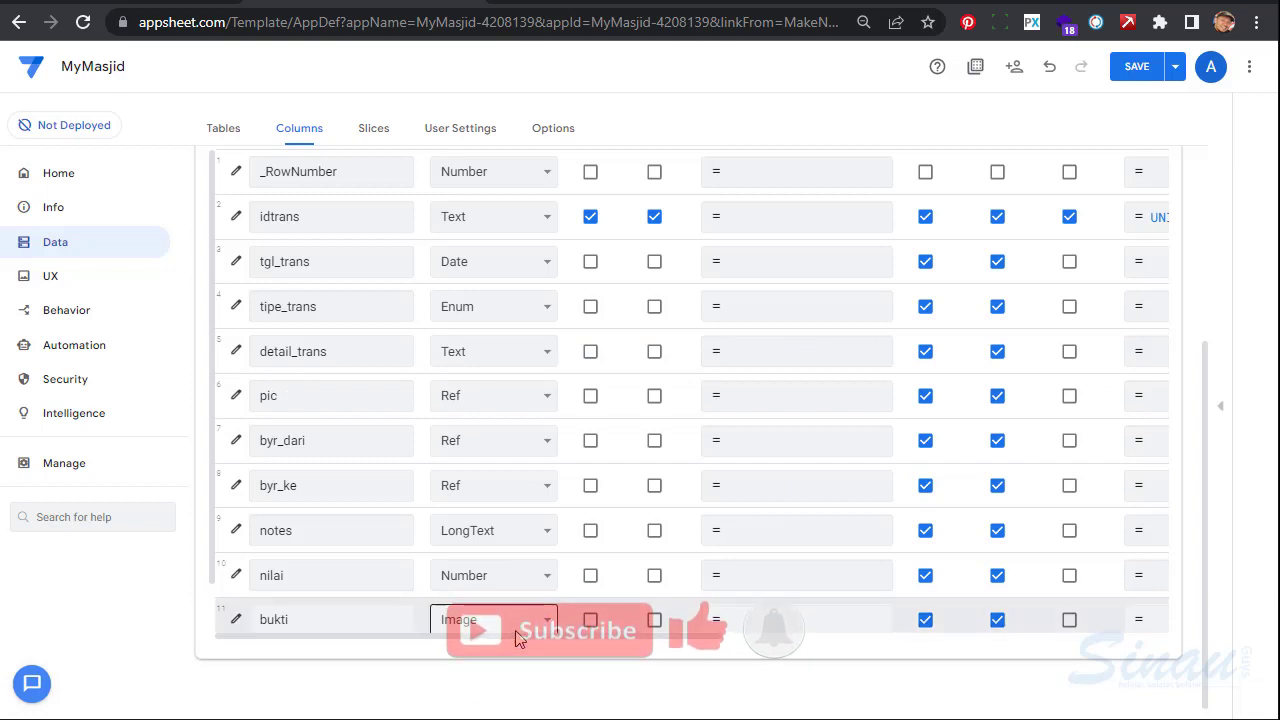
Change the initial value formula of the transaksi table's idtrans column to "tr-"&UNIQUEID() and save it
{"action": "scroll", "coordinate": [641, 645], "scroll_direction": "right", "scroll_amount": 3}
{"action": "scroll", "coordinate": [641, 645], "scroll_direction": "right", "scroll_amount": 3}
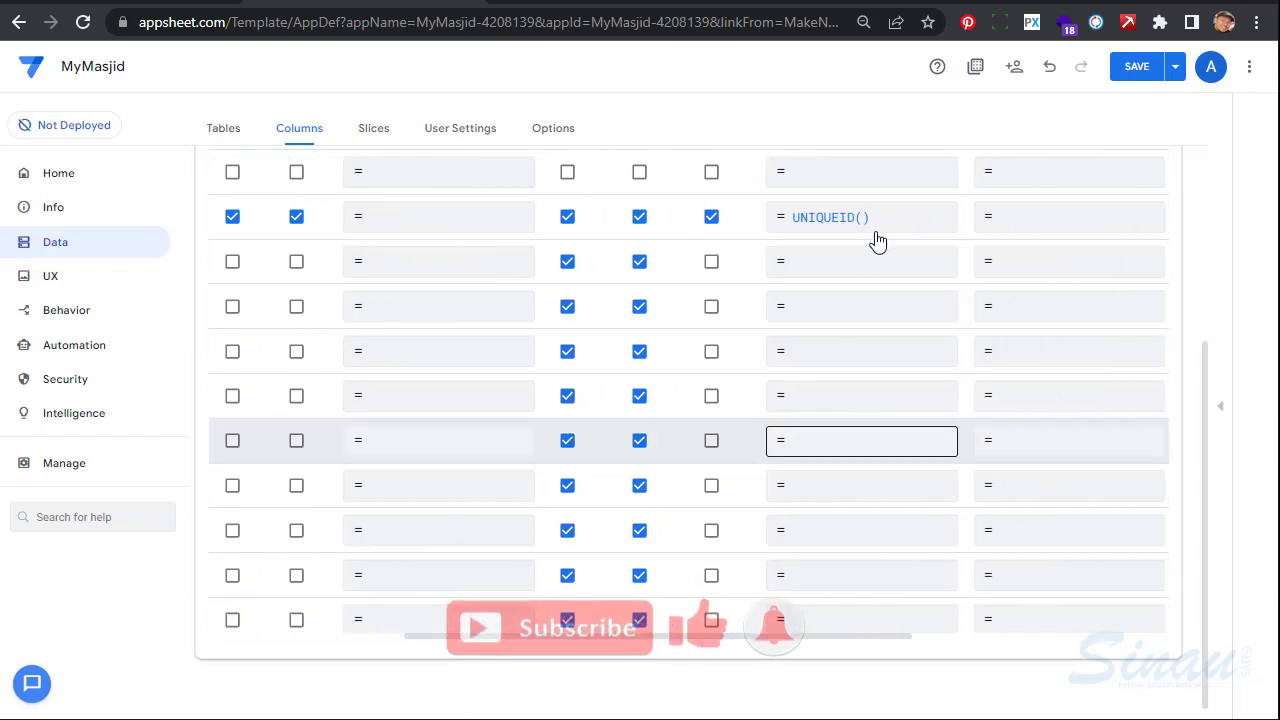
{"action": "left_click", "coordinate": [869, 228]}
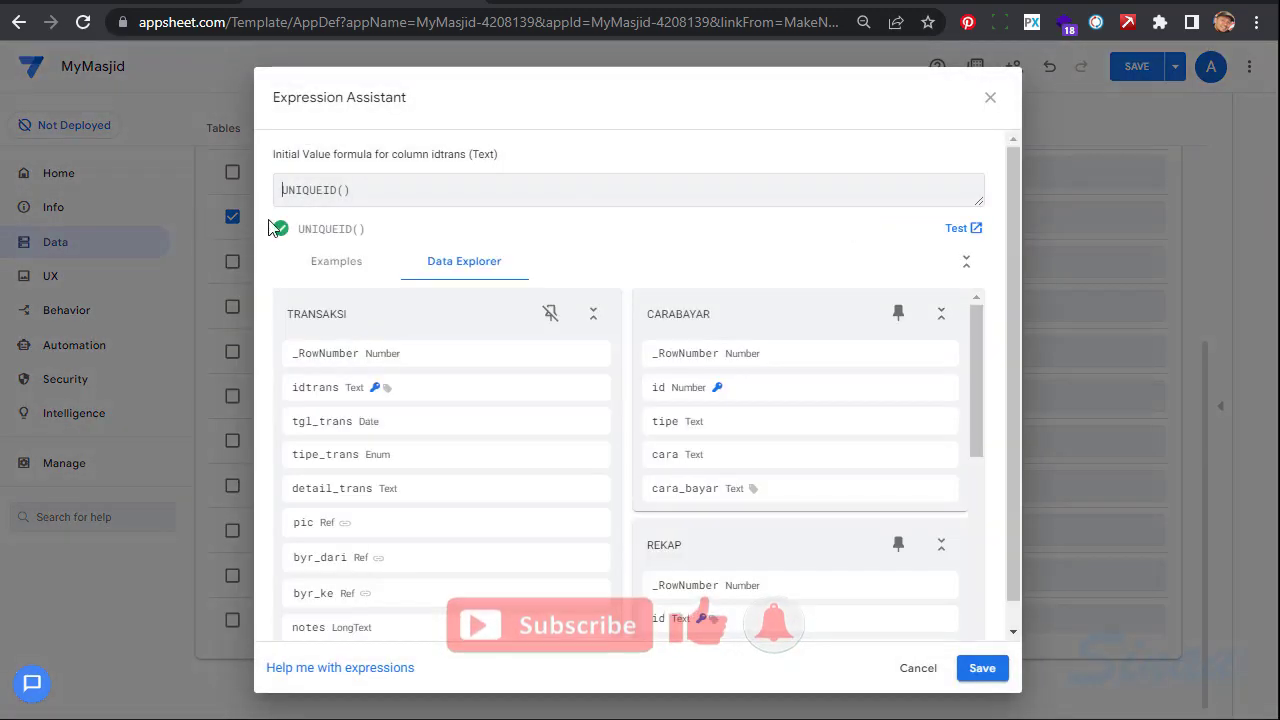
{"action": "type", "text": "\"\""}
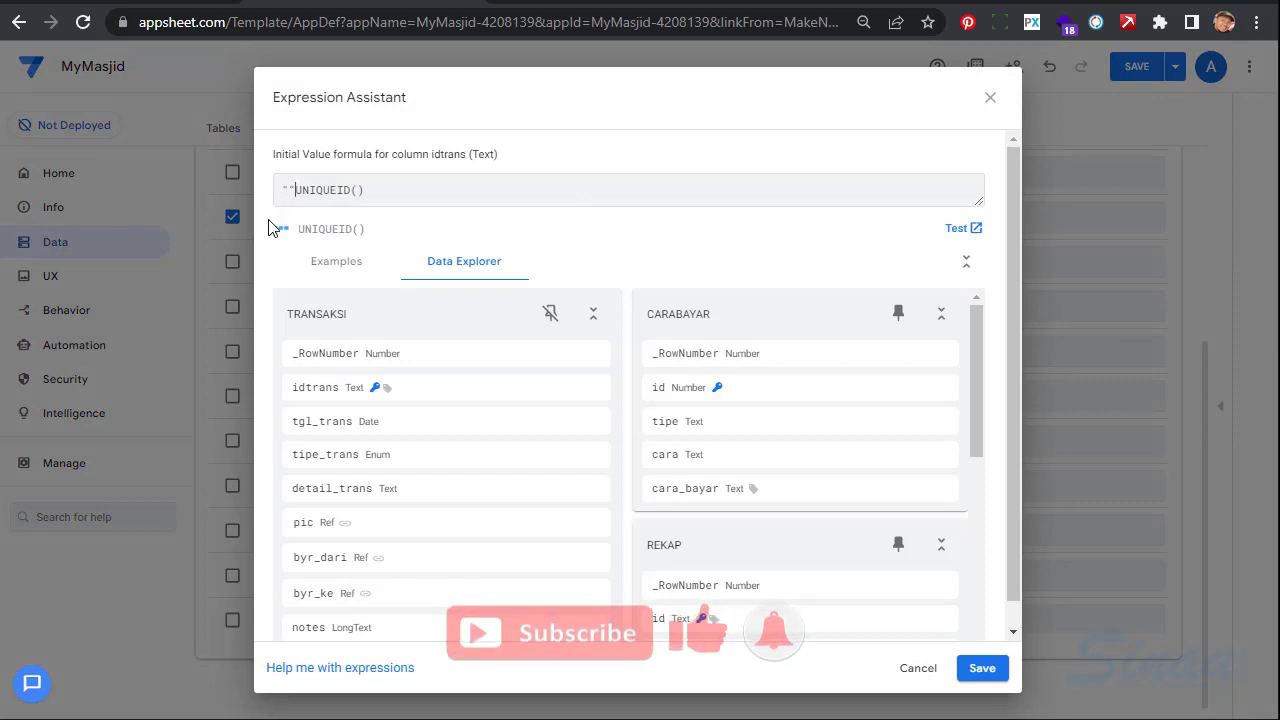
{"action": "type", "text": "&"}
{"action": "key", "text": "Left"}
{"action": "key", "text": "Left"}
{"action": "type", "text": "TR"}
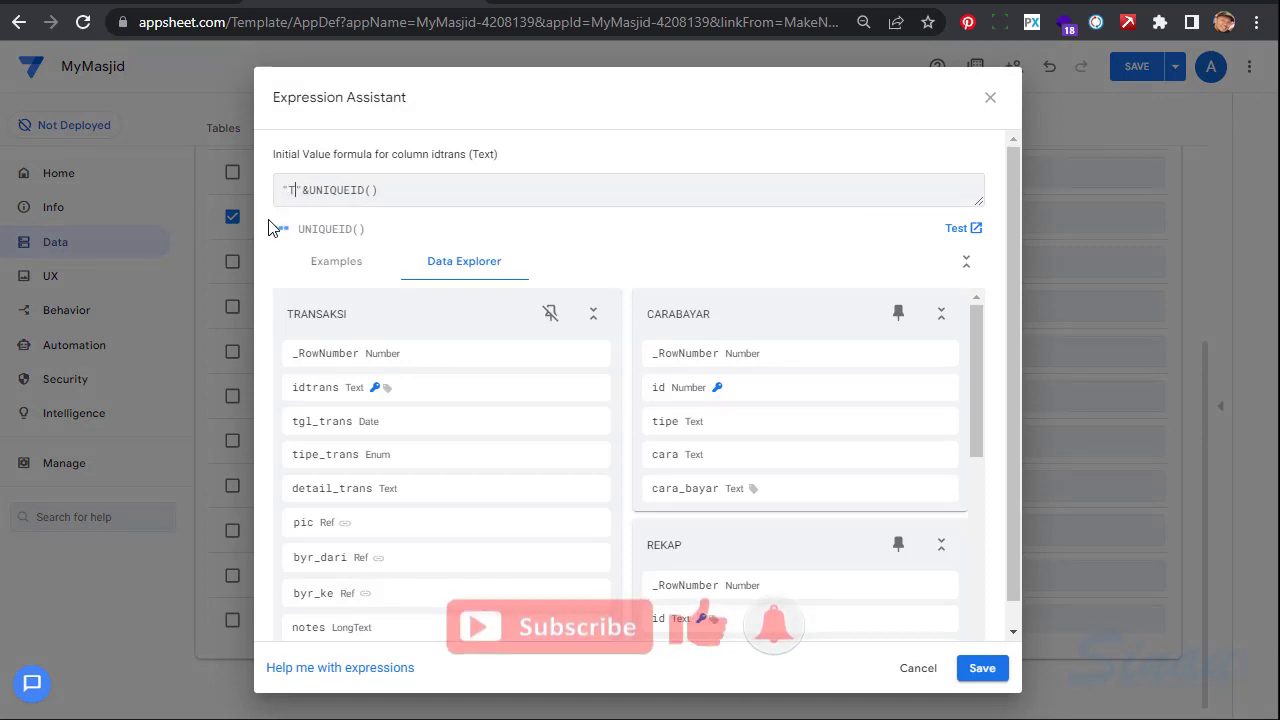
{"action": "key", "text": "BackSpace"}
{"action": "key", "text": "BackSpace"}
{"action": "type", "text": "tr-"}
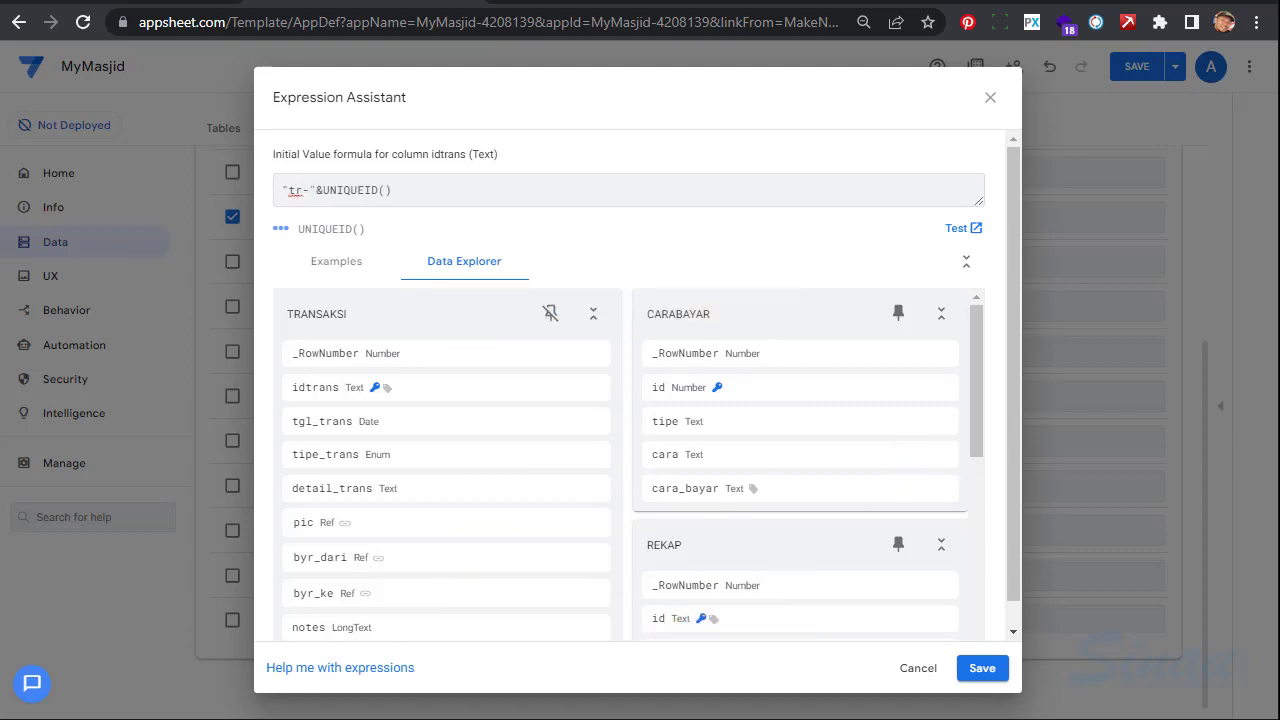
{"action": "left_click", "coordinate": [982, 669]}
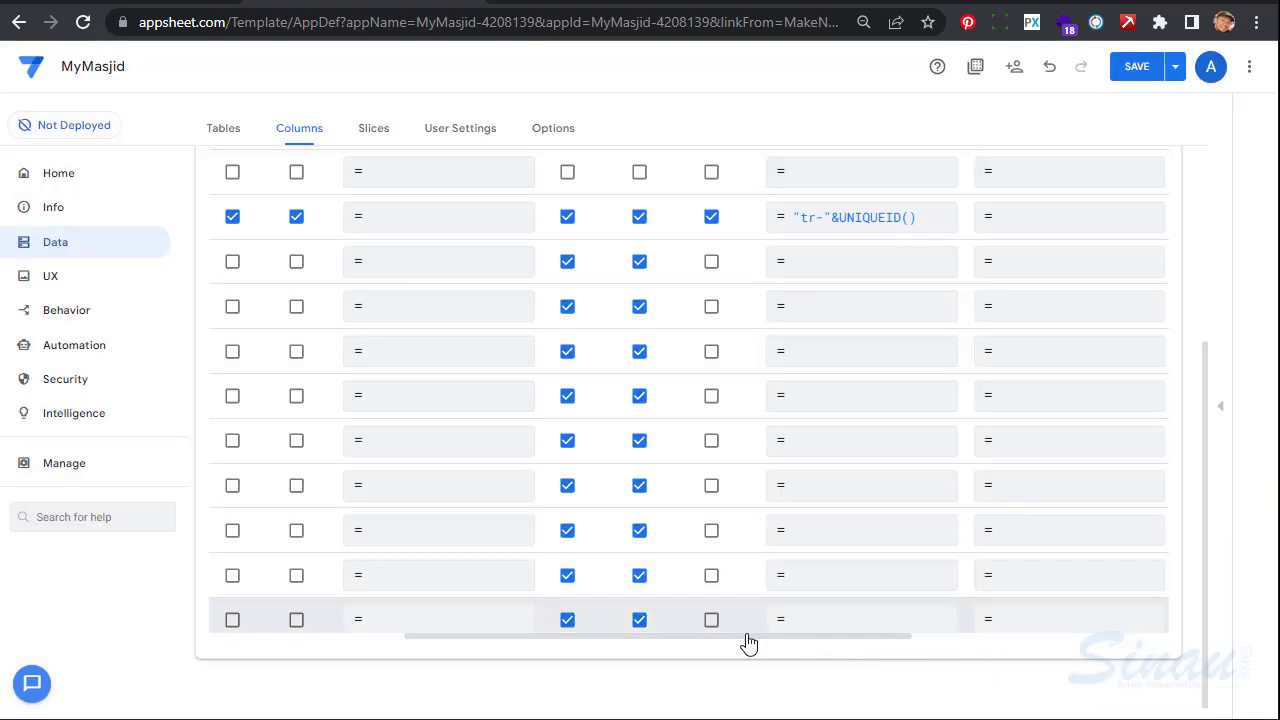
{"action": "left_click_drag", "start_coordinate": [748, 637], "coordinate": [403, 637]}
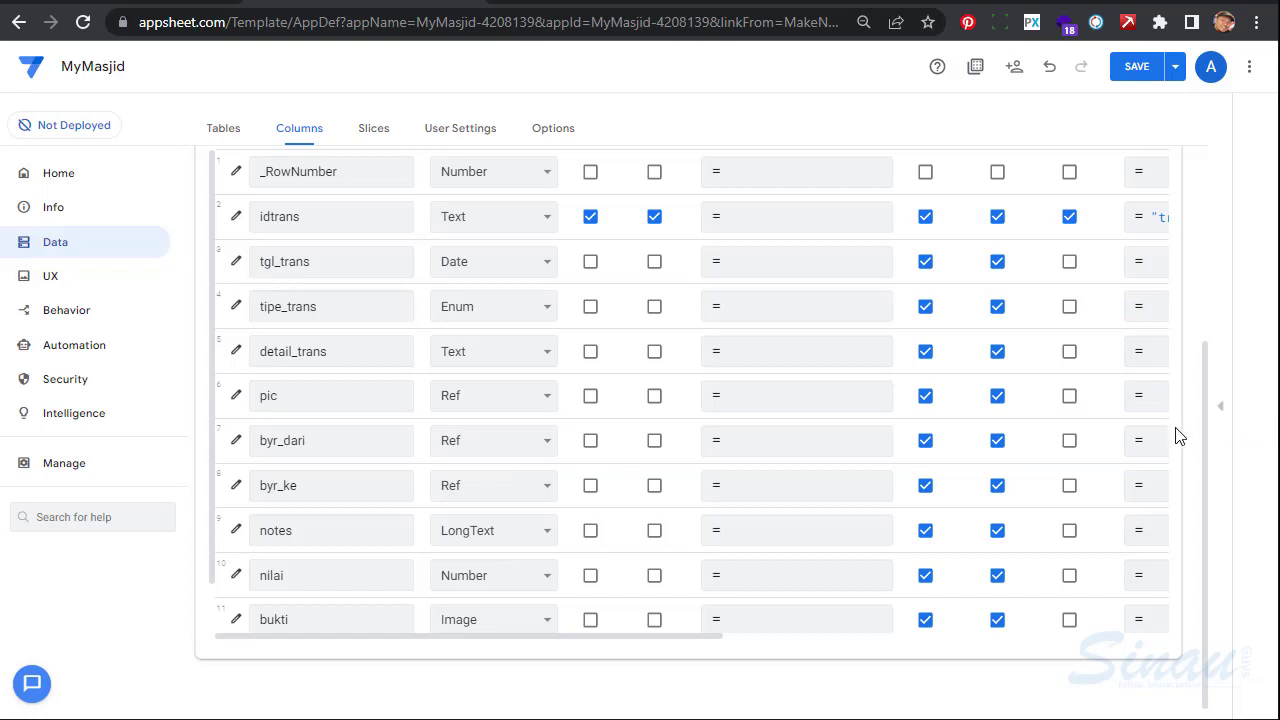
{"action": "scroll", "coordinate": [1208, 400], "scroll_direction": "up", "scroll_amount": 2}
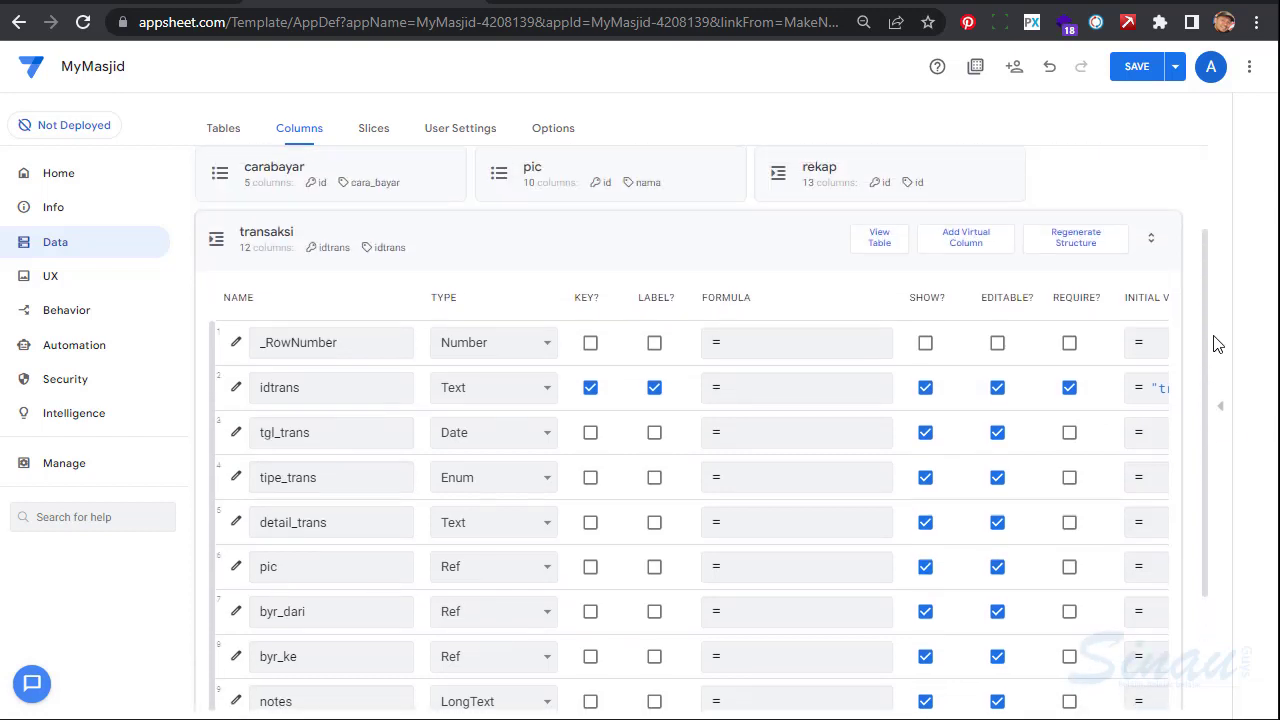
{"action": "scroll", "coordinate": [1225, 440], "scroll_direction": "down", "scroll_amount": 2}
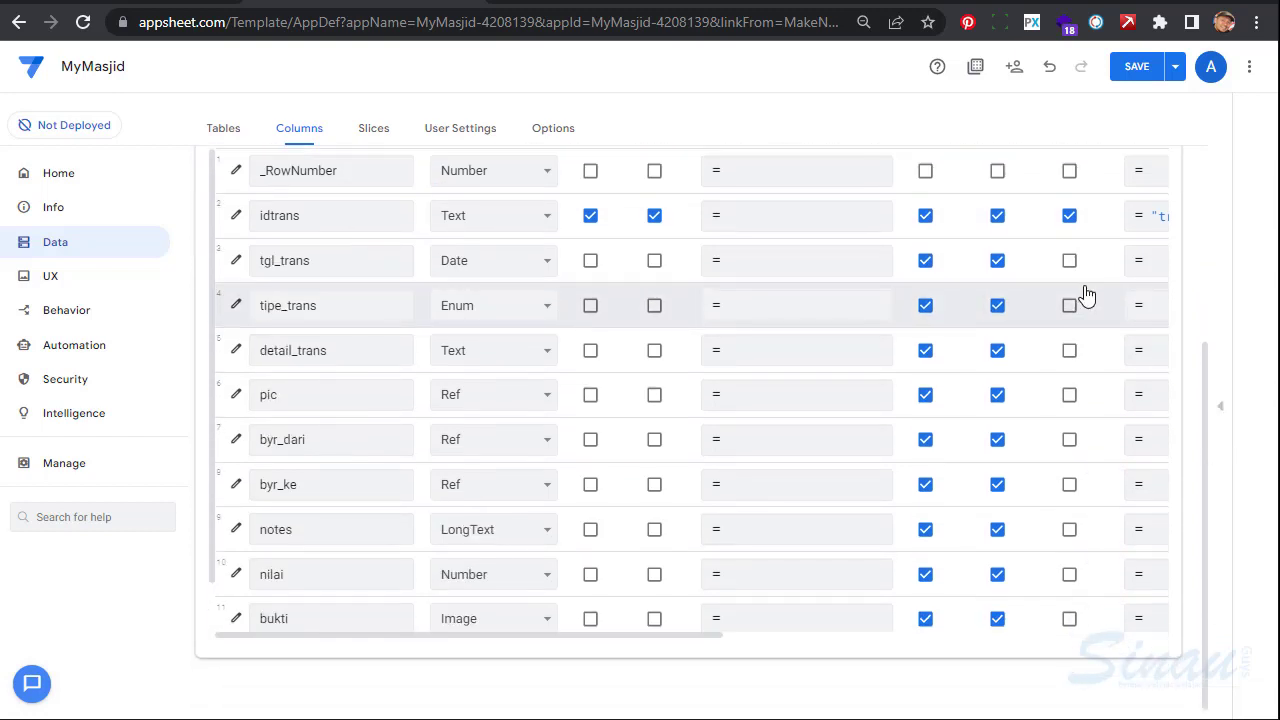
Set the initial value of the tgl_trans column to the expression today()
{"action": "left_click", "coordinate": [1150, 262]}
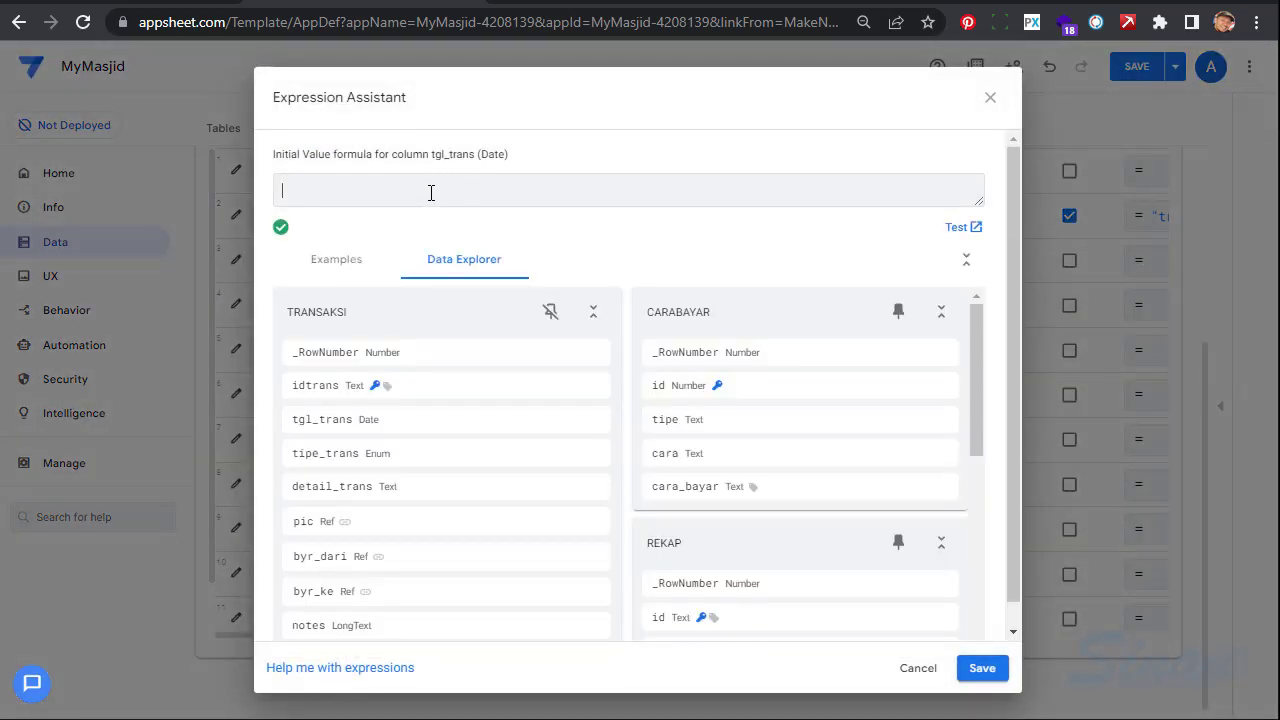
{"action": "type", "text": "today("}
{"action": "left_click", "coordinate": [980, 668]}
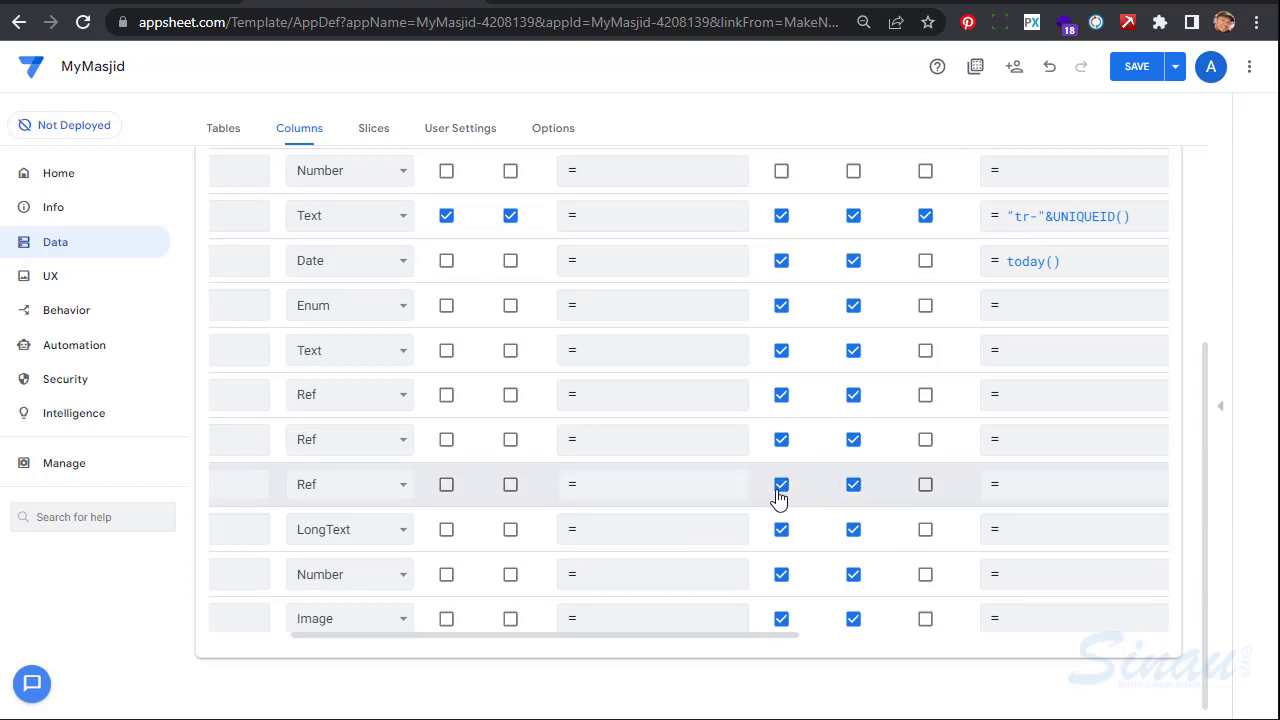
Set the initial value of the tipe_trans column to the quoted text "PENERIMAAN"
{"action": "left_click_drag", "start_coordinate": [697, 642], "coordinate": [400, 649]}
{"action": "left_click", "coordinate": [297, 306]}
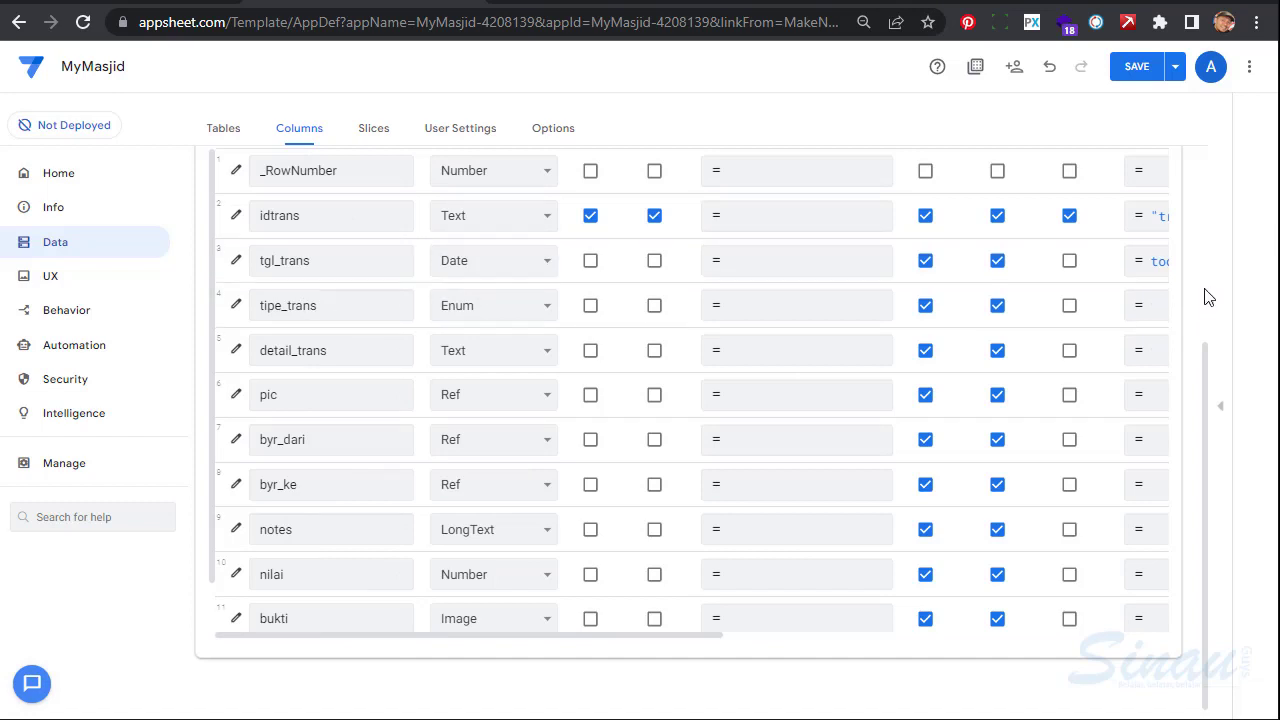
{"action": "left_click", "coordinate": [1140, 314]}
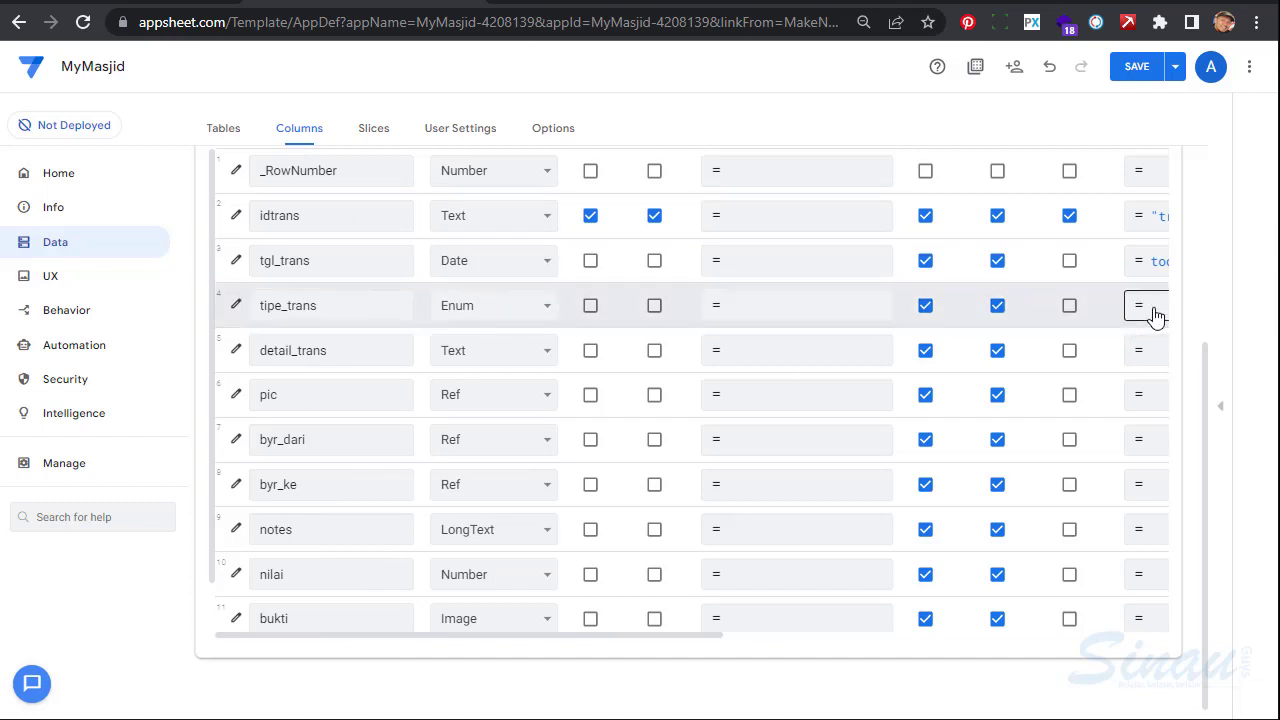
{"action": "left_click", "coordinate": [1155, 316]}
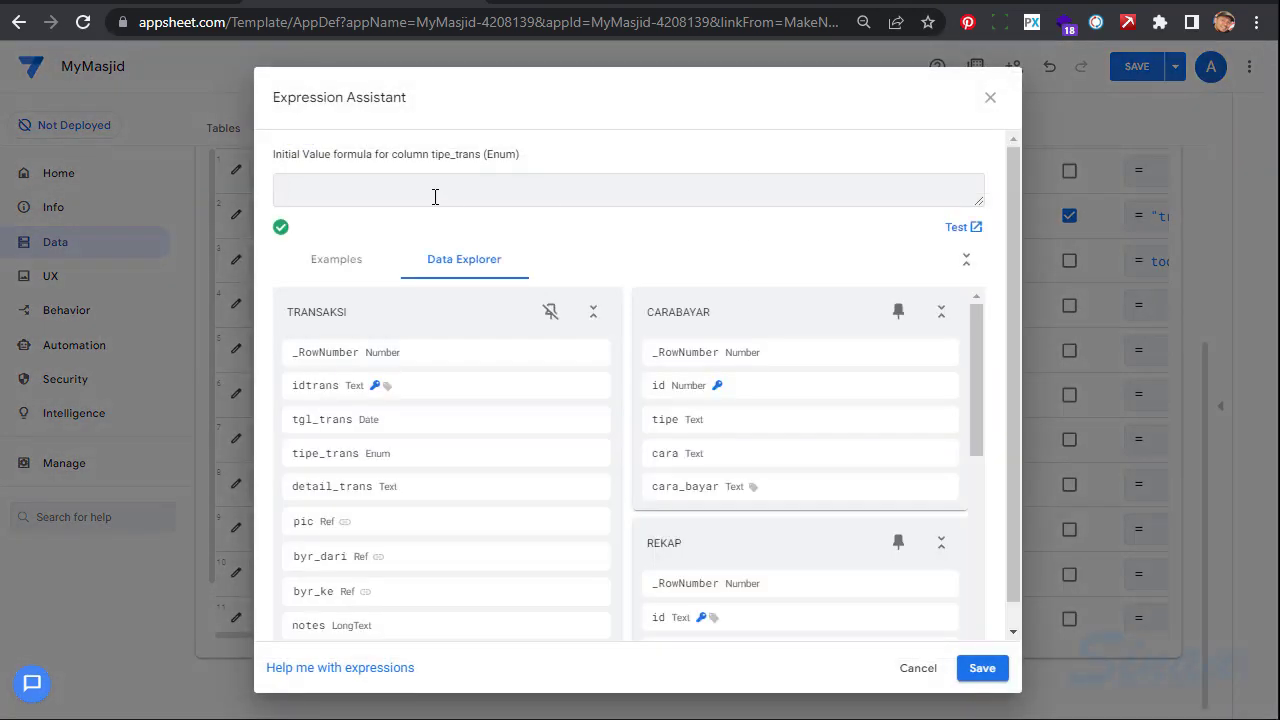
{"action": "type", "text": "PENERIMAAN"}
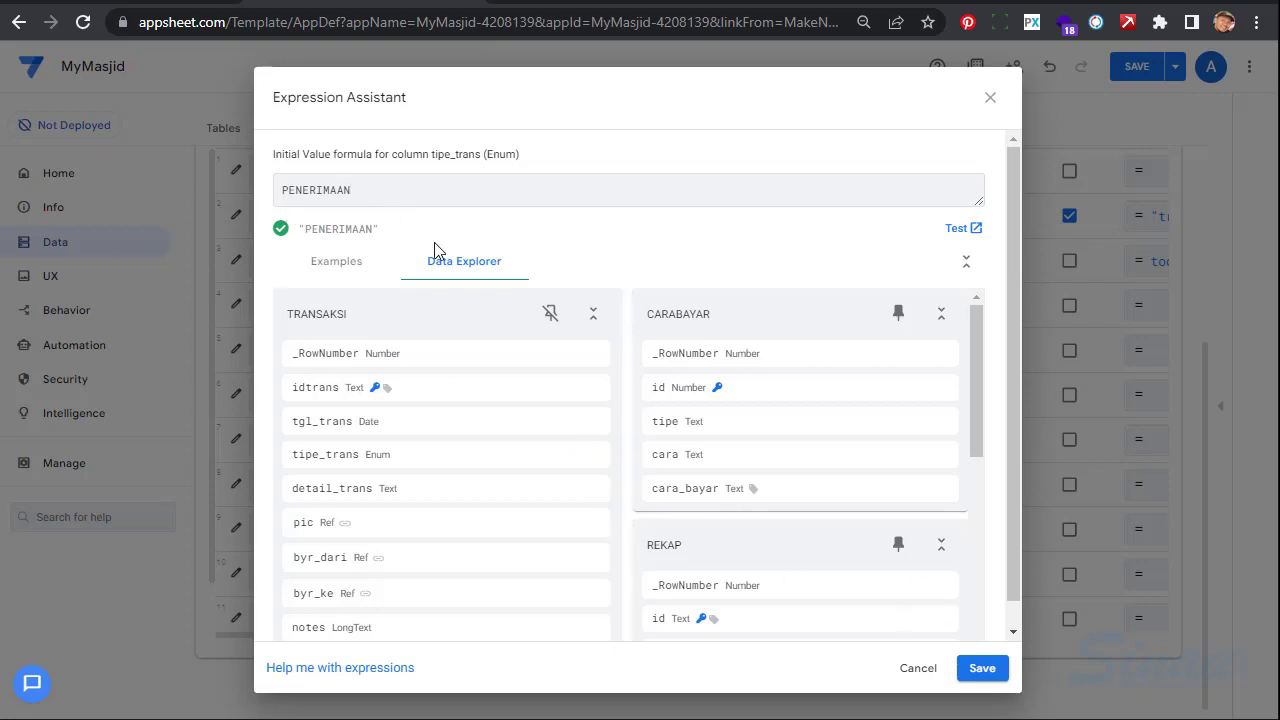
{"action": "type", "text": "\""}
{"action": "type", "text": "\""}
{"action": "left_click", "coordinate": [982, 670]}
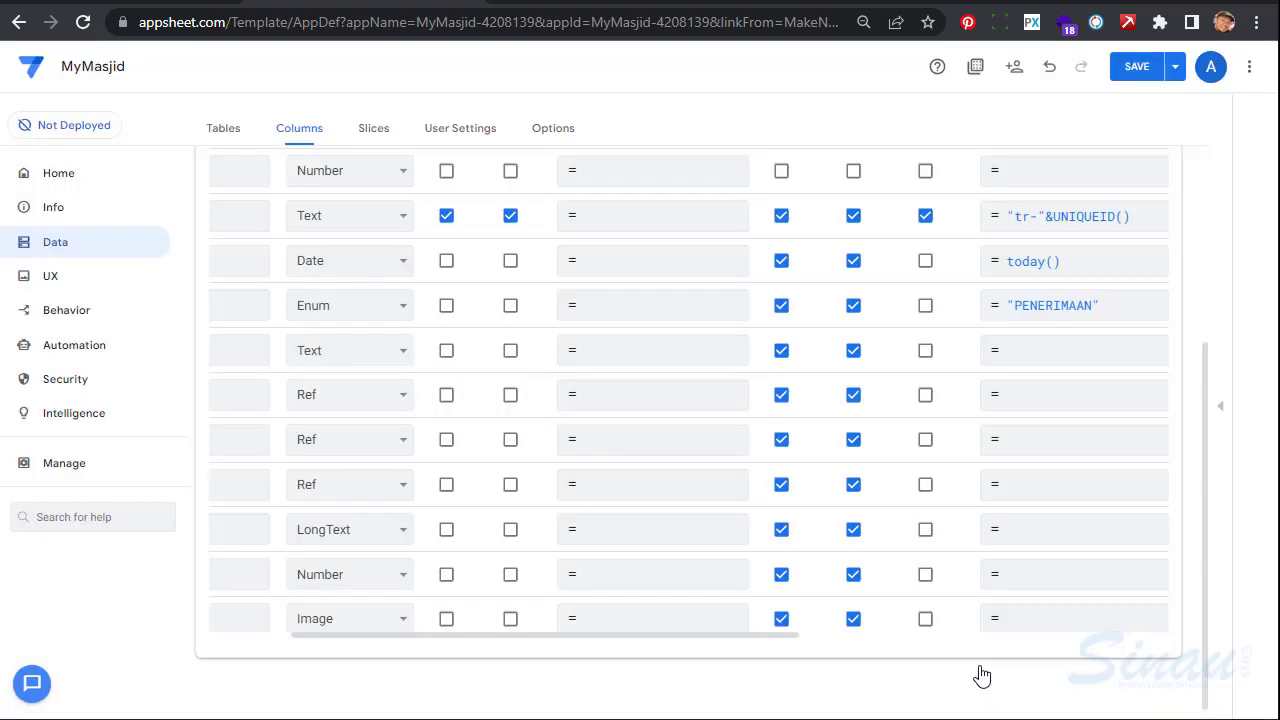
Check the pic column's reference definition without changes, and look briefly at the app preview
{"action": "left_click_drag", "start_coordinate": [496, 635], "coordinate": [305, 631]}
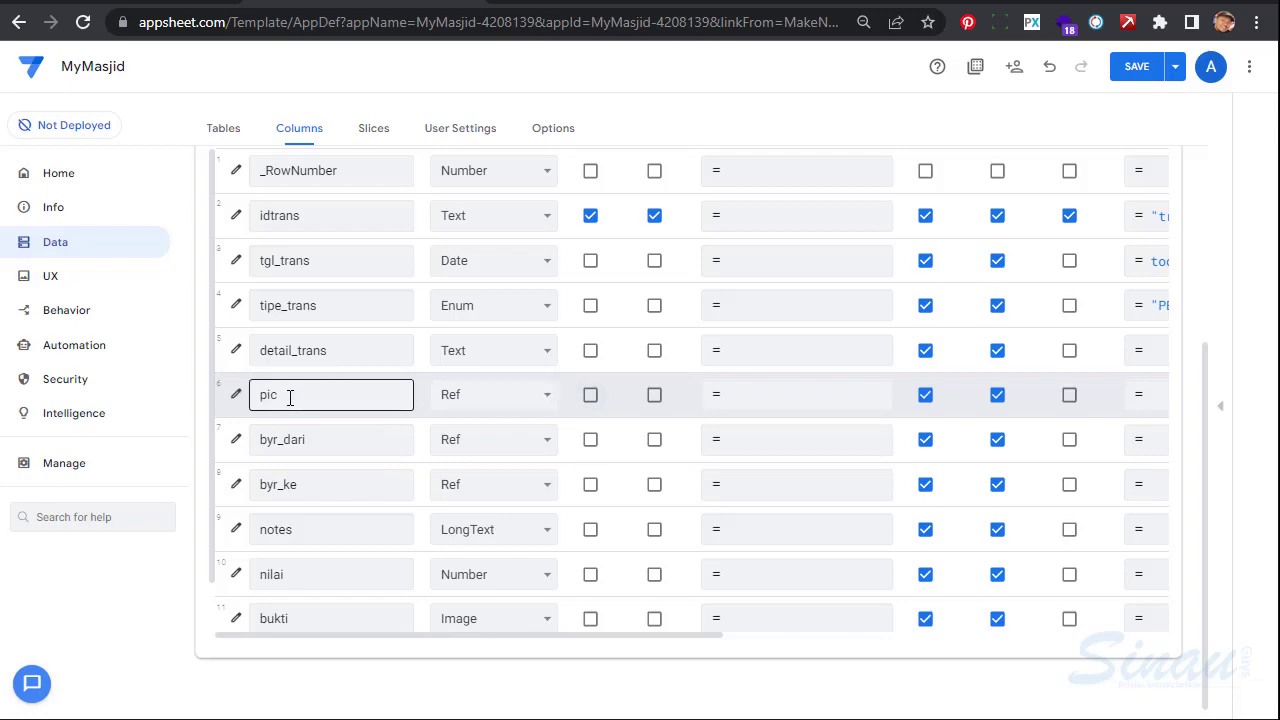
{"action": "left_click", "coordinate": [236, 396]}
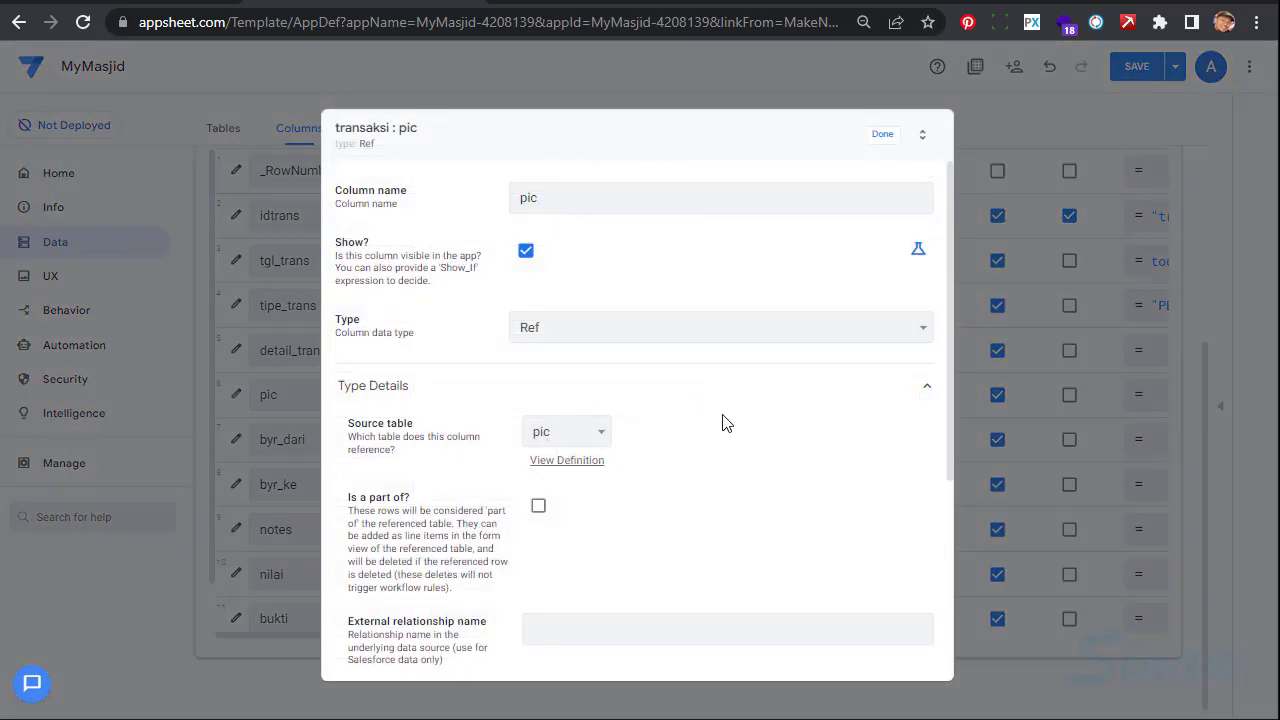
{"action": "left_click", "coordinate": [879, 140]}
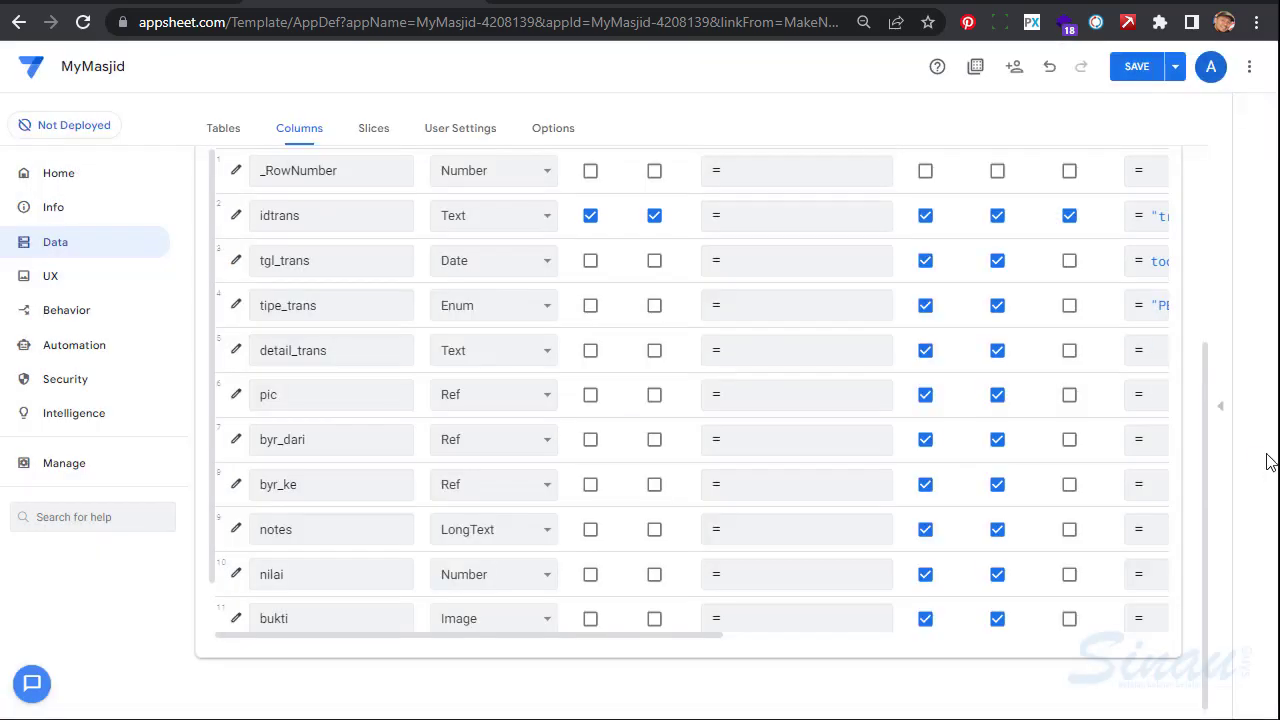
{"action": "left_click", "coordinate": [1220, 409]}
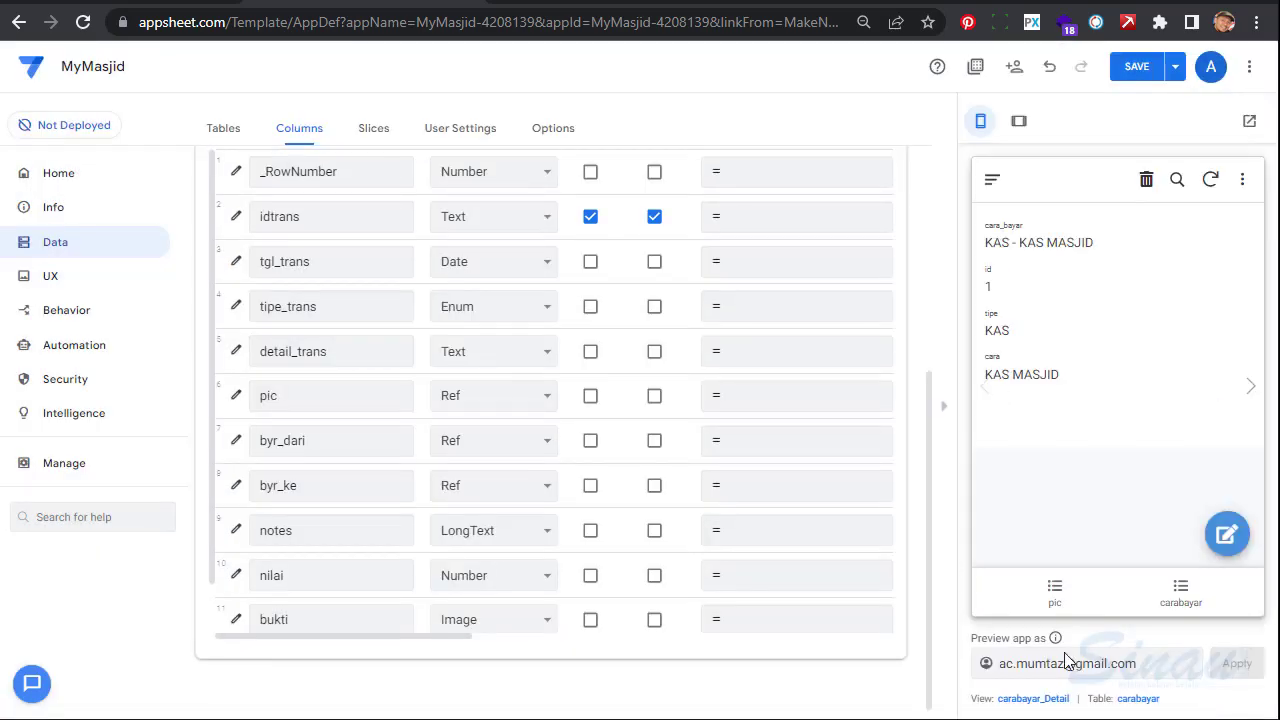
{"action": "left_click", "coordinate": [993, 182]}
{"action": "left_click", "coordinate": [995, 188]}
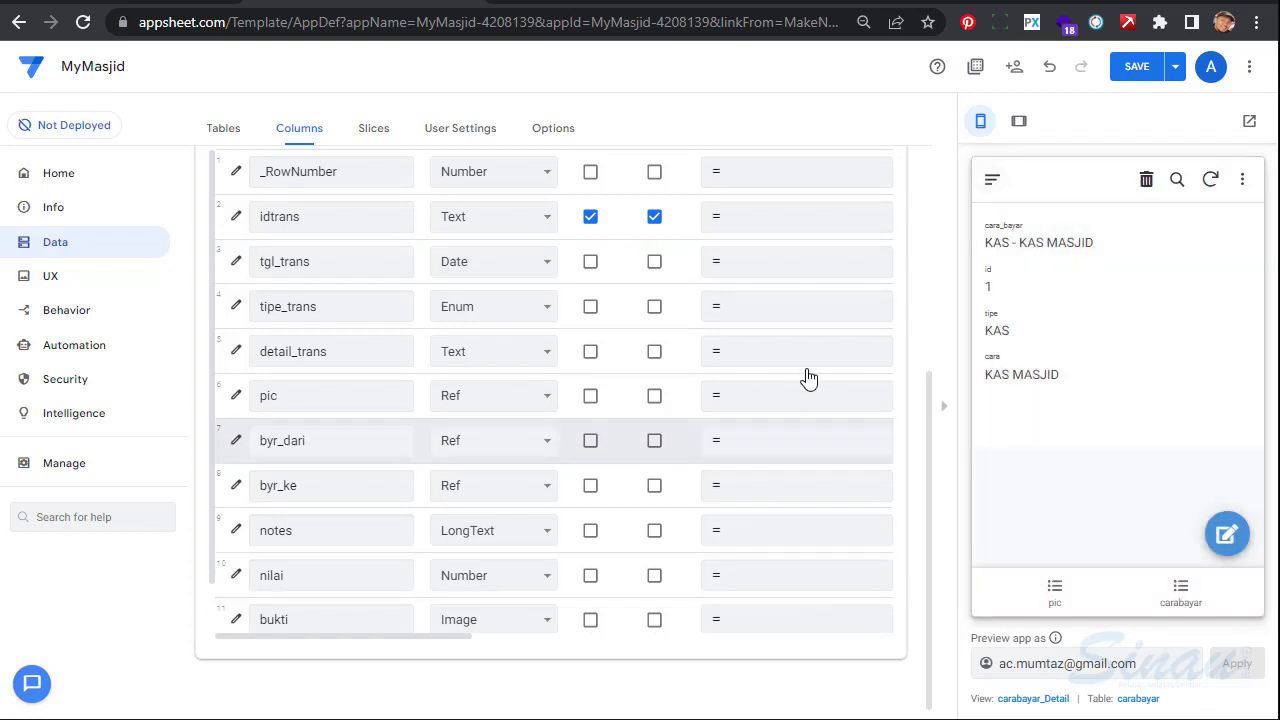
{"action": "left_click", "coordinate": [943, 406]}
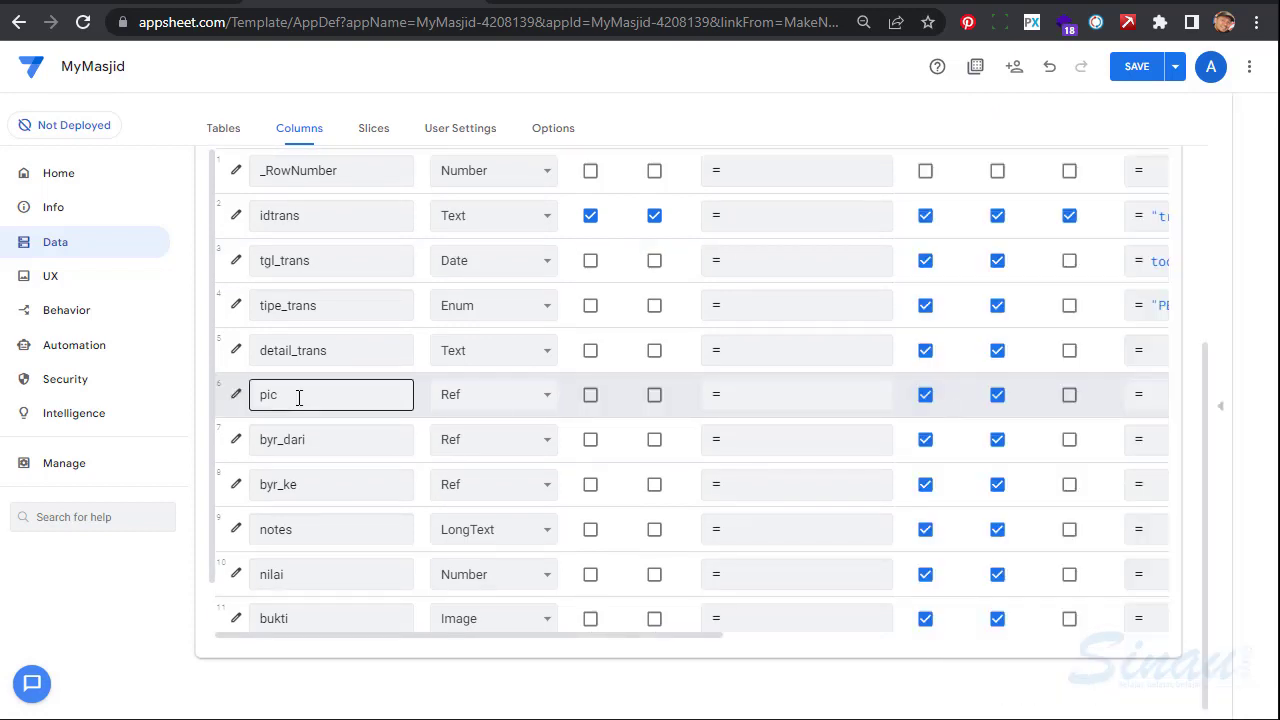
Create a new UX view named Transaksi on the transaksi table with the table view type
{"action": "left_click", "coordinate": [60, 282]}
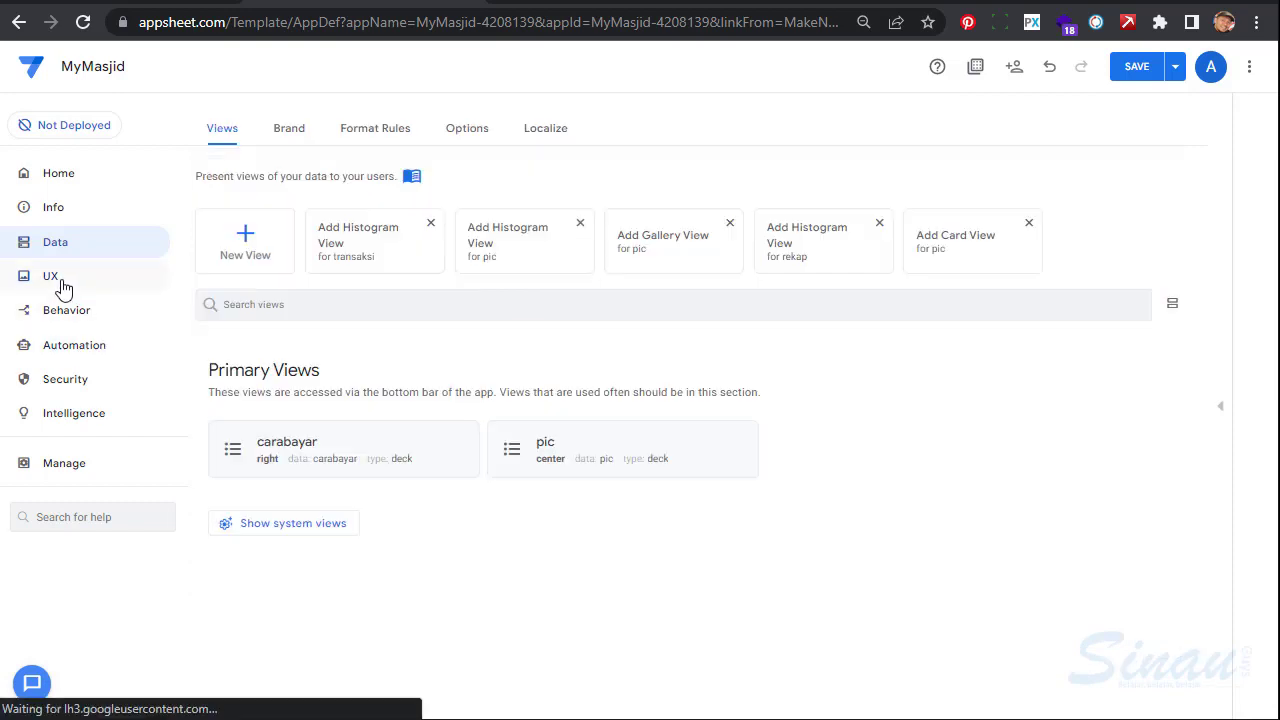
{"action": "left_click", "coordinate": [222, 258]}
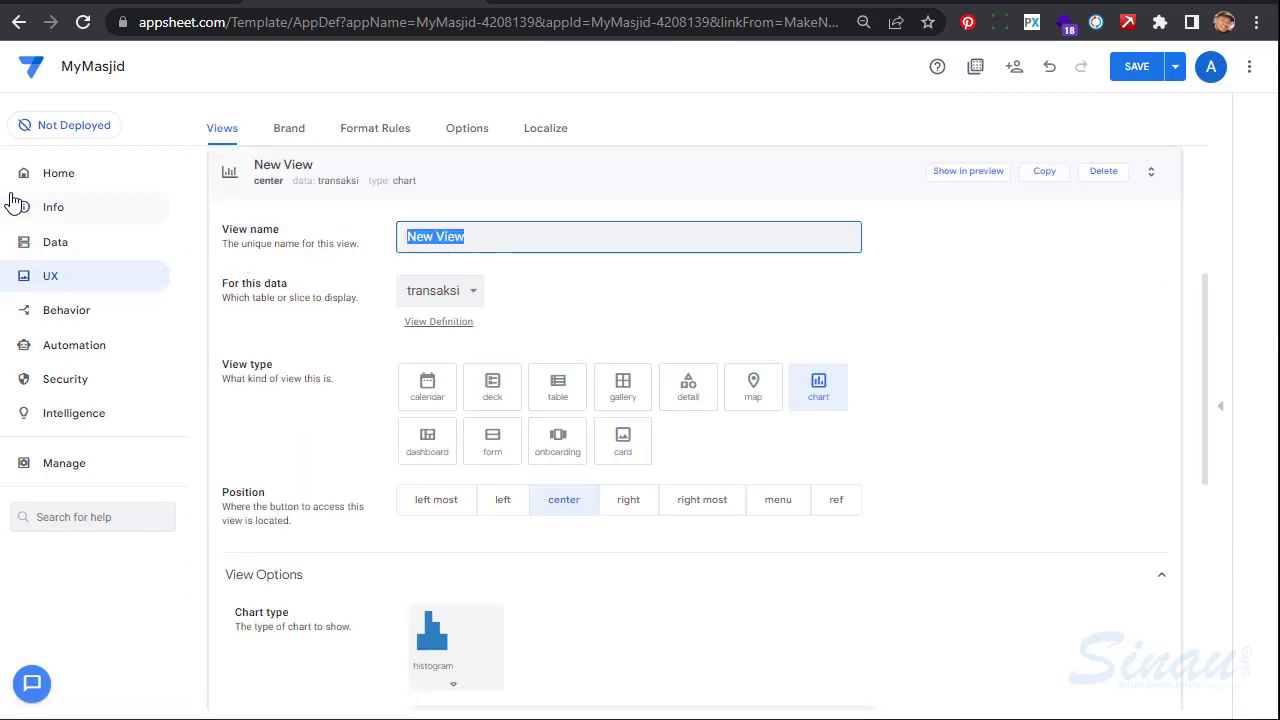
{"action": "type", "text": "t"}
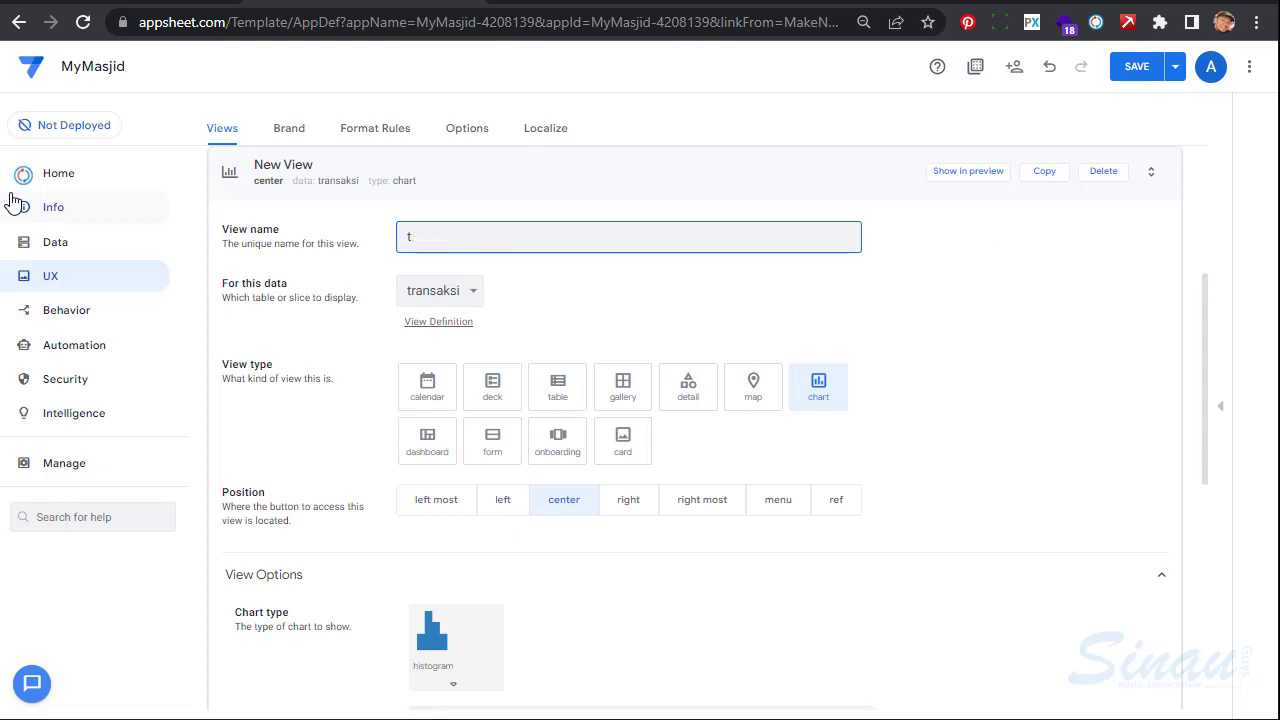
{"action": "type", "text": "RAransaksi"}
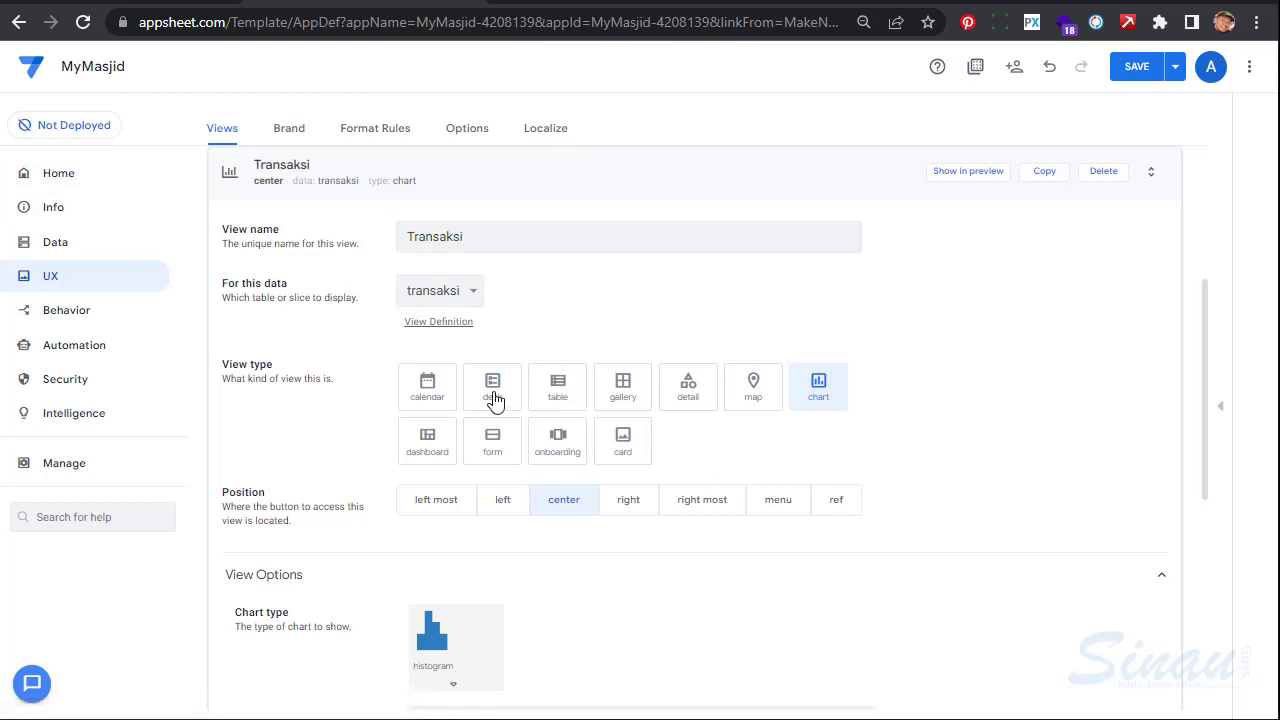
{"action": "left_click", "coordinate": [557, 392]}
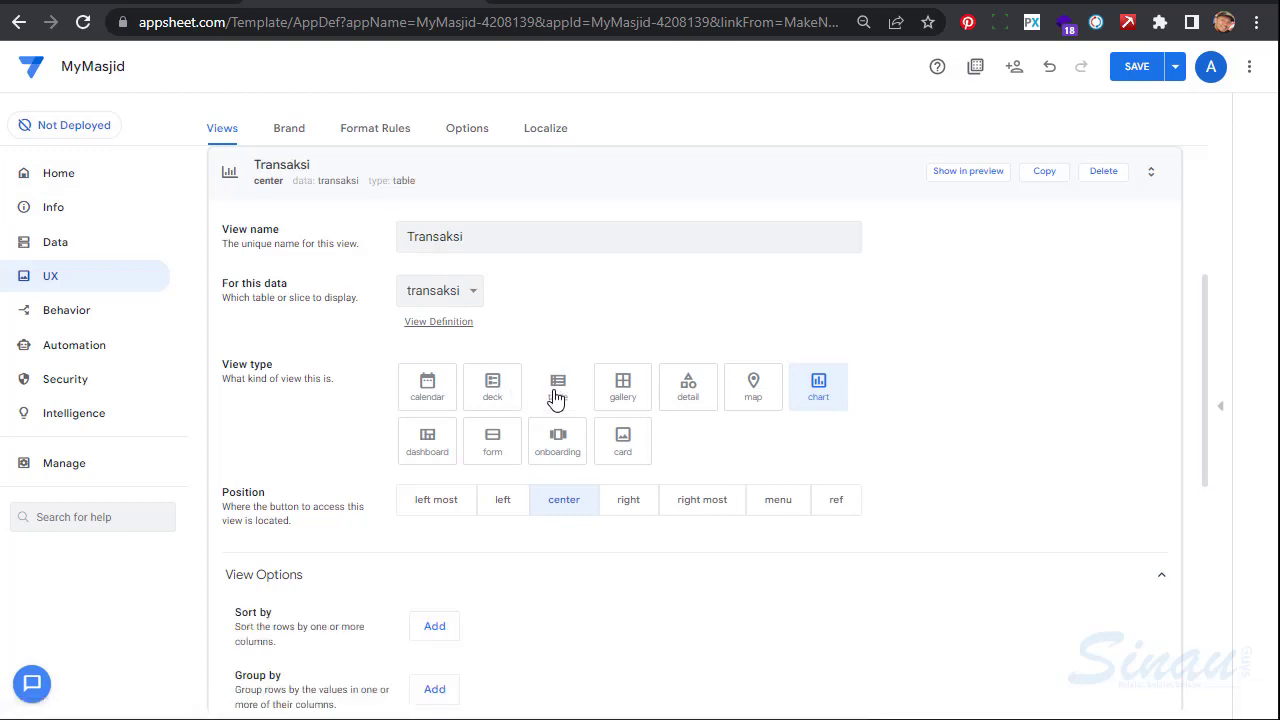
Sort the Transaksi view by tgl_trans in ascending order and save the app
{"action": "scroll", "coordinate": [563, 618], "scroll_direction": "down", "scroll_amount": 3}
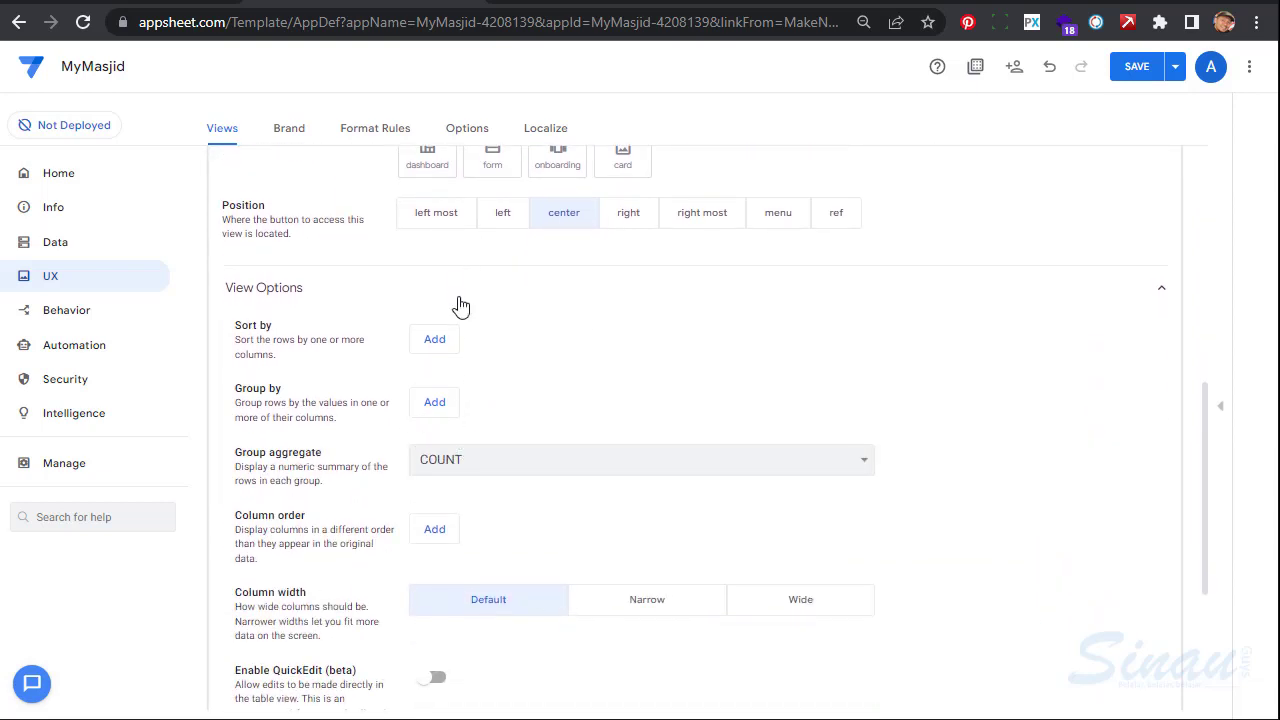
{"action": "left_click", "coordinate": [436, 340]}
{"action": "left_click", "coordinate": [500, 342]}
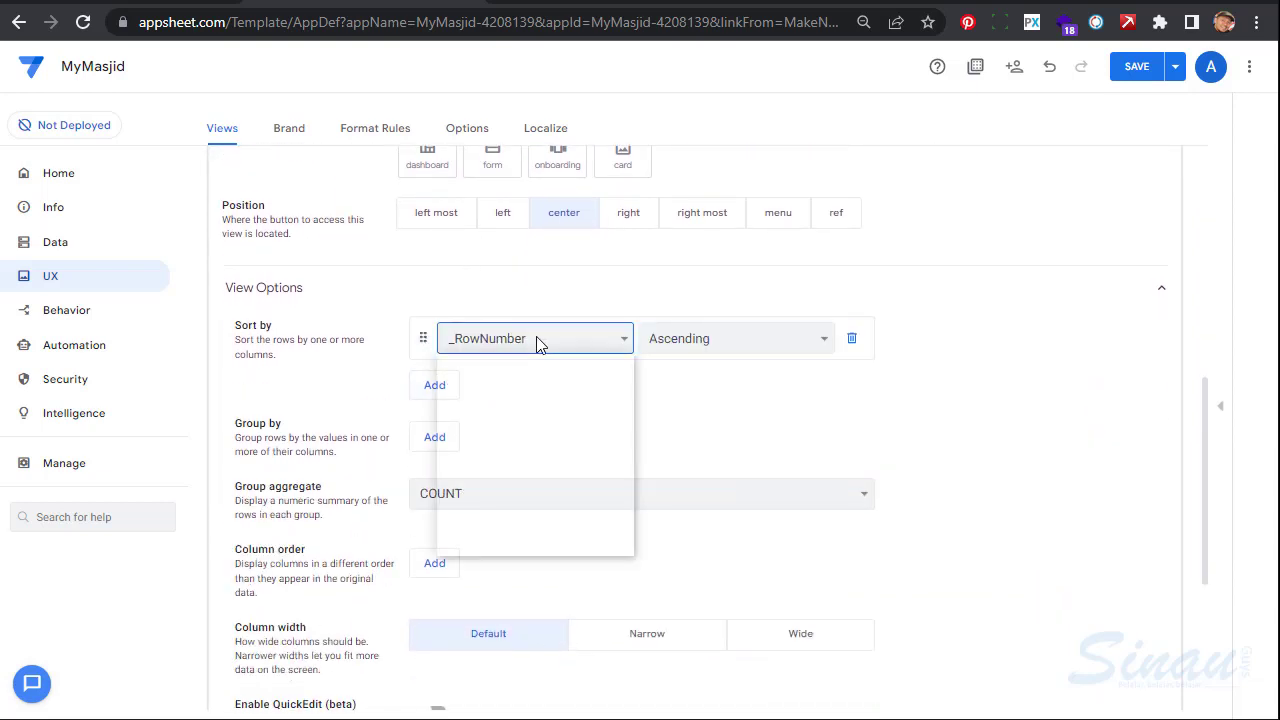
{"action": "left_click", "coordinate": [523, 396]}
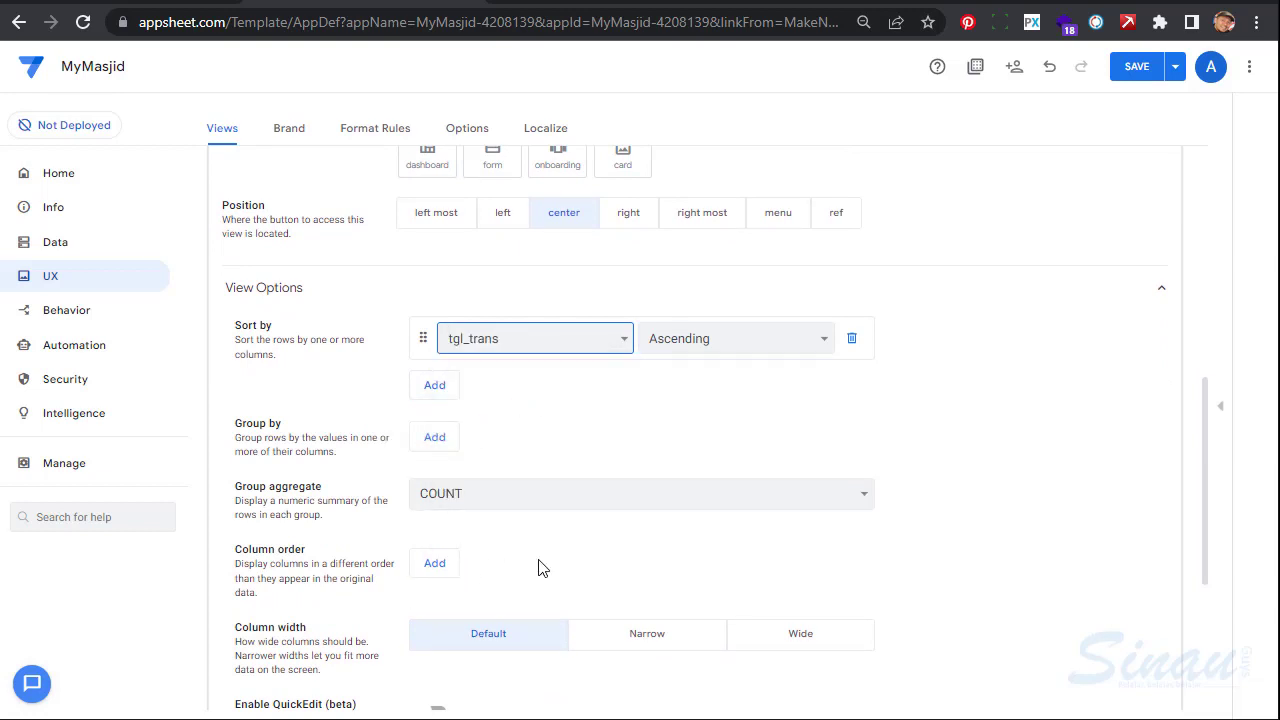
{"action": "scroll", "coordinate": [759, 555], "scroll_direction": "down", "scroll_amount": 2}
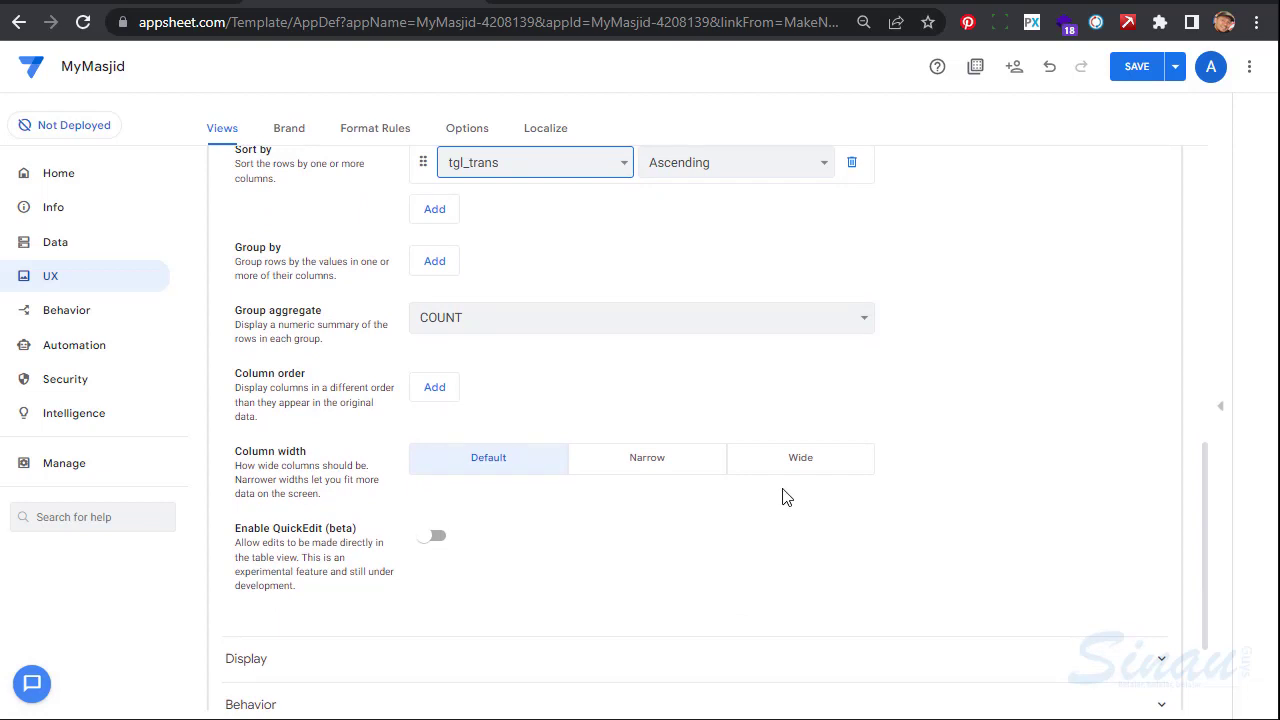
{"action": "left_click", "coordinate": [1137, 66]}
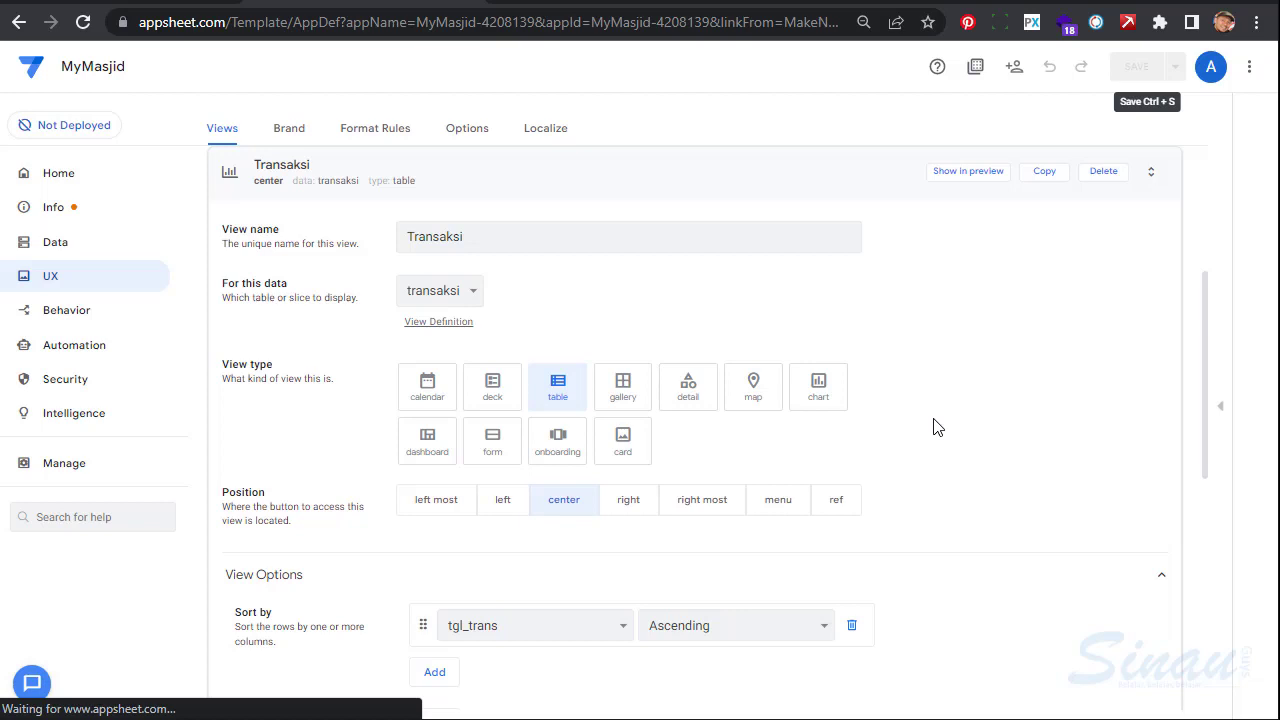
Start a new Transaksi entry in the tablet preview and examine the choices offered by the tipe_trans and pic fields
{"action": "left_click", "coordinate": [1017, 122]}
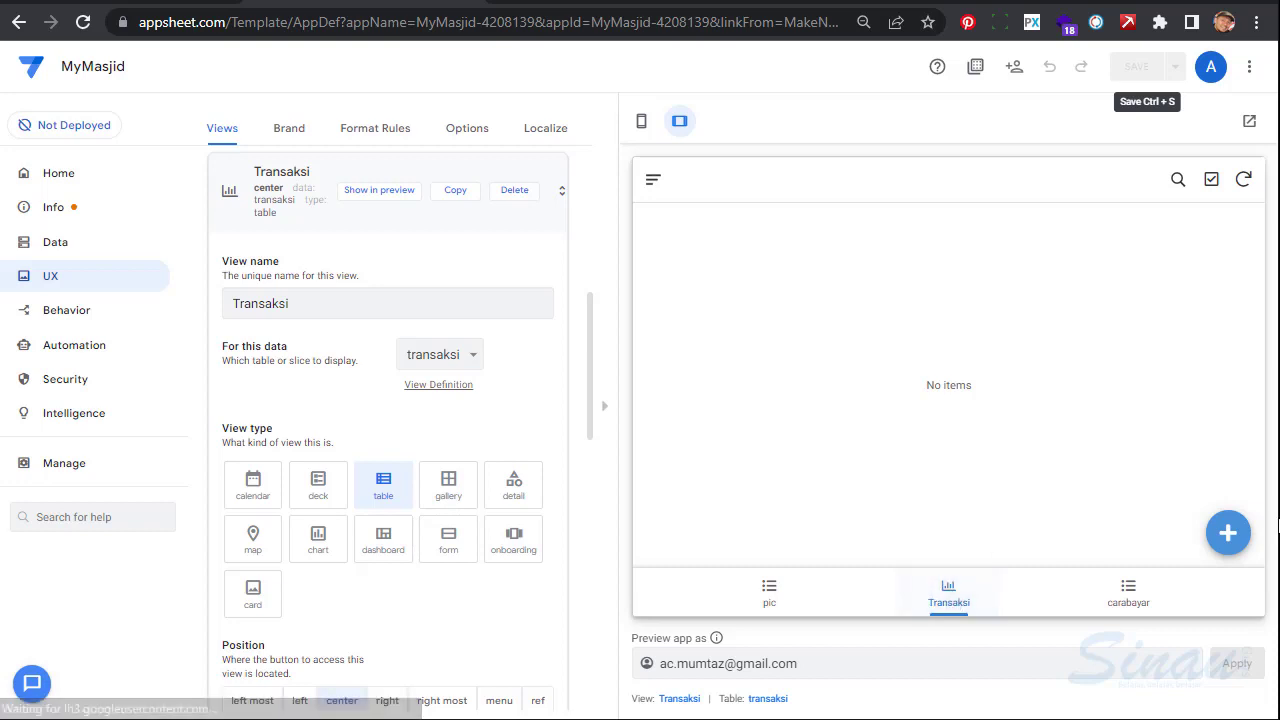
{"action": "left_click", "coordinate": [1227, 534]}
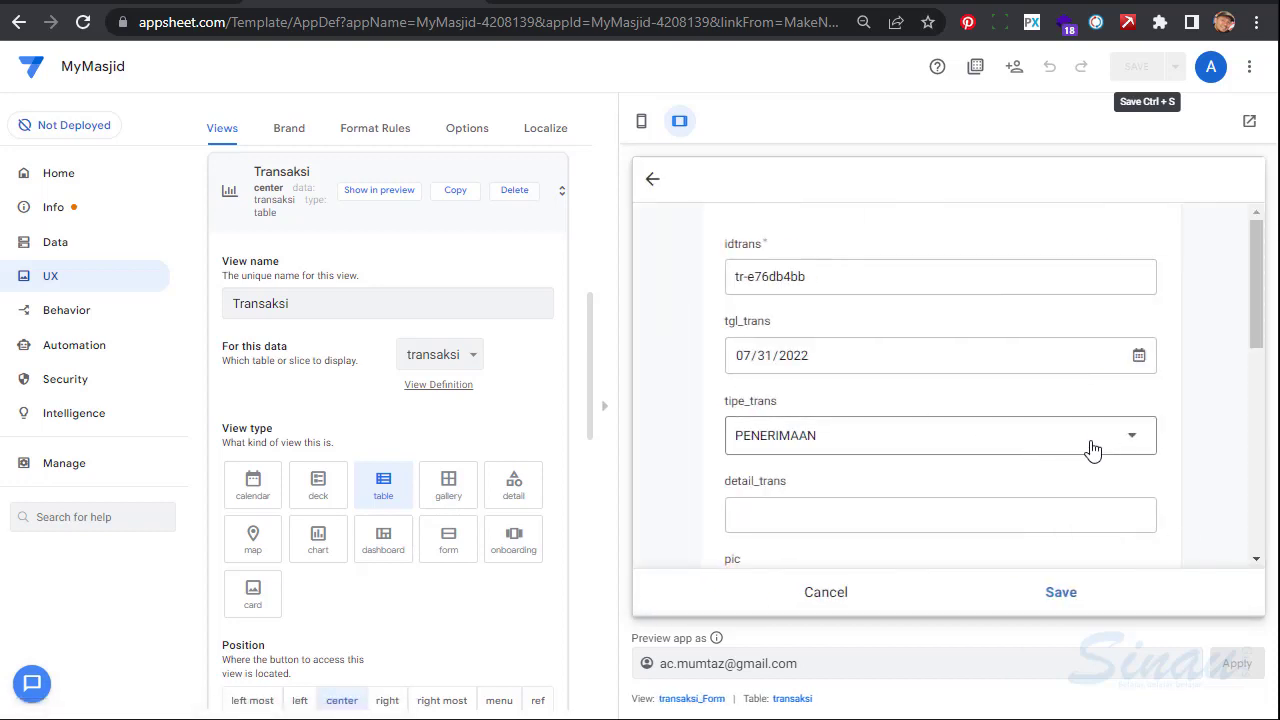
{"action": "left_click", "coordinate": [1097, 437]}
{"action": "left_click", "coordinate": [1103, 440]}
{"action": "scroll", "coordinate": [1103, 437], "scroll_direction": "down", "scroll_amount": 5}
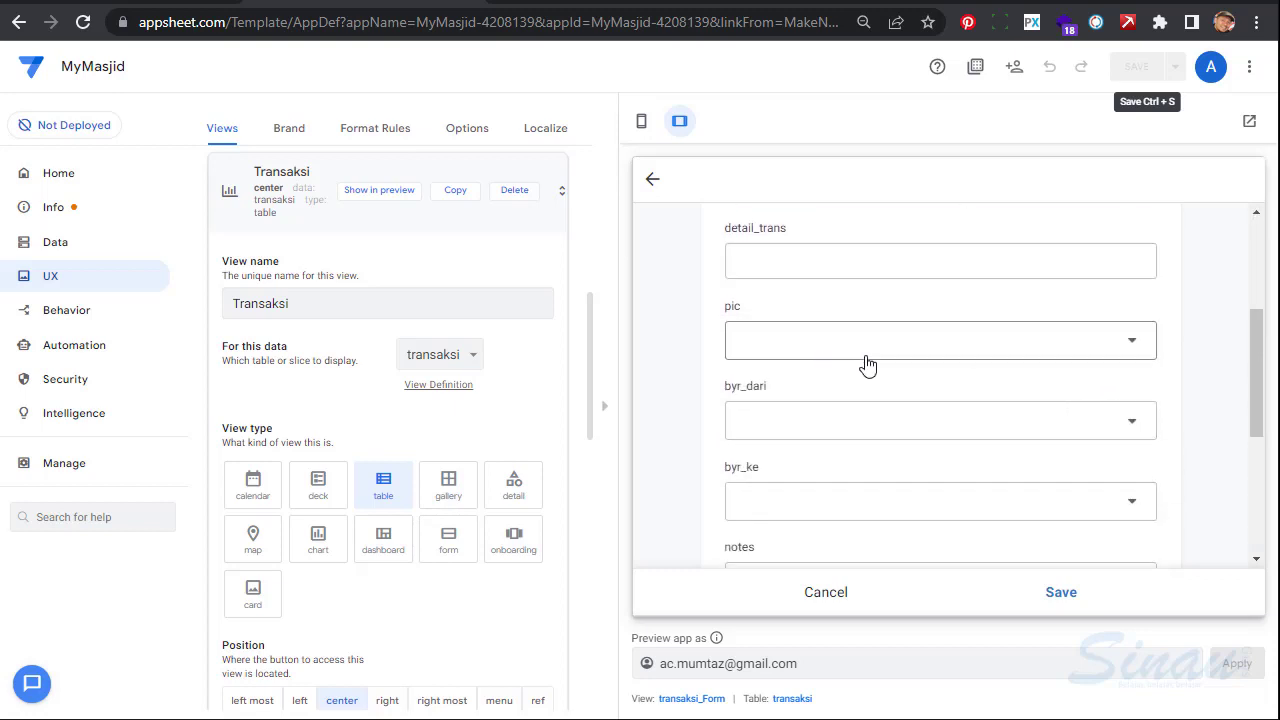
{"action": "left_click", "coordinate": [1001, 343]}
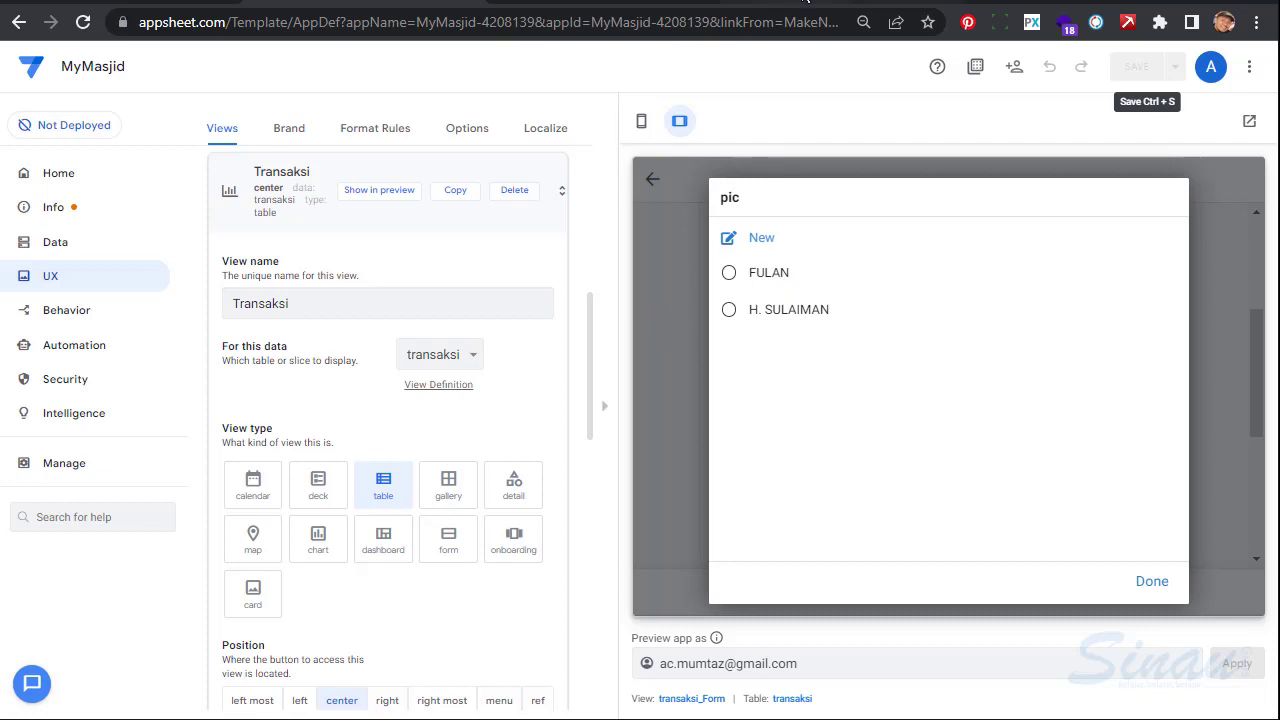
Switch to the MyMasjid Google Sheets file, widen the tipe column of the pic sheet and check the type of each entry
{"action": "key", "text": "ctrl+Tab"}
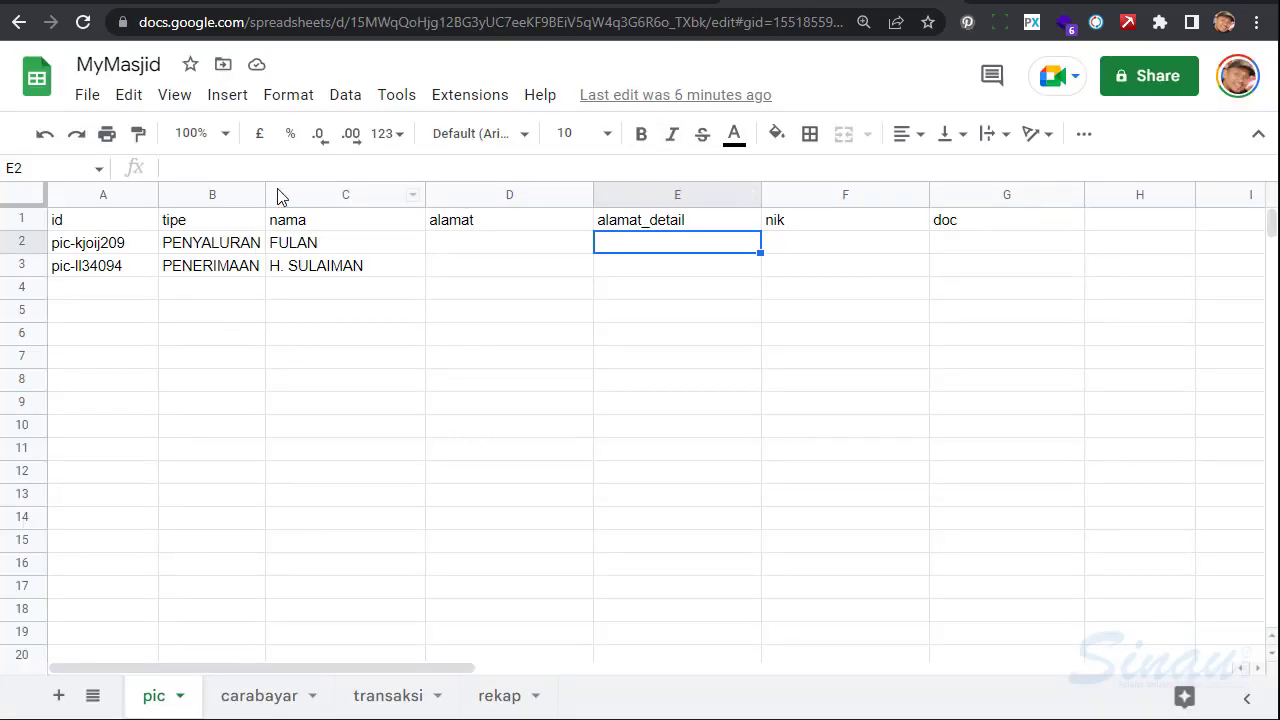
{"action": "left_click_drag", "start_coordinate": [264, 195], "coordinate": [300, 195]}
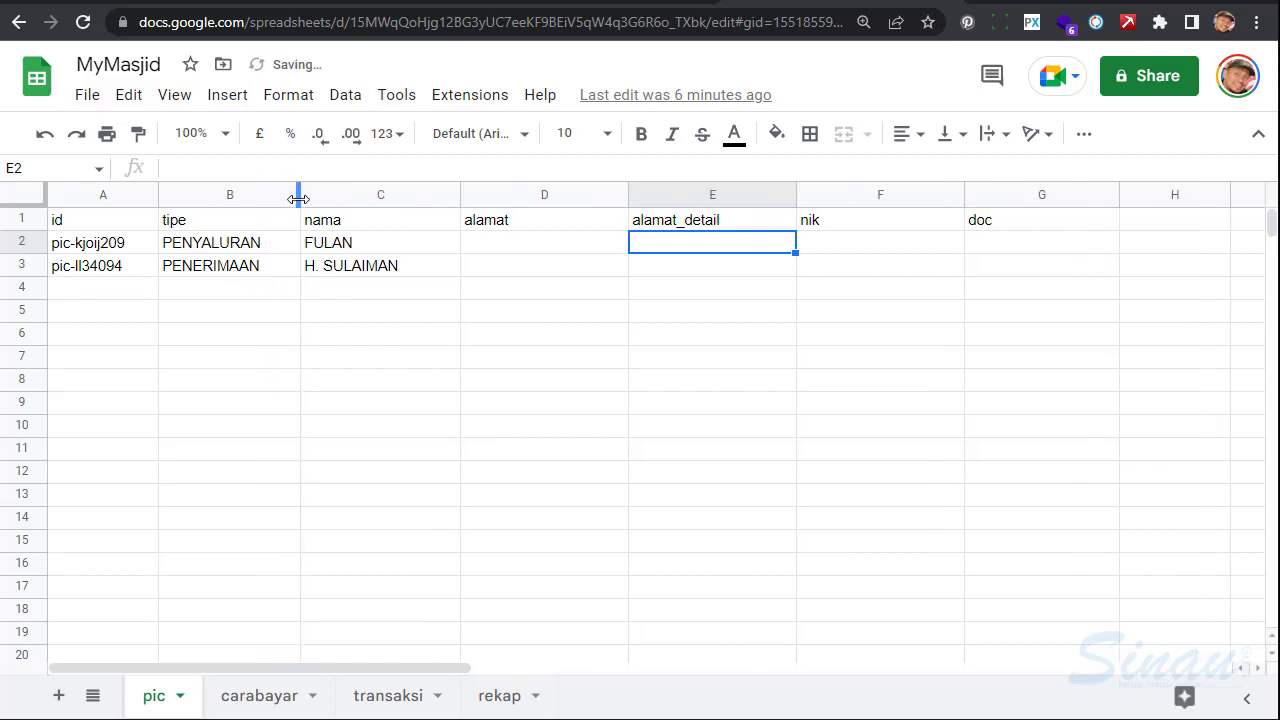
{"action": "left_click", "coordinate": [227, 252]}
{"action": "left_click", "coordinate": [236, 281]}
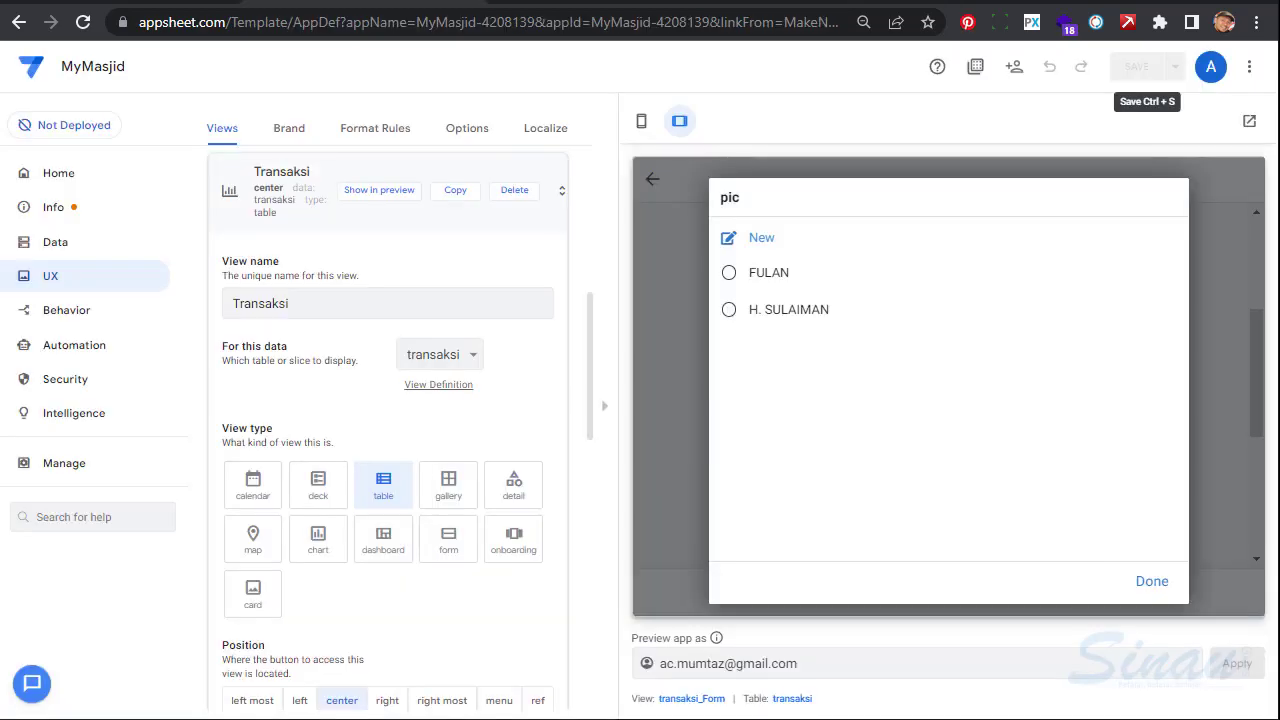
Close the pic choices in the AppSheet preview form and select PENERIMAAN for tipe_trans
{"action": "key", "text": "Escape"}
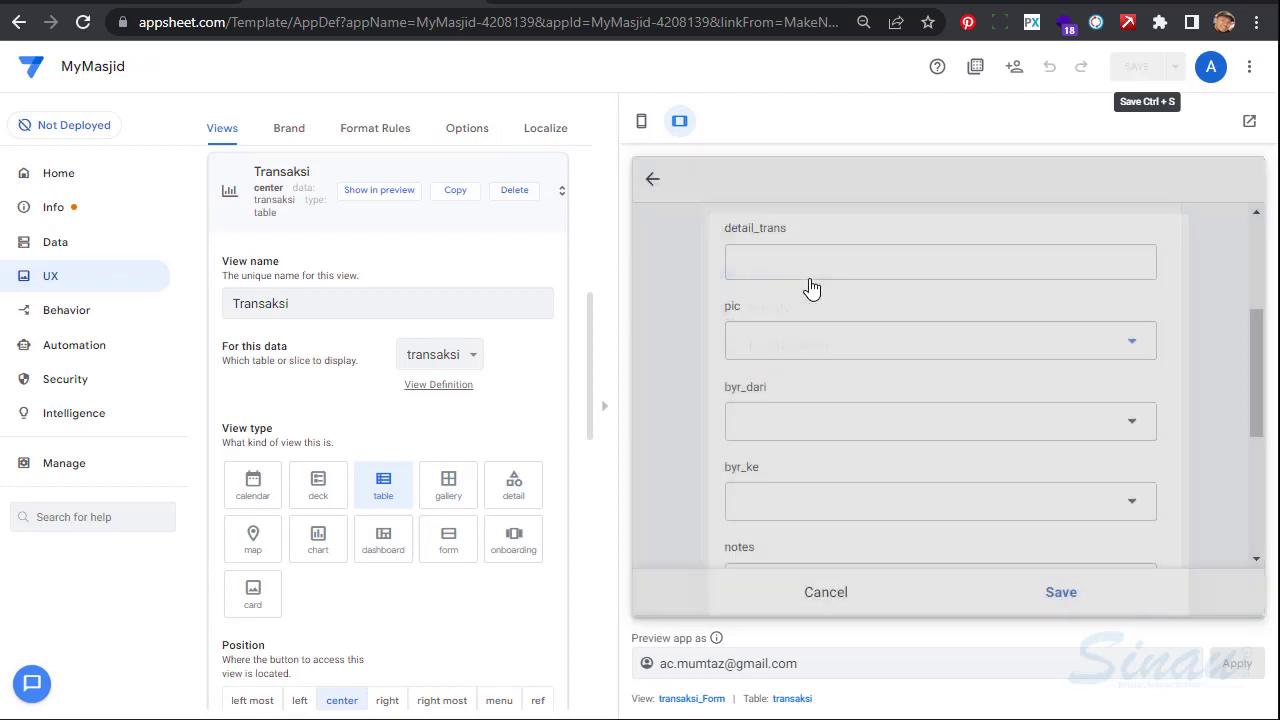
{"action": "scroll", "coordinate": [1098, 341], "scroll_direction": "up", "scroll_amount": 2}
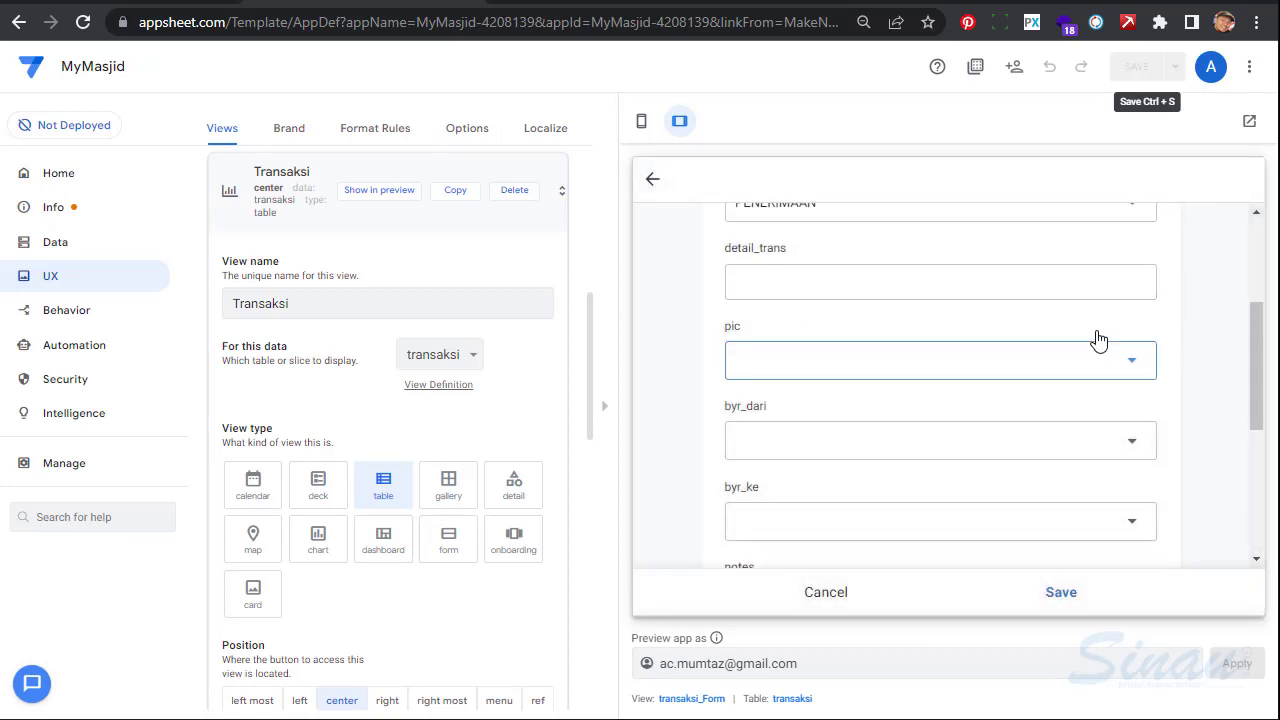
{"action": "left_click", "coordinate": [1128, 307]}
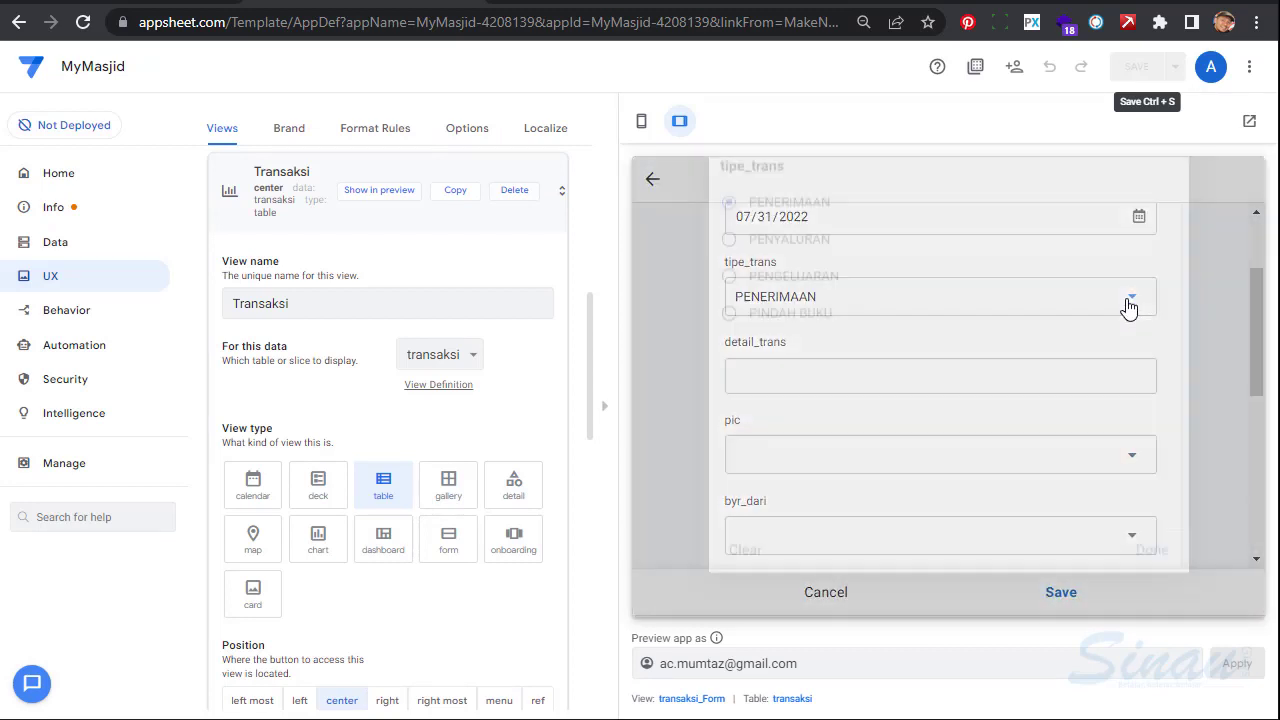
{"action": "left_click", "coordinate": [794, 246]}
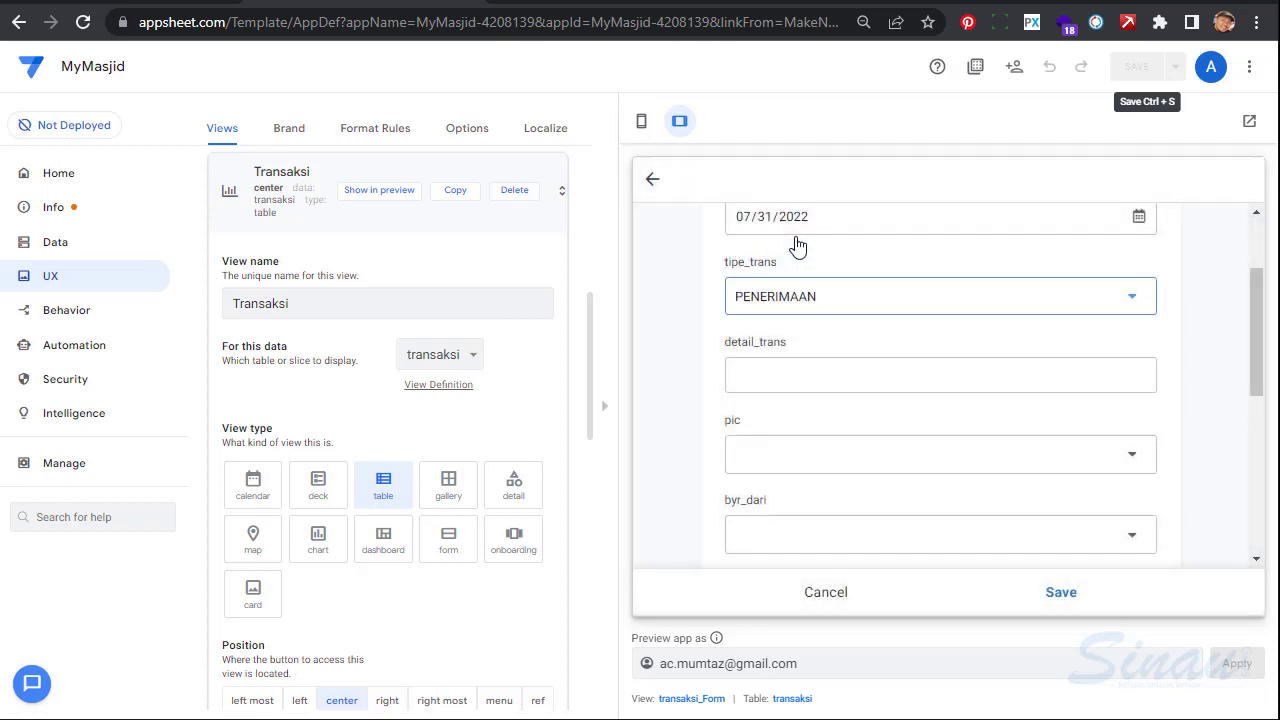
{"action": "scroll", "coordinate": [717, 402], "scroll_direction": "down", "scroll_amount": 3}
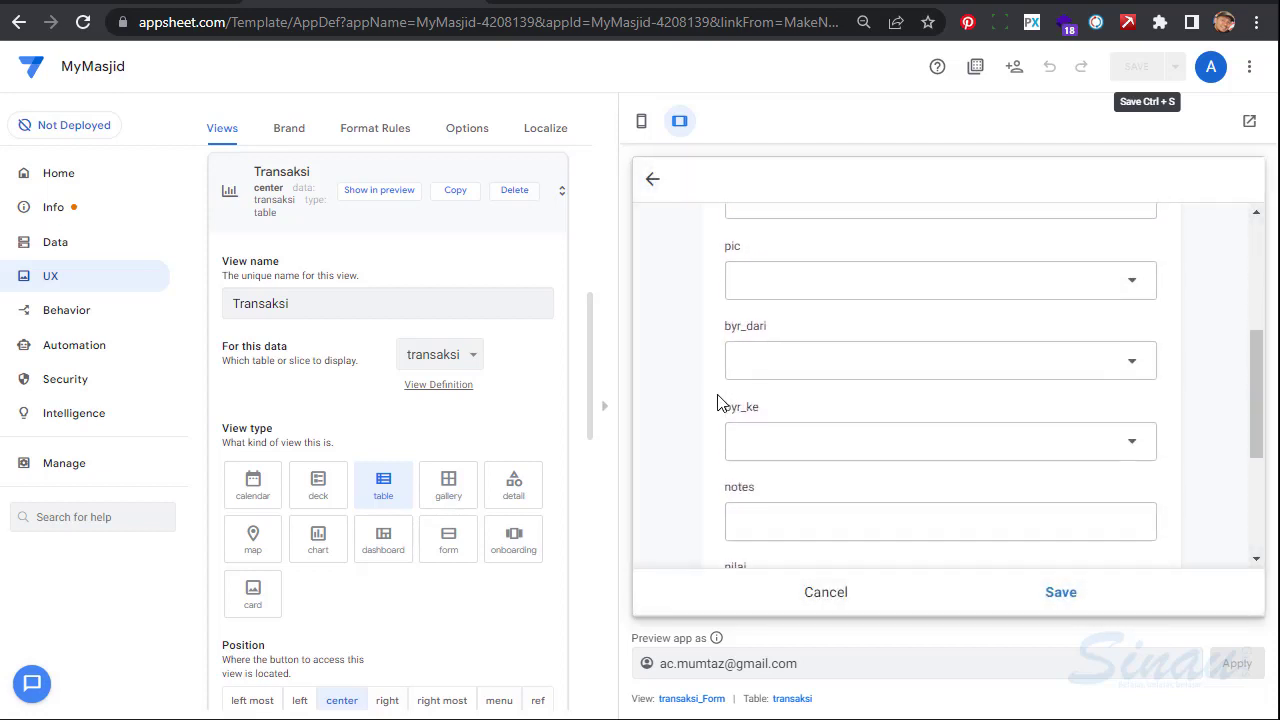
Examine the choices offered by the pic field in the Transaksi entry form, and close them without selecting any
{"action": "scroll", "coordinate": [717, 402], "scroll_direction": "up", "scroll_amount": 2}
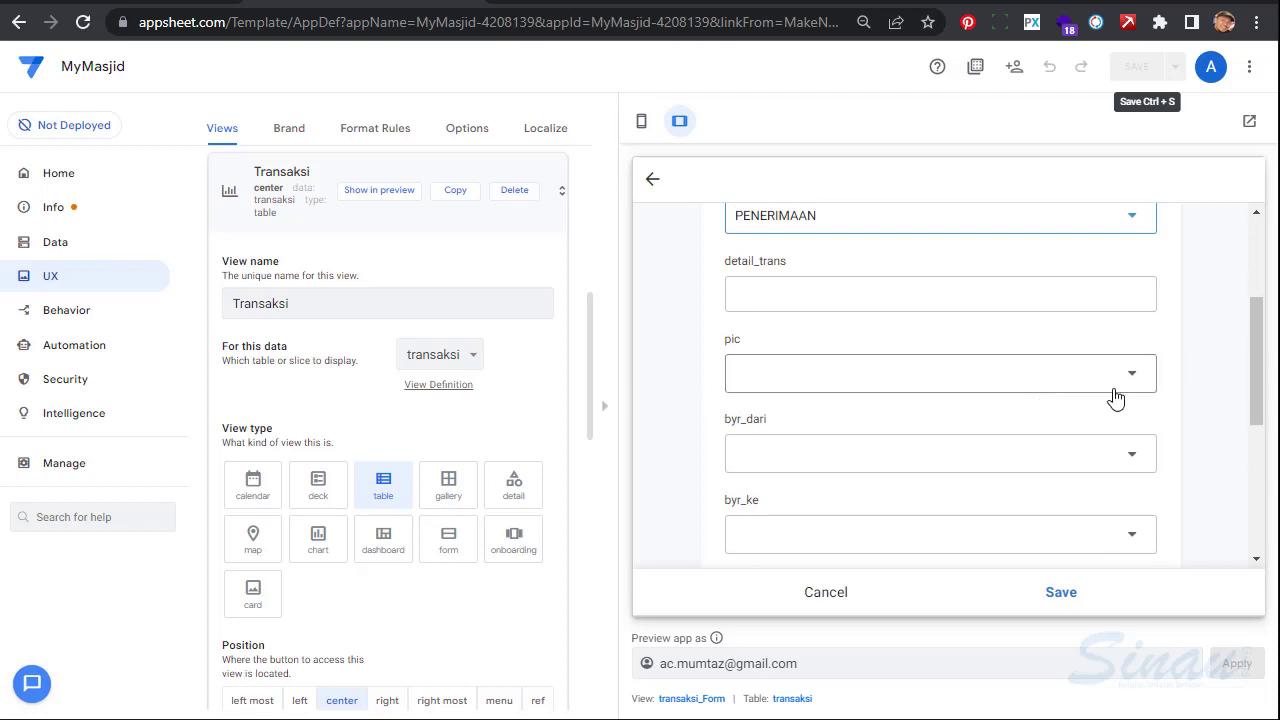
{"action": "left_click", "coordinate": [1120, 395]}
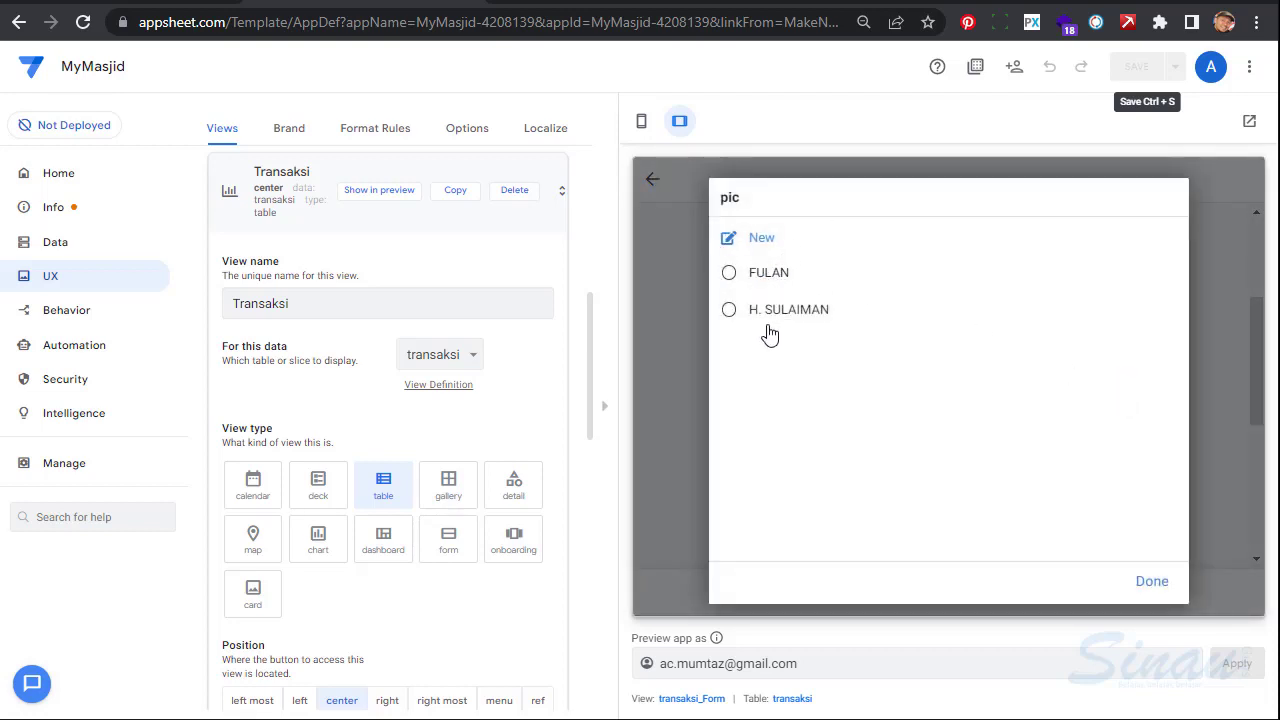
{"action": "key", "text": "Escape"}
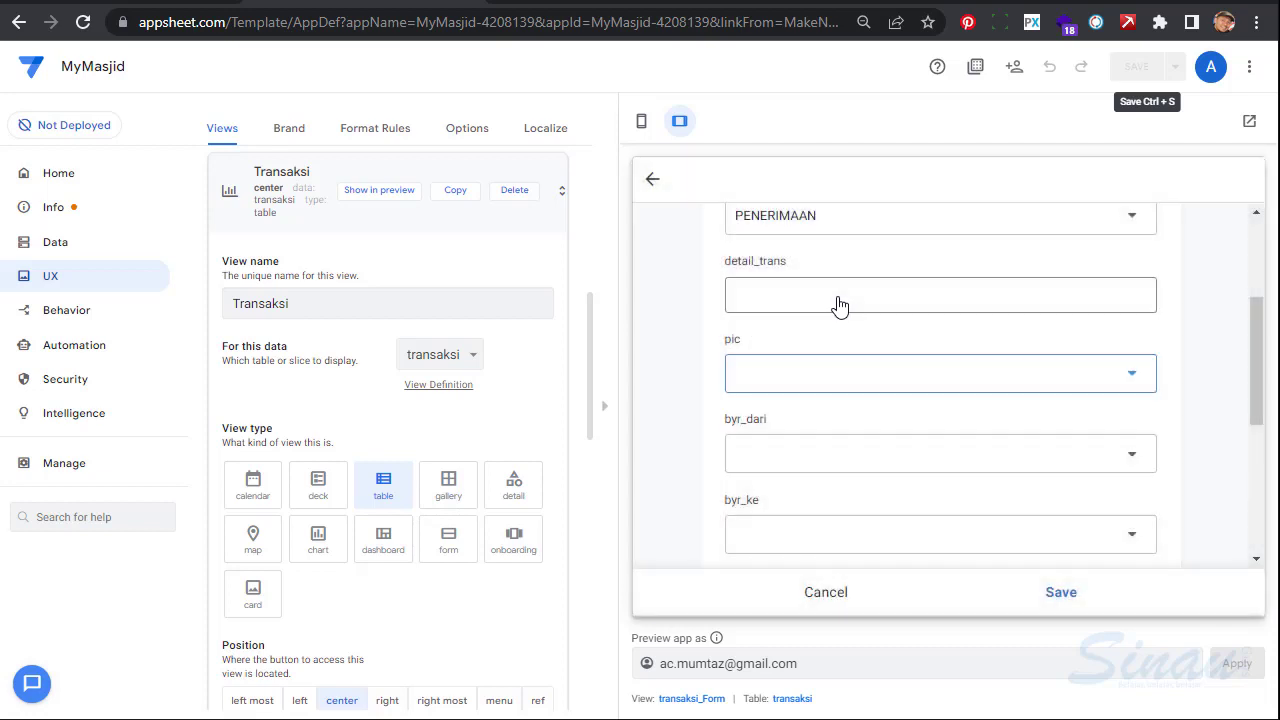
Start a new pic record from the pic field's choices, with tipe PENERIMAAN and the person's name as nama
{"action": "left_click", "coordinate": [1132, 374]}
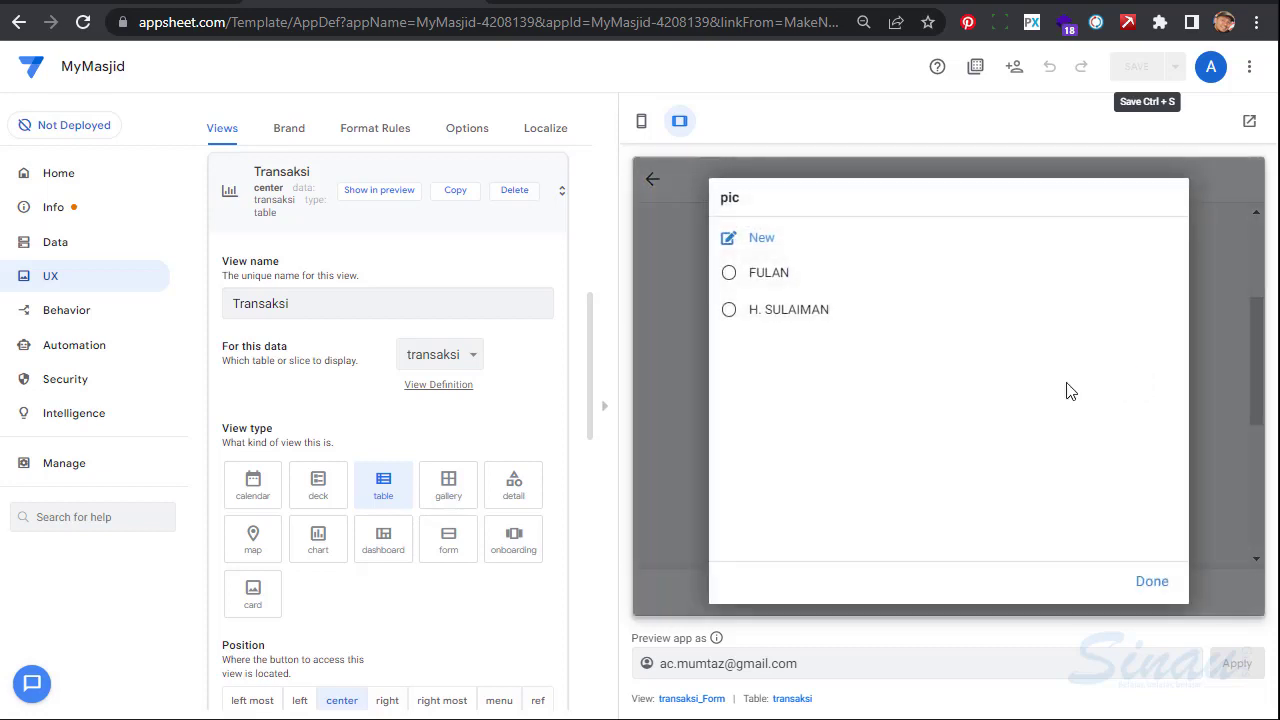
{"action": "left_click", "coordinate": [760, 242]}
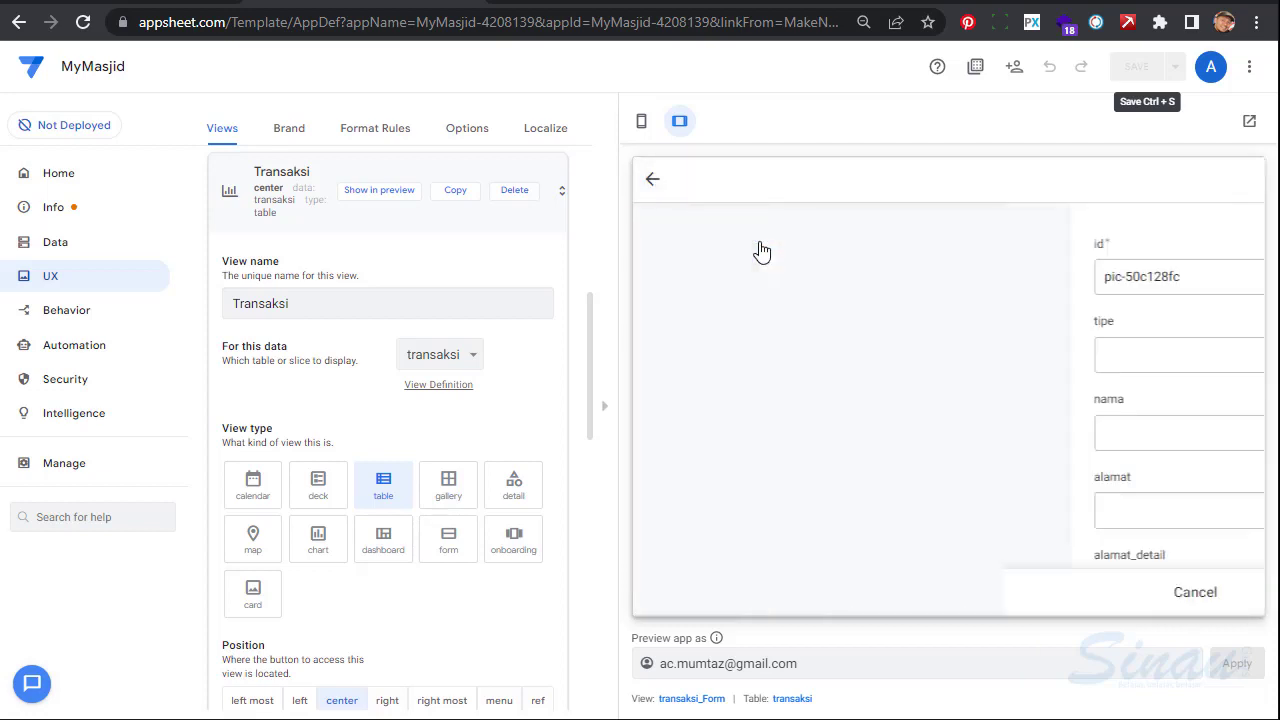
{"action": "left_click", "coordinate": [918, 357]}
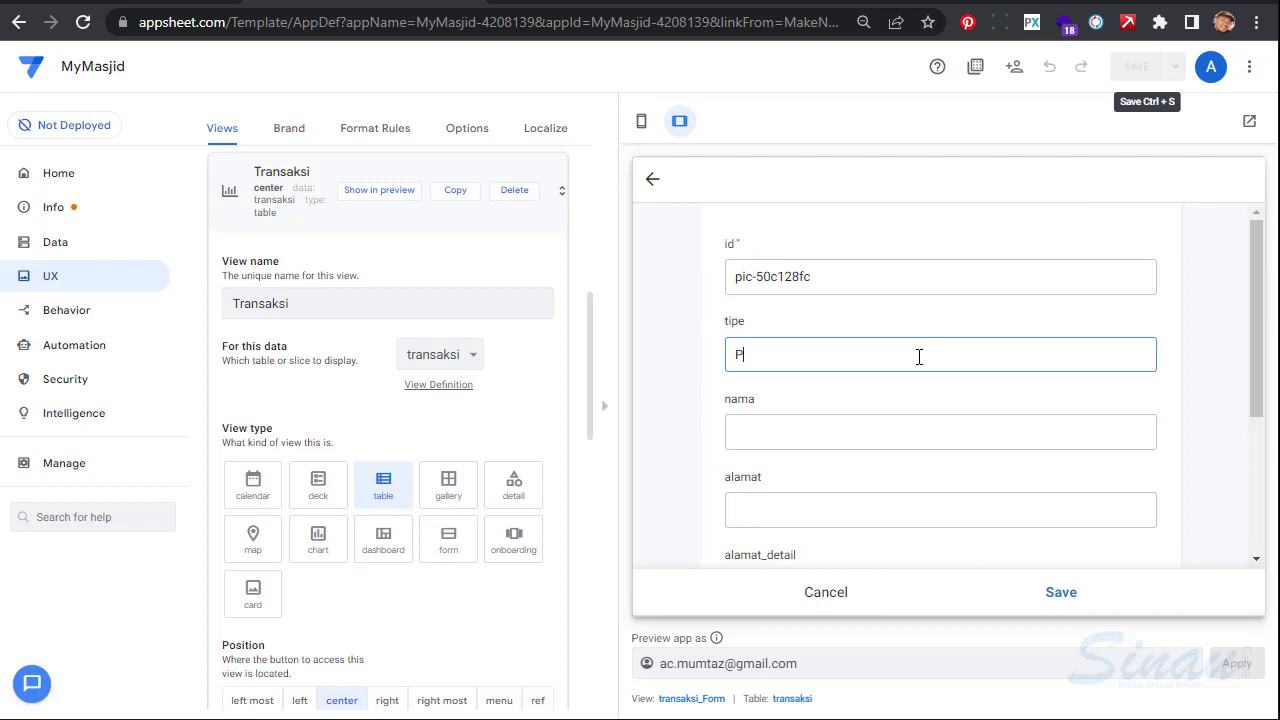
{"action": "type", "text": "P"}
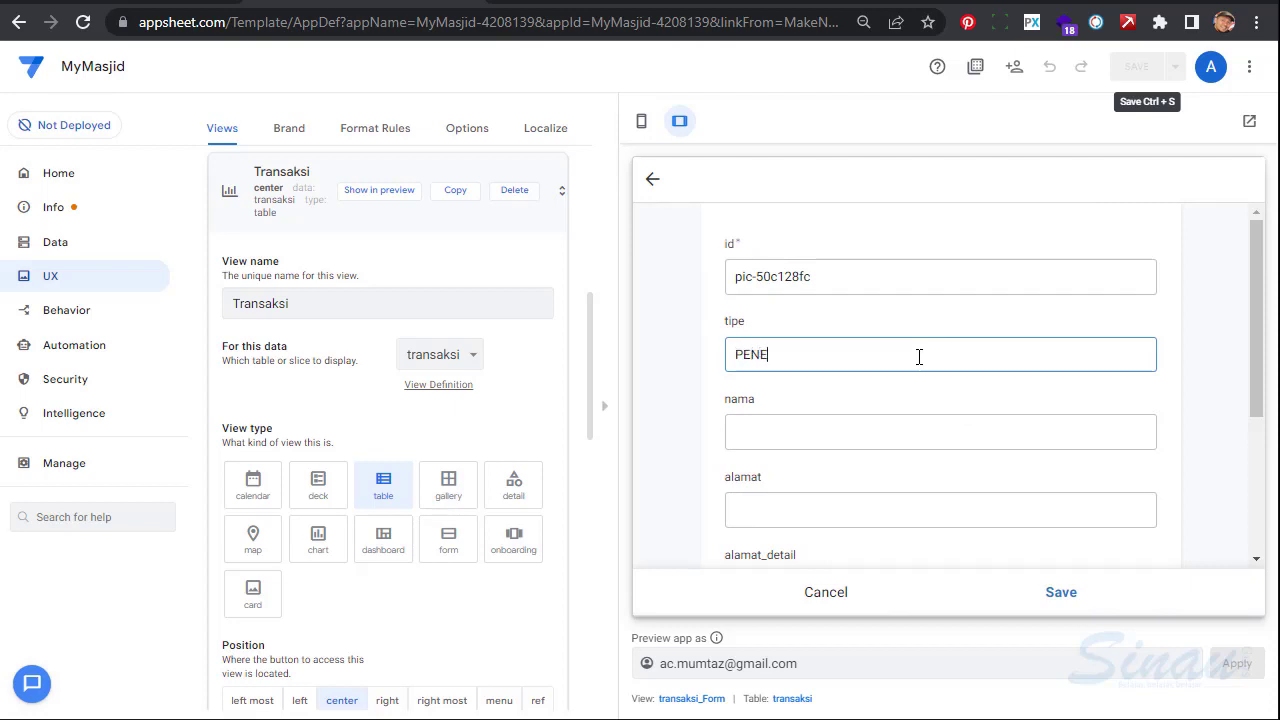
{"action": "key", "text": "Tab"}
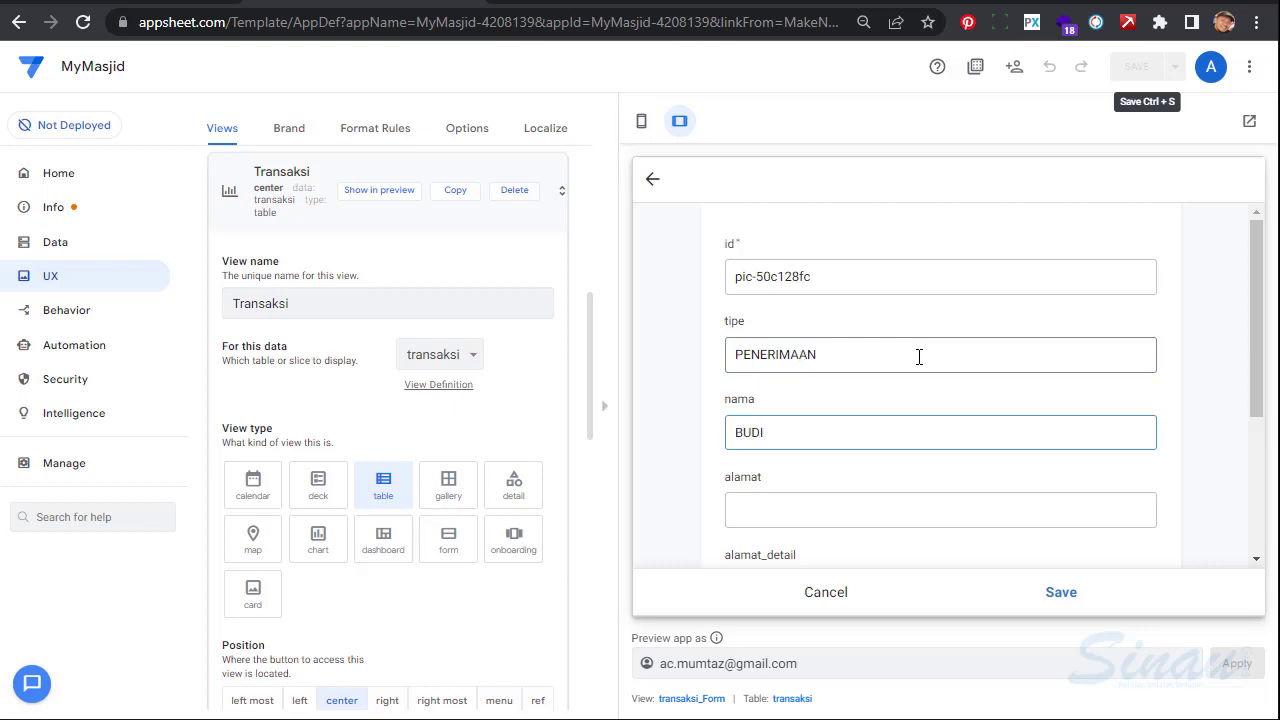
{"action": "scroll", "coordinate": [919, 357], "scroll_direction": "down", "scroll_amount": 3}
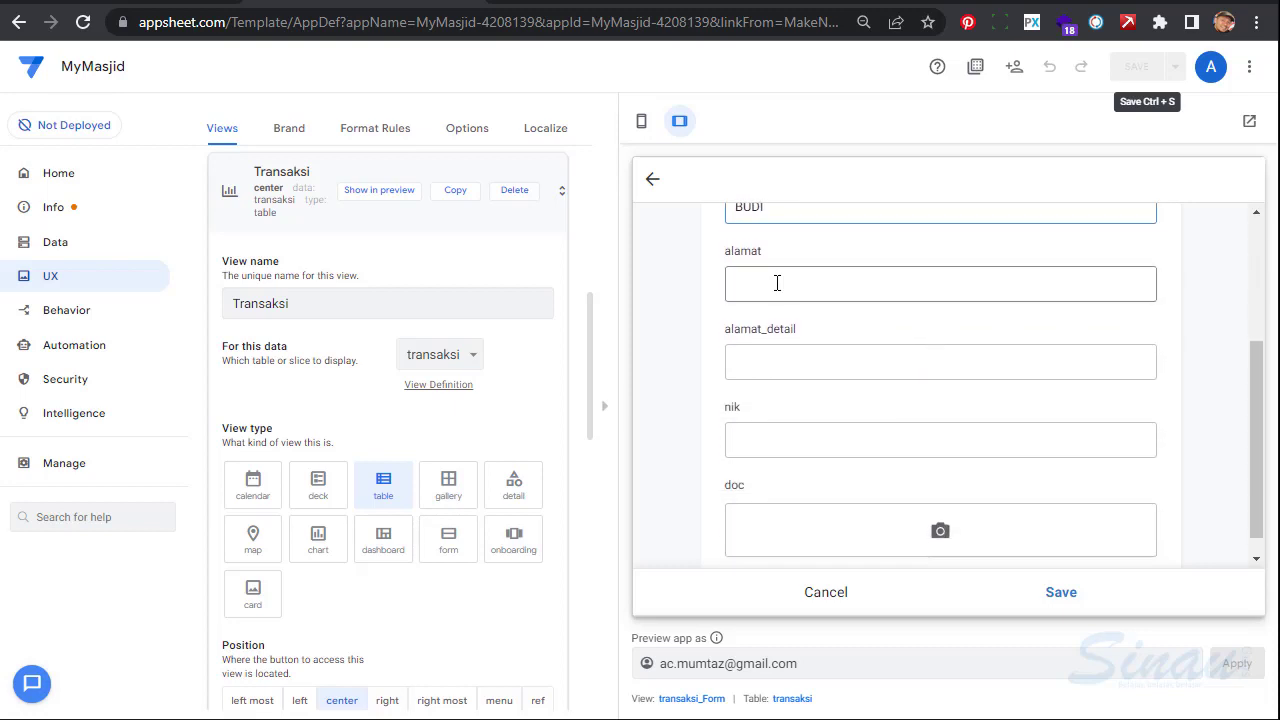
Fill in the new pic record's alamat with the suggested address, leave alamat_detail and nik empty, and save the record
{"action": "left_click", "coordinate": [825, 282]}
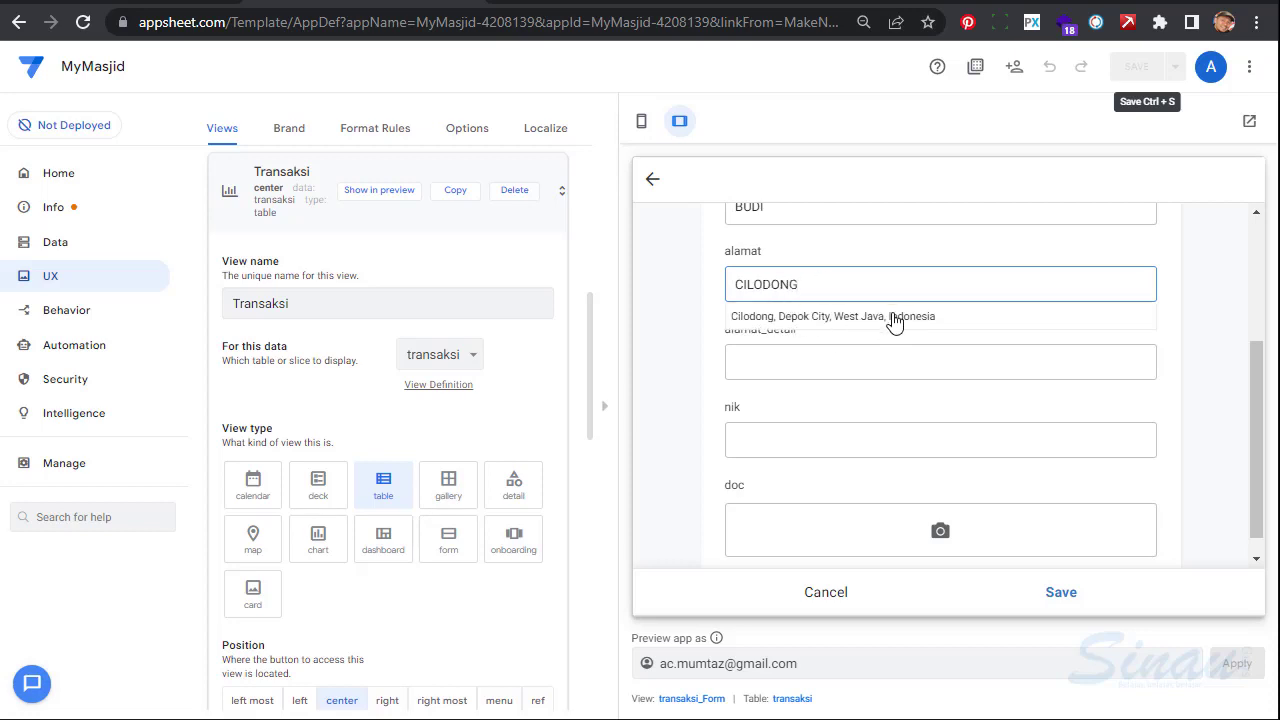
{"action": "left_click", "coordinate": [882, 318]}
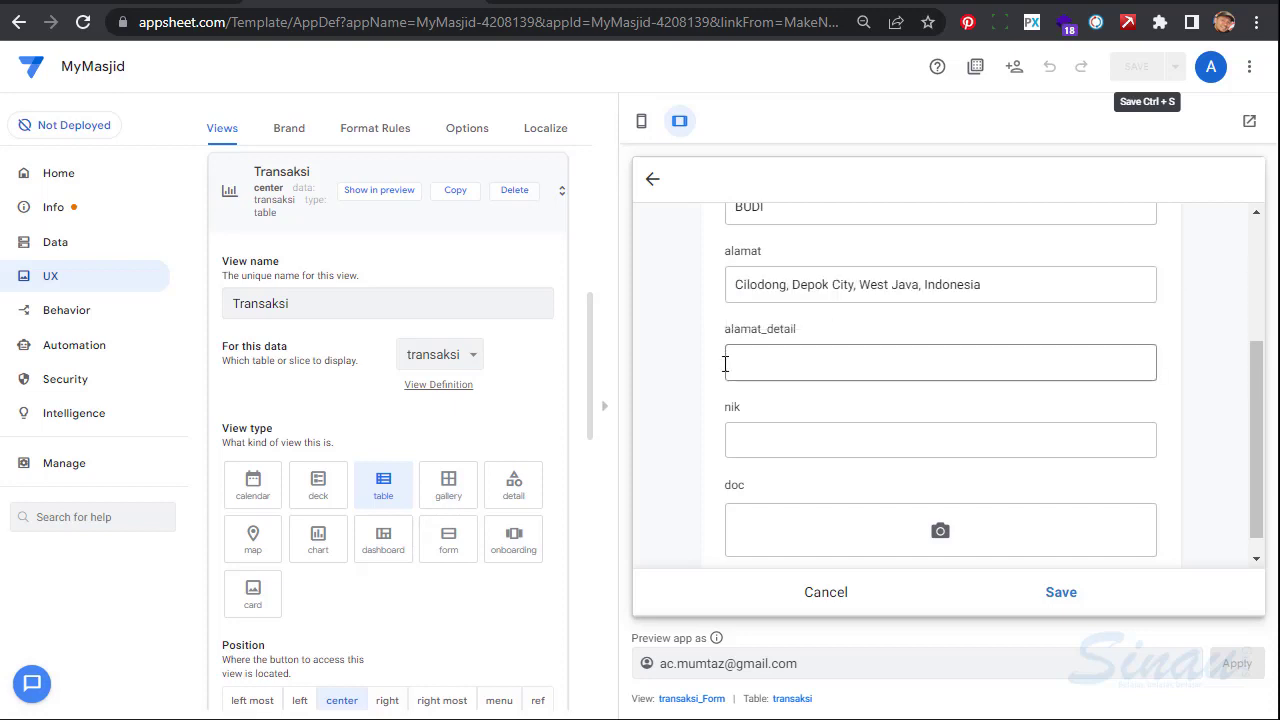
{"action": "left_click", "coordinate": [826, 359]}
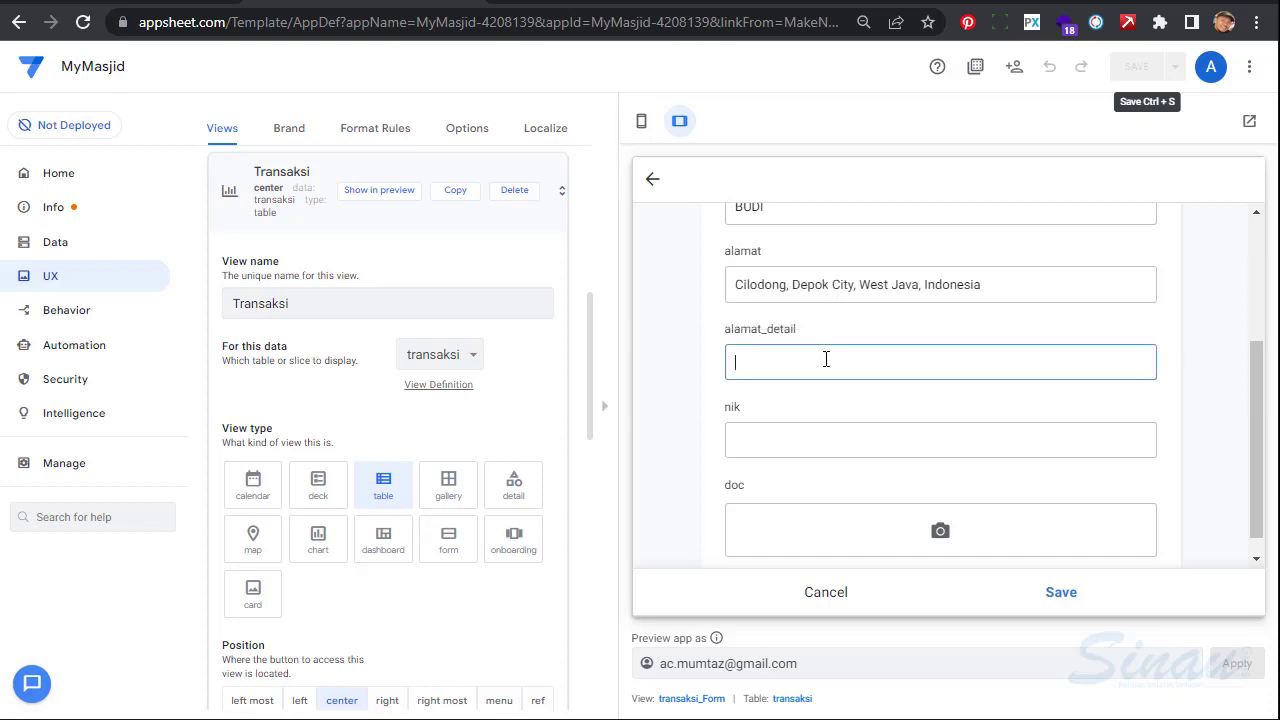
{"action": "left_click", "coordinate": [831, 451]}
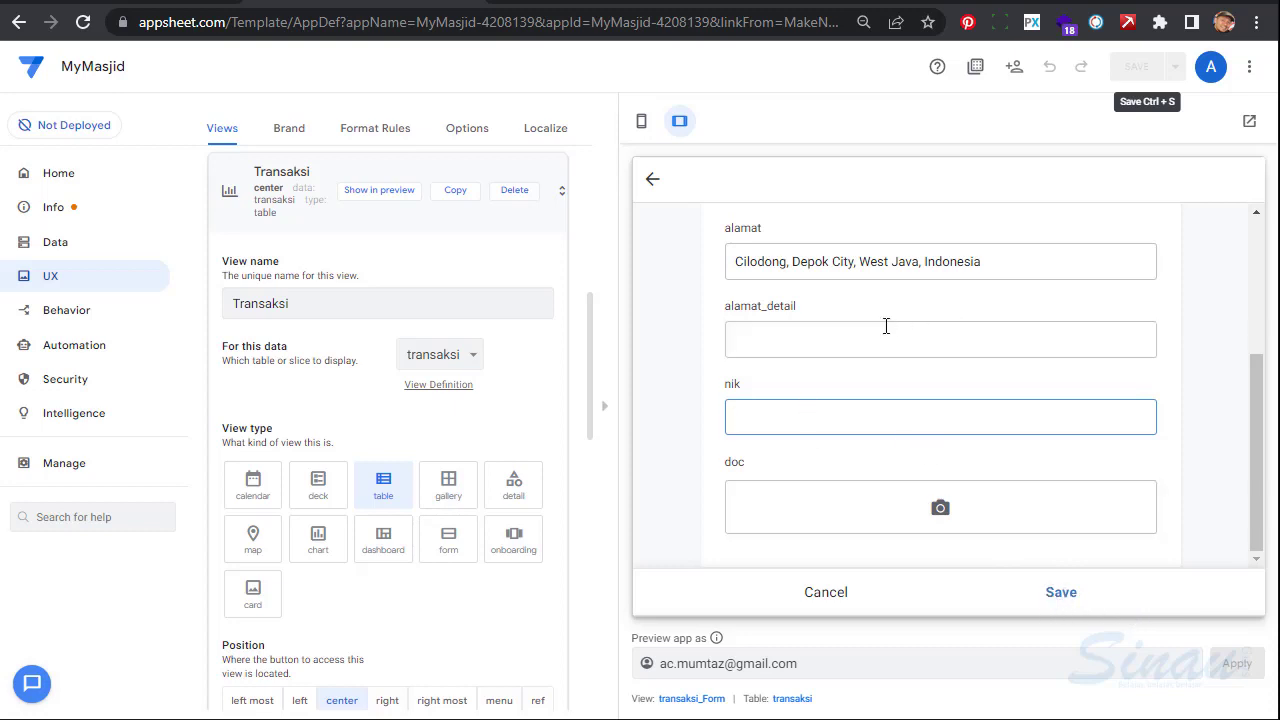
{"action": "left_click", "coordinate": [1052, 594]}
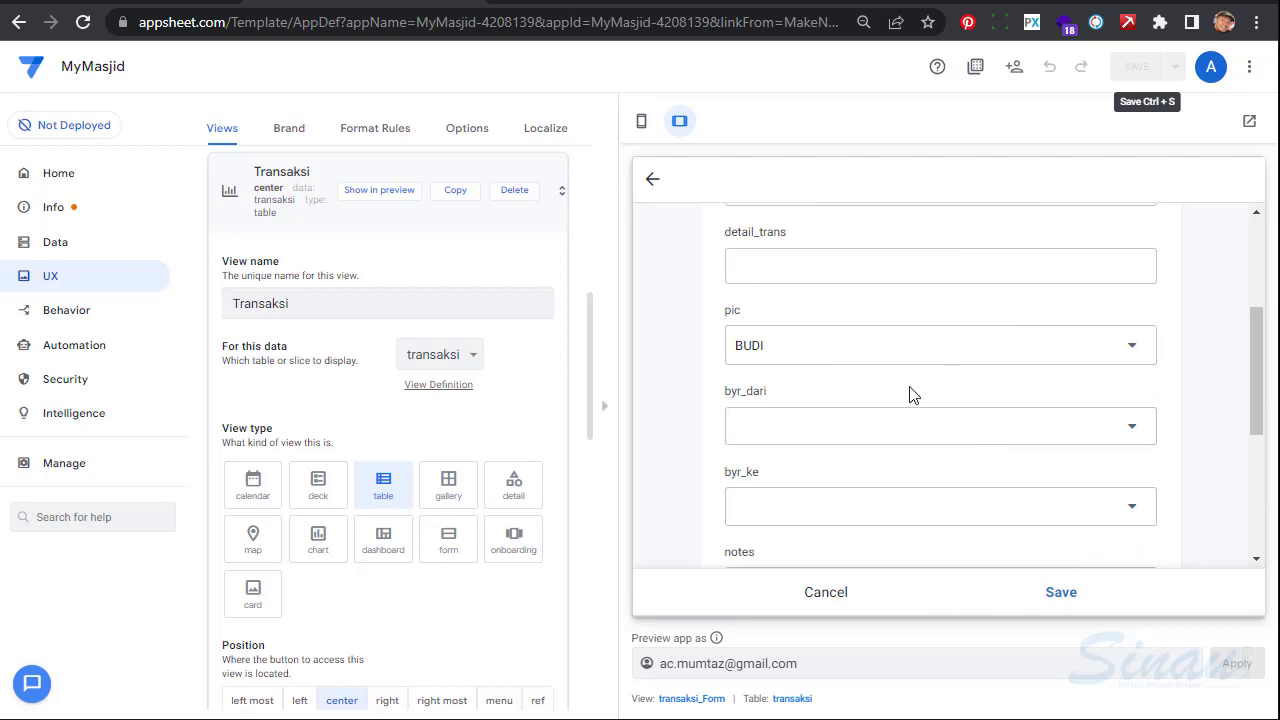
Review the pic field's choices, check the pic sheet in the MyMasjid Google Sheets file, and return to AppSheet
{"action": "left_click", "coordinate": [1071, 362]}
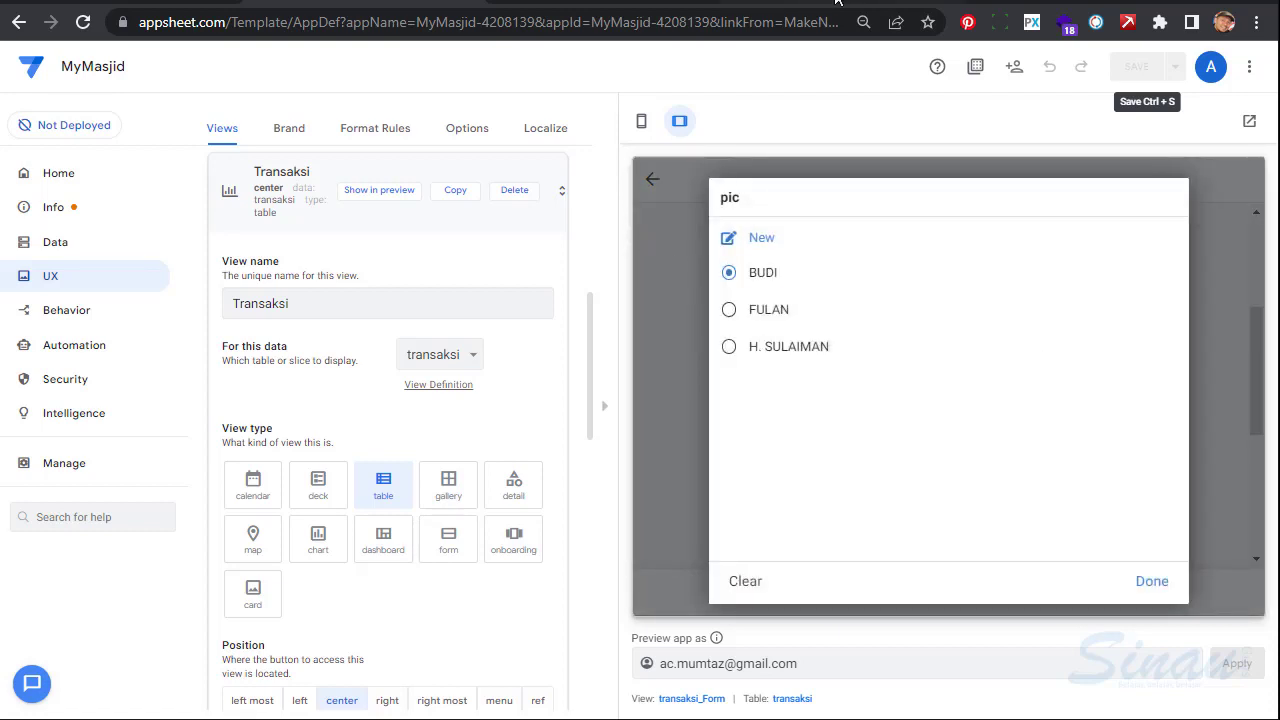
{"action": "left_click", "coordinate": [838, 0]}
{"action": "left_click", "coordinate": [453, 366]}
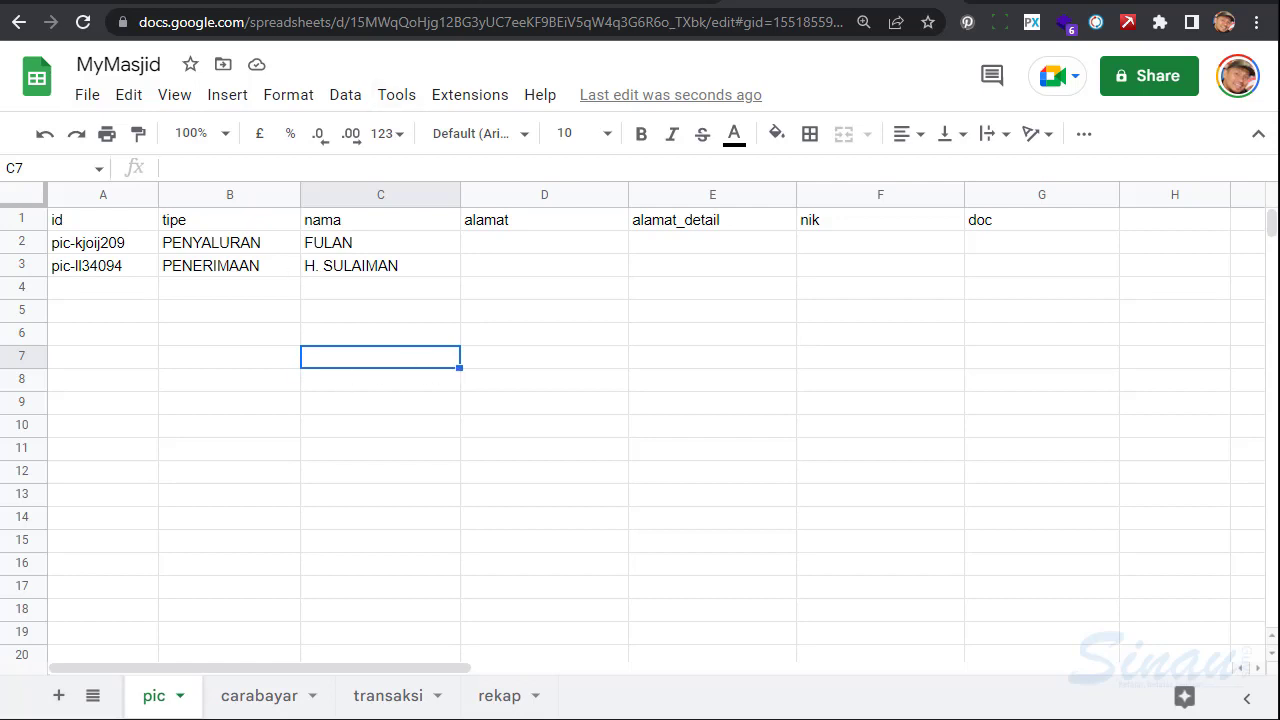
{"action": "left_click", "coordinate": [328, 2]}
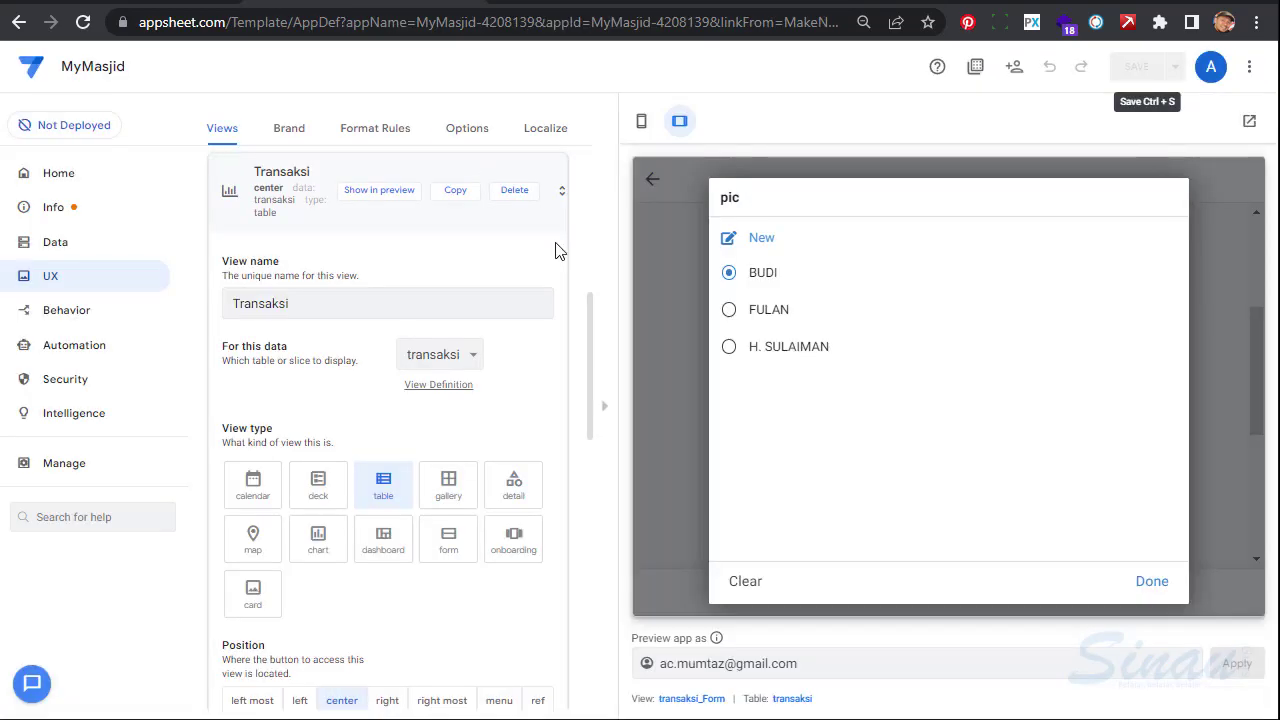
Clear the pic selection and cancel the Transaksi entry
{"action": "left_click", "coordinate": [745, 583]}
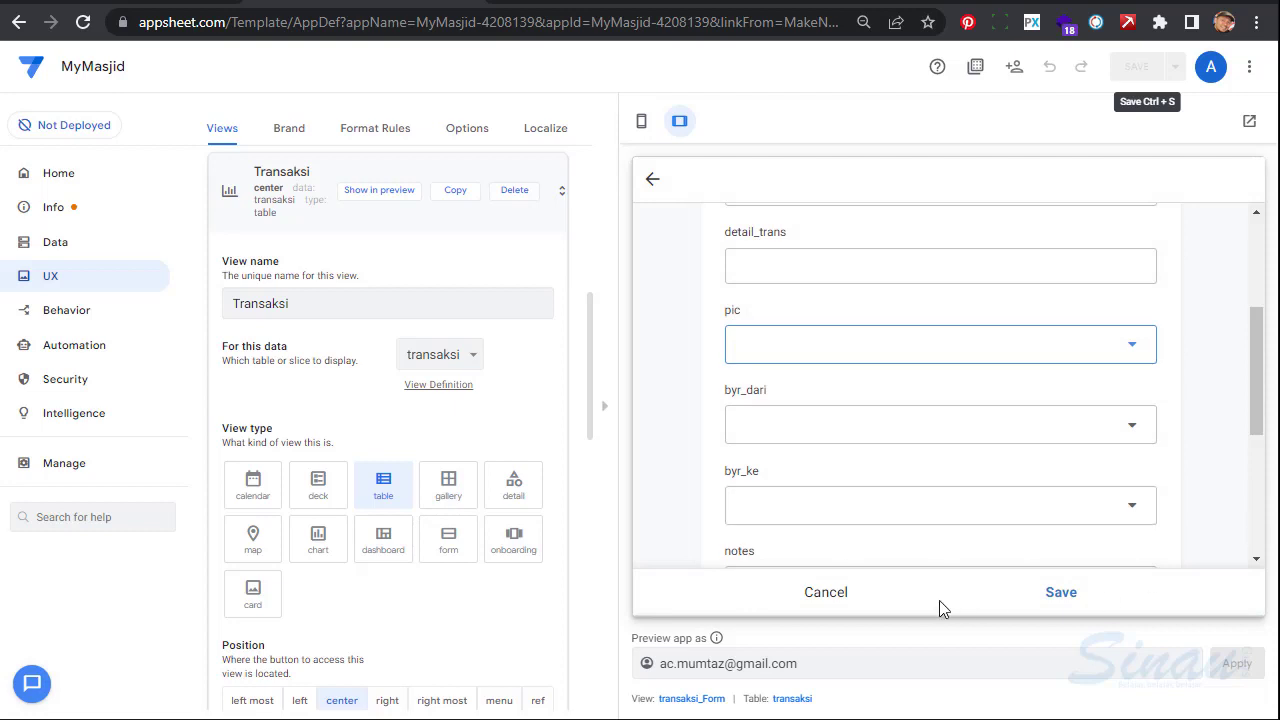
{"action": "left_click", "coordinate": [822, 596]}
{"action": "left_click", "coordinate": [1050, 420]}
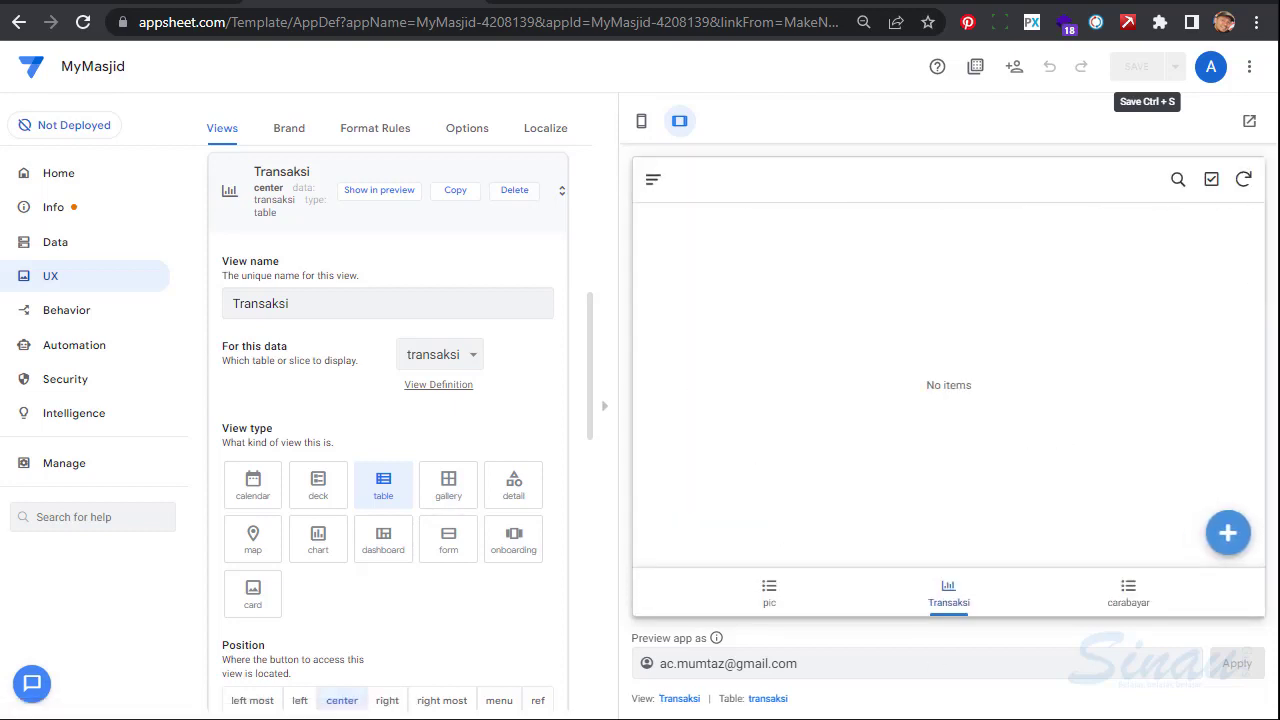
Switch to the MyMasjid Google Sheets file to check the pic sheet's rows again, and return to the AppSheet editor
{"action": "key", "text": "ctrl+Tab"}
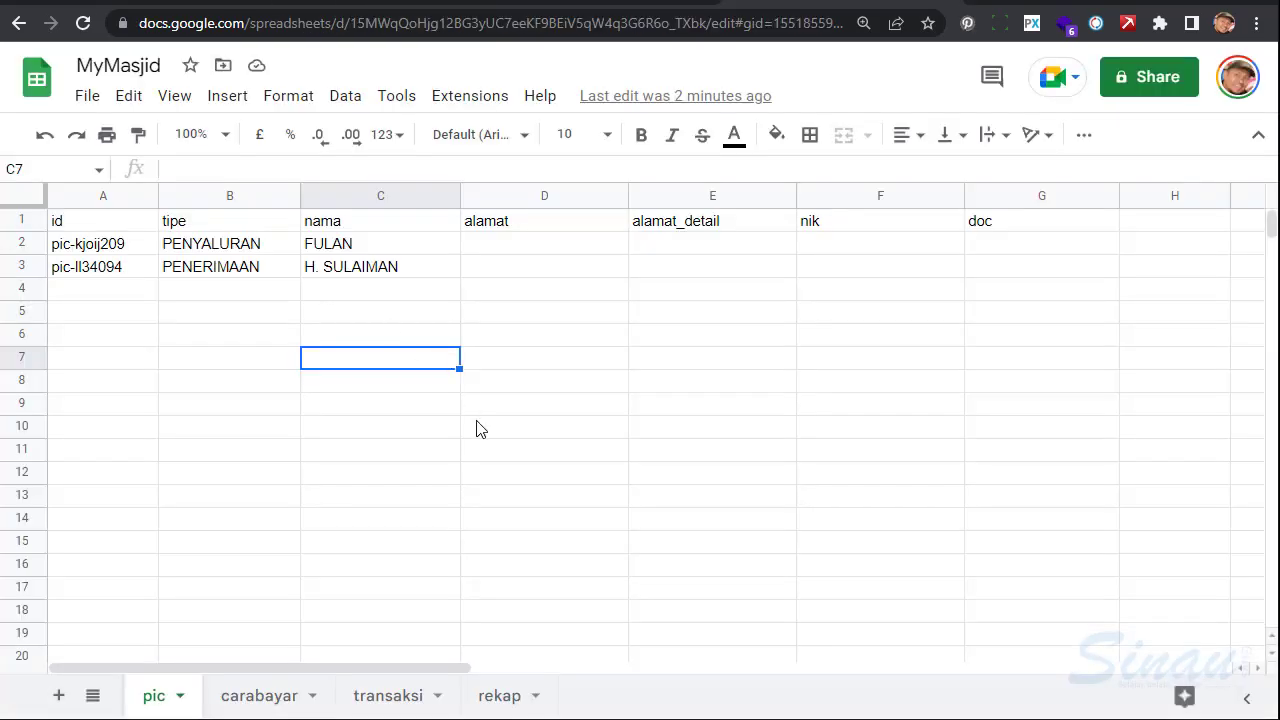
{"action": "left_click", "coordinate": [478, 428]}
{"action": "key", "text": "ctrl+shift+Tab"}
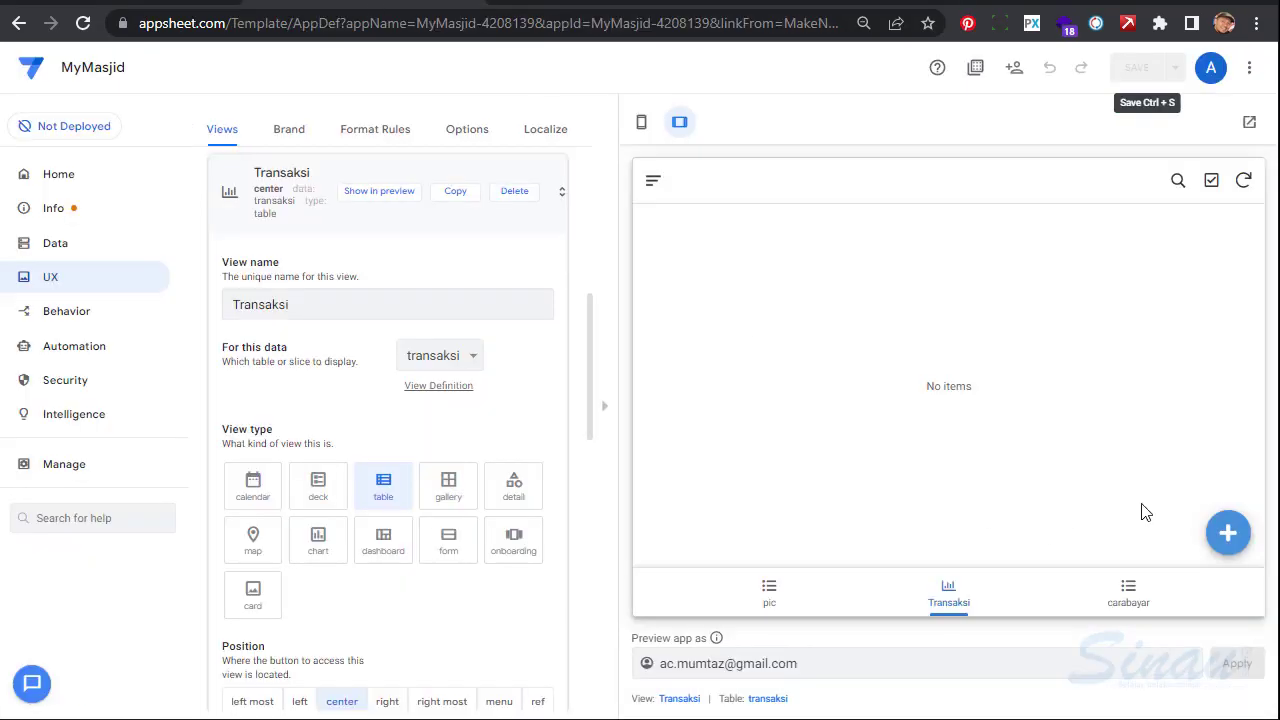
Start a new record in the preview's pic view with tipe PENERIMAAN and the person's name as nama
{"action": "left_click", "coordinate": [770, 603]}
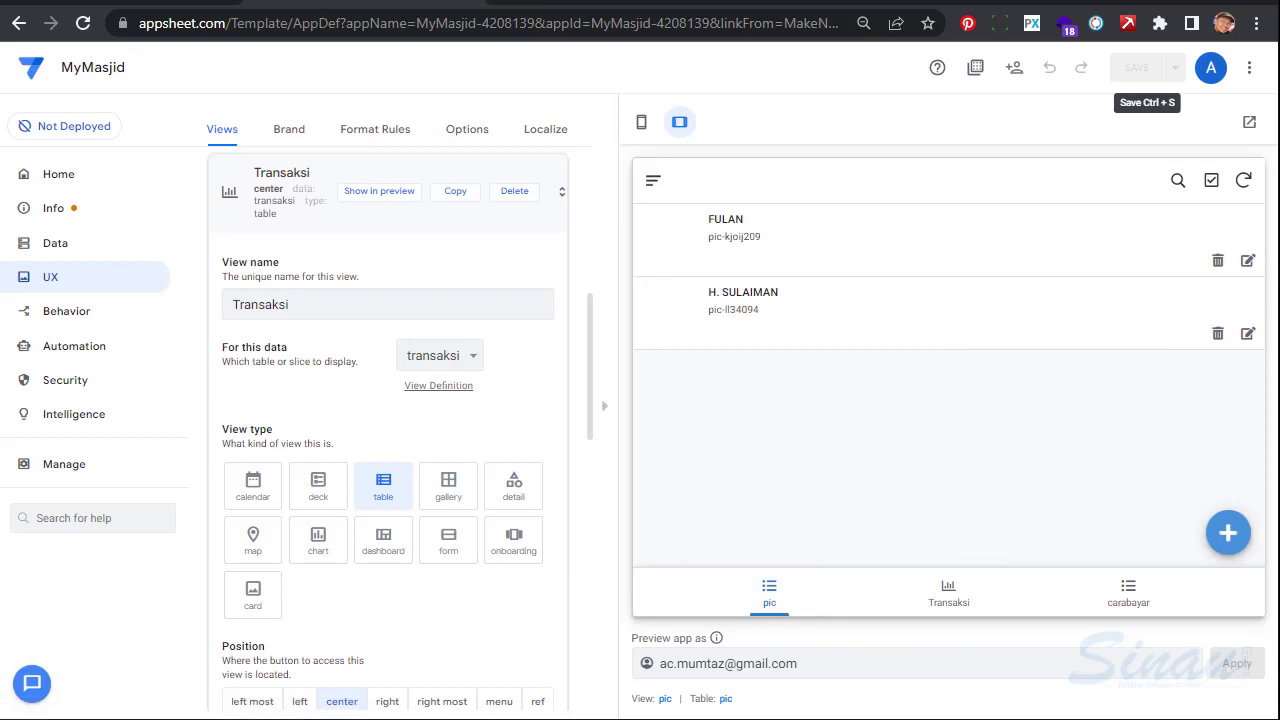
{"action": "left_click", "coordinate": [1228, 532]}
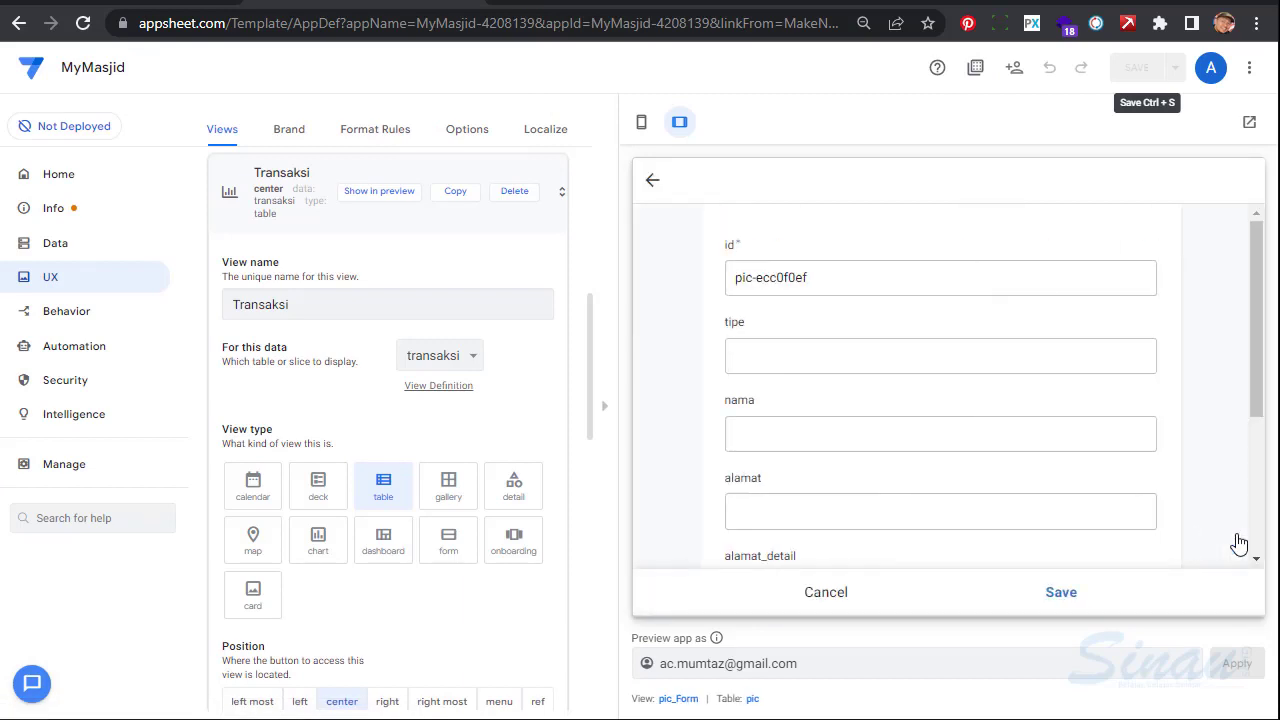
{"action": "left_click", "coordinate": [901, 362]}
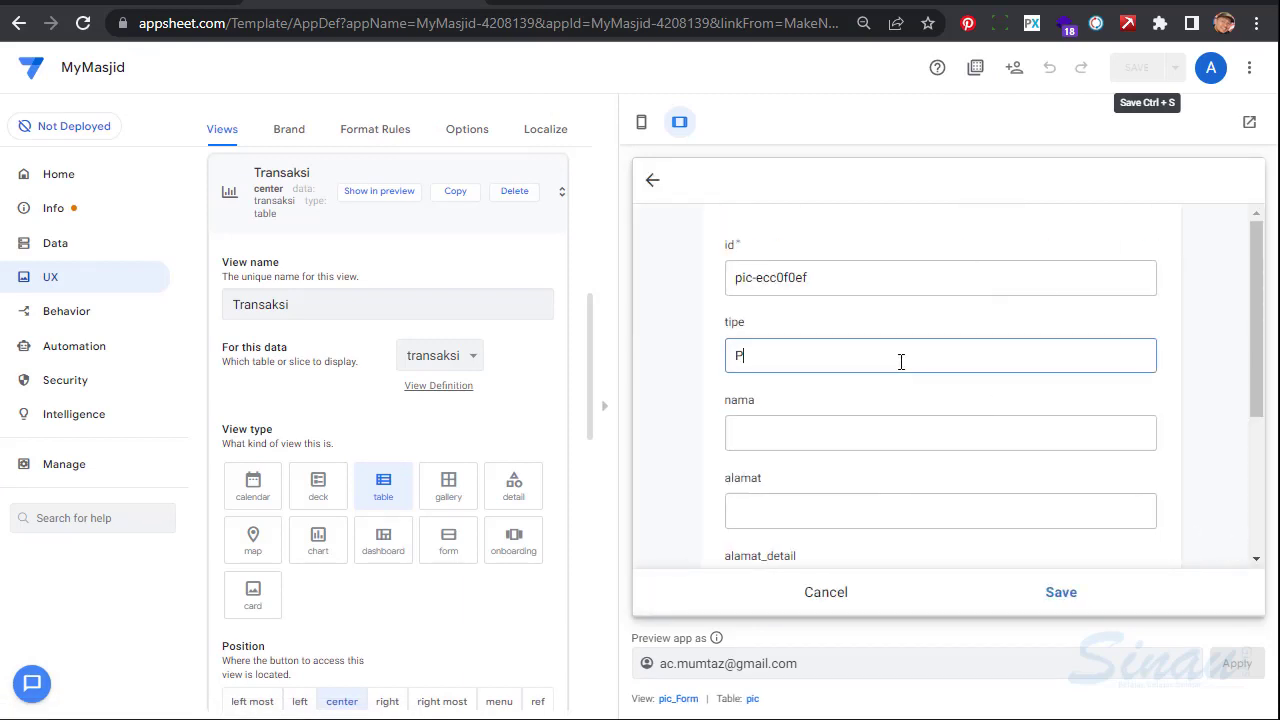
{"action": "type", "text": "PENERIMAAN"}
{"action": "key", "text": "Tab"}
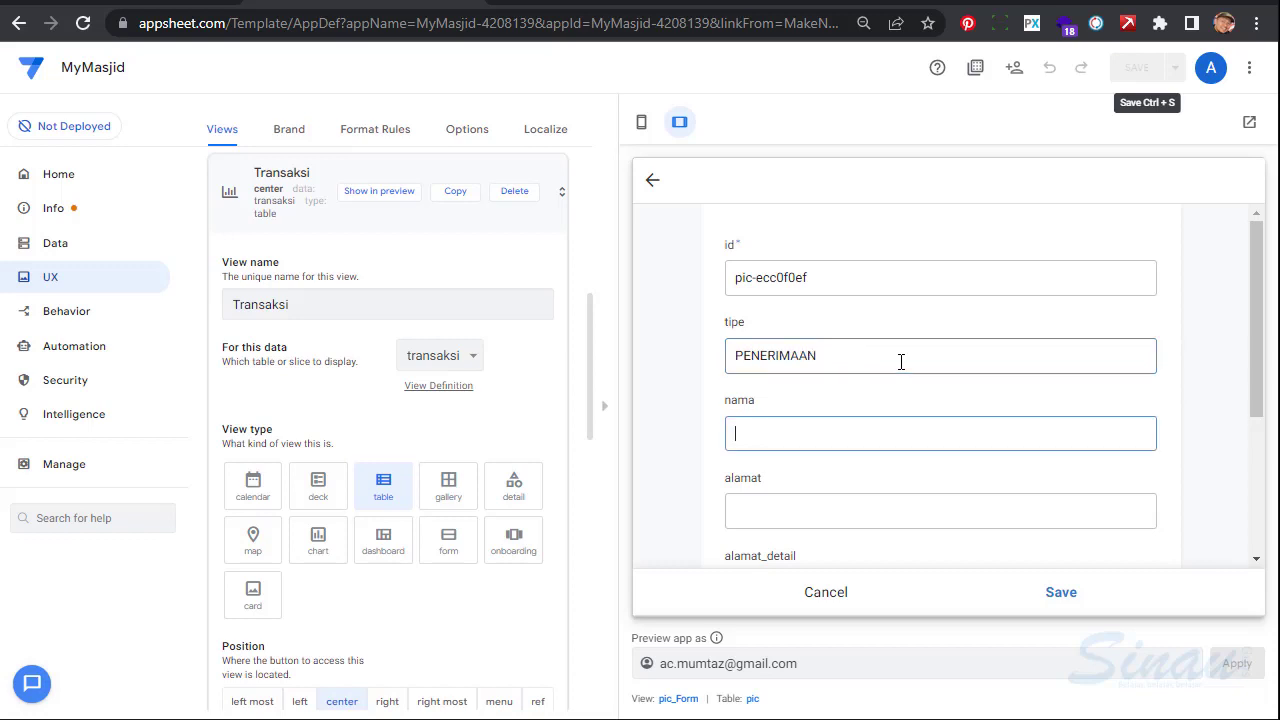
{"action": "type", "text": "BUDI"}
Set the new pic record's alamat to the suggested address and save the record
{"action": "key", "text": "Tab"}
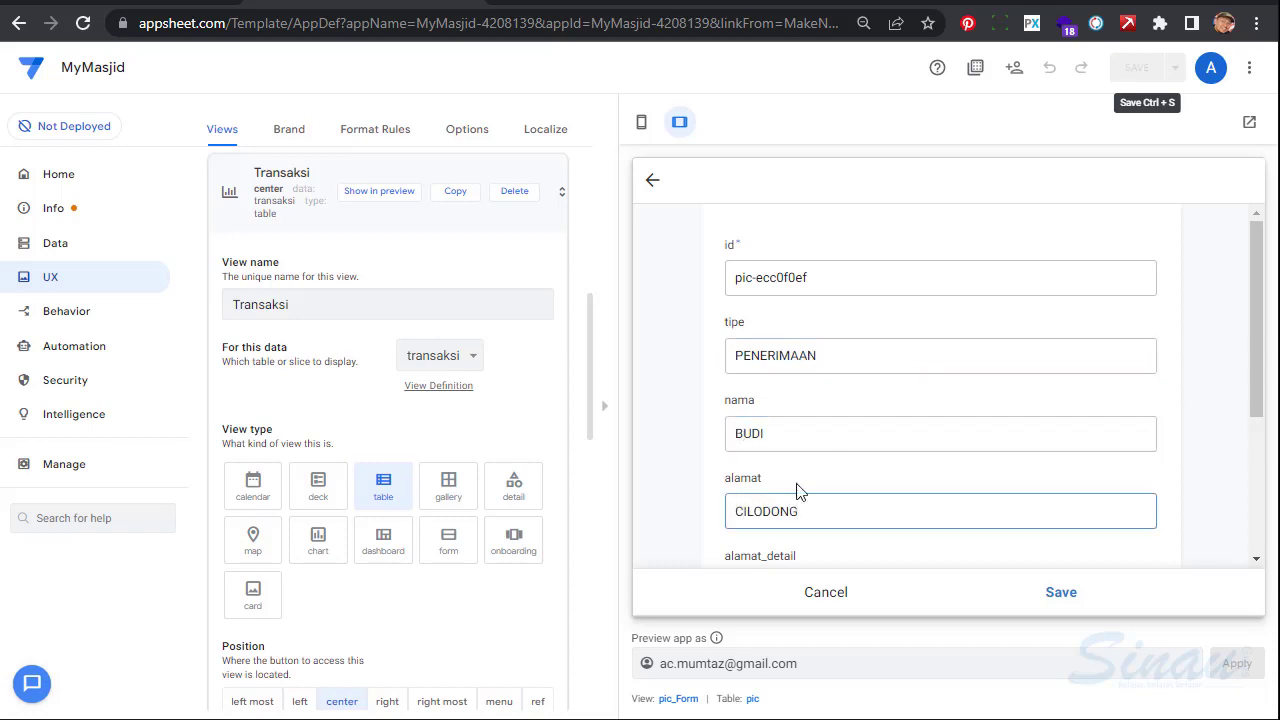
{"action": "scroll", "coordinate": [835, 540], "scroll_direction": "down", "scroll_amount": 2}
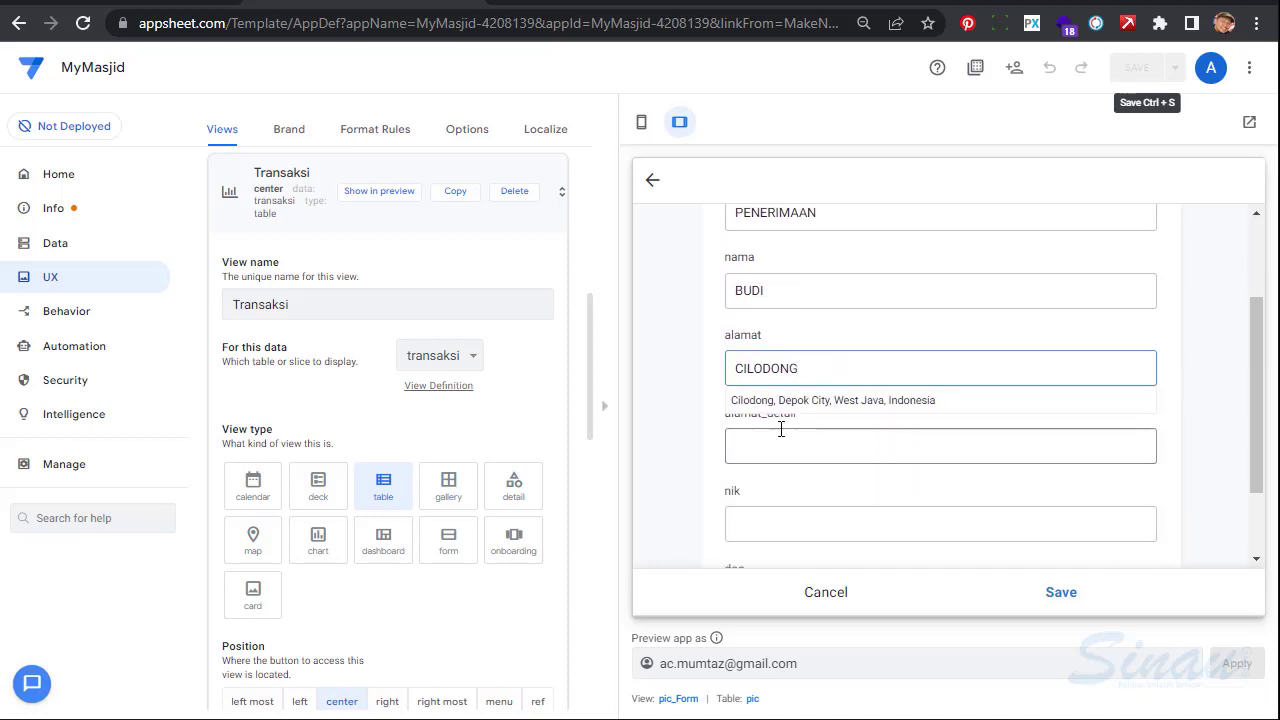
{"action": "left_click", "coordinate": [850, 404]}
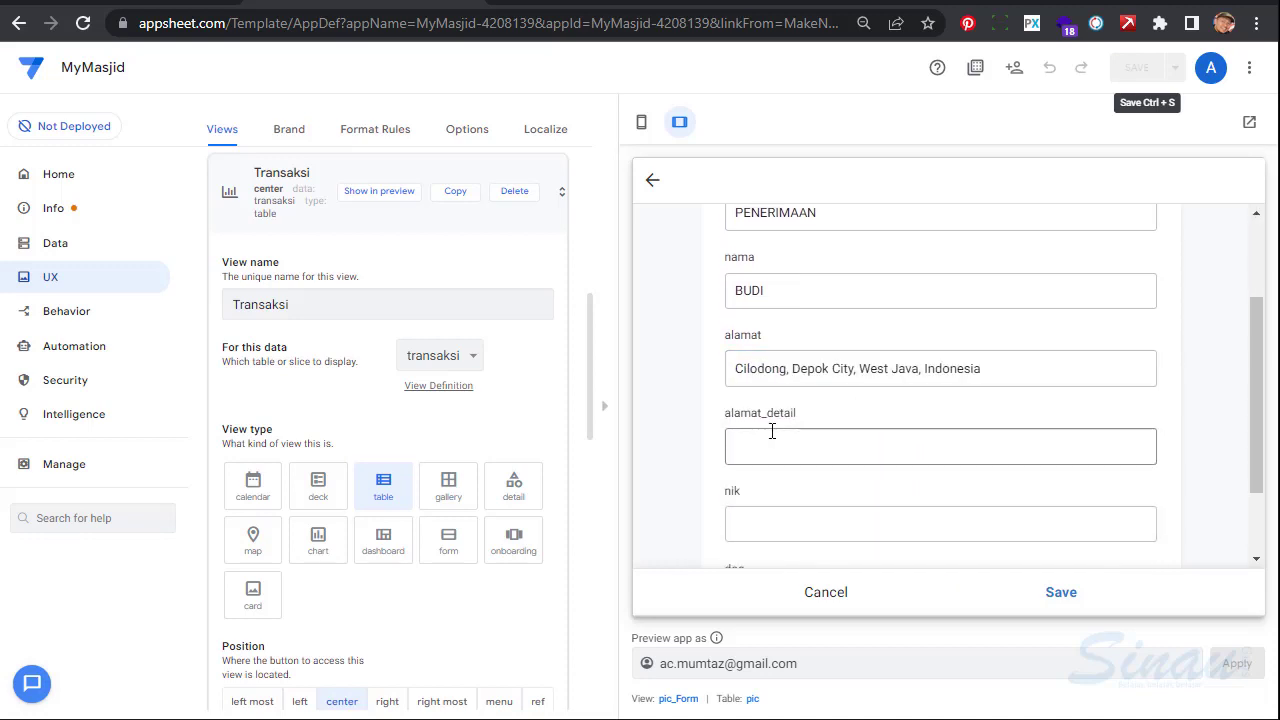
{"action": "left_click", "coordinate": [1058, 593]}
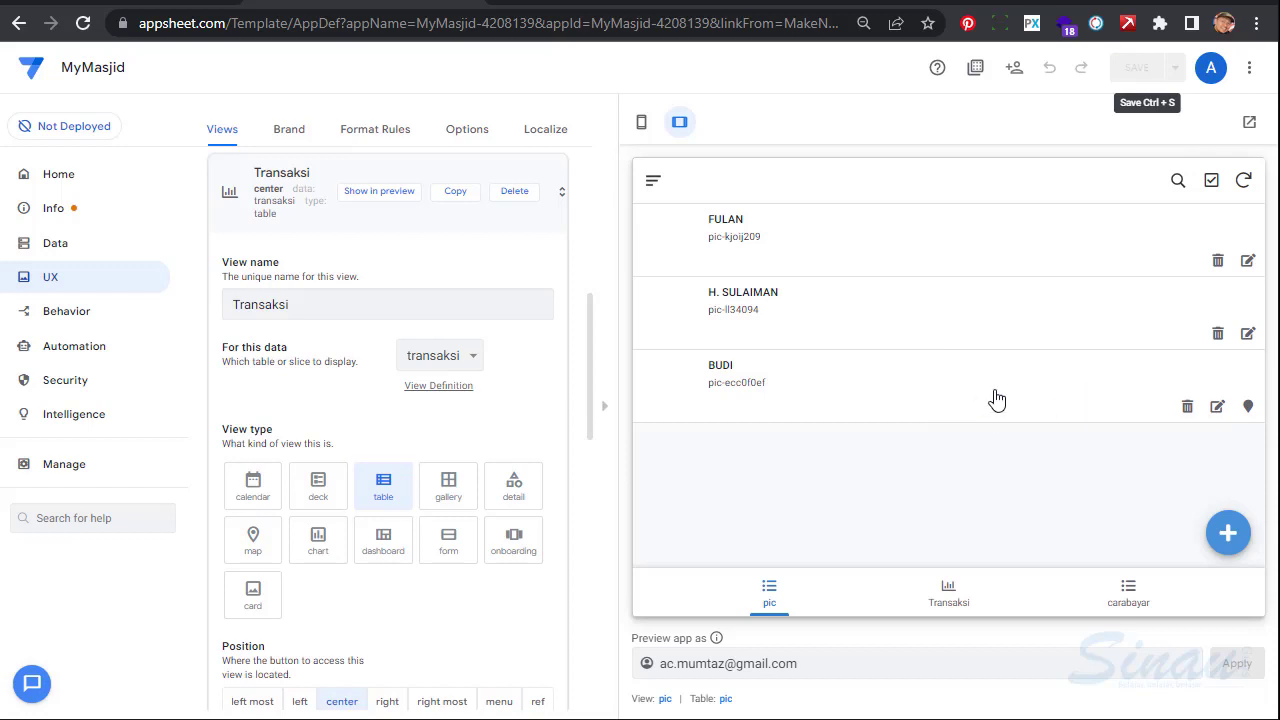
View the newly added pic record's address on the map and return to the pic list
{"action": "left_click", "coordinate": [1249, 409]}
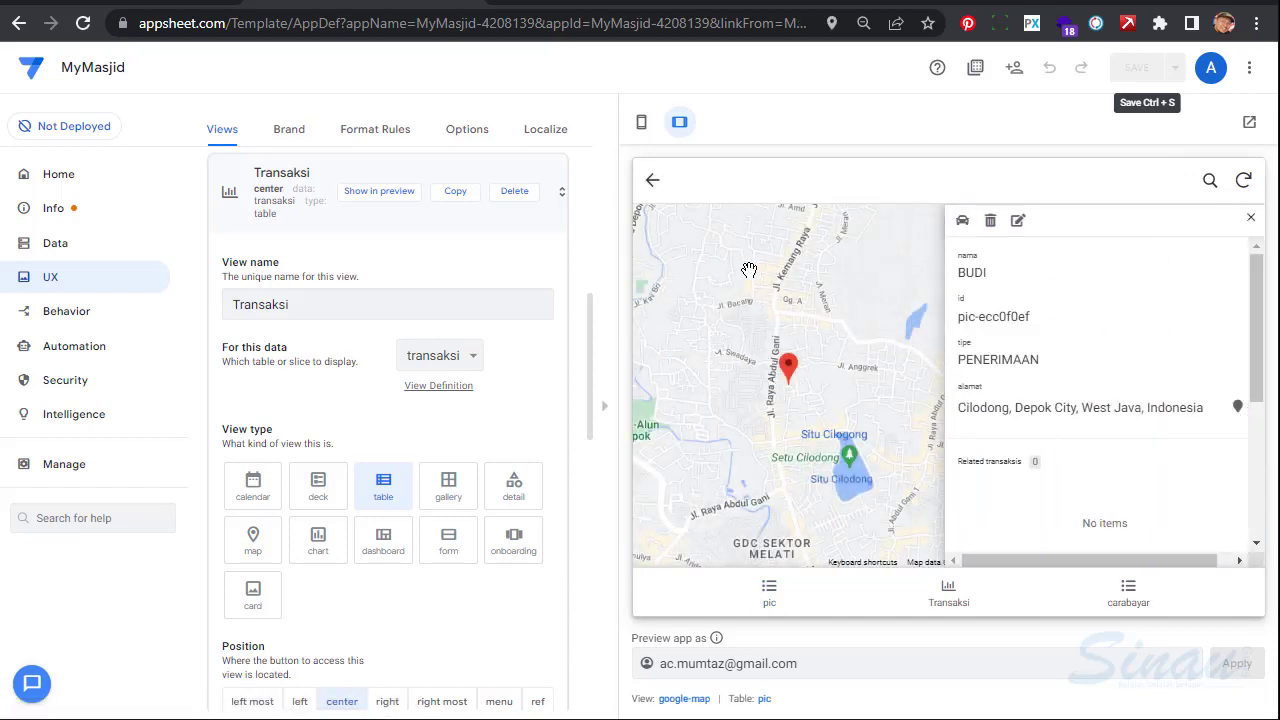
{"action": "left_click", "coordinate": [651, 183]}
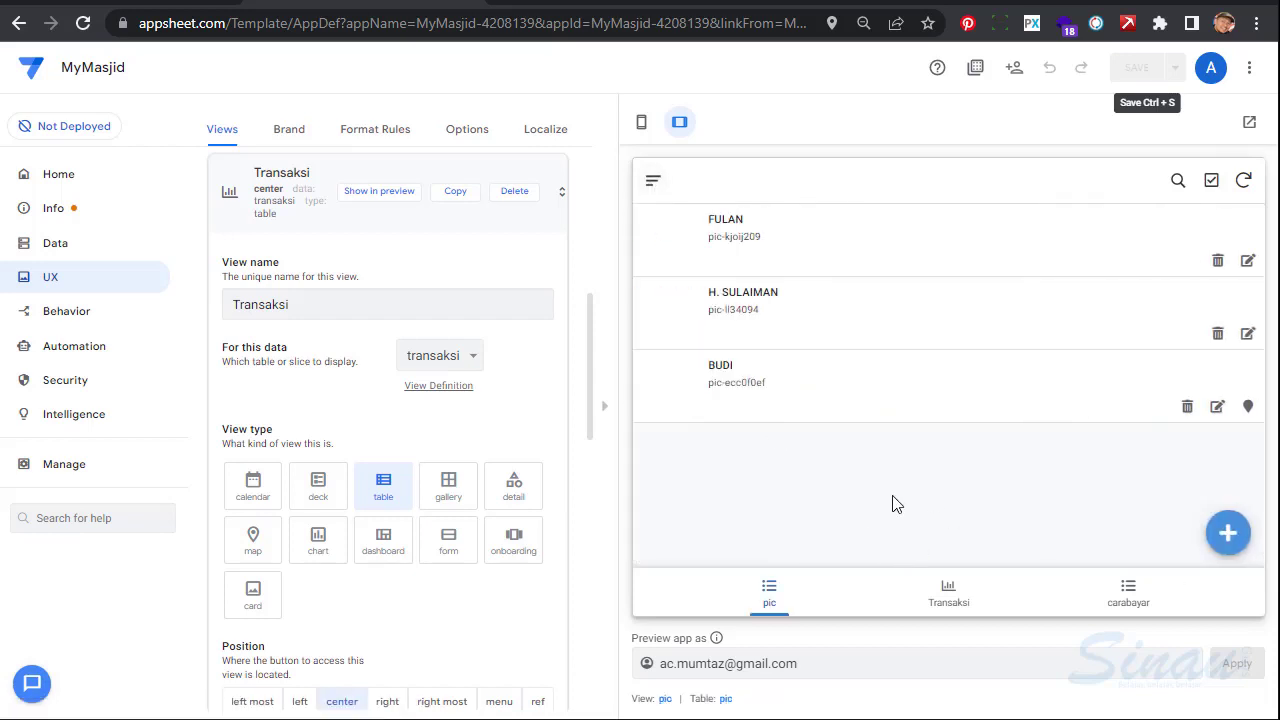
Start a new Transaksi entry with tipe_trans PENERIMAAN and open the choices of its pic field
{"action": "left_click", "coordinate": [950, 594]}
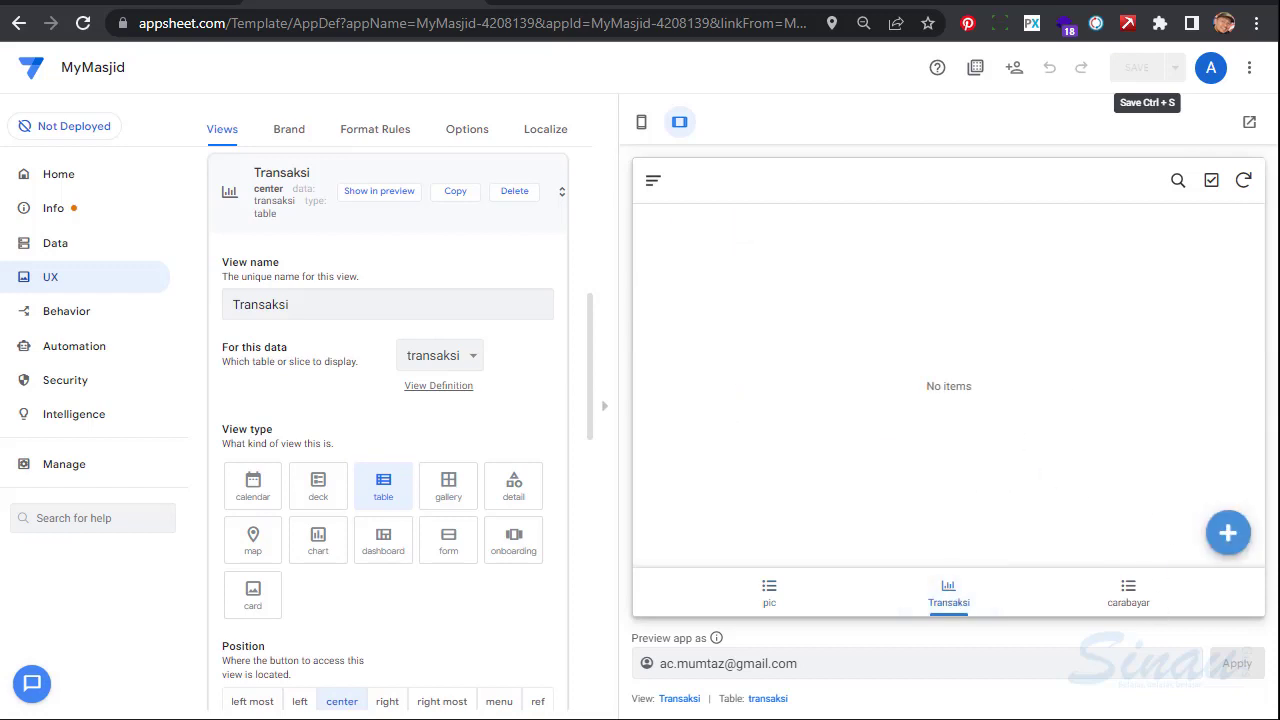
{"action": "left_click", "coordinate": [1228, 534]}
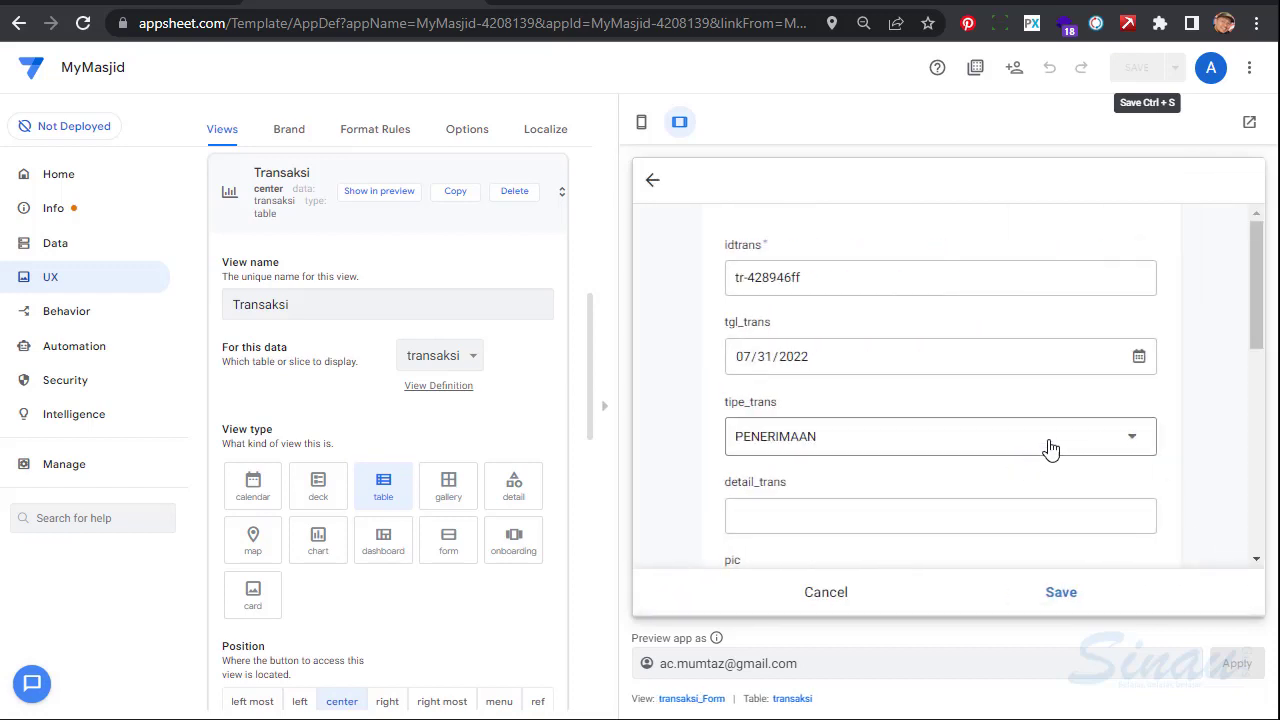
{"action": "left_click", "coordinate": [1119, 438]}
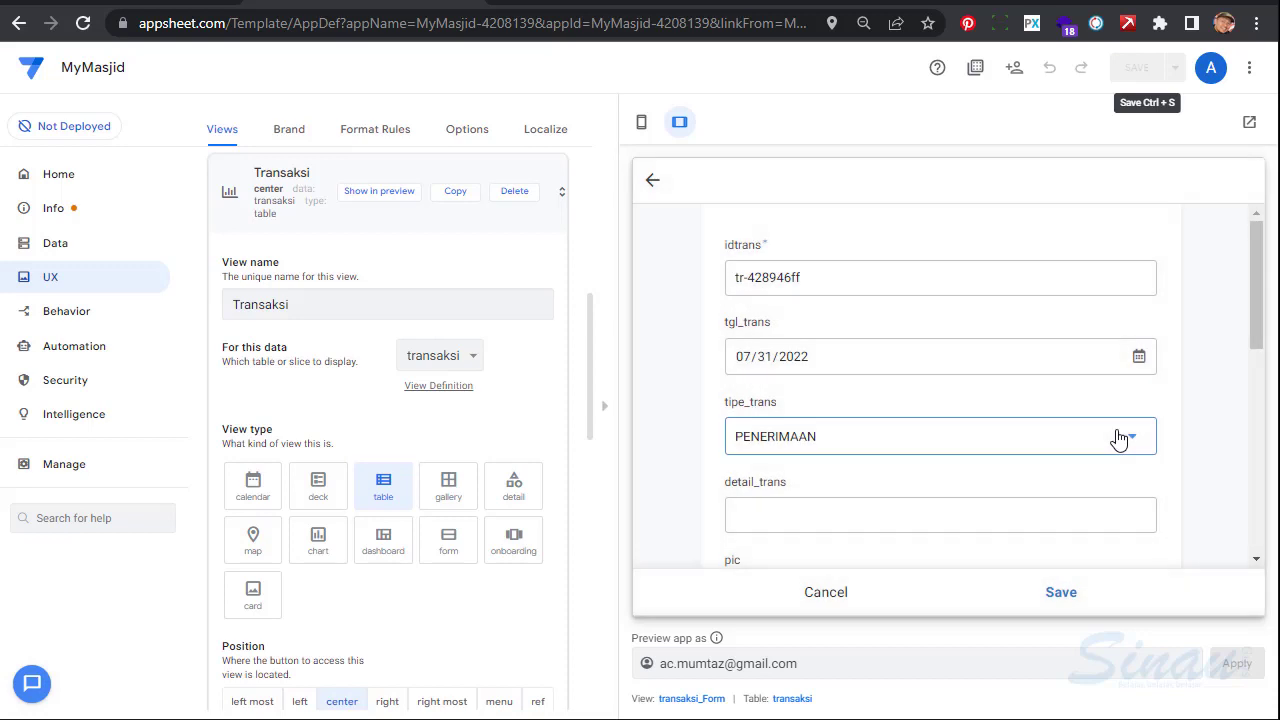
{"action": "scroll", "coordinate": [1117, 440], "scroll_direction": "down", "scroll_amount": 2}
{"action": "left_click", "coordinate": [1088, 396]}
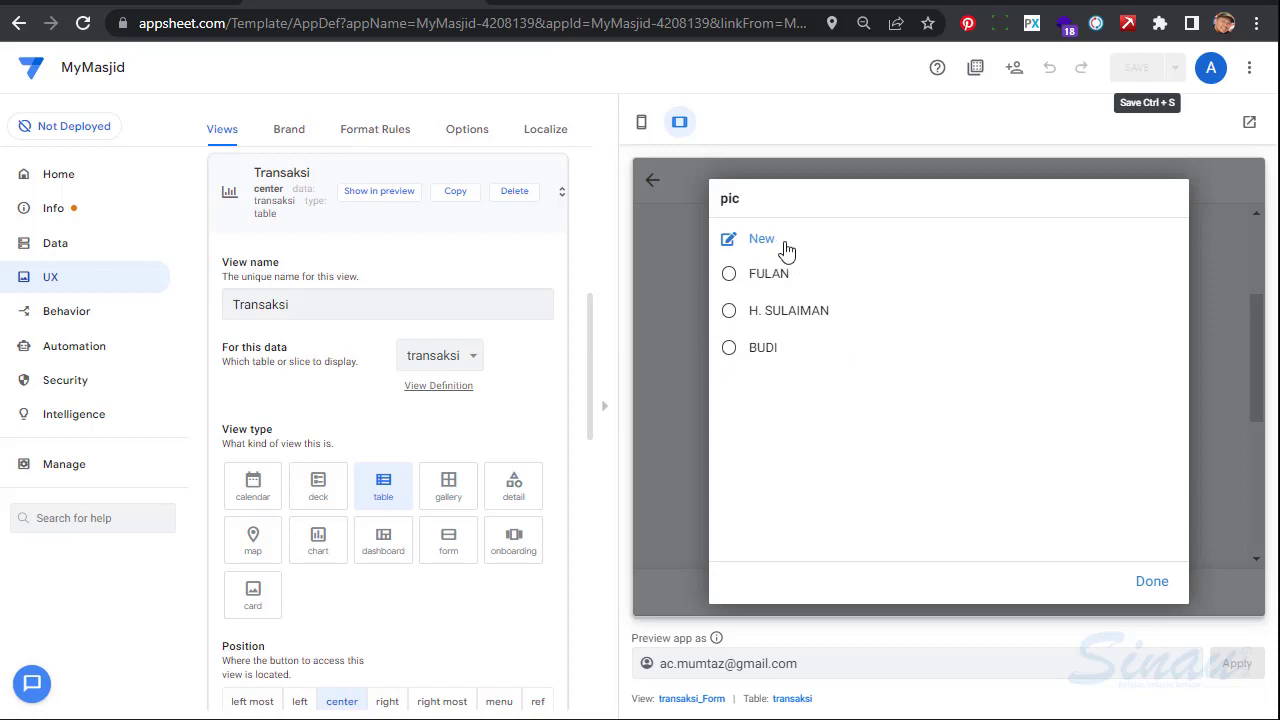
Compare the pic choices in the Transaksi form with the records in the MyMasjid spreadsheet's pic sheet, then close the choice list
{"action": "key", "text": "ctrl+Tab"}
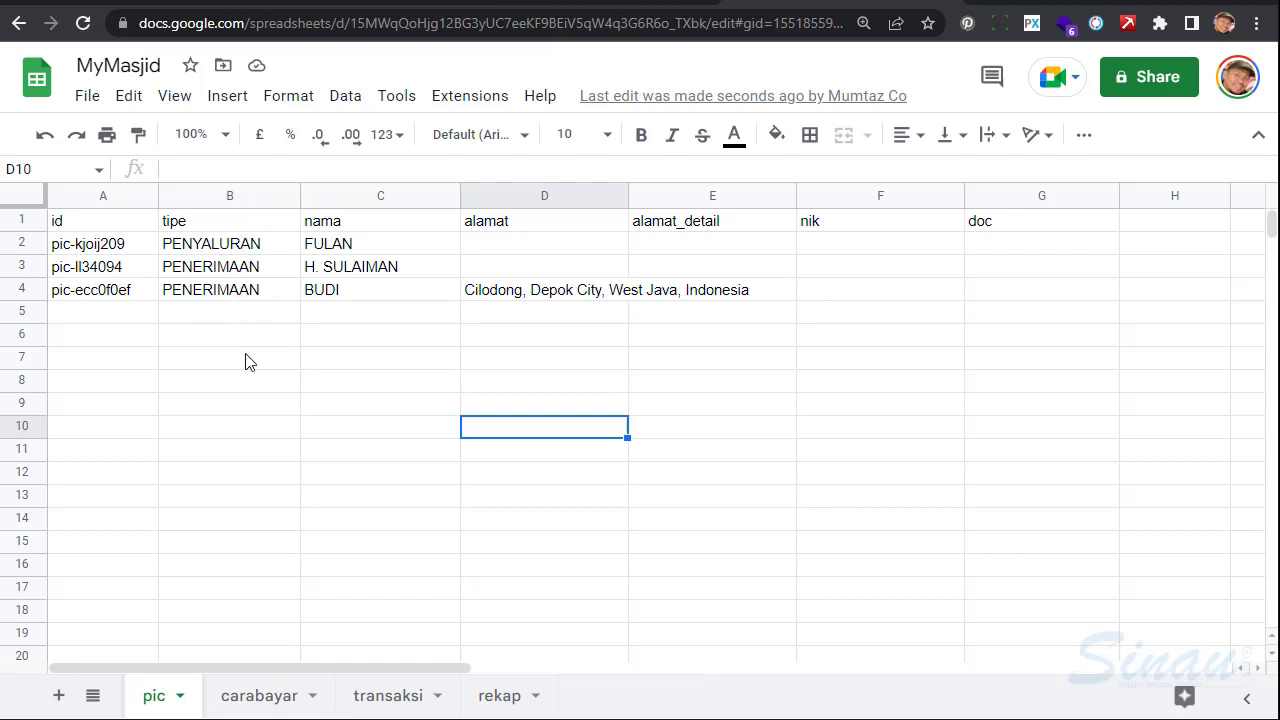
{"action": "key", "text": "ctrl+shift+Tab"}
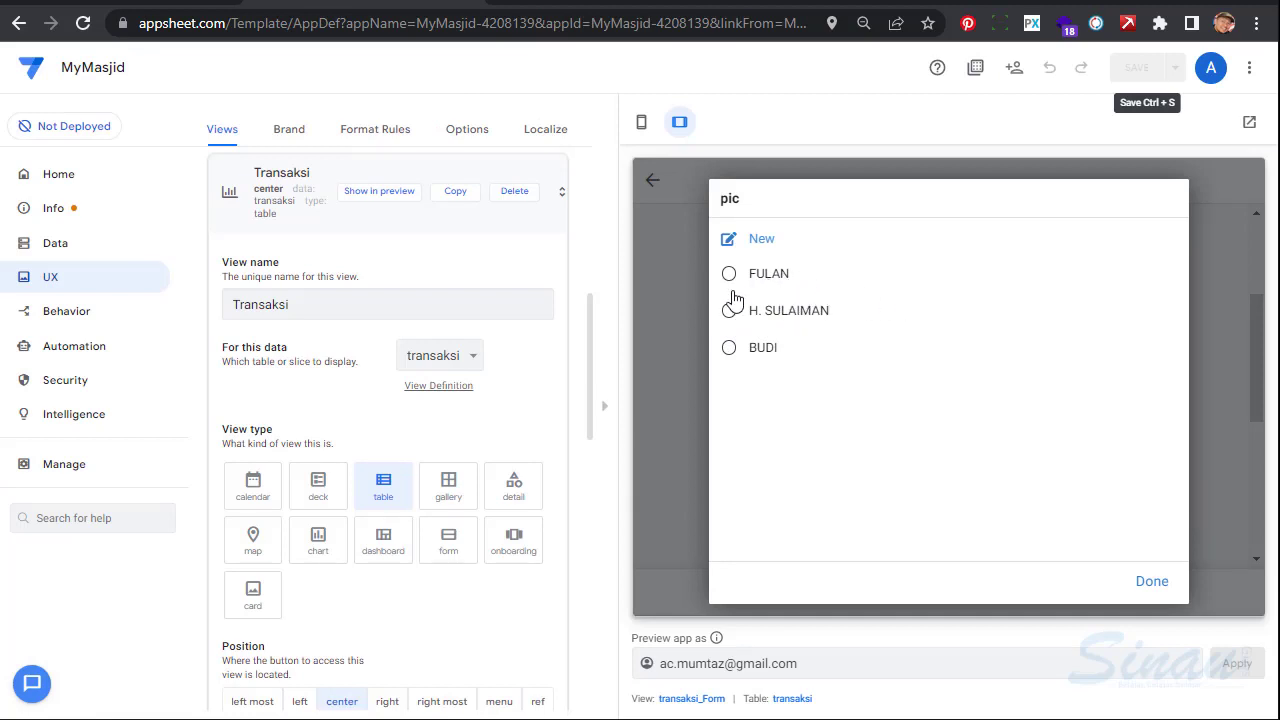
{"action": "left_click", "coordinate": [1148, 588]}
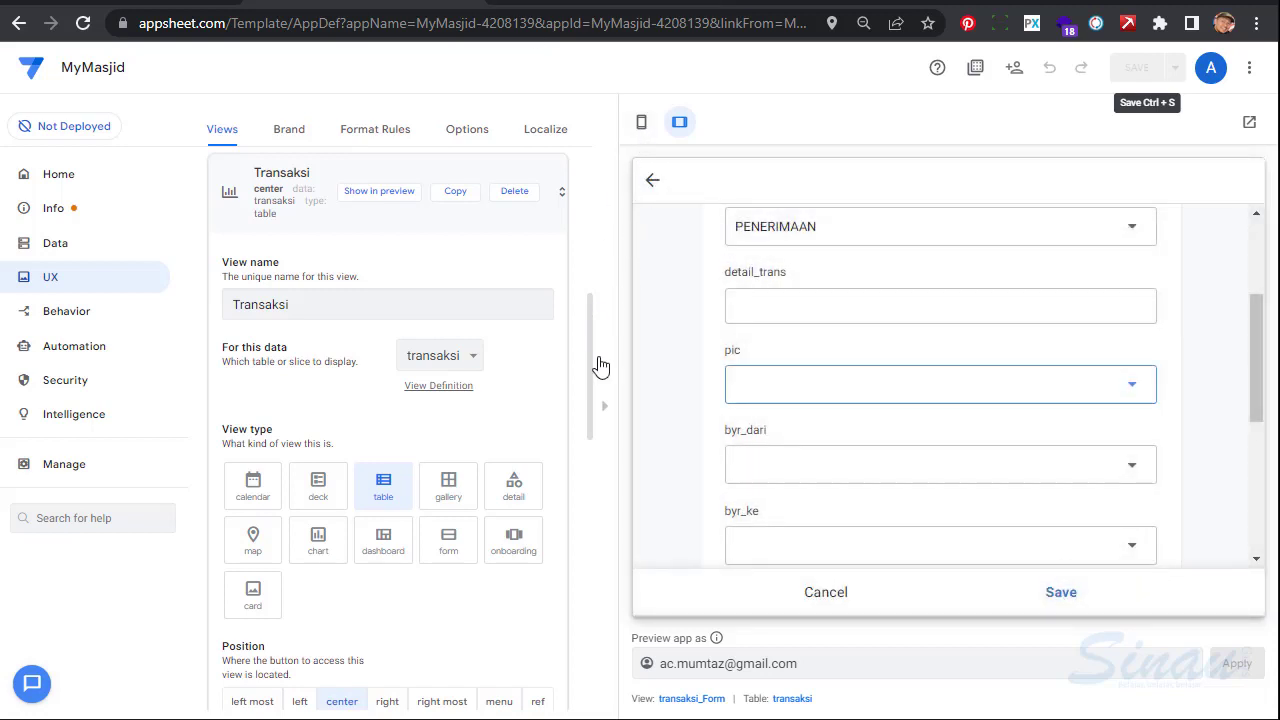
Open the data column definitions with the preview collapsed and go to the transaksi table's status column
{"action": "left_click", "coordinate": [605, 415]}
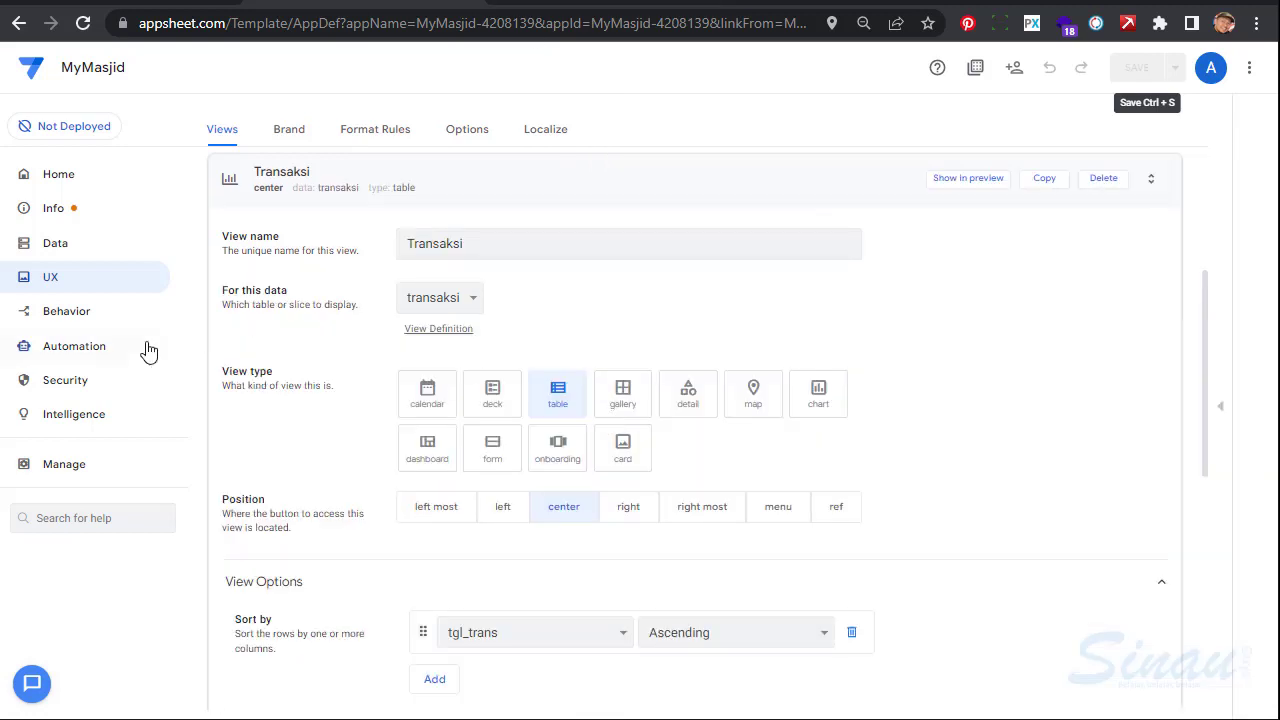
{"action": "left_click", "coordinate": [86, 252]}
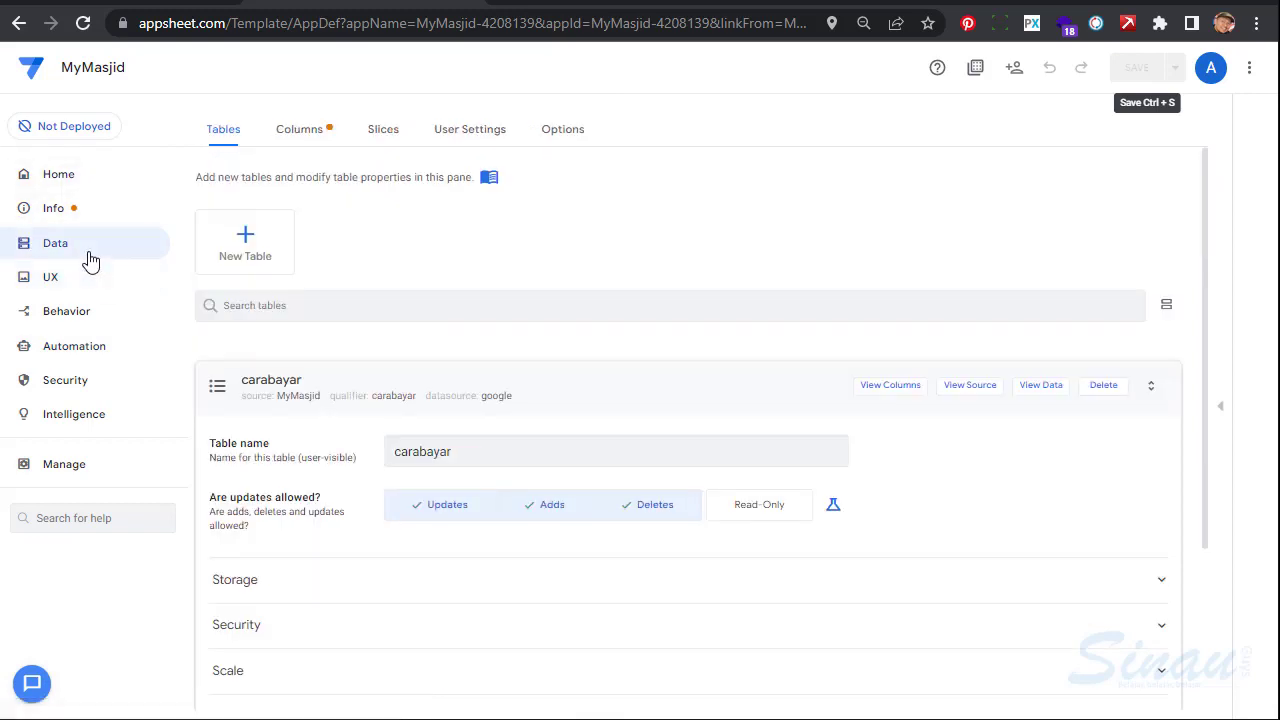
{"action": "left_click", "coordinate": [630, 400]}
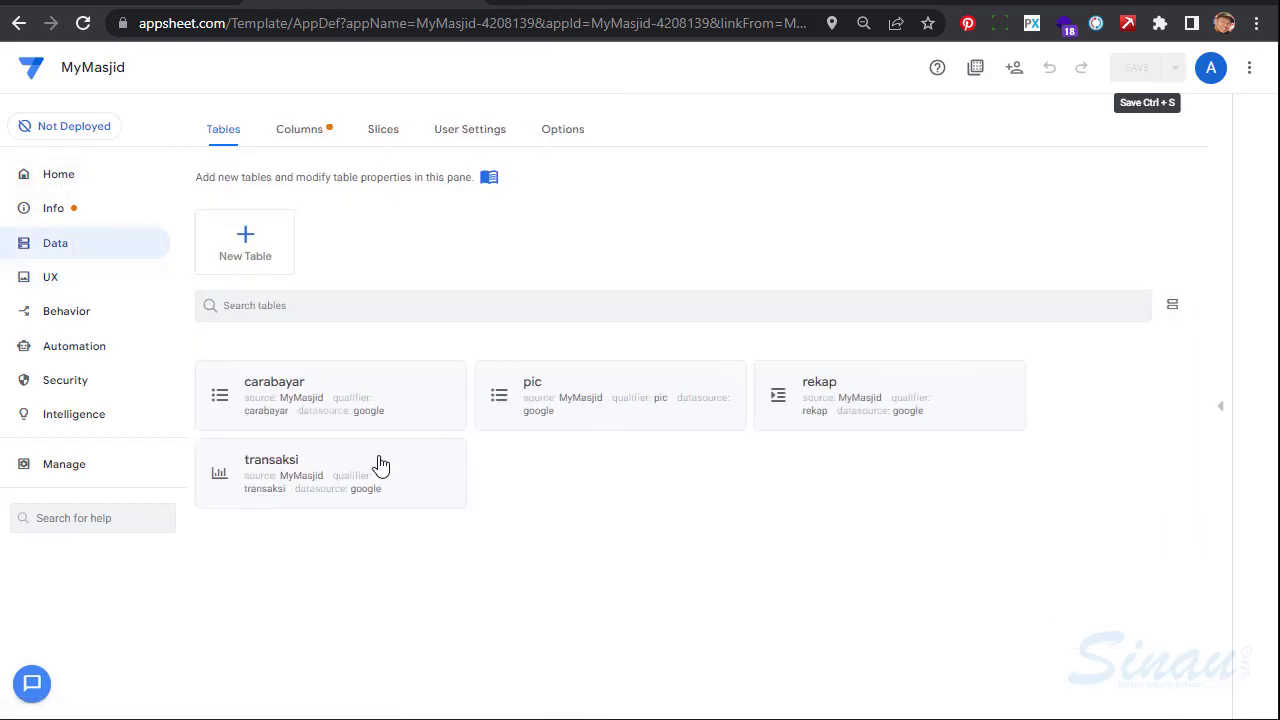
{"action": "left_click", "coordinate": [394, 403]}
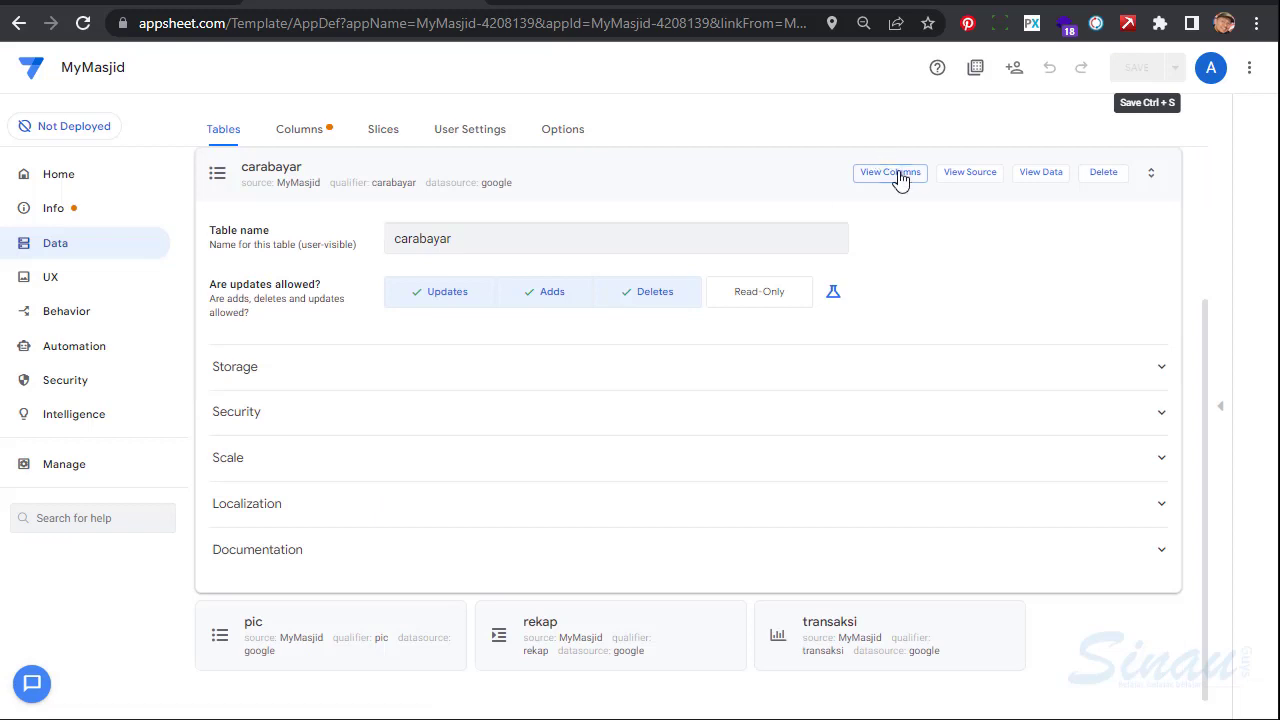
{"action": "left_click", "coordinate": [889, 187]}
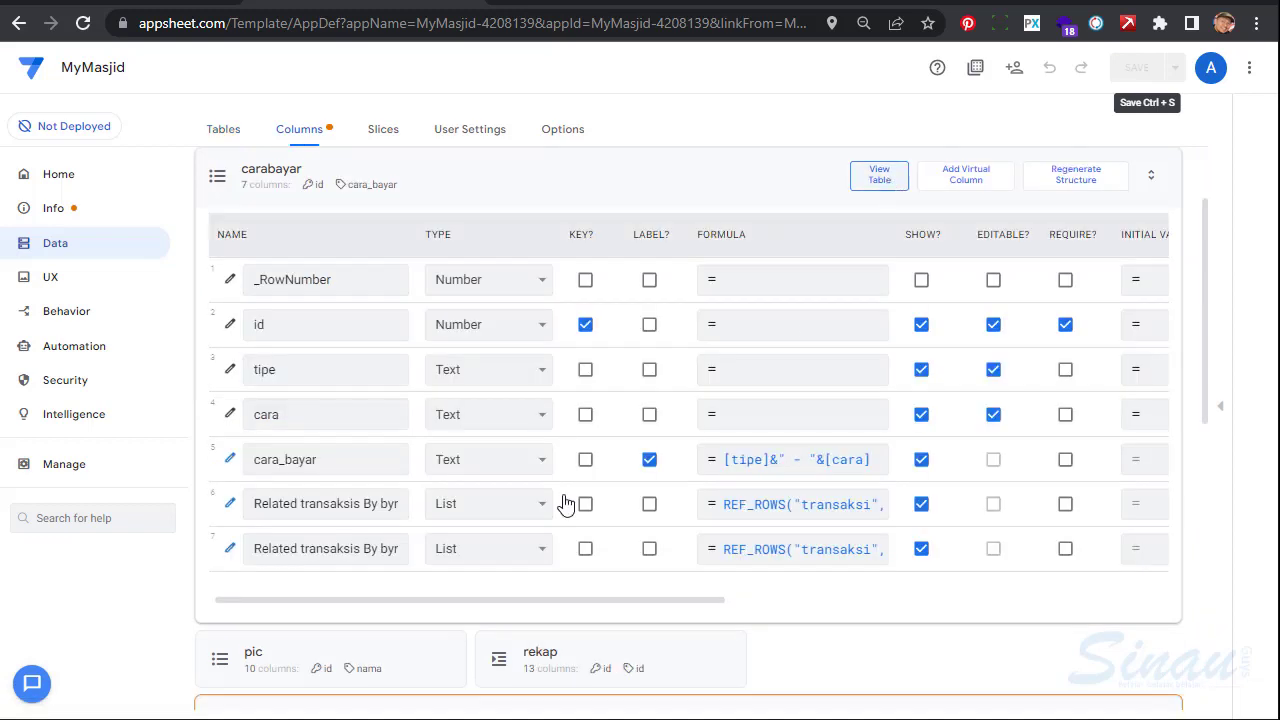
{"action": "scroll", "coordinate": [518, 407], "scroll_direction": "up", "scroll_amount": 2}
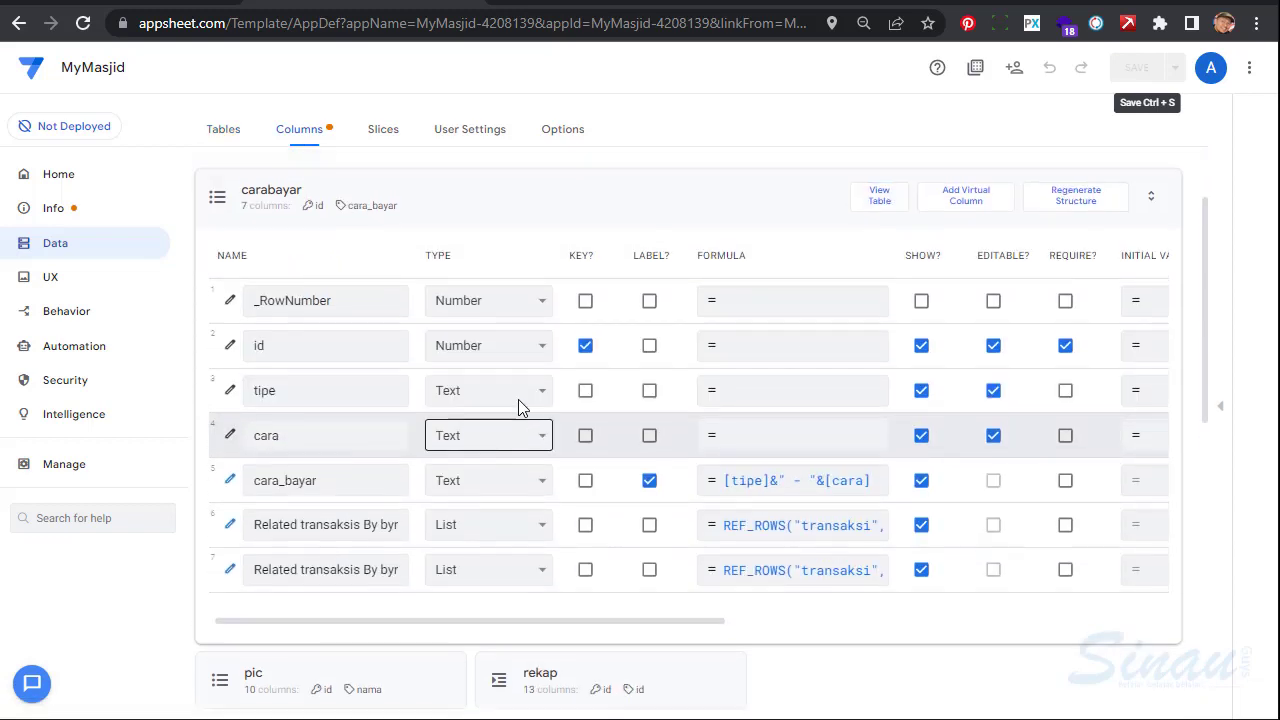
{"action": "scroll", "coordinate": [518, 407], "scroll_direction": "down", "scroll_amount": 10}
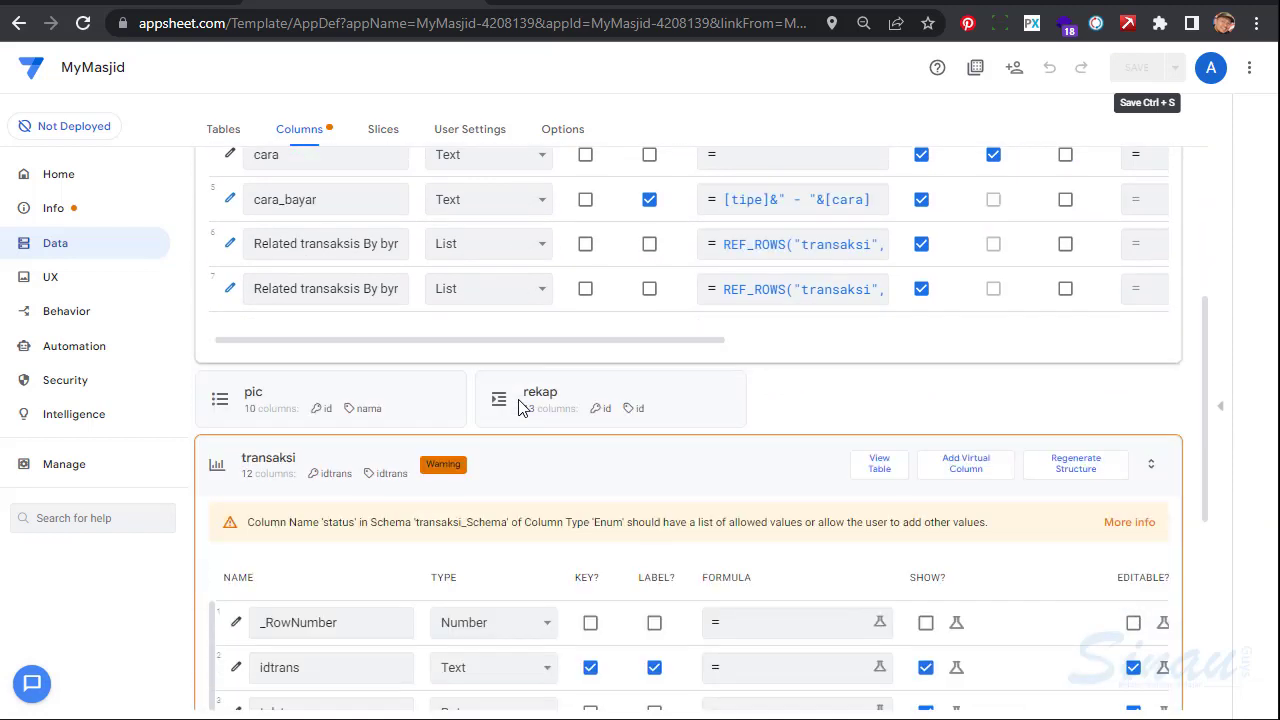
{"action": "scroll", "coordinate": [518, 407], "scroll_direction": "down", "scroll_amount": 3}
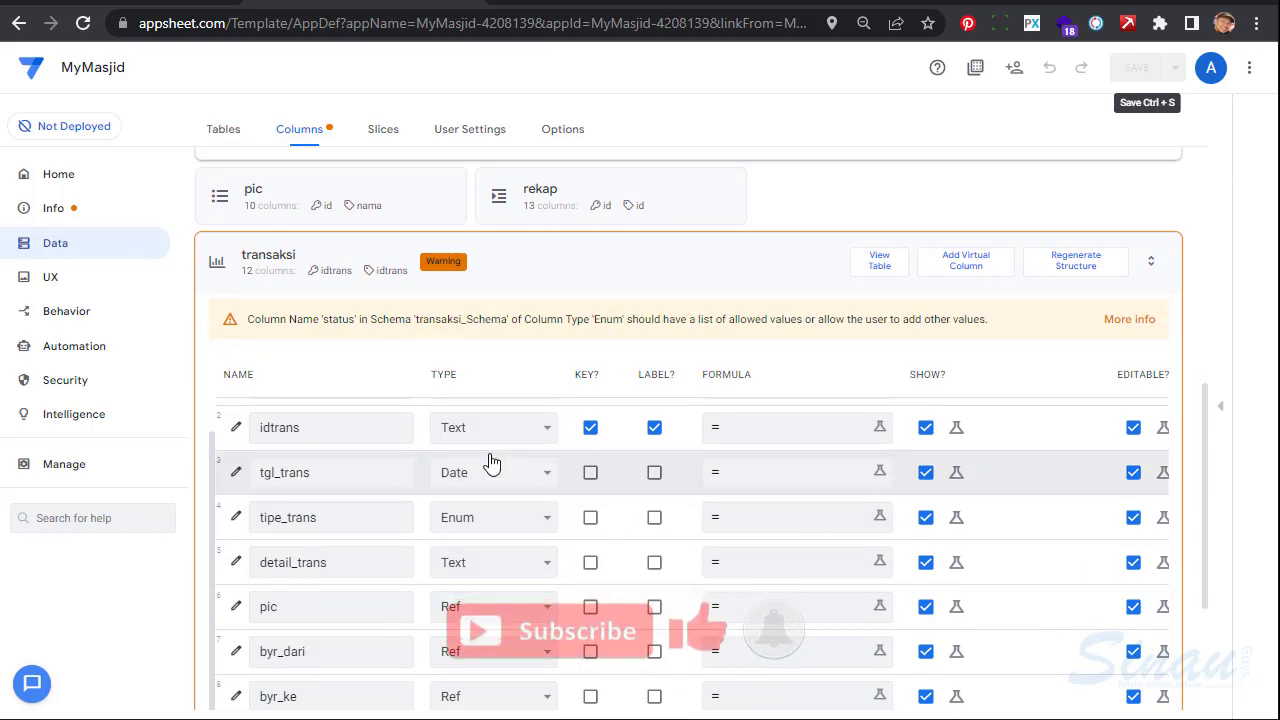
{"action": "scroll", "coordinate": [491, 462], "scroll_direction": "down", "scroll_amount": 1}
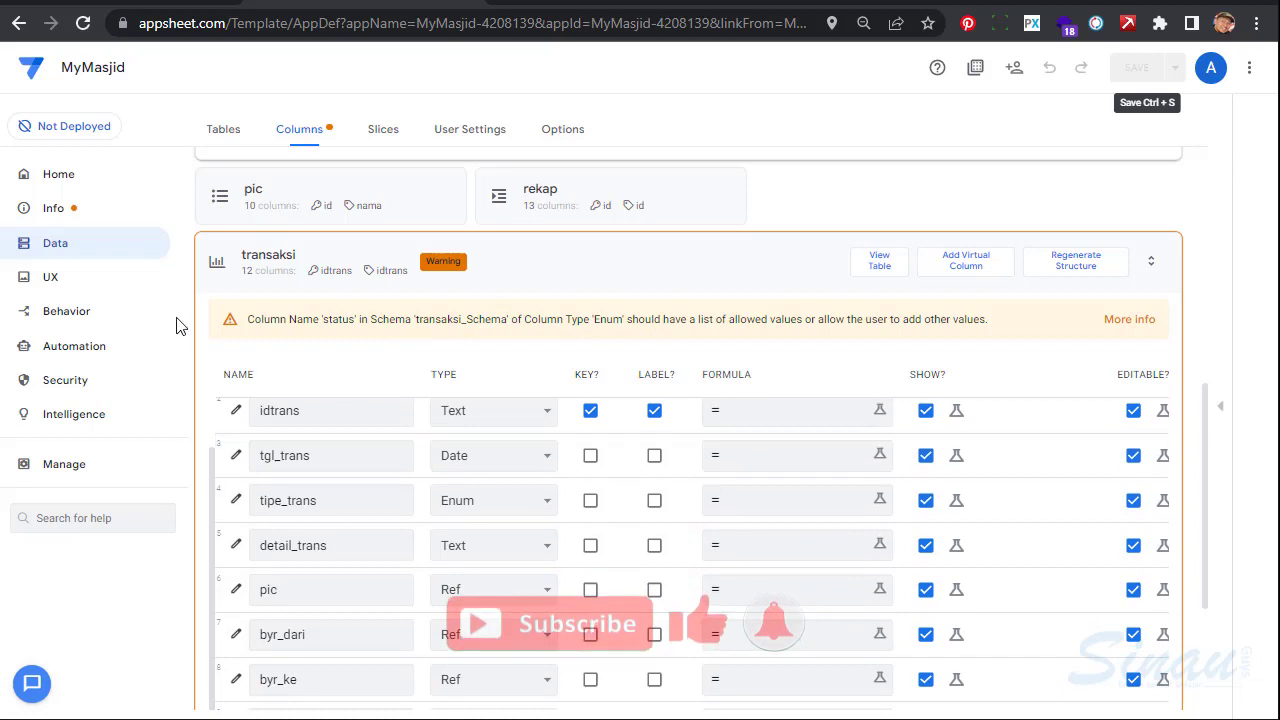
{"action": "scroll", "coordinate": [357, 540], "scroll_direction": "down", "scroll_amount": 4}
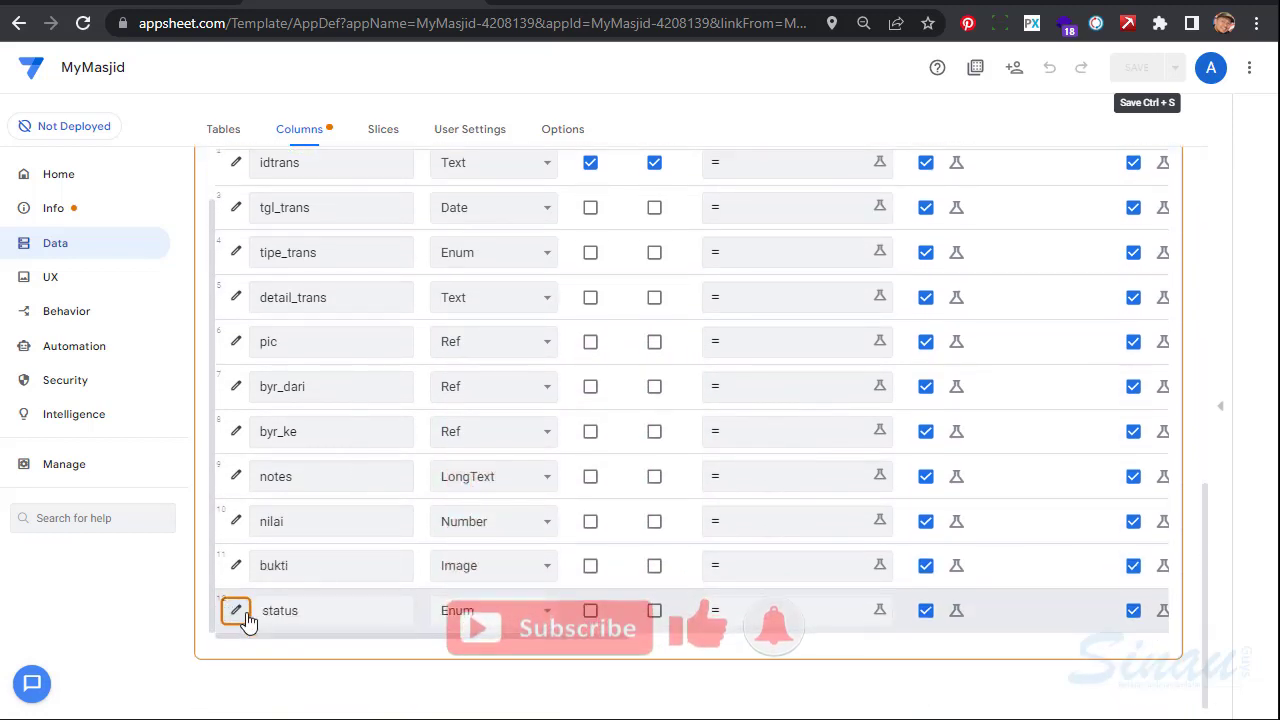
Add the values PENDING and POSTED to the transaksi table's status Enum column and save the app
{"action": "left_click", "coordinate": [236, 610]}
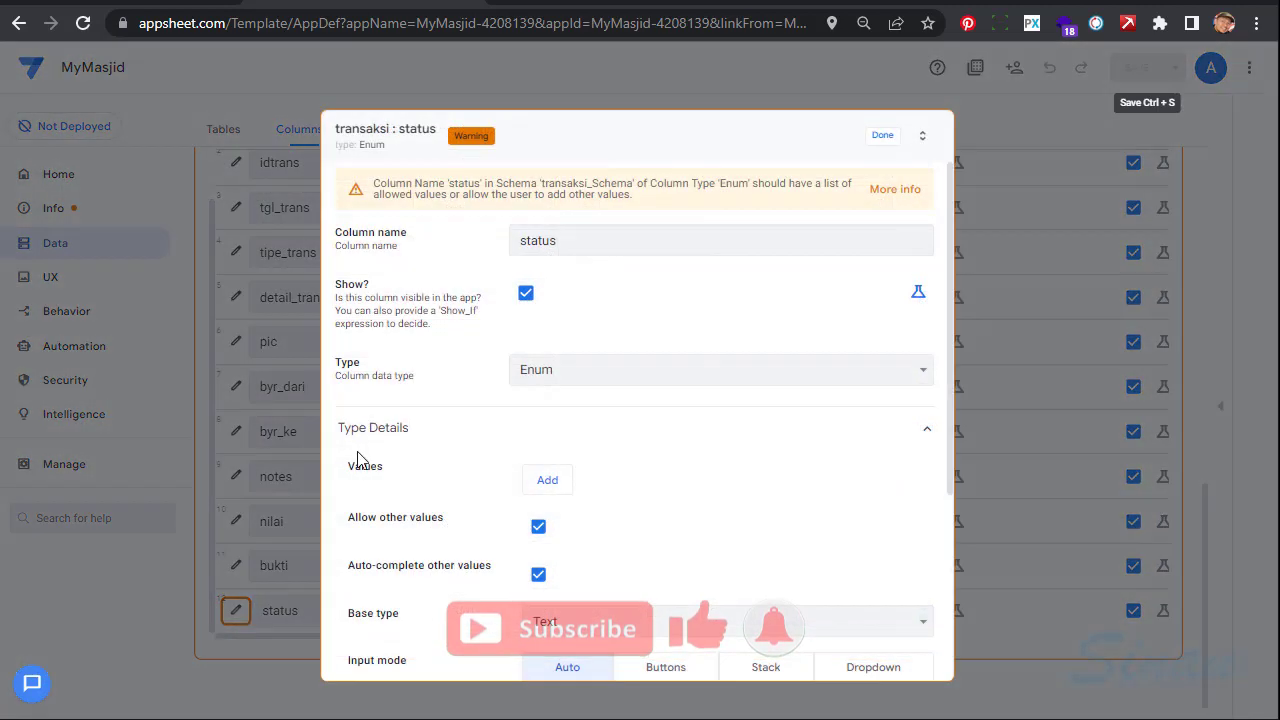
{"action": "left_click", "coordinate": [549, 481]}
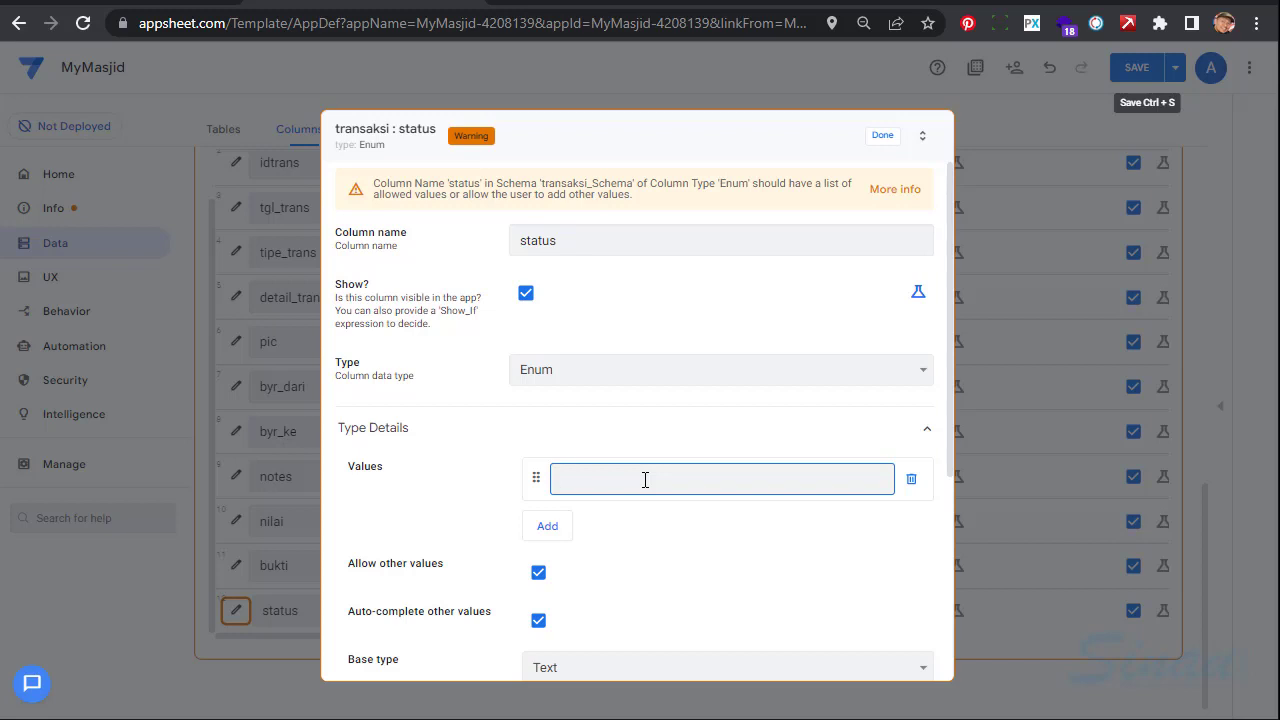
{"action": "type", "text": "ENDING"}
{"action": "left_click", "coordinate": [551, 530]}
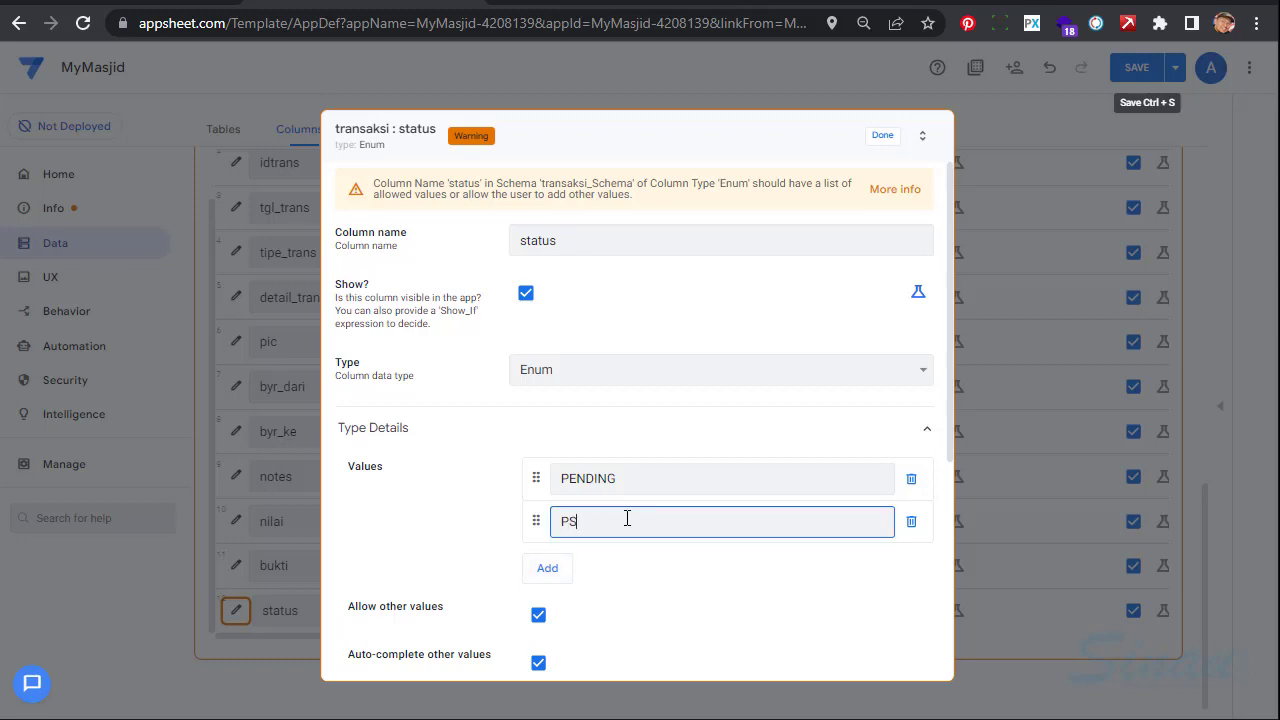
{"action": "type", "text": "PS"}
{"action": "key", "text": "BackSpace"}
{"action": "type", "text": "OSTED"}
{"action": "left_click", "coordinate": [881, 135]}
{"action": "left_click", "coordinate": [1138, 72]}
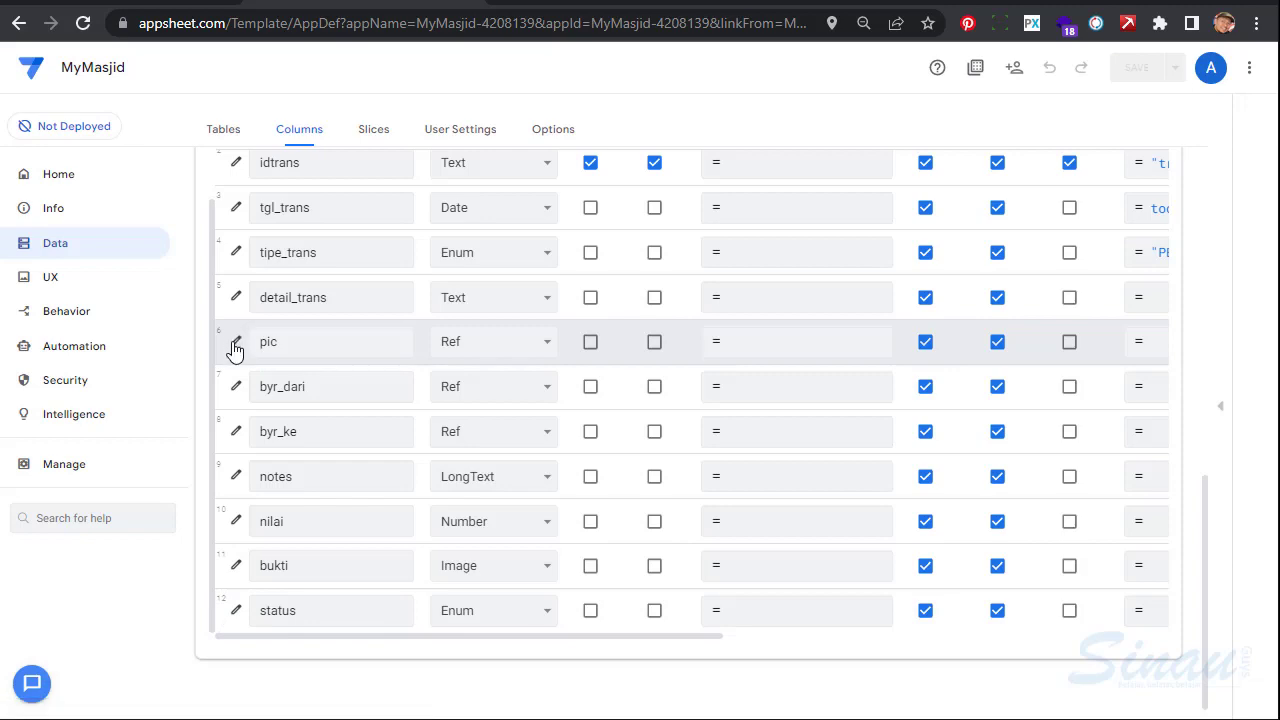
Start the Valid If formula of the transaksi table's pic column as a SELECT over pic[id]
{"action": "left_click", "coordinate": [235, 345]}
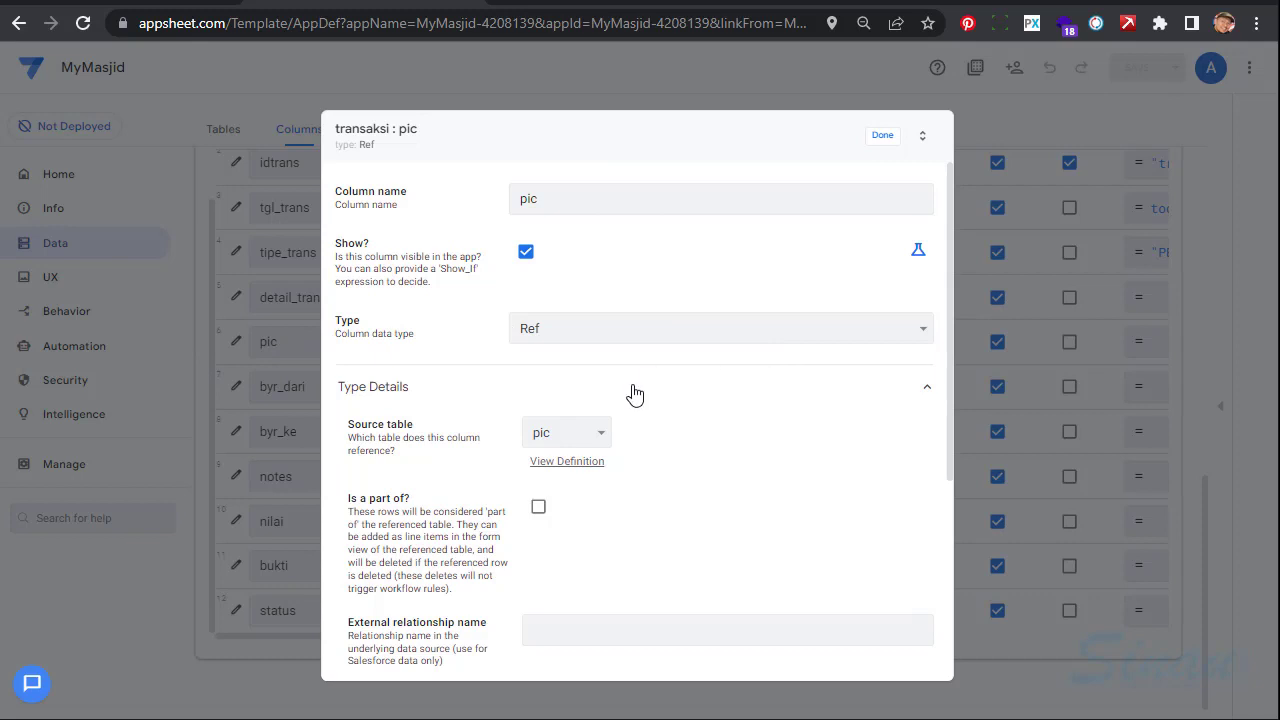
{"action": "scroll", "coordinate": [634, 393], "scroll_direction": "down", "scroll_amount": 3}
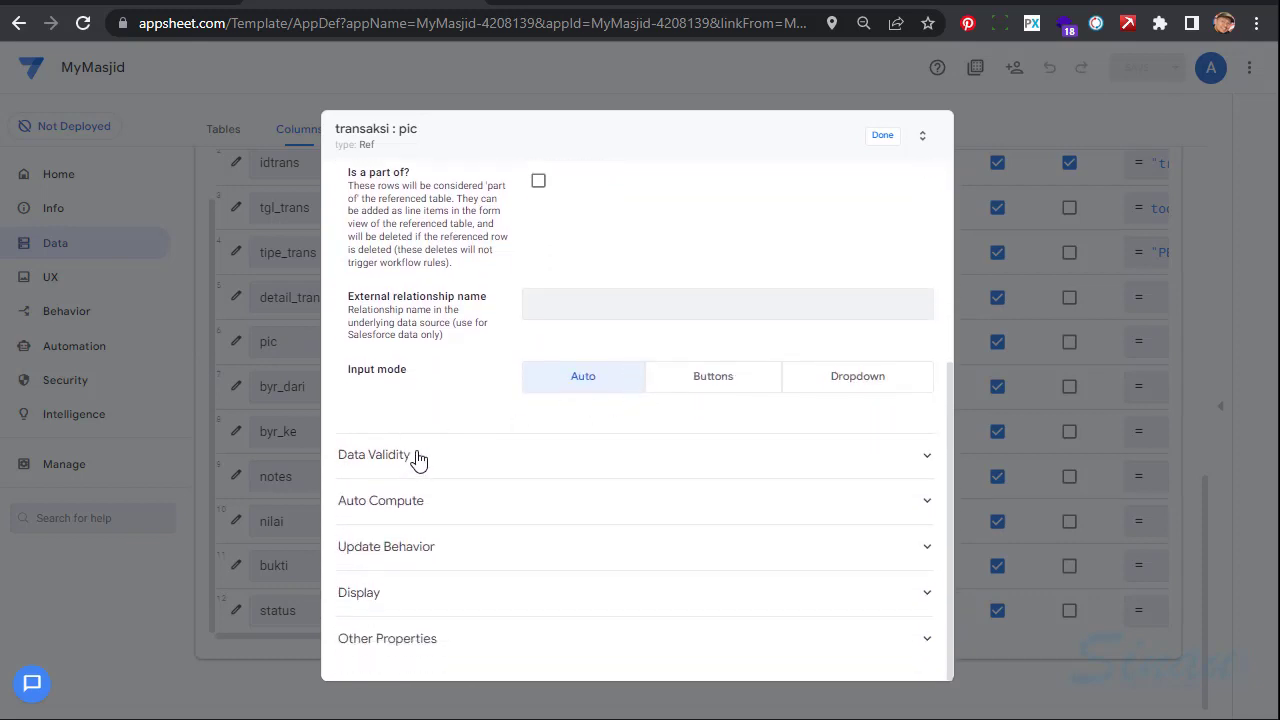
{"action": "left_click", "coordinate": [419, 458]}
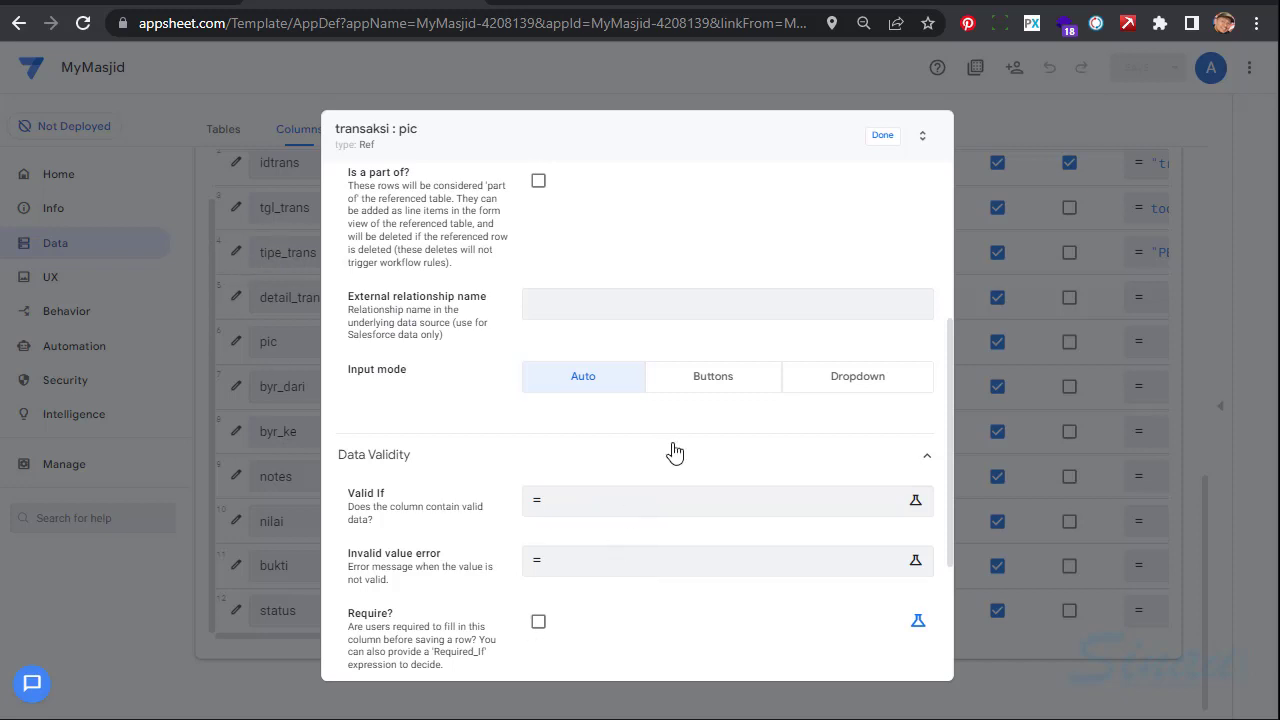
{"action": "left_click", "coordinate": [648, 512]}
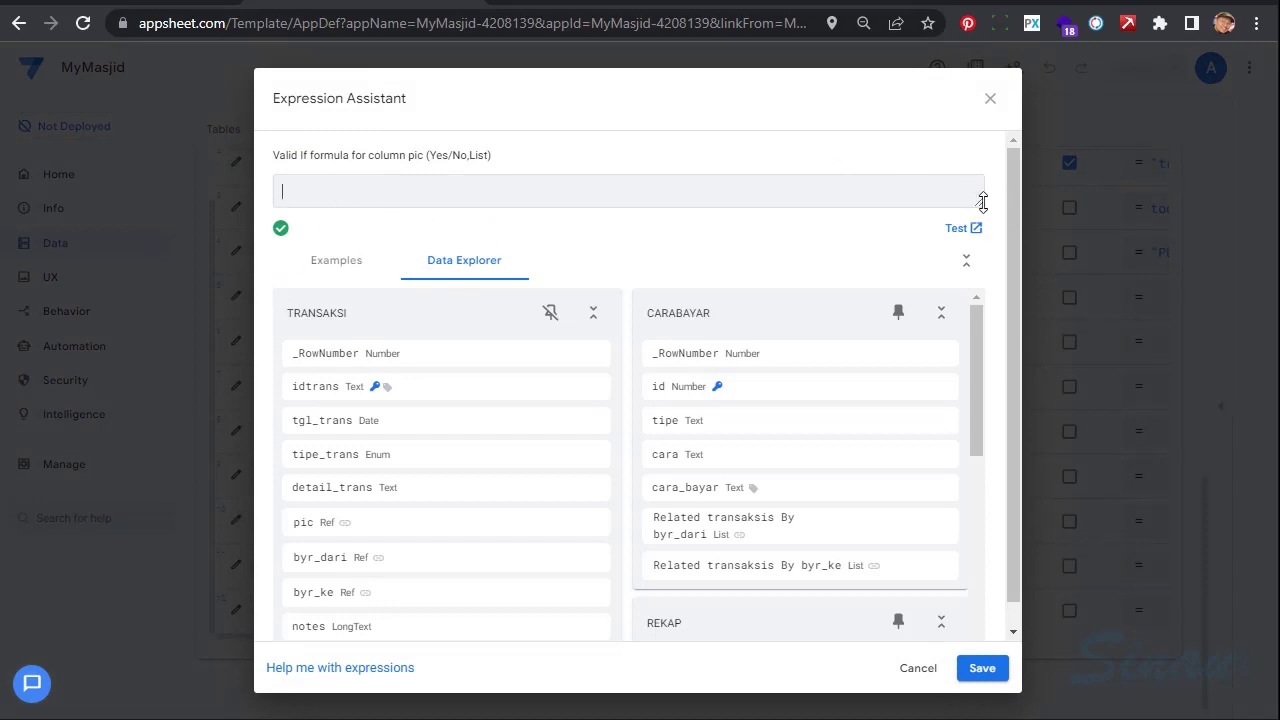
{"action": "left_click_drag", "start_coordinate": [978, 202], "coordinate": [995, 309]}
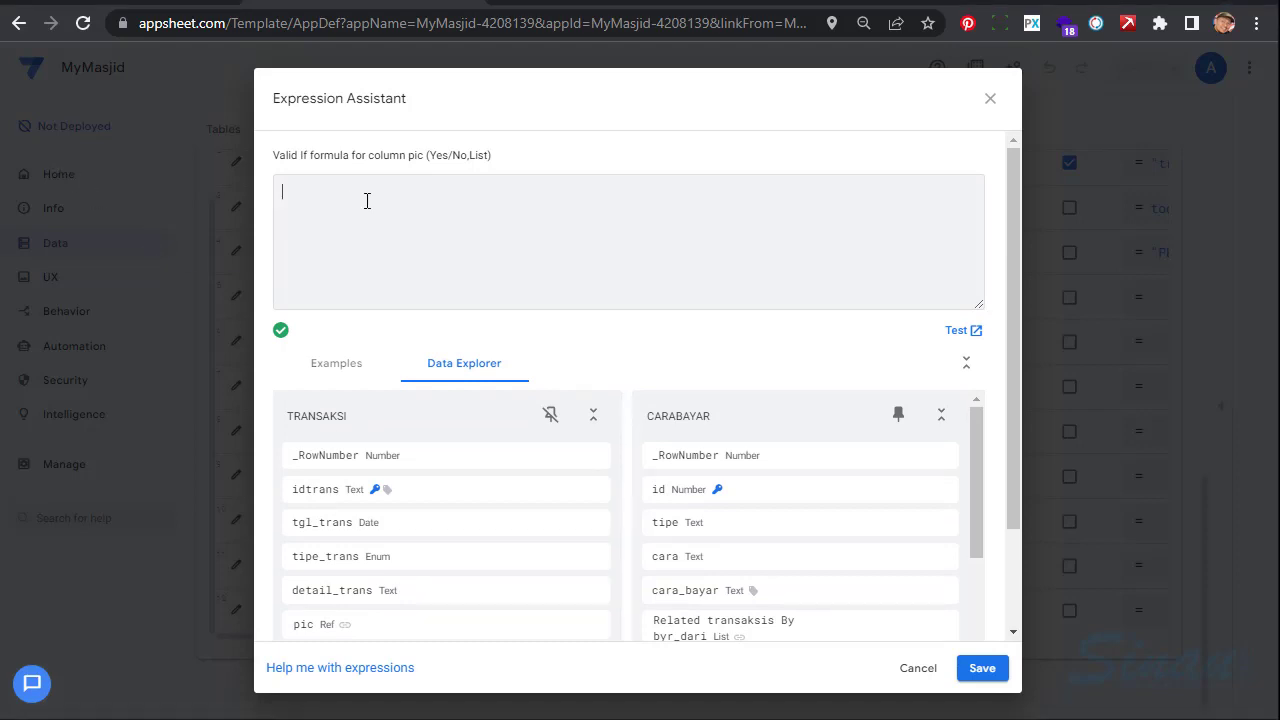
{"action": "type", "text": "sELECT"}
{"action": "key", "text": "Return"}
{"action": "key", "text": "Return"}
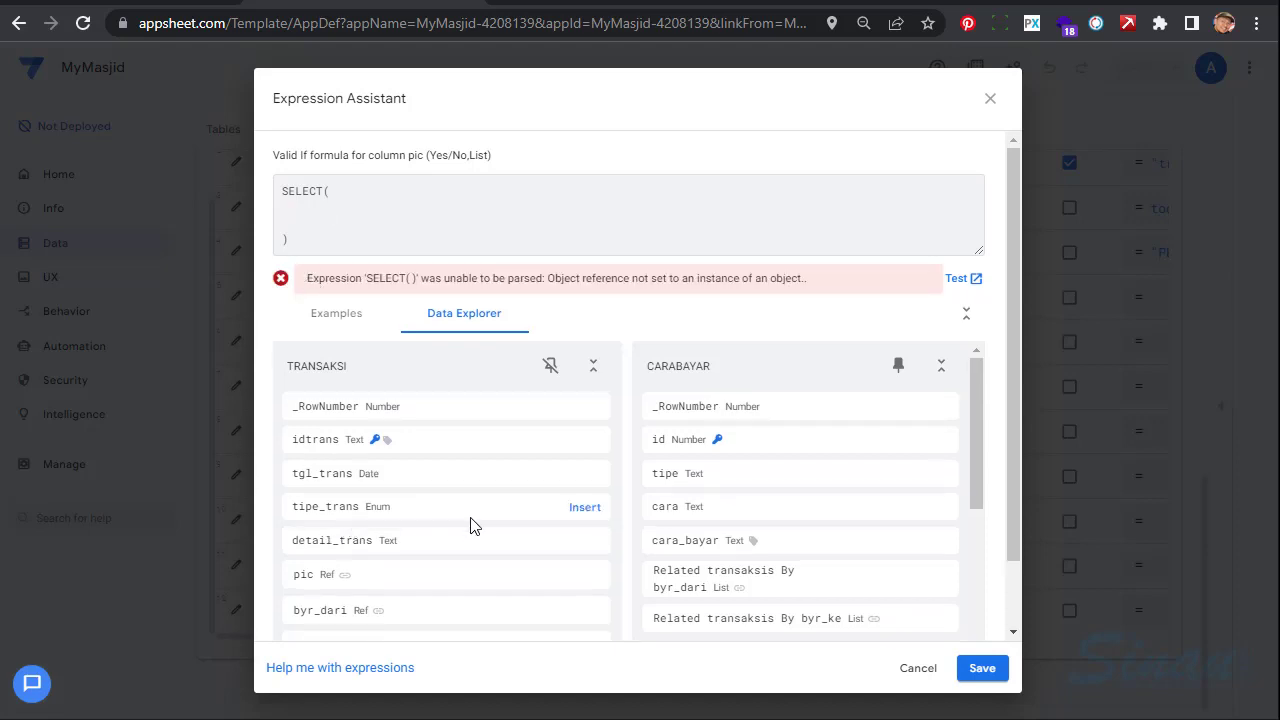
{"action": "type", "text": "pic["}
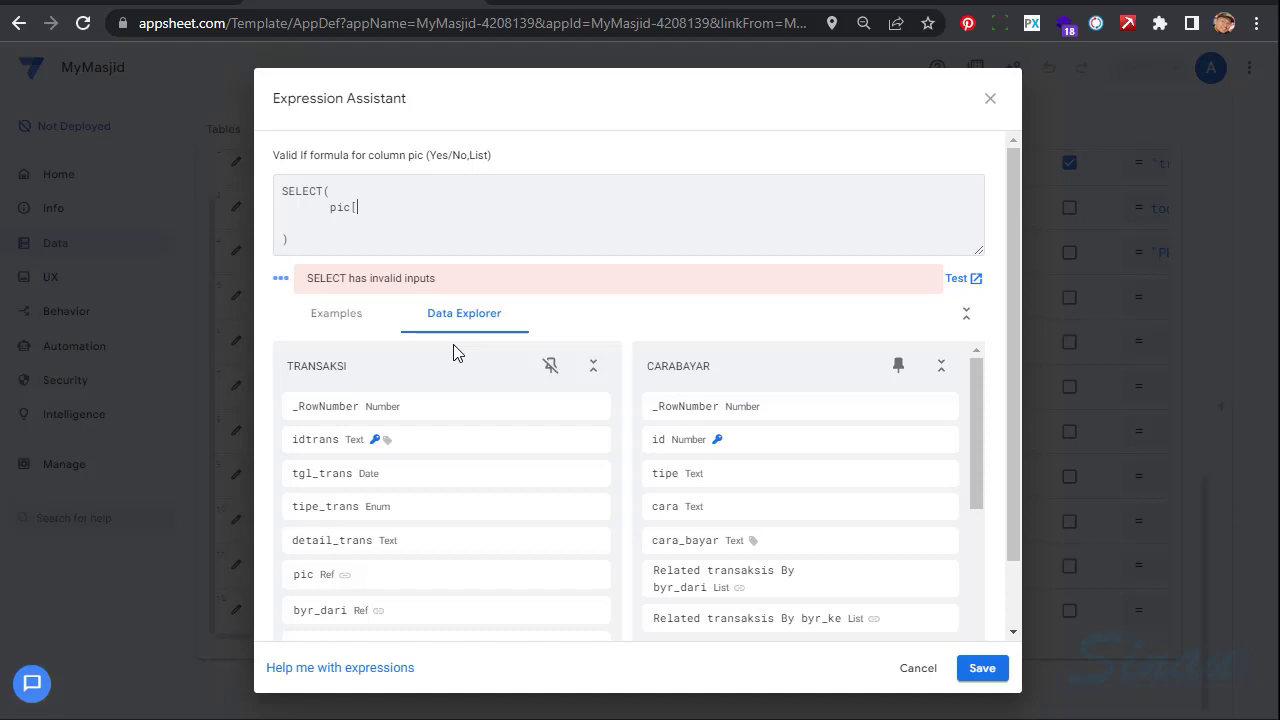
{"action": "type", "text": "id"}
{"action": "left_click", "coordinate": [594, 370]}
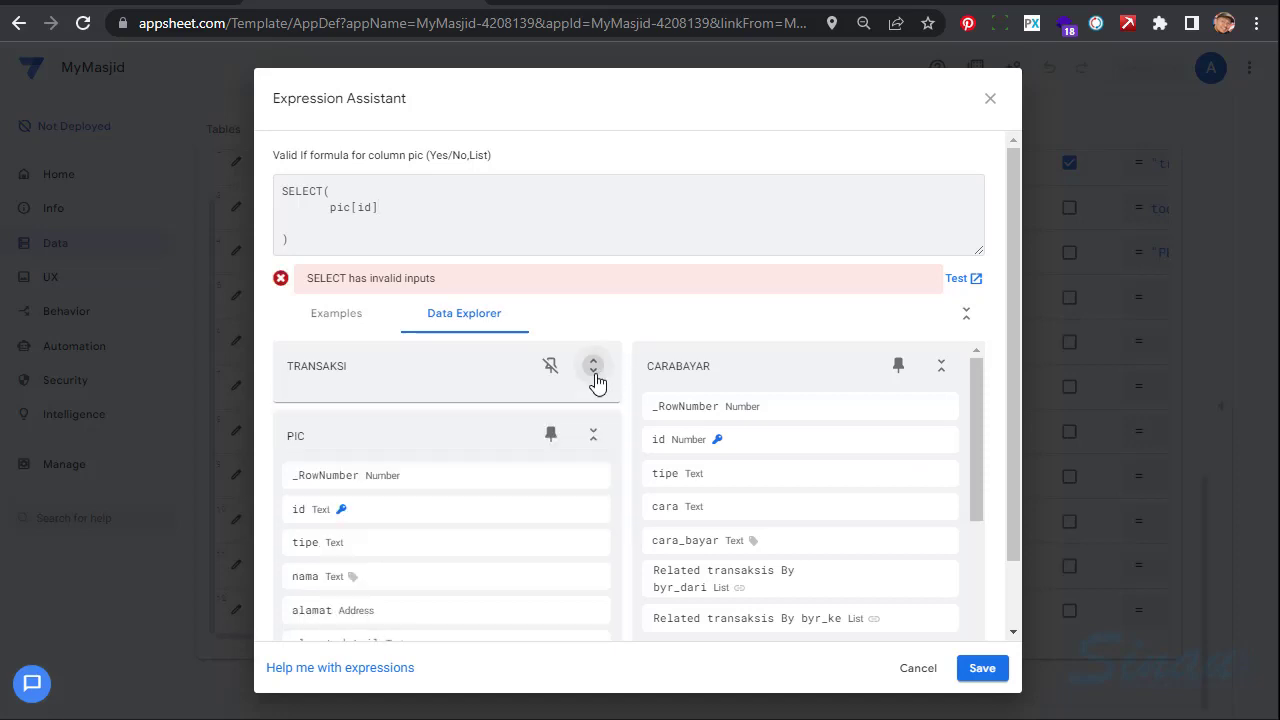
{"action": "mouse_move", "coordinate": [414, 511]}
Add a condition to the SELECT comparing [tipe] with a still unnamed column of [_THISROW]
{"action": "left_click", "coordinate": [406, 208]}
{"action": "type", "text": ","}
{"action": "type", "text": "()"}
{"action": "type", "text": "[]"}
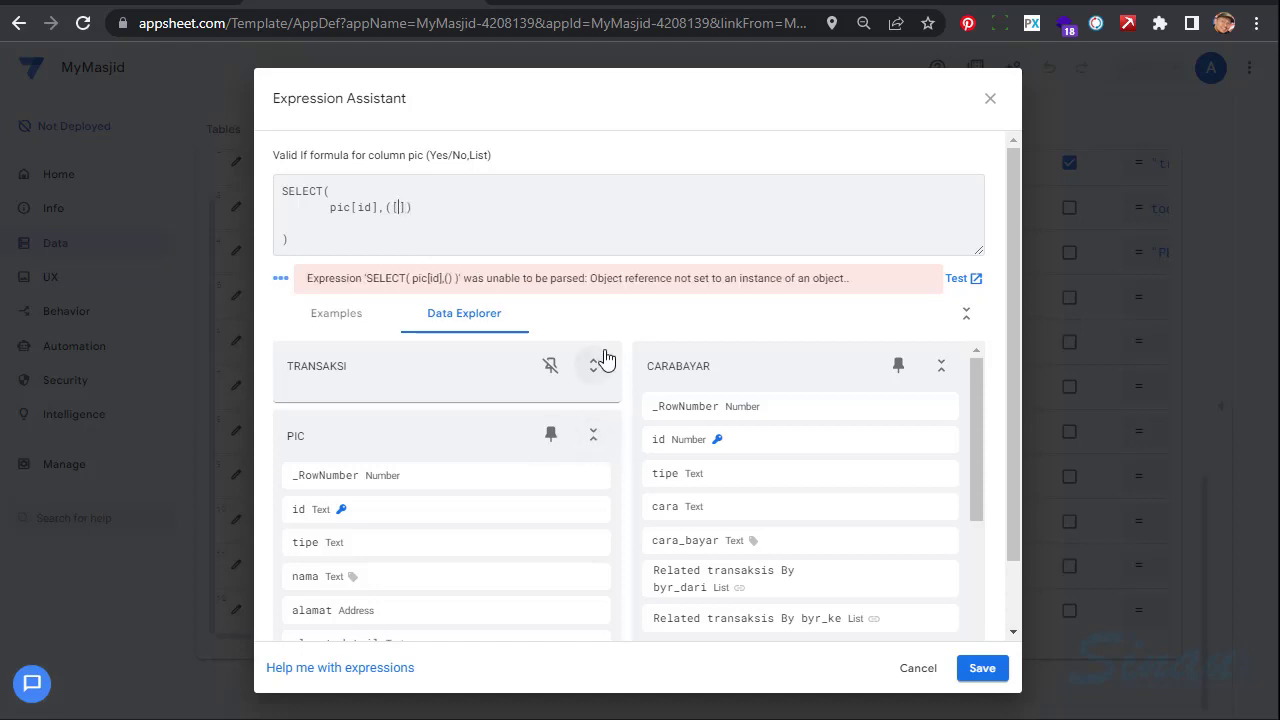
{"action": "type", "text": "tipe"}
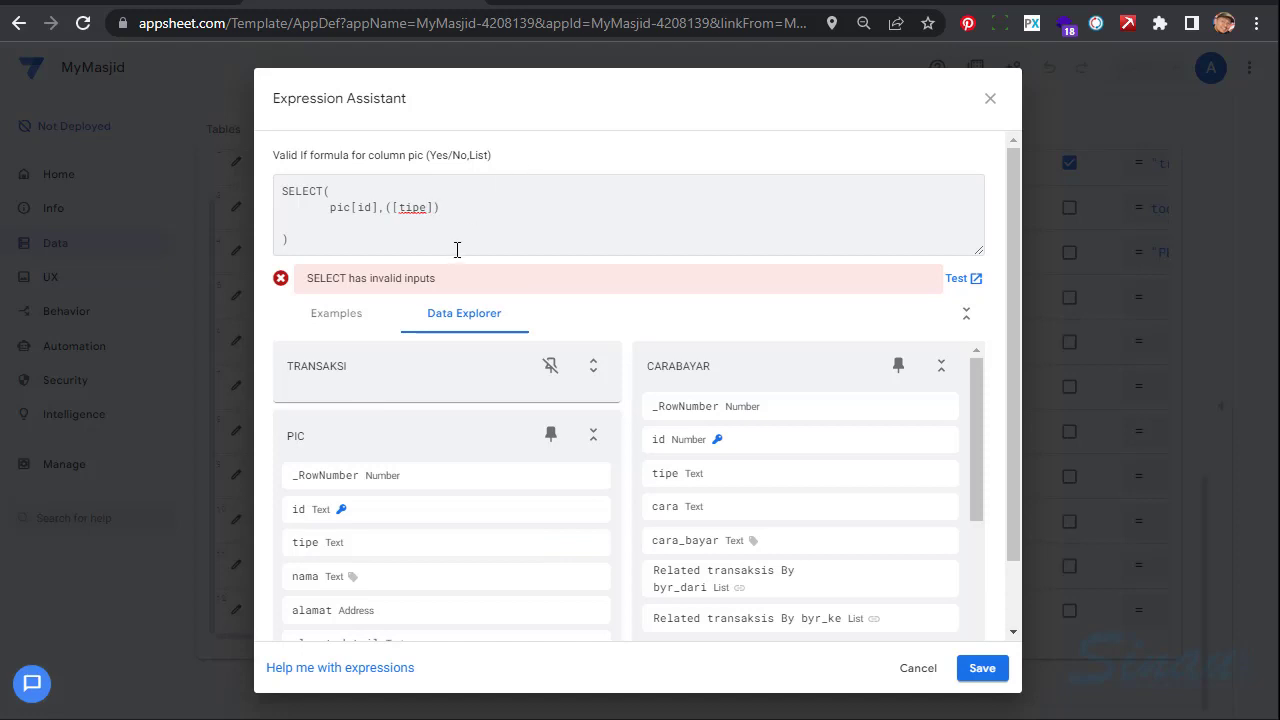
{"action": "type", "text": "= "}
{"action": "type", "text": "["}
{"action": "type", "text": "_th"}
{"action": "type", "text": "HIS"}
{"action": "type", "text": "ROW"}
{"action": "type", "text": "."}
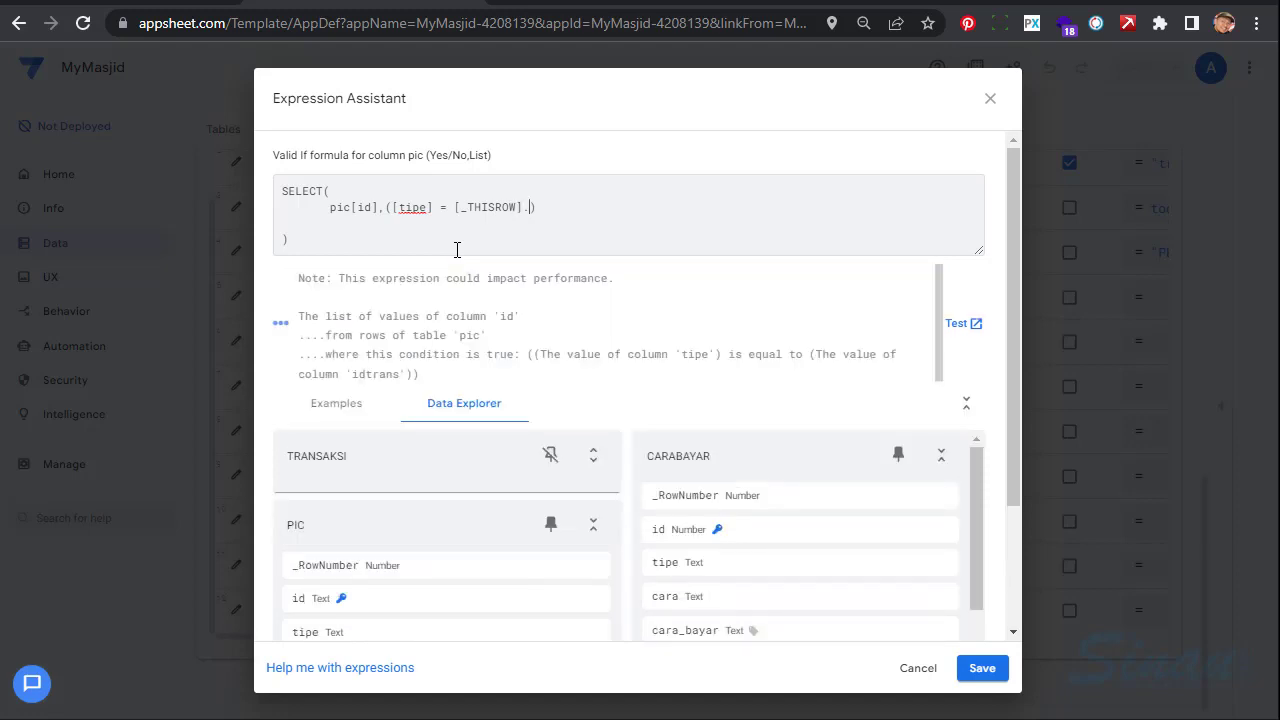
{"action": "type", "text": "[]"}
Complete the condition as [tipe] = [_THISROW].[tipe_trans], save the Valid If formula and close the pic column's settings
{"action": "left_click", "coordinate": [595, 368]}
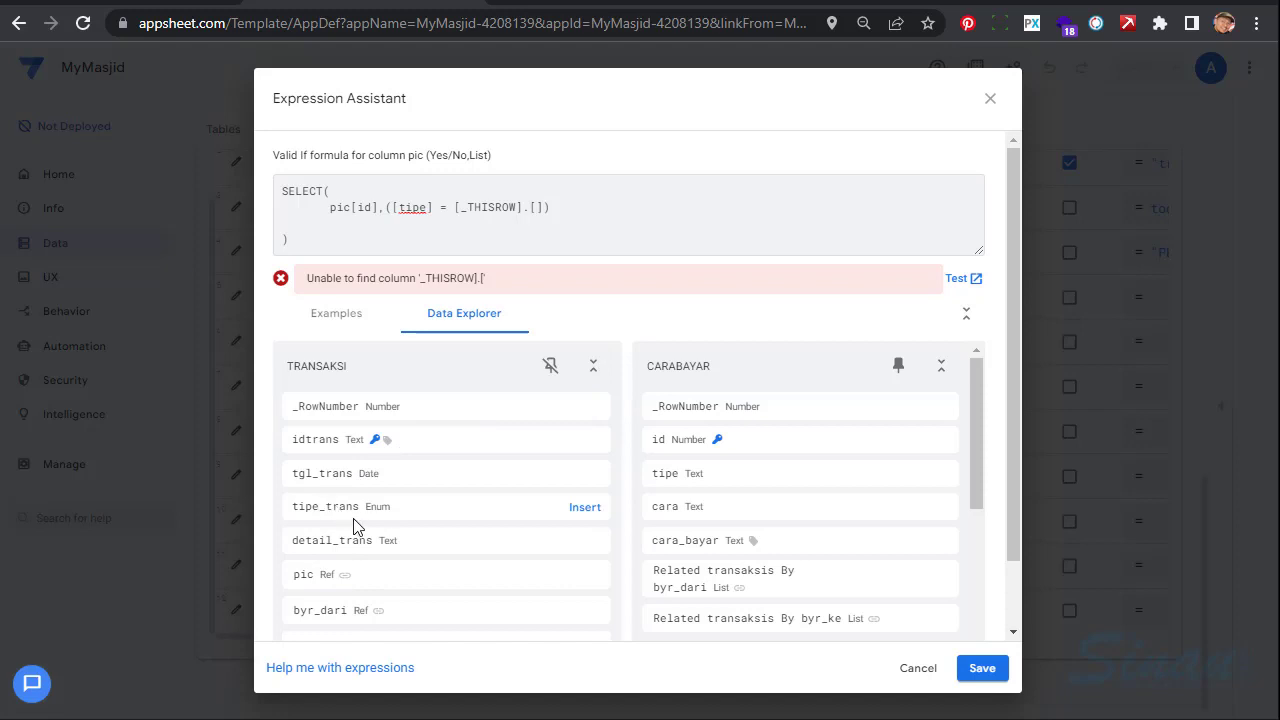
{"action": "left_click", "coordinate": [538, 207]}
{"action": "type", "text": "TIPE"}
{"action": "key", "text": "BackSpace"}
{"action": "key", "text": "BackSpace"}
{"action": "key", "text": "BackSpace"}
{"action": "key", "text": "BackSpace"}
{"action": "key", "text": "BackSpace"}
{"action": "type", "text": "ti"}
{"action": "type", "text": "t"}
{"action": "type", "text": "_trans"}
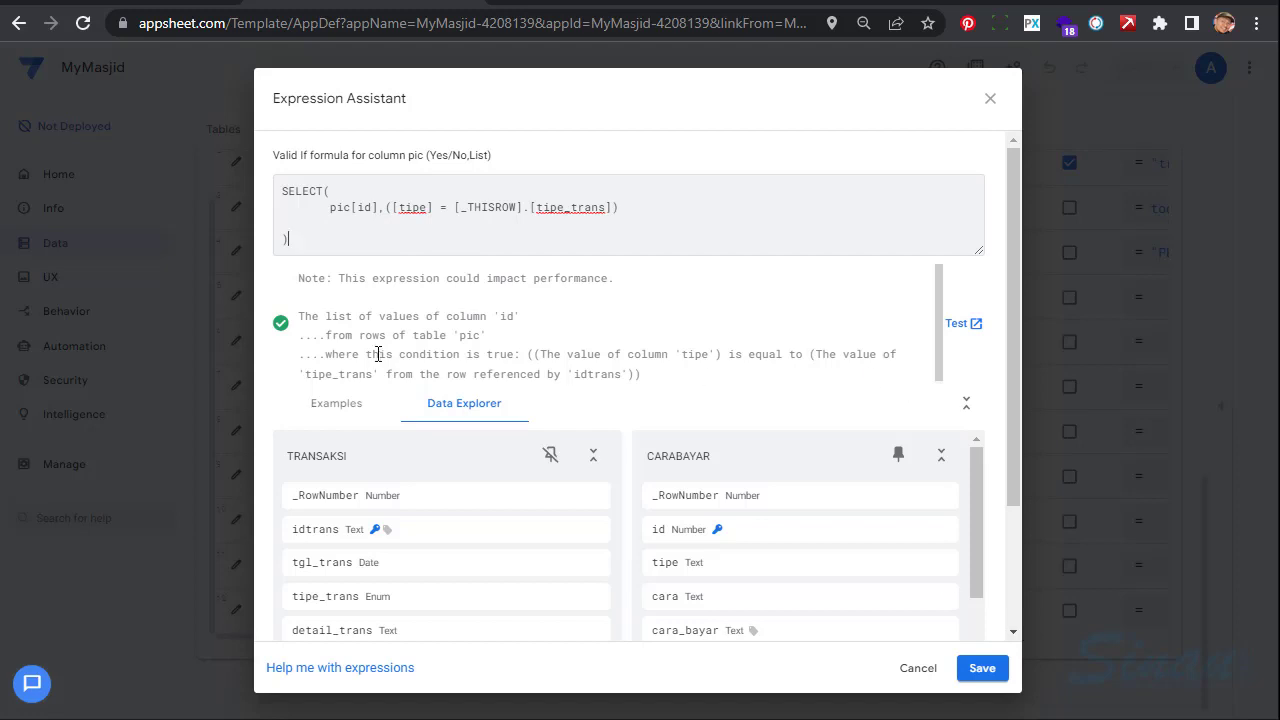
{"action": "left_click", "coordinate": [982, 668]}
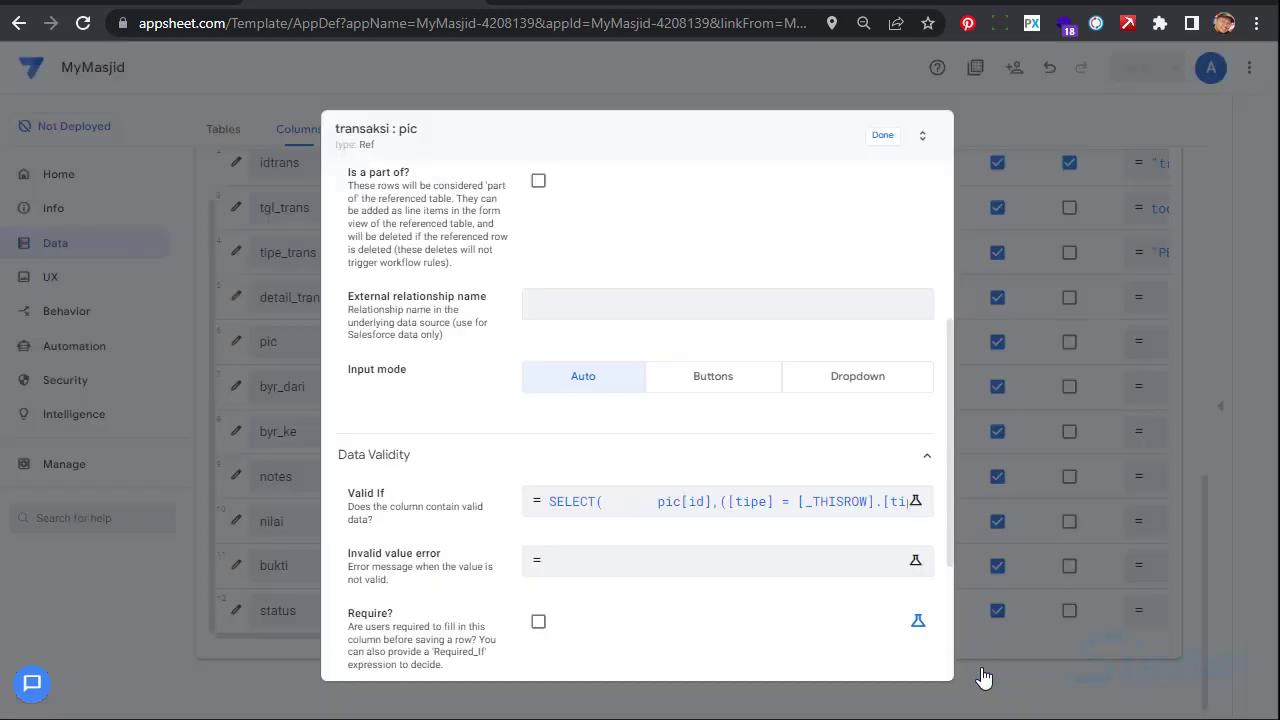
{"action": "left_click", "coordinate": [882, 137]}
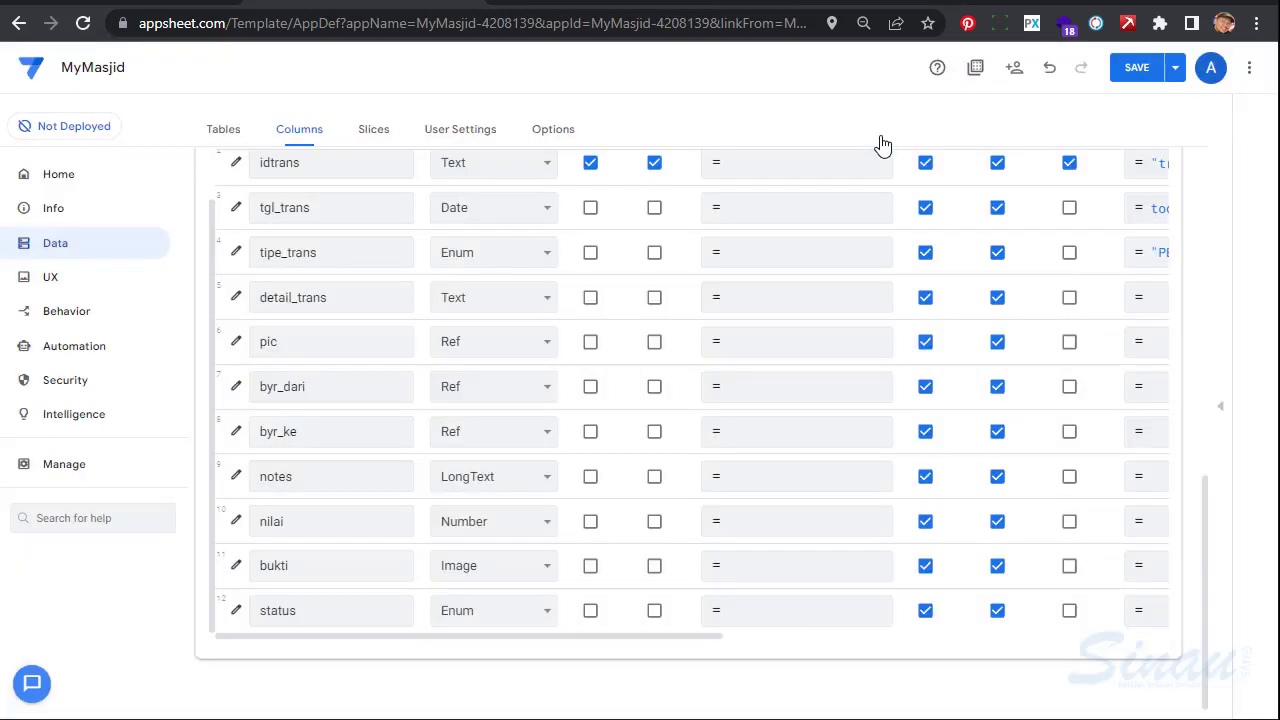
Show the app preview, keep tipe_trans at PENERIMAAN, check the form's pic choices and save the app
{"action": "left_click", "coordinate": [1221, 410]}
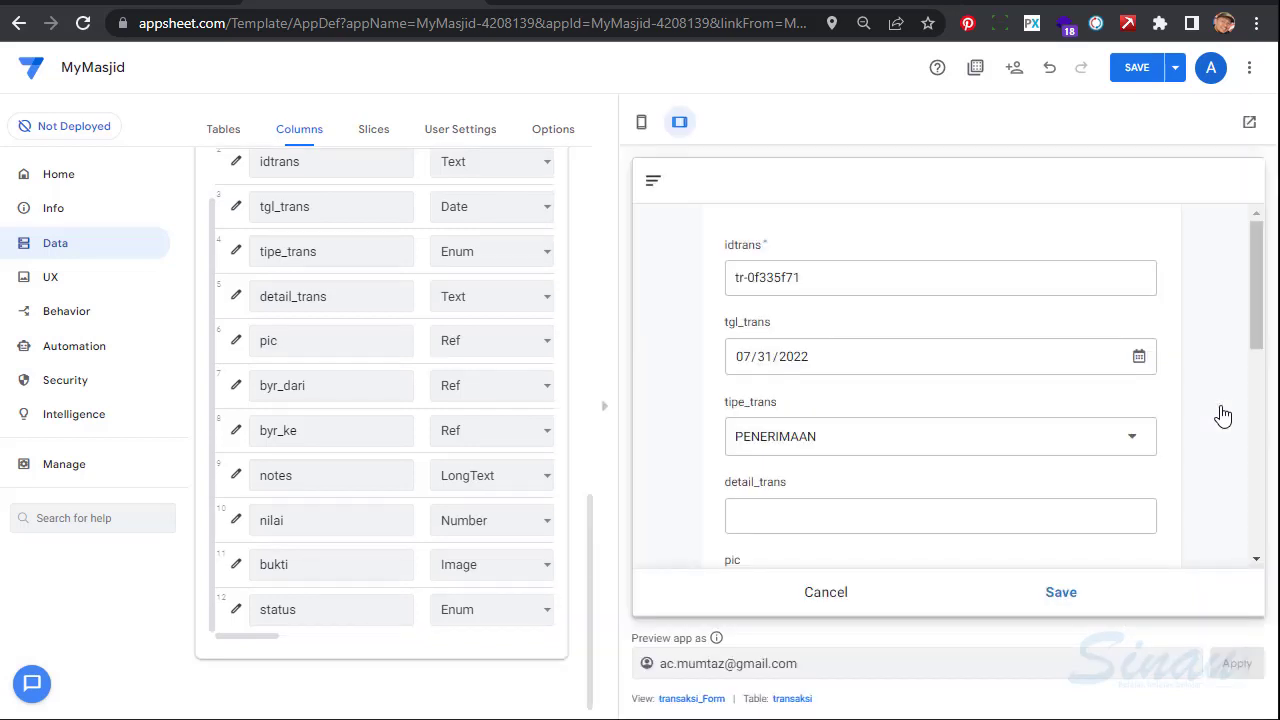
{"action": "left_click", "coordinate": [1062, 443]}
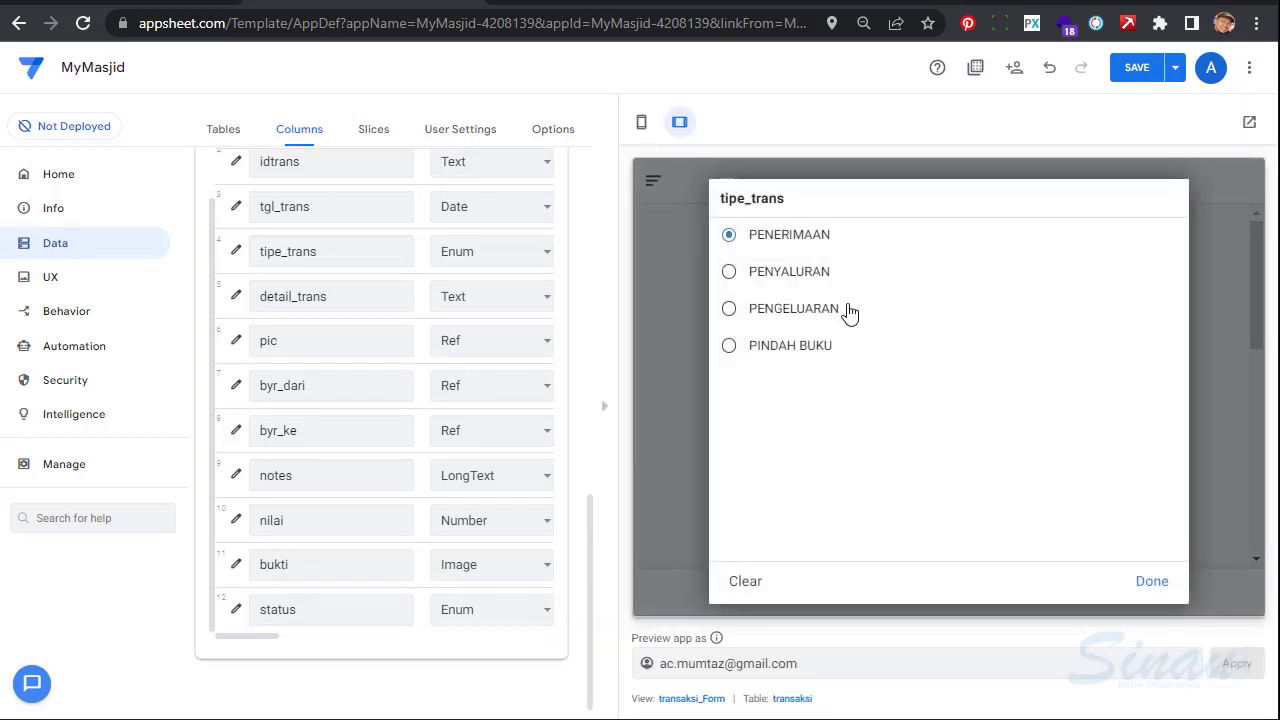
{"action": "left_click", "coordinate": [800, 242]}
{"action": "scroll", "coordinate": [920, 414], "scroll_direction": "down", "scroll_amount": 3}
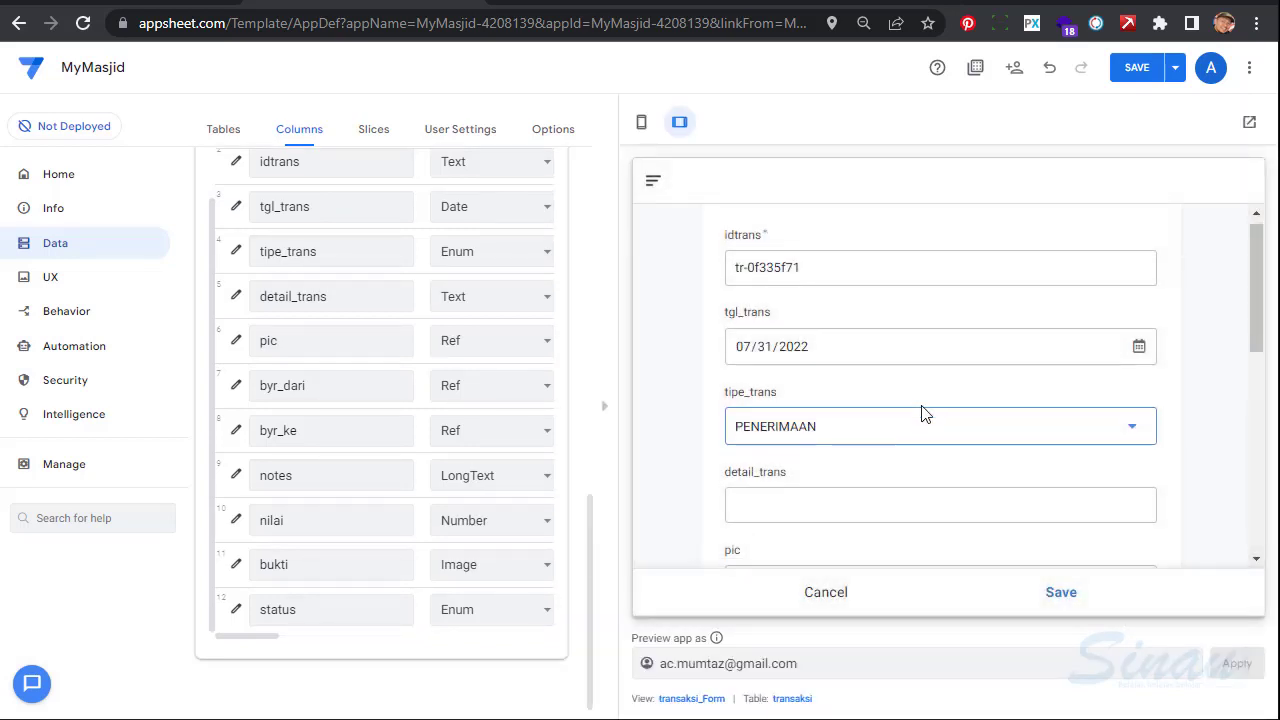
{"action": "left_click", "coordinate": [1112, 318]}
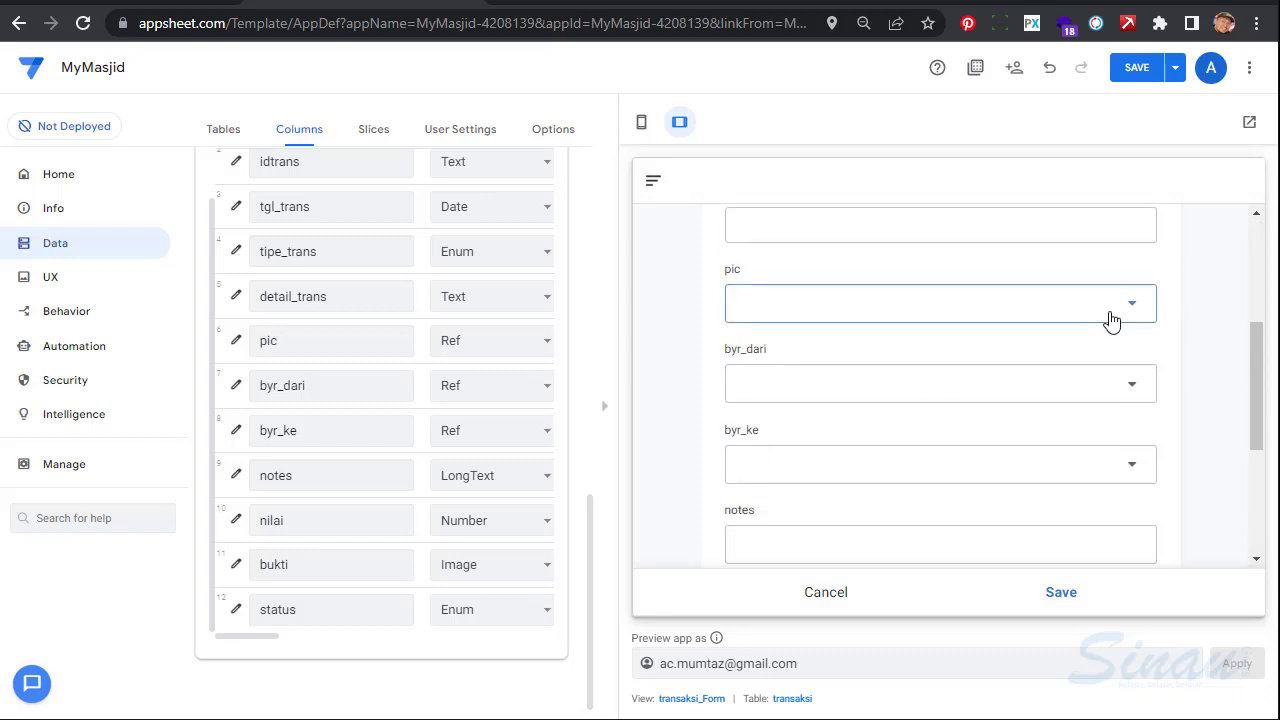
{"action": "left_click", "coordinate": [1131, 316]}
{"action": "left_click", "coordinate": [1132, 316]}
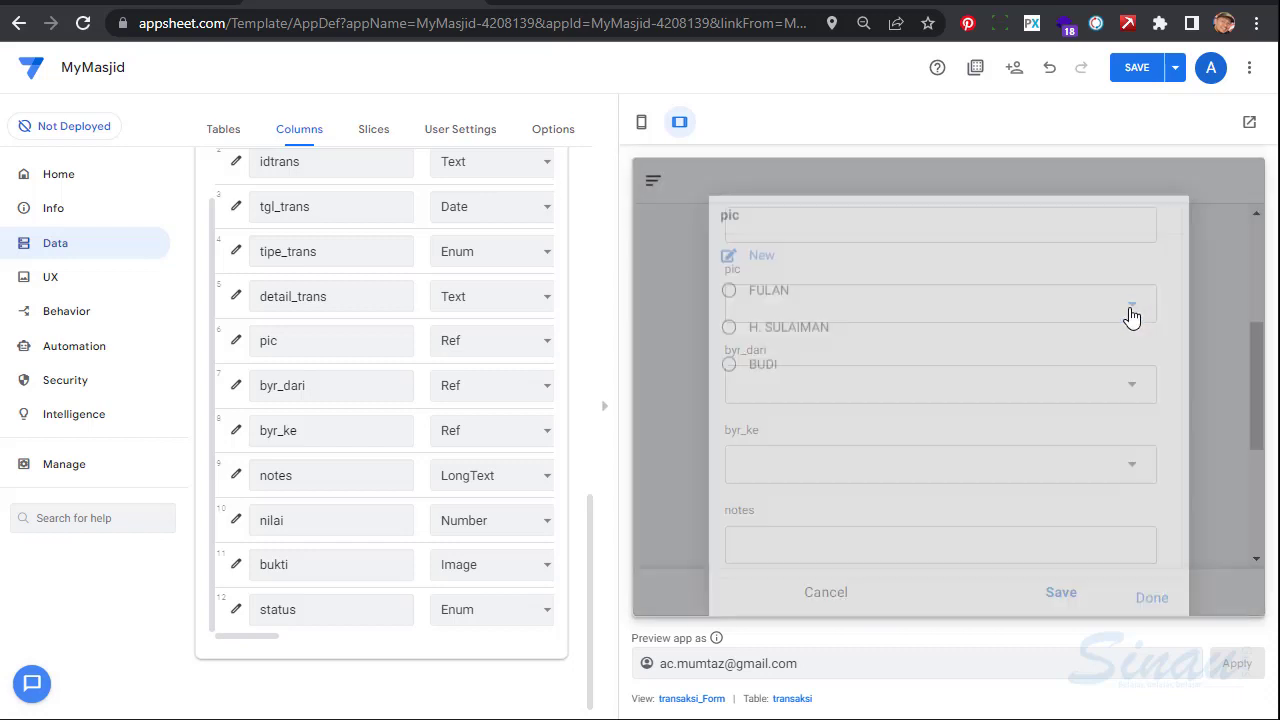
{"action": "left_click", "coordinate": [1135, 70]}
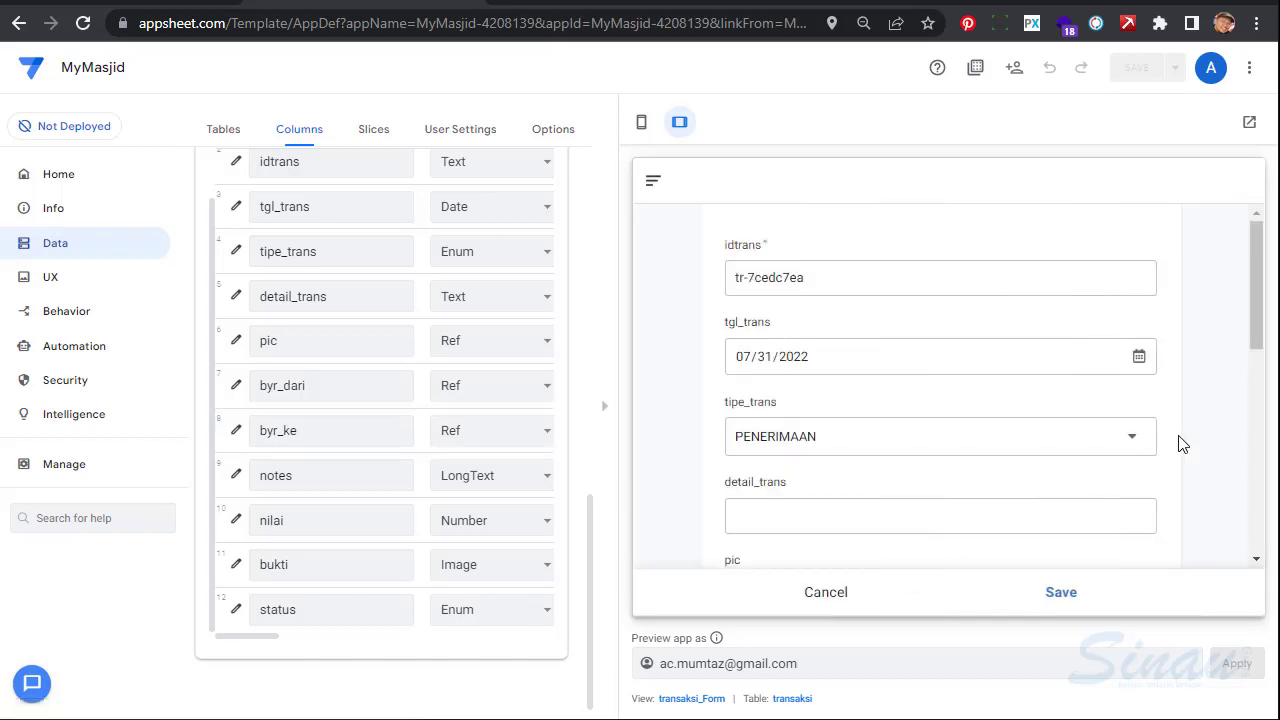
Check the pic choices in the preview's transaksi form with tipe_trans set to PENERIMAAN and to PENYALURAN
{"action": "scroll", "coordinate": [1178, 444], "scroll_direction": "down", "scroll_amount": 3}
{"action": "left_click", "coordinate": [1126, 406]}
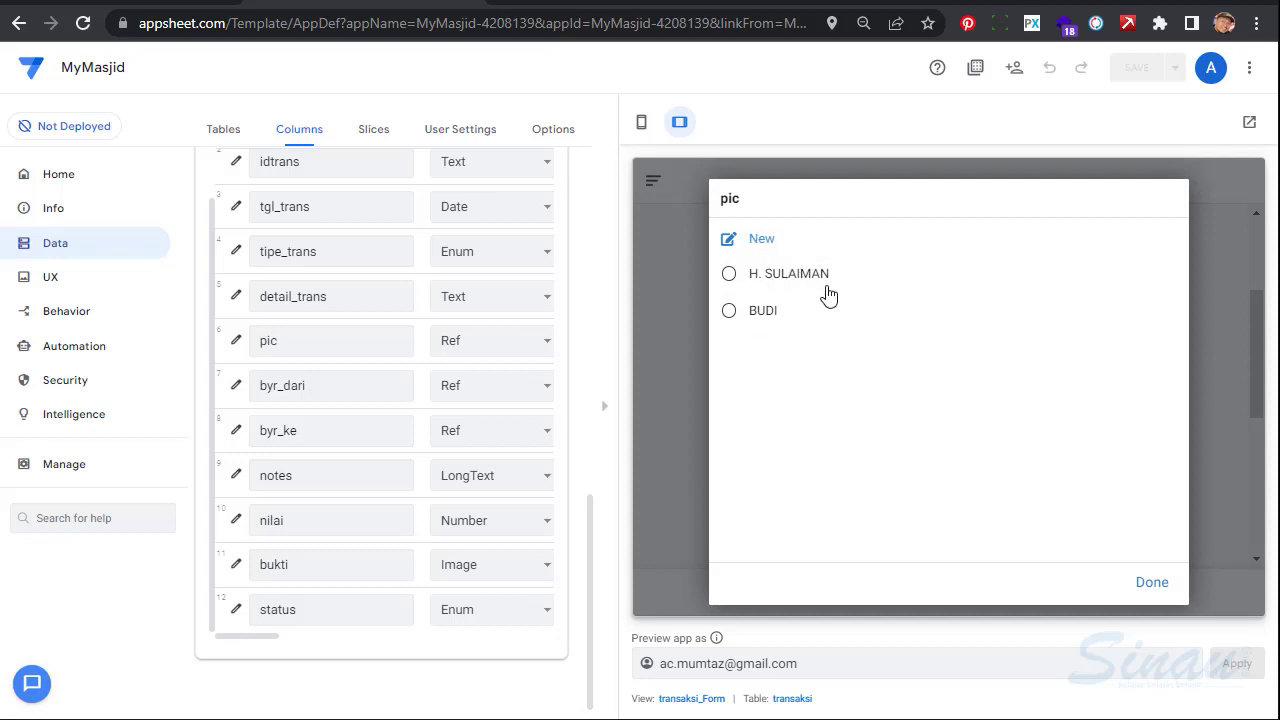
{"action": "key", "text": "Escape"}
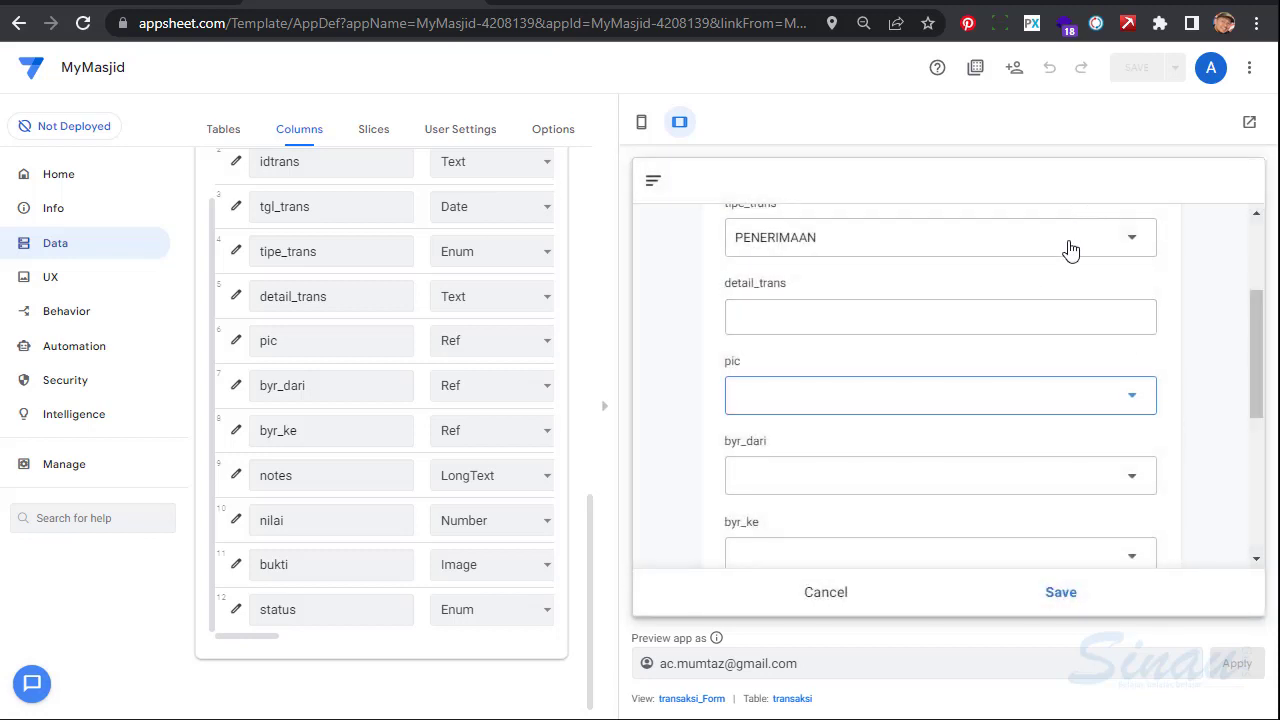
{"action": "left_click", "coordinate": [1091, 240]}
{"action": "left_click", "coordinate": [790, 280]}
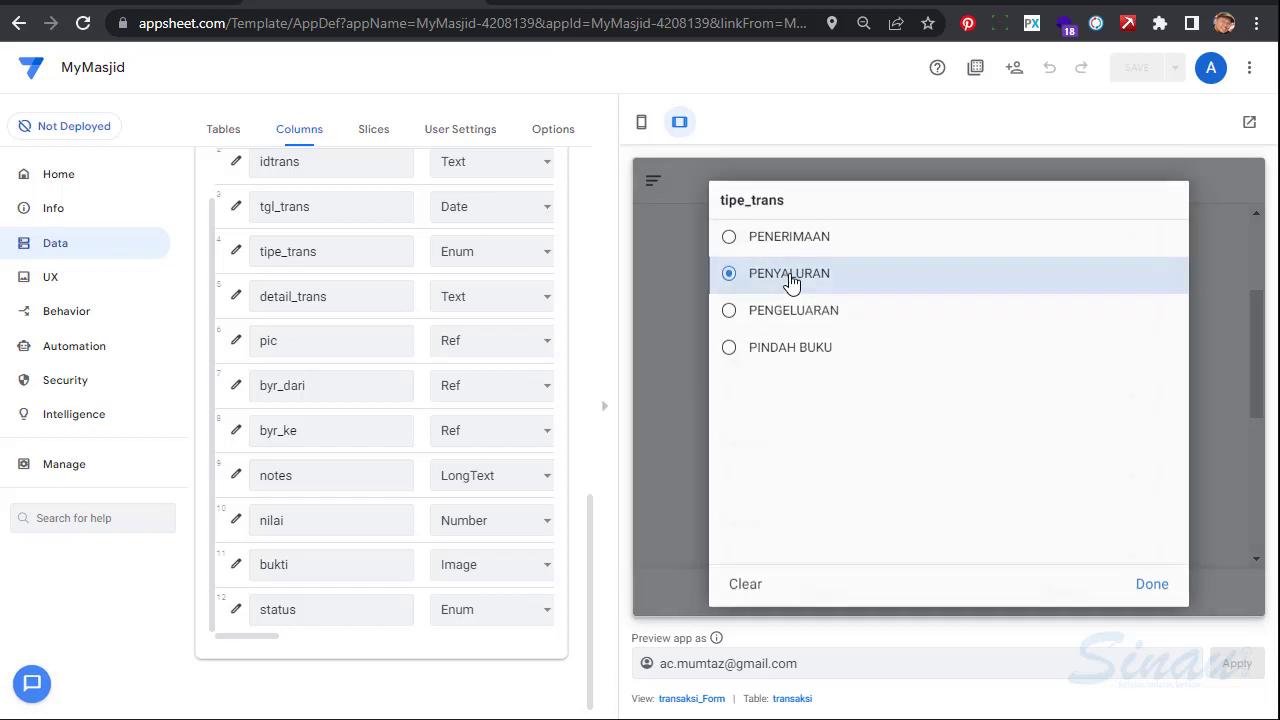
{"action": "left_click", "coordinate": [1124, 410]}
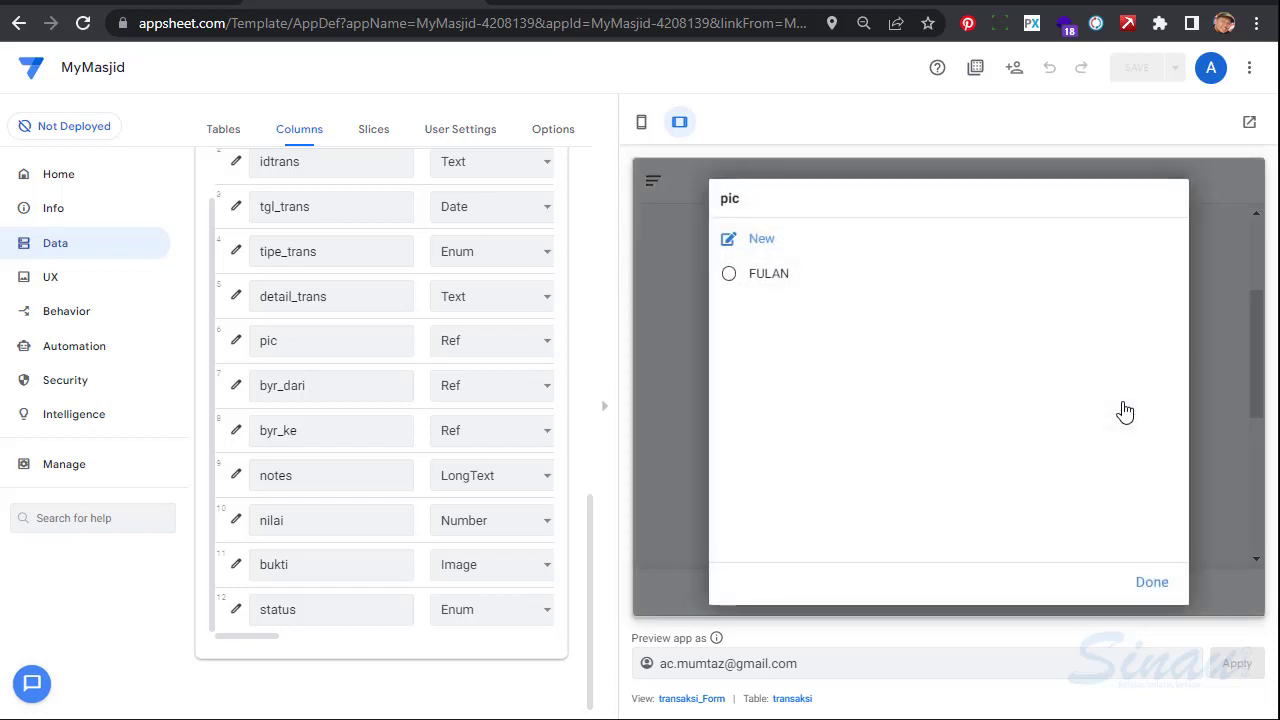
{"action": "key", "text": "Escape"}
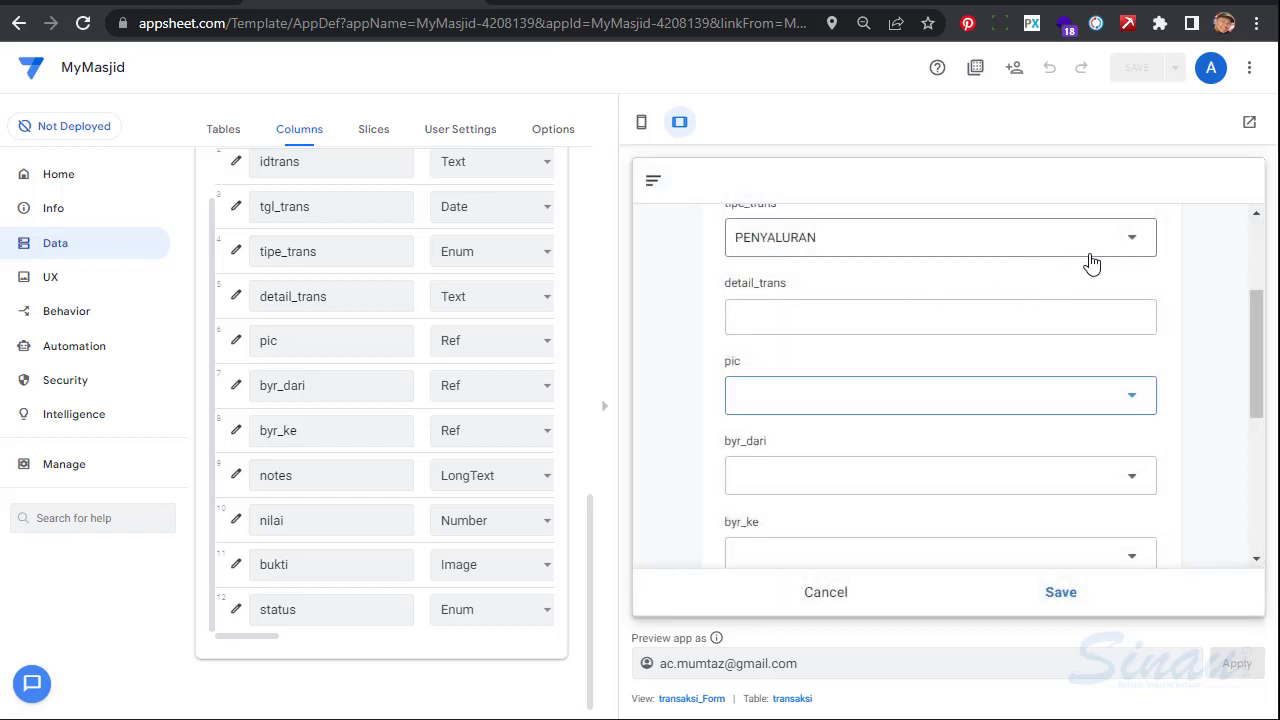
Switch tipe_trans to PENGELUARAN in the preview form and check which pic choices are offered
{"action": "left_click", "coordinate": [1090, 256]}
{"action": "key", "text": "Escape"}
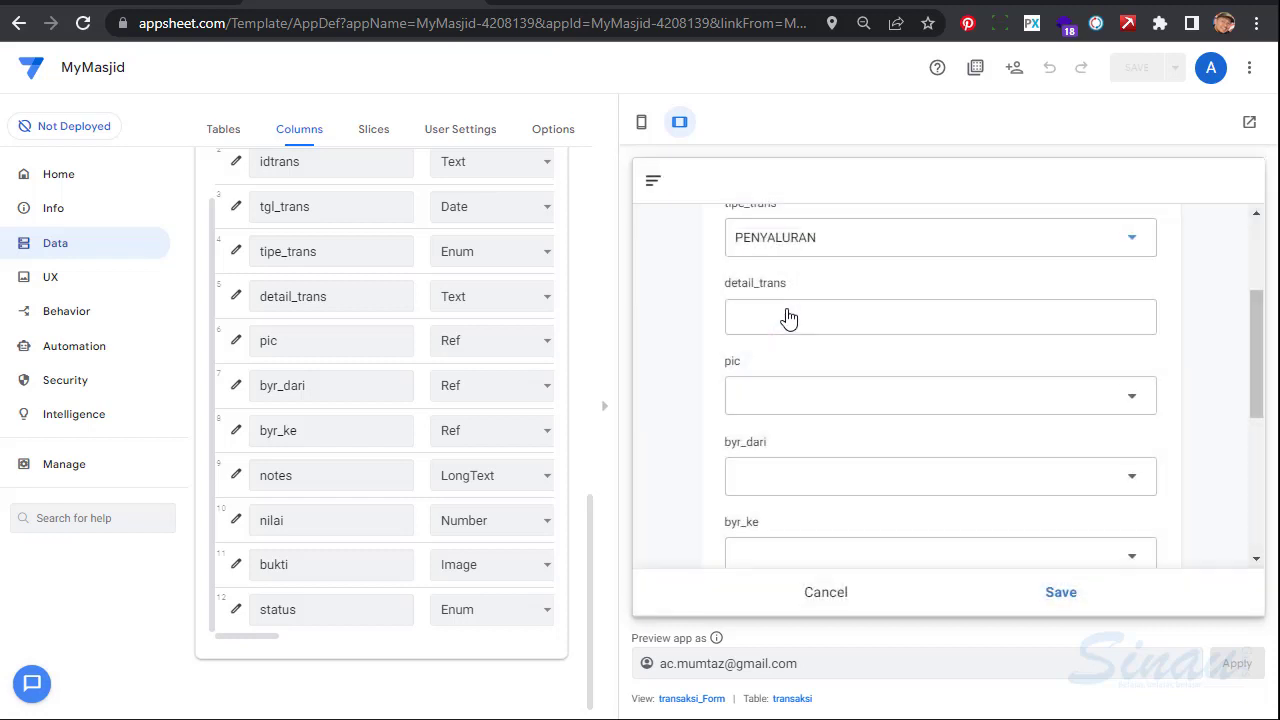
{"action": "left_click", "coordinate": [1138, 401]}
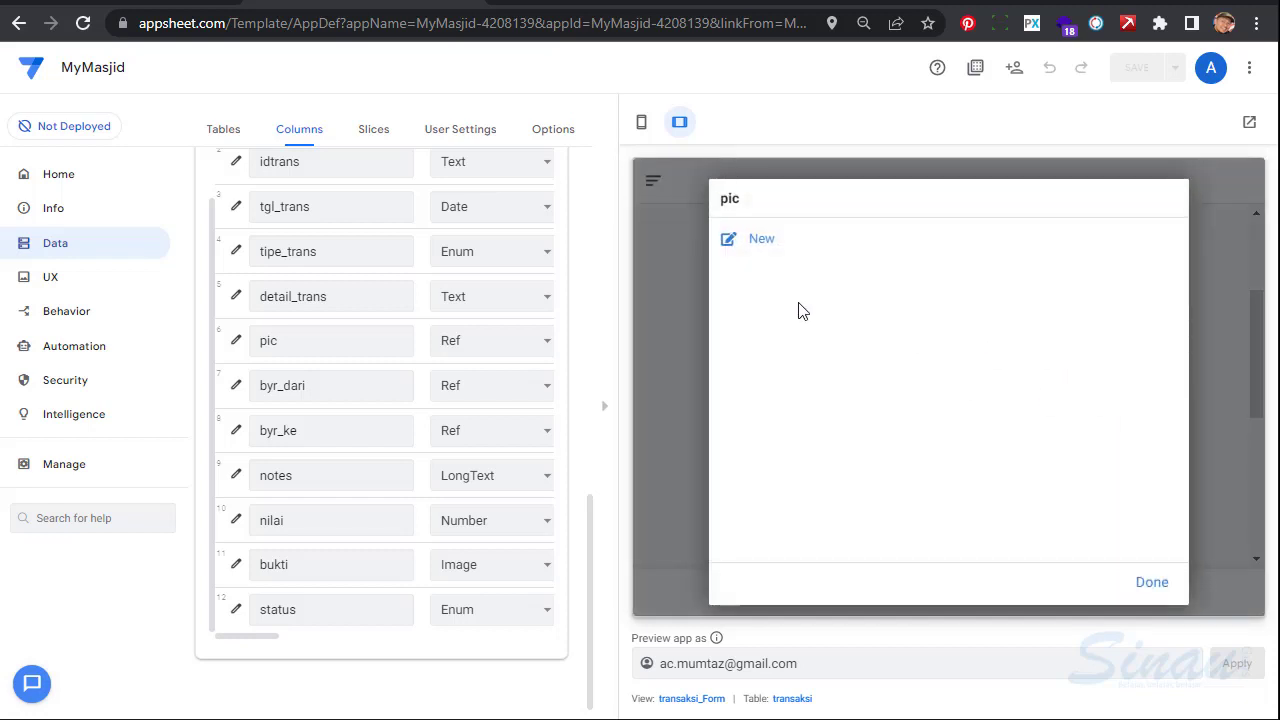
{"action": "key", "text": "Escape"}
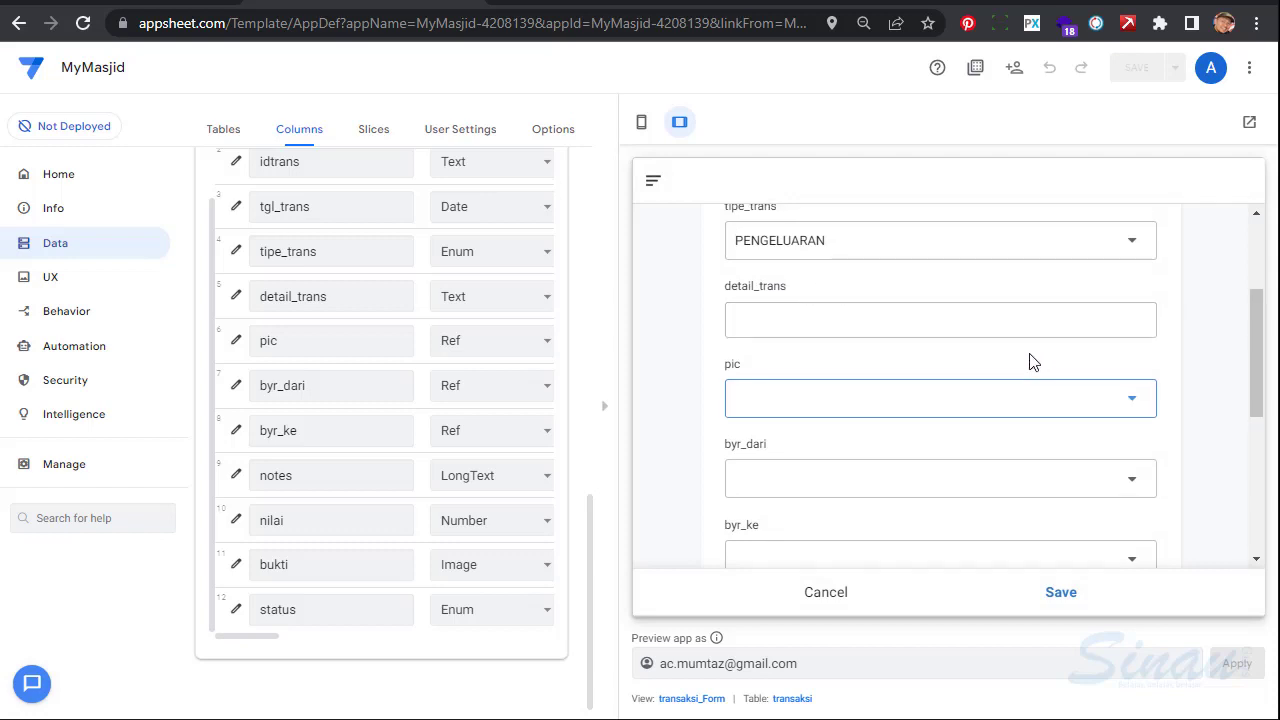
Hide the app preview and open the settings of the transaksi table's byr_dari column
{"action": "left_click", "coordinate": [605, 415]}
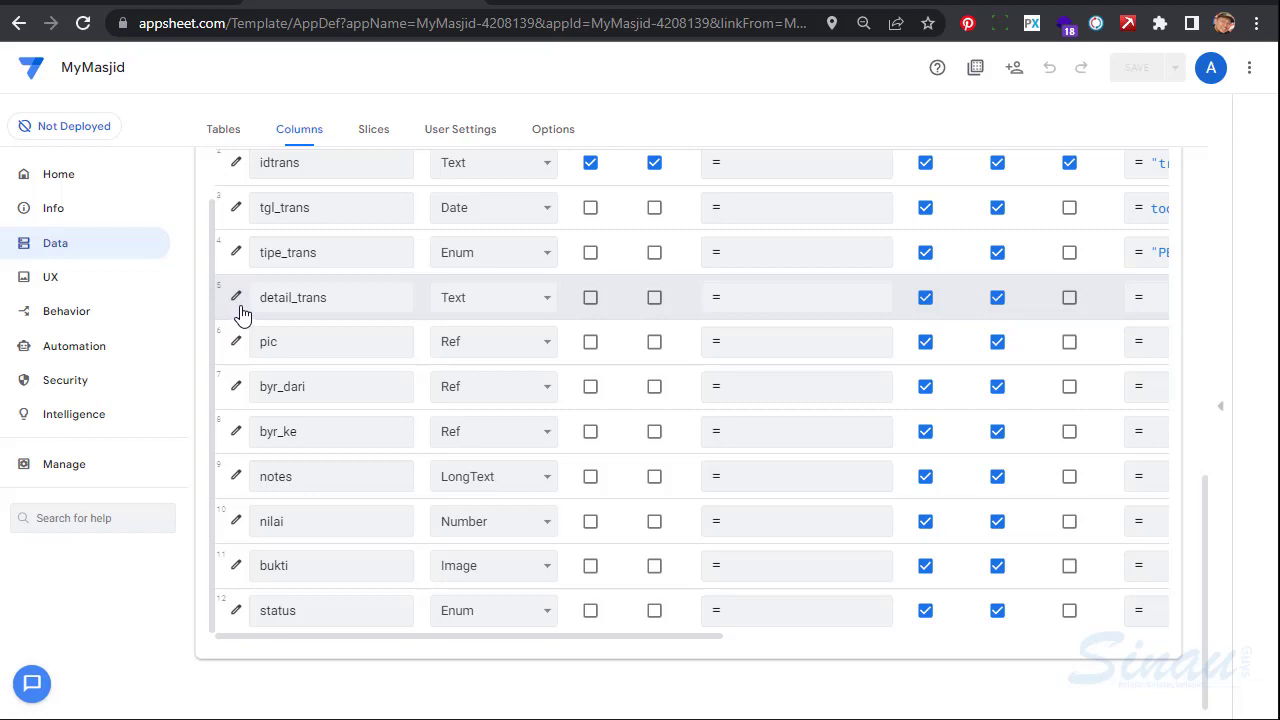
{"action": "left_click", "coordinate": [291, 307]}
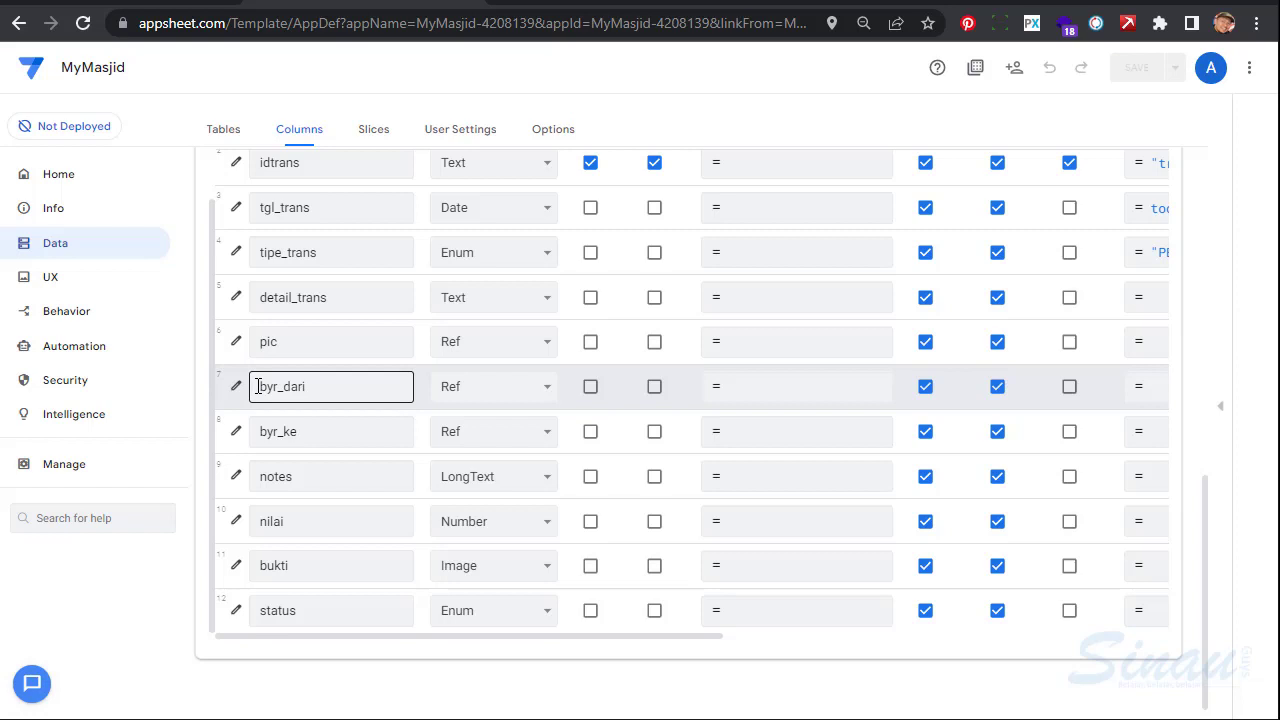
{"action": "left_click_drag", "start_coordinate": [348, 389], "coordinate": [230, 399]}
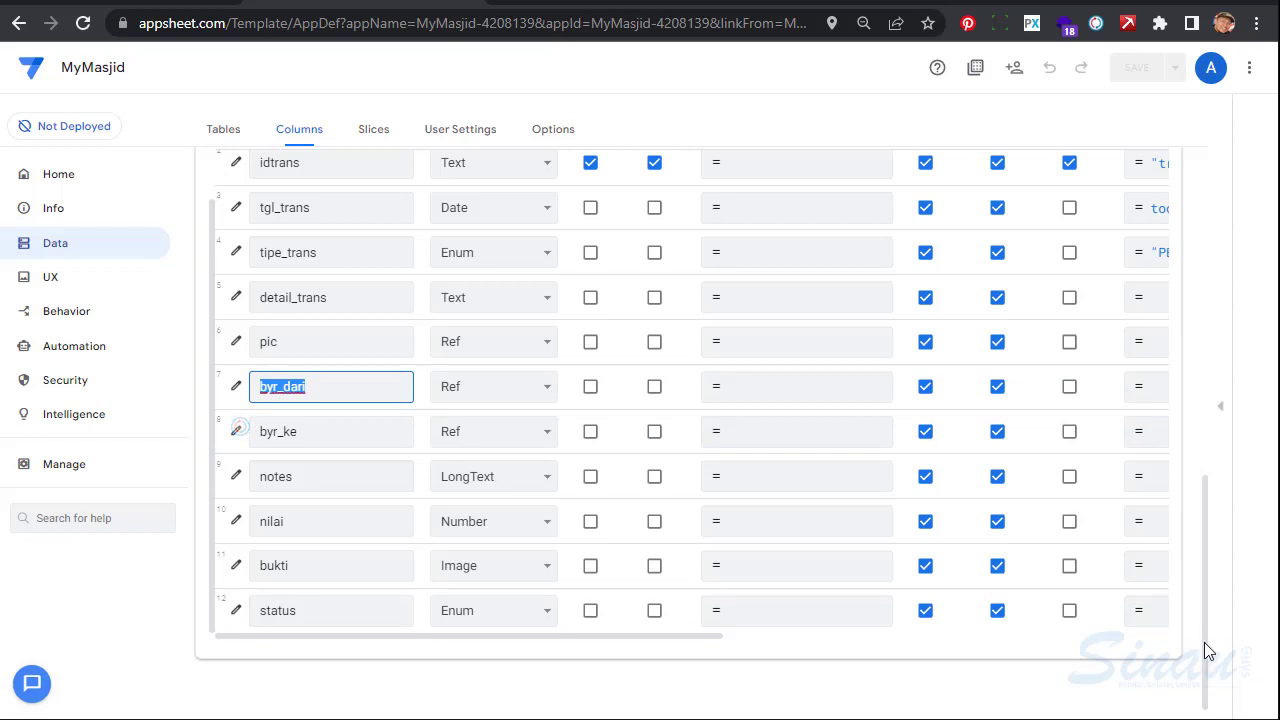
{"action": "left_click_drag", "start_coordinate": [1204, 642], "coordinate": [1229, 608]}
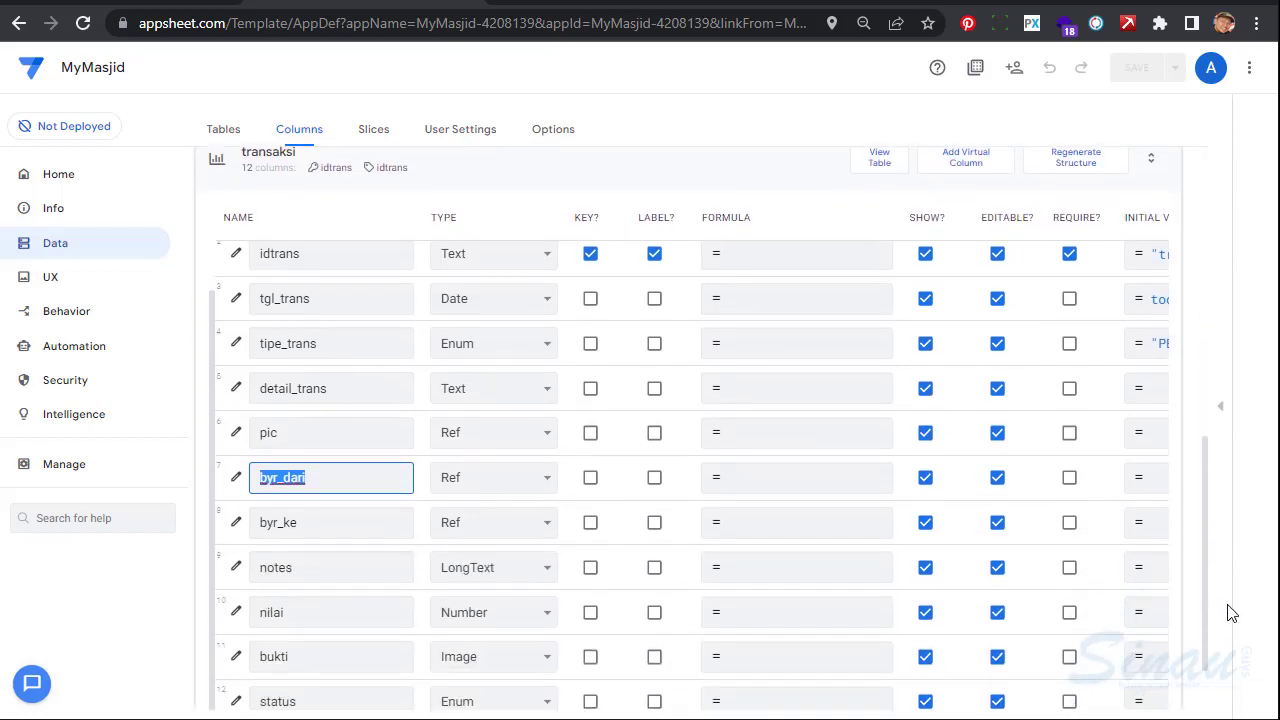
{"action": "left_click", "coordinate": [237, 477]}
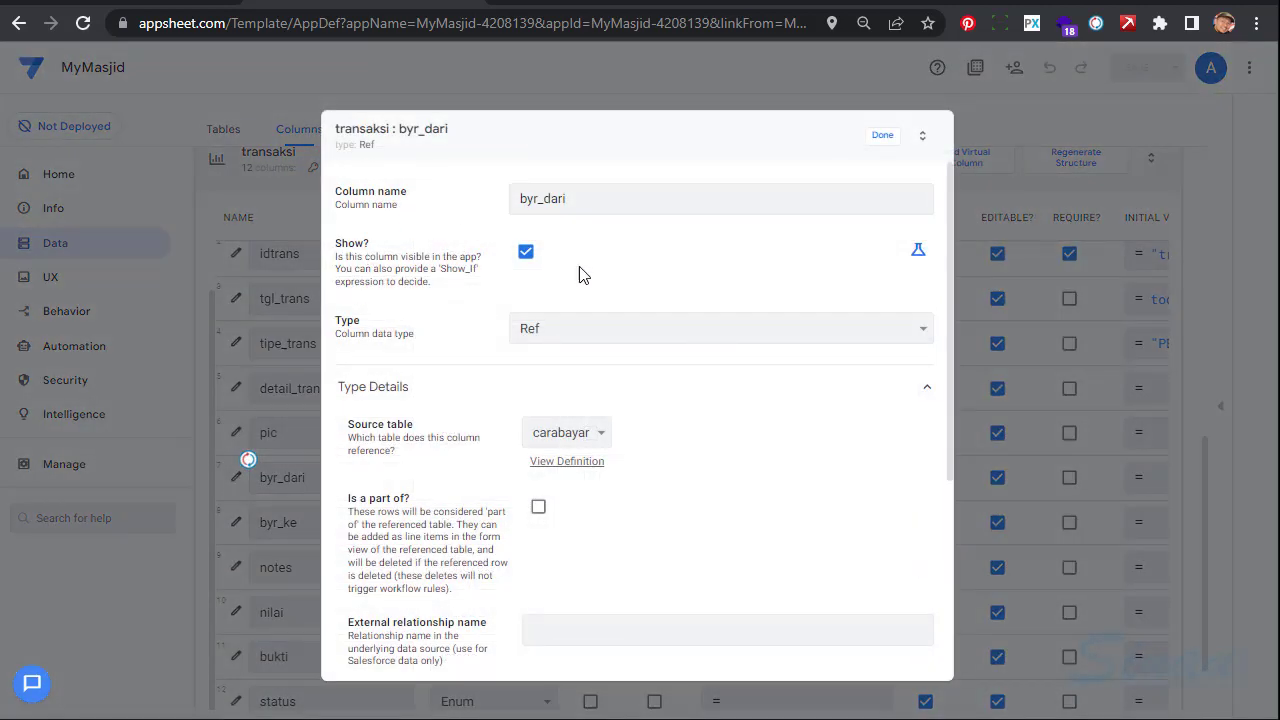
{"action": "scroll", "coordinate": [726, 385], "scroll_direction": "down", "scroll_amount": 3}
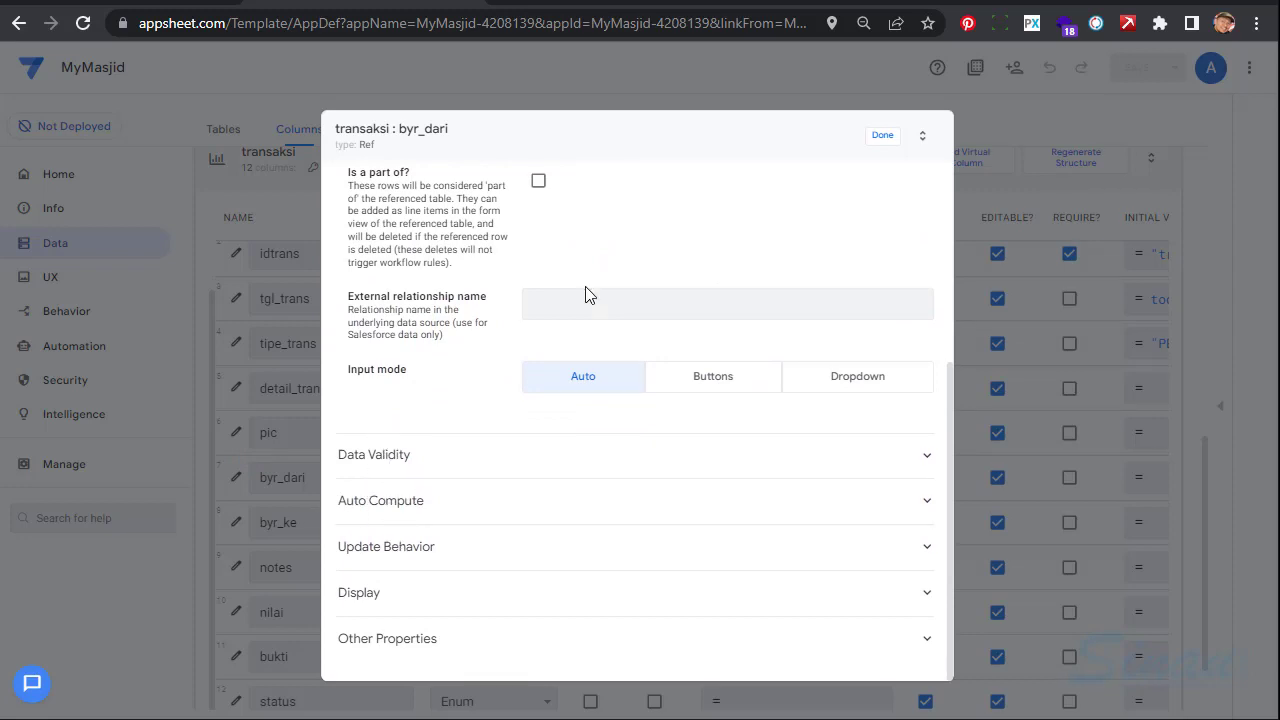
{"action": "scroll", "coordinate": [586, 293], "scroll_direction": "up", "scroll_amount": 3}
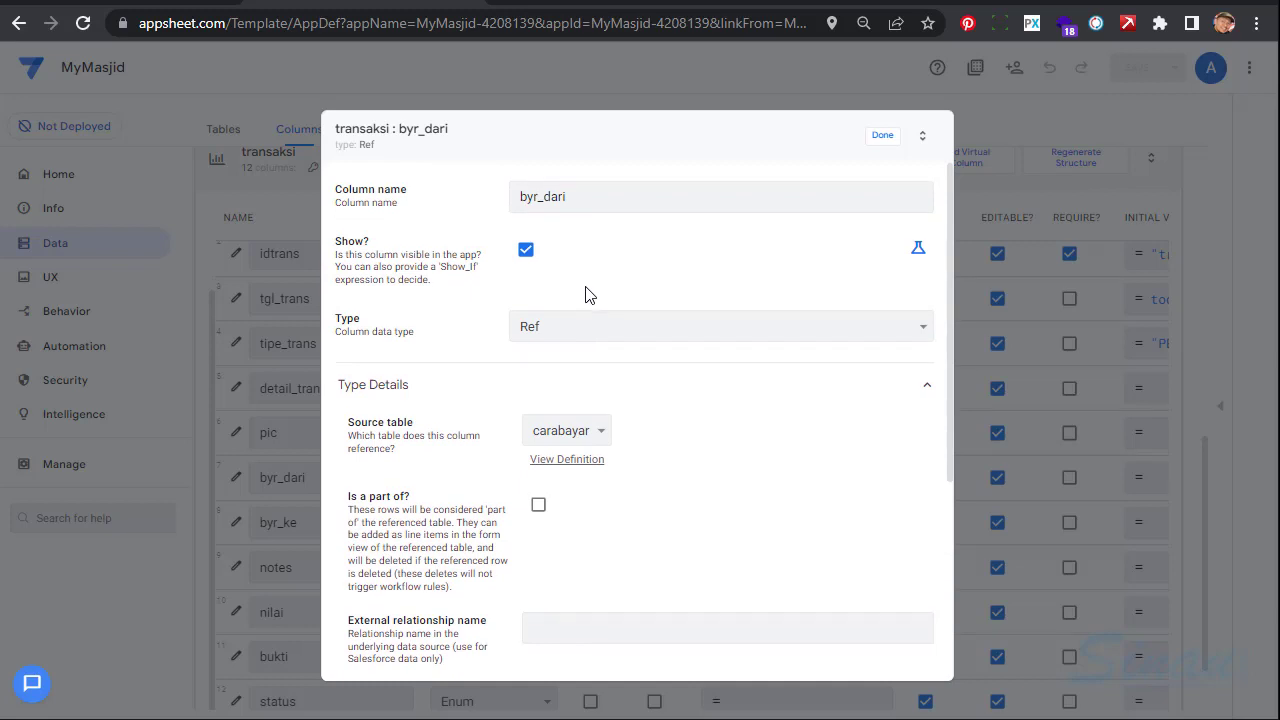
{"action": "scroll", "coordinate": [586, 293], "scroll_direction": "down", "scroll_amount": 3}
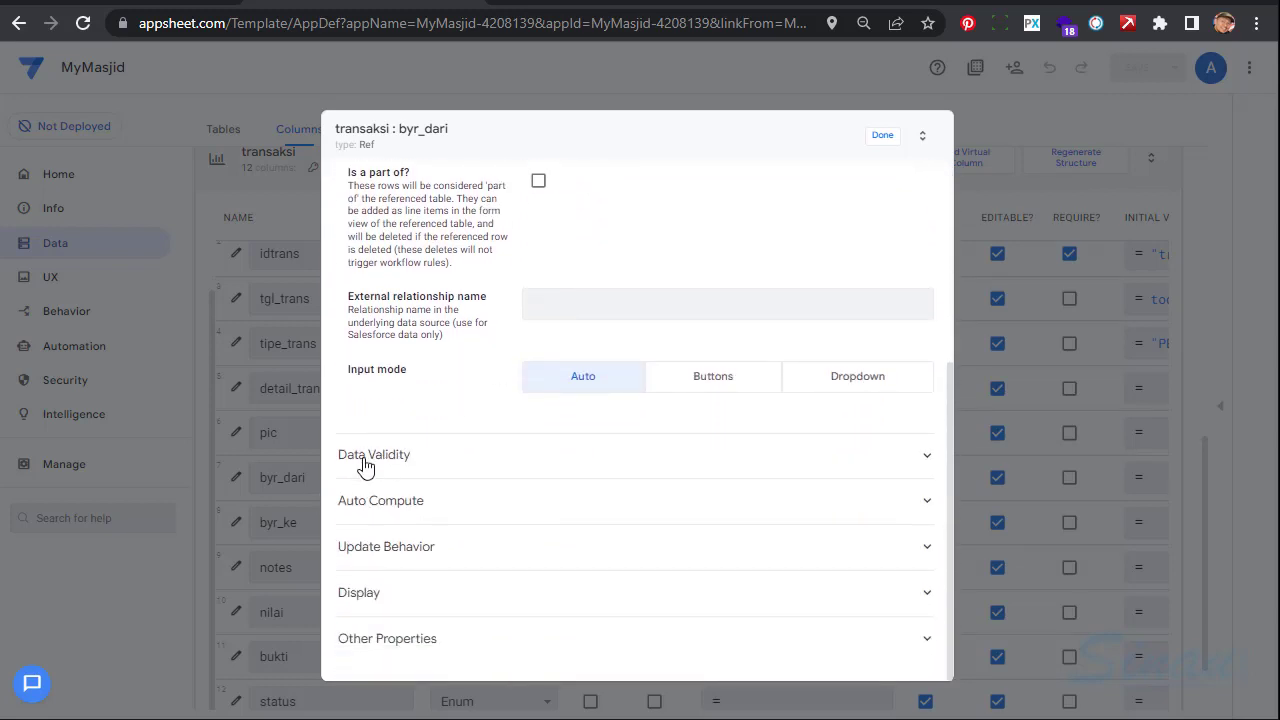
Start the byr_dari column's Display name expression as an IF with the condition [tipe_trans] <> ""
{"action": "left_click", "coordinate": [368, 460]}
{"action": "scroll", "coordinate": [641, 503], "scroll_direction": "down", "scroll_amount": 1}
{"action": "scroll", "coordinate": [641, 503], "scroll_direction": "down", "scroll_amount": 1}
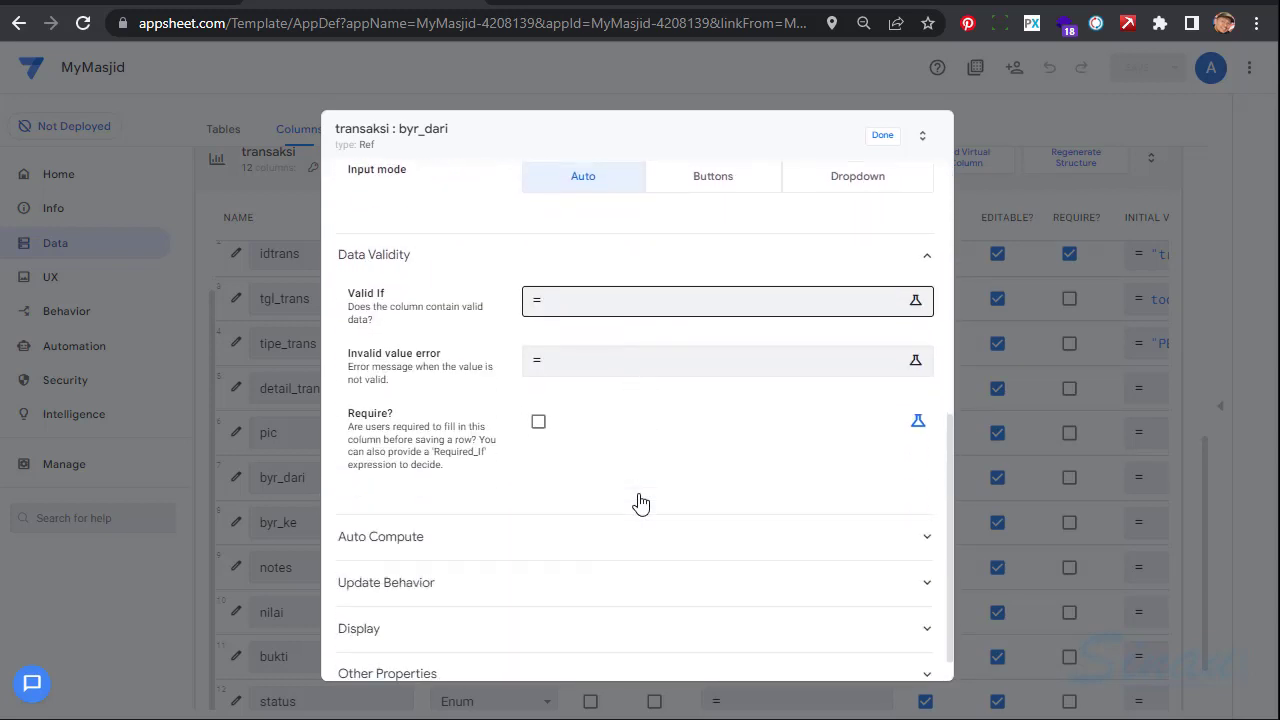
{"action": "left_click", "coordinate": [356, 632]}
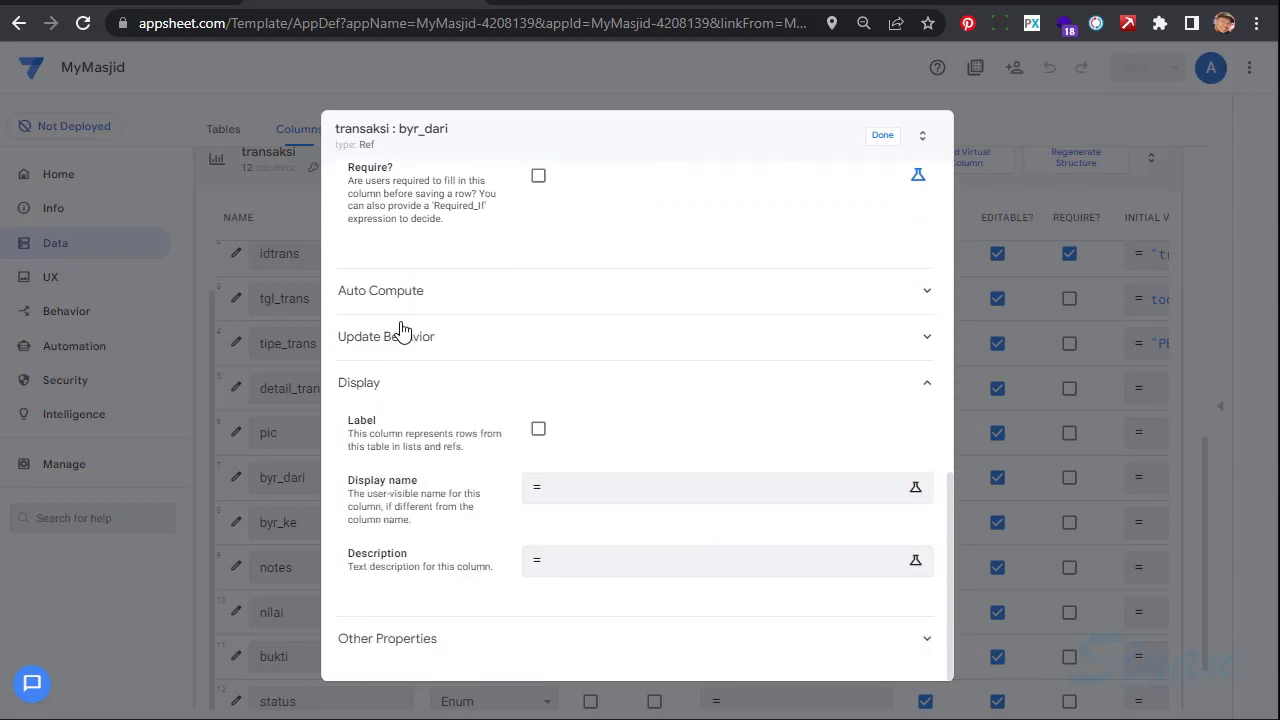
{"action": "left_click", "coordinate": [620, 490]}
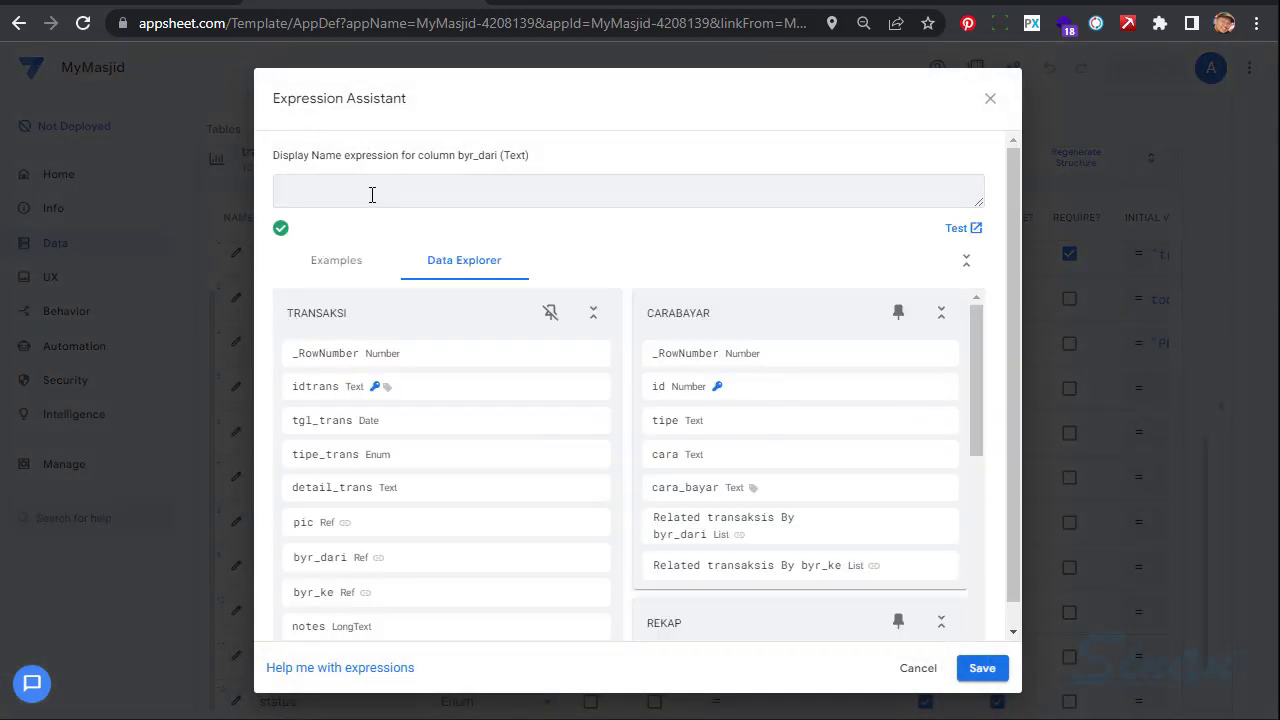
{"action": "type", "text": "i"}
{"action": "key", "text": "Return"}
{"action": "key", "text": "Return"}
{"action": "key", "text": "Return"}
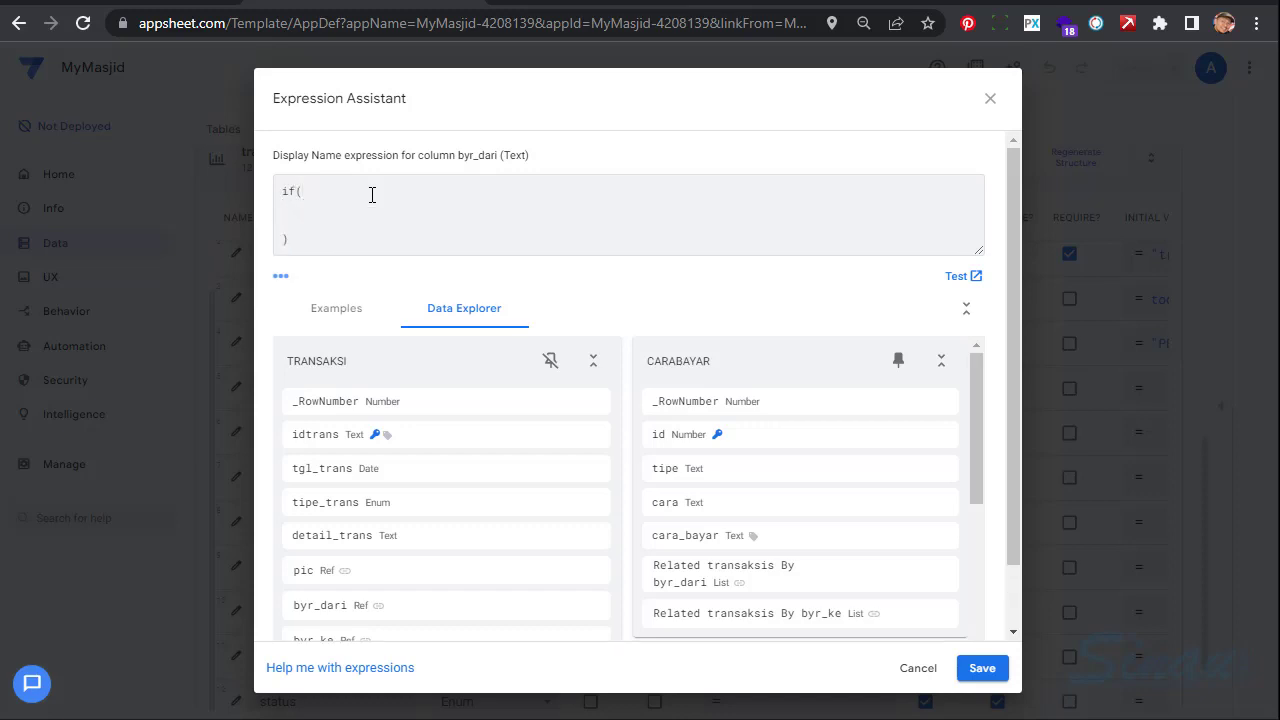
{"action": "mouse_move", "coordinate": [537, 507]}
{"action": "left_click", "coordinate": [586, 508]}
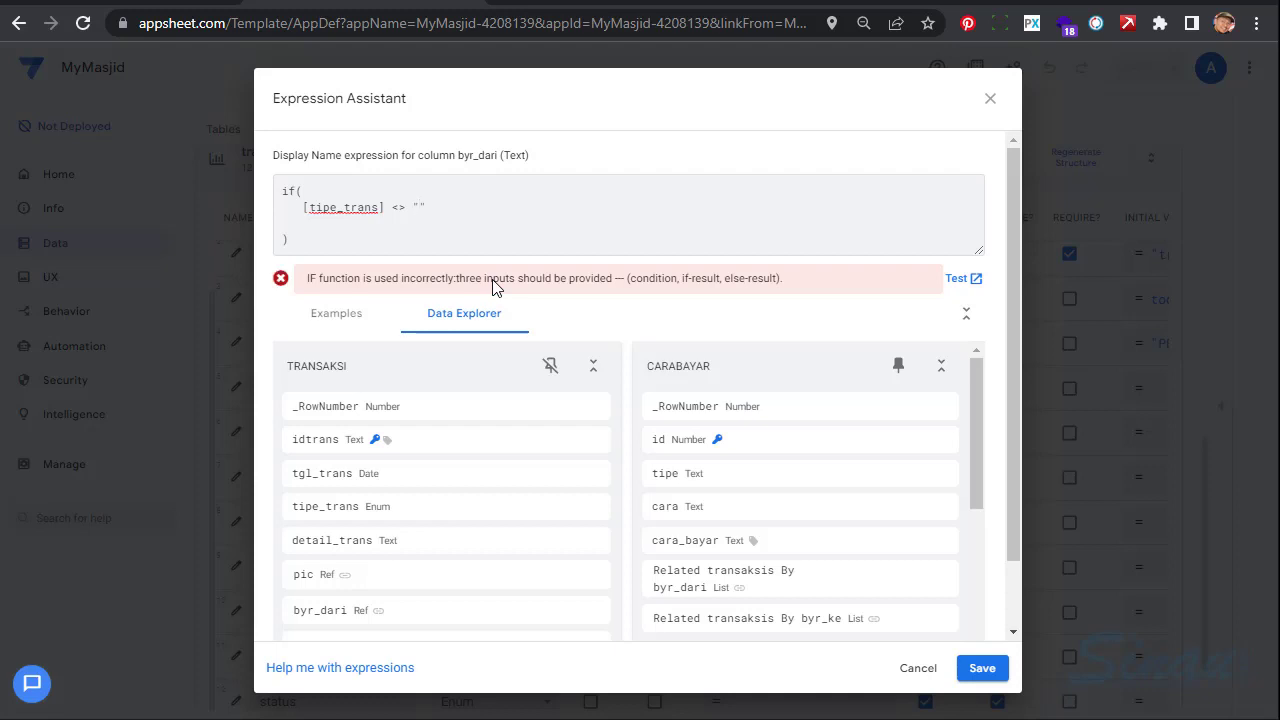
Complete the IF condition's comparison text as "PINDAH BUKU" and open the quoted text for the first result
{"action": "type", "text": "pindah"}
{"action": "key", "text": "BackSpace"}
{"action": "key", "text": "BackSpace"}
{"action": "key", "text": "BackSpace"}
{"action": "key", "text": "BackSpace"}
{"action": "type", "text": "NDAH BUK"}
{"action": "type", "text": "\""}
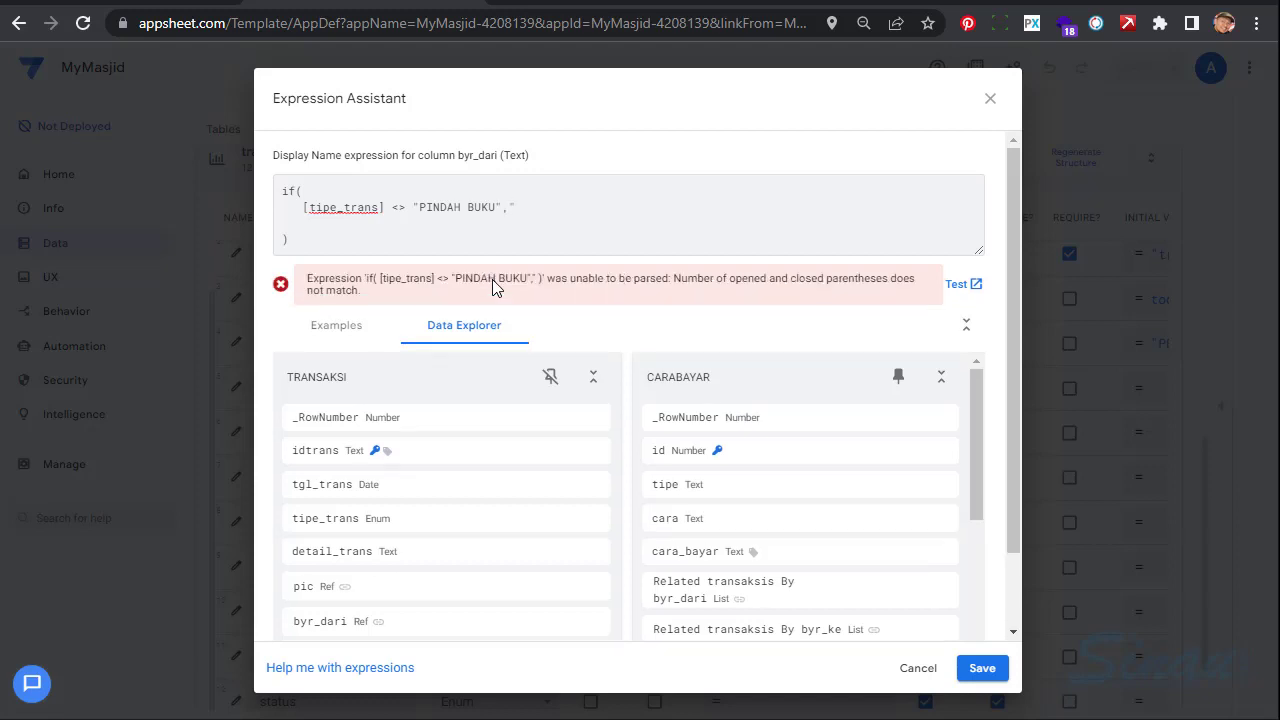
Enter "Cara Bayar" and "Bayar Dari" as the IF results, save the Display name expression and close the byr_dari settings
{"action": "type", "text": "CCara Bayar\",\"Bayar "}
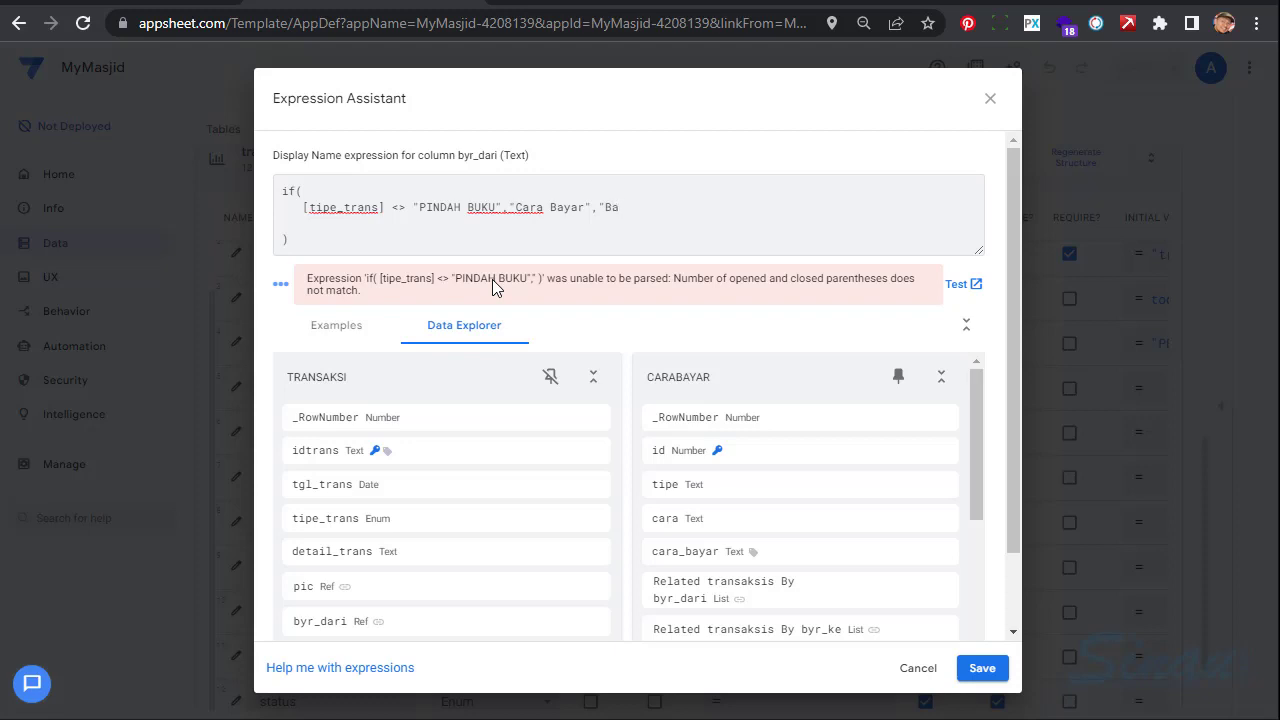
{"action": "type", "text": "Dari\""}
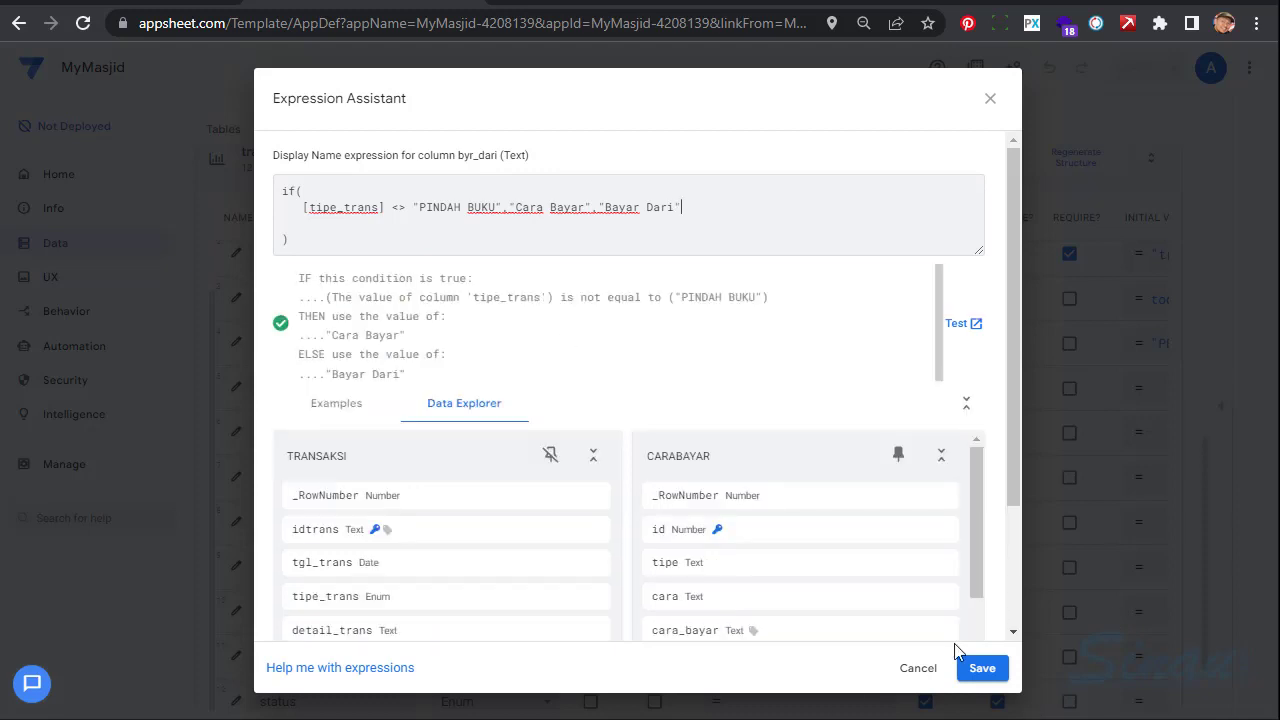
{"action": "left_click", "coordinate": [976, 674]}
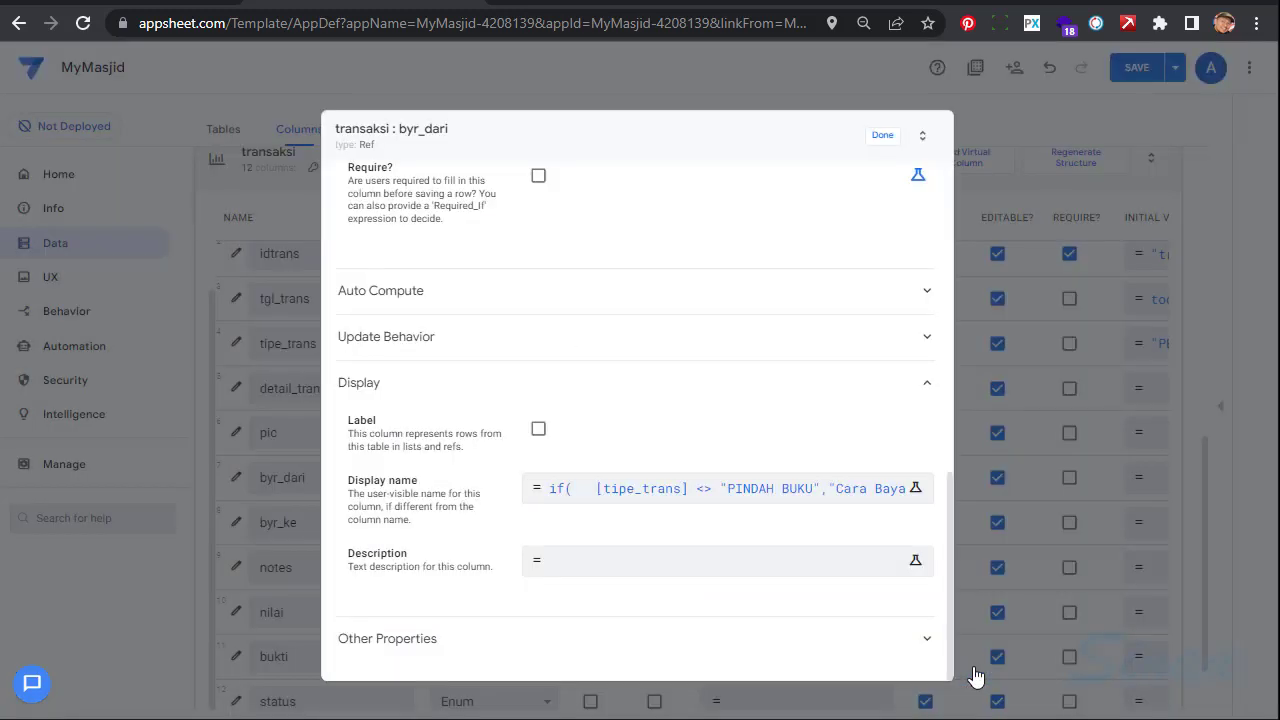
{"action": "left_click", "coordinate": [880, 140]}
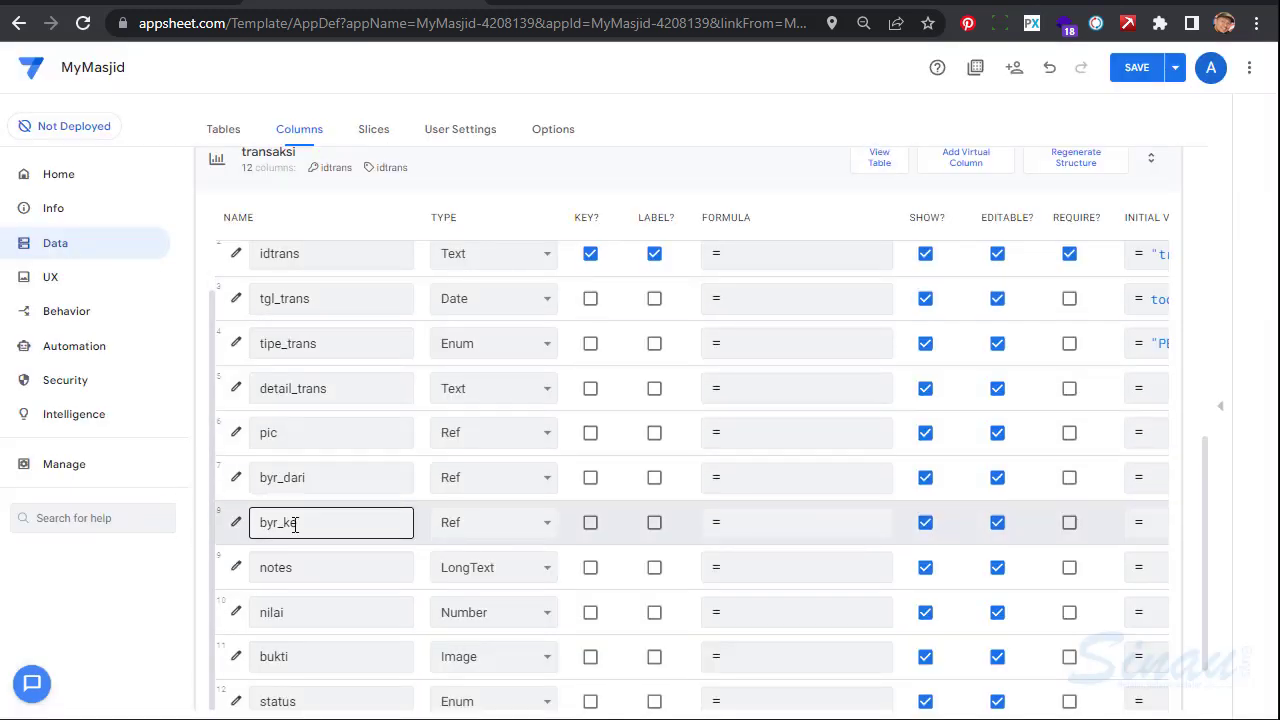
Open the byr_ke column's settings and start its Show_If expression as an IF that tests [tipe_trans]
{"action": "left_click", "coordinate": [236, 528]}
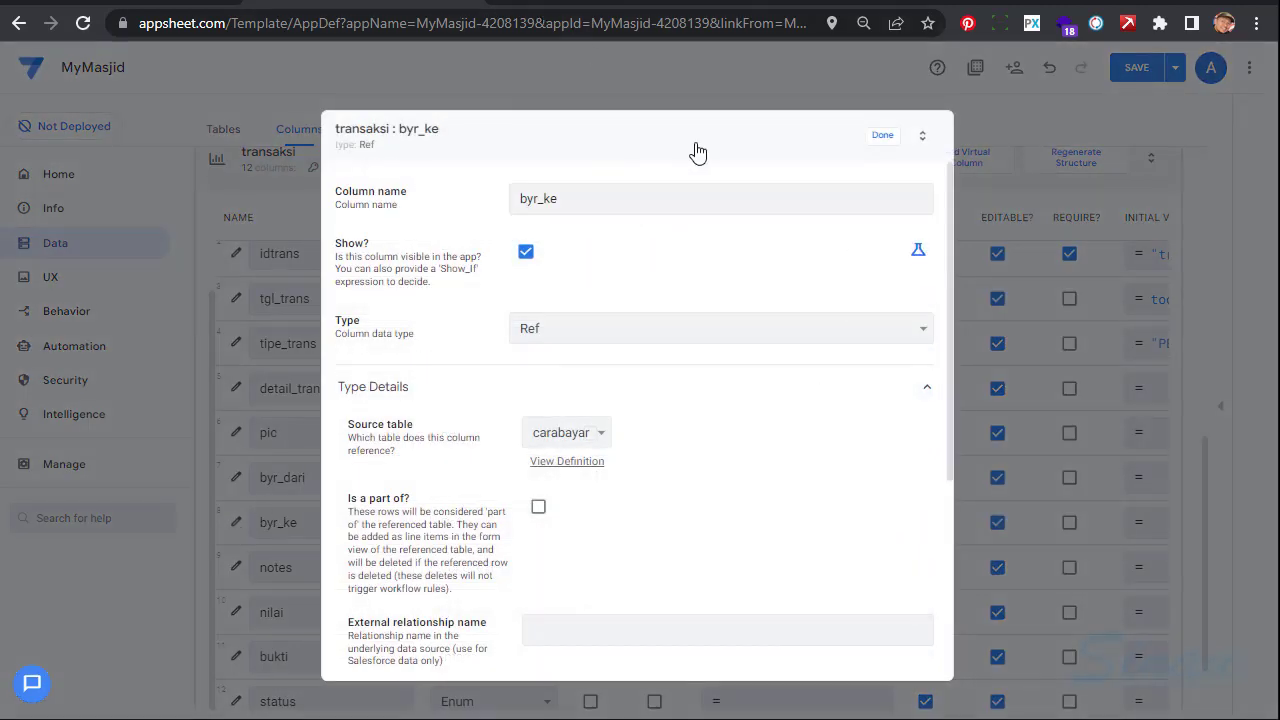
{"action": "key", "text": "Escape"}
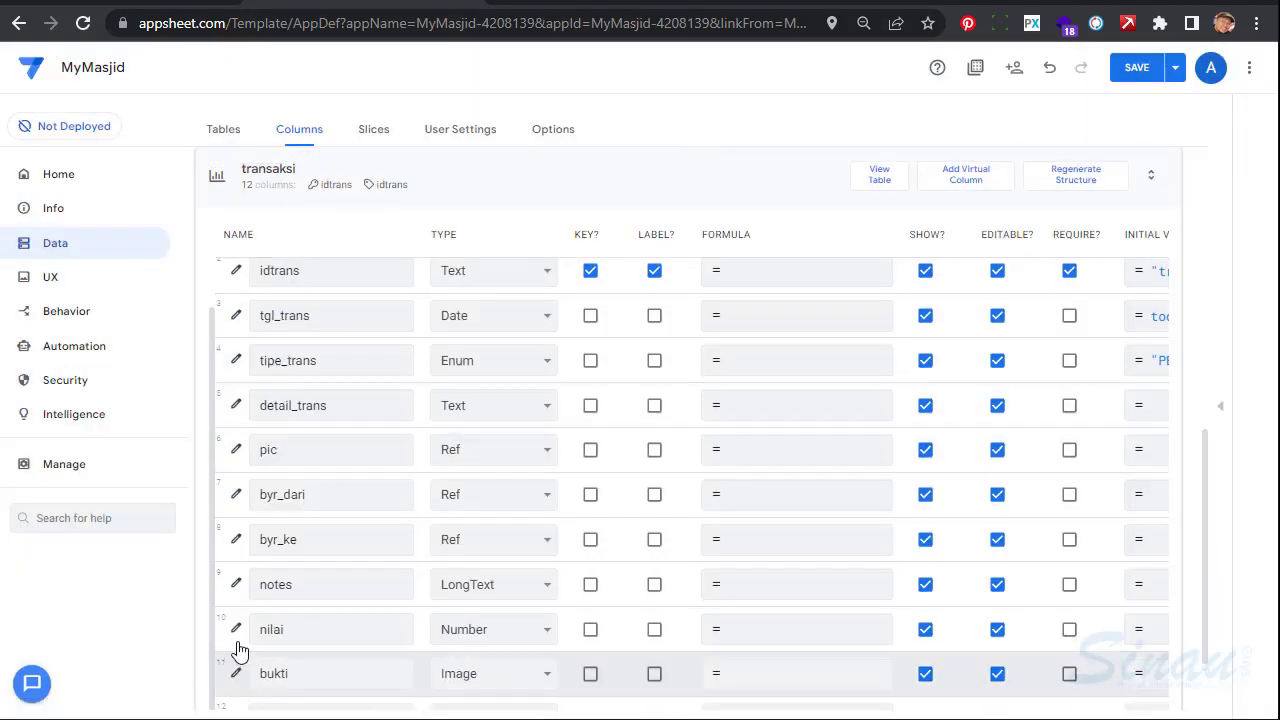
{"action": "left_click", "coordinate": [236, 541]}
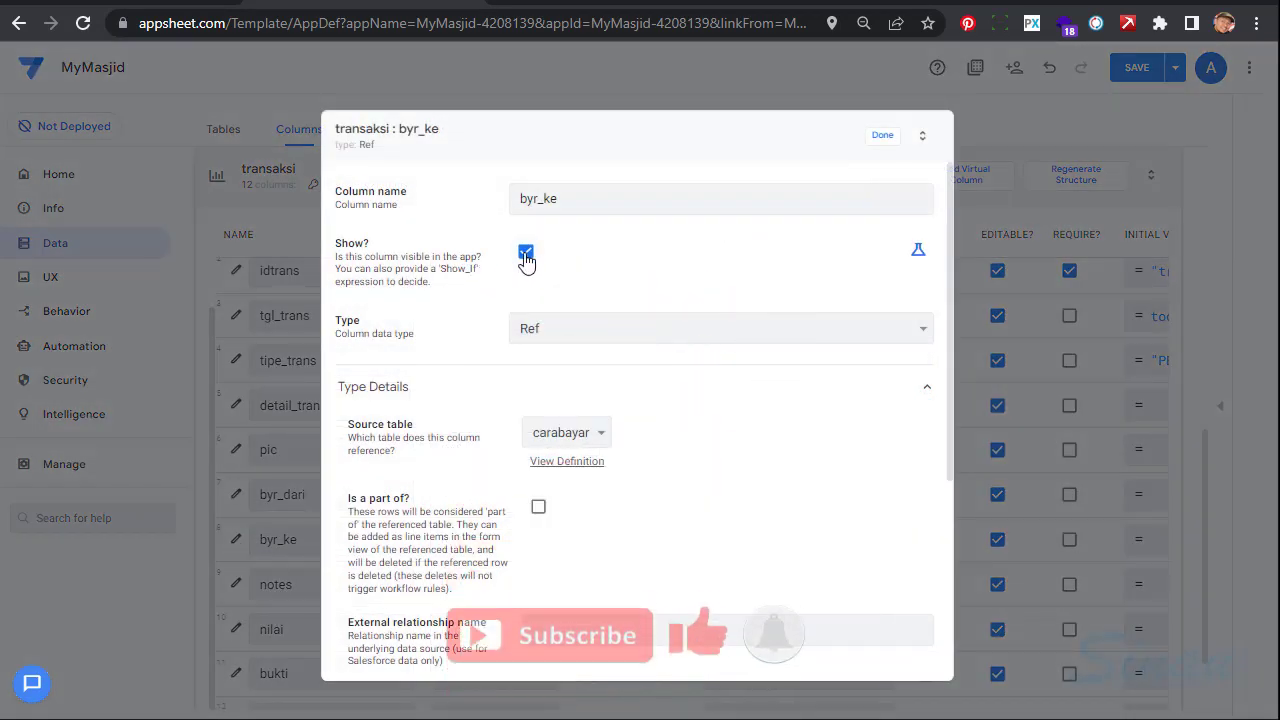
{"action": "left_click", "coordinate": [526, 251]}
{"action": "left_click", "coordinate": [918, 258]}
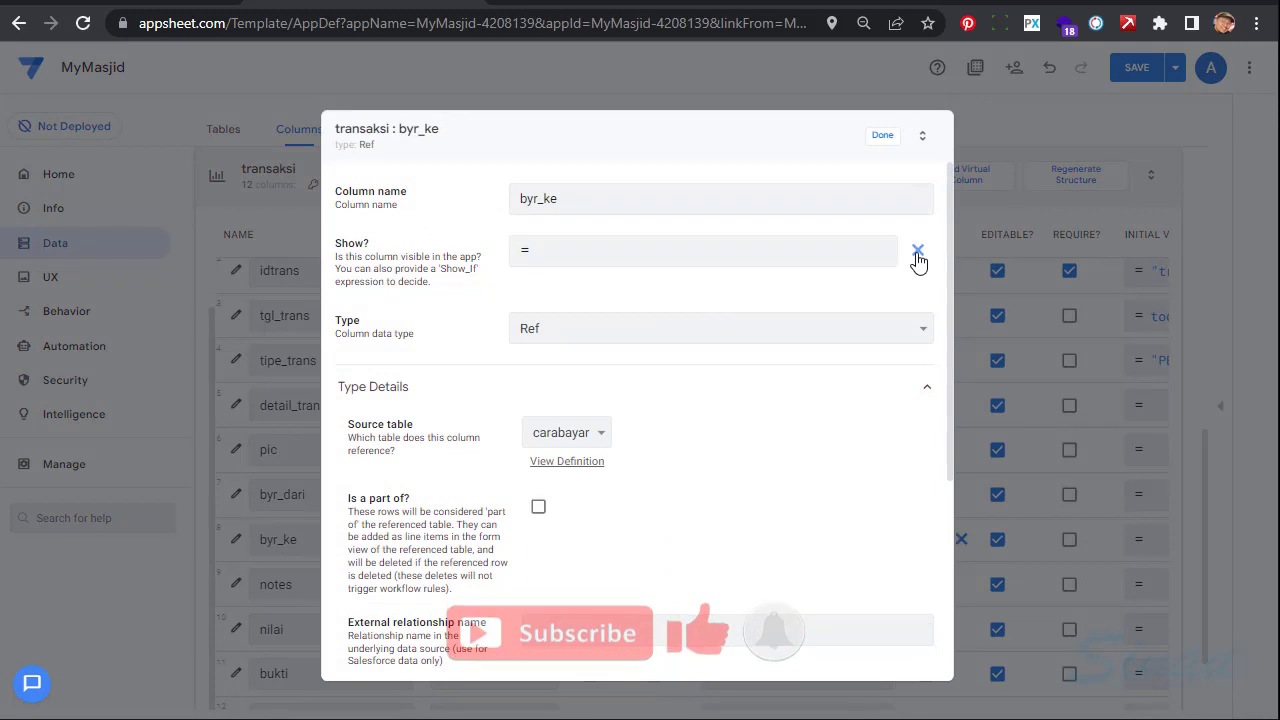
{"action": "left_click", "coordinate": [811, 257]}
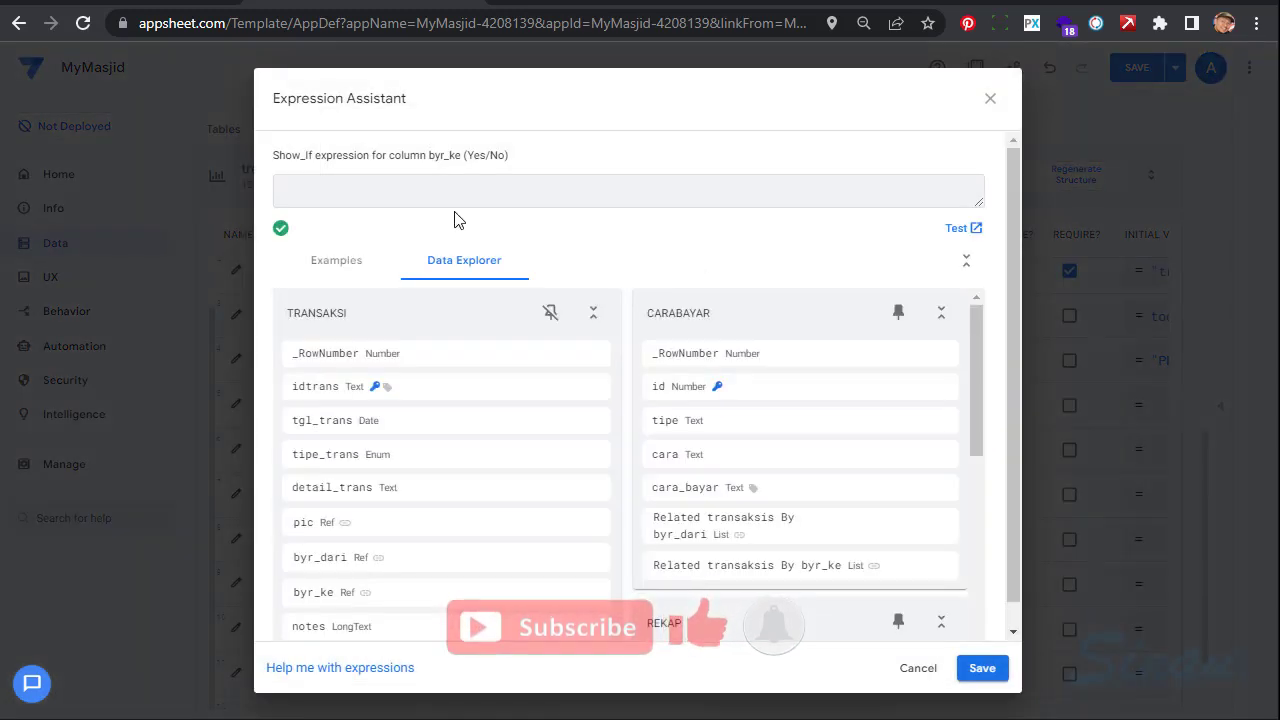
{"action": "type", "text": "["}
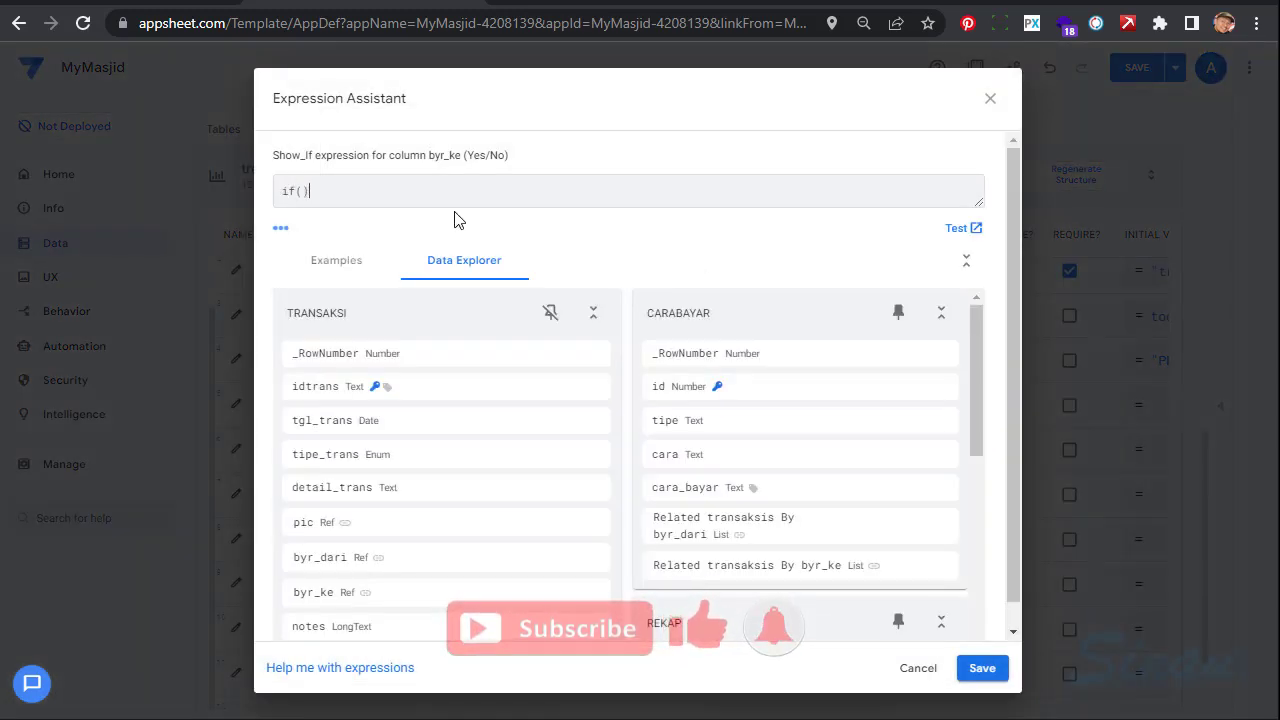
{"action": "key", "text": "Return"}
{"action": "key", "text": "Return"}
{"action": "key", "text": "Up"}
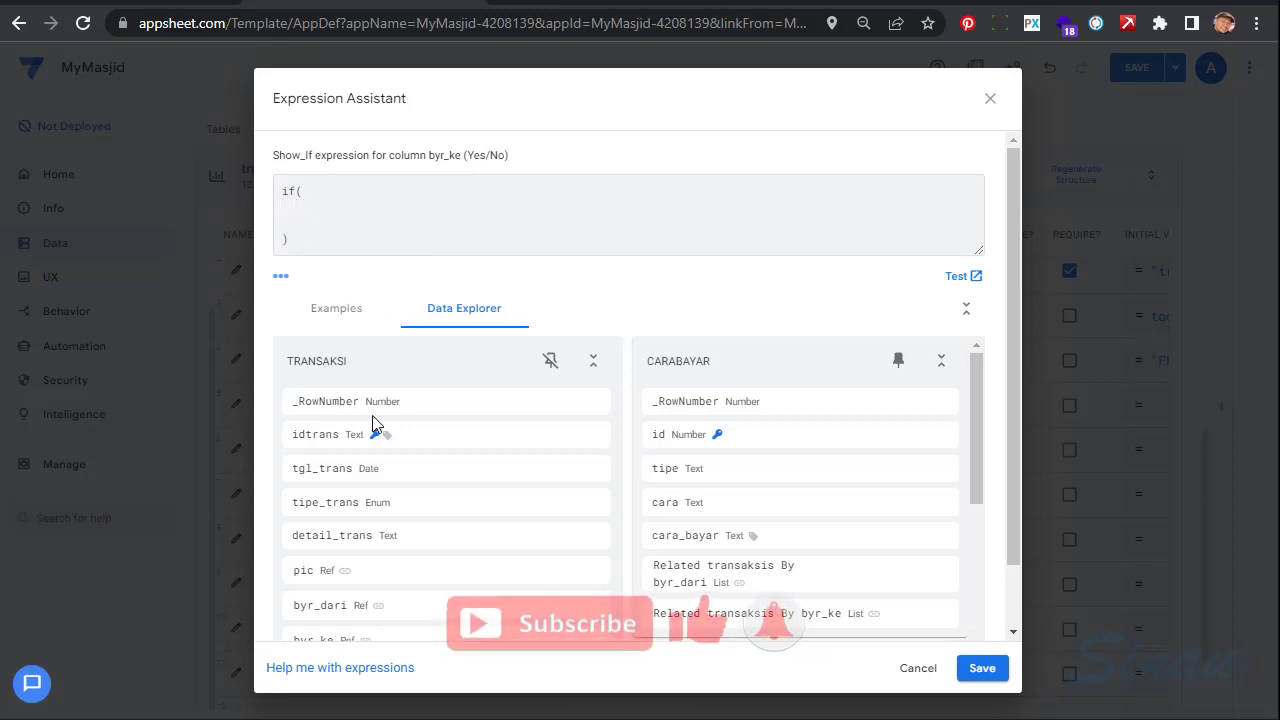
{"action": "left_click", "coordinate": [588, 504]}
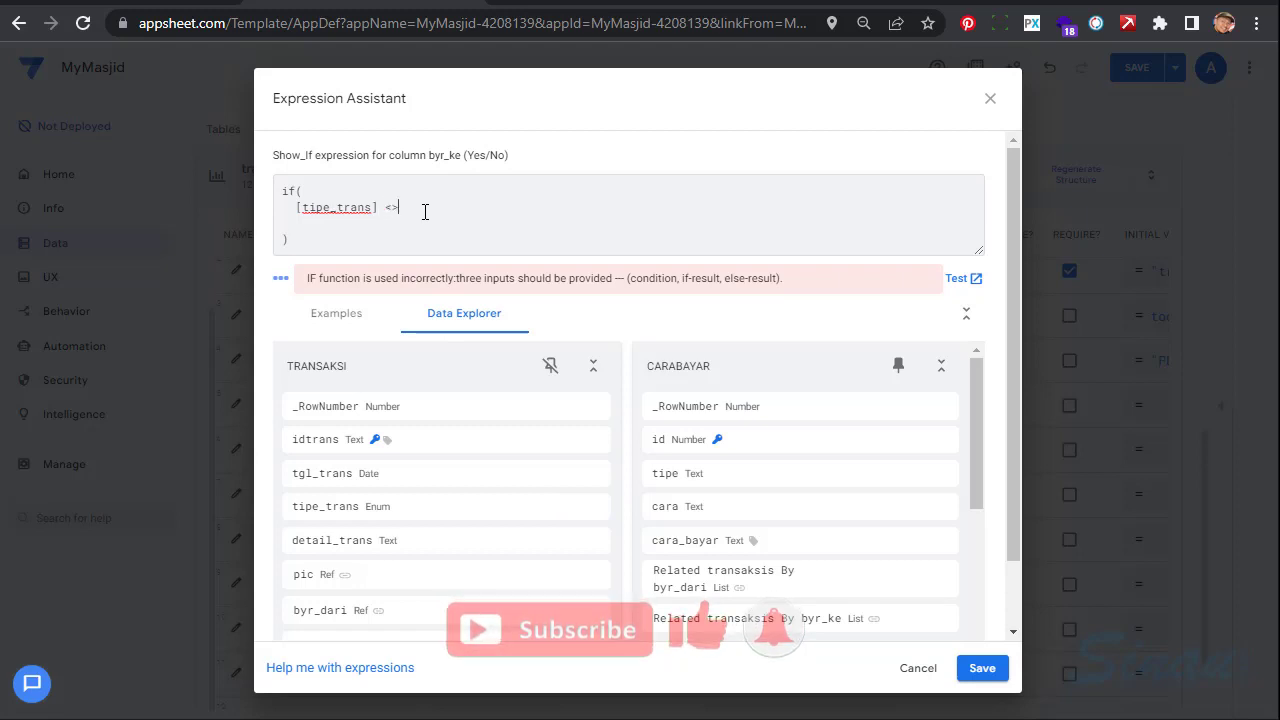
Complete the Show_If condition as <> "pindah buku" with the results false and true, and save the expression
{"action": "type", "text": "<> pindah buk"}
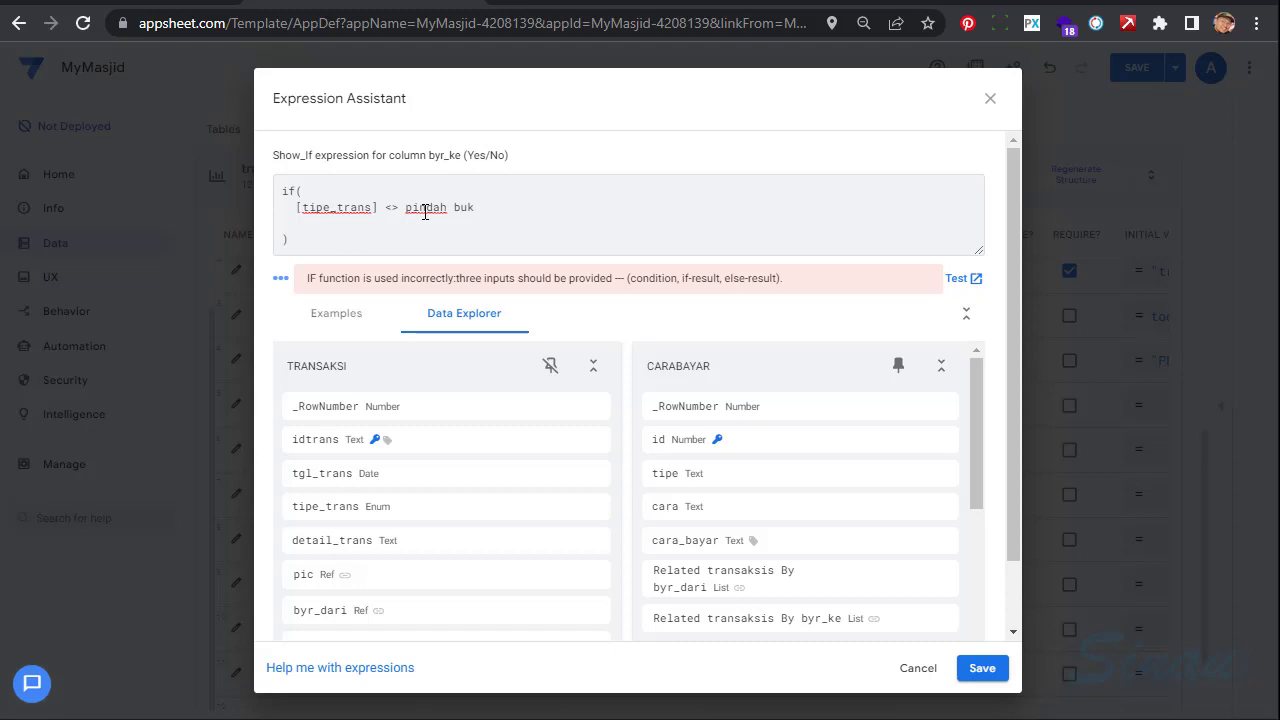
{"action": "key", "text": "BackSpace"}
{"action": "key", "text": "BackSpace"}
{"action": "key", "text": "BackSpace"}
{"action": "key", "text": "BackSpace"}
{"action": "type", "text": "pindah buku\", false,true)"}
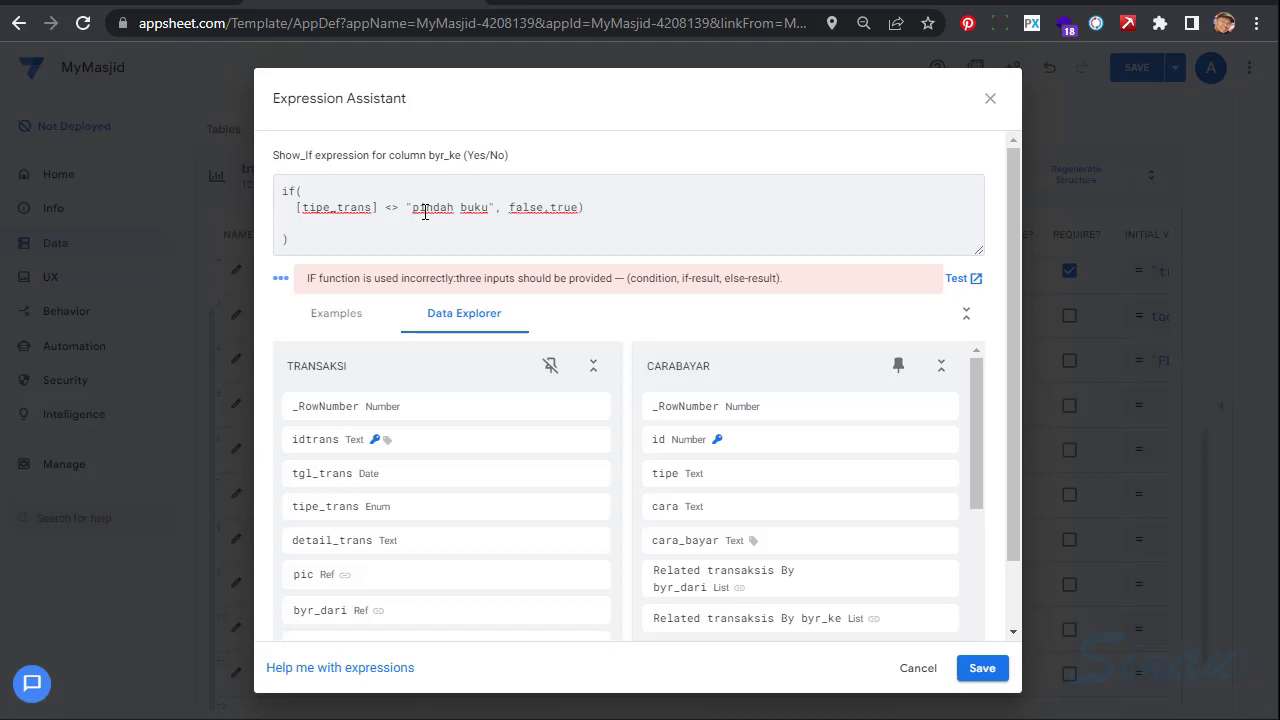
{"action": "key", "text": "BackSpace"}
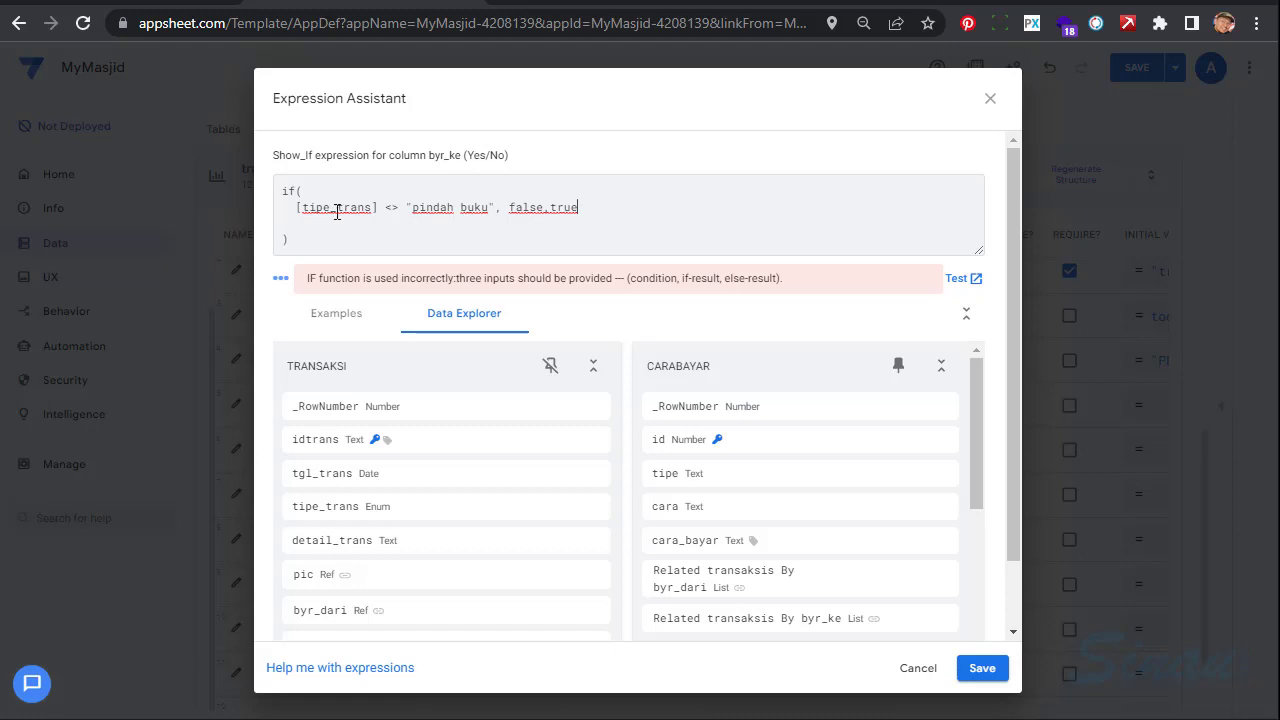
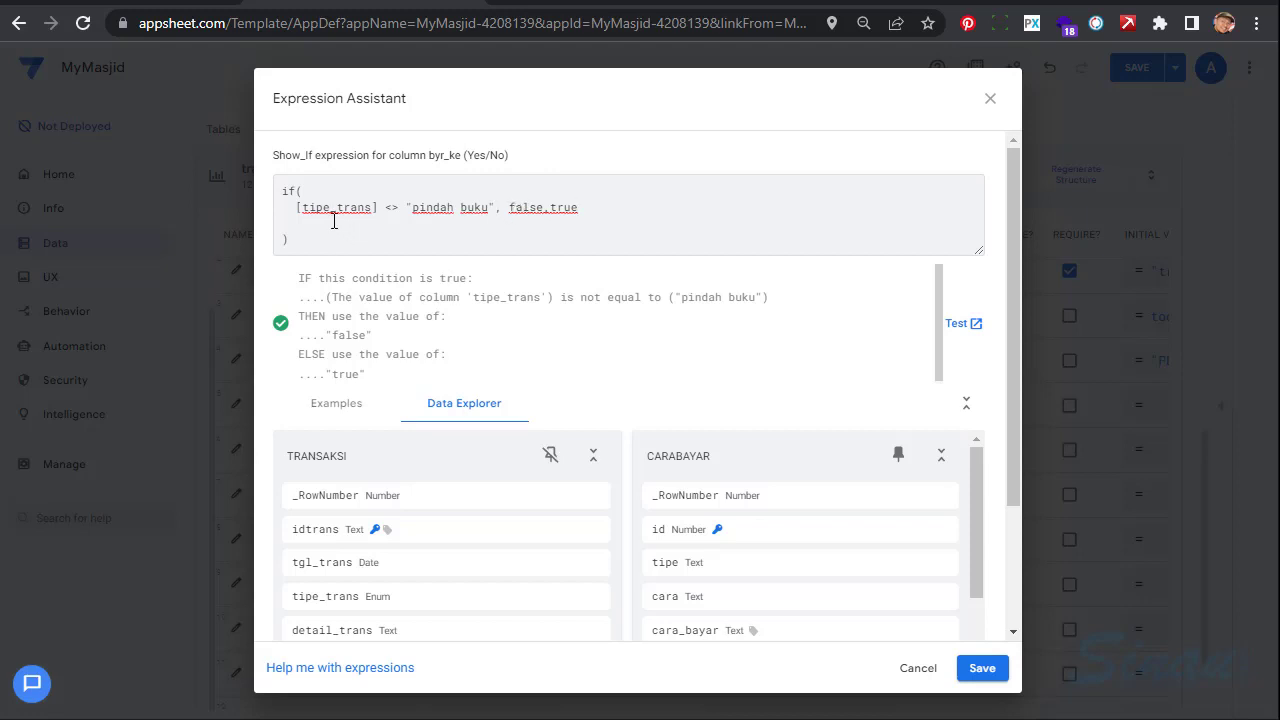
{"action": "double_click", "coordinate": [571, 208]}
{"action": "left_click", "coordinate": [981, 671]}
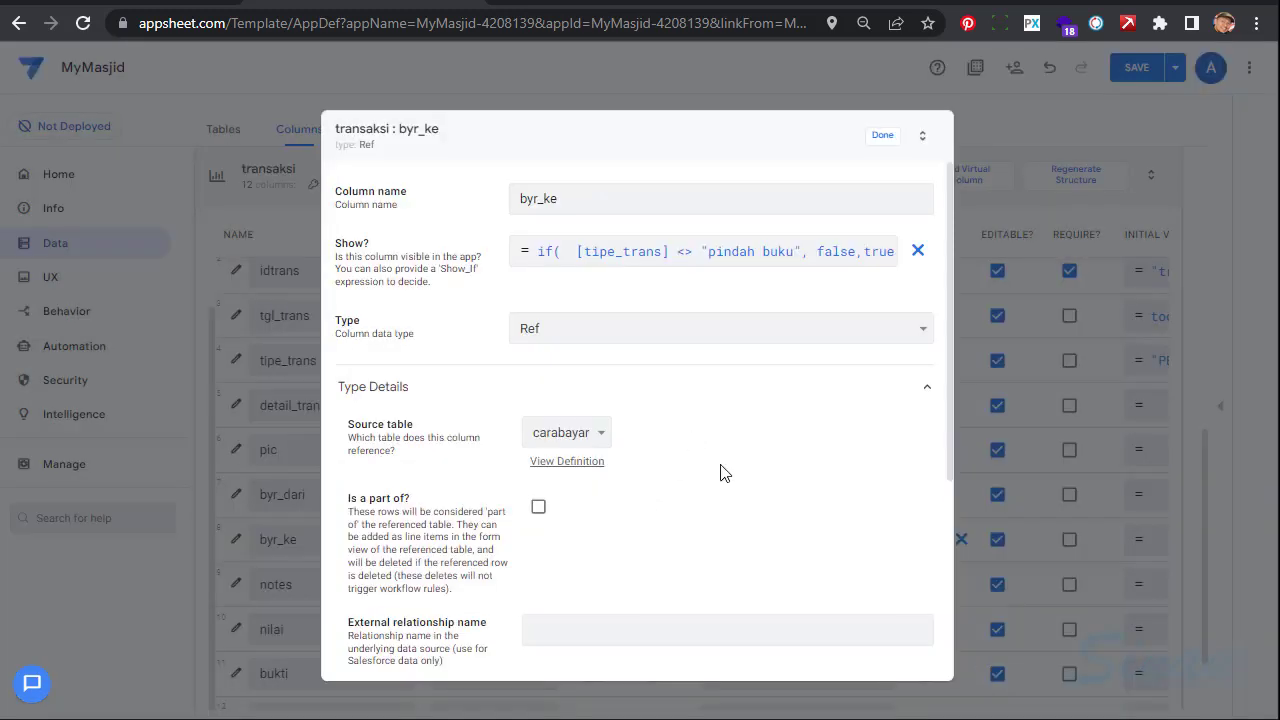
Start the byr_ke column's Display name expression as an IF with the condition [tgl_trans]="pindah buku"
{"action": "scroll", "coordinate": [724, 473], "scroll_direction": "down", "scroll_amount": 3}
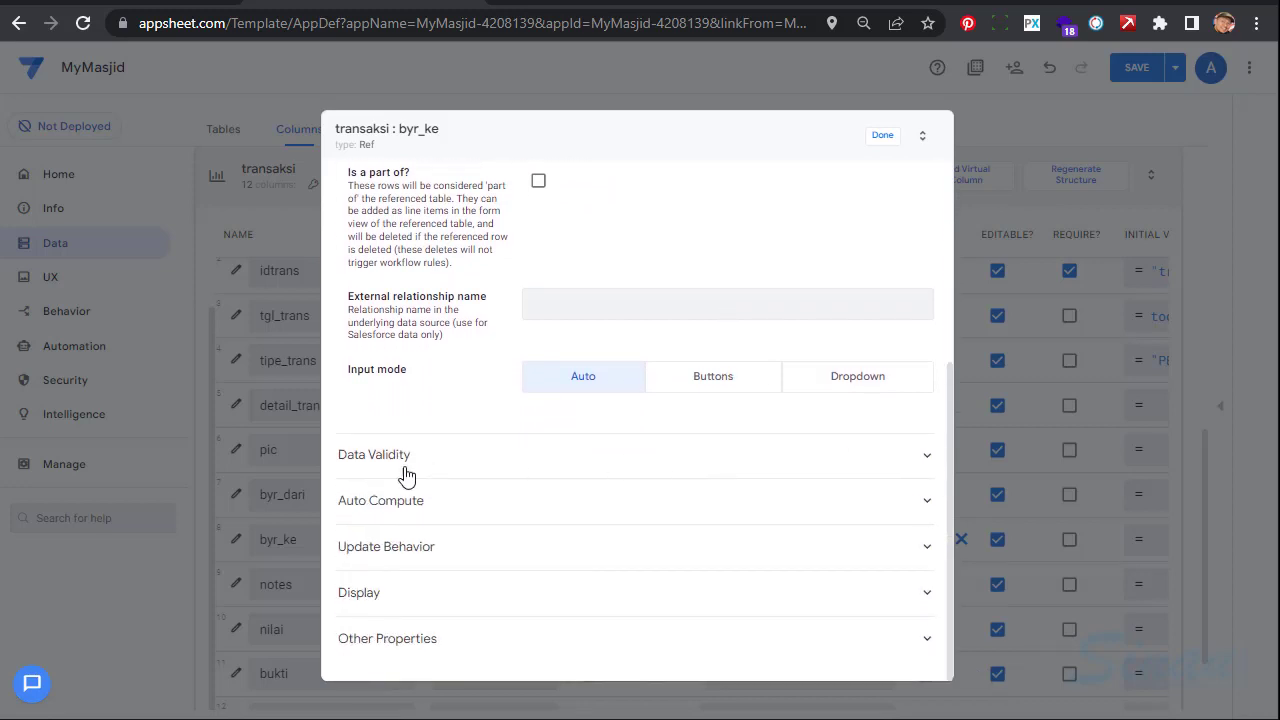
{"action": "left_click", "coordinate": [358, 598]}
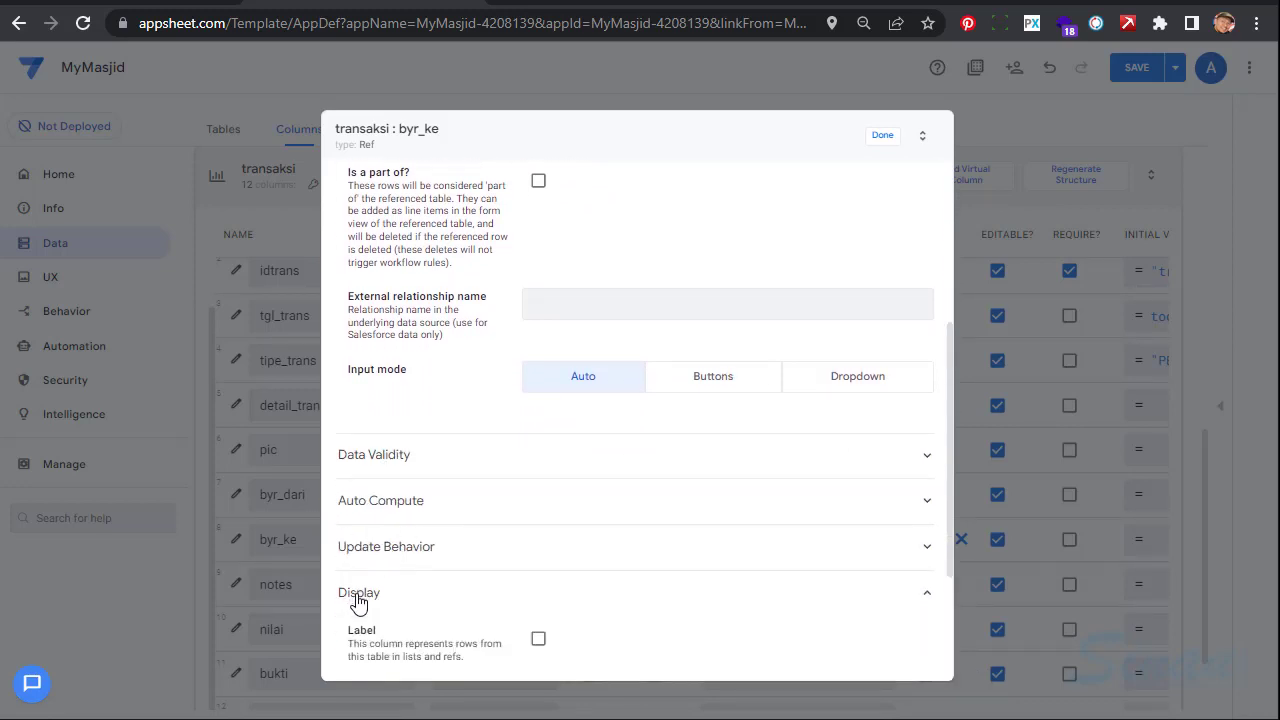
{"action": "scroll", "coordinate": [358, 604], "scroll_direction": "down", "scroll_amount": 2}
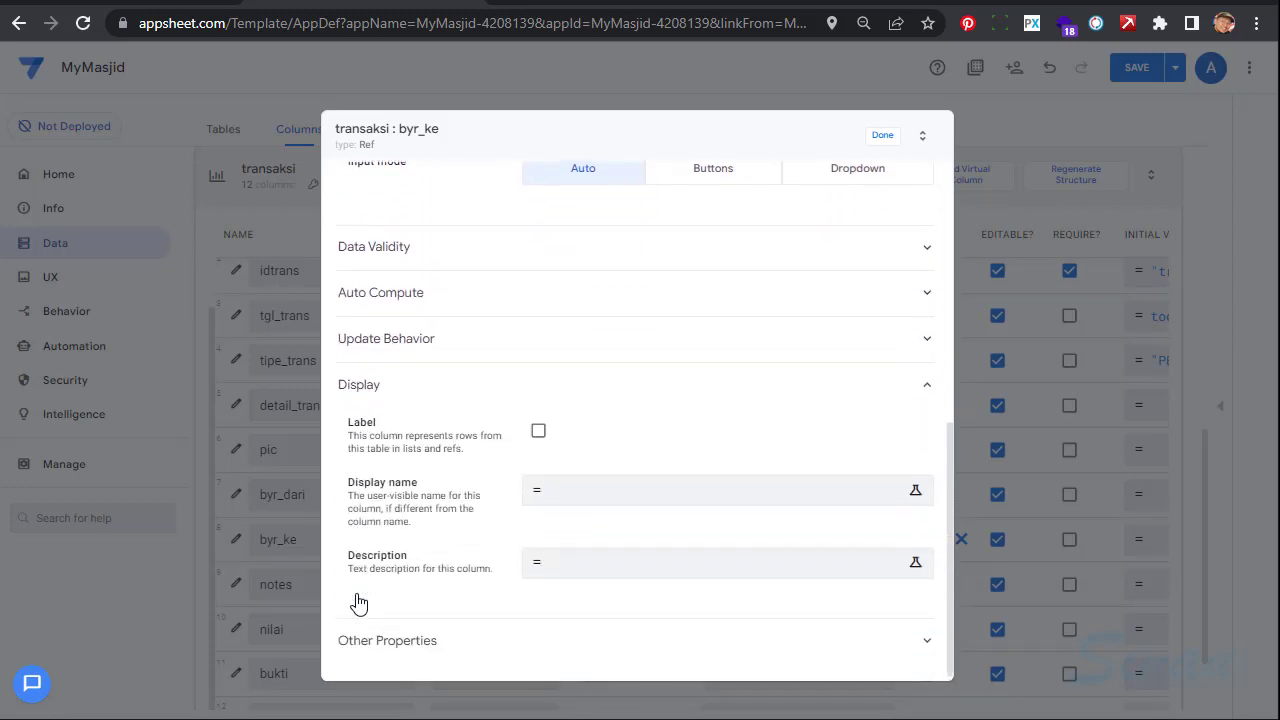
{"action": "left_click", "coordinate": [728, 500]}
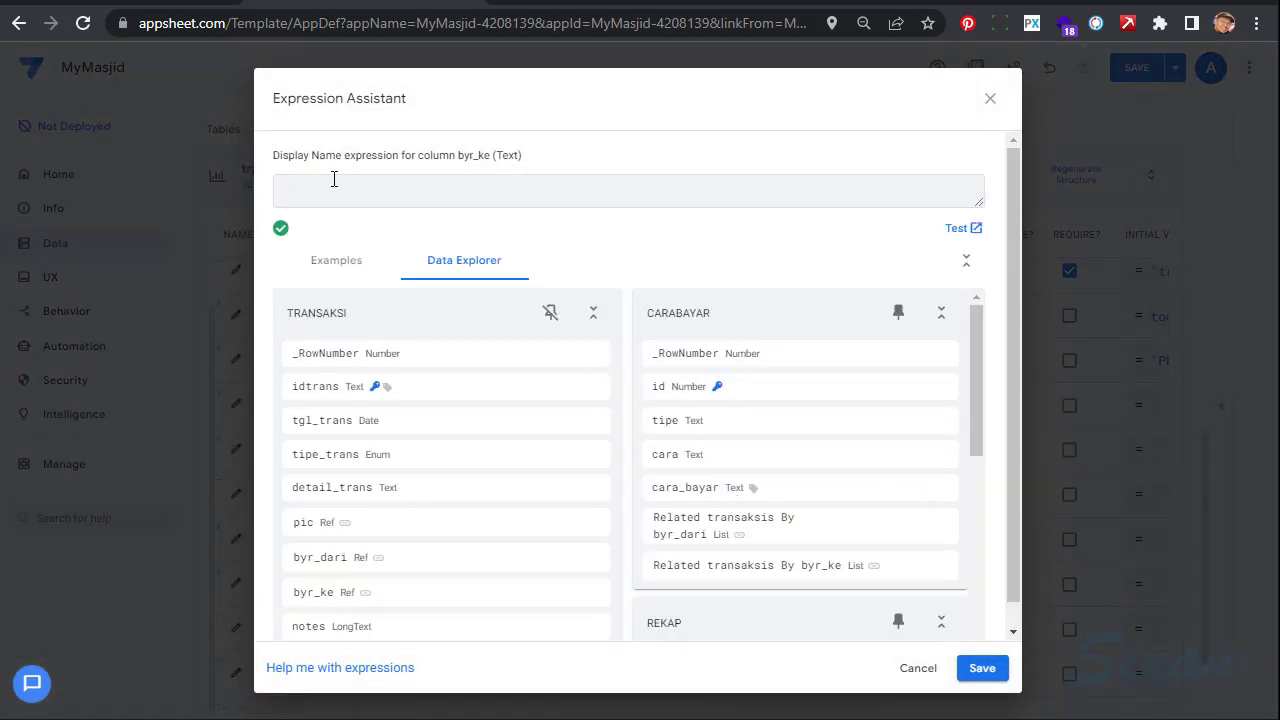
{"action": "type", "text": "if("}
{"action": "left_click", "coordinate": [588, 425]}
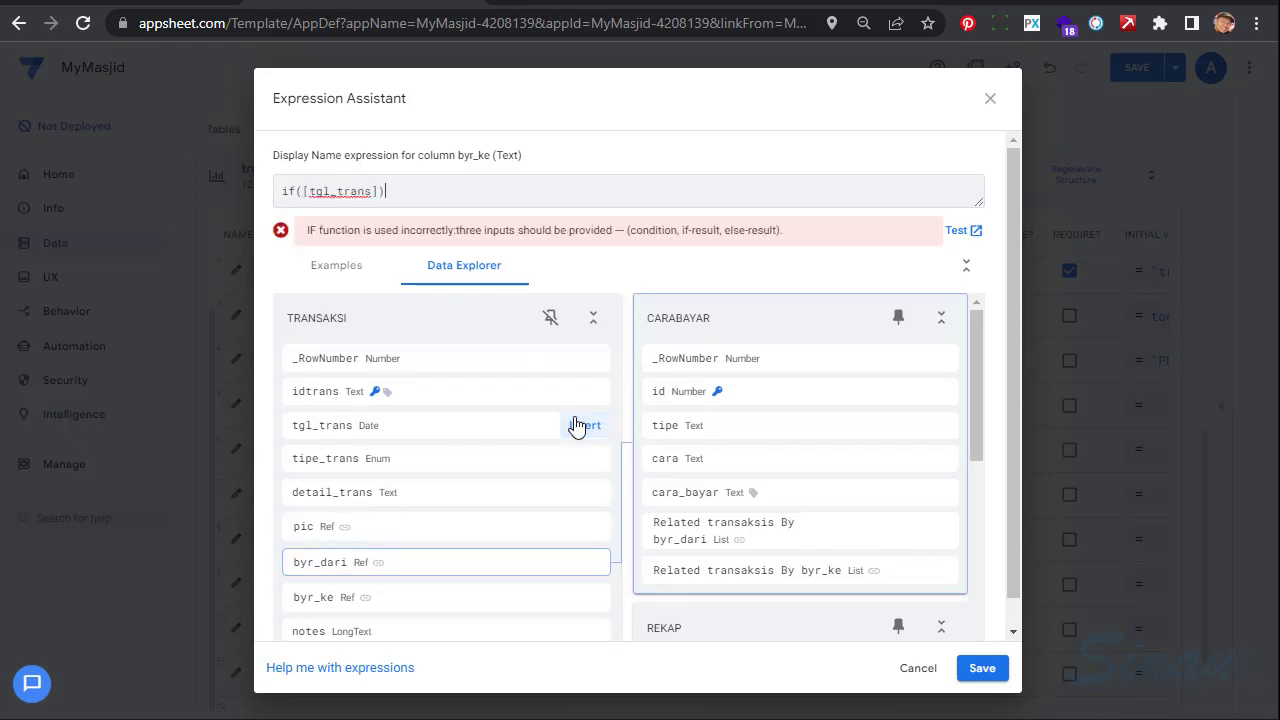
{"action": "type", "text": "=\"pindah buku"}
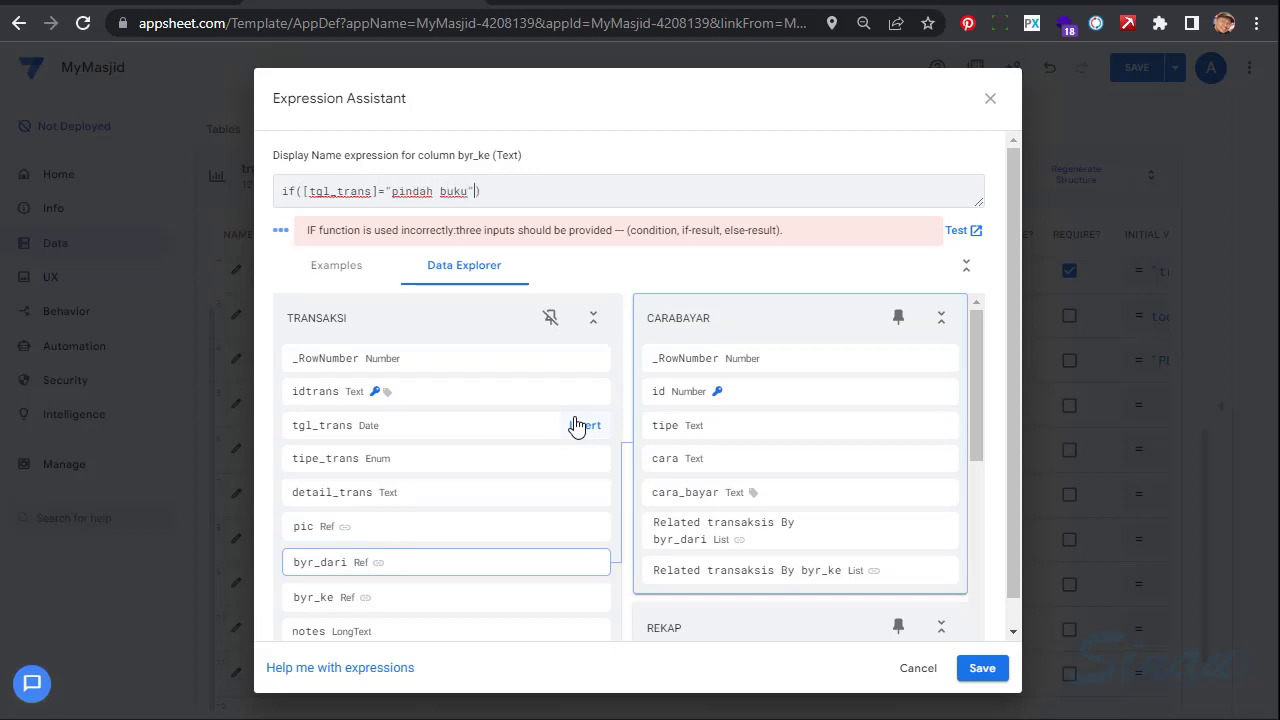
Enter "Bayar Ke" and an empty text as the IF results and save the Display name expression
{"action": "type", "text": ",\""}
{"action": "type", "text": "Bara"}
{"action": "type", "text": "yar Ke"}
{"action": "type", "text": "\",\""}
{"action": "left_click", "coordinate": [980, 679]}
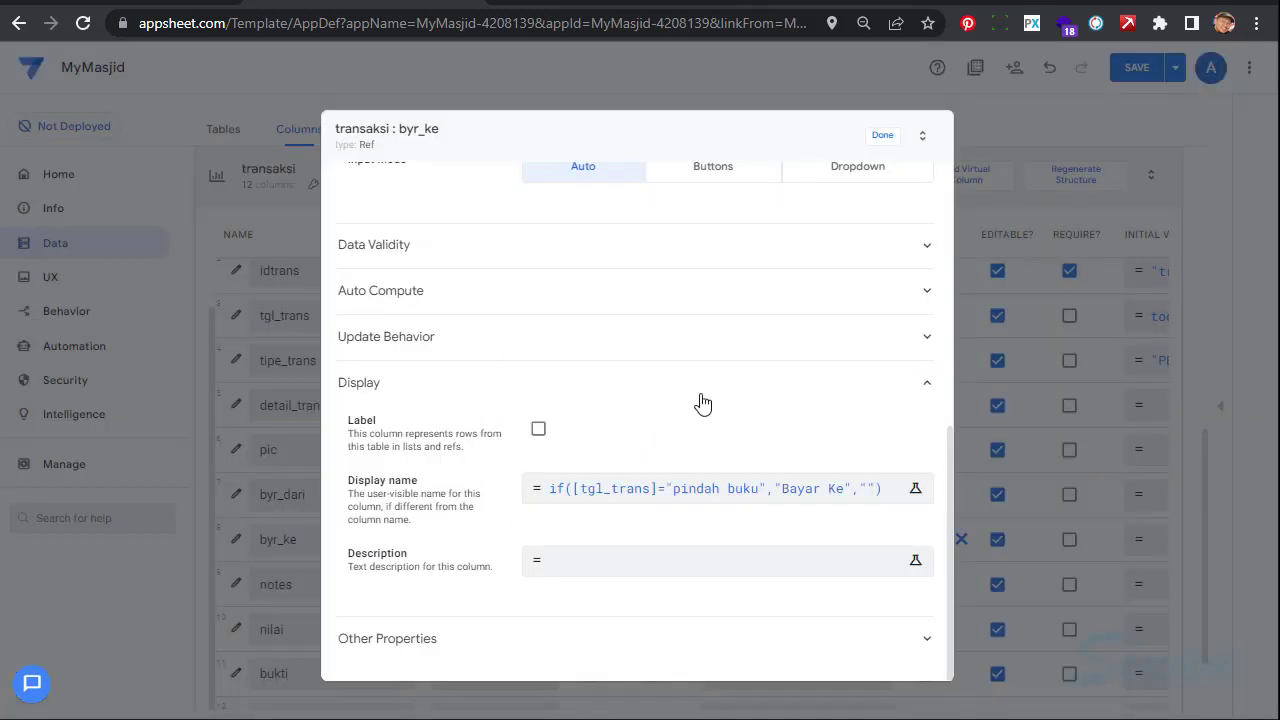
Make the byr_ke column's Require? setting an expression and start it as an IF that tests [tipe_trans]
{"action": "scroll", "coordinate": [703, 403], "scroll_direction": "up", "scroll_amount": 3}
{"action": "scroll", "coordinate": [703, 403], "scroll_direction": "up", "scroll_amount": 3}
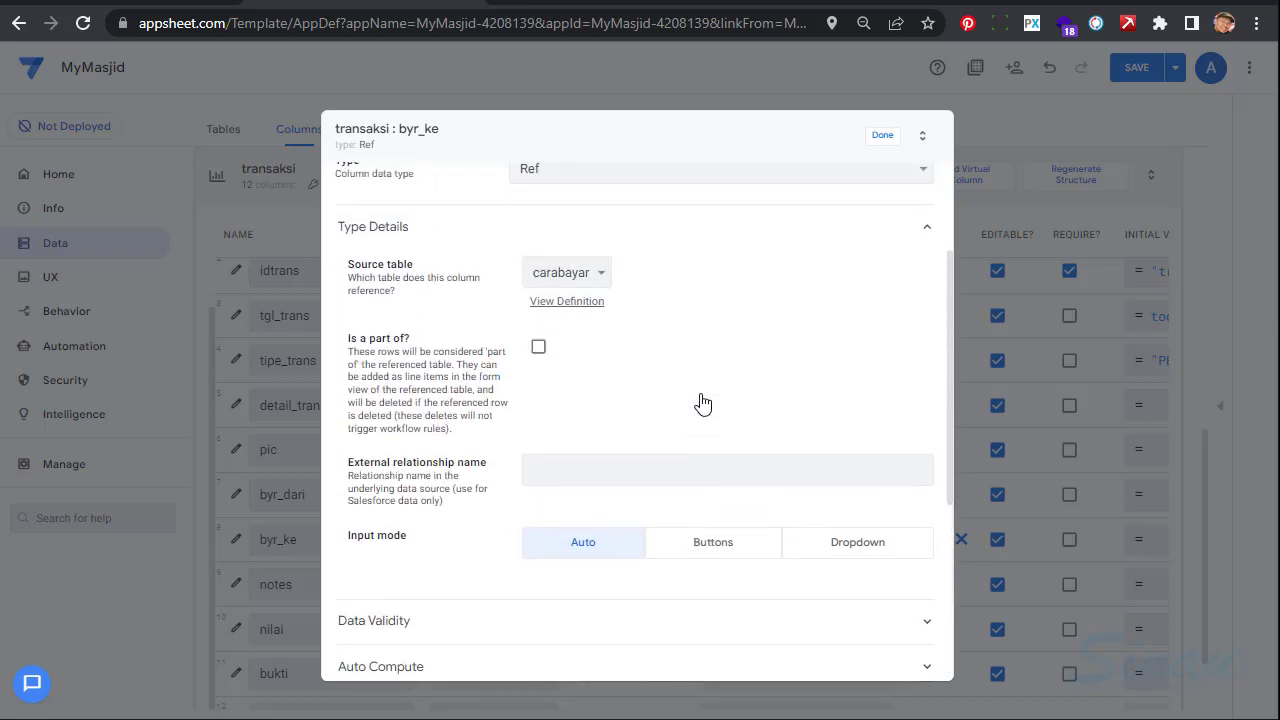
{"action": "scroll", "coordinate": [703, 402], "scroll_direction": "up", "scroll_amount": 1}
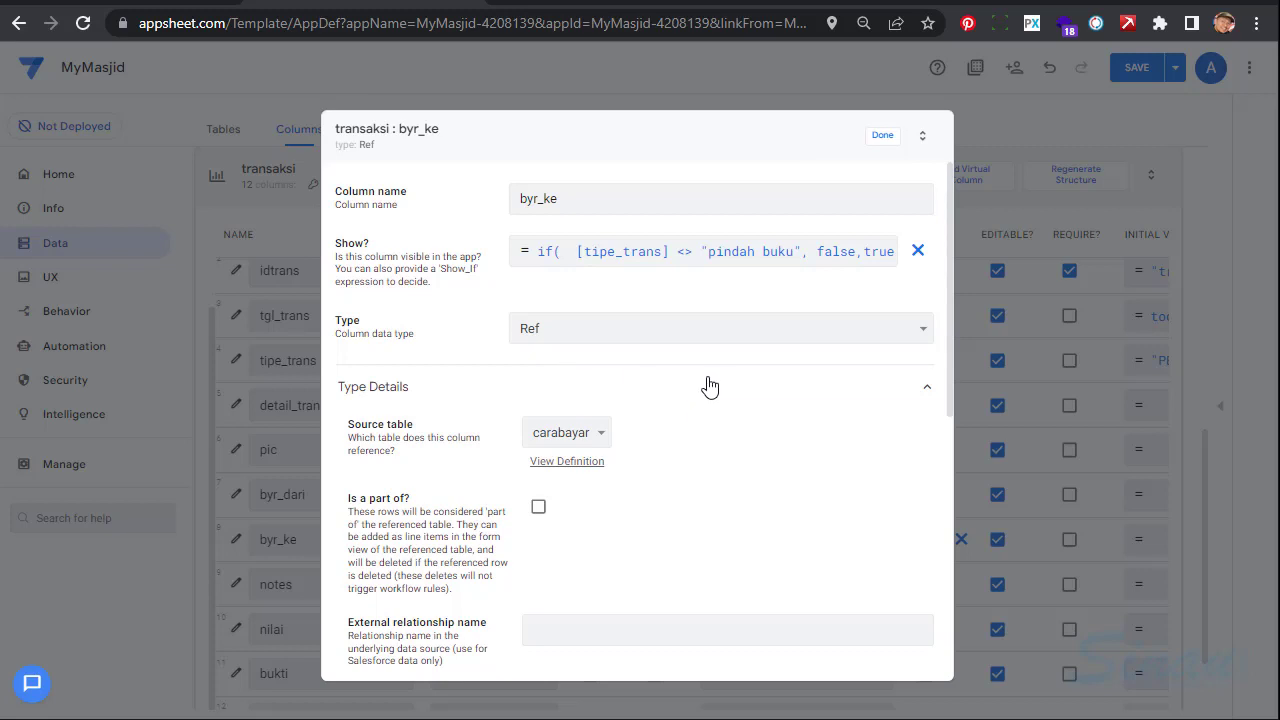
{"action": "left_click", "coordinate": [694, 394]}
{"action": "left_click", "coordinate": [445, 440]}
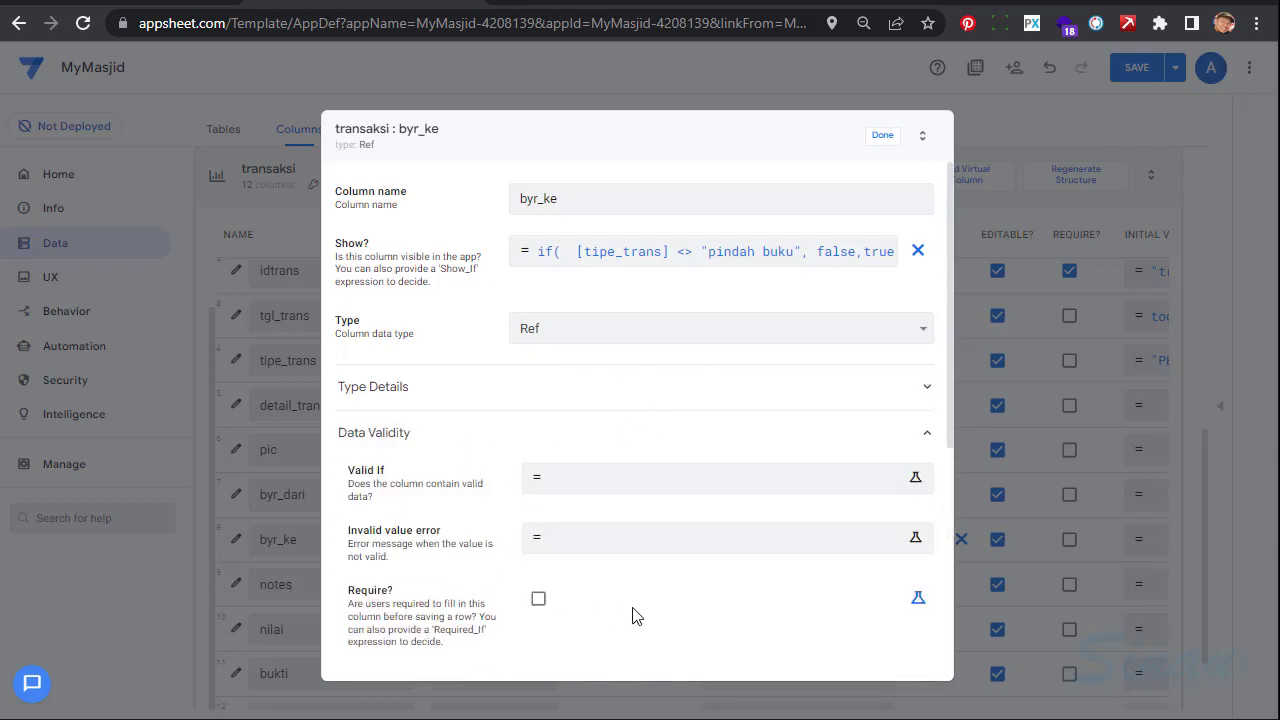
{"action": "left_click", "coordinate": [917, 600]}
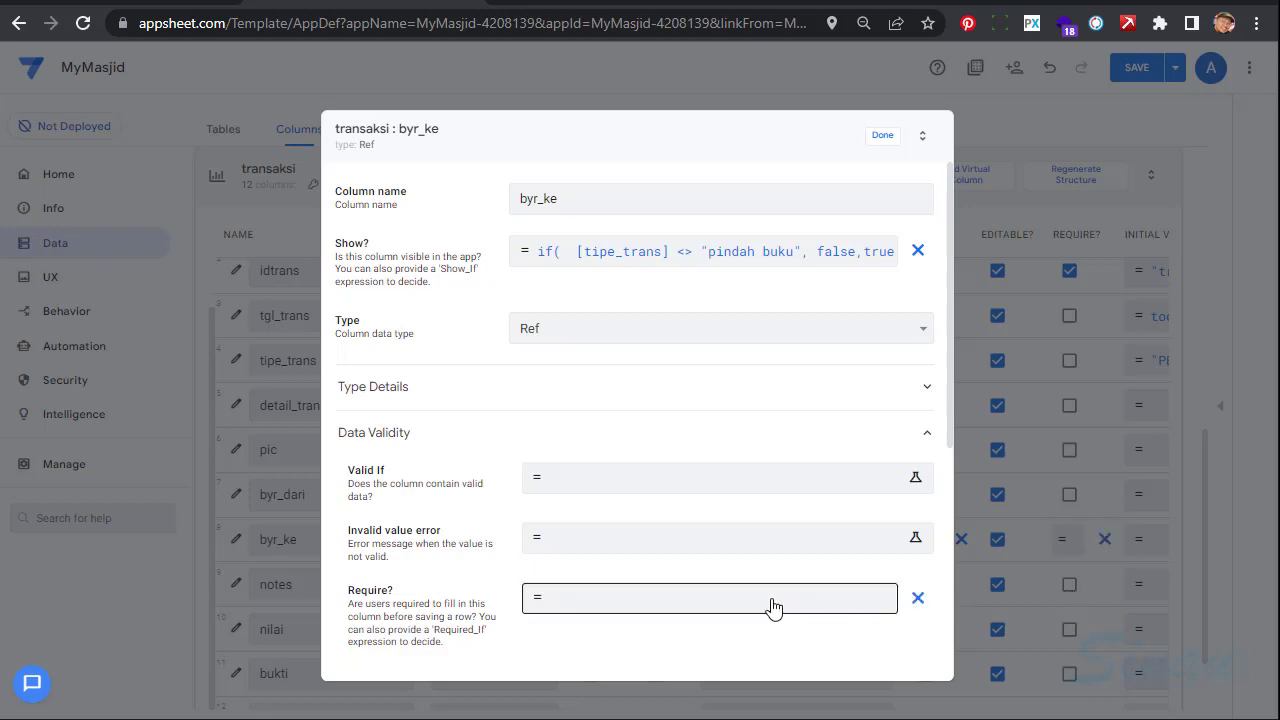
{"action": "left_click", "coordinate": [695, 600]}
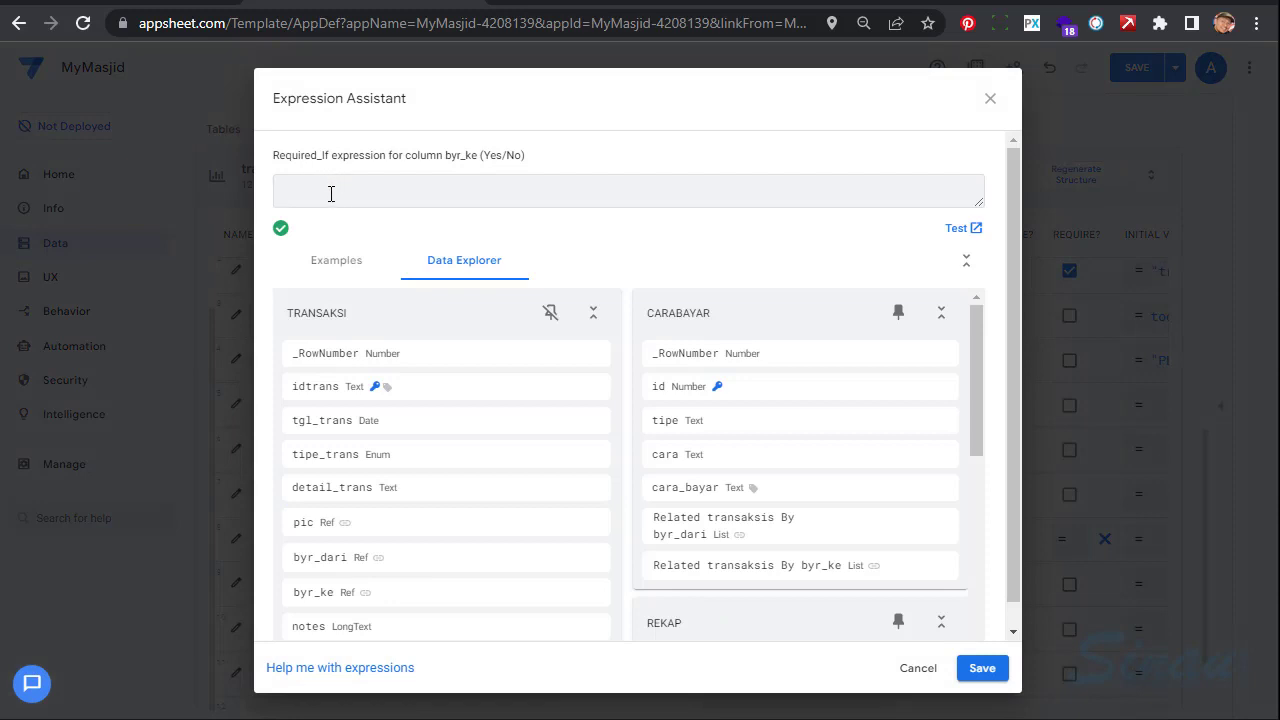
{"action": "type", "text": "if("}
{"action": "key", "text": "Return"}
{"action": "key", "text": "Return"}
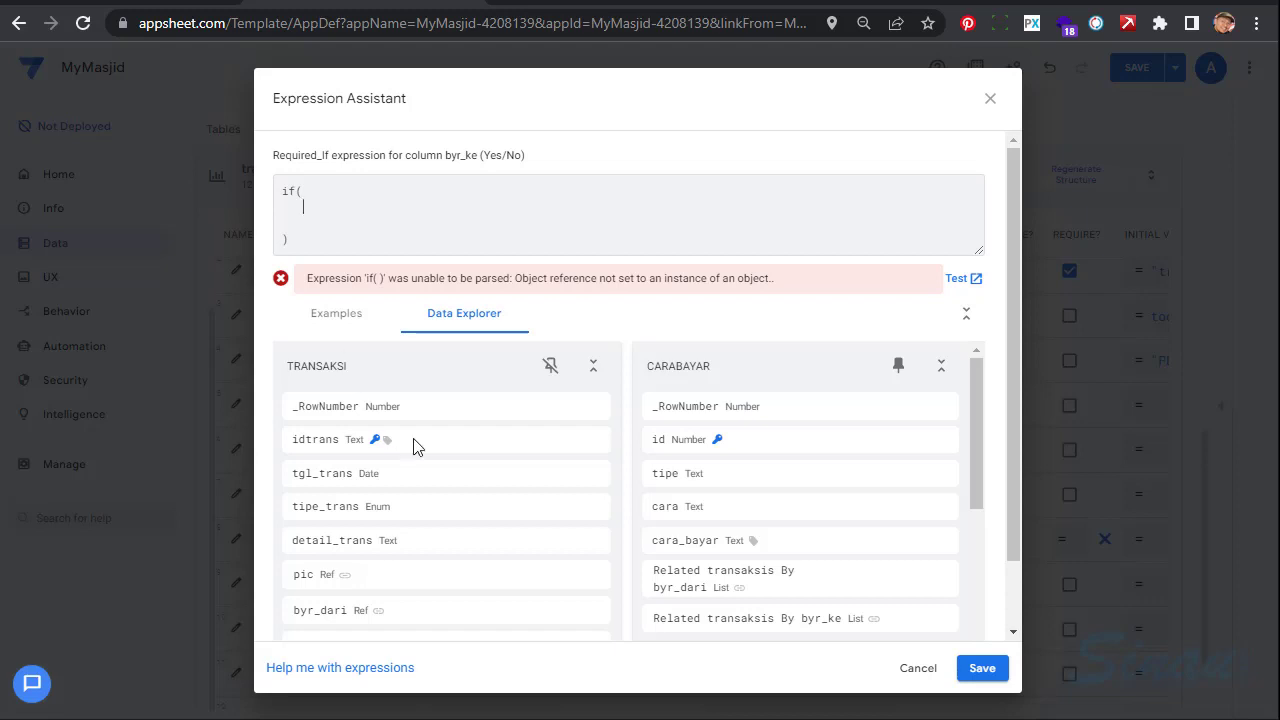
{"action": "left_click", "coordinate": [584, 510]}
{"action": "left_click", "coordinate": [424, 217]}
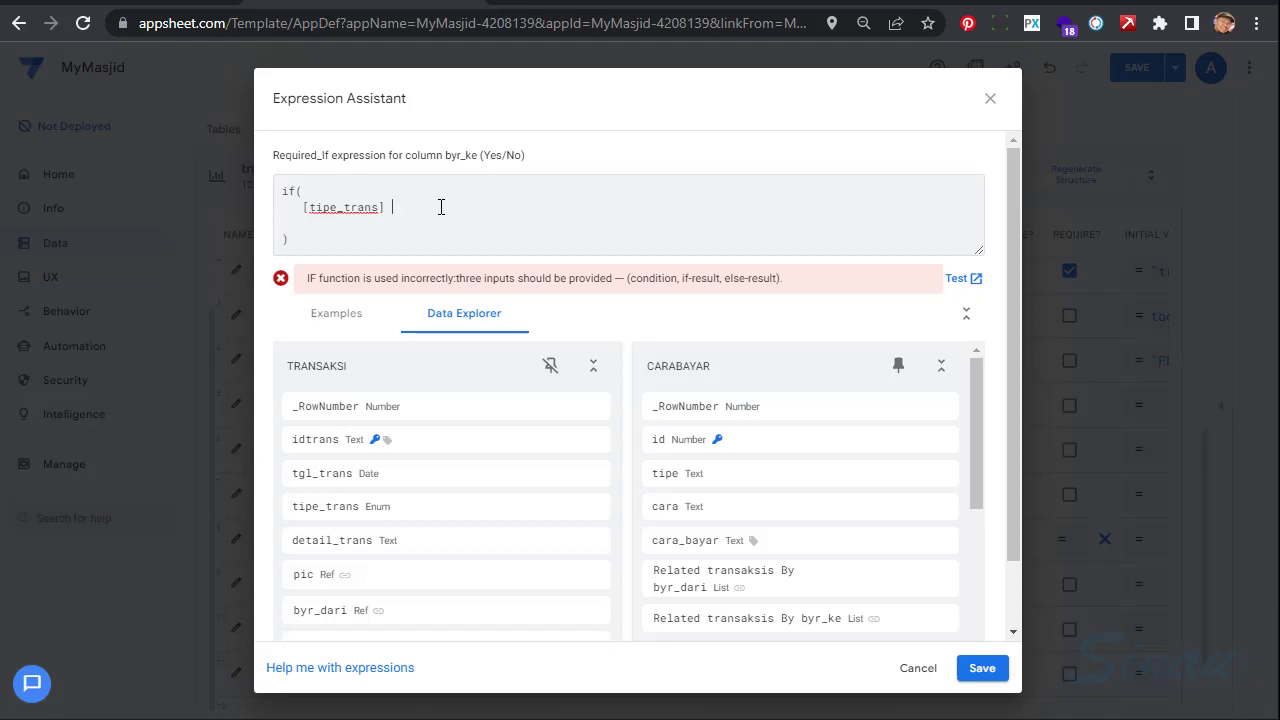
Complete the Required_If condition as = "pindah buku" with the results true and false, save it and close the byr_ke settings
{"action": "type", "text": "= \"pindah buku"}
{"action": "key", "text": "Right"}
{"action": "type", "text": ", true, false"}
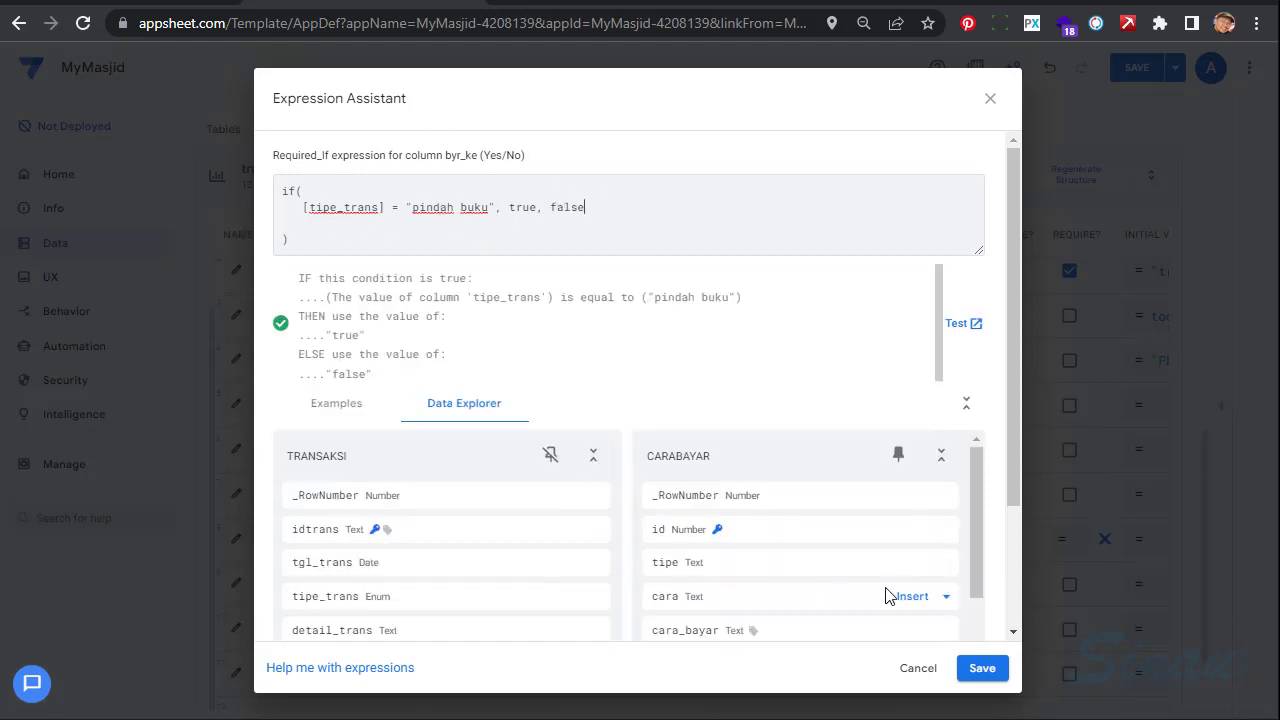
{"action": "left_click", "coordinate": [981, 684]}
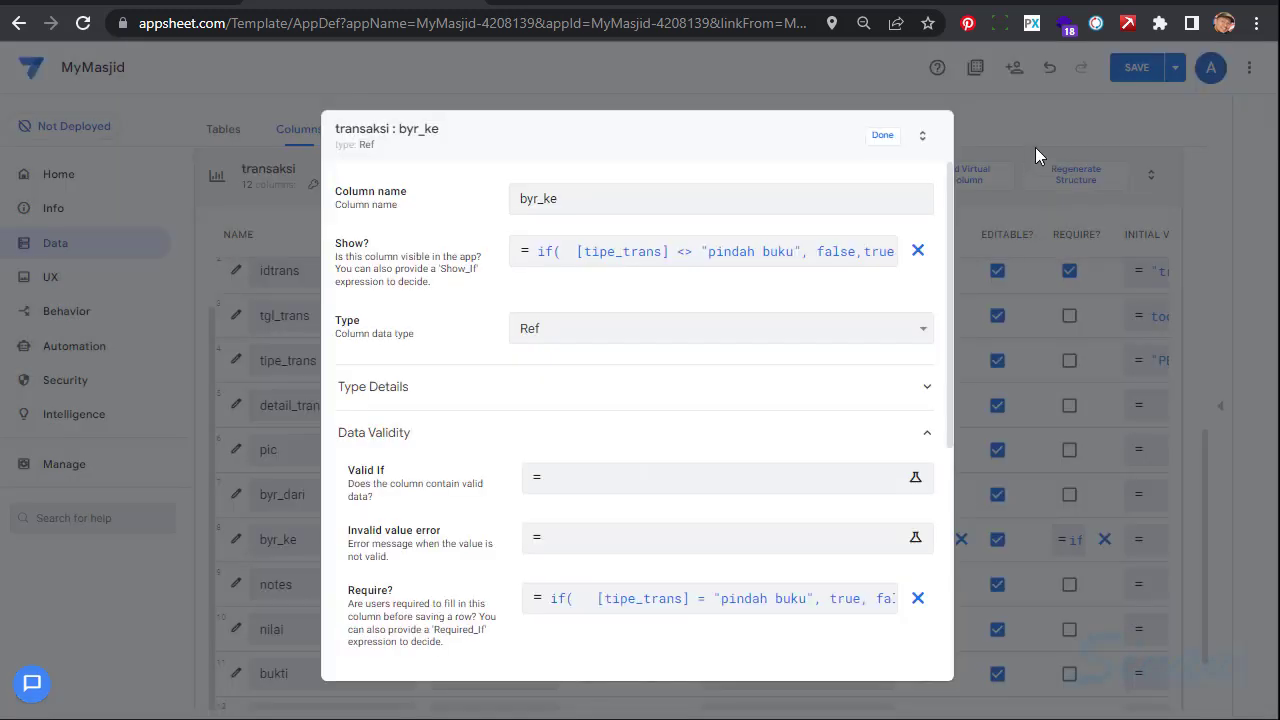
{"action": "left_click", "coordinate": [883, 140]}
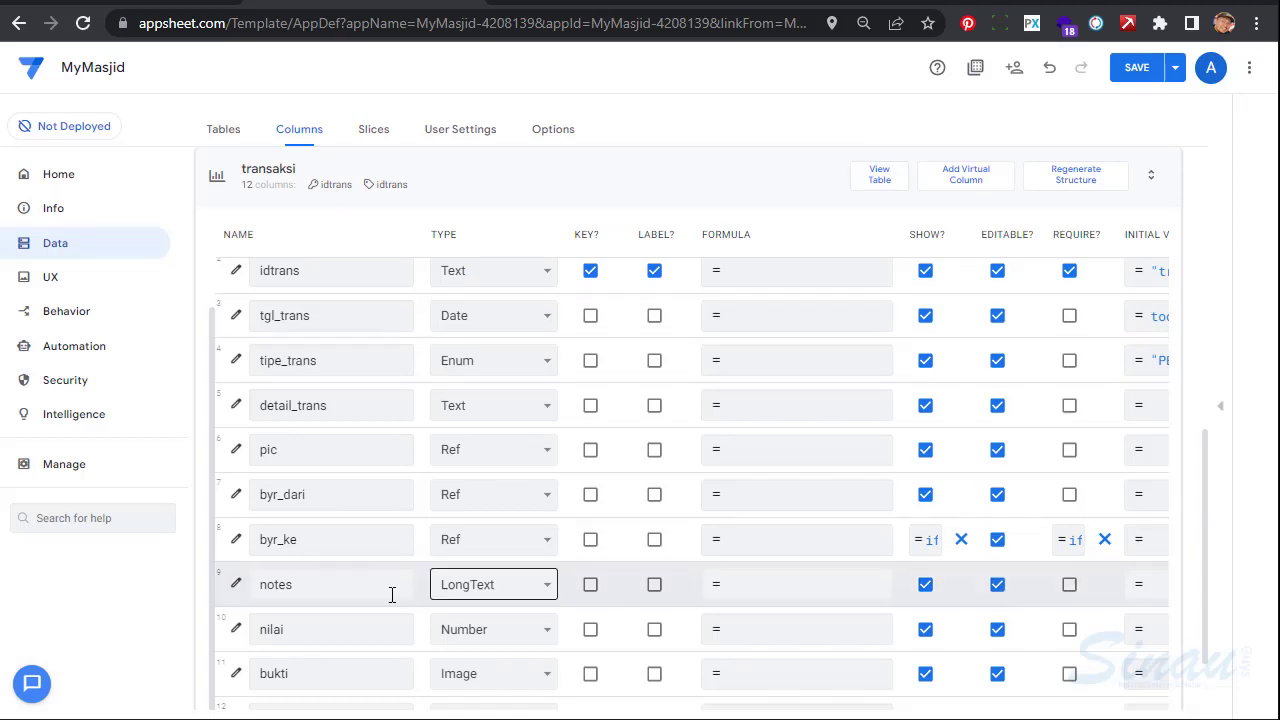
Set the display mode of the transaksi table's nilai column to Label and close its settings
{"action": "scroll", "coordinate": [407, 481], "scroll_direction": "down", "scroll_amount": 2}
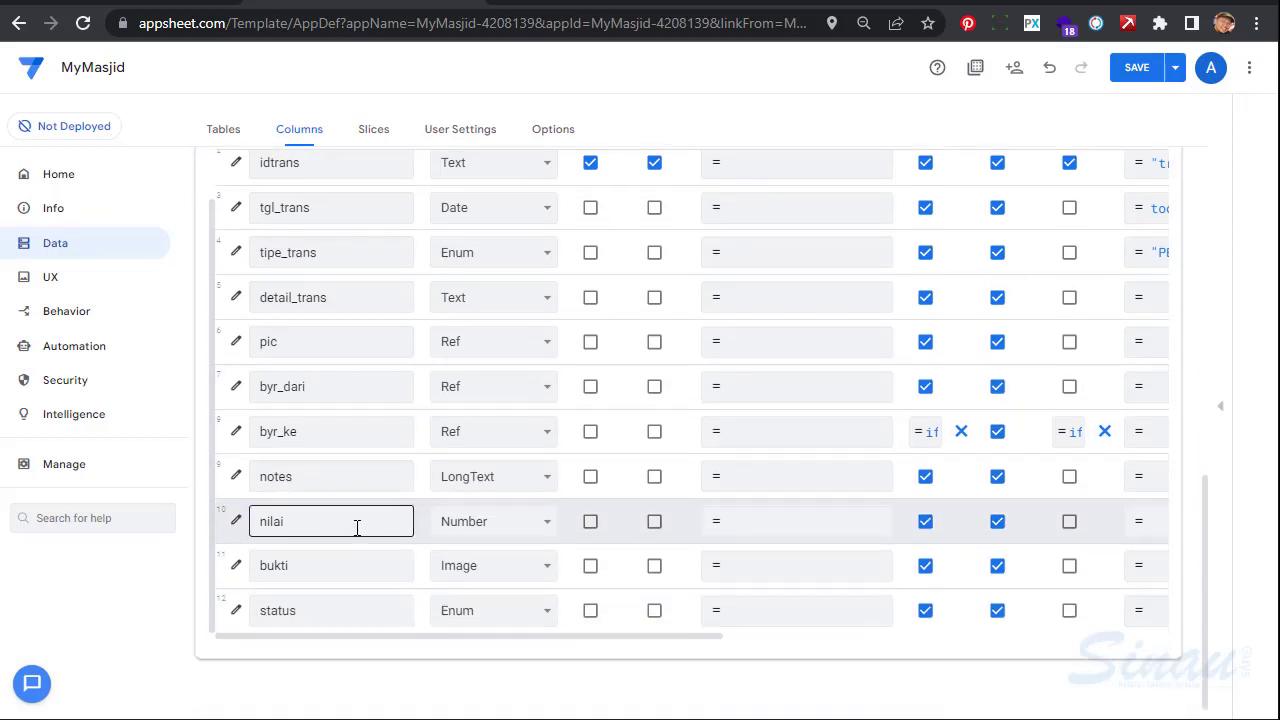
{"action": "left_click", "coordinate": [237, 523]}
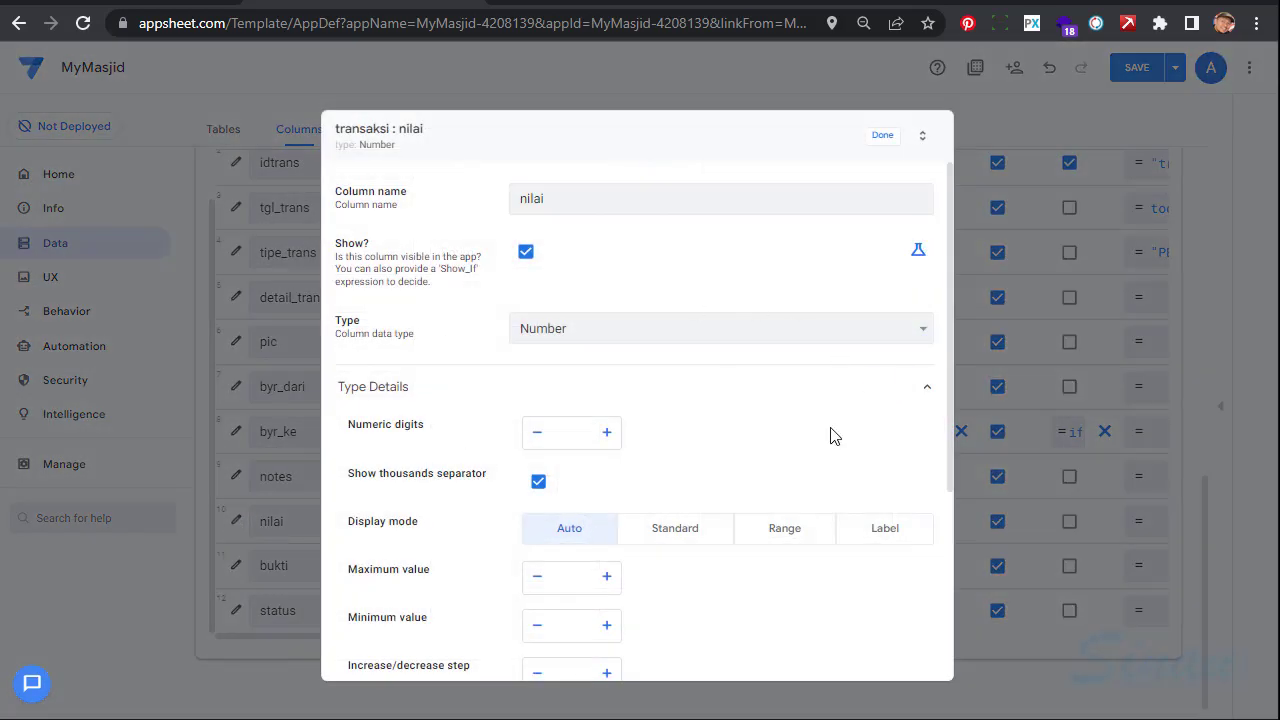
{"action": "left_click", "coordinate": [886, 534]}
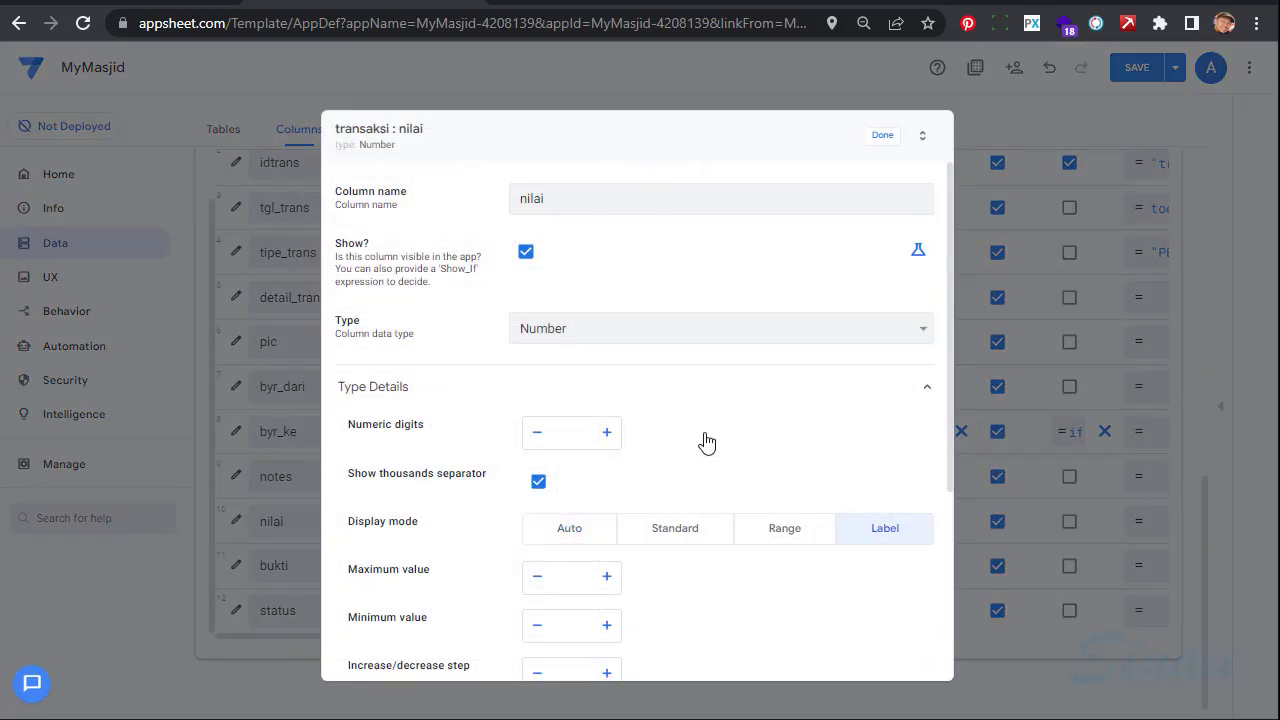
{"action": "scroll", "coordinate": [706, 440], "scroll_direction": "down", "scroll_amount": 2}
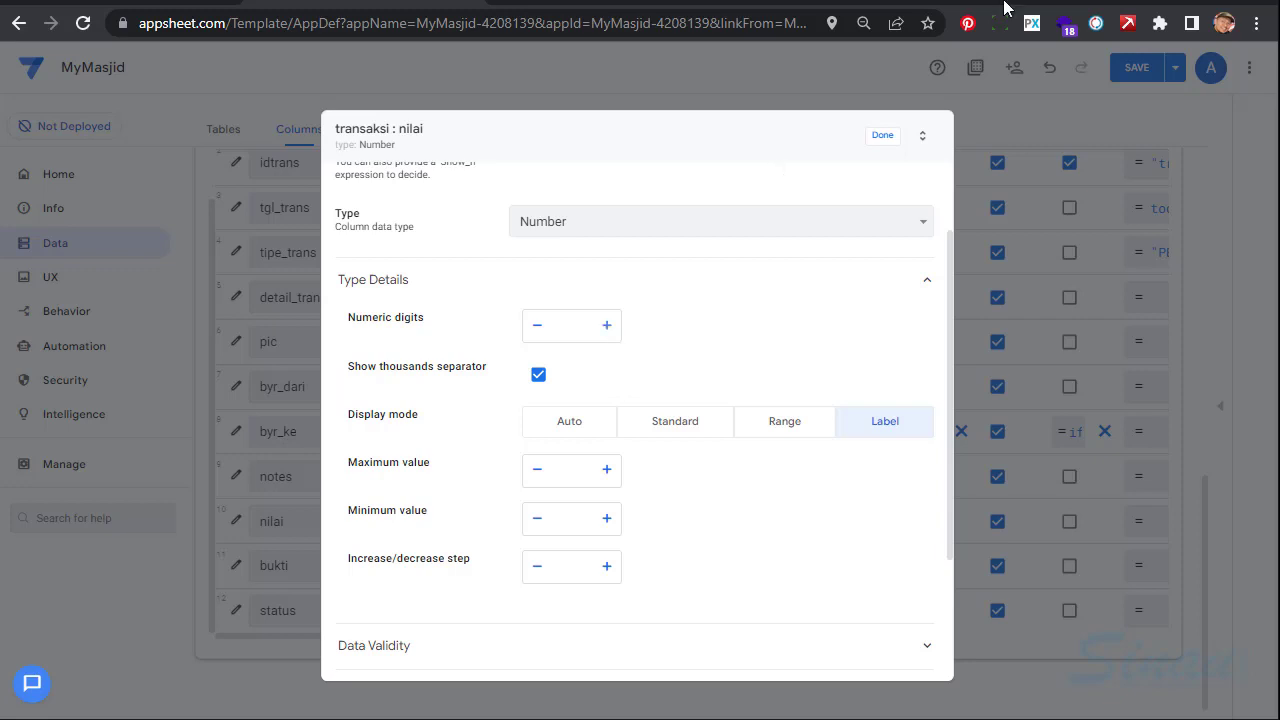
{"action": "left_click", "coordinate": [881, 140]}
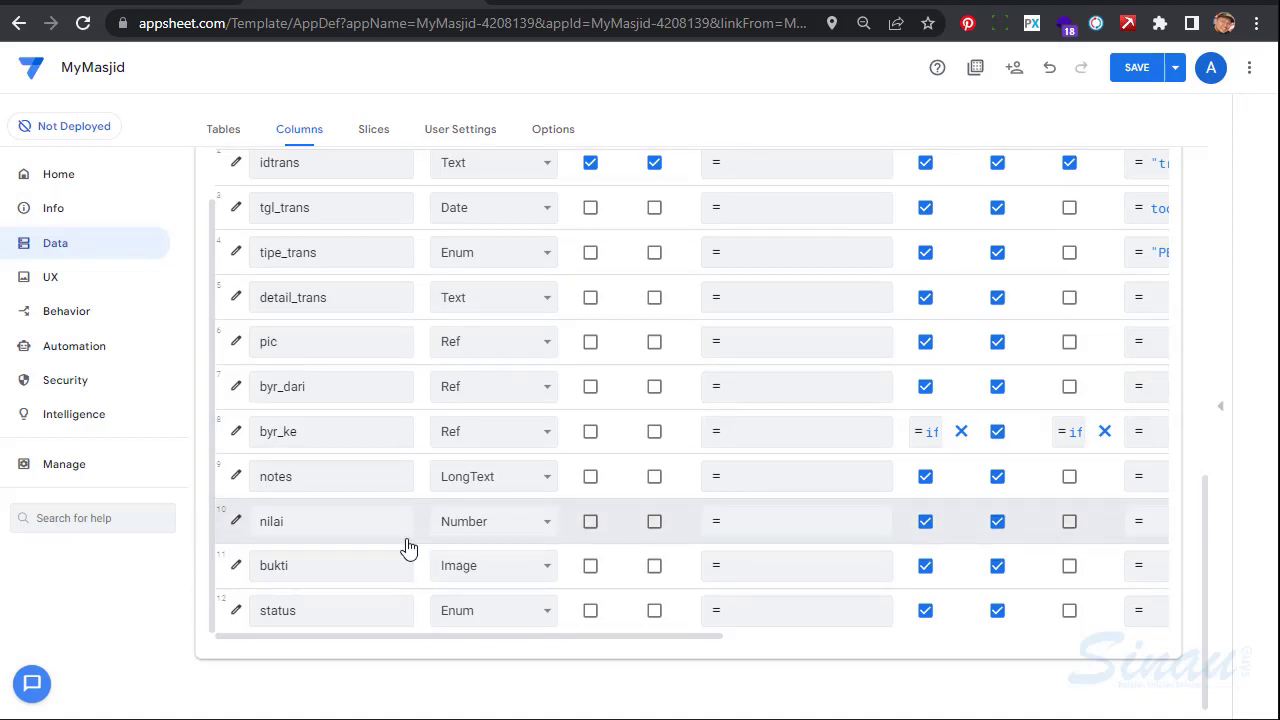
Save the app and start a new transaction form from the Transaksi view in the app preview
{"action": "left_click", "coordinate": [1130, 70]}
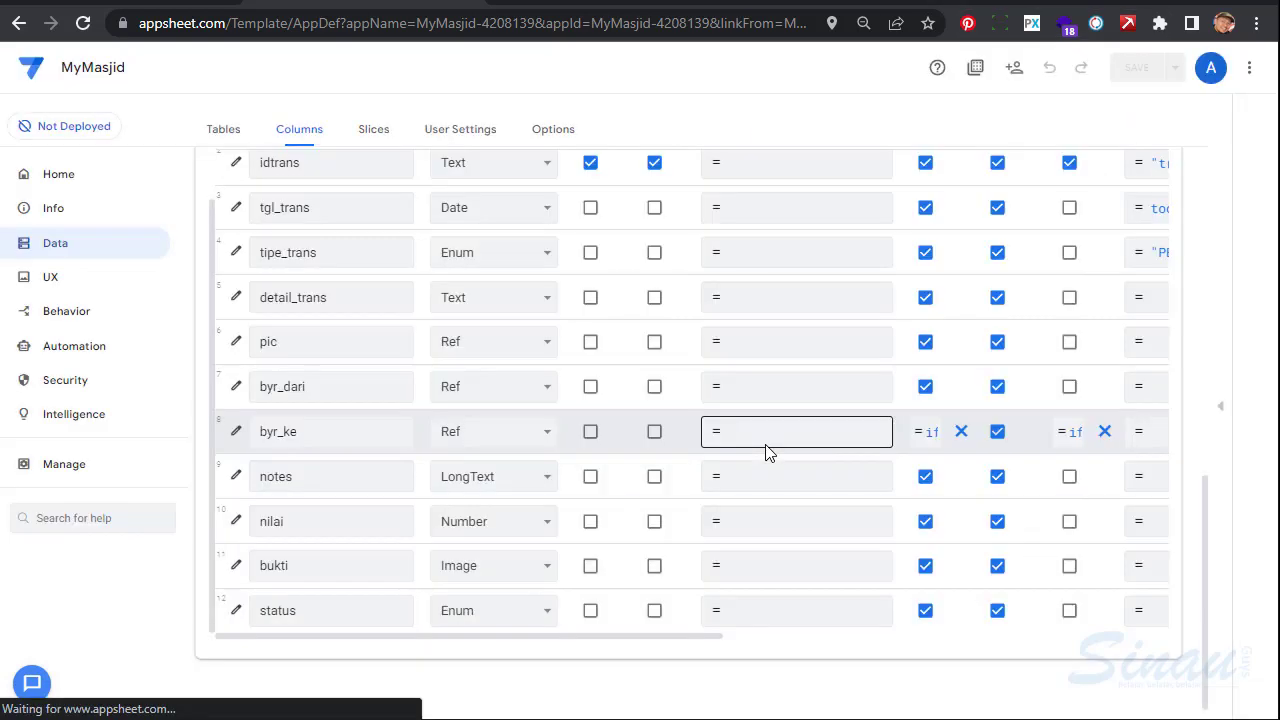
{"action": "left_click", "coordinate": [1222, 413]}
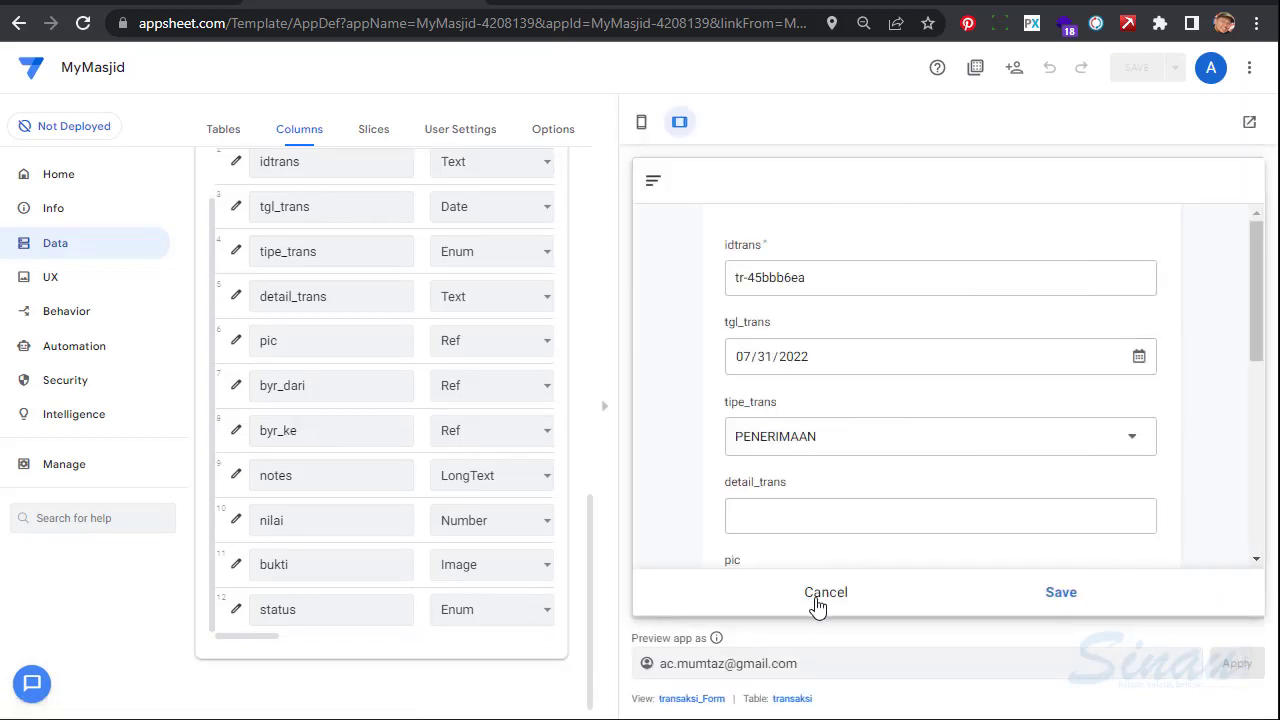
{"action": "left_click", "coordinate": [948, 592]}
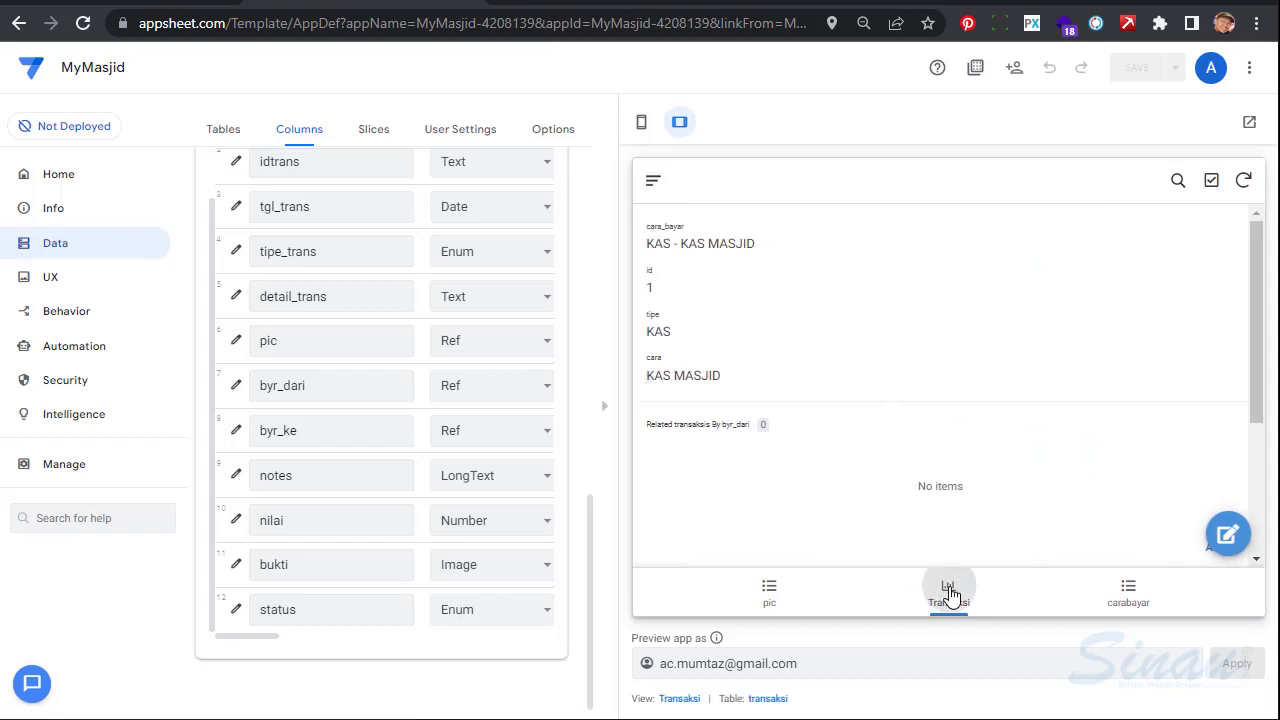
{"action": "left_click", "coordinate": [1228, 536]}
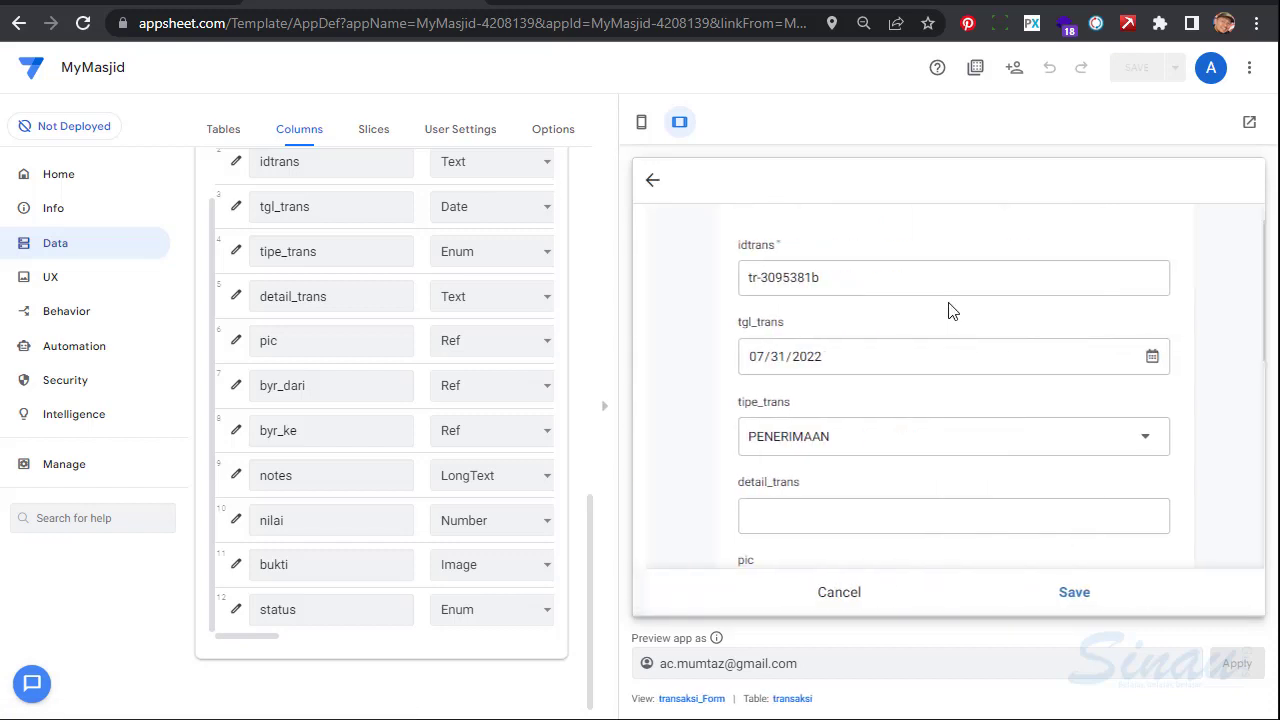
Test the new transaction form by choosing the first listed person as pic and BANK - BSI 001 as Cara Bayar
{"action": "scroll", "coordinate": [1094, 449], "scroll_direction": "down", "scroll_amount": 2}
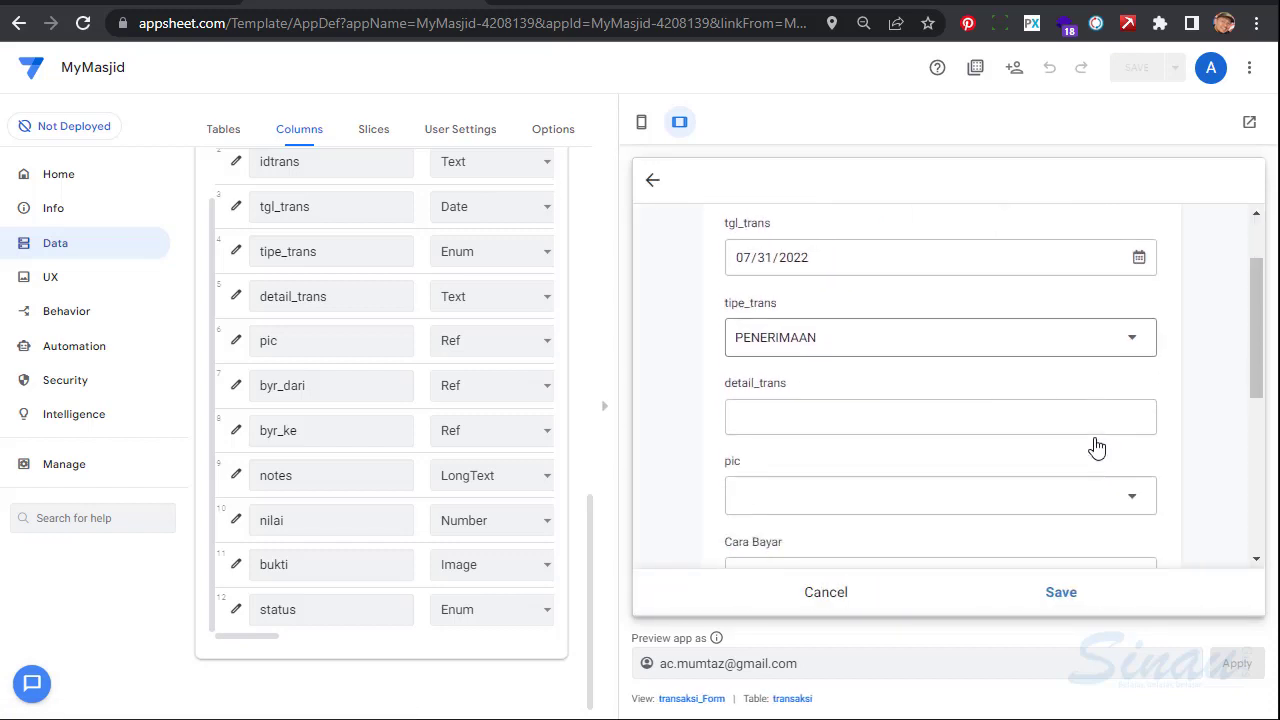
{"action": "left_click", "coordinate": [1111, 422]}
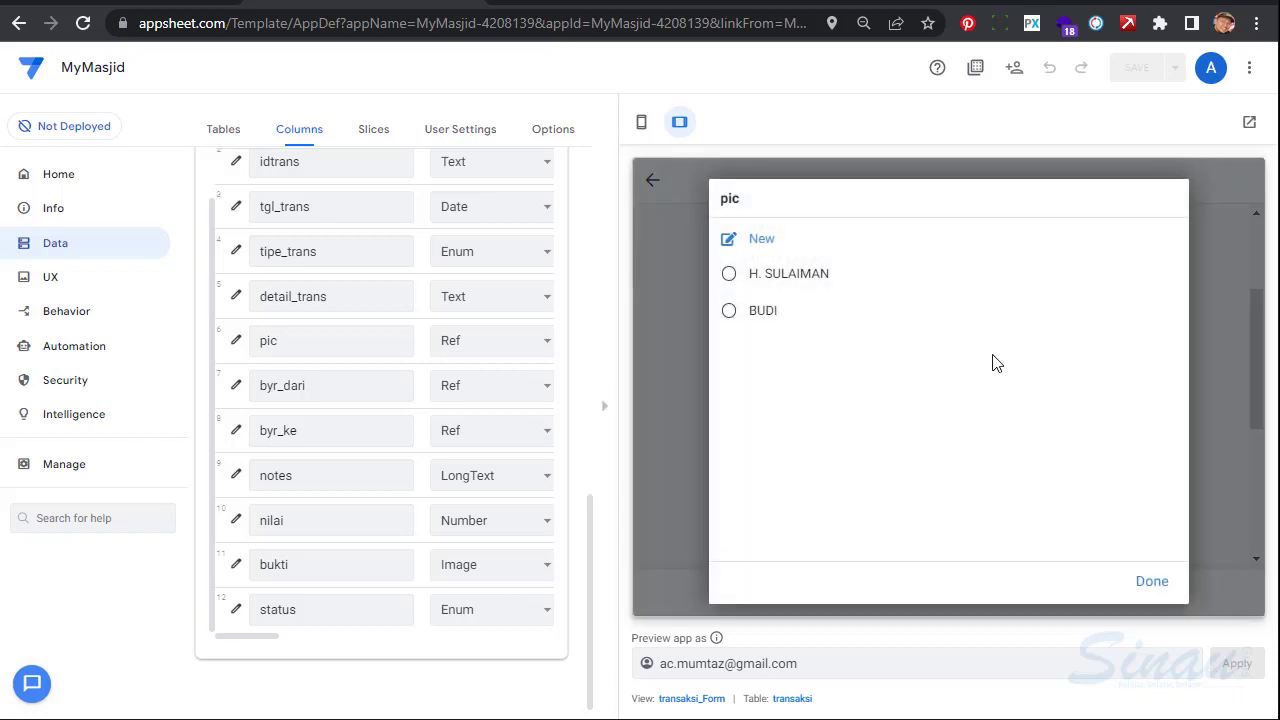
{"action": "left_click", "coordinate": [780, 287]}
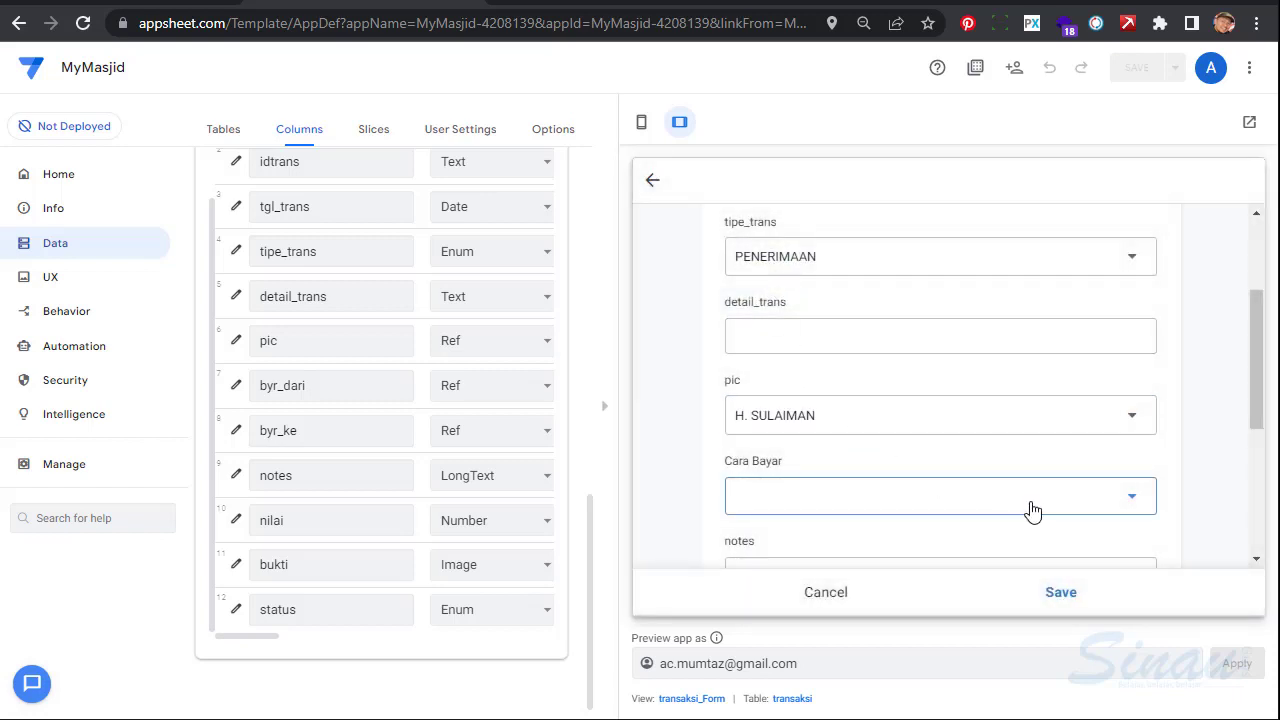
{"action": "left_click", "coordinate": [1033, 512]}
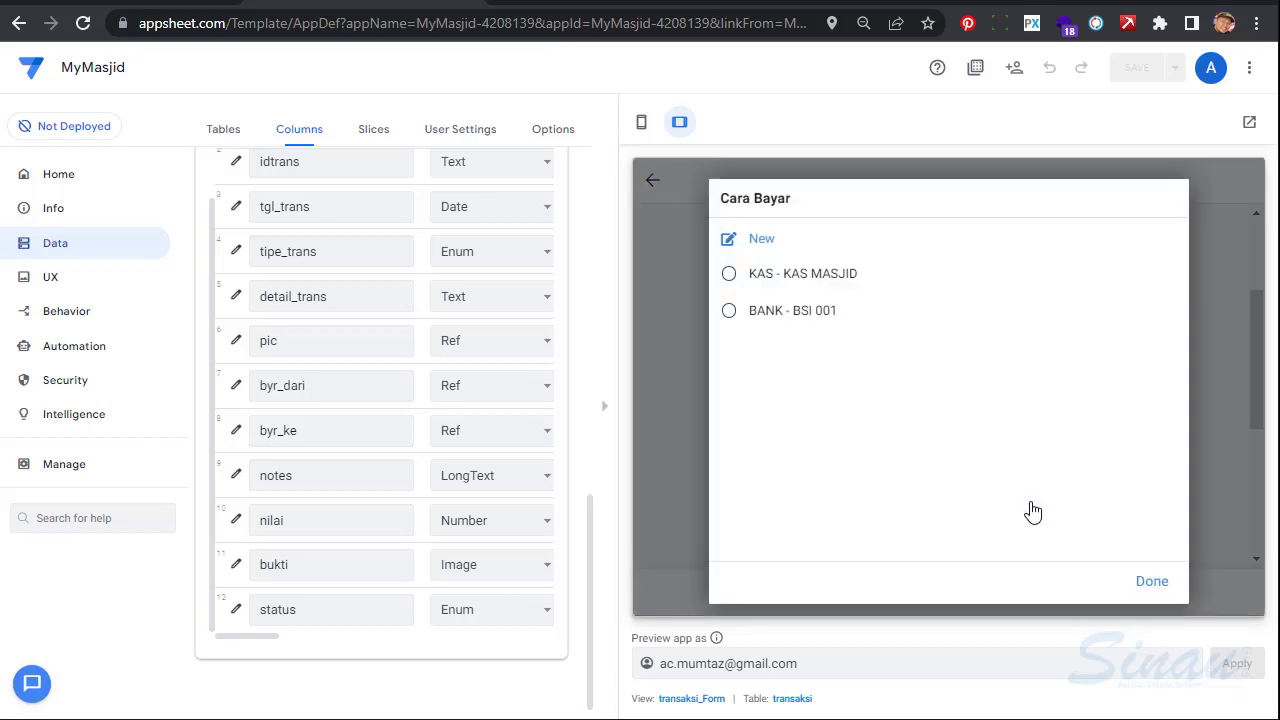
{"action": "left_click", "coordinate": [770, 310]}
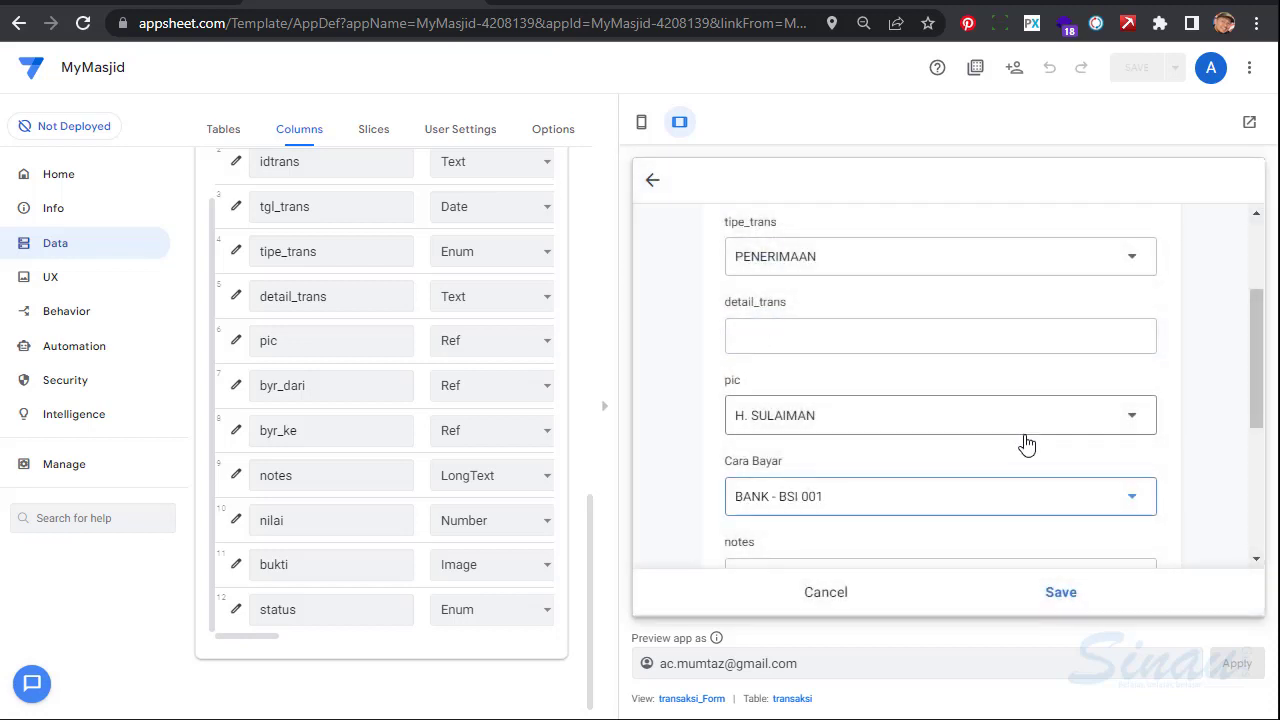
Examine the form's notes, nilai and bukti fields and the options offered for status and tipe_trans
{"action": "scroll", "coordinate": [1027, 444], "scroll_direction": "down", "scroll_amount": 3}
{"action": "left_click", "coordinate": [865, 392]}
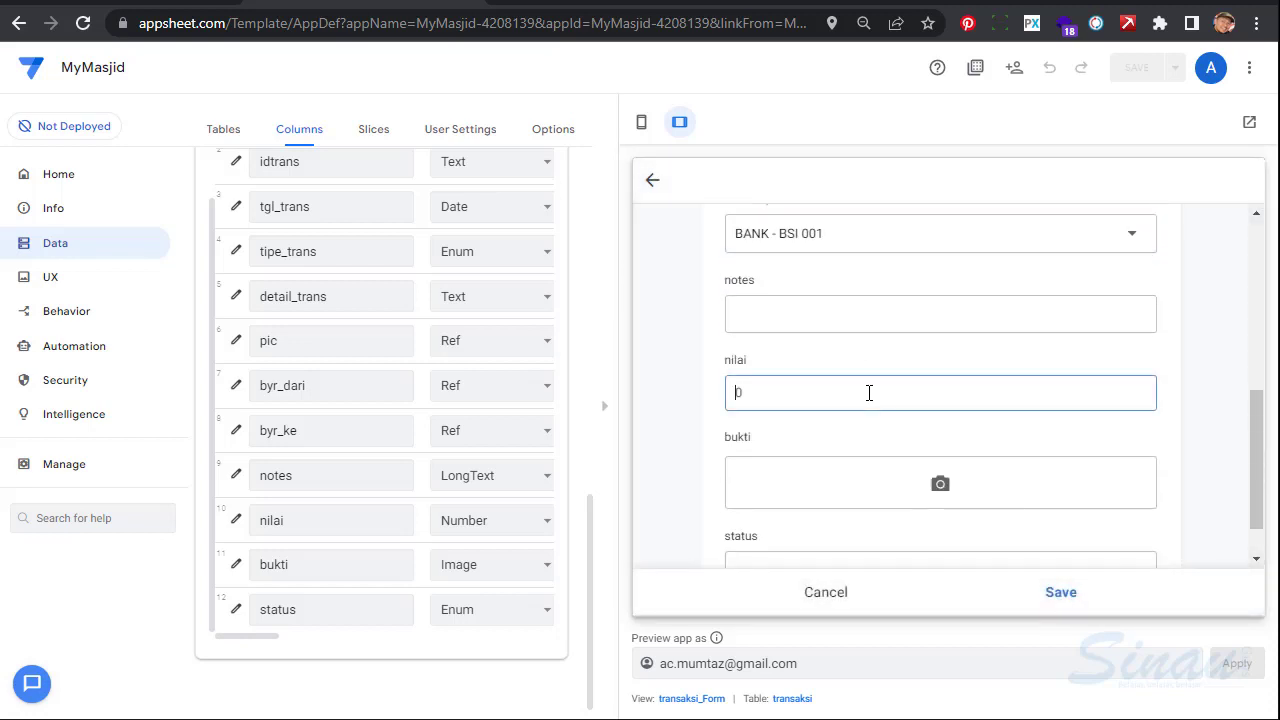
{"action": "scroll", "coordinate": [869, 392], "scroll_direction": "down", "scroll_amount": 1}
{"action": "scroll", "coordinate": [869, 392], "scroll_direction": "up", "scroll_amount": 1}
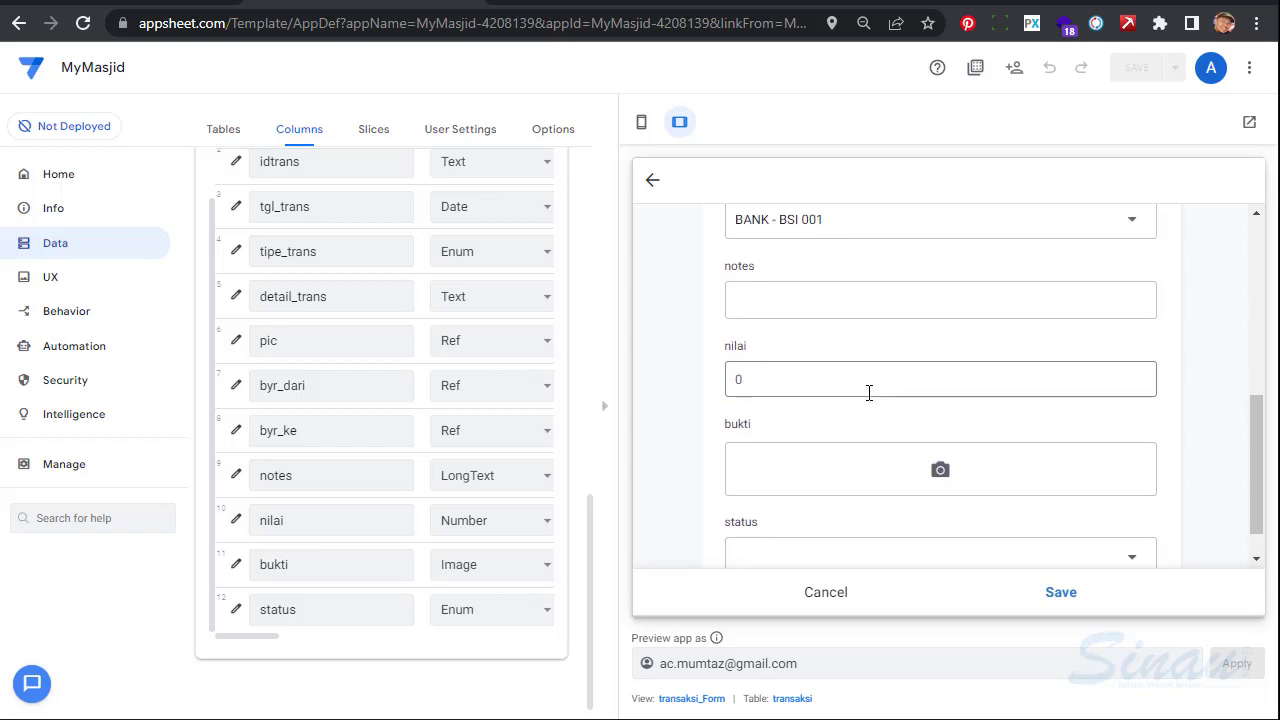
{"action": "scroll", "coordinate": [869, 392], "scroll_direction": "down", "scroll_amount": 1}
{"action": "left_click", "coordinate": [1135, 518]}
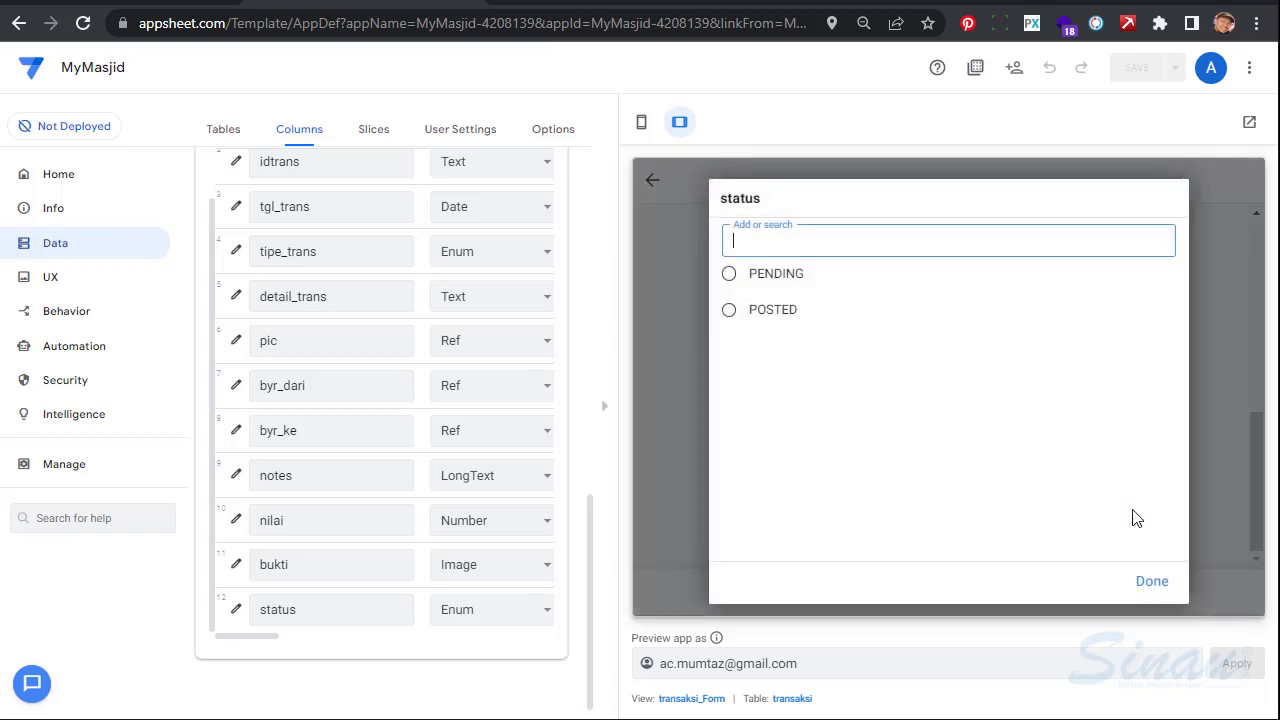
{"action": "key", "text": "Escape"}
{"action": "scroll", "coordinate": [874, 326], "scroll_direction": "up", "scroll_amount": 6}
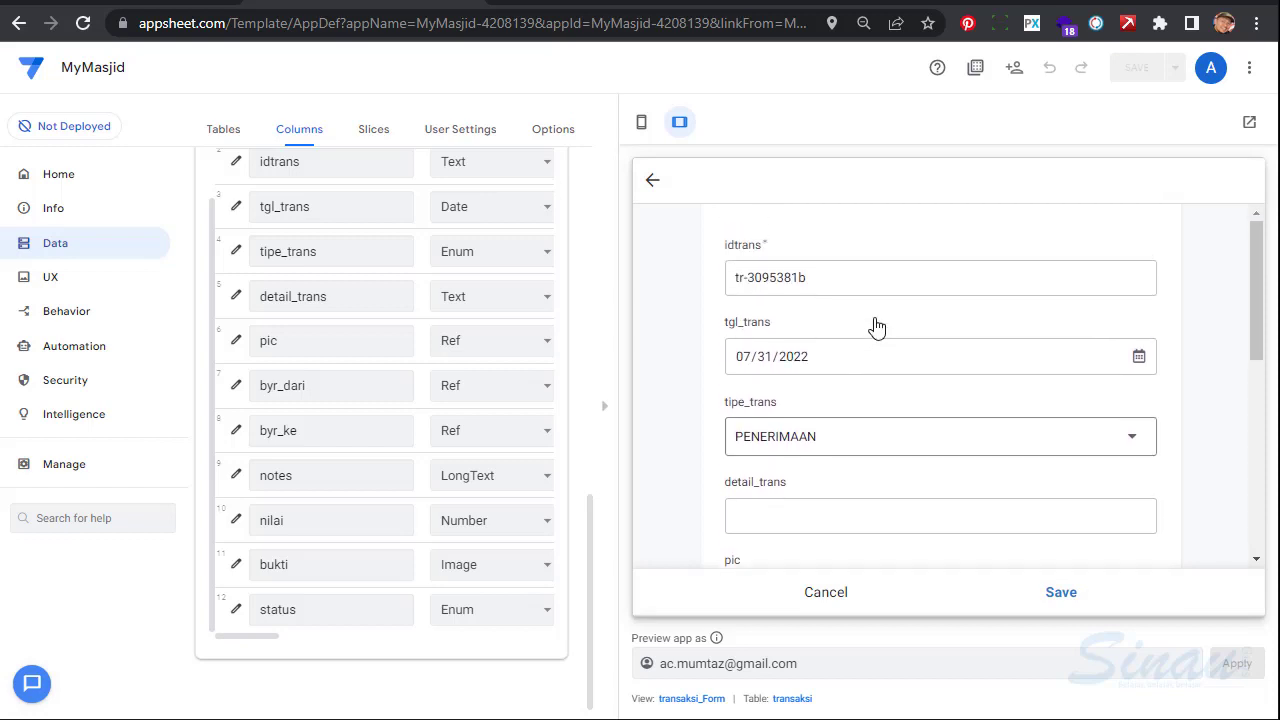
{"action": "scroll", "coordinate": [874, 326], "scroll_direction": "down", "scroll_amount": 1}
{"action": "left_click", "coordinate": [1003, 386]}
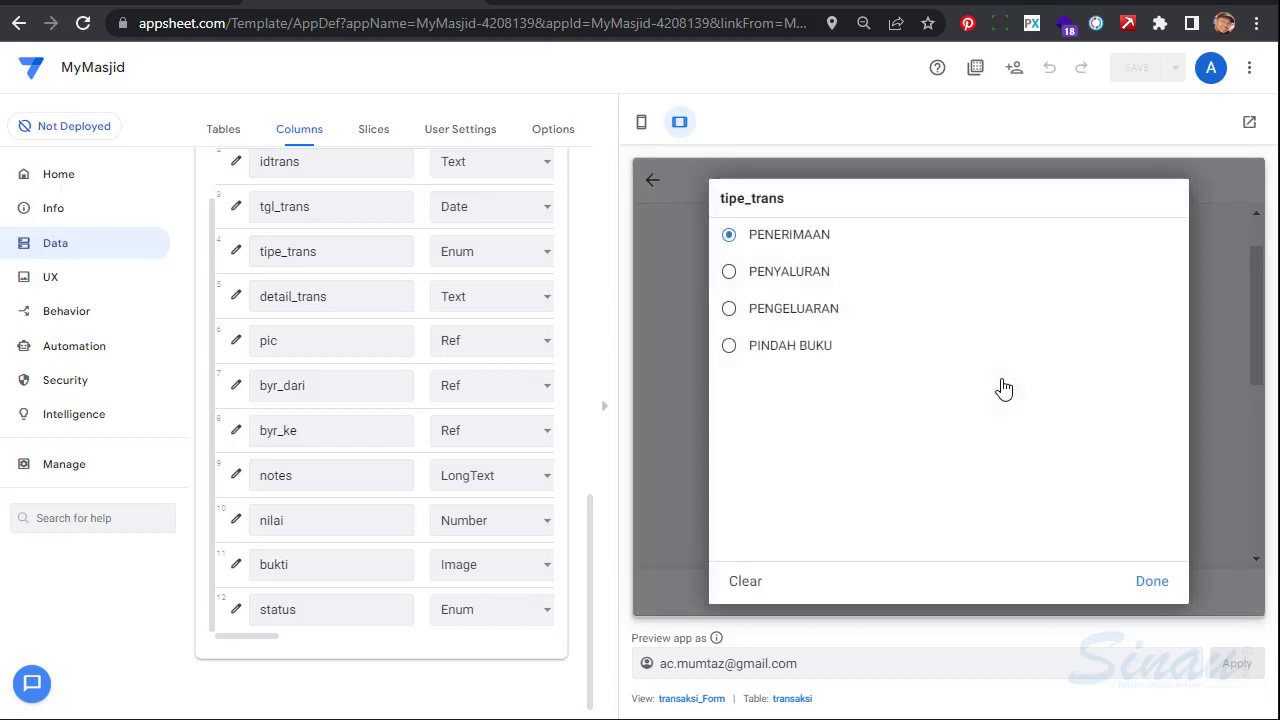
{"action": "key", "text": "Escape"}
{"action": "scroll", "coordinate": [774, 434], "scroll_direction": "down", "scroll_amount": 2}
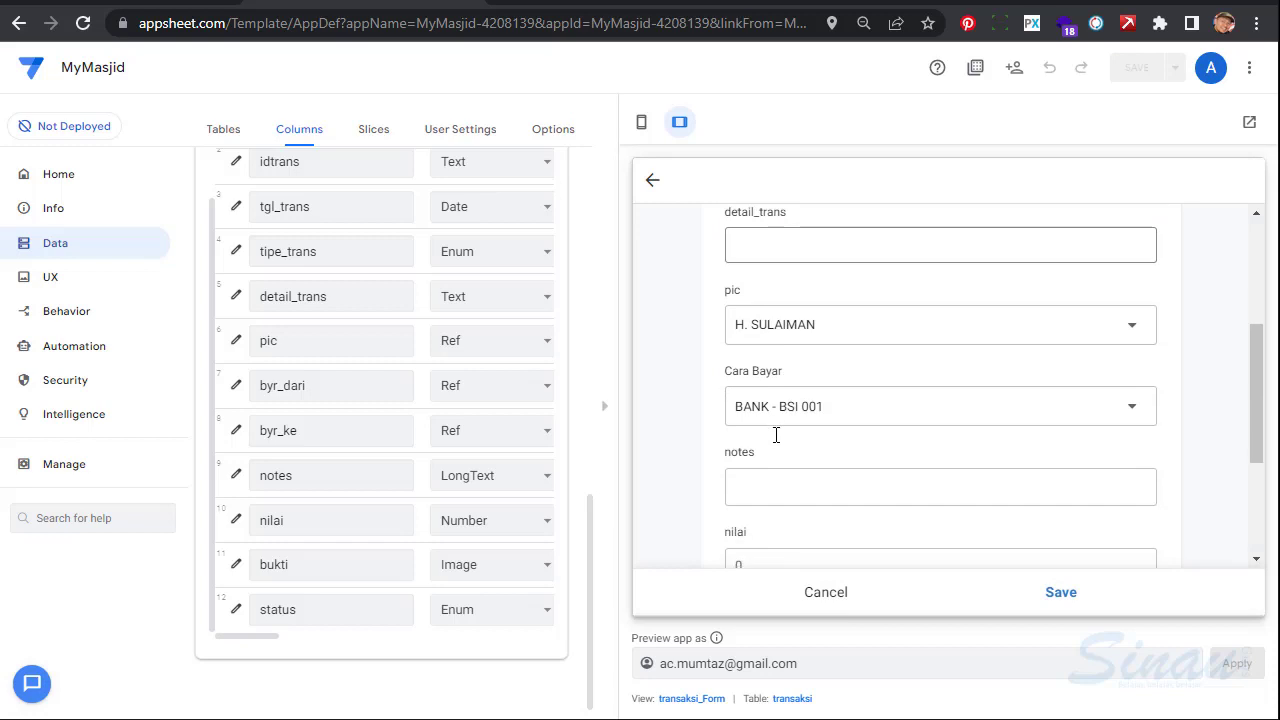
{"action": "scroll", "coordinate": [920, 414], "scroll_direction": "up", "scroll_amount": 3}
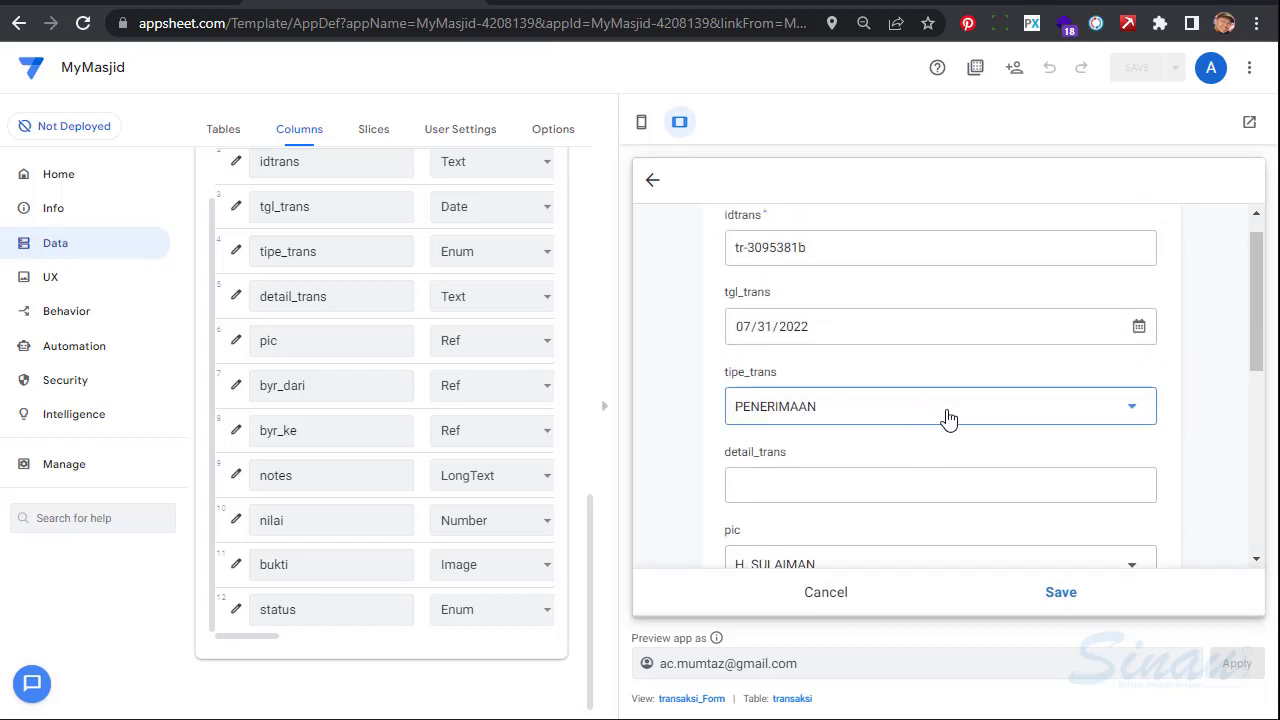
Set tipe_trans to PINDAH BUKU in the preview form and check how the pic, byr_dari and byr_ke fields respond
{"action": "left_click", "coordinate": [1046, 420]}
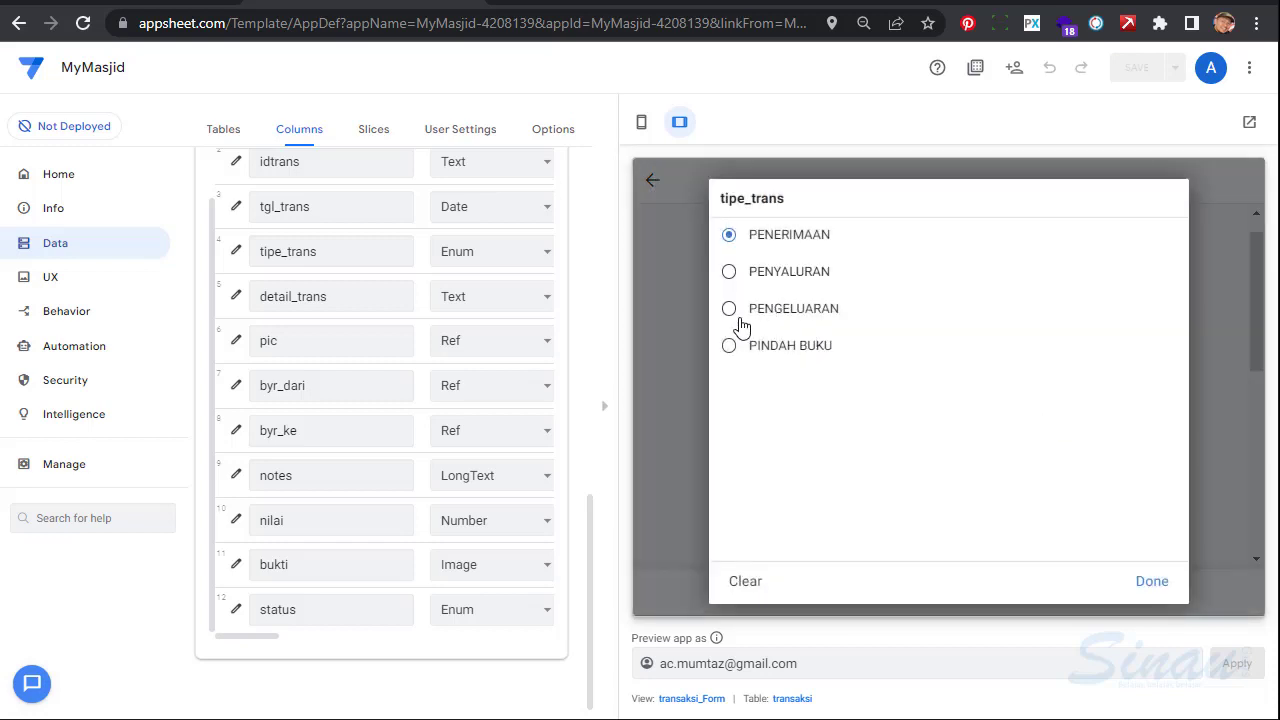
{"action": "left_click", "coordinate": [731, 346]}
{"action": "scroll", "coordinate": [934, 387], "scroll_direction": "down", "scroll_amount": 2}
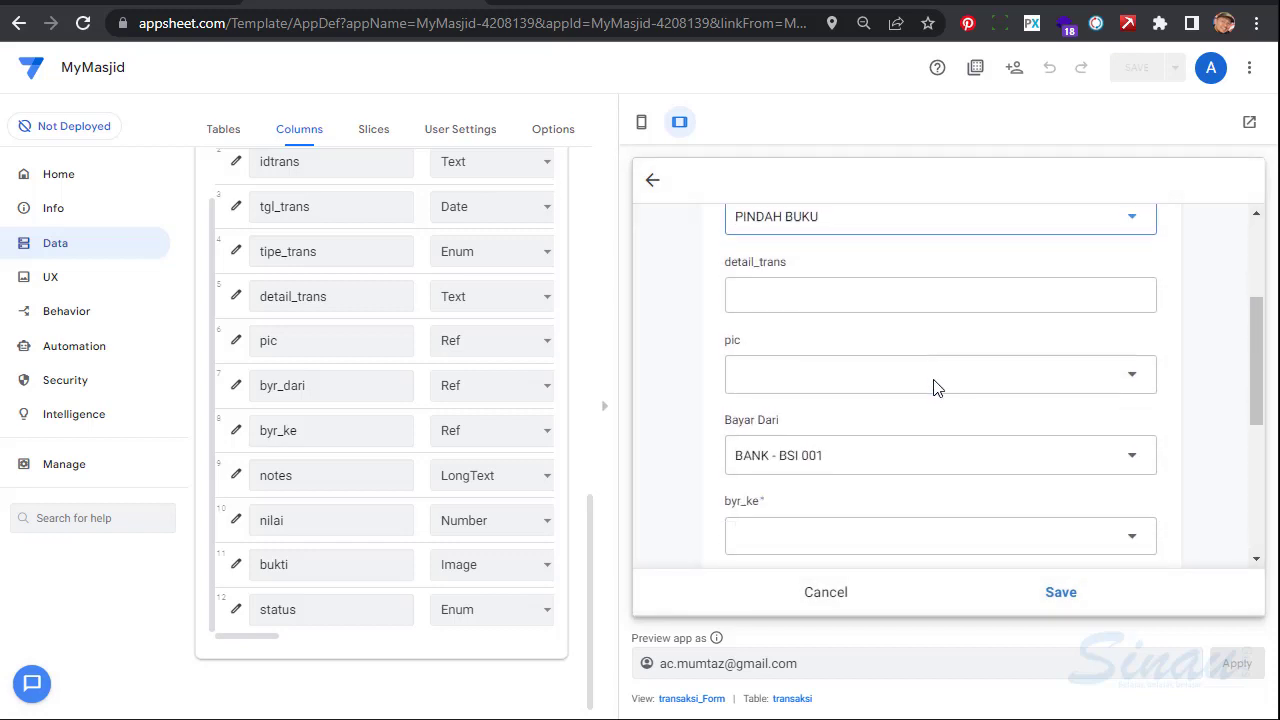
{"action": "scroll", "coordinate": [934, 387], "scroll_direction": "down", "scroll_amount": 3}
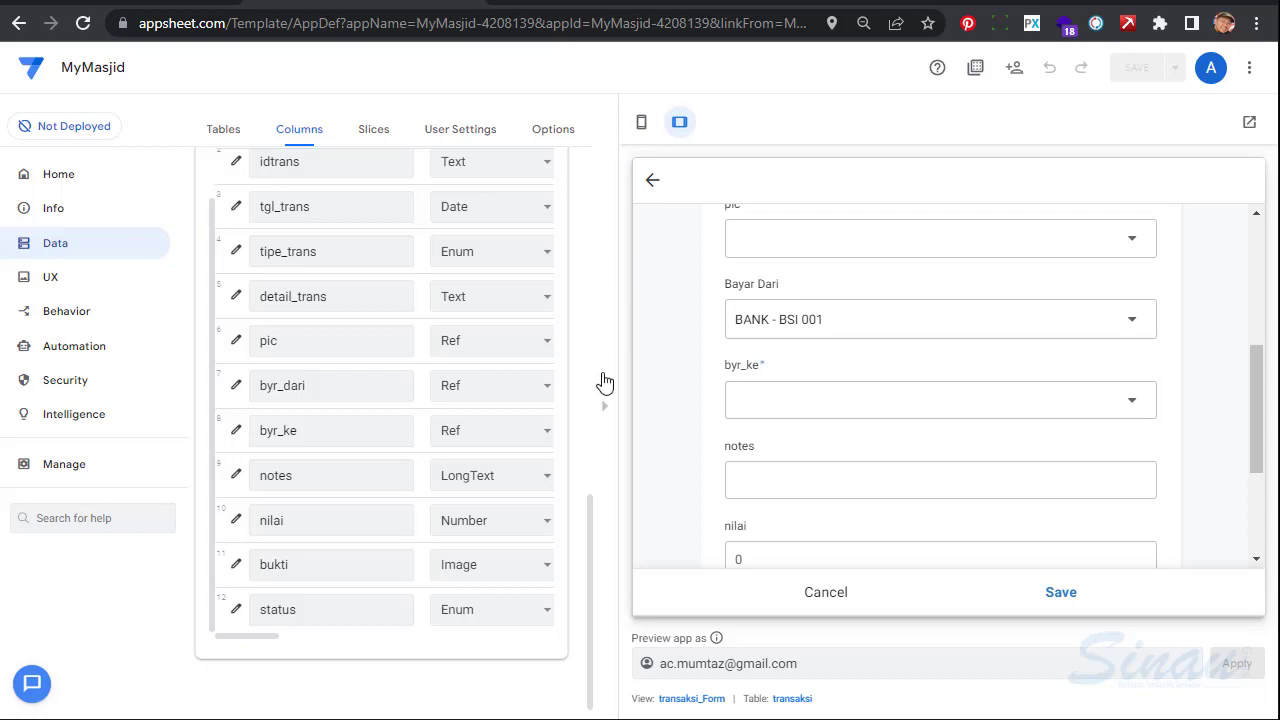
Make the byr_dari, pic, tipe_trans, tgl_trans and nilai columns of the transaksi table required
{"action": "left_click", "coordinate": [608, 420]}
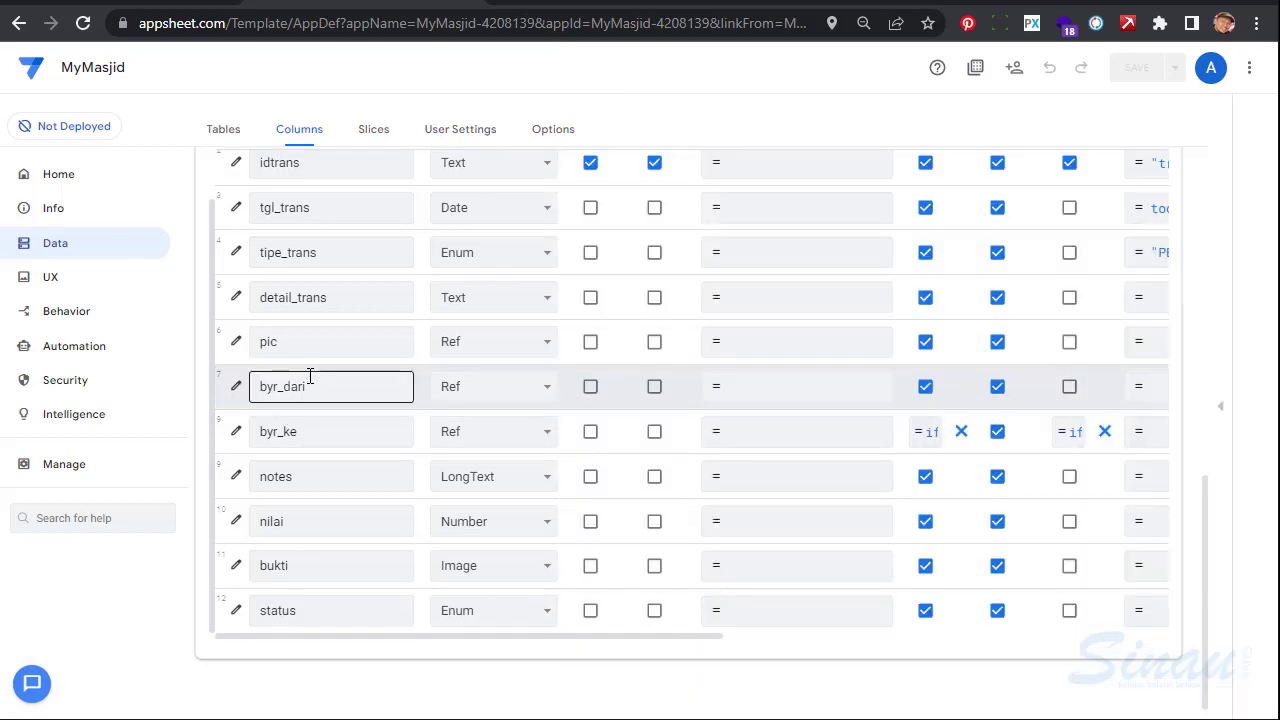
{"action": "left_click", "coordinate": [1069, 390]}
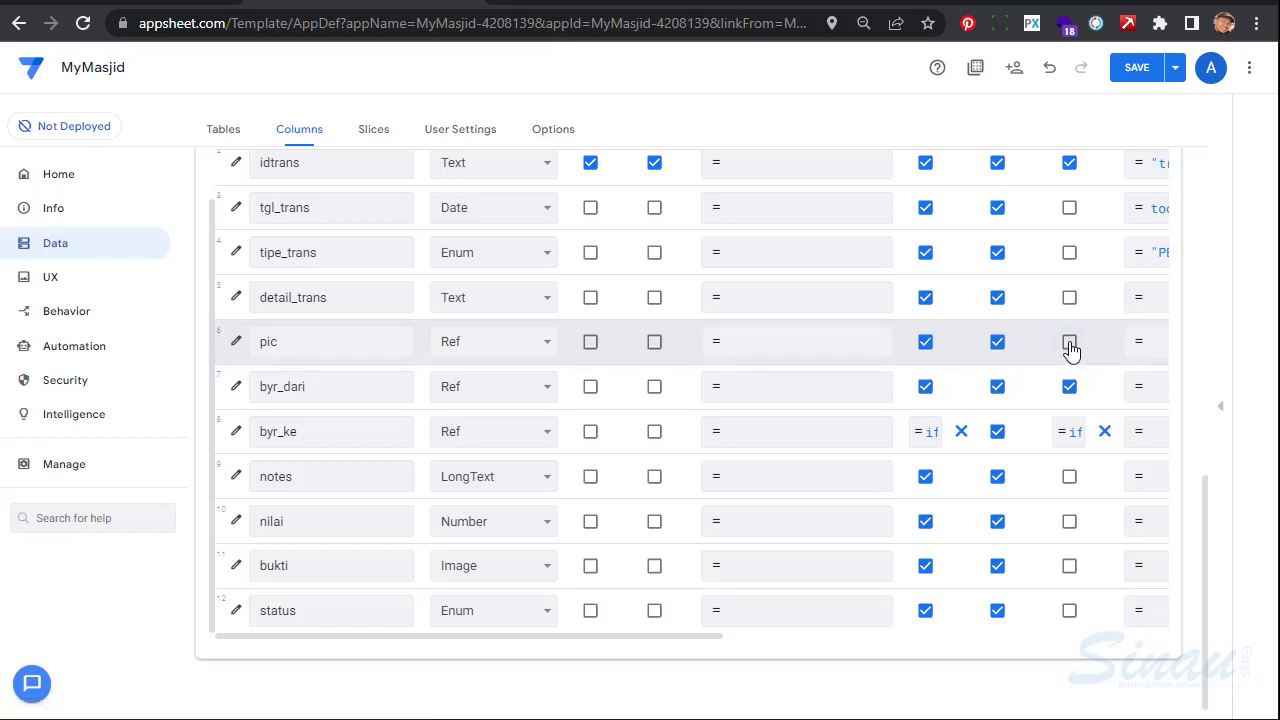
{"action": "left_click", "coordinate": [1070, 345]}
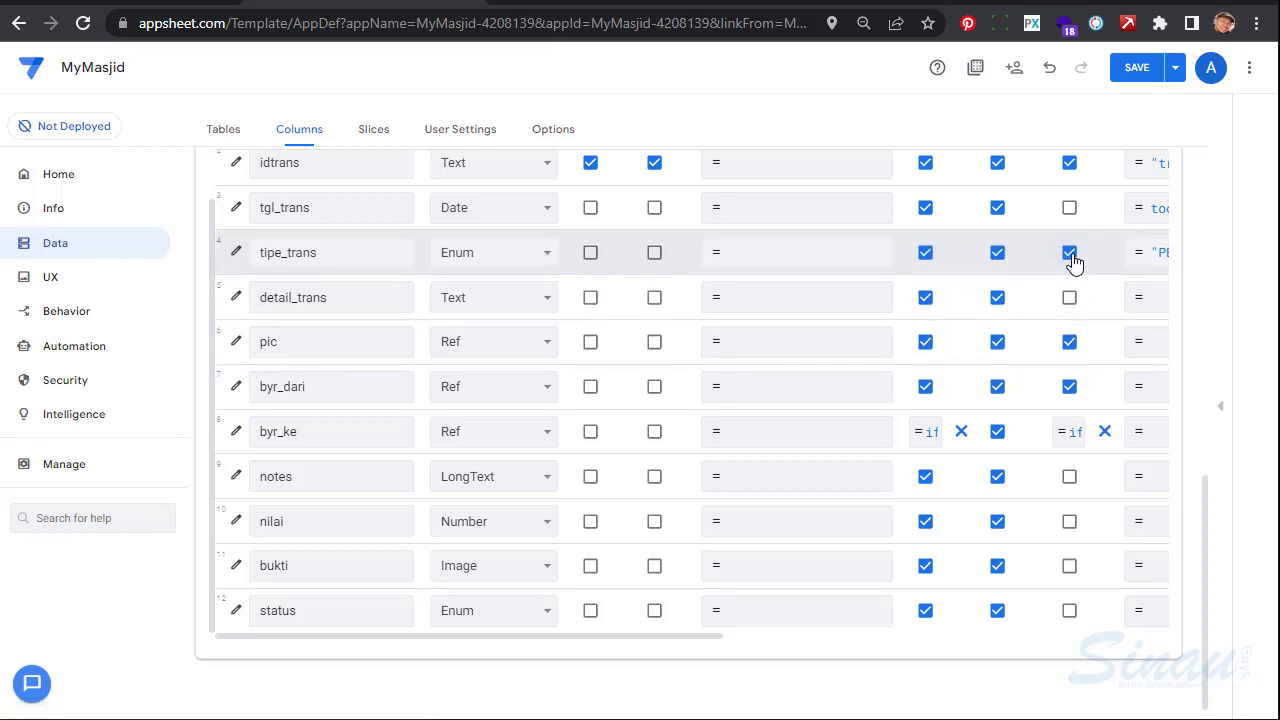
{"action": "left_click", "coordinate": [1069, 208]}
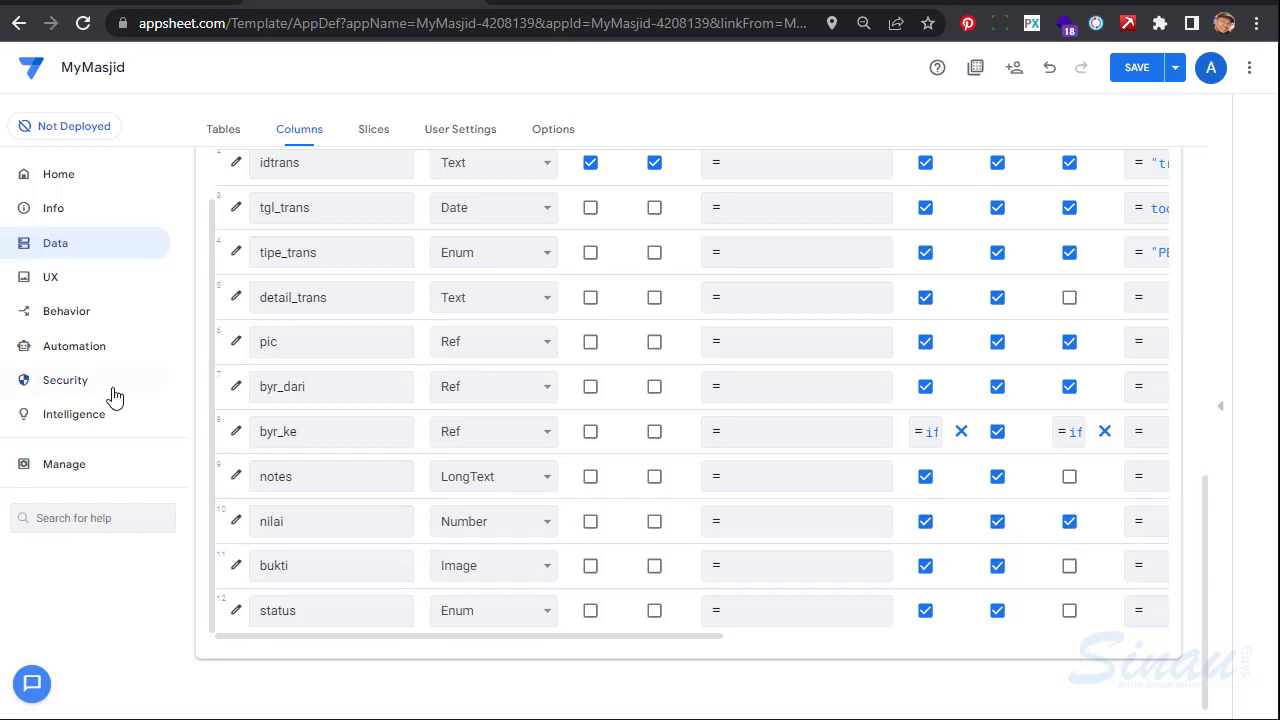
Replace [tgl_trans] with [tipe_trans] in the byr_ke column's Display name expression, save it and close the column settings
{"action": "left_click", "coordinate": [236, 433]}
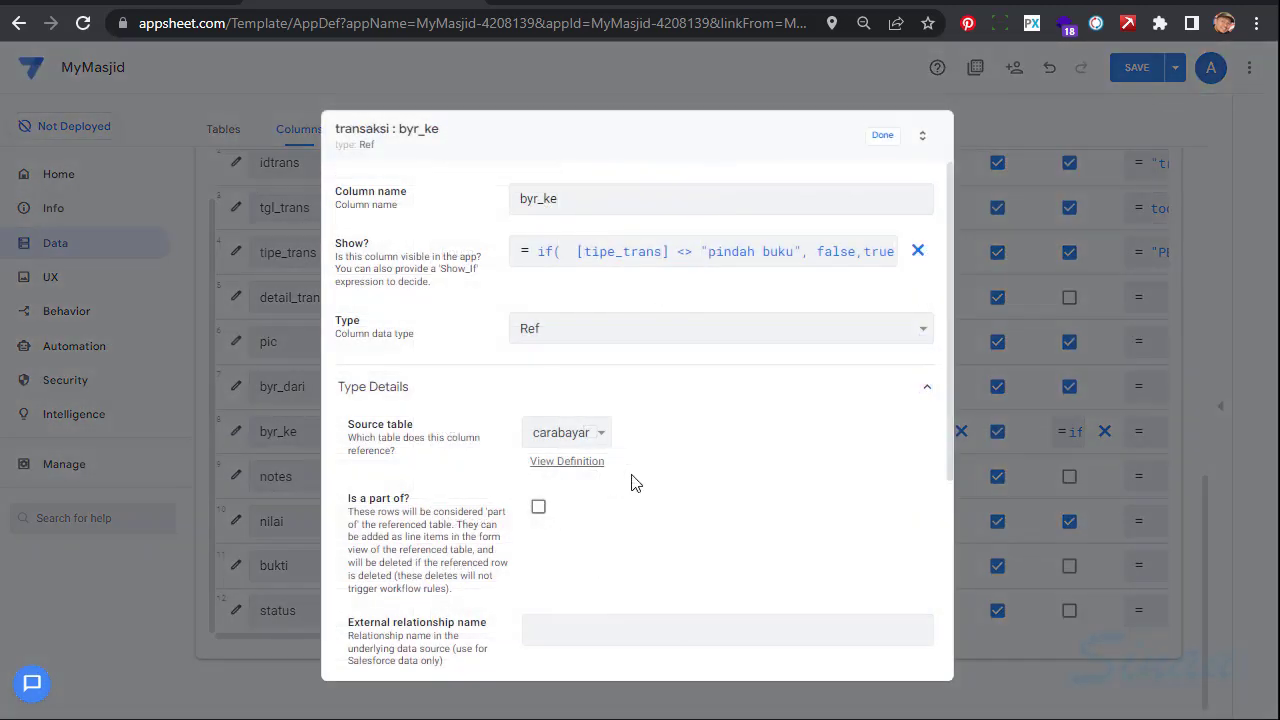
{"action": "scroll", "coordinate": [631, 480], "scroll_direction": "down", "scroll_amount": 3}
{"action": "left_click", "coordinate": [362, 598]}
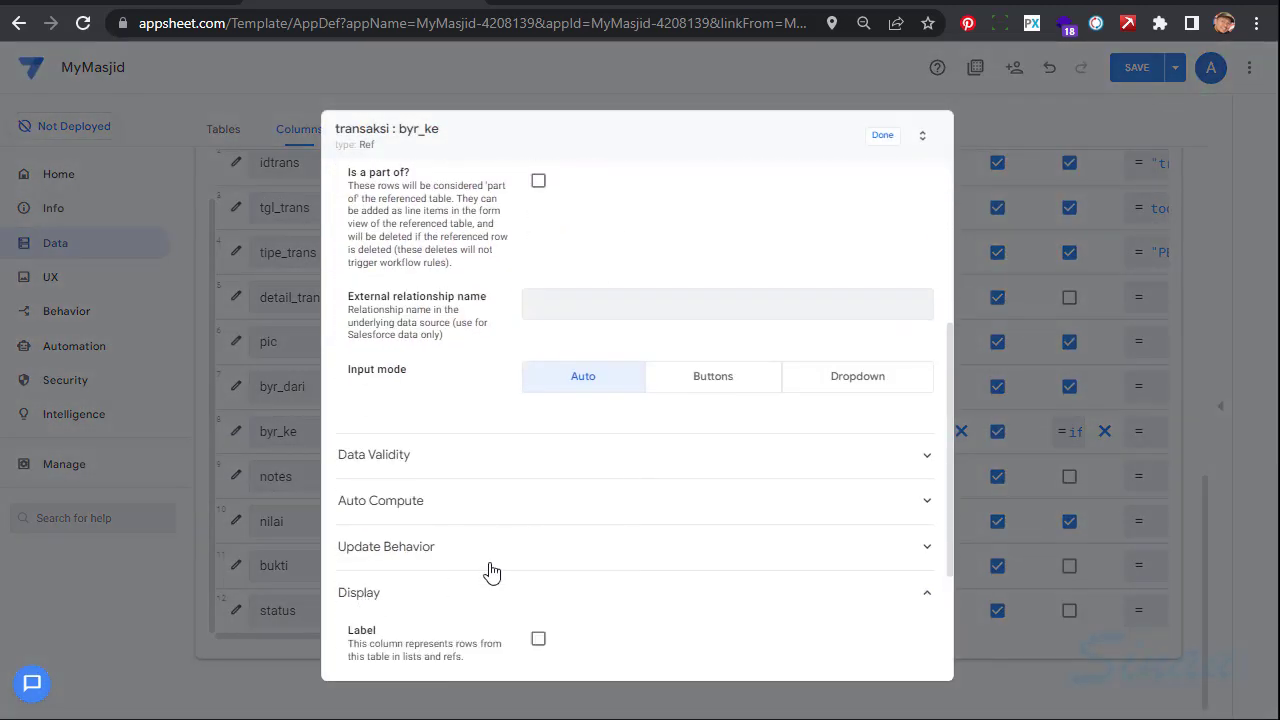
{"action": "scroll", "coordinate": [773, 520], "scroll_direction": "down", "scroll_amount": 2}
{"action": "left_click", "coordinate": [697, 487]}
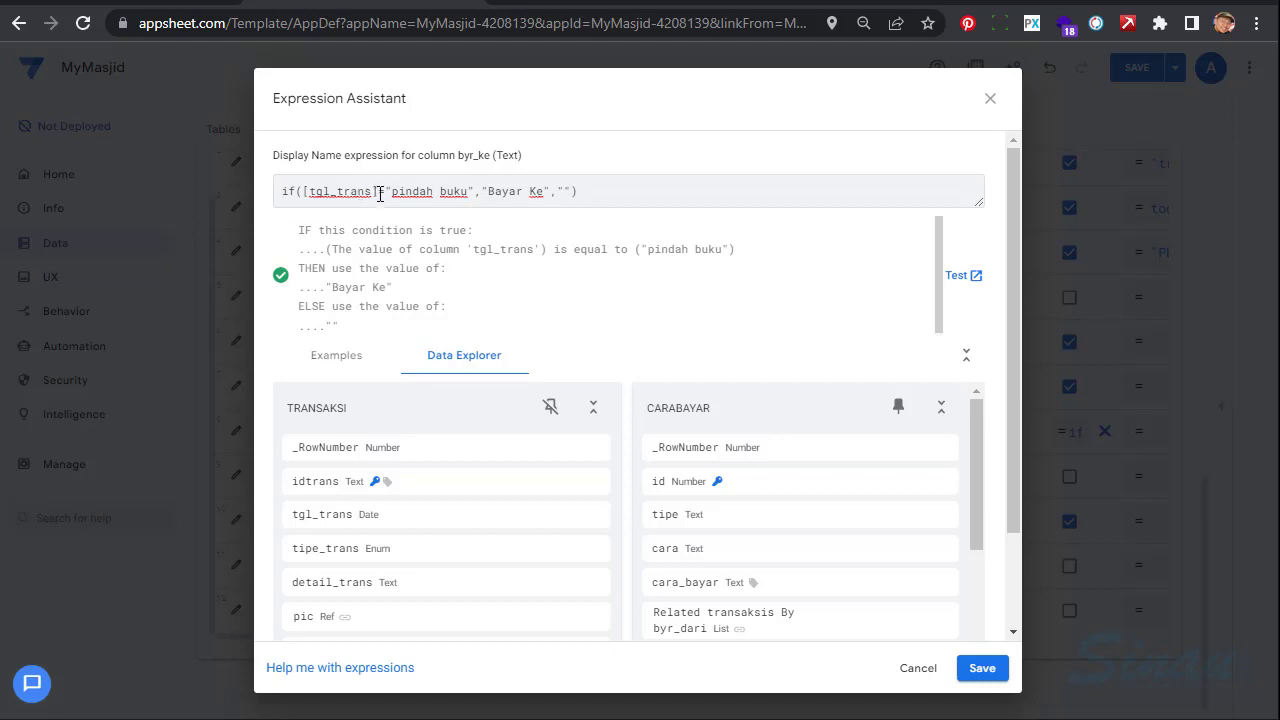
{"action": "key", "text": "BackSpace"}
{"action": "key", "text": "BackSpace"}
{"action": "key", "text": "BackSpace"}
{"action": "key", "text": "BackSpace"}
{"action": "key", "text": "BackSpace"}
{"action": "key", "text": "BackSpace"}
{"action": "key", "text": "BackSpace"}
{"action": "key", "text": "BackSpace"}
{"action": "key", "text": "BackSpace"}
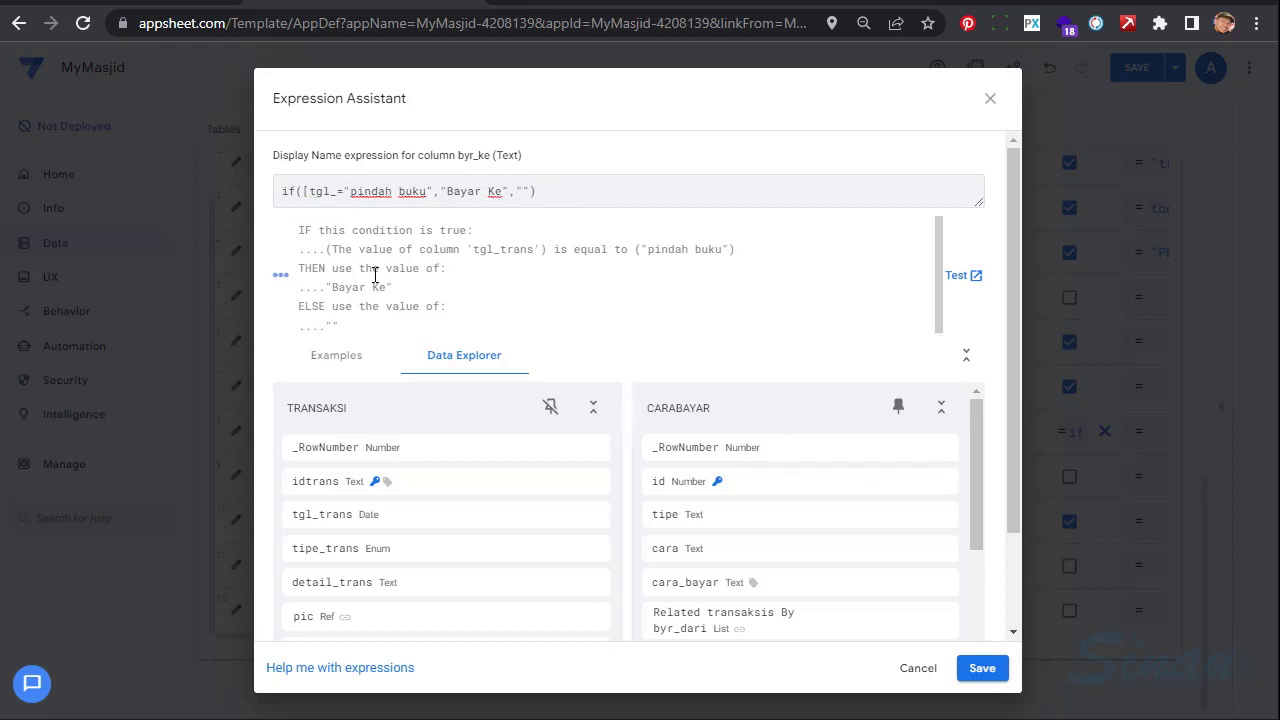
{"action": "key", "text": "BackSpace"}
{"action": "key", "text": "BackSpace"}
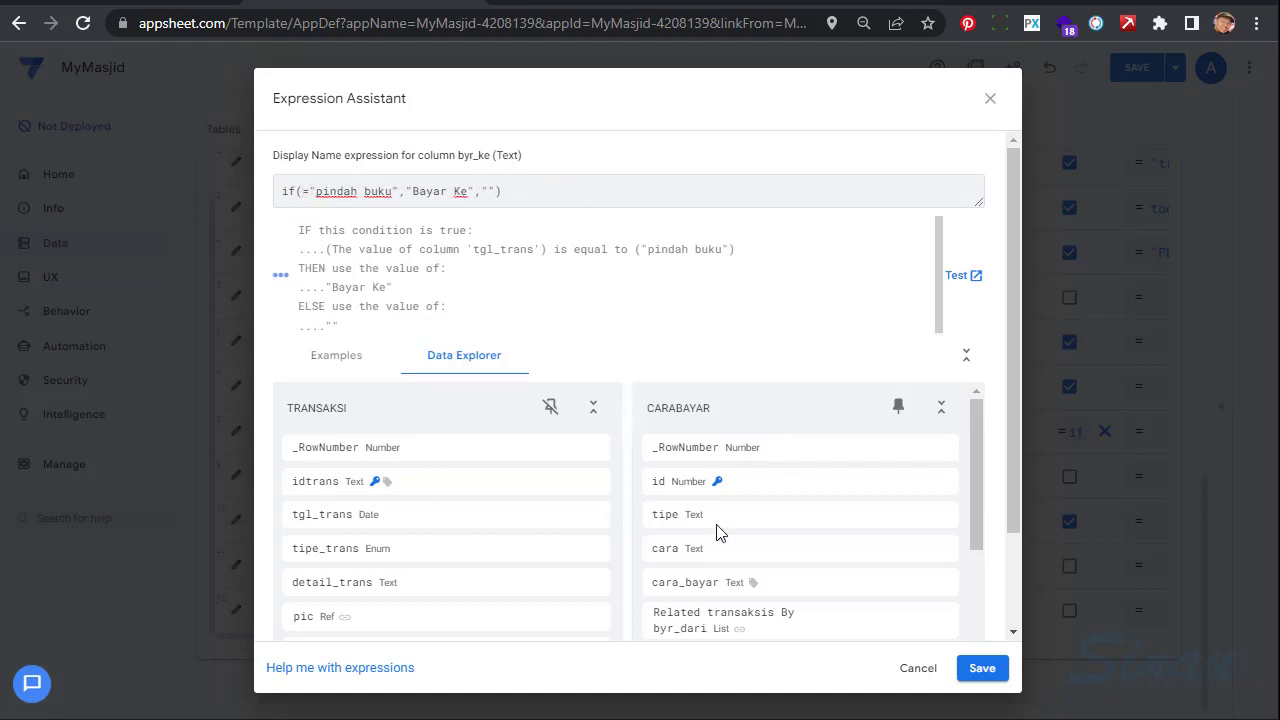
{"action": "left_click", "coordinate": [580, 556]}
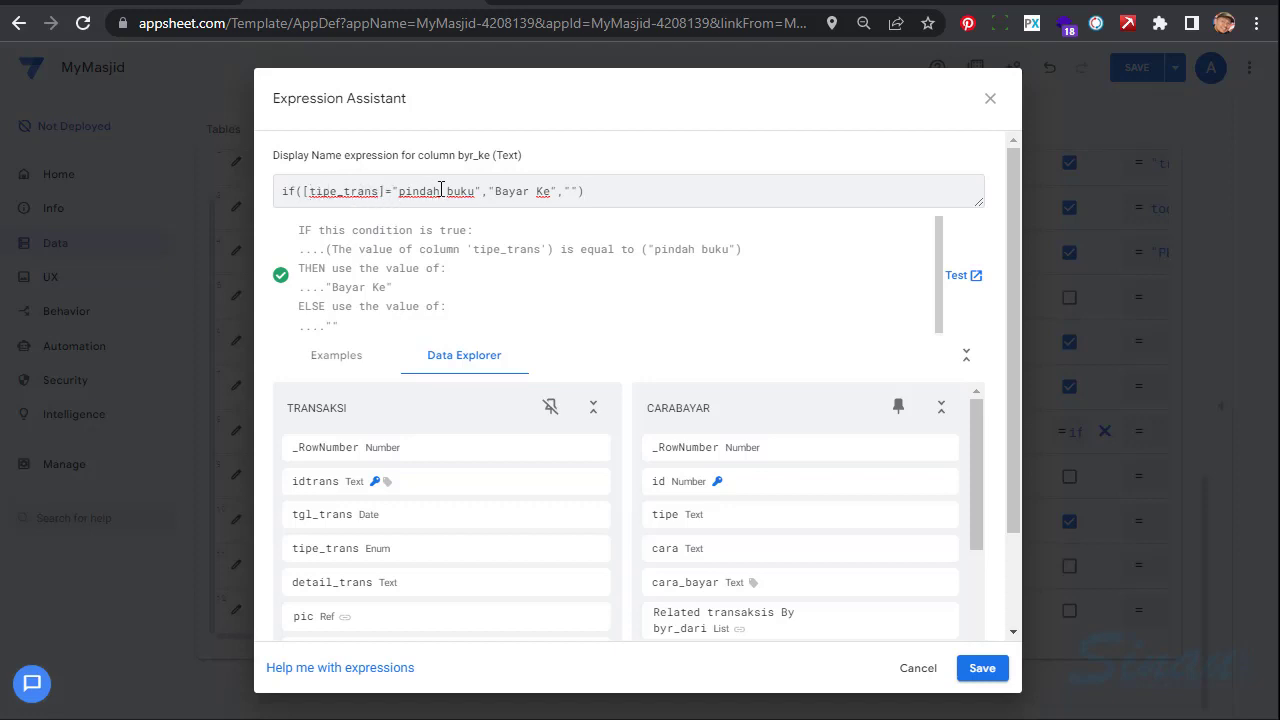
{"action": "left_click", "coordinate": [982, 668]}
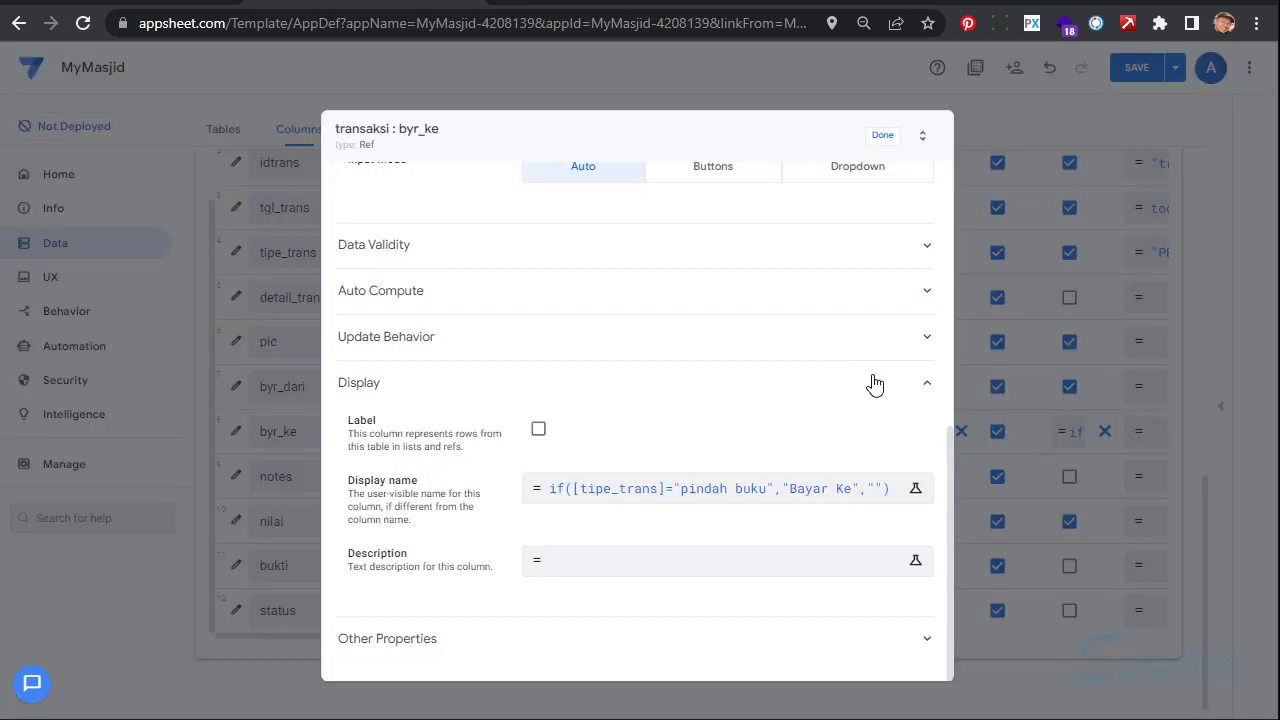
{"action": "left_click", "coordinate": [881, 138]}
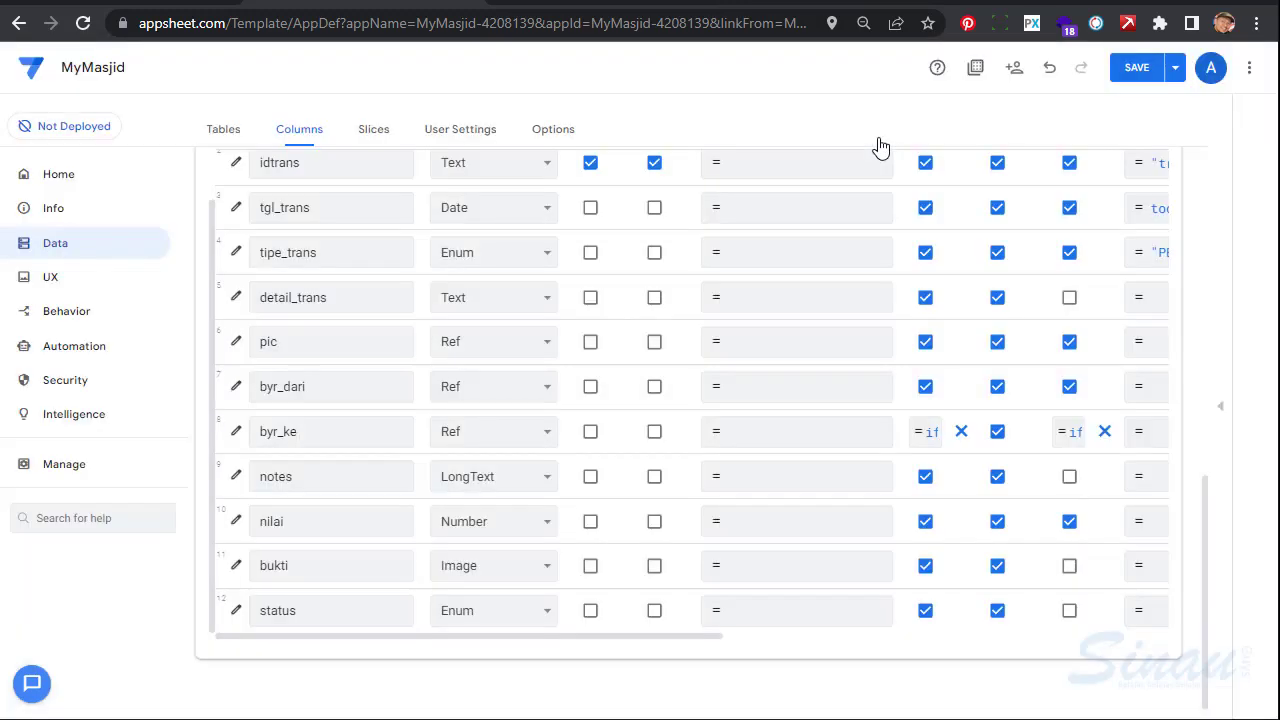
Check the byr_ke label in the preview form with tipe_trans set to PINDAH BUKU, and save the app
{"action": "left_click", "coordinate": [1221, 407]}
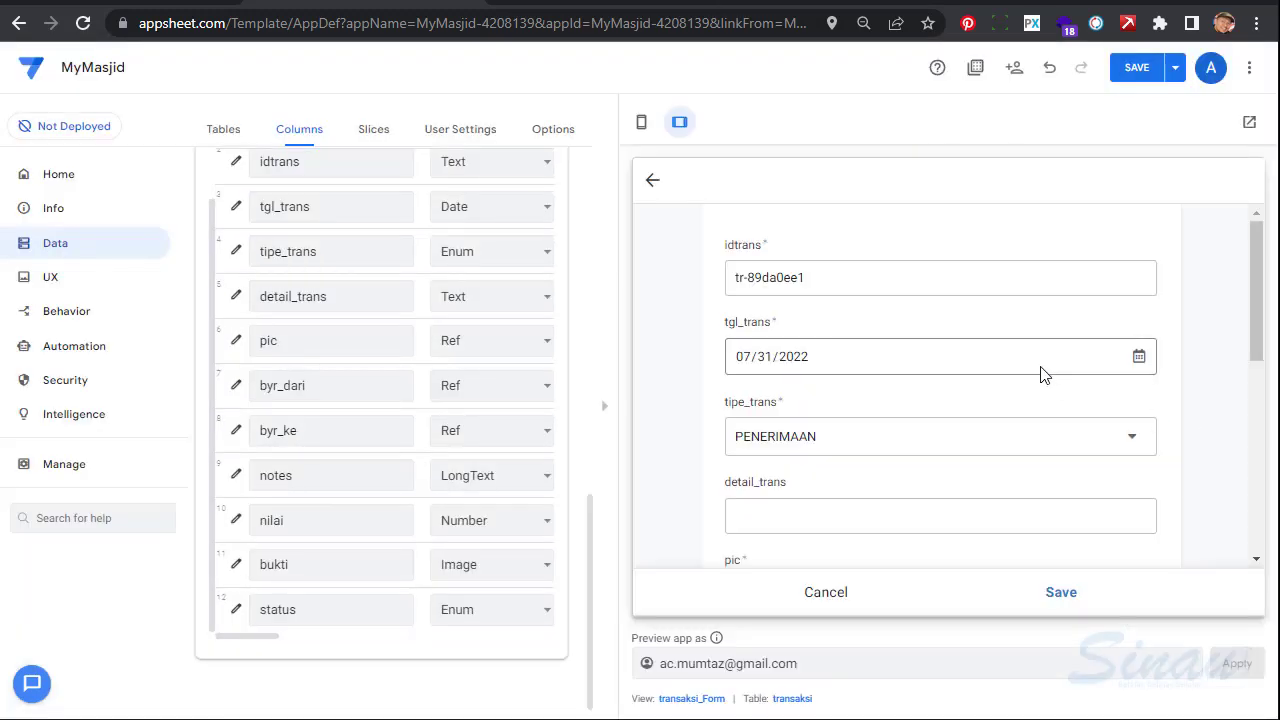
{"action": "left_click", "coordinate": [1094, 434]}
{"action": "left_click", "coordinate": [812, 350]}
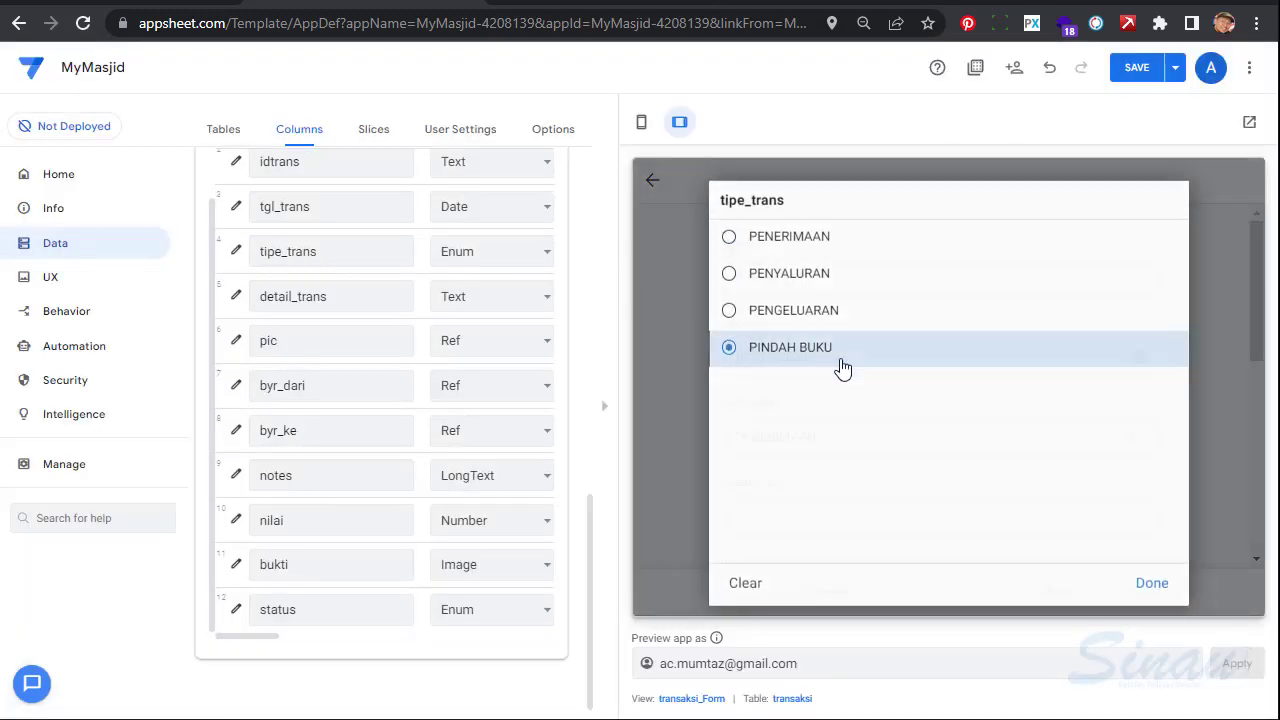
{"action": "scroll", "coordinate": [1008, 428], "scroll_direction": "down", "scroll_amount": 3}
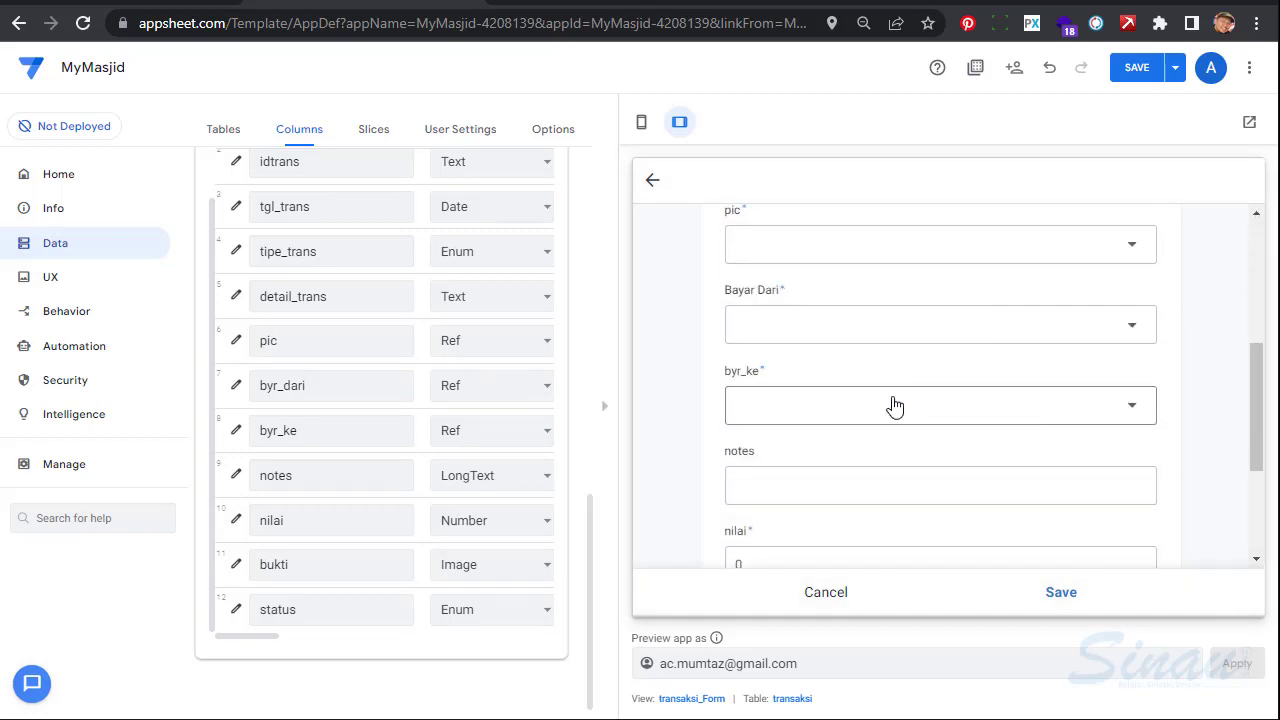
{"action": "left_click", "coordinate": [1137, 67]}
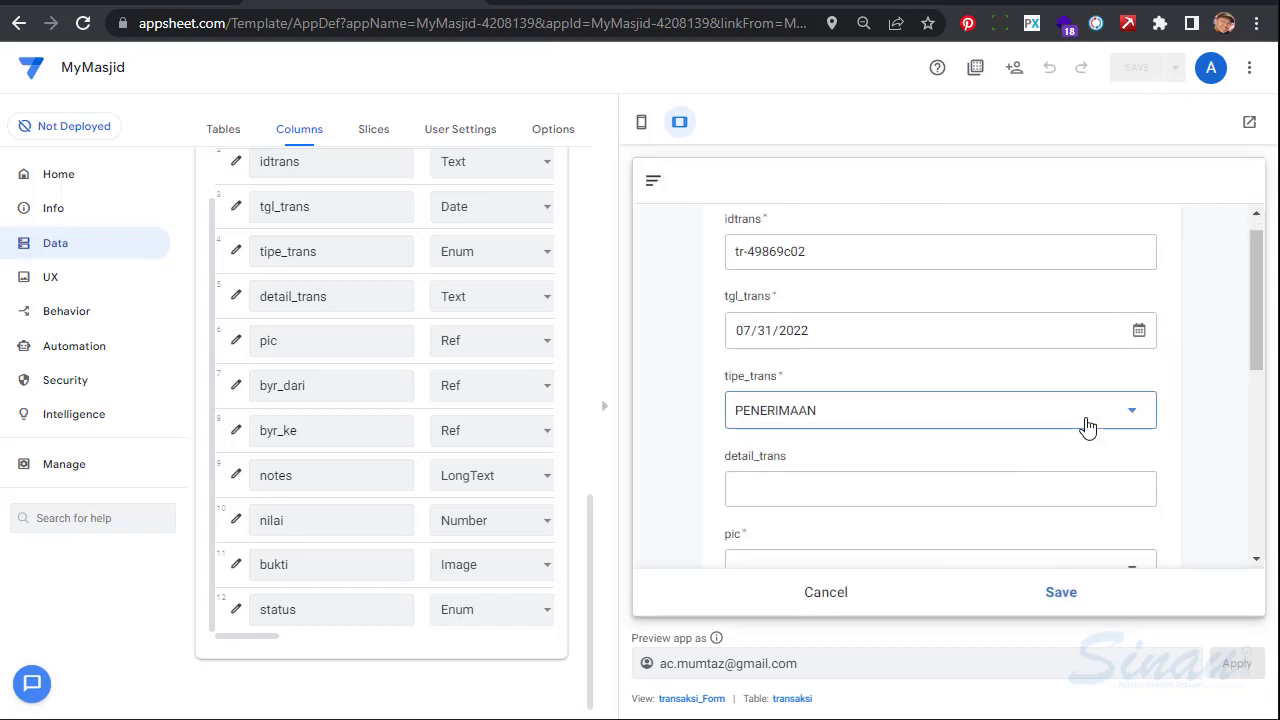
Compare the payment fields in the preview form with tipe_trans set to PINDAH BUKU and with PENERIMAAN
{"action": "left_click", "coordinate": [1087, 426]}
{"action": "left_click", "coordinate": [771, 348]}
{"action": "scroll", "coordinate": [1049, 449], "scroll_direction": "down", "scroll_amount": 3}
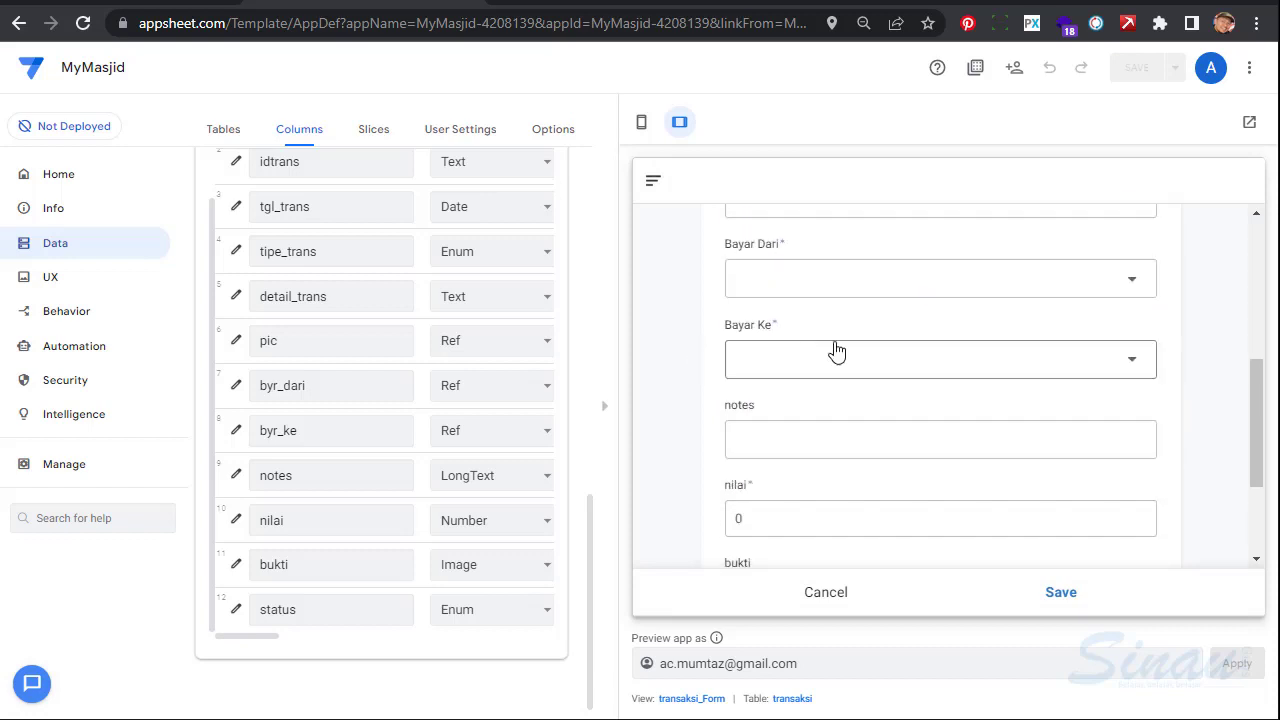
{"action": "scroll", "coordinate": [855, 345], "scroll_direction": "up", "scroll_amount": 3}
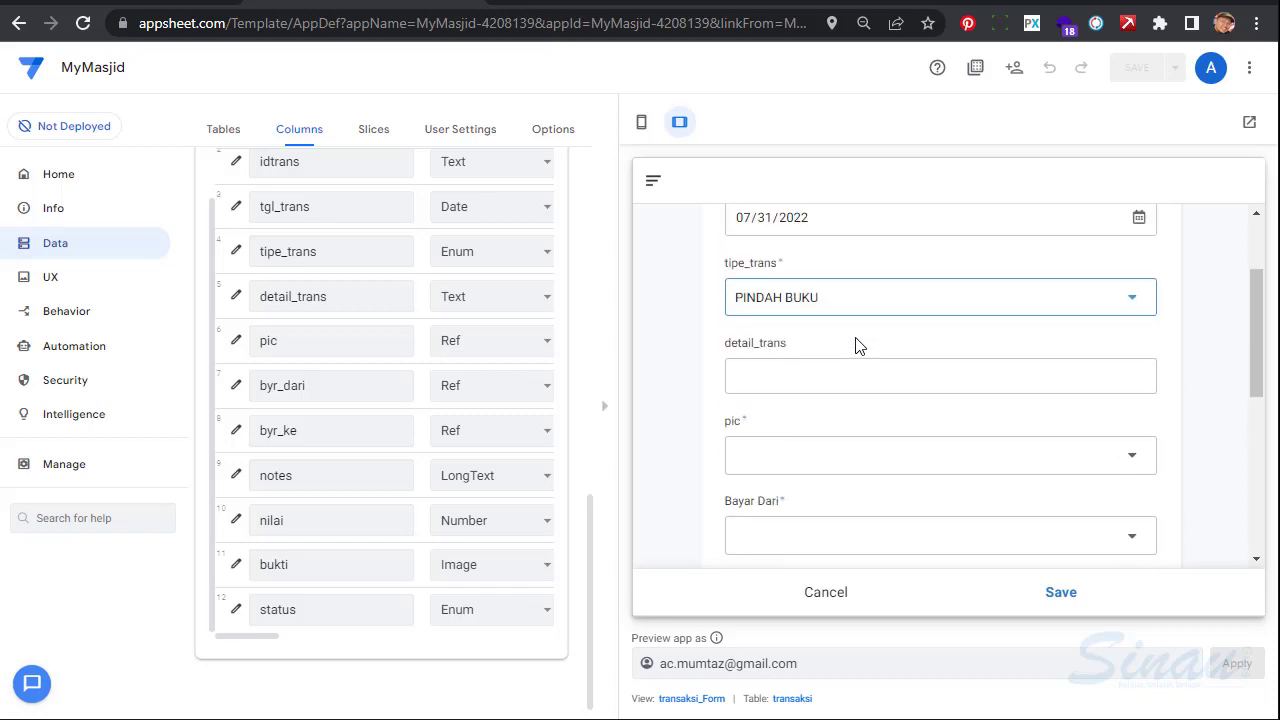
{"action": "left_click", "coordinate": [929, 351]}
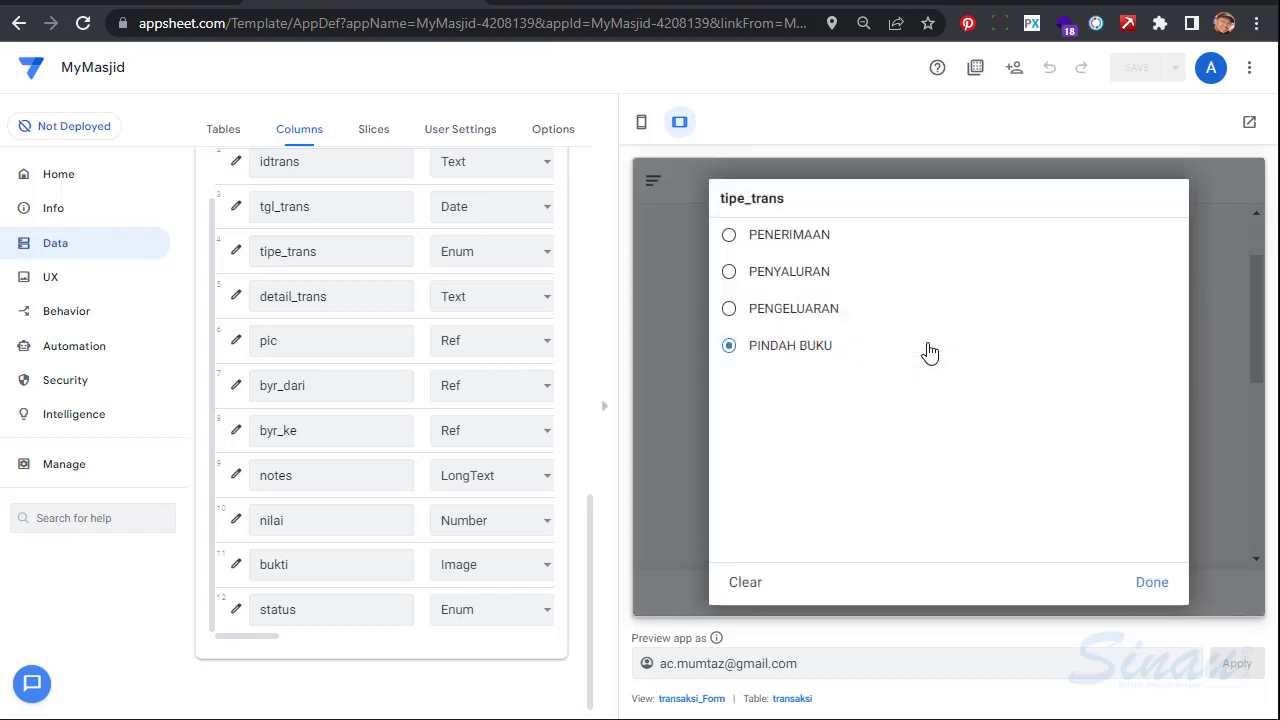
{"action": "left_click", "coordinate": [760, 240]}
{"action": "scroll", "coordinate": [1020, 463], "scroll_direction": "down", "scroll_amount": 3}
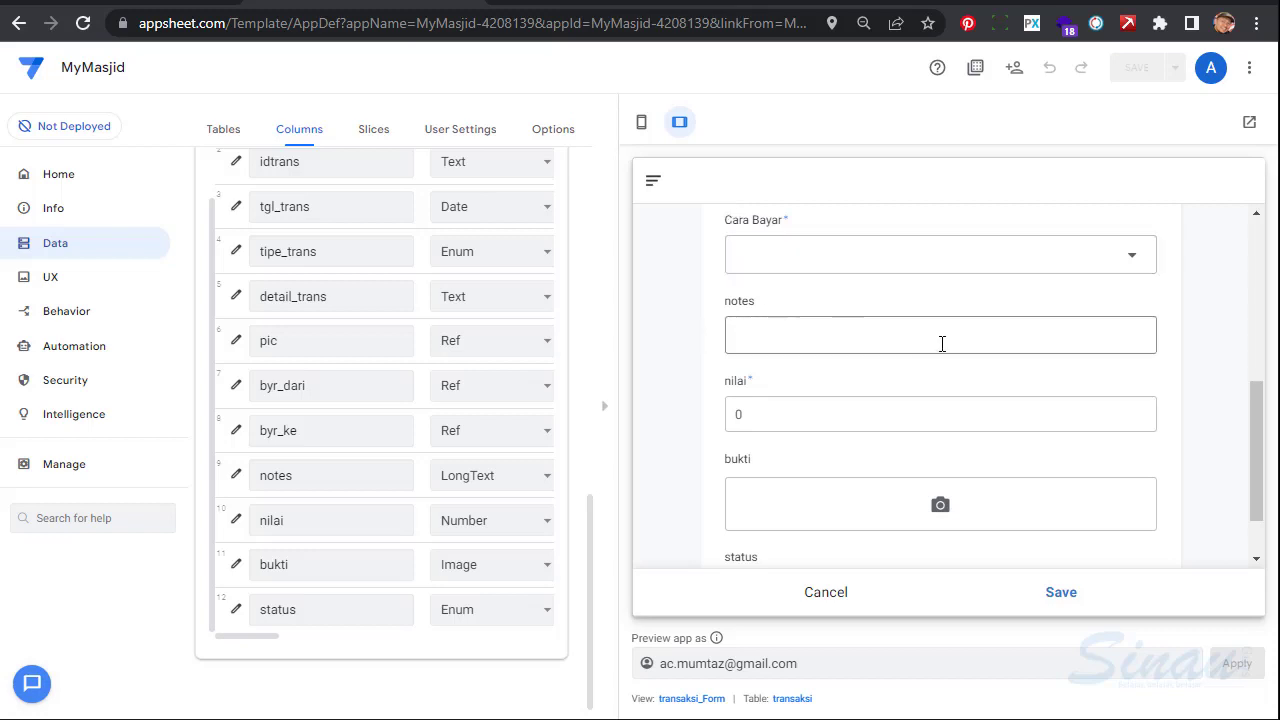
{"action": "scroll", "coordinate": [942, 343], "scroll_direction": "down", "scroll_amount": 2}
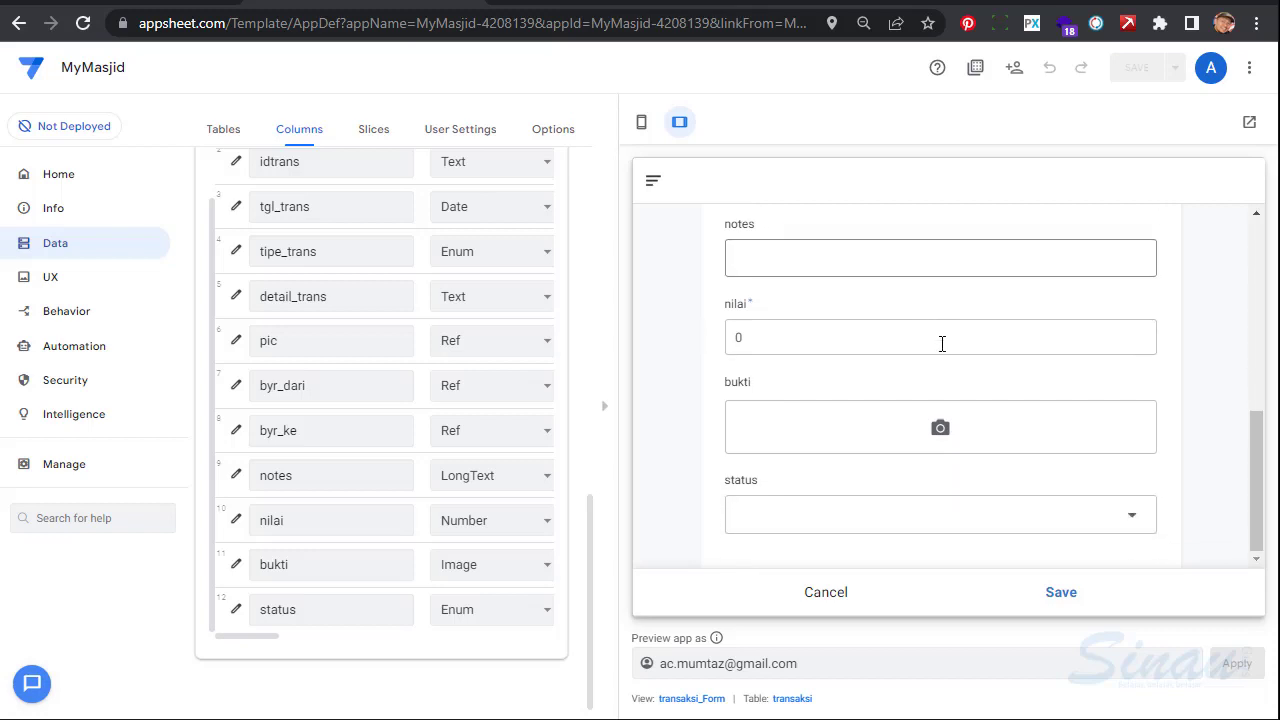
Set the status column's initial value to "PENDING" in the transaksi table
{"action": "left_click", "coordinate": [606, 408]}
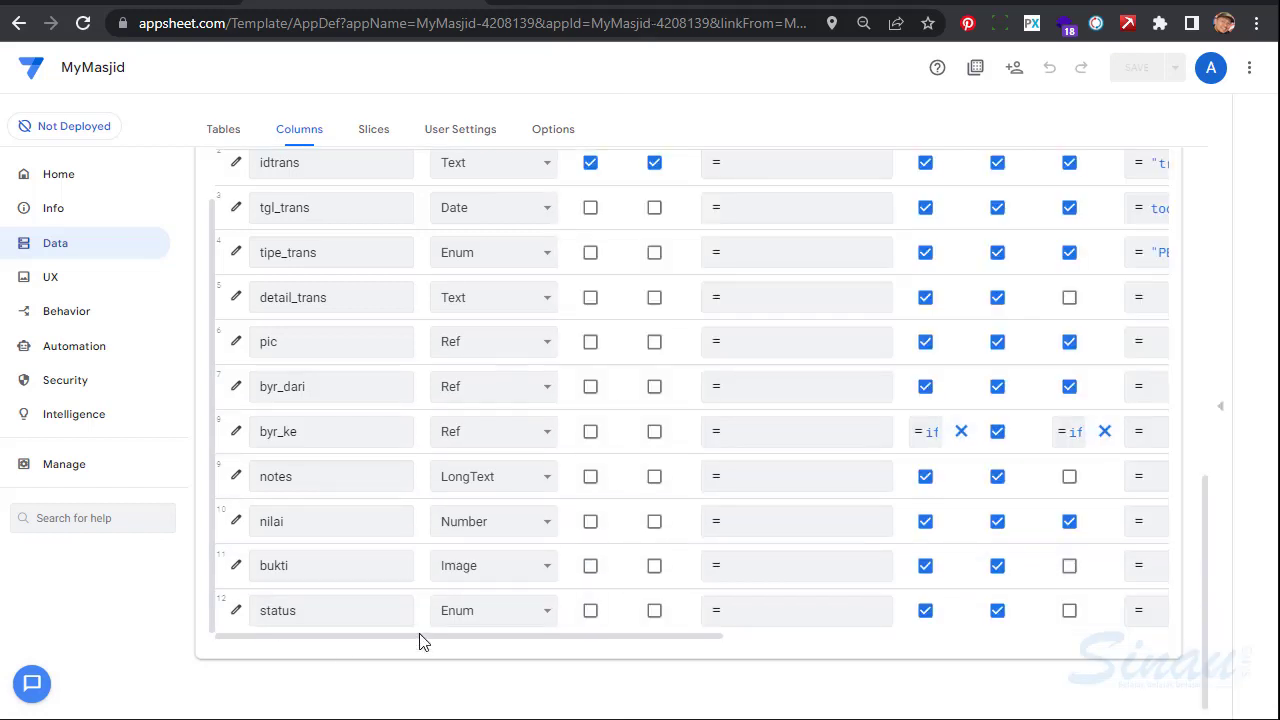
{"action": "left_click_drag", "start_coordinate": [423, 637], "coordinate": [646, 658]}
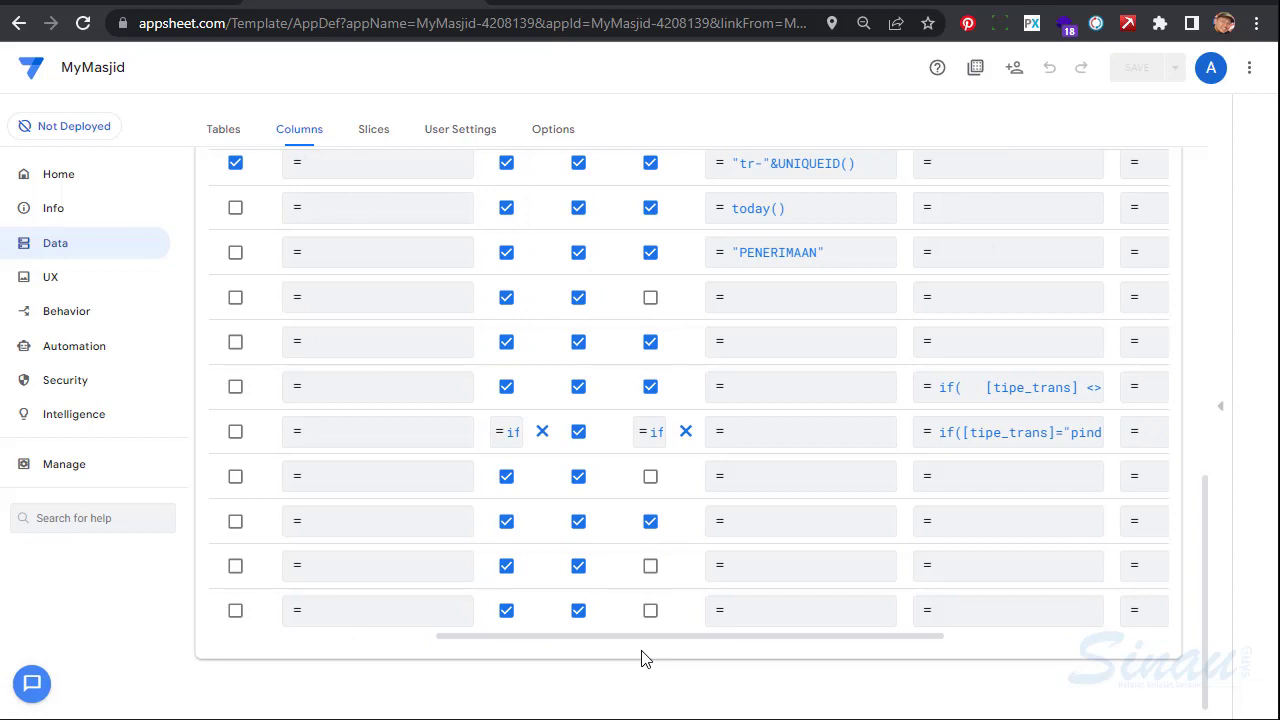
{"action": "left_click", "coordinate": [780, 613]}
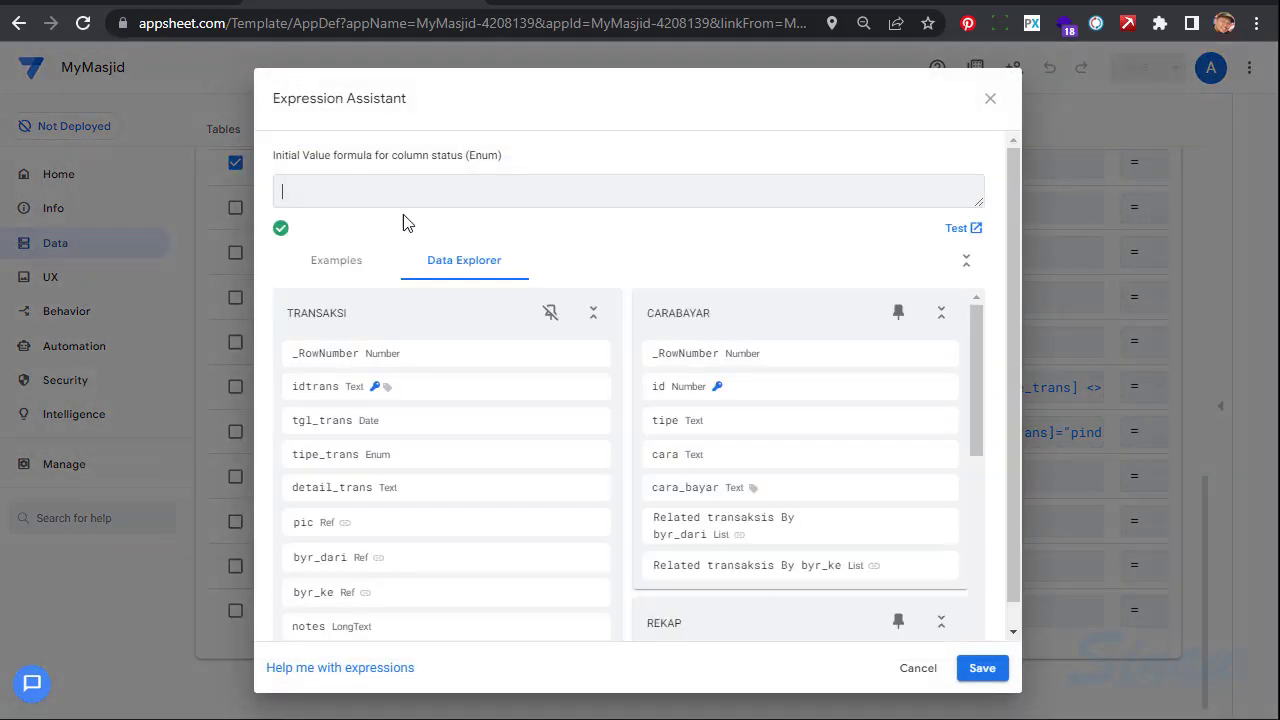
{"action": "type", "text": "\"\""}
{"action": "left_click", "coordinate": [980, 668]}
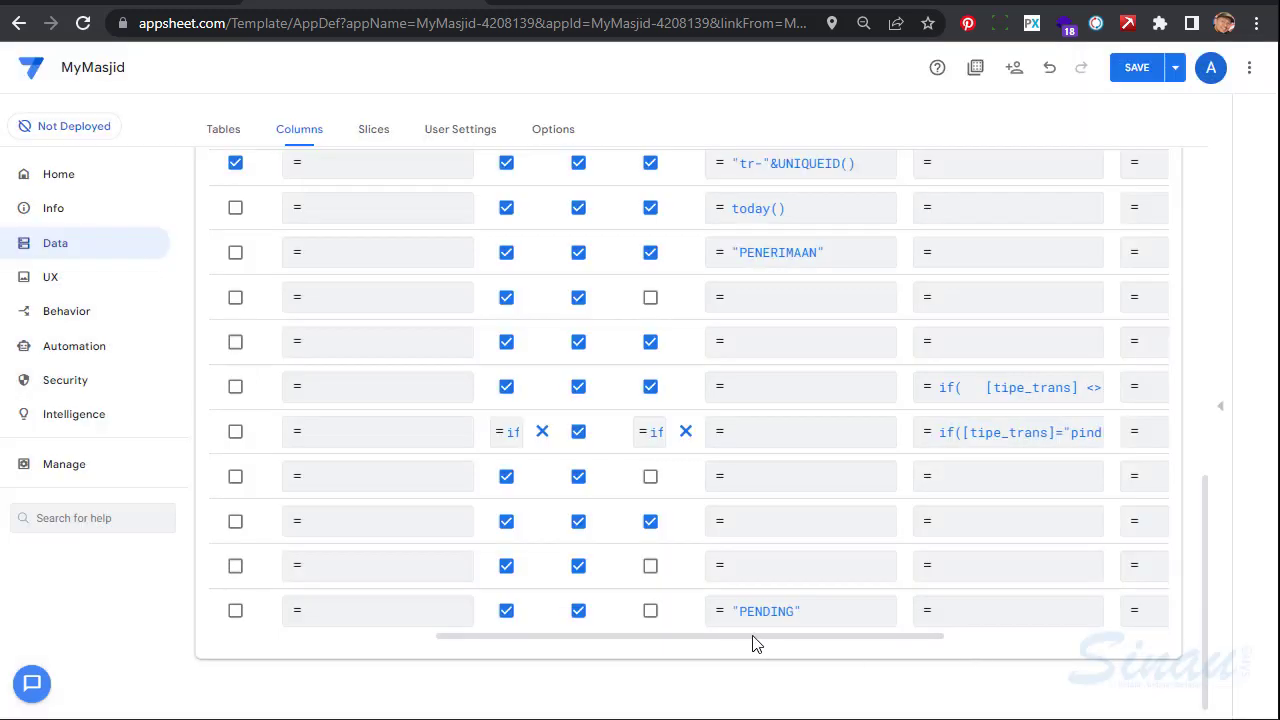
Open the status column's settings and look through its type details and display options
{"action": "left_click_drag", "start_coordinate": [757, 643], "coordinate": [403, 640]}
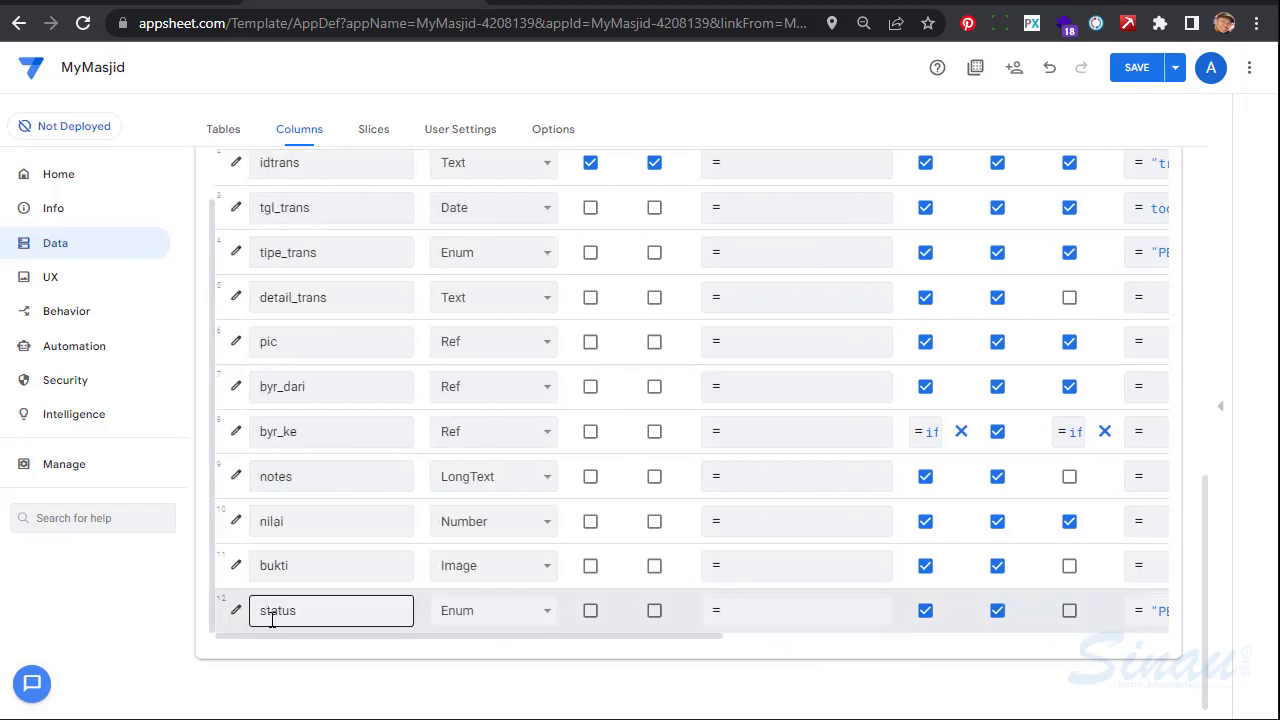
{"action": "left_click", "coordinate": [237, 612]}
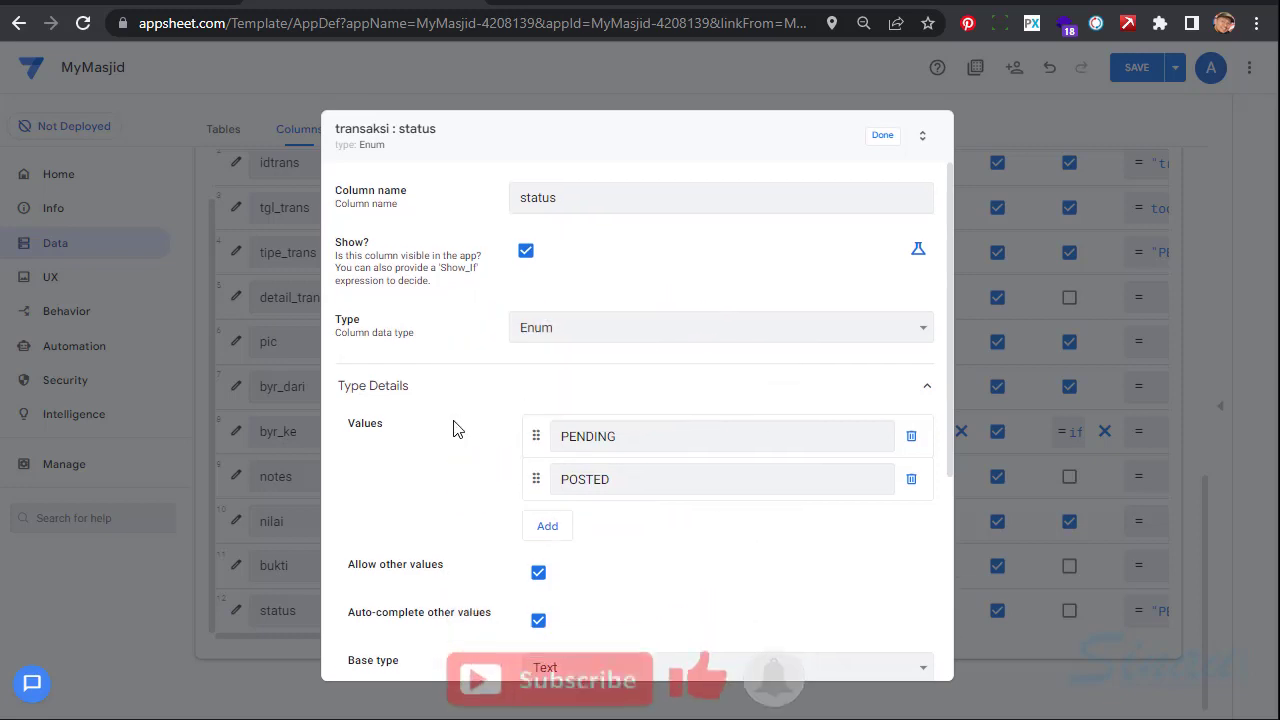
{"action": "scroll", "coordinate": [453, 428], "scroll_direction": "down", "scroll_amount": 2}
{"action": "scroll", "coordinate": [453, 428], "scroll_direction": "up", "scroll_amount": 2}
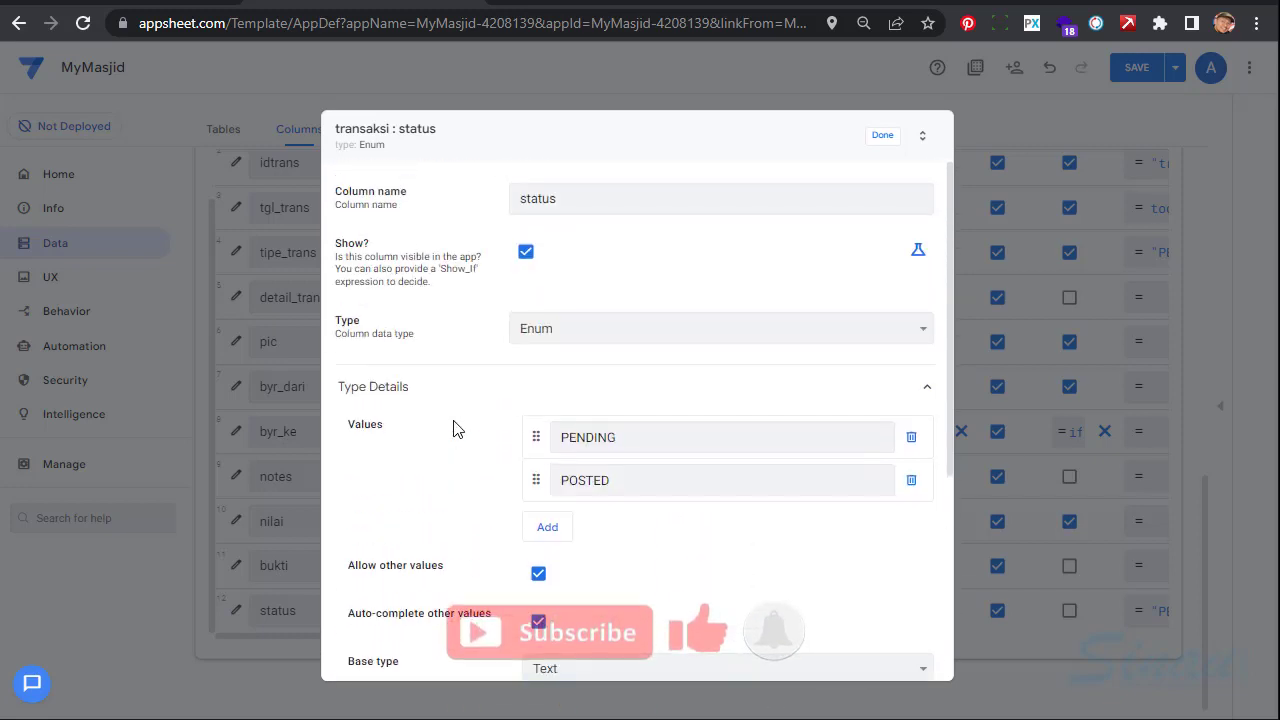
{"action": "scroll", "coordinate": [453, 428], "scroll_direction": "down", "scroll_amount": 3}
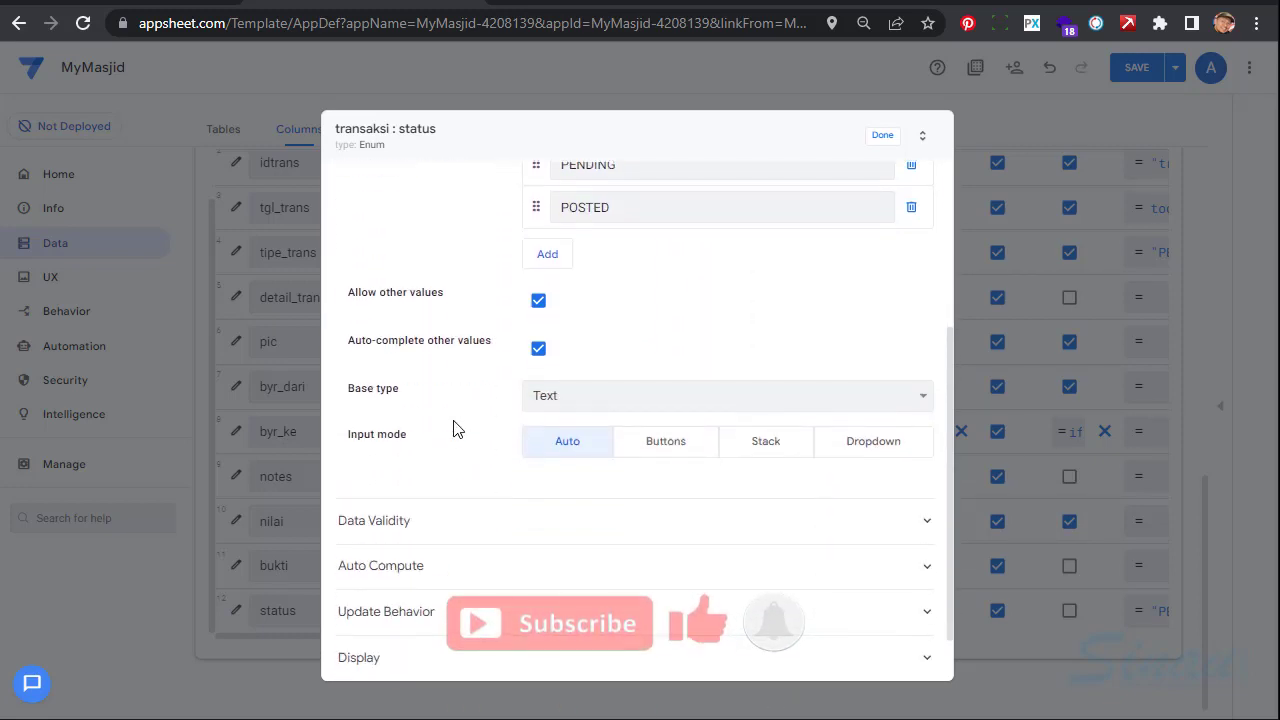
{"action": "scroll", "coordinate": [453, 428], "scroll_direction": "down", "scroll_amount": 1}
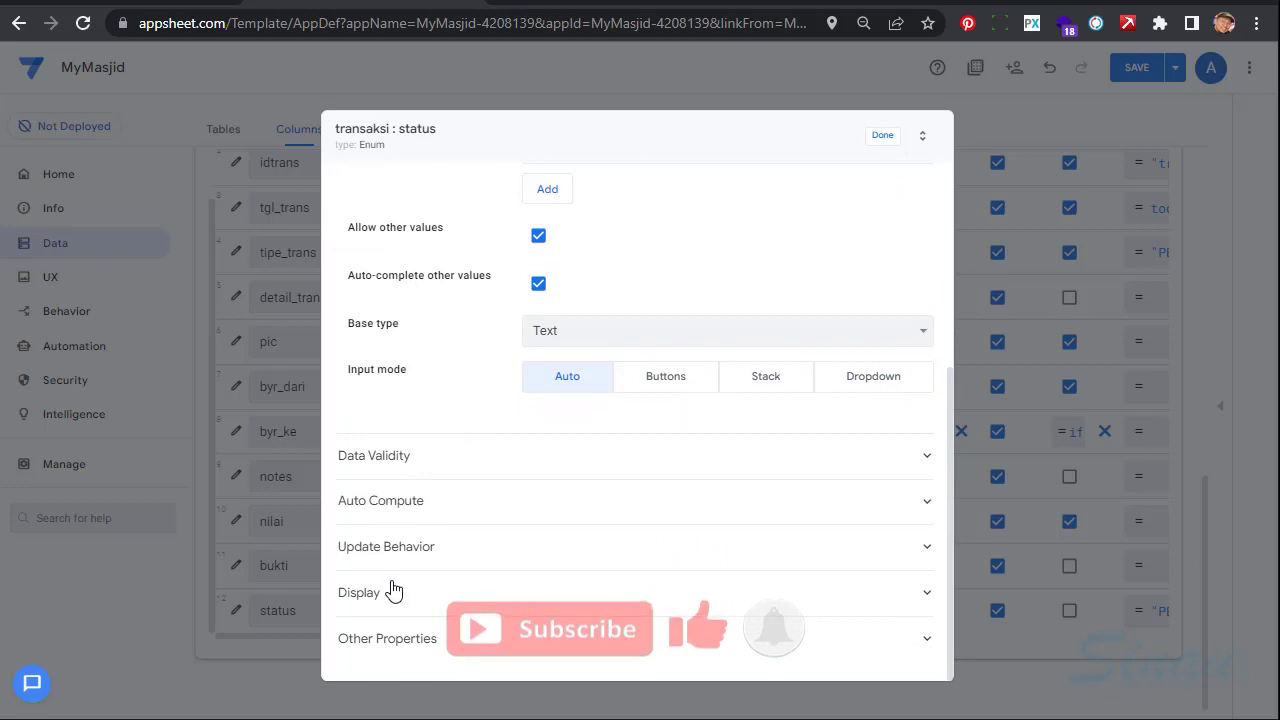
{"action": "left_click", "coordinate": [361, 601]}
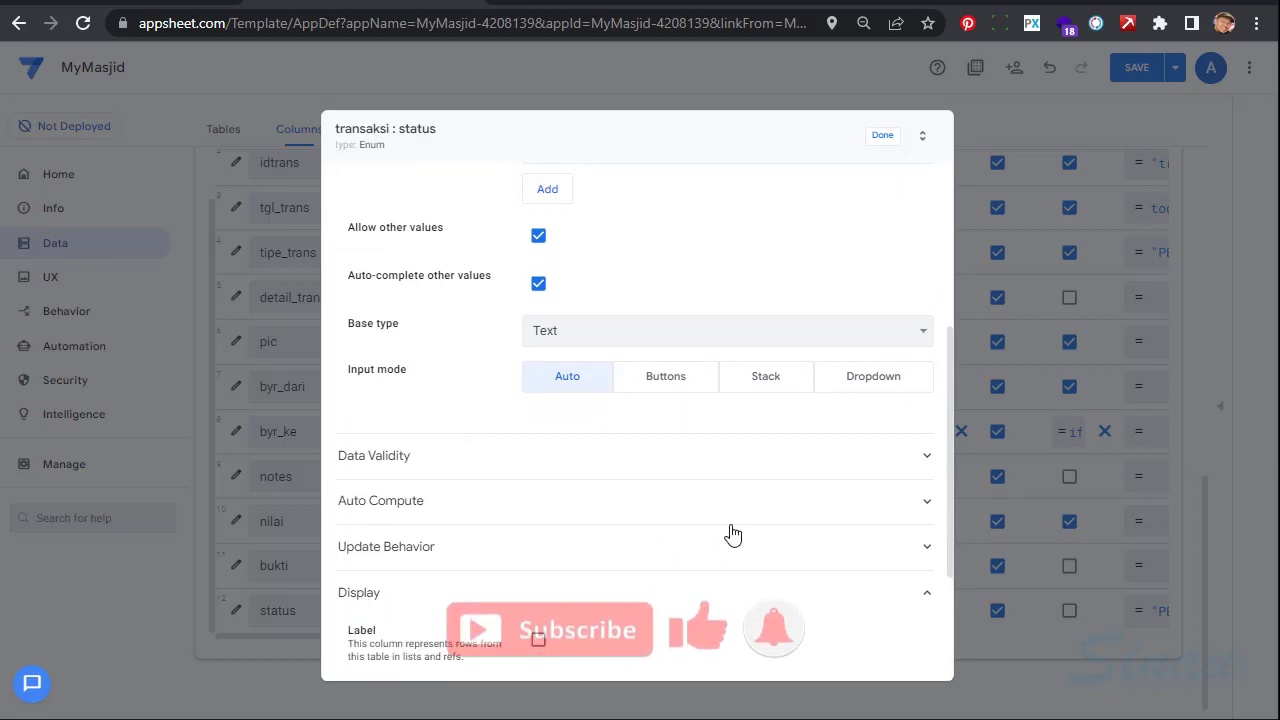
{"action": "scroll", "coordinate": [731, 531], "scroll_direction": "down", "scroll_amount": 3}
{"action": "scroll", "coordinate": [731, 531], "scroll_direction": "up", "scroll_amount": 10}
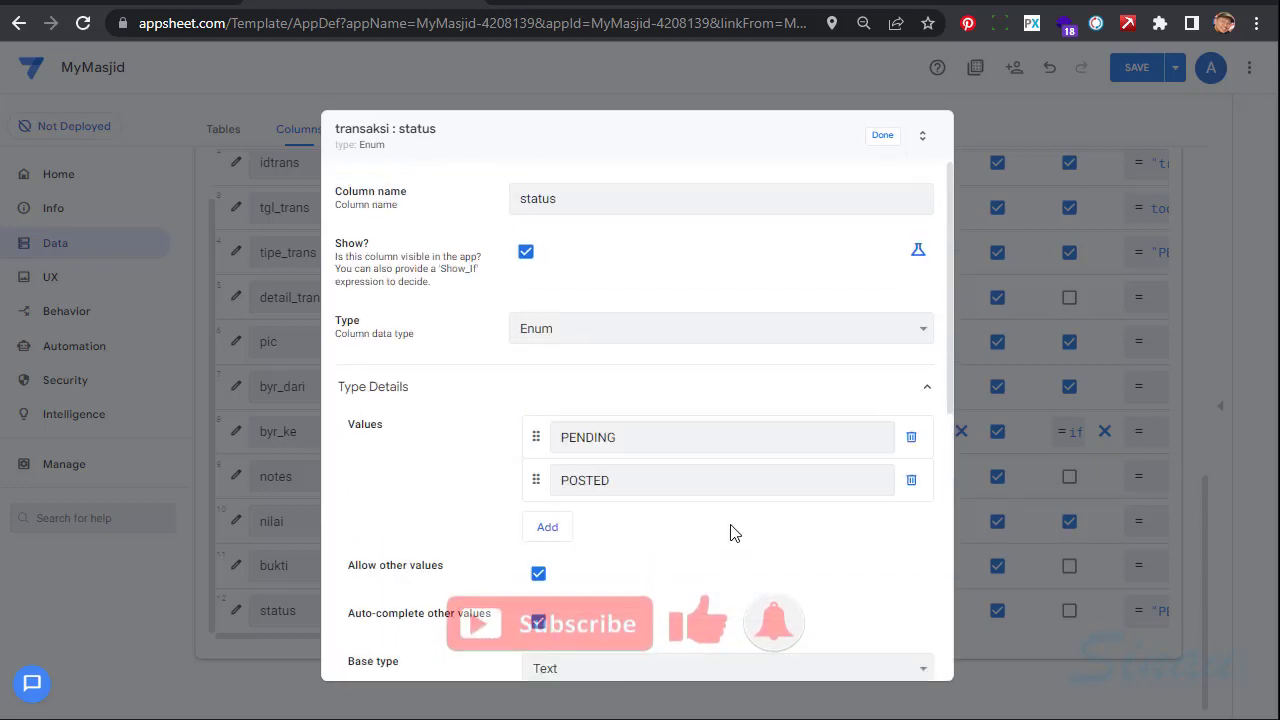
Set the status column's Show_If expression to CONTEXT("VIEWTYPE")="DETAIL" and save the app
{"action": "left_click", "coordinate": [910, 255]}
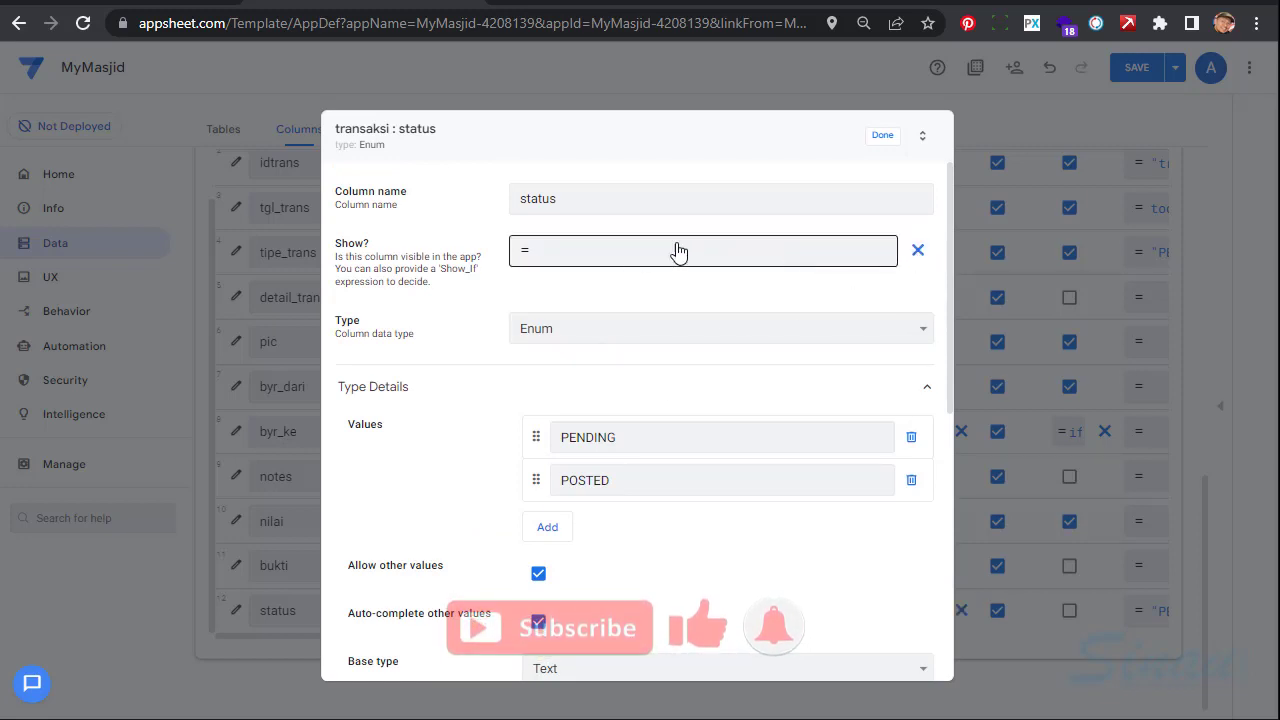
{"action": "left_click", "coordinate": [637, 254]}
{"action": "left_click", "coordinate": [314, 184]}
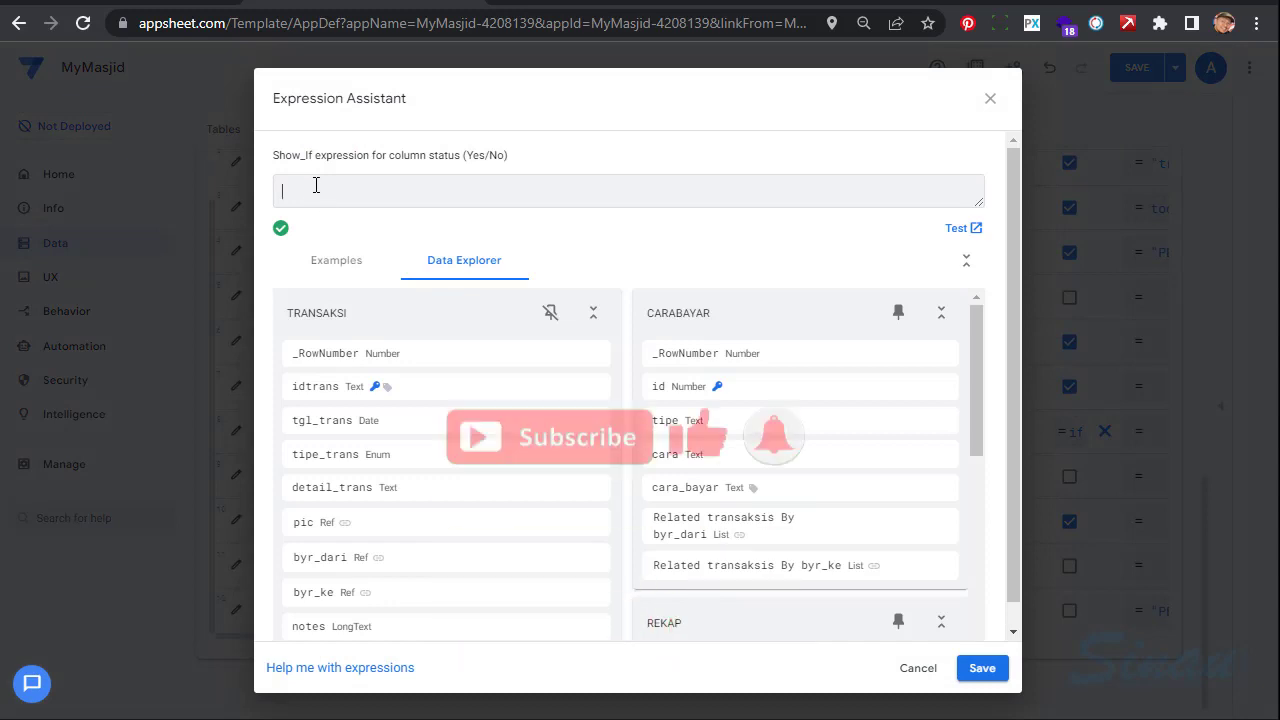
{"action": "type", "text": "CONTEXT"}
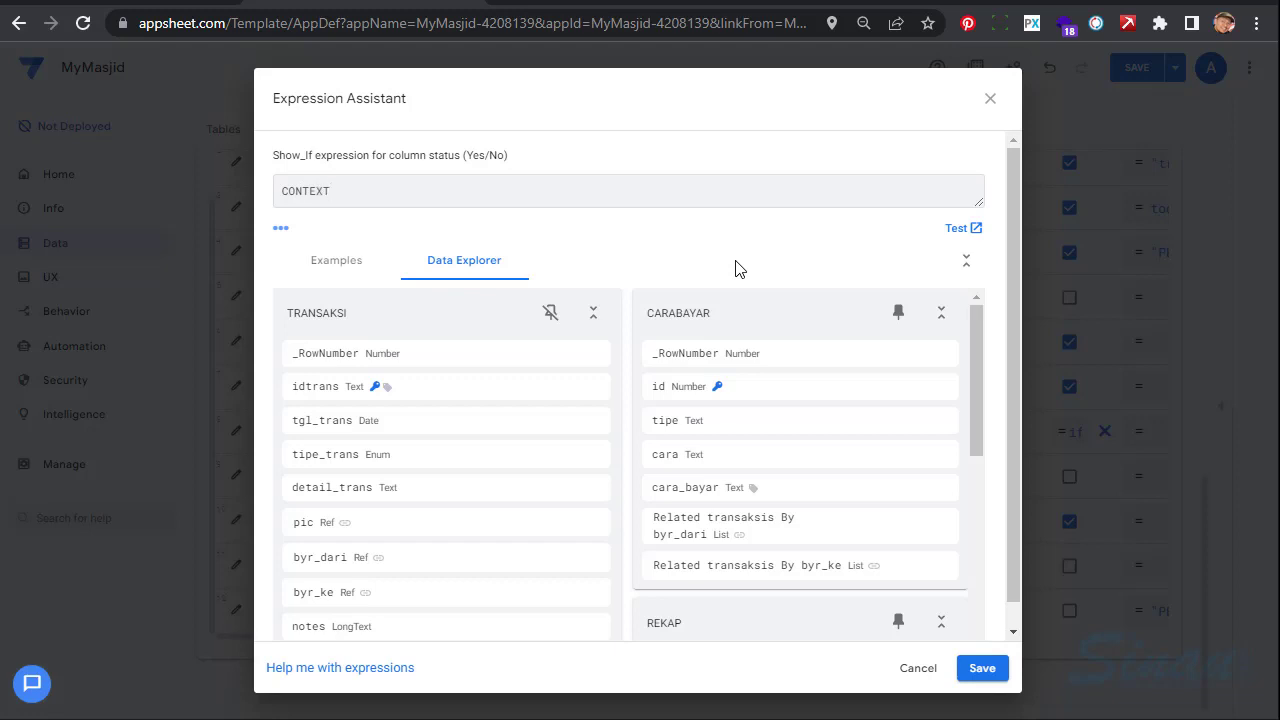
{"action": "type", "text": "MEN"}
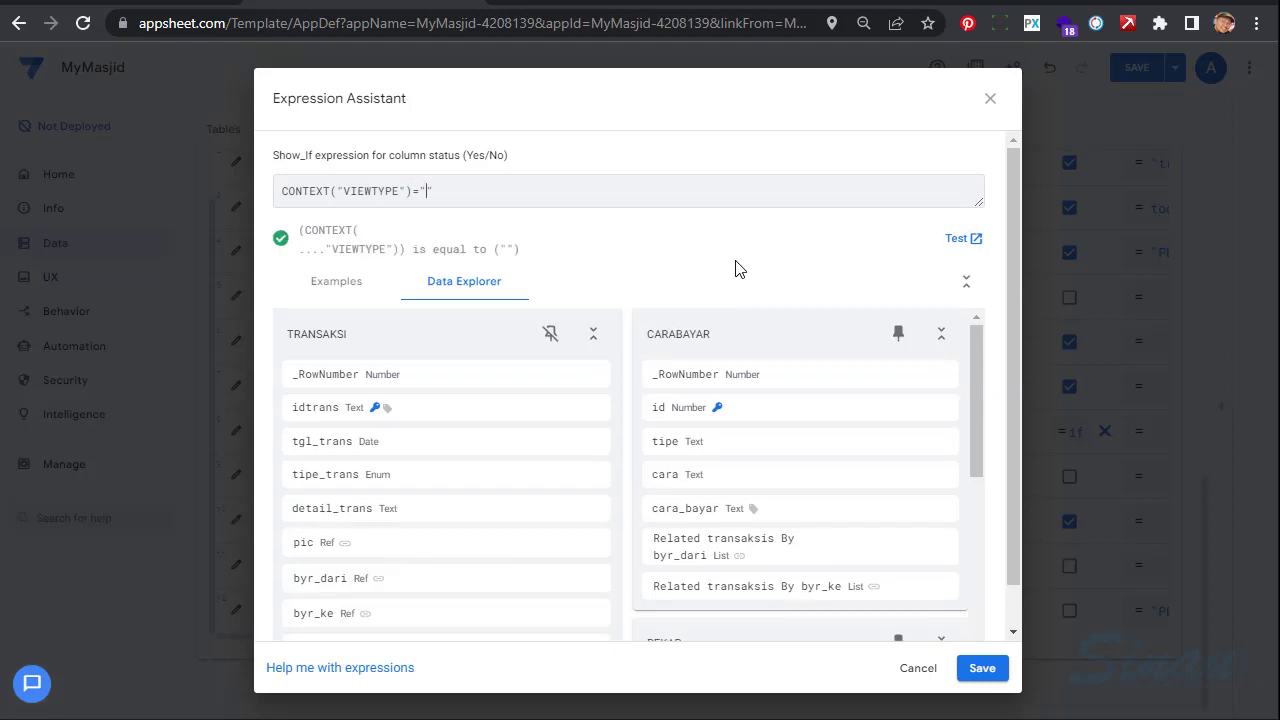
{"action": "type", "text": "DETAIL"}
{"action": "left_click", "coordinate": [984, 677]}
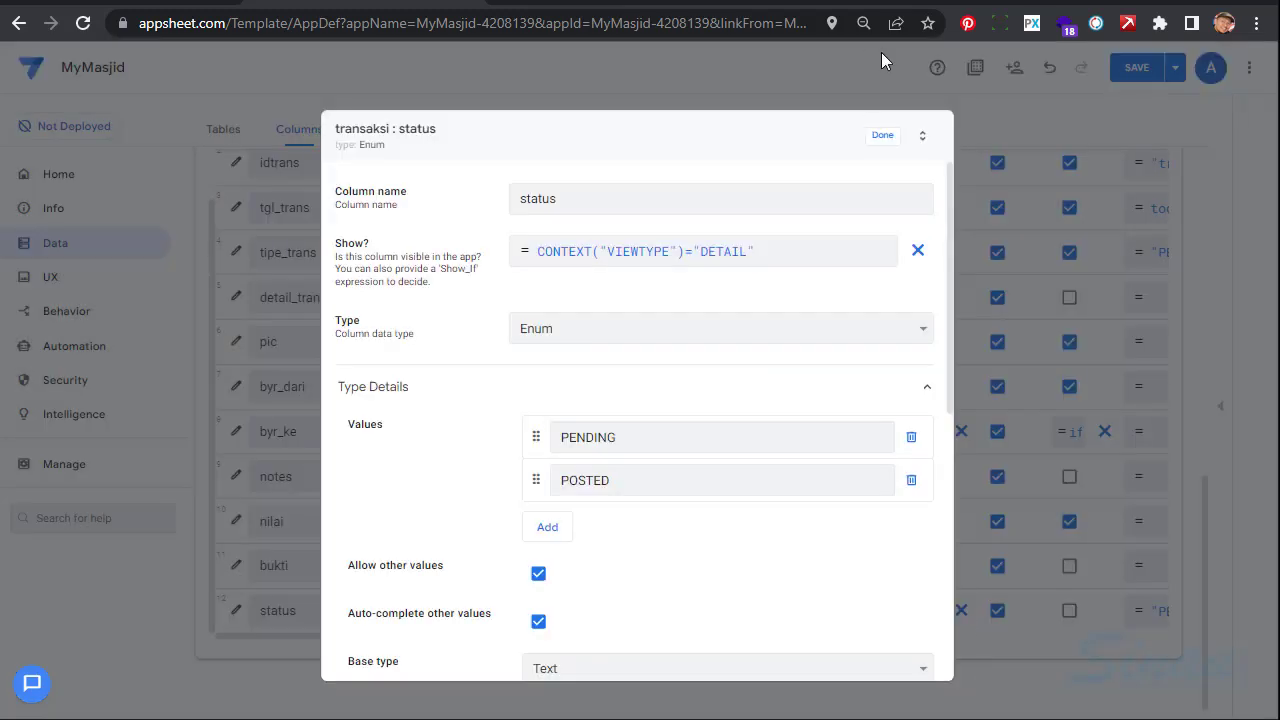
{"action": "left_click", "coordinate": [887, 147]}
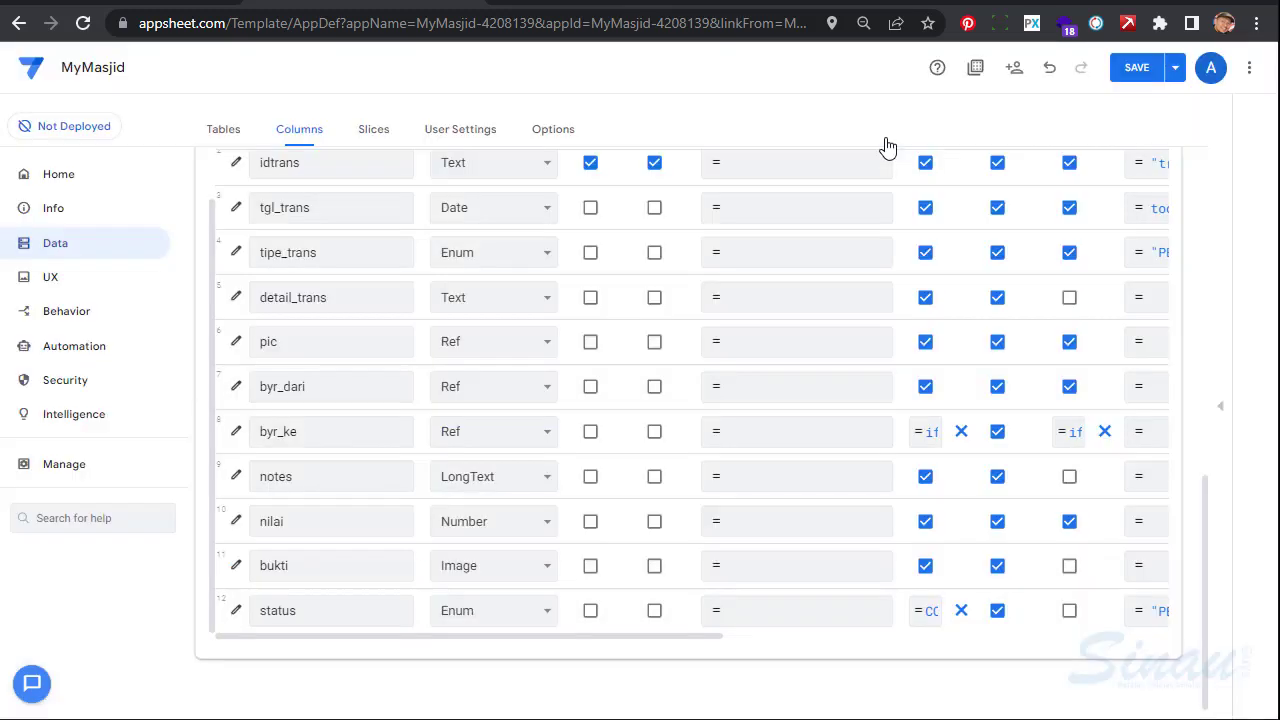
{"action": "left_click", "coordinate": [1137, 68]}
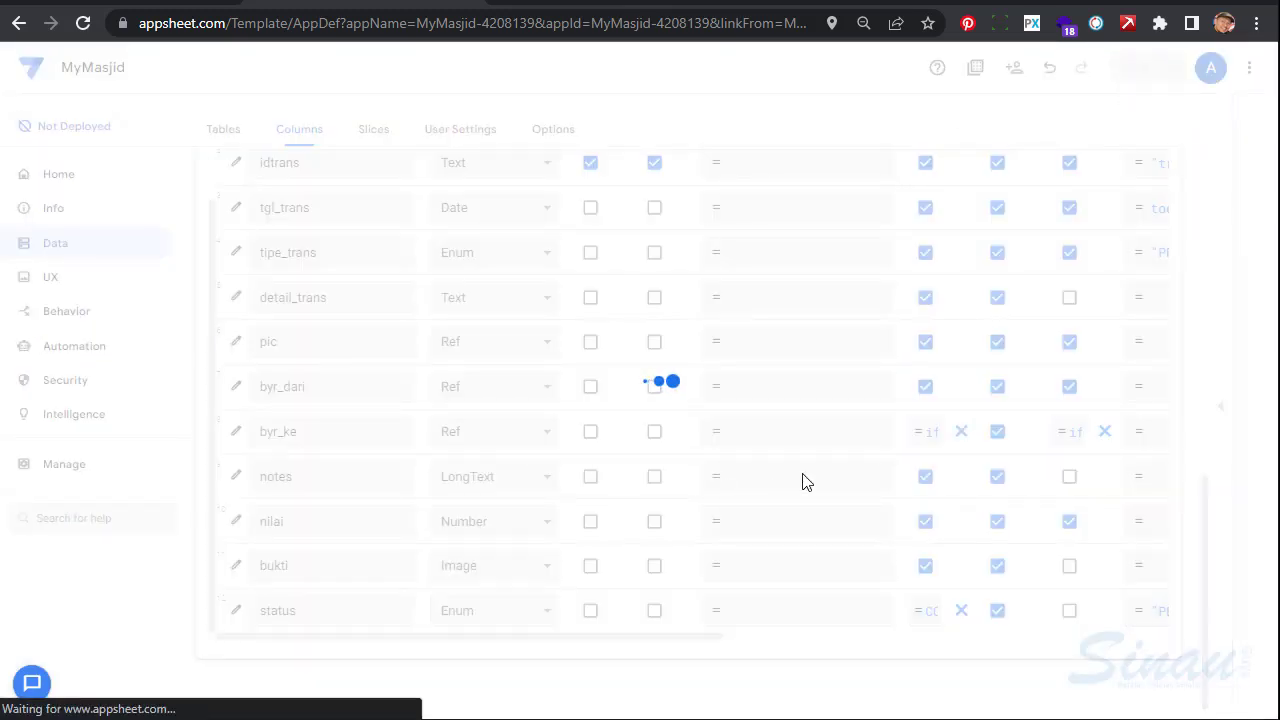
Check whether the preview form includes the status field, and set the page zoom to 75%
{"action": "left_click", "coordinate": [1222, 414]}
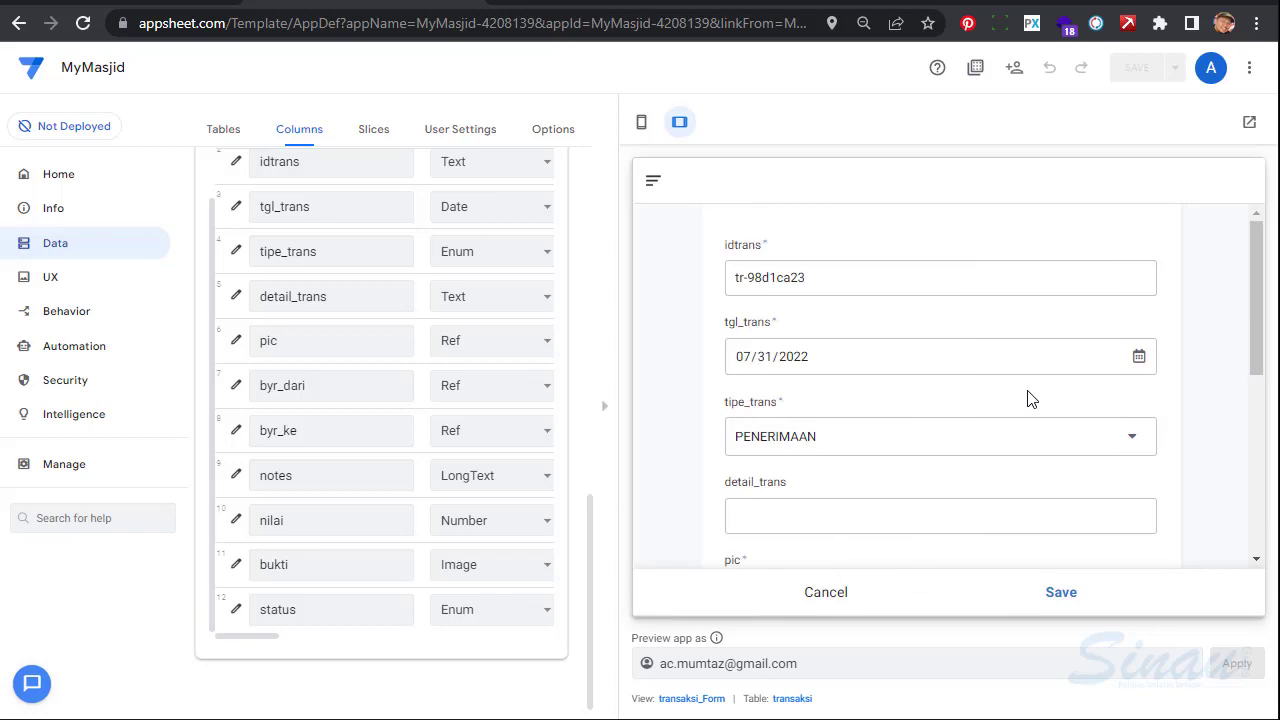
{"action": "scroll", "coordinate": [1030, 398], "scroll_direction": "down", "scroll_amount": 5}
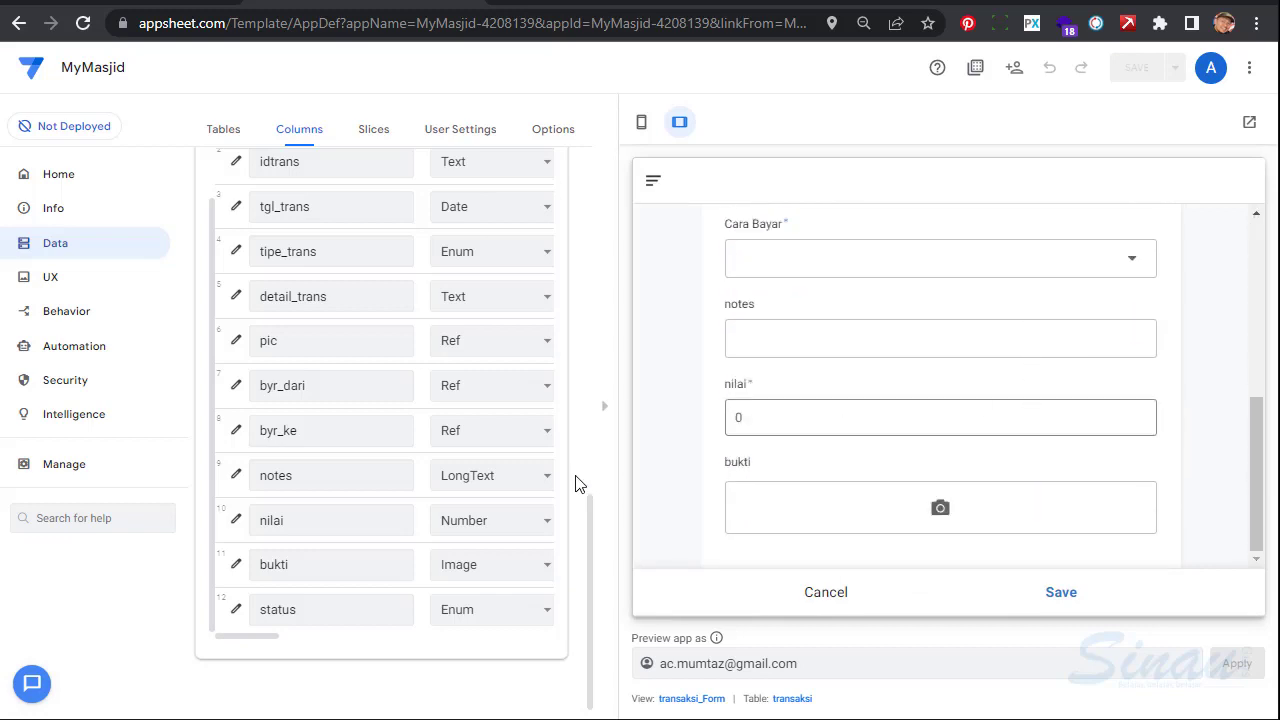
{"action": "key", "text": "ctrl+minus"}
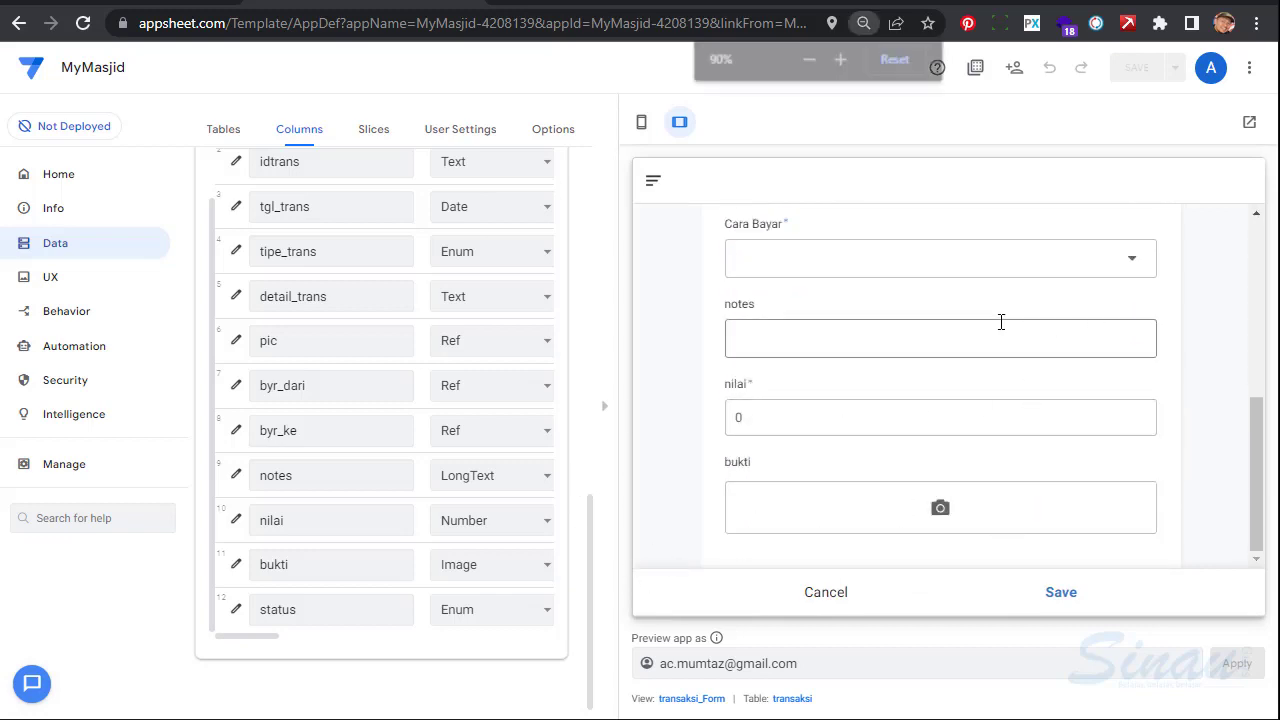
{"action": "key", "text": "ctrl+minus"}
{"action": "key", "text": "ctrl+minus"}
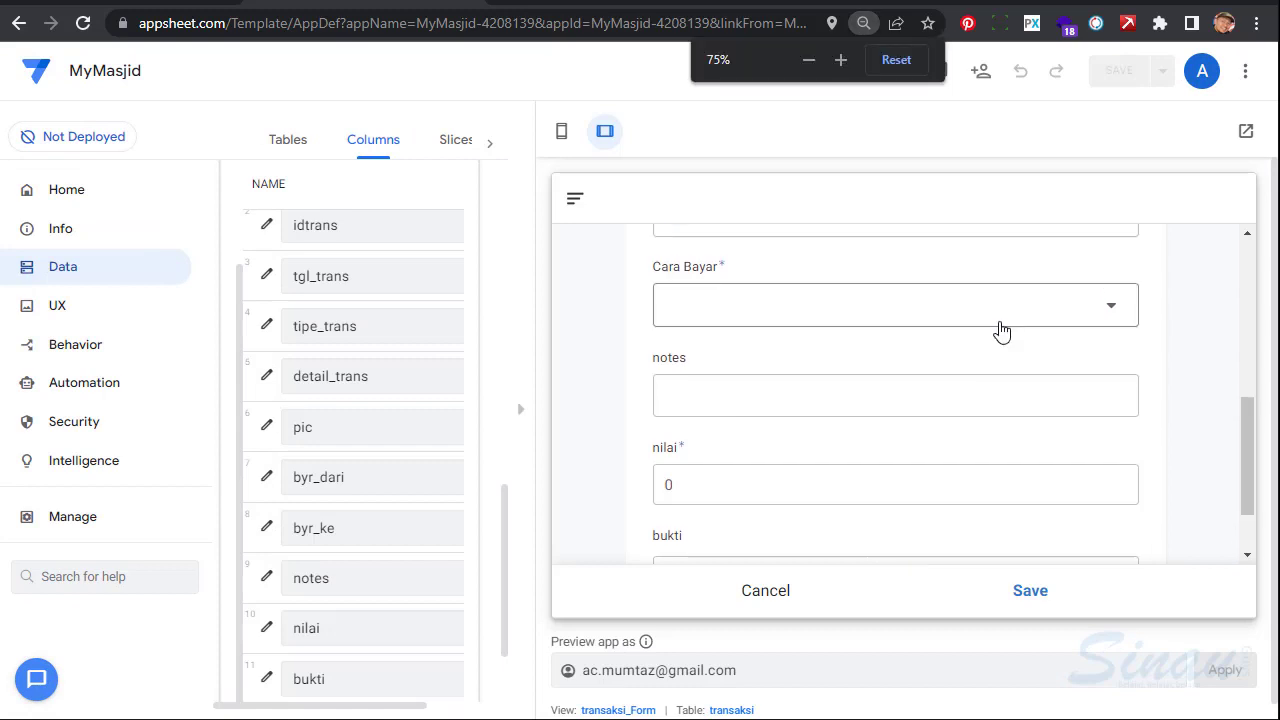
{"action": "key", "text": "ctrl+plus"}
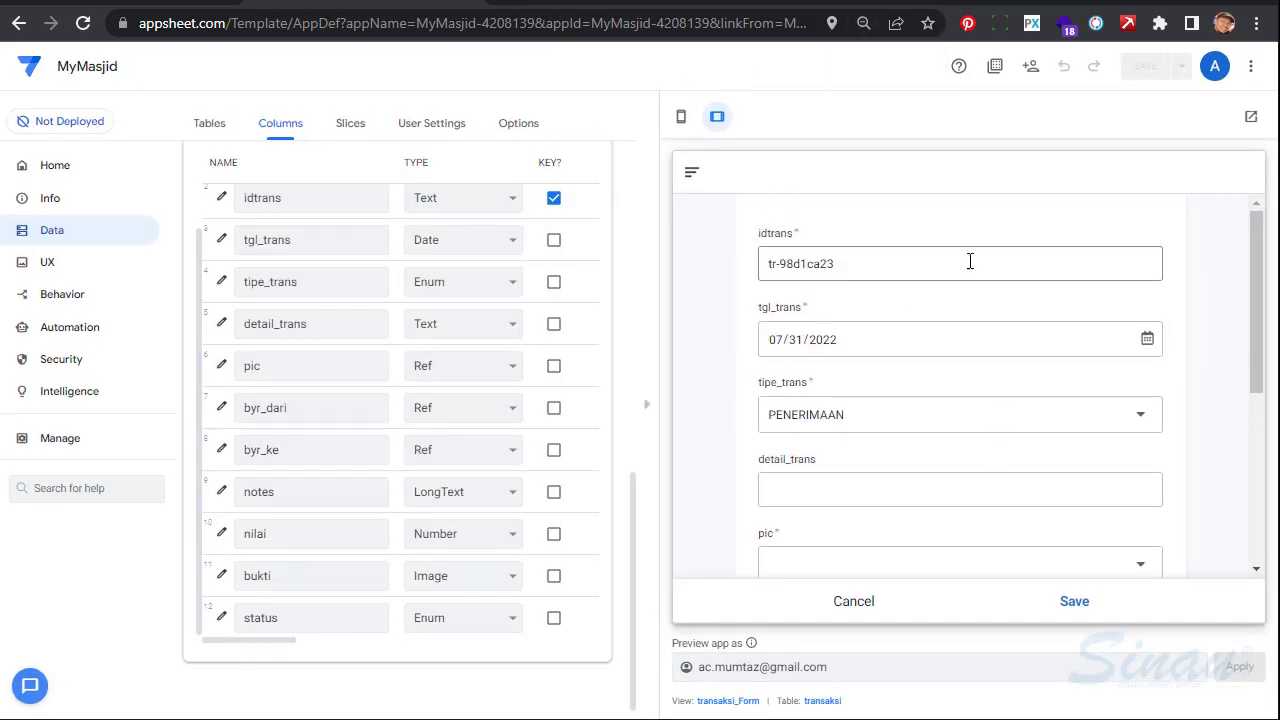
Look over the Show, Editable, Require and Initial value settings of the transaksi columns at full width, and bring back the preview
{"action": "left_click", "coordinate": [647, 405]}
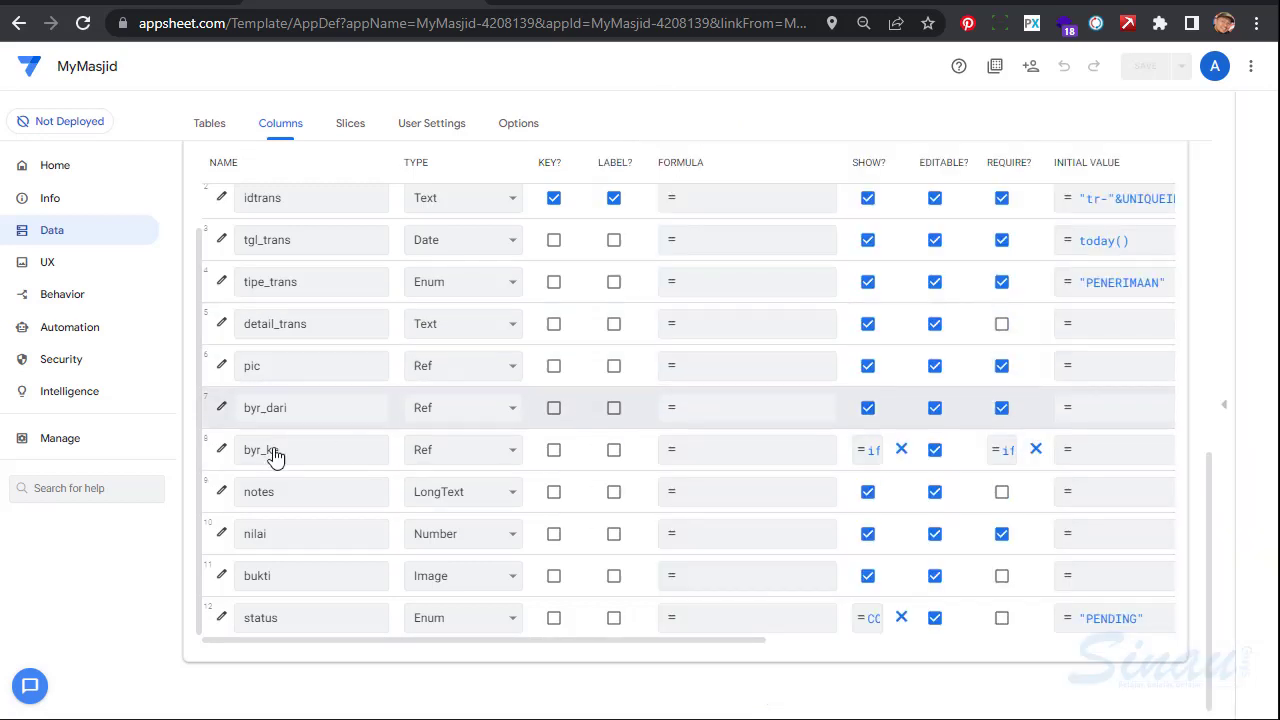
{"action": "left_click", "coordinate": [240, 446]}
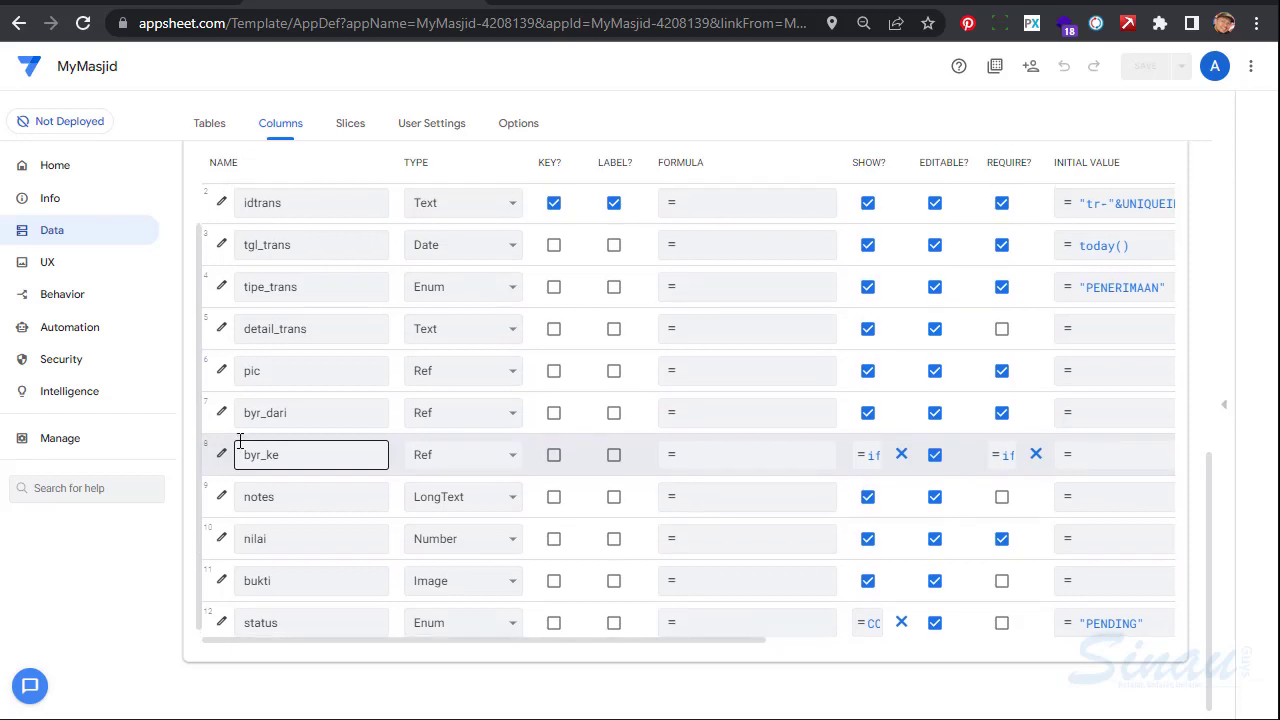
{"action": "scroll", "coordinate": [240, 446], "scroll_direction": "up", "scroll_amount": 2}
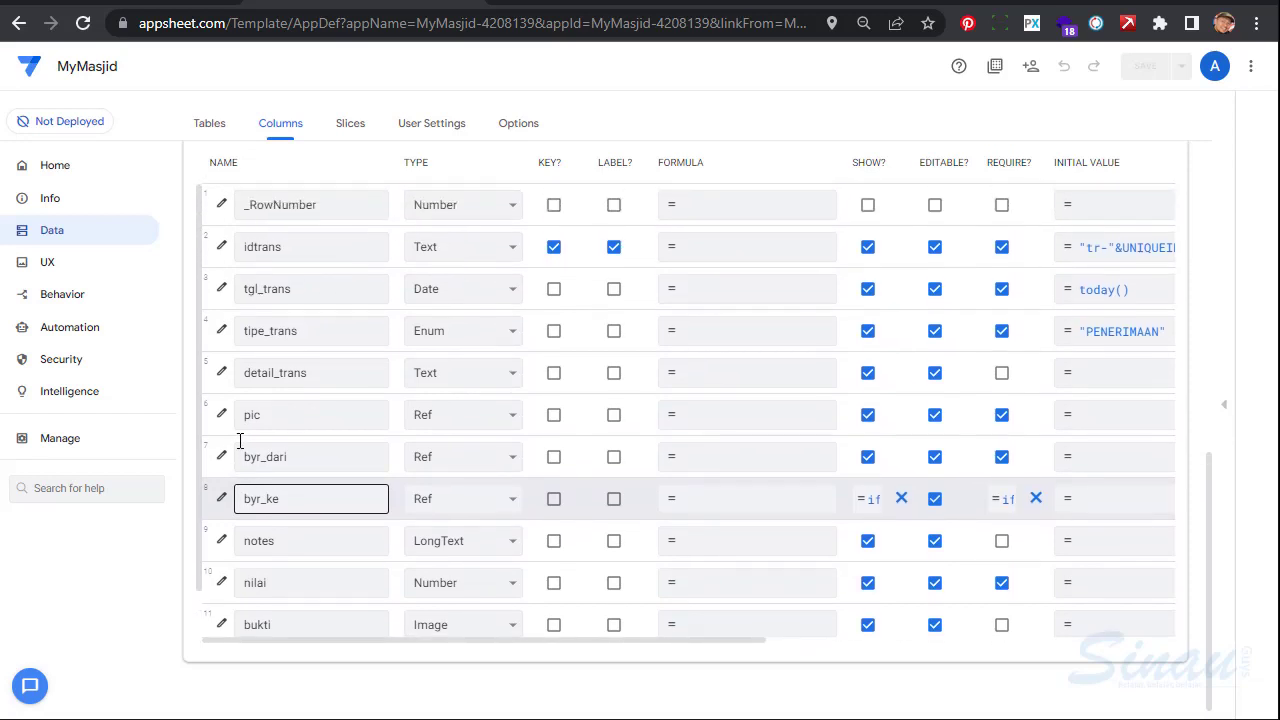
{"action": "left_click", "coordinate": [1220, 414]}
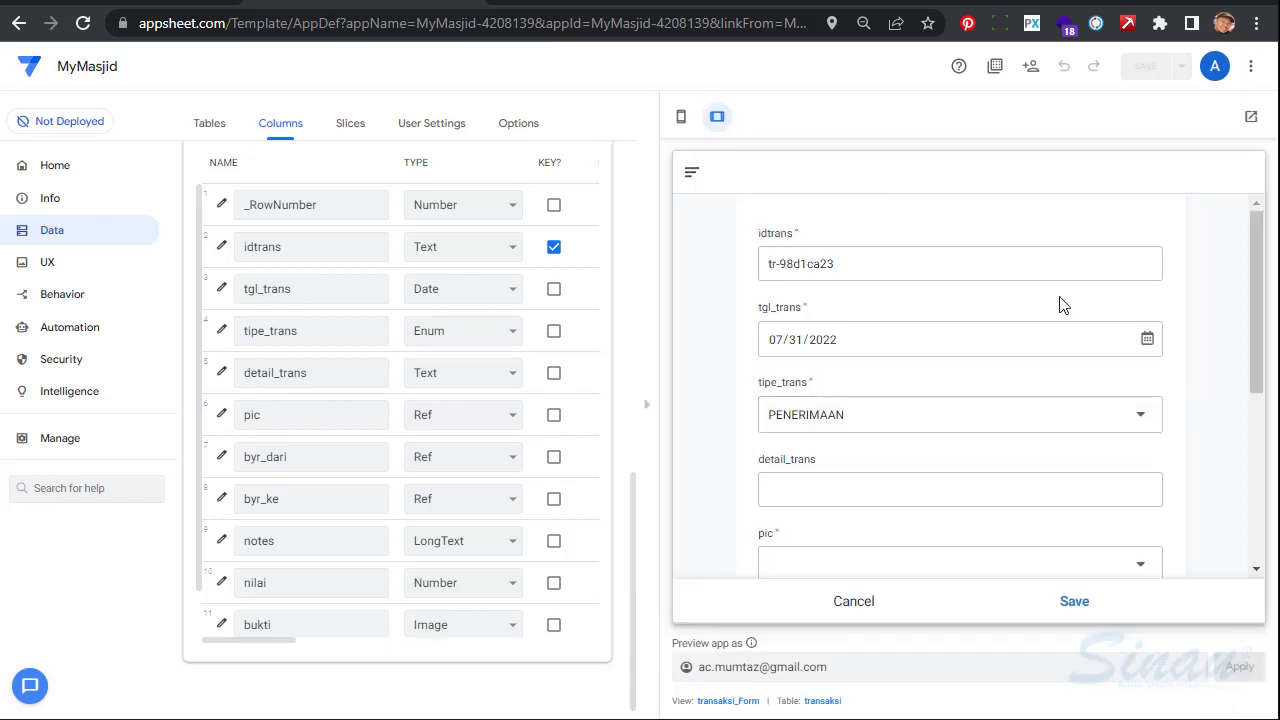
Open the app in its own browser tab and start a new record in the Transaksi view
{"action": "left_click", "coordinate": [1250, 118]}
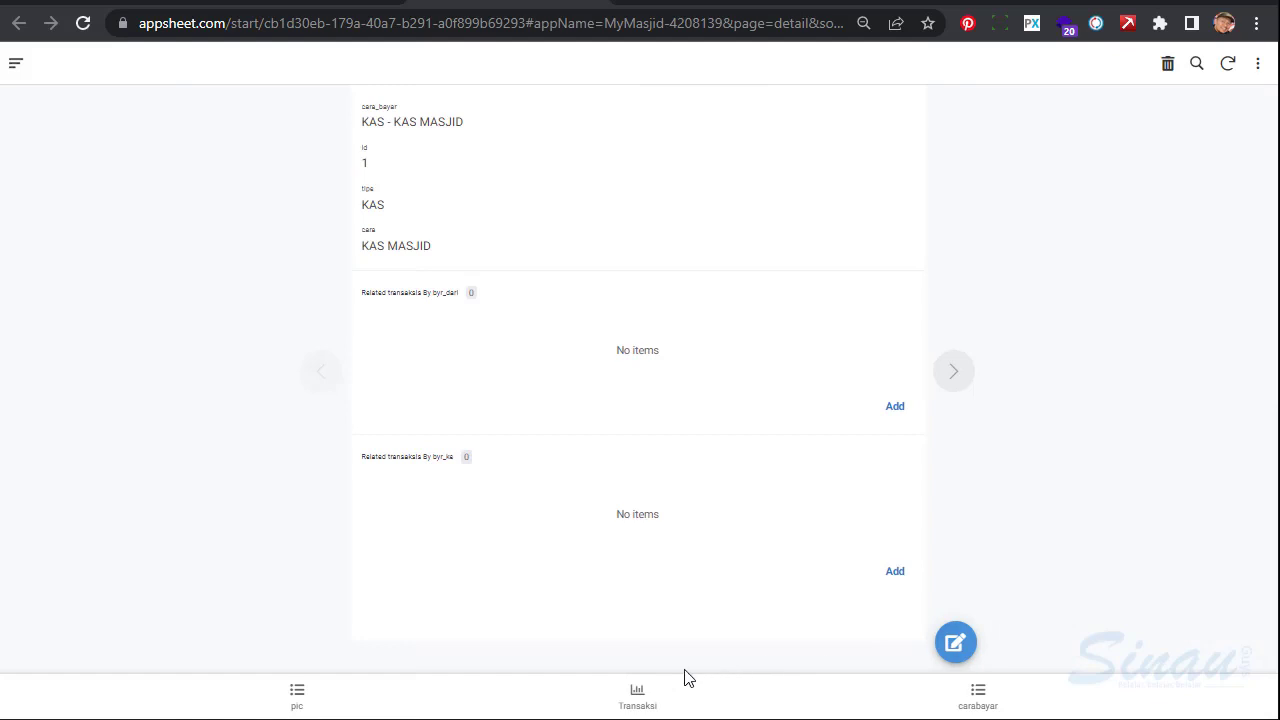
{"action": "left_click", "coordinate": [637, 695]}
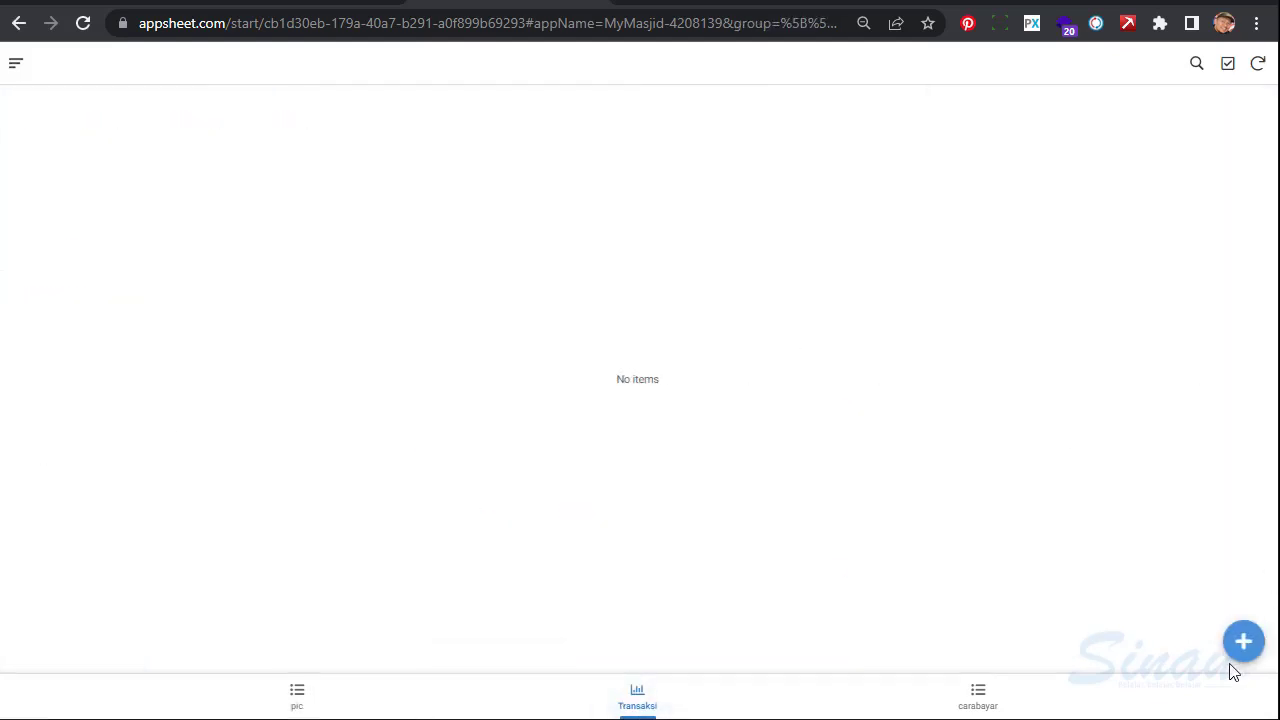
{"action": "left_click", "coordinate": [1238, 658]}
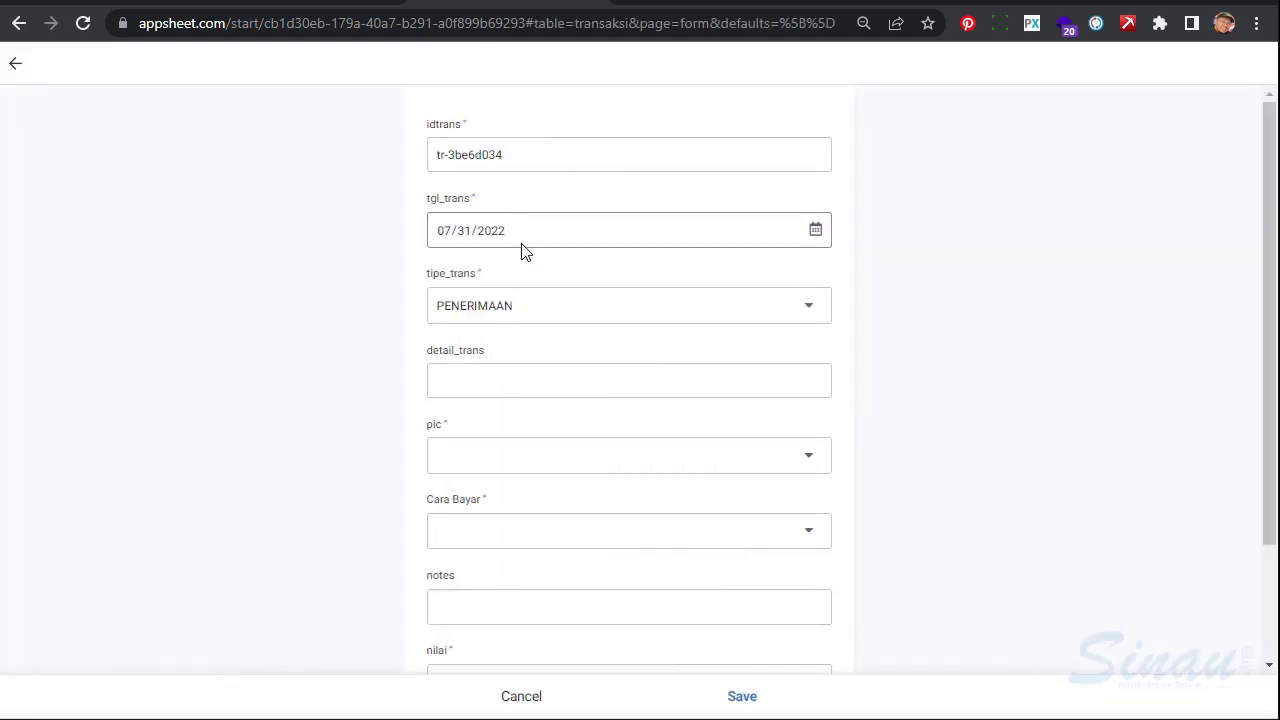
Enter INFAQ JUMAT as detail_trans, choose the first listed person as pic, and set Cara Bayar to KAS - KAS MASJID
{"action": "left_click", "coordinate": [712, 383]}
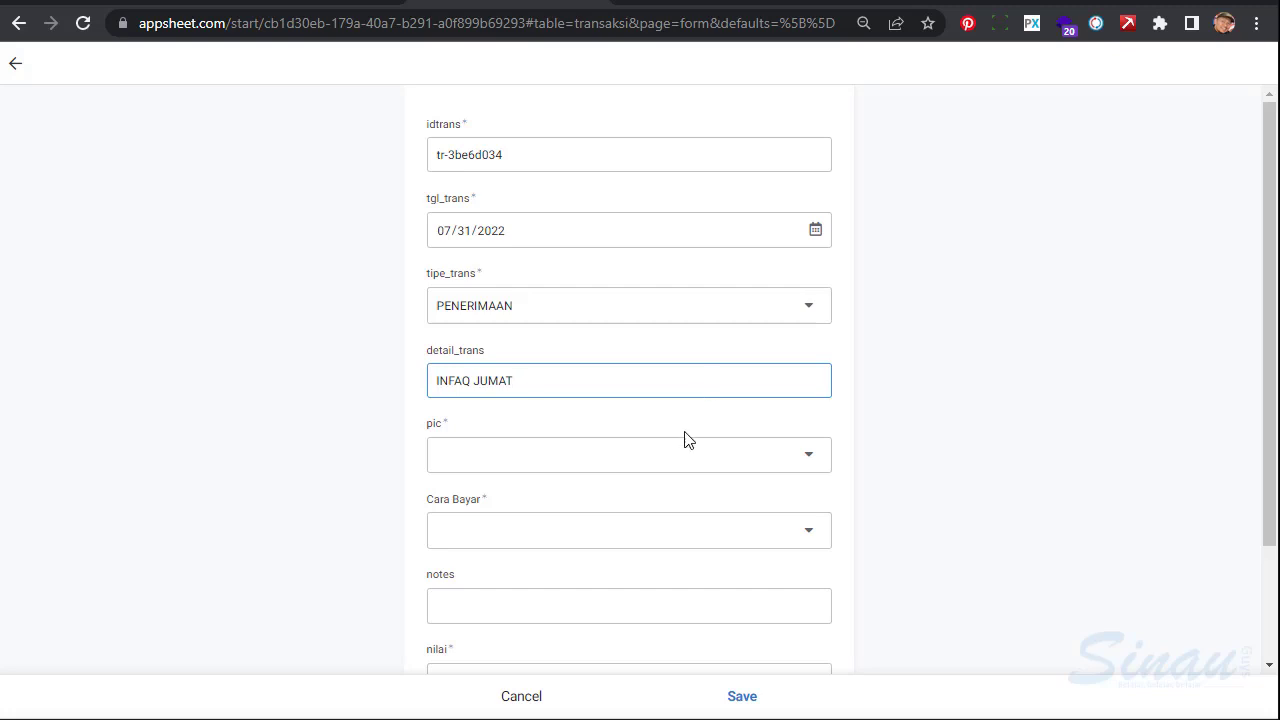
{"action": "left_click", "coordinate": [677, 464]}
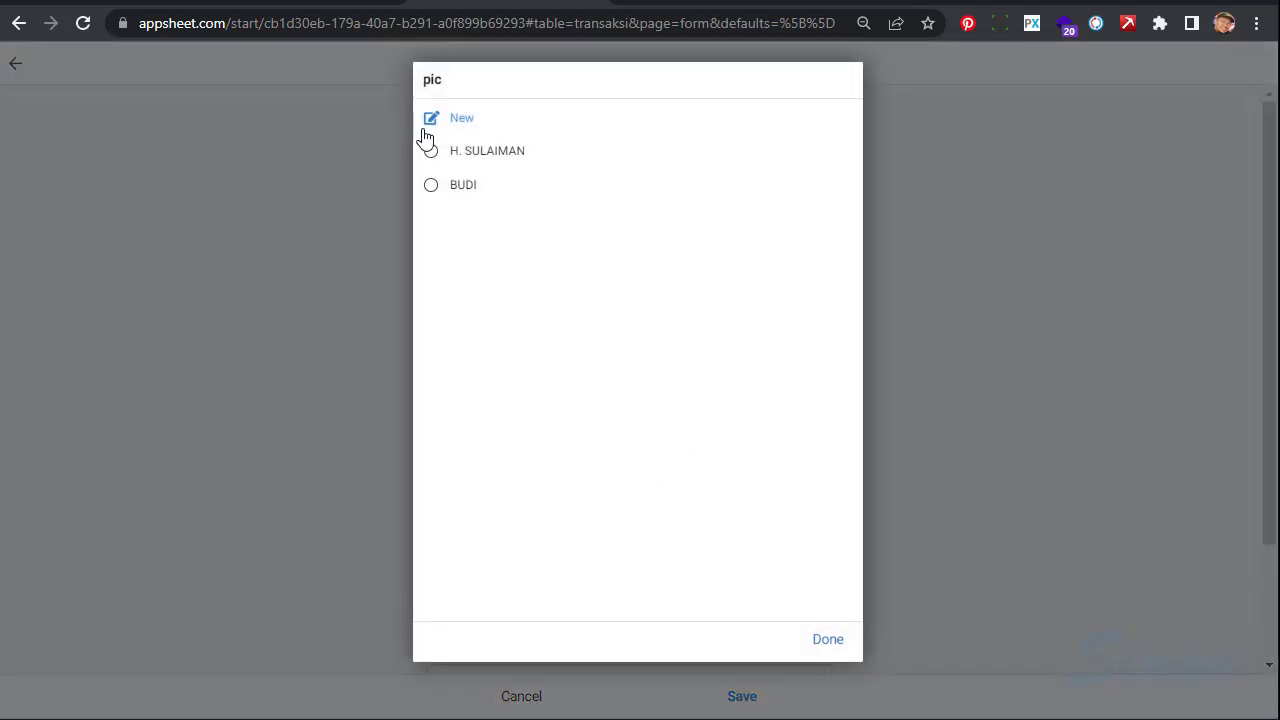
{"action": "left_click", "coordinate": [477, 164]}
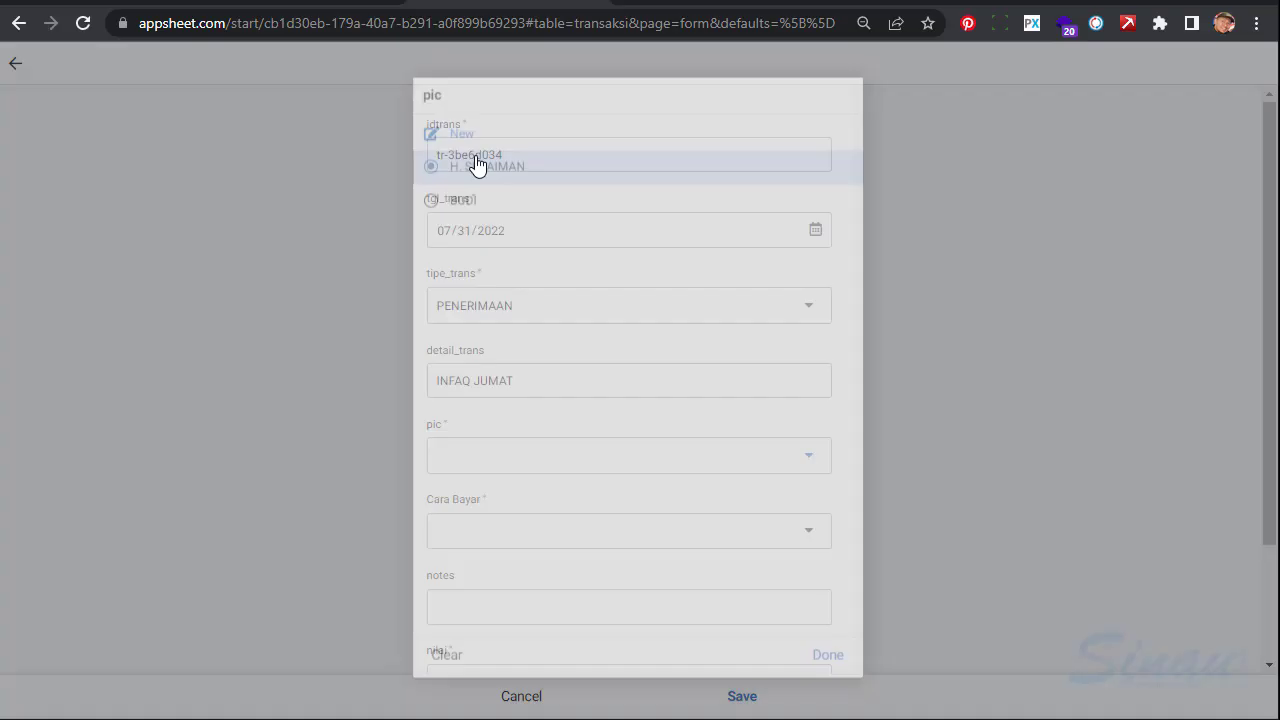
{"action": "left_click", "coordinate": [683, 530]}
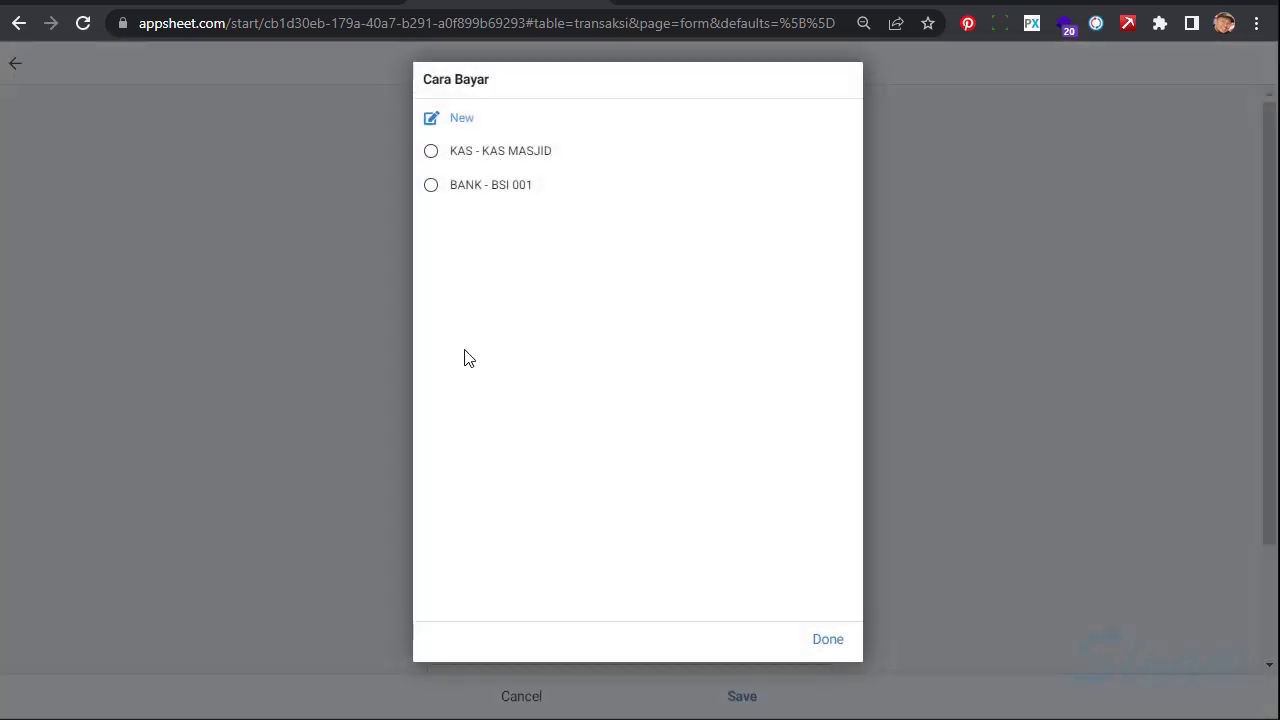
{"action": "left_click", "coordinate": [514, 150]}
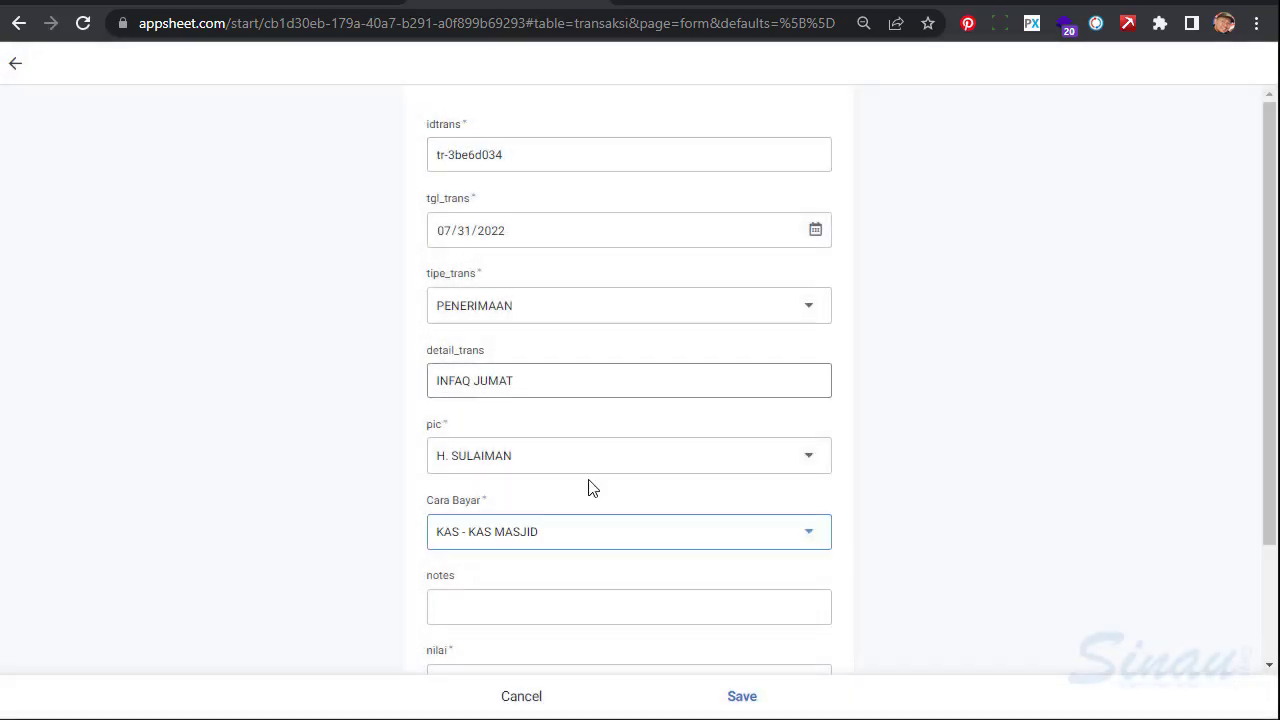
Fill in the notes with SEDEKAH JUMAT and set the transaction date to 07/29/2022
{"action": "scroll", "coordinate": [862, 495], "scroll_direction": "down", "scroll_amount": 2}
{"action": "left_click", "coordinate": [658, 452]}
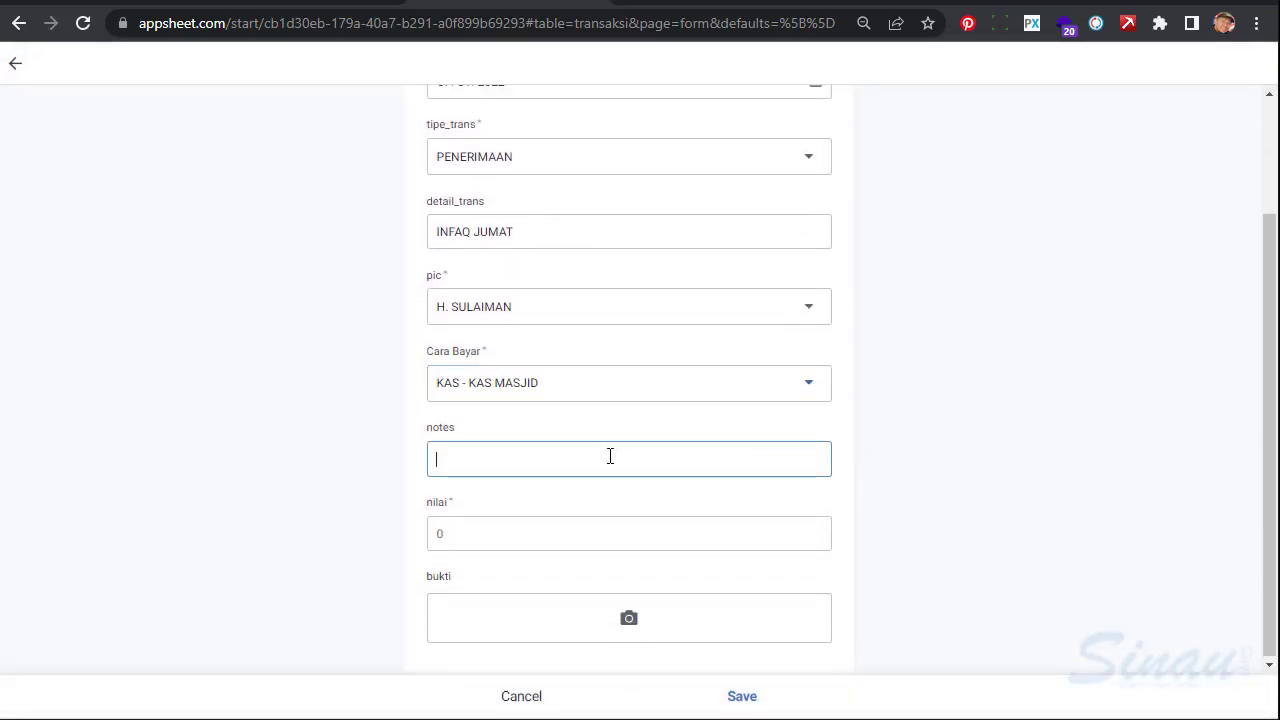
{"action": "type", "text": "SEDEKAH JUMAT"}
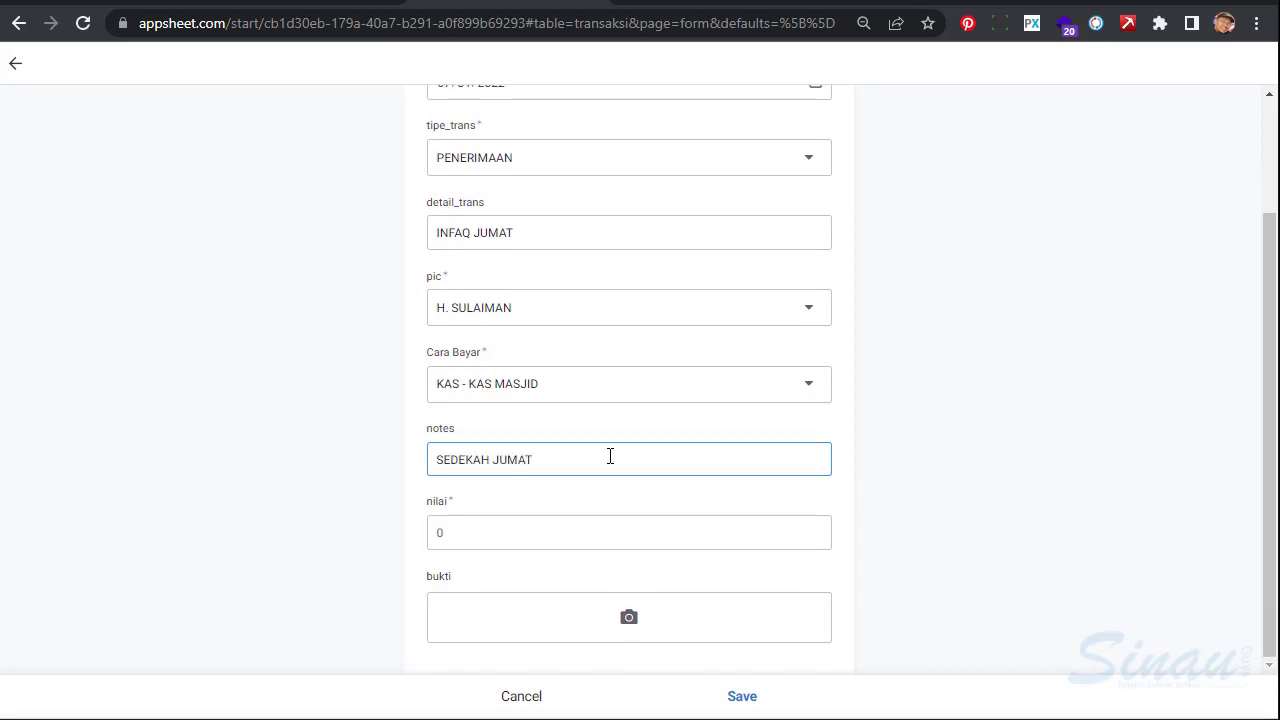
{"action": "scroll", "coordinate": [876, 276], "scroll_direction": "up", "scroll_amount": 2}
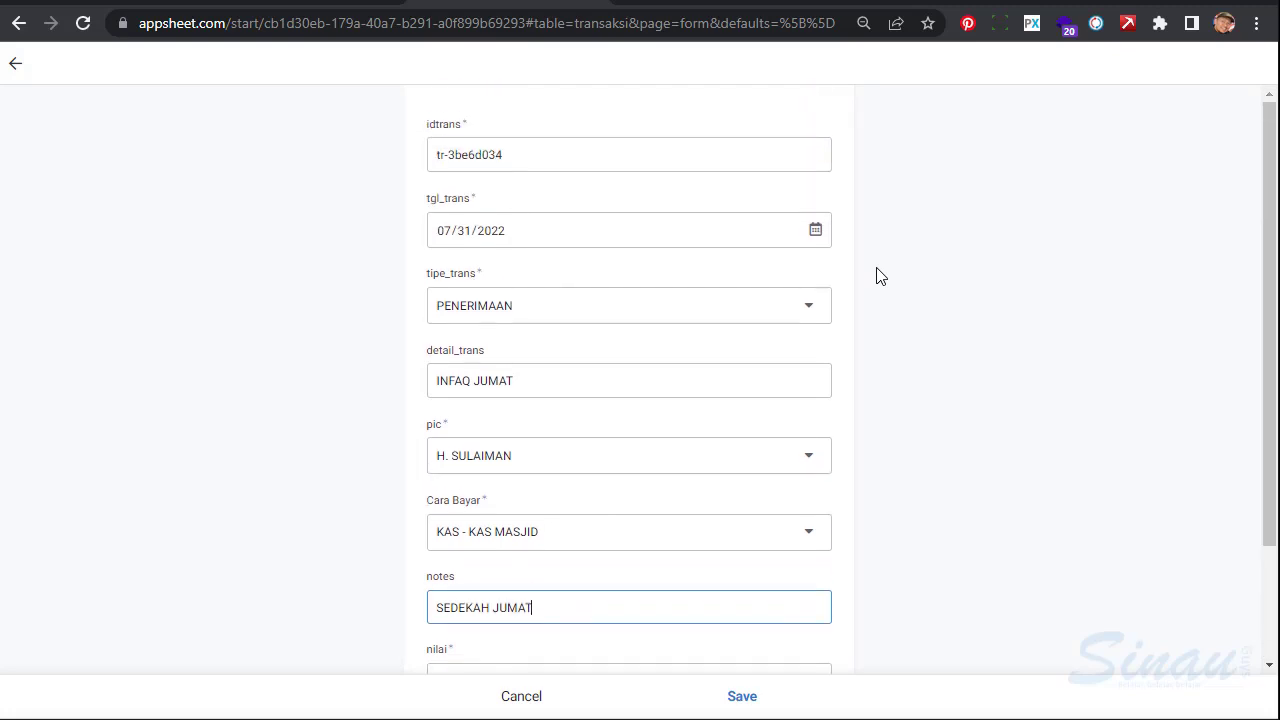
{"action": "left_click", "coordinate": [815, 231]}
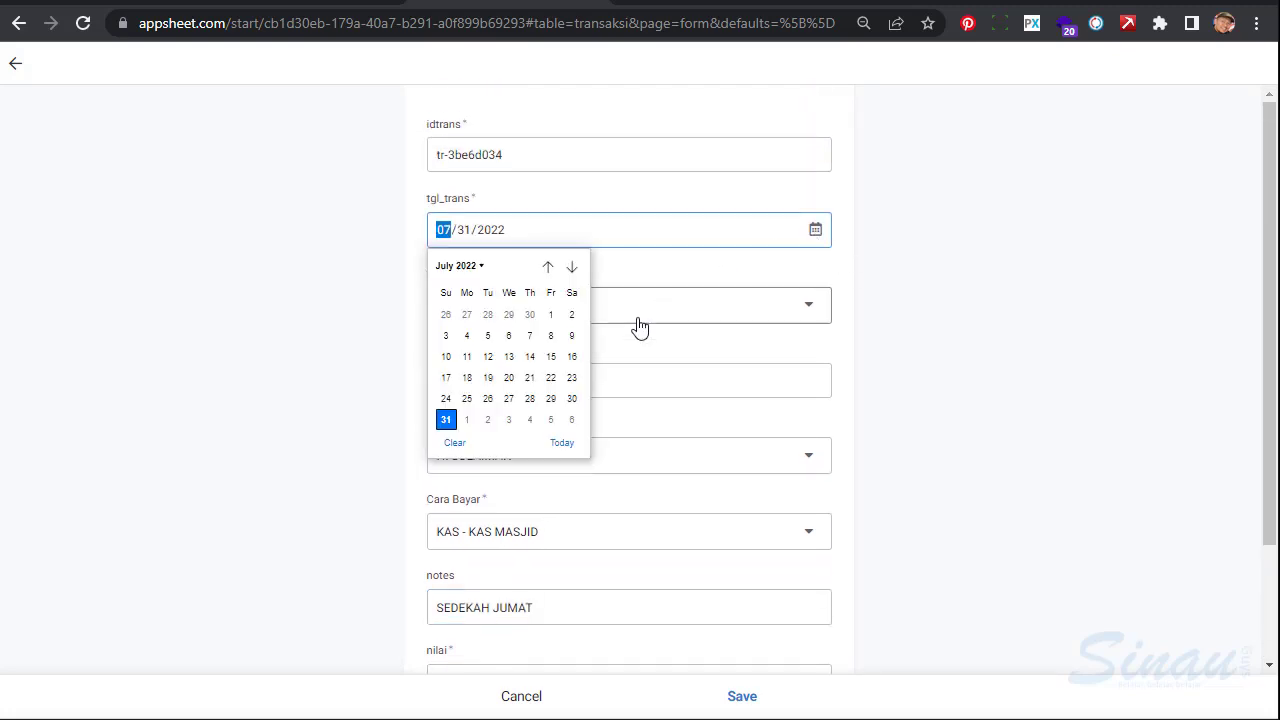
{"action": "left_click", "coordinate": [551, 399]}
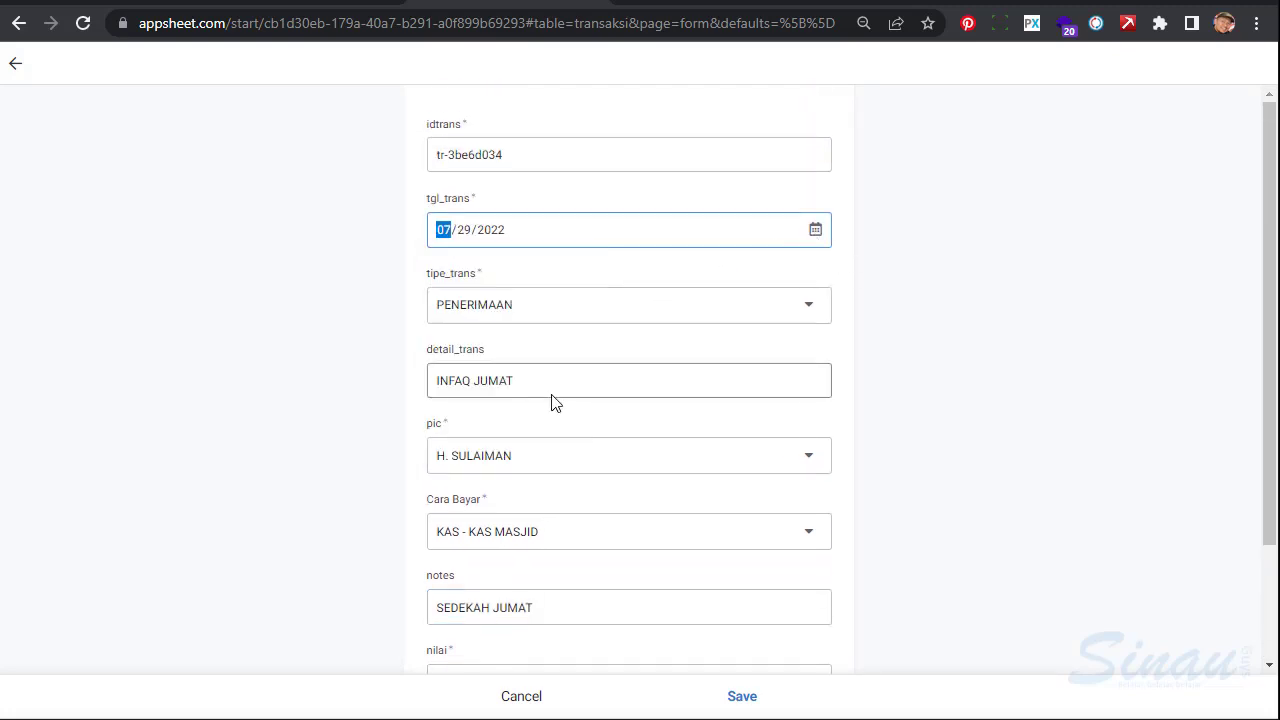
Set nilai to 150000, leave bukti empty, and save the new transaction
{"action": "scroll", "coordinate": [950, 324], "scroll_direction": "down", "scroll_amount": 1}
{"action": "scroll", "coordinate": [952, 325], "scroll_direction": "down", "scroll_amount": 2}
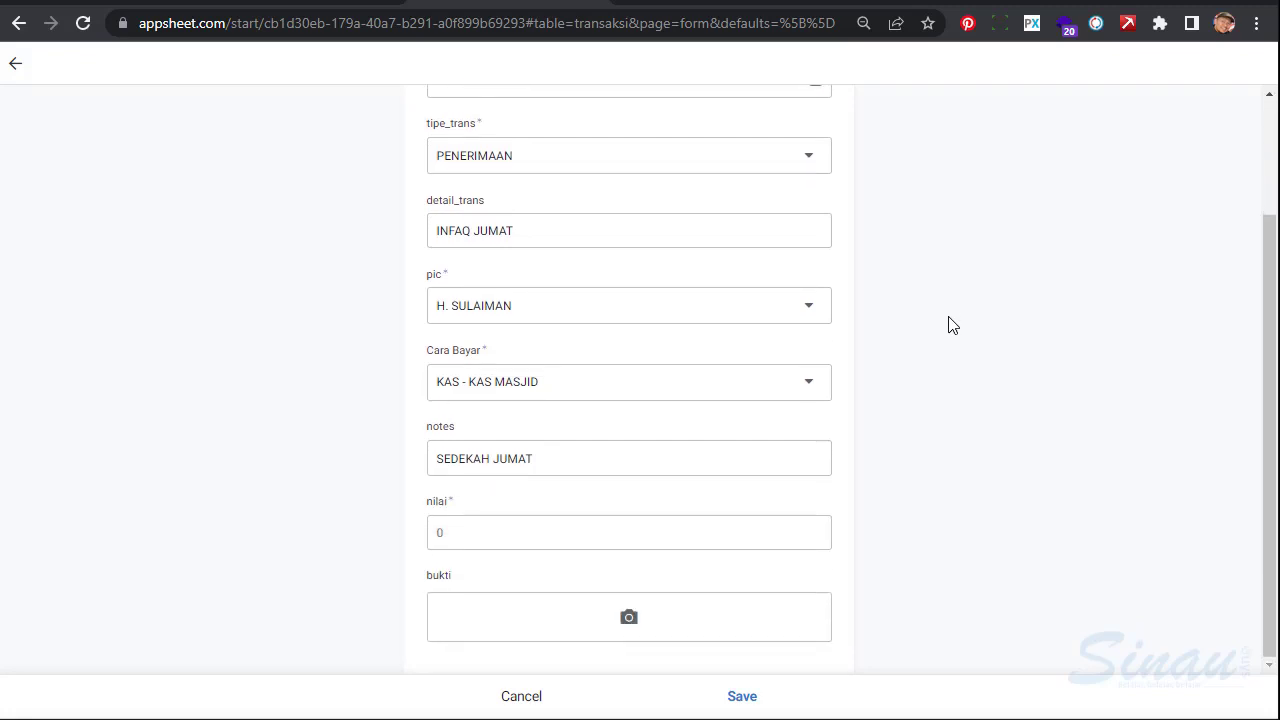
{"action": "left_click", "coordinate": [517, 531]}
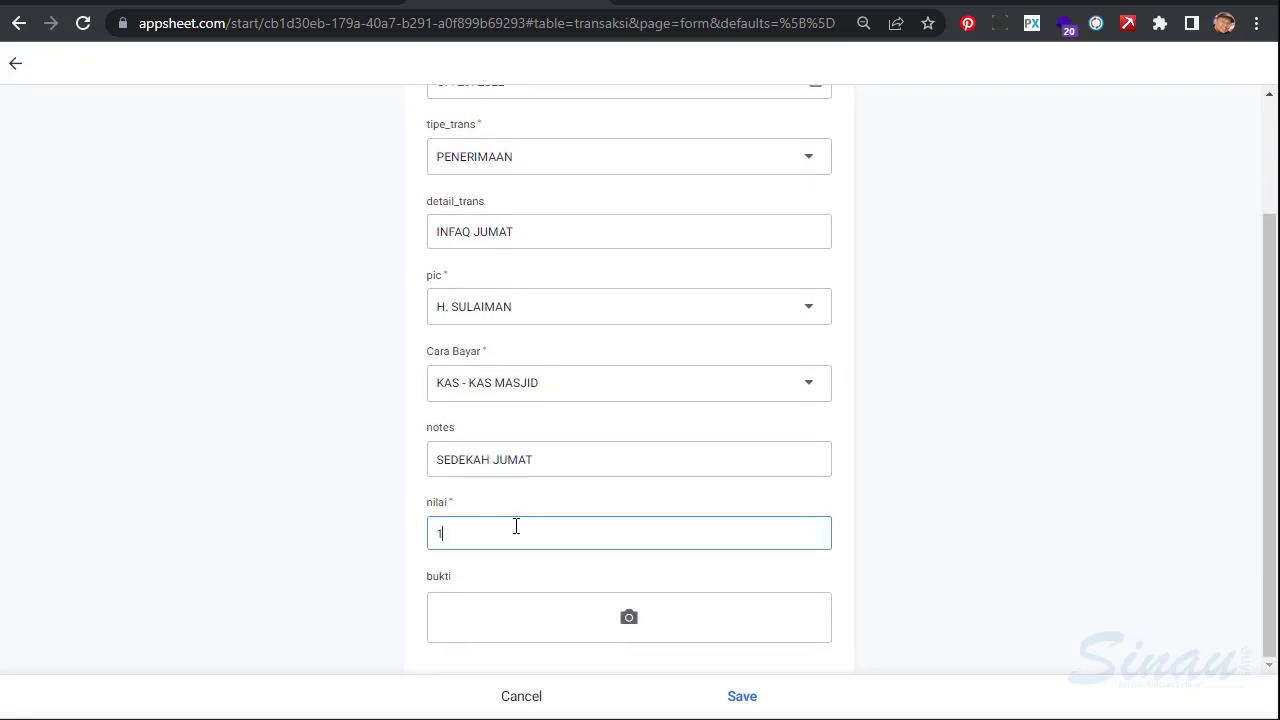
{"action": "type", "text": "150000"}
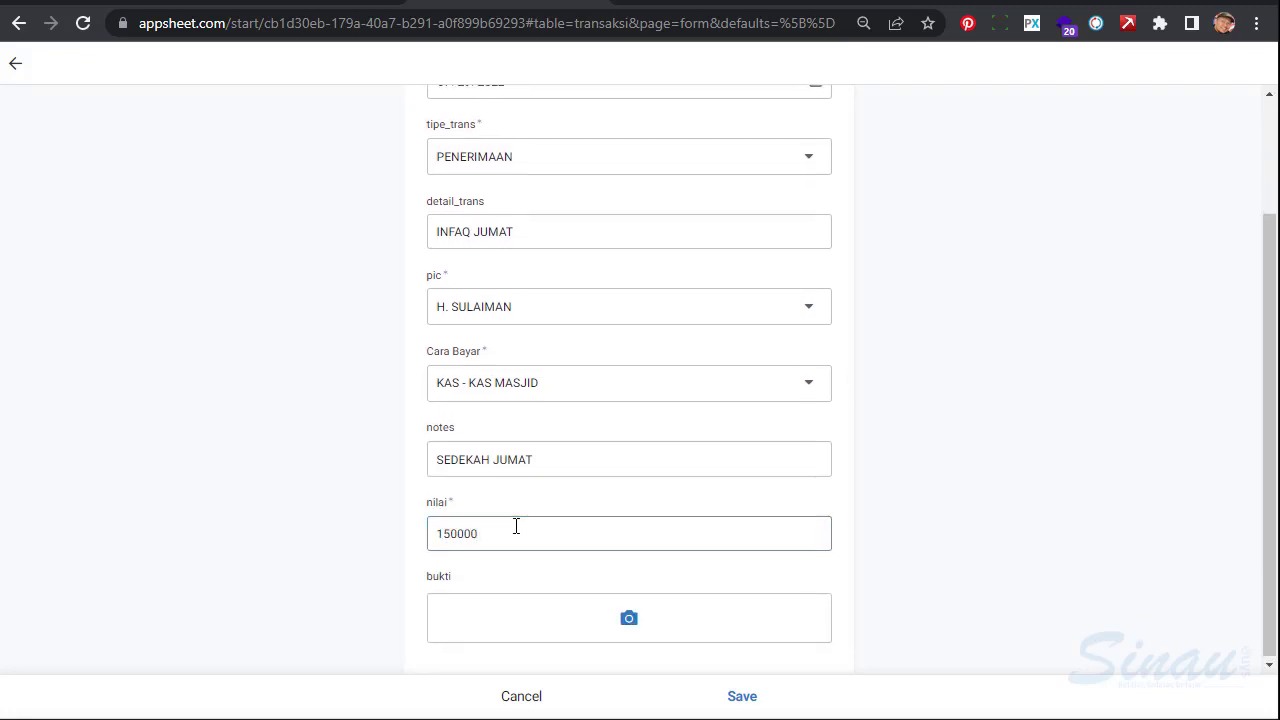
{"action": "key", "text": "Tab"}
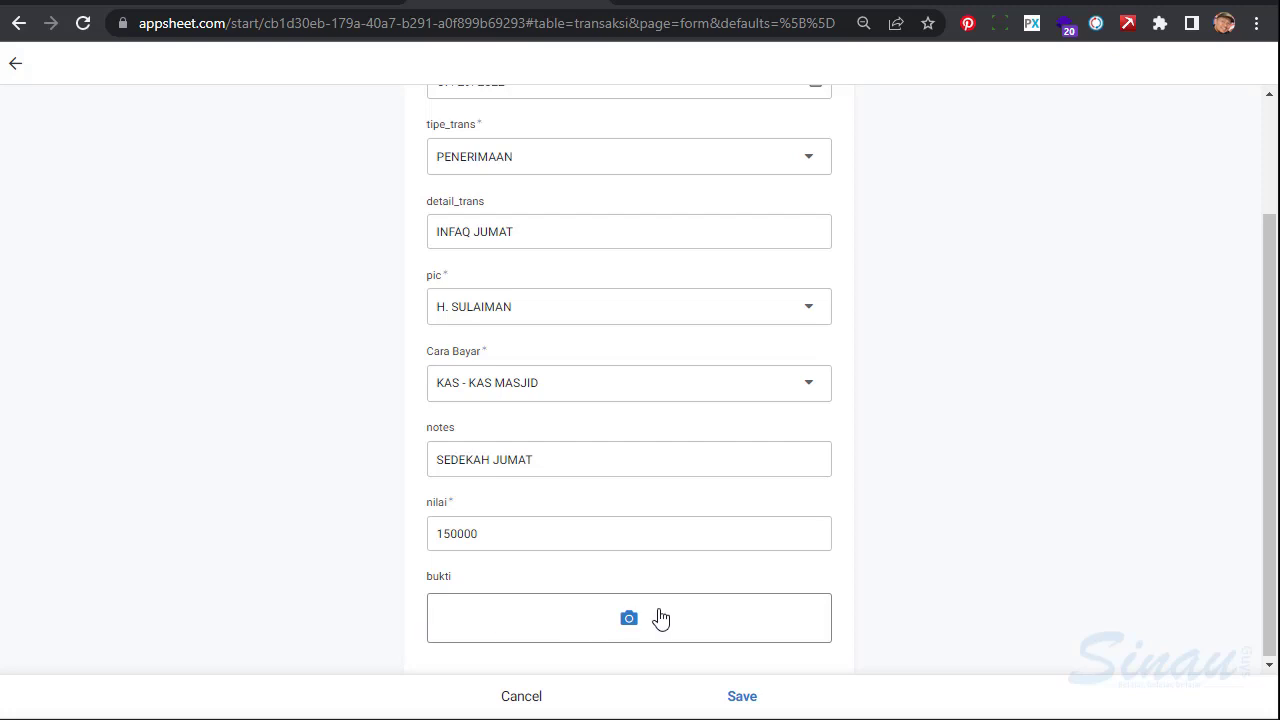
{"action": "left_click", "coordinate": [741, 696]}
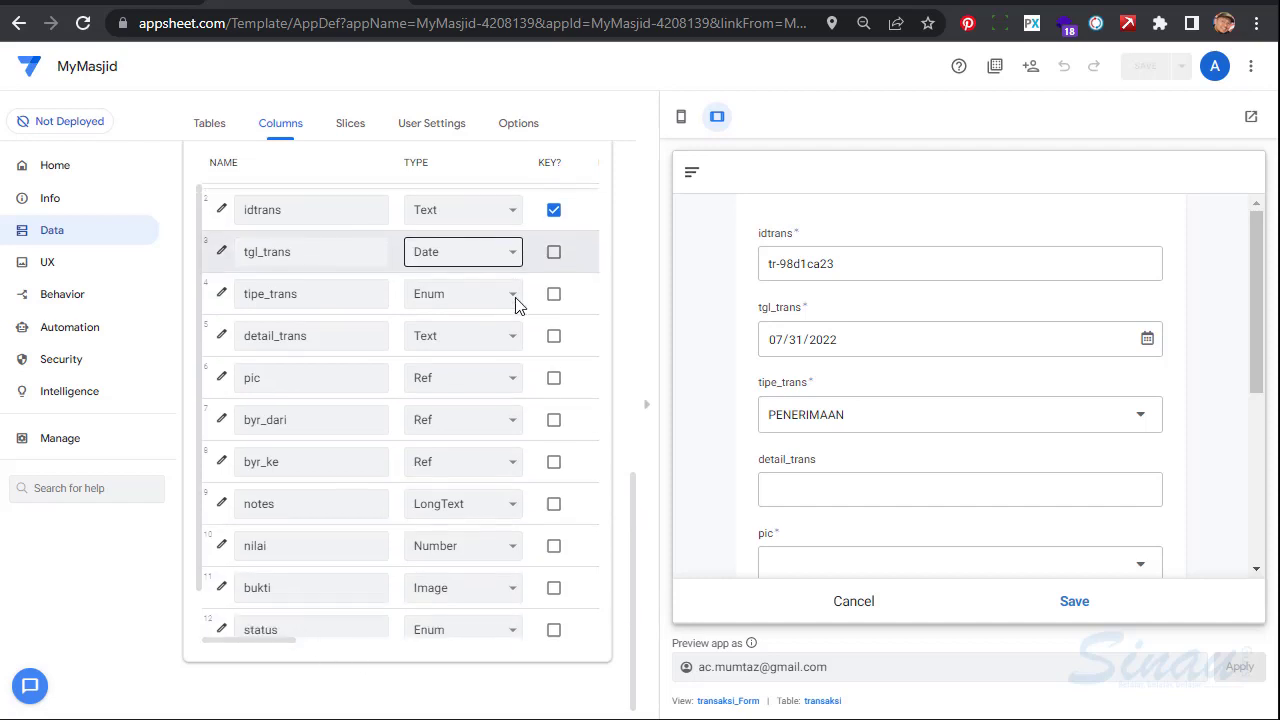
Look over the transaksi columns' initial values in the editor, and check the saved record's status in the MyMasjid spreadsheet's transaksi sheet
{"action": "scroll", "coordinate": [514, 300], "scroll_direction": "down", "scroll_amount": 1}
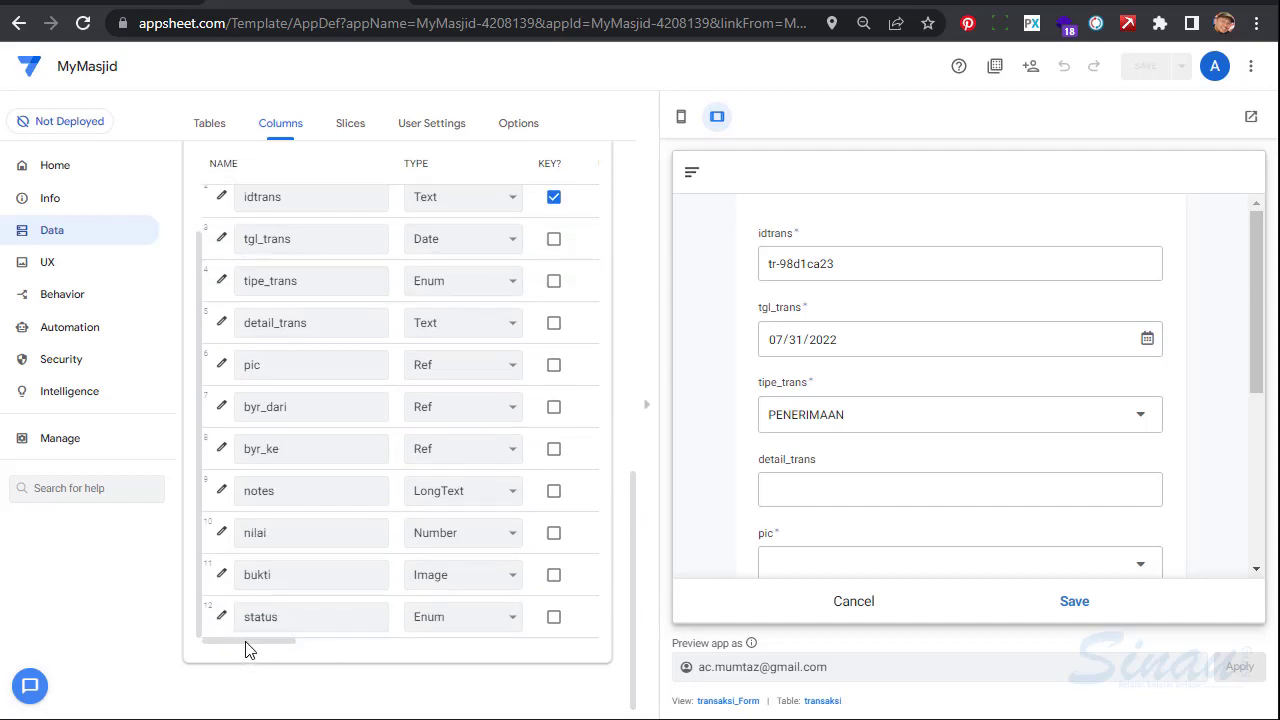
{"action": "left_click_drag", "start_coordinate": [249, 650], "coordinate": [397, 663]}
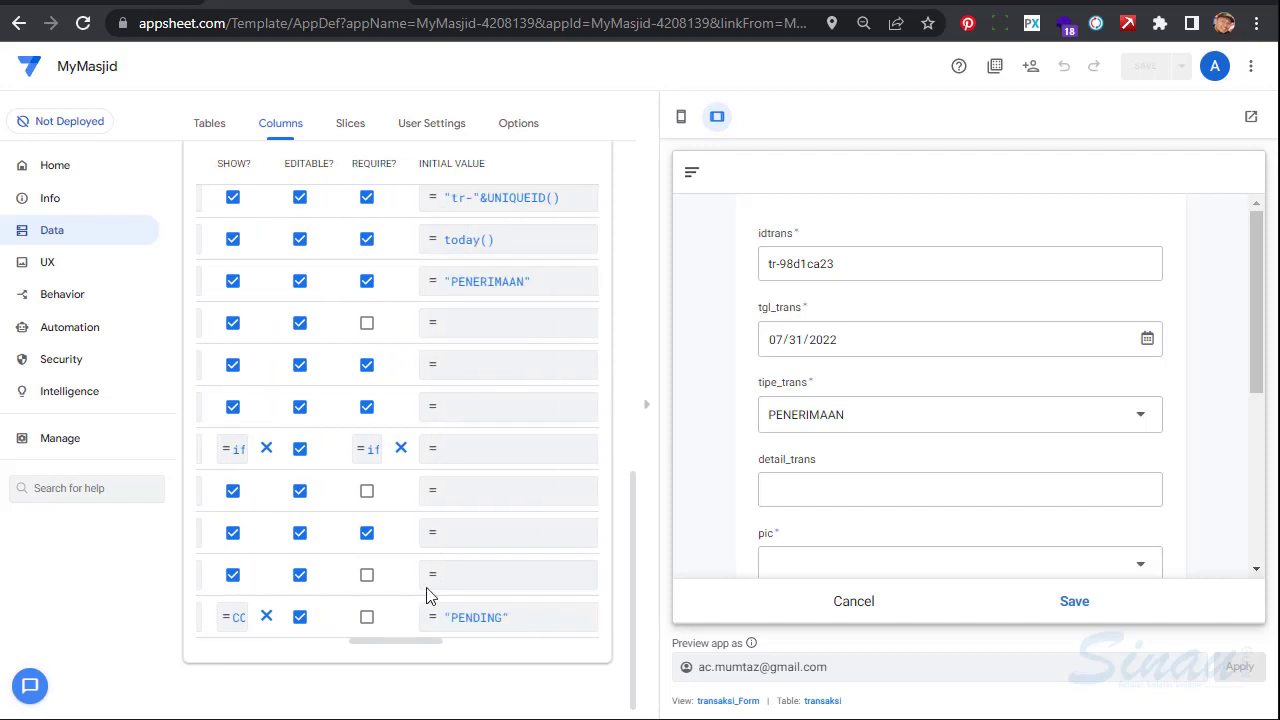
{"action": "left_click", "coordinate": [873, 4]}
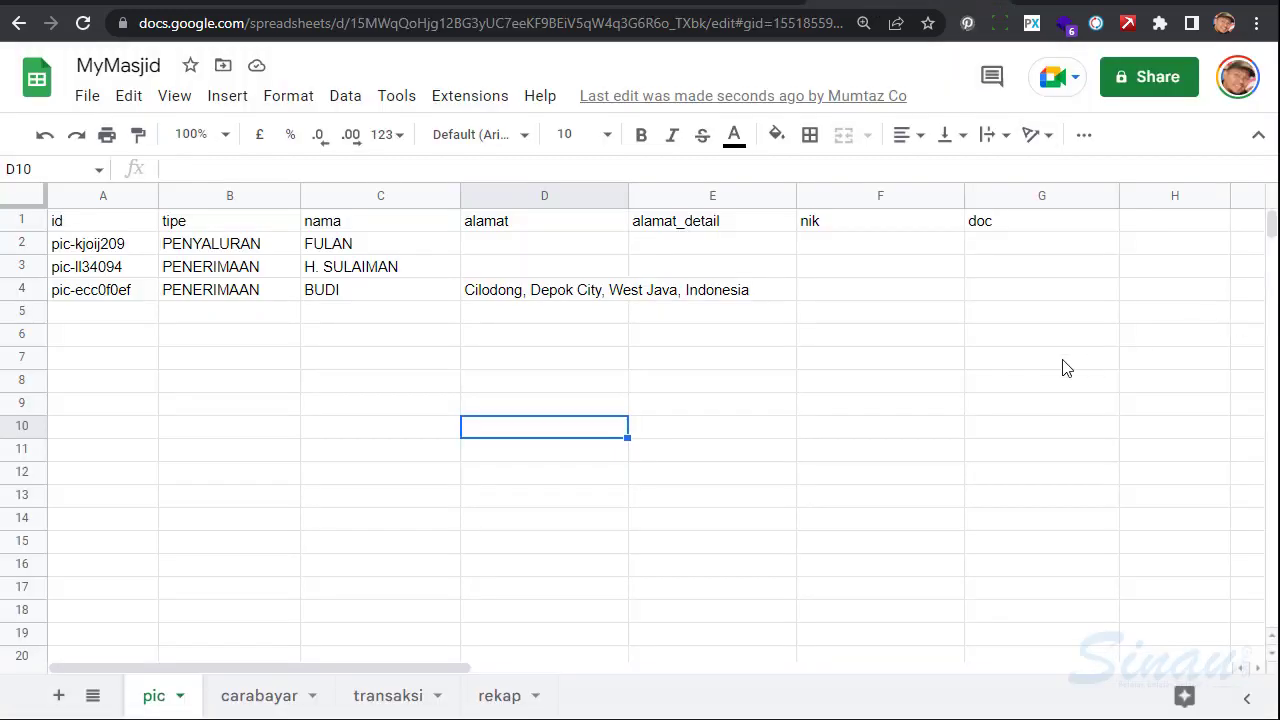
{"action": "left_click", "coordinate": [380, 701]}
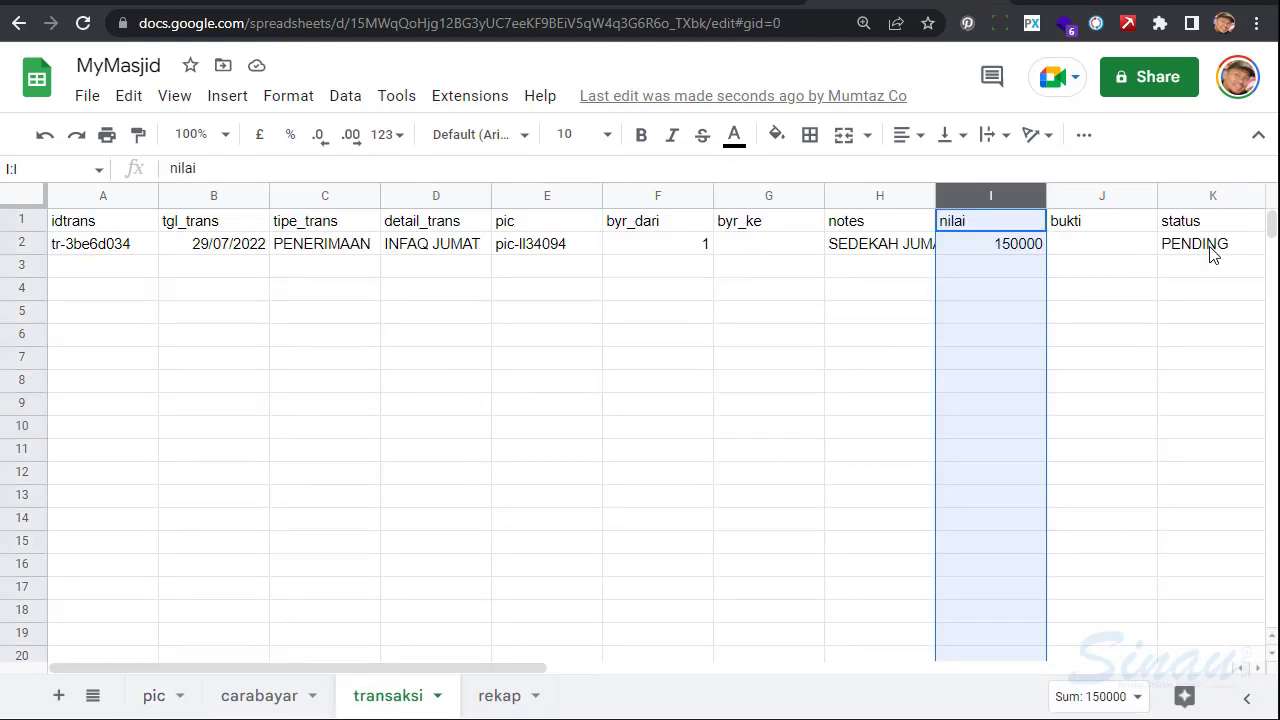
{"action": "left_click", "coordinate": [1208, 252]}
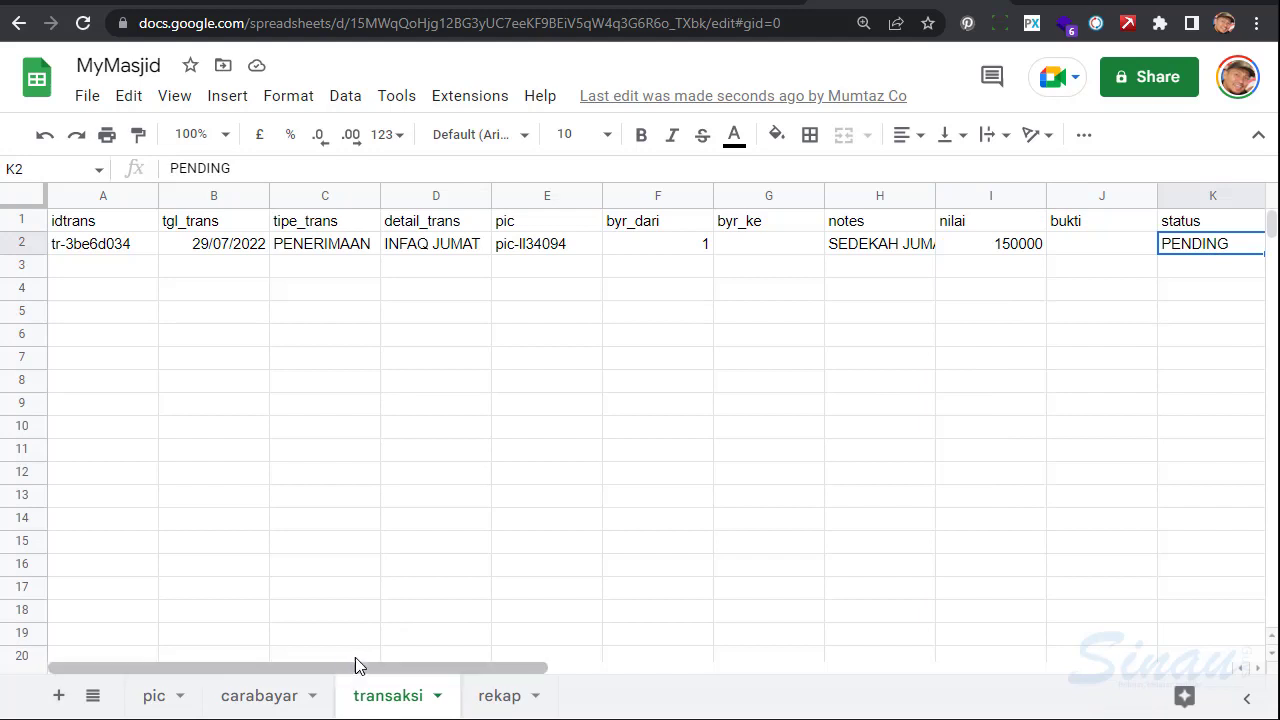
{"action": "left_click_drag", "start_coordinate": [358, 676], "coordinate": [140, 583]}
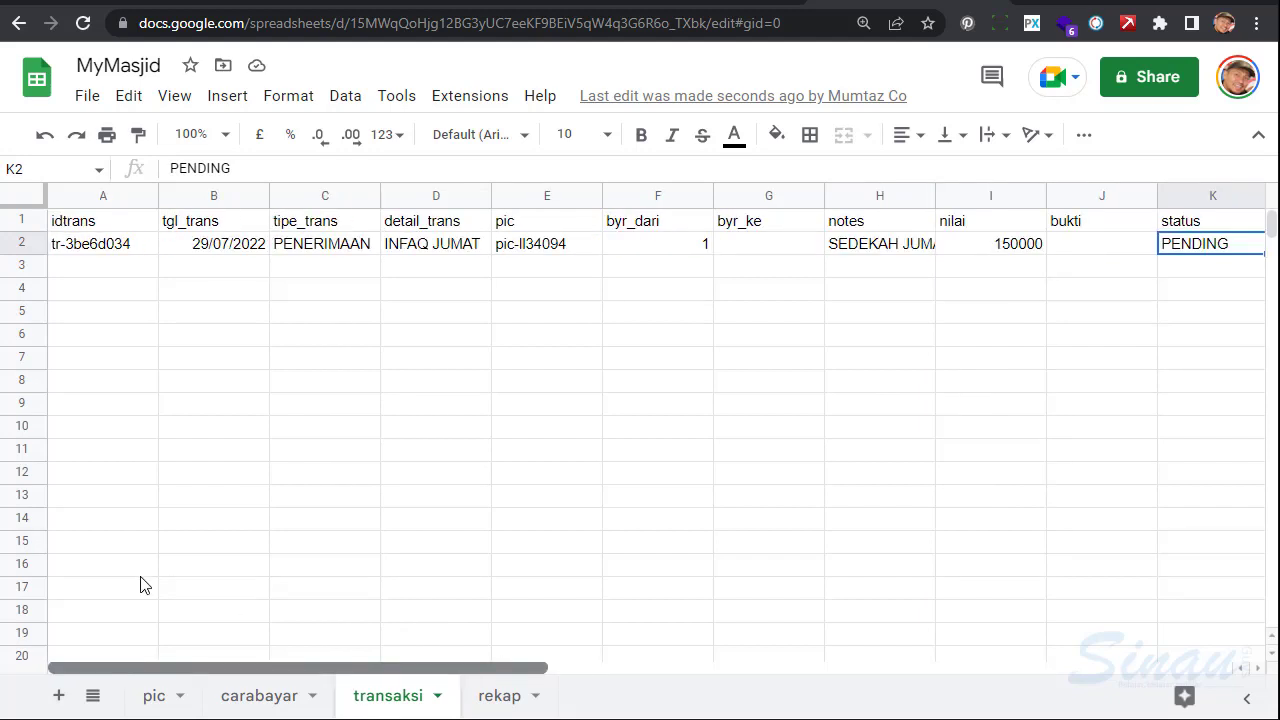
Switch back to the running app, check the status field in the transaction's detail view, and return to the Transaksi list
{"action": "key", "text": "ctrl+Tab"}
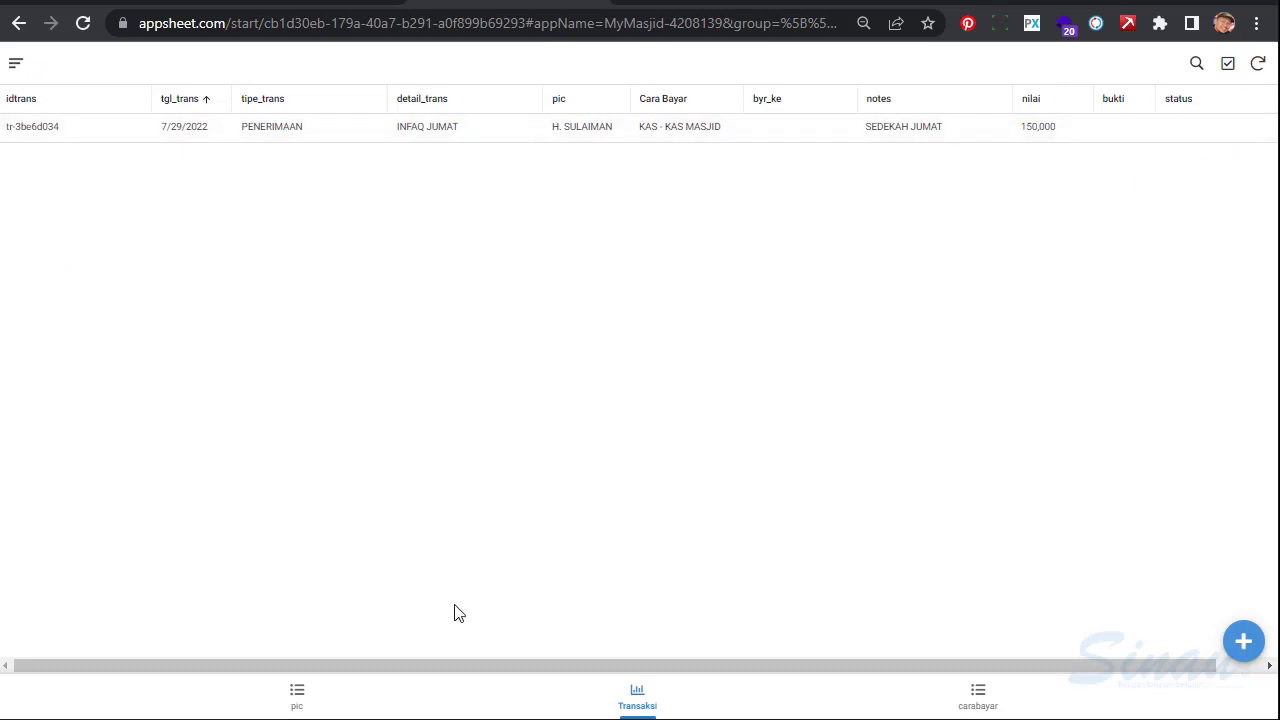
{"action": "left_click_drag", "start_coordinate": [371, 675], "coordinate": [563, 680]}
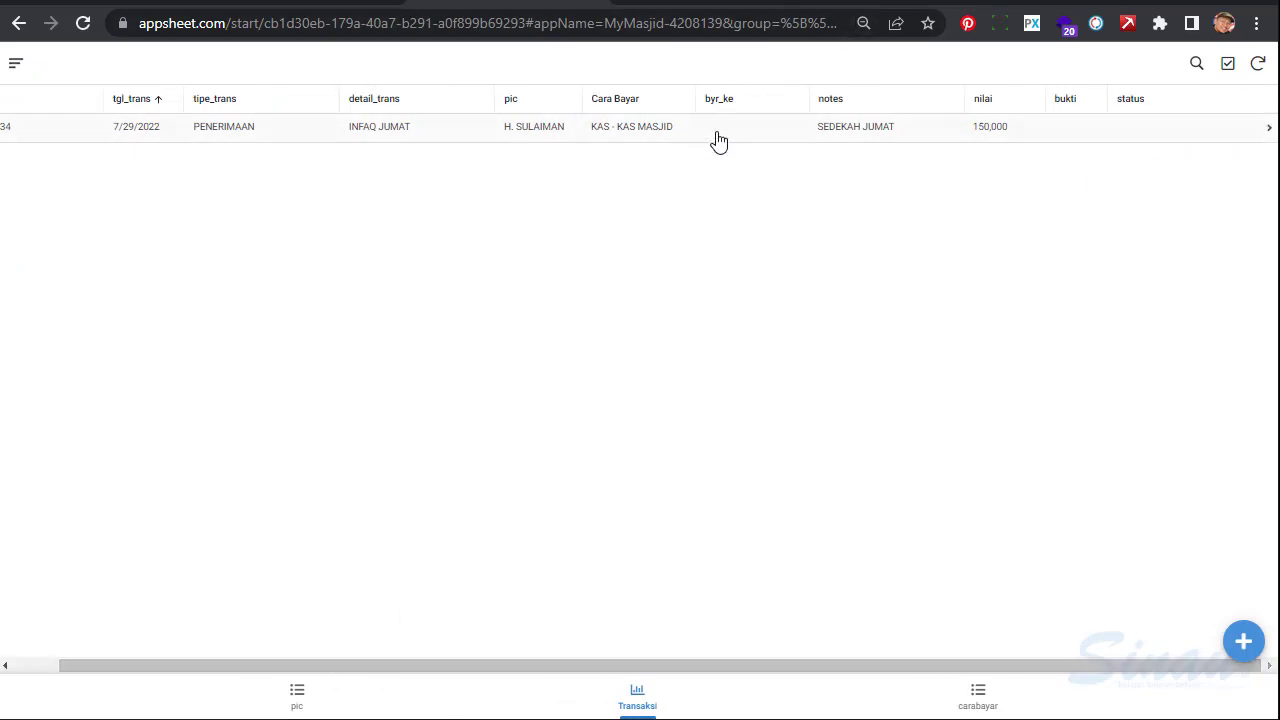
{"action": "left_click", "coordinate": [718, 141]}
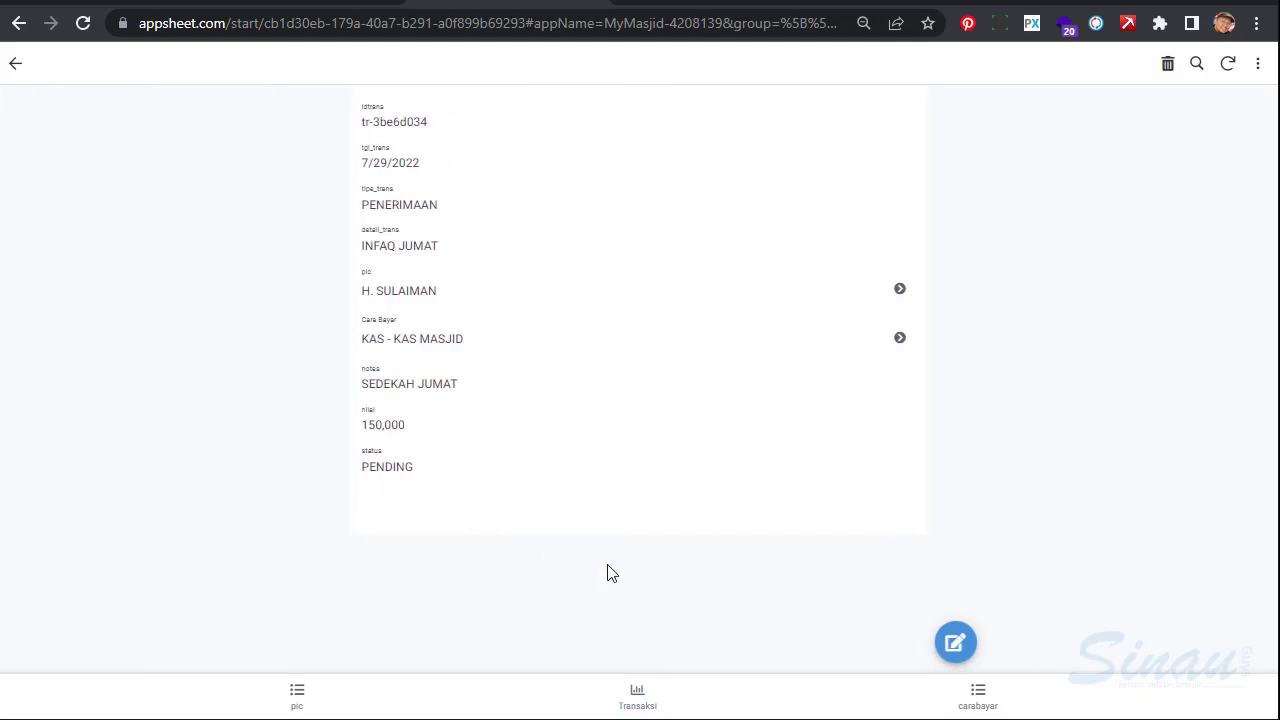
{"action": "left_click", "coordinate": [637, 700]}
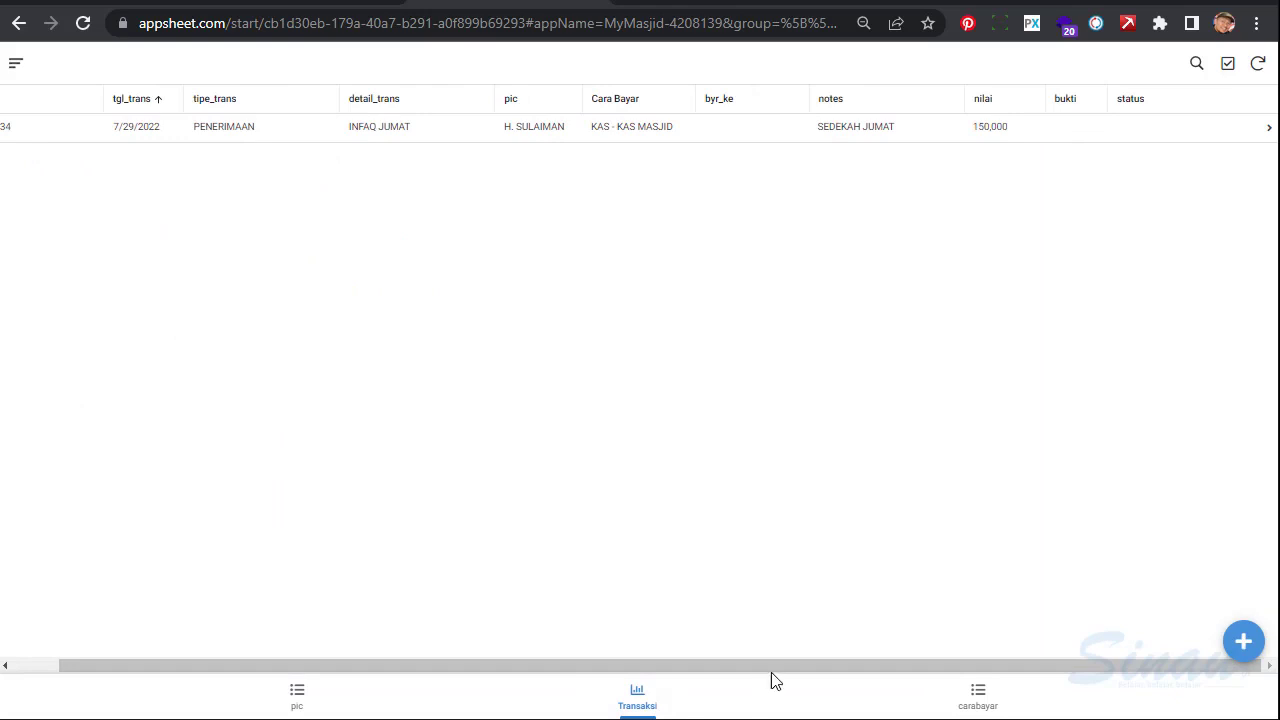
{"action": "left_click_drag", "start_coordinate": [780, 672], "coordinate": [554, 678]}
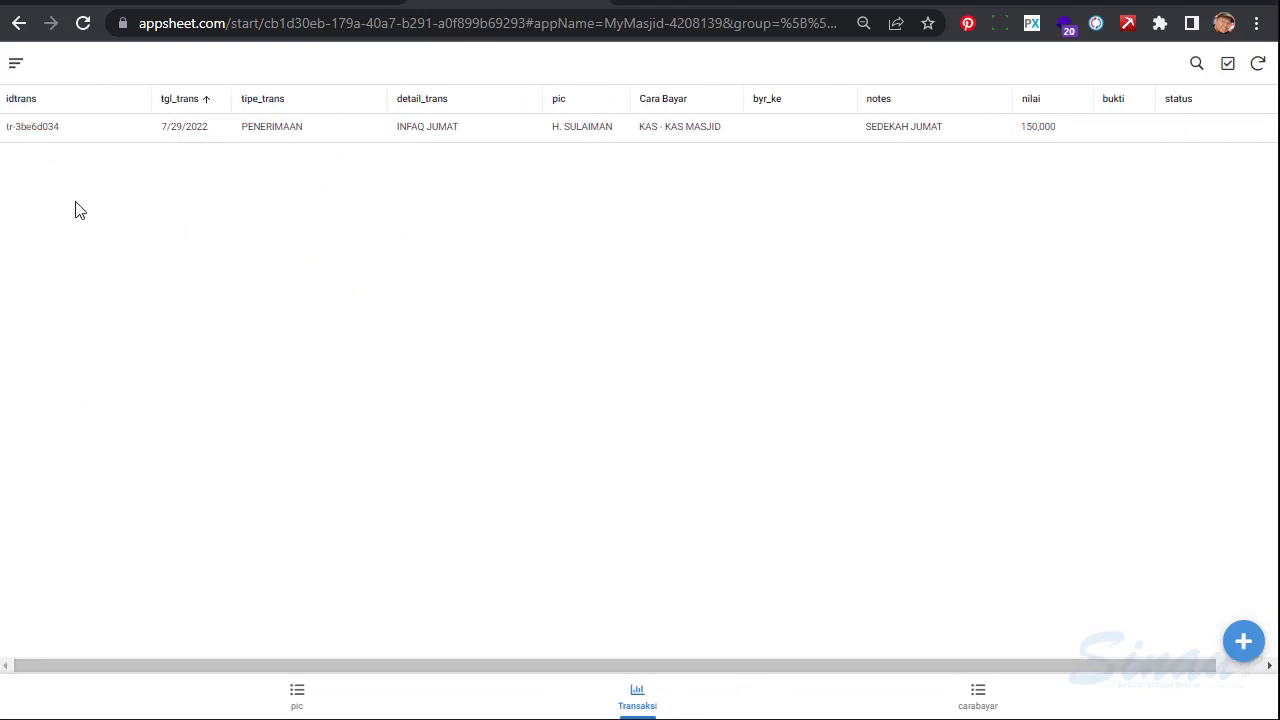